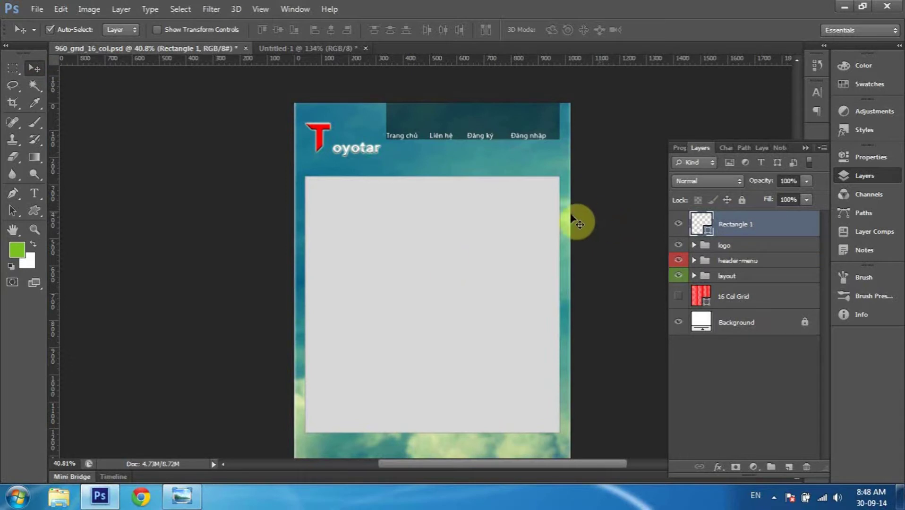
# Check the car.jpg reference, then put the grey Rectangle 1 into a new Group 1.
pyautogui.click(181, 495)
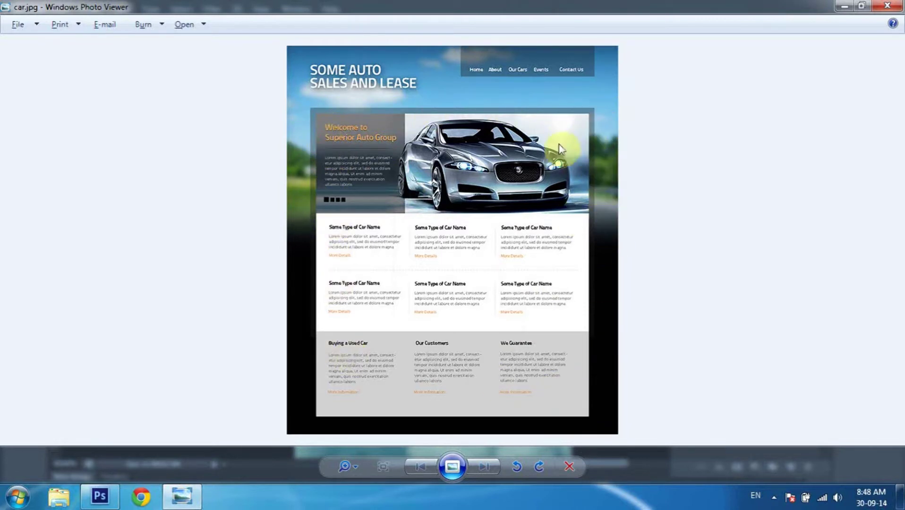
pyautogui.hotkey('alt', 'Tab')
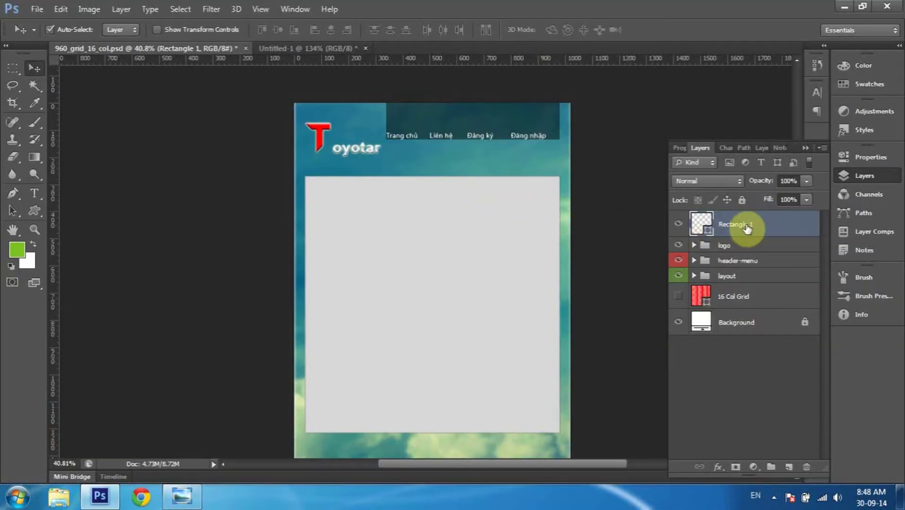
pyautogui.click(775, 470)
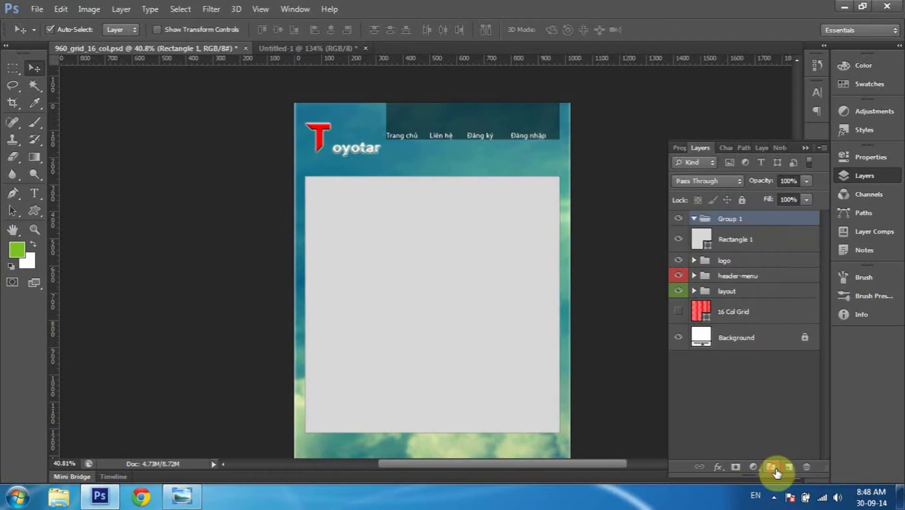
# Rename the new group to 'content' and toggle its visibility off and back on.
pyautogui.doubleClick(736, 218)
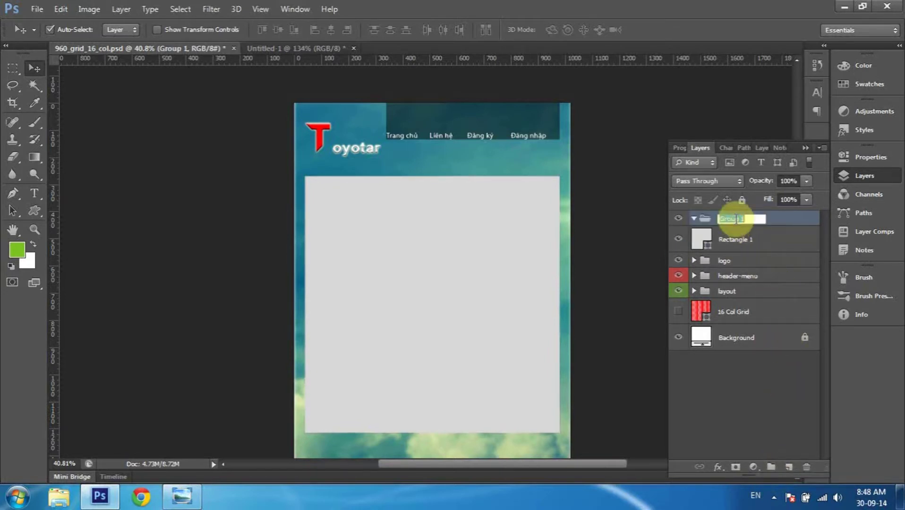
pyautogui.write('content')
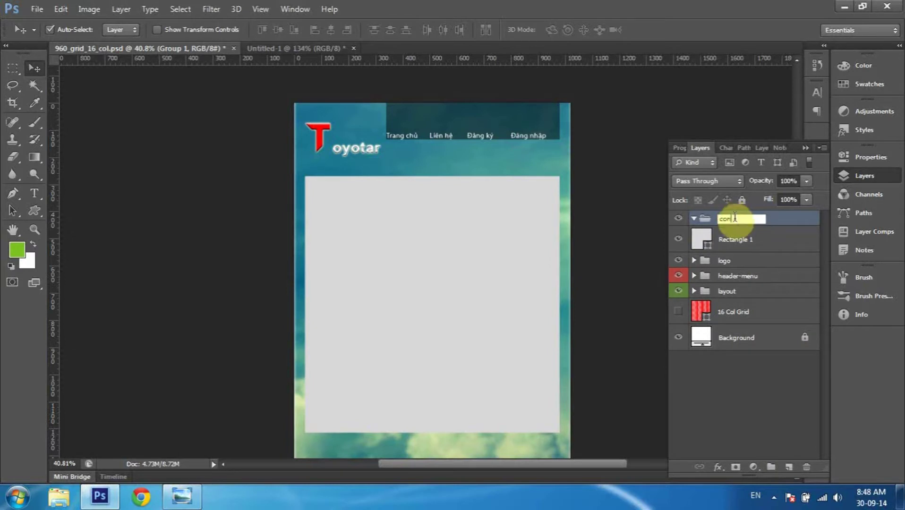
pyautogui.press('Return')
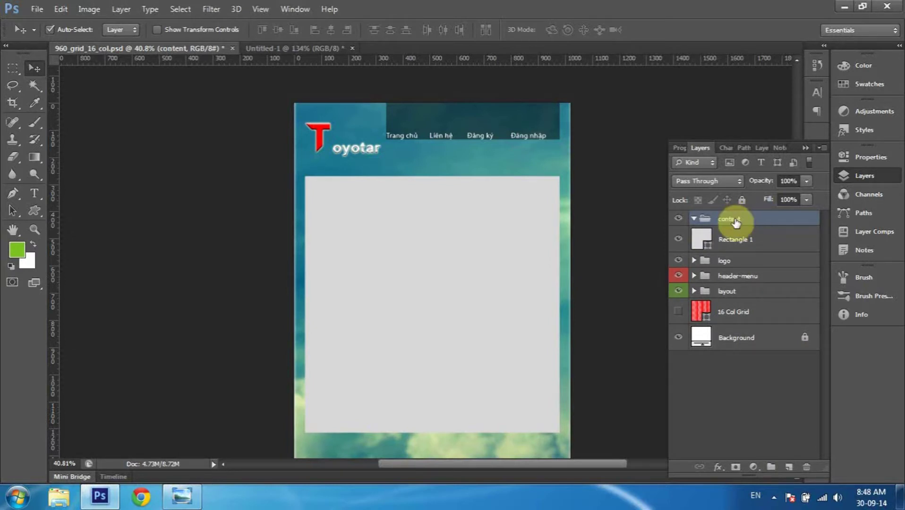
pyautogui.moveTo(736, 222); pyautogui.dragTo(776, 233)
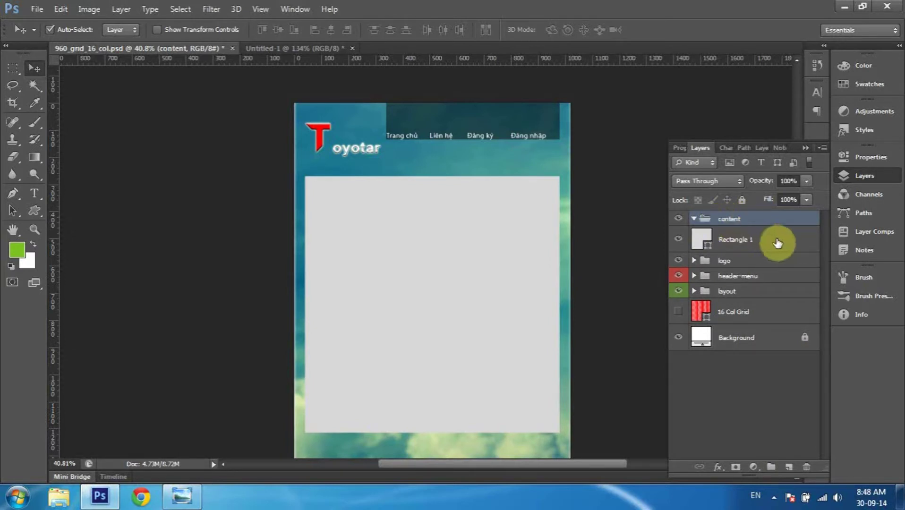
pyautogui.moveTo(775, 233); pyautogui.dragTo(739, 221)
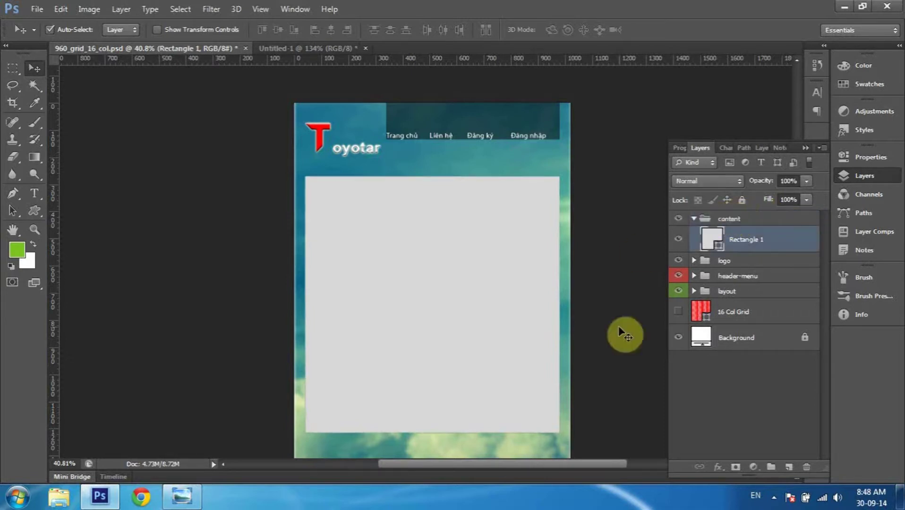
pyautogui.click(678, 220)
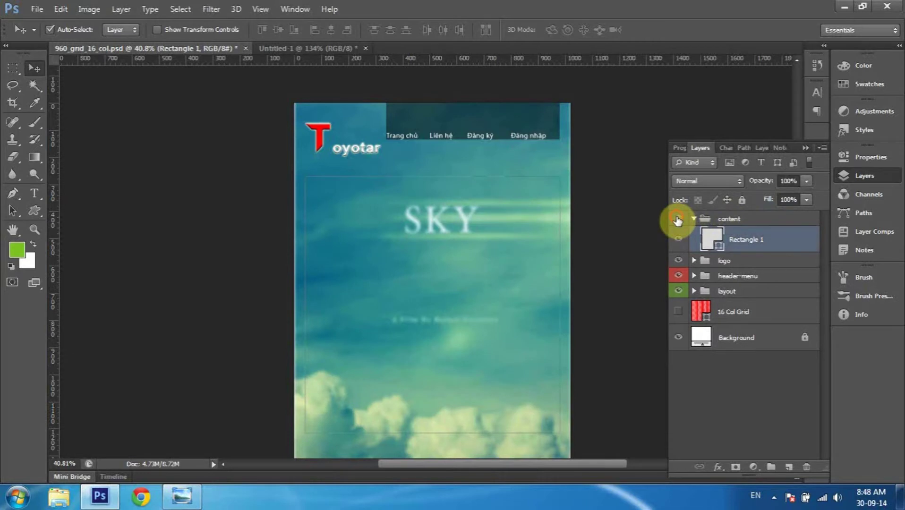
pyautogui.click(678, 220)
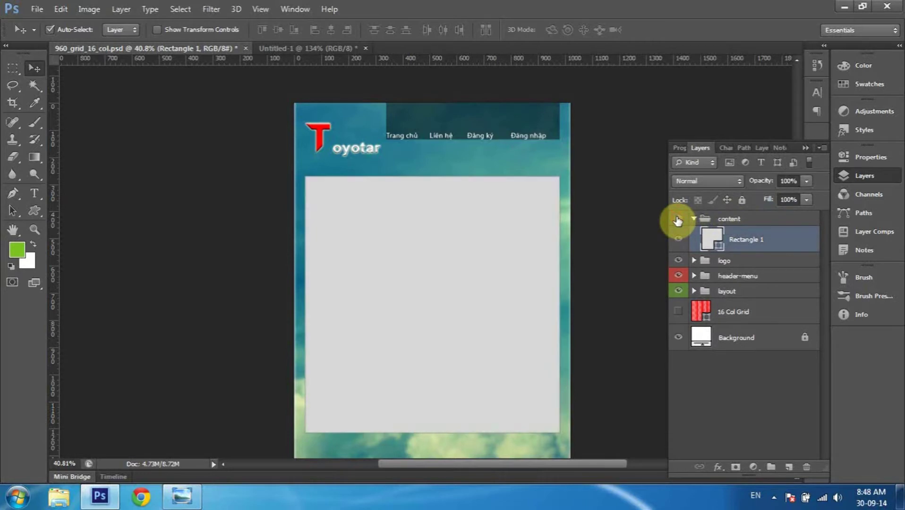
# Rename the Rectangle 1 layer inside the group to 'bg-content'.
pyautogui.doubleClick(743, 241)
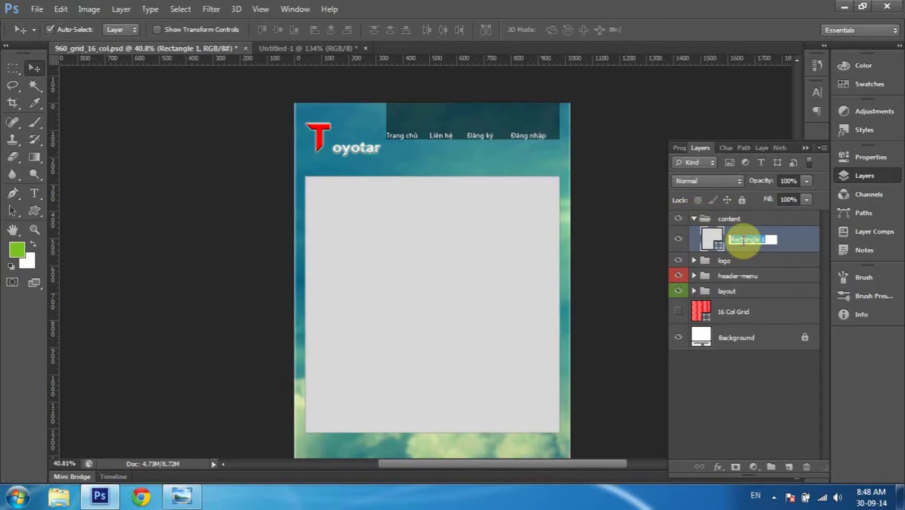
pyautogui.write('bg-content')
pyautogui.press('Return')
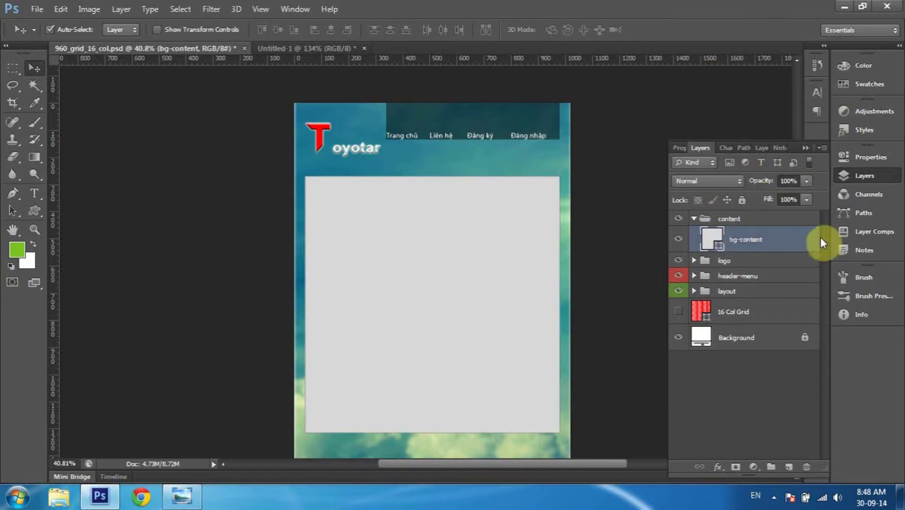
pyautogui.doubleClick(718, 247)
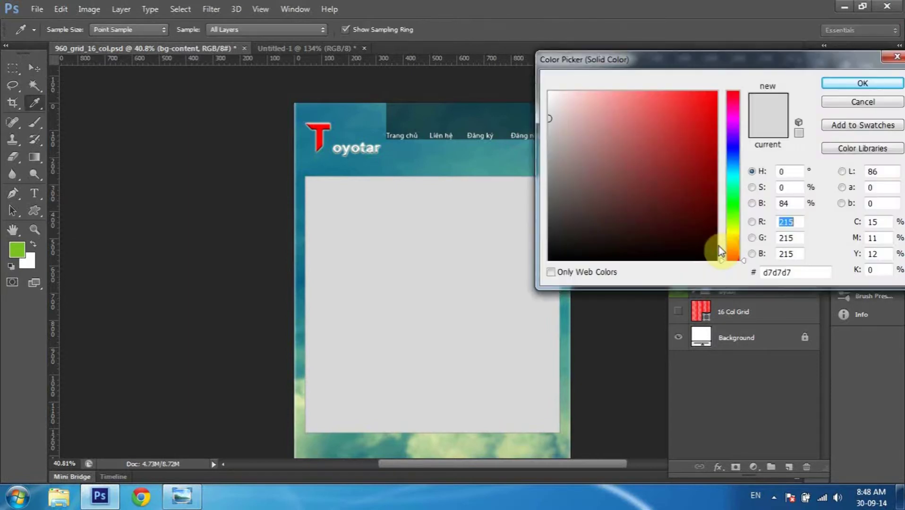
# Try darker greys for the bg-content fill, including hex cccccc.
pyautogui.click(863, 102)
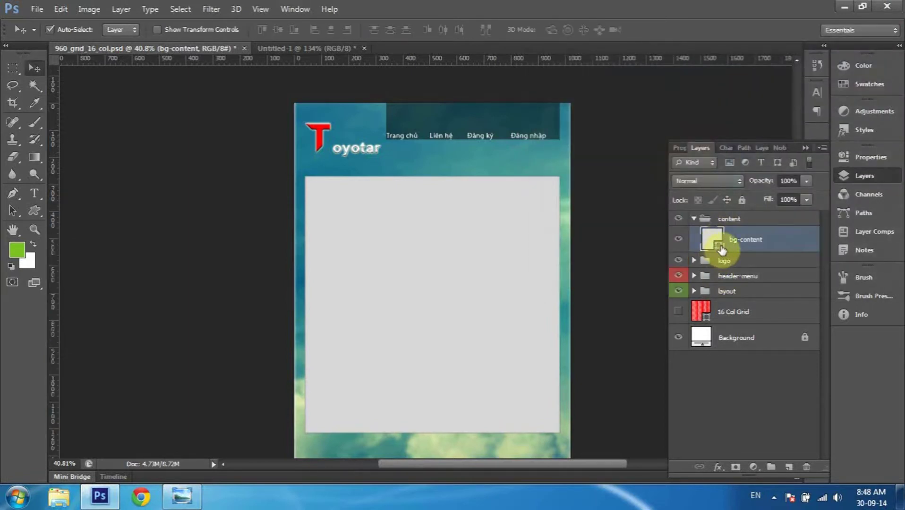
pyautogui.doubleClick(720, 247)
pyautogui.moveTo(548, 140); pyautogui.dragTo(548, 143)
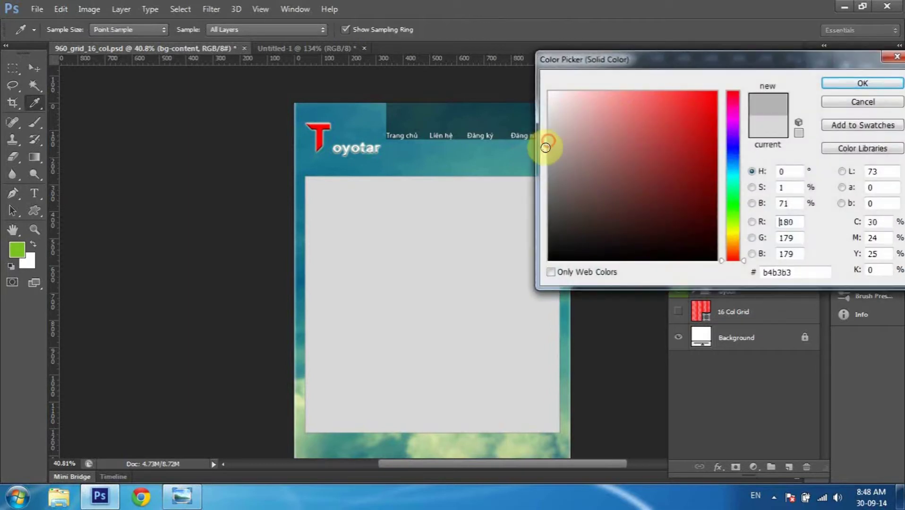
pyautogui.moveTo(568, 195)
pyautogui.mouseDown()
pyautogui.moveTo(568, 149)
pyautogui.moveTo(559, 143)
pyautogui.moveTo(554, 169)
pyautogui.moveTo(552, 144)
pyautogui.moveTo(552, 153)
pyautogui.mouseUp()
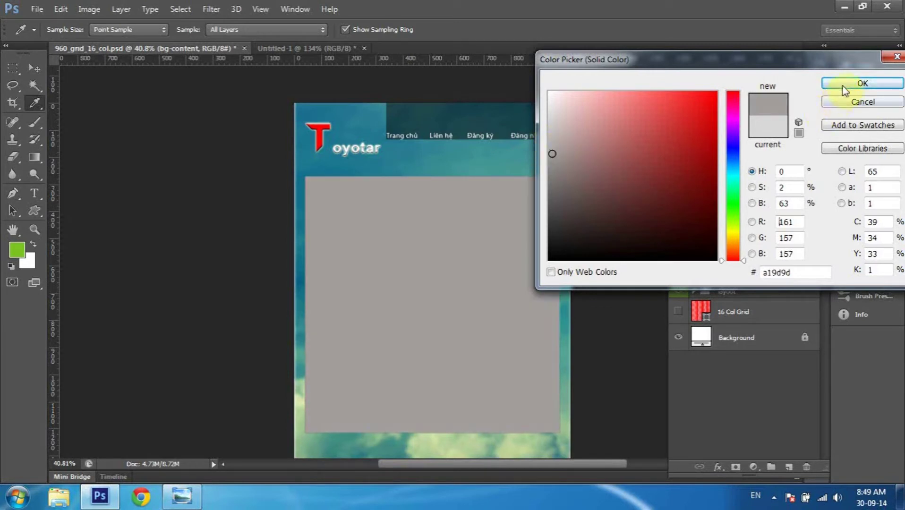
pyautogui.doubleClick(803, 272)
pyautogui.write('cccccc')
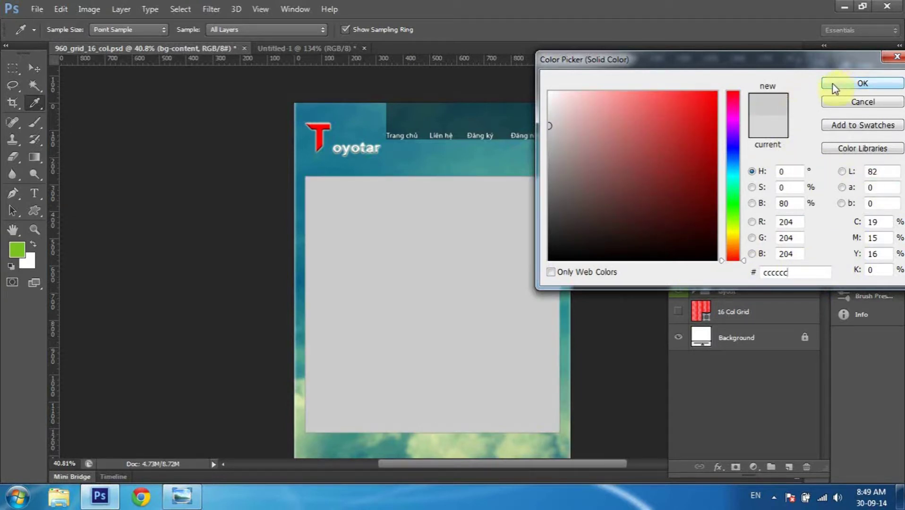
# Settle on bebdbd grey for the bg-content fill and confirm it.
pyautogui.click(774, 133)
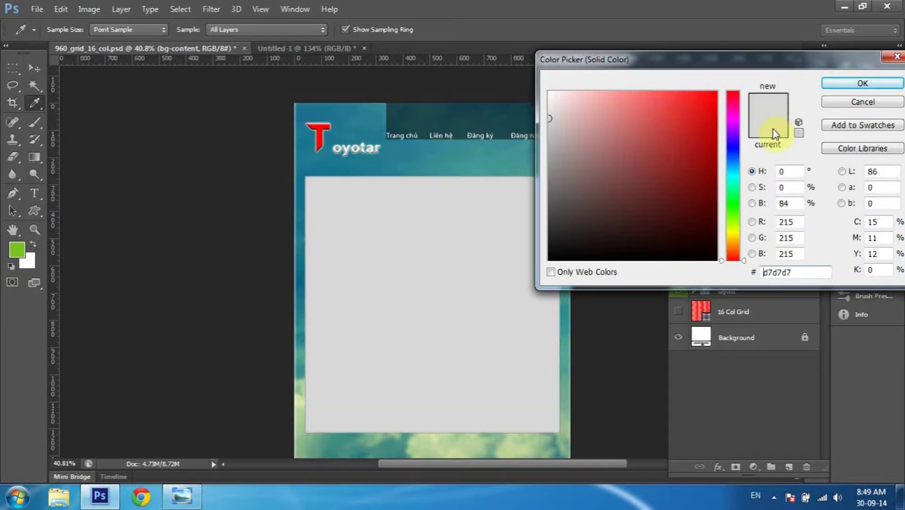
pyautogui.doubleClick(802, 270)
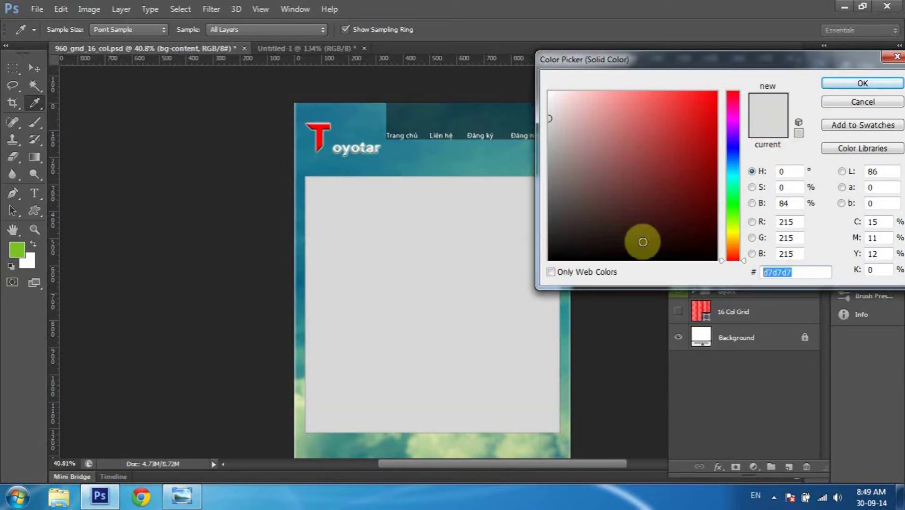
pyautogui.write('cccccc')
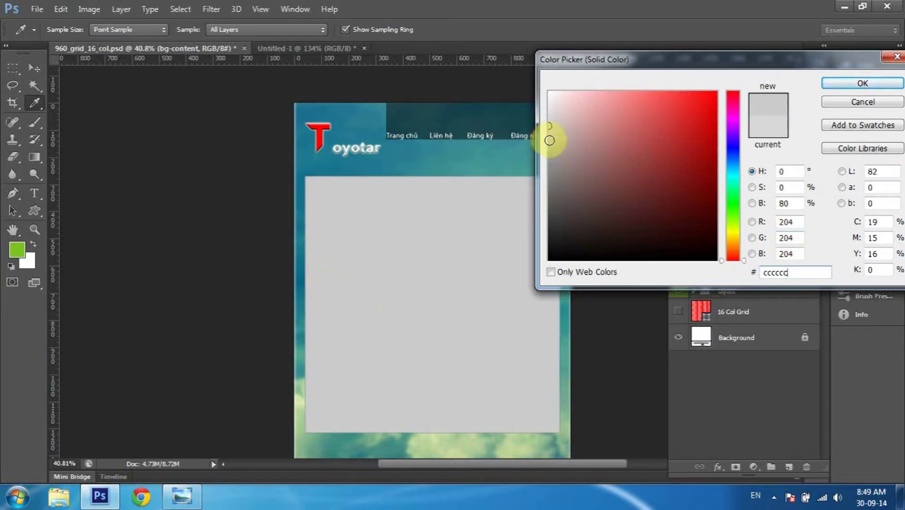
pyautogui.click(550, 134)
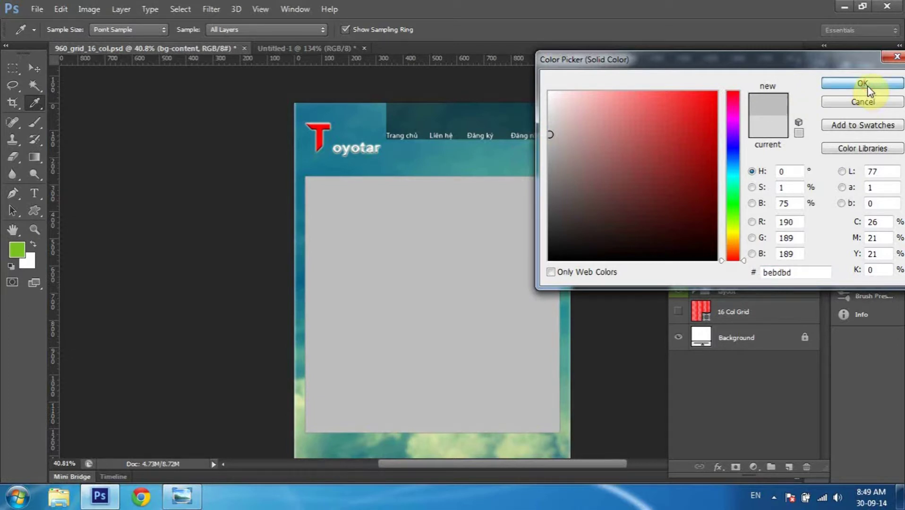
pyautogui.click(864, 85)
pyautogui.moveTo(723, 242)
pyautogui.mouseDown()
pyautogui.moveTo(707, 252)
pyautogui.moveTo(465, 210)
pyautogui.mouseUp()
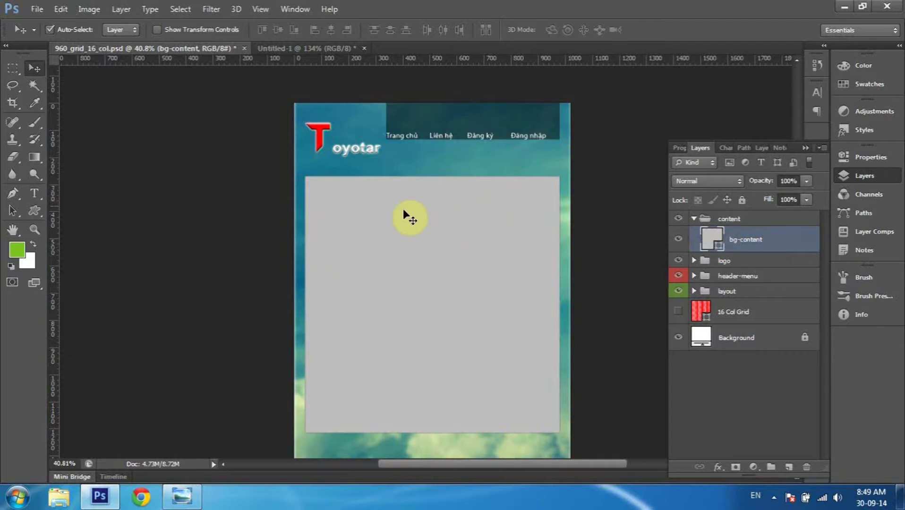
pyautogui.click(181, 496)
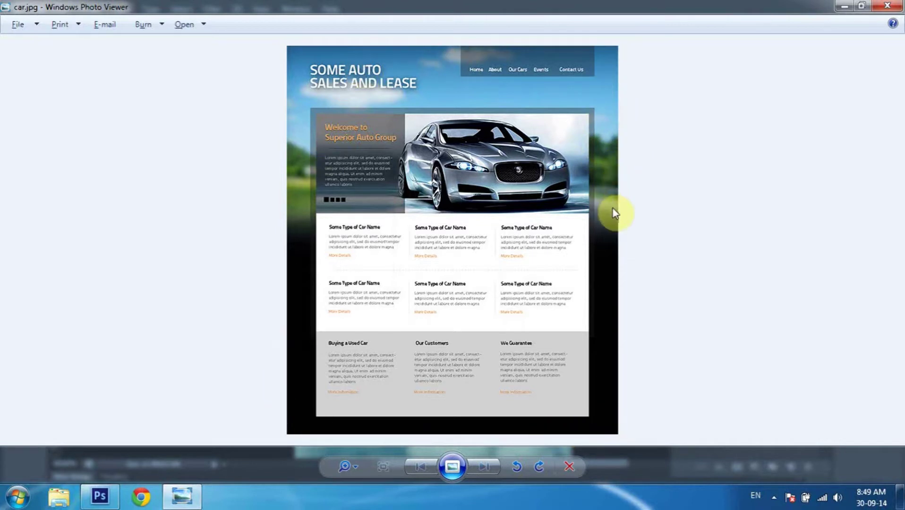
# Lower the bg-content layer's opacity to 62%, comparing against the car.jpg reference.
pyautogui.hotkey('alt', 'Tab')
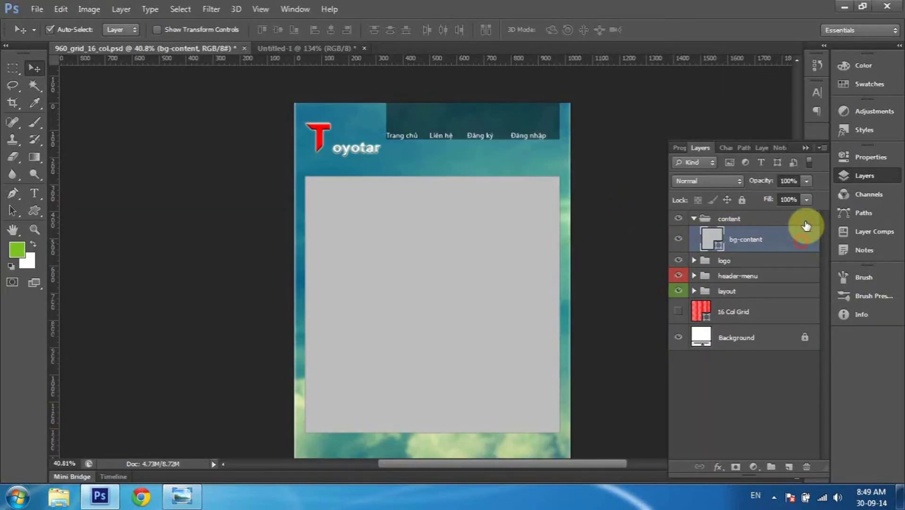
pyautogui.click(807, 183)
pyautogui.moveTo(800, 195); pyautogui.dragTo(796, 197)
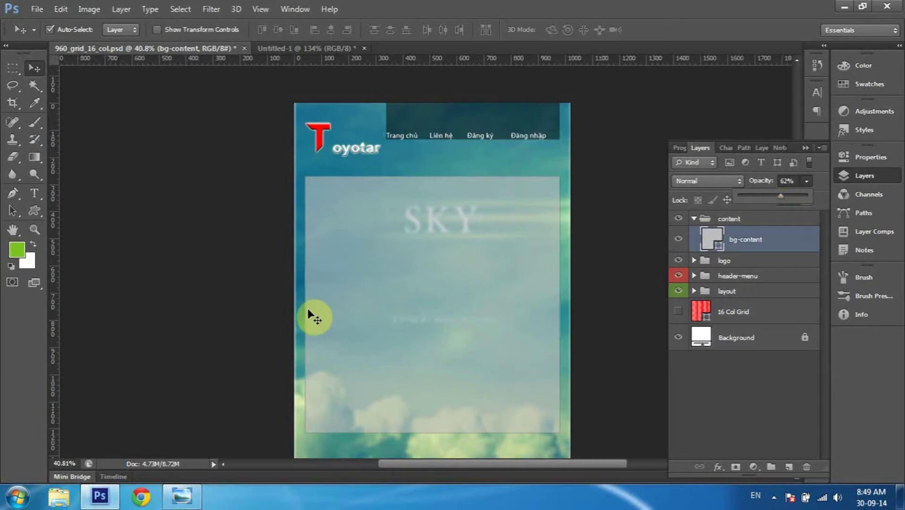
pyautogui.click(113, 504)
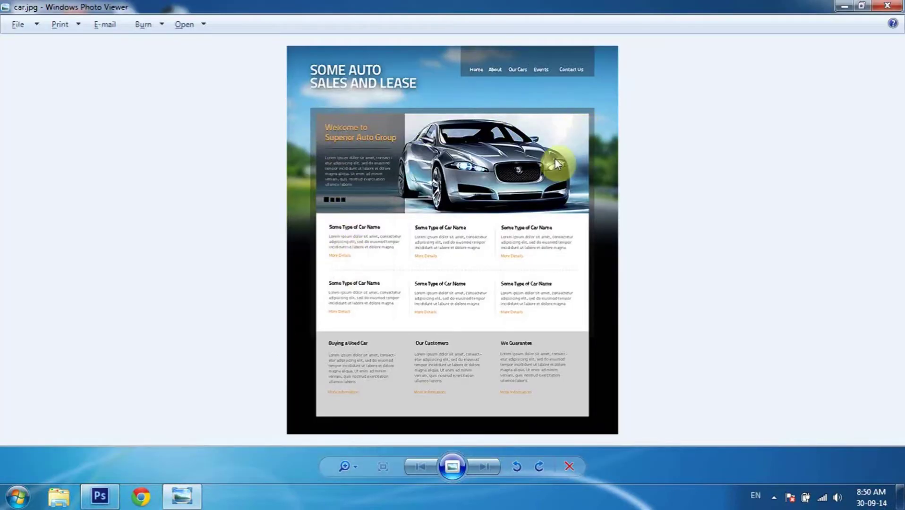
pyautogui.click(100, 496)
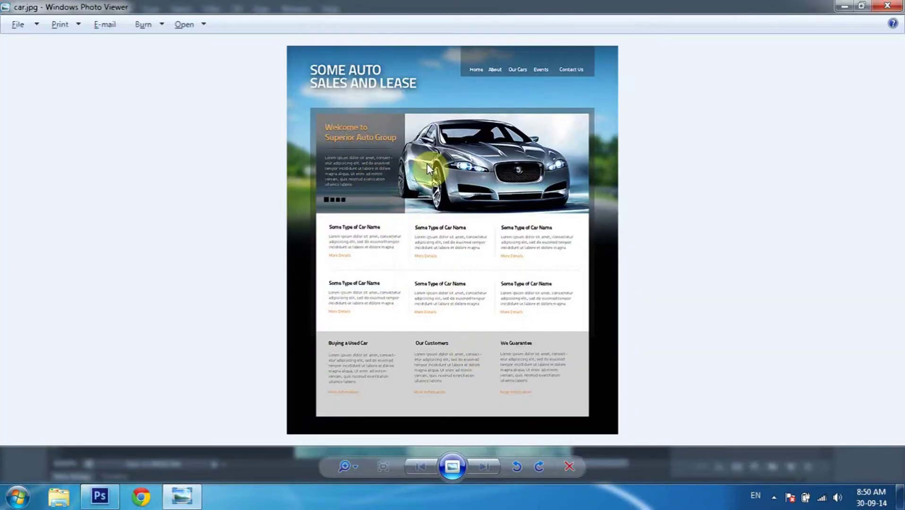
pyautogui.hotkey('alt', 'Tab')
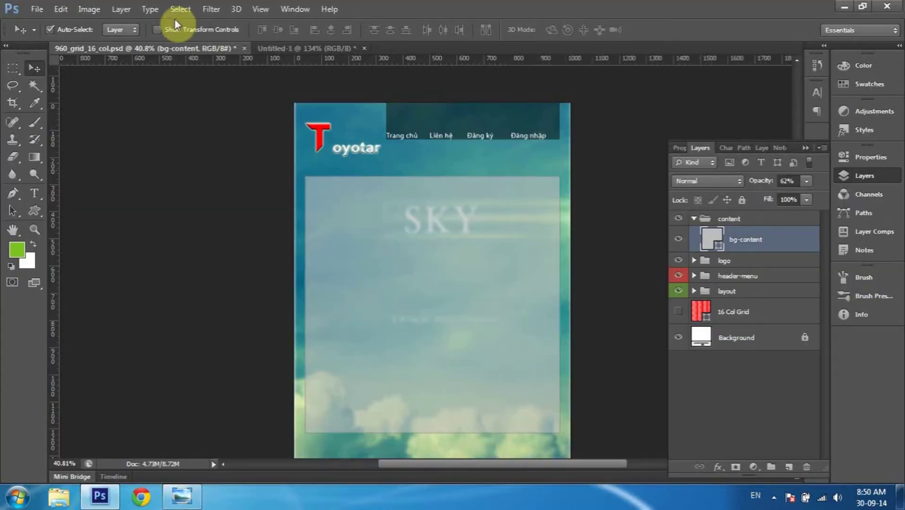
pyautogui.click(259, 9)
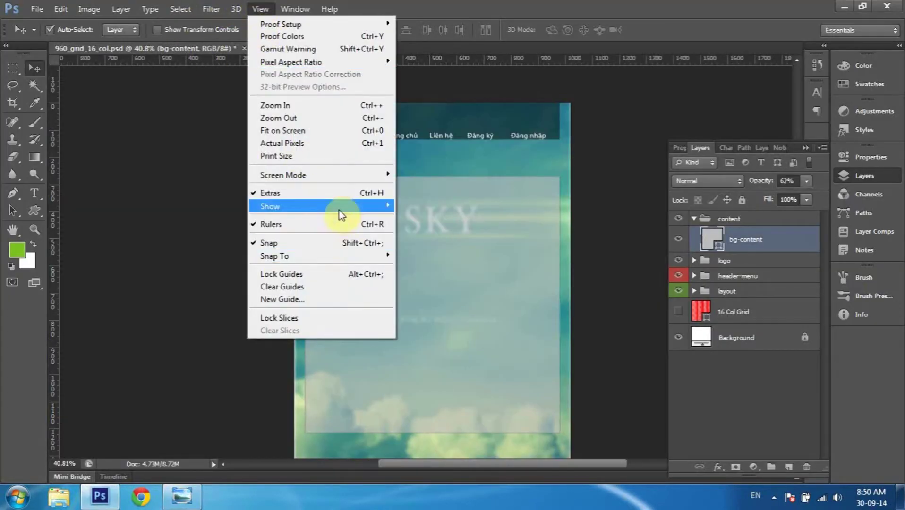
pyautogui.moveTo(270, 205)
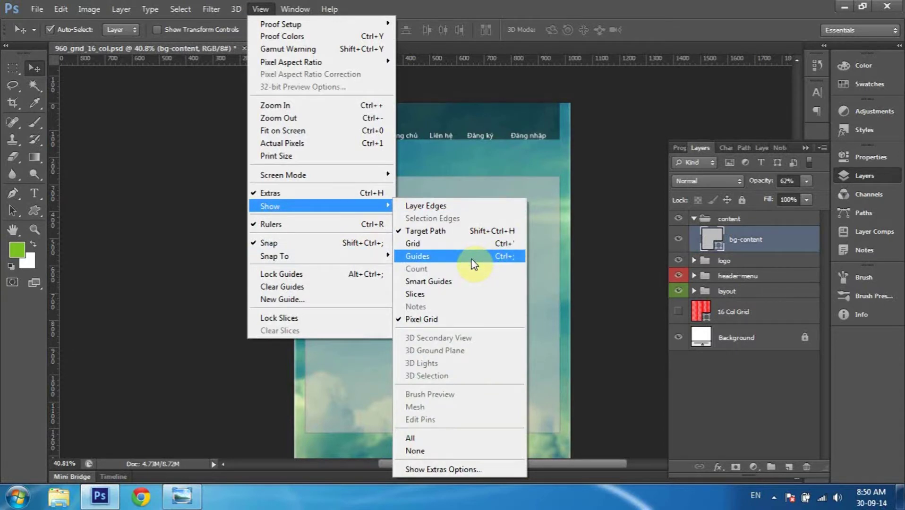
# Show the guides on the Toyotar canvas, then glance at car.jpg and return.
pyautogui.click(519, 262)
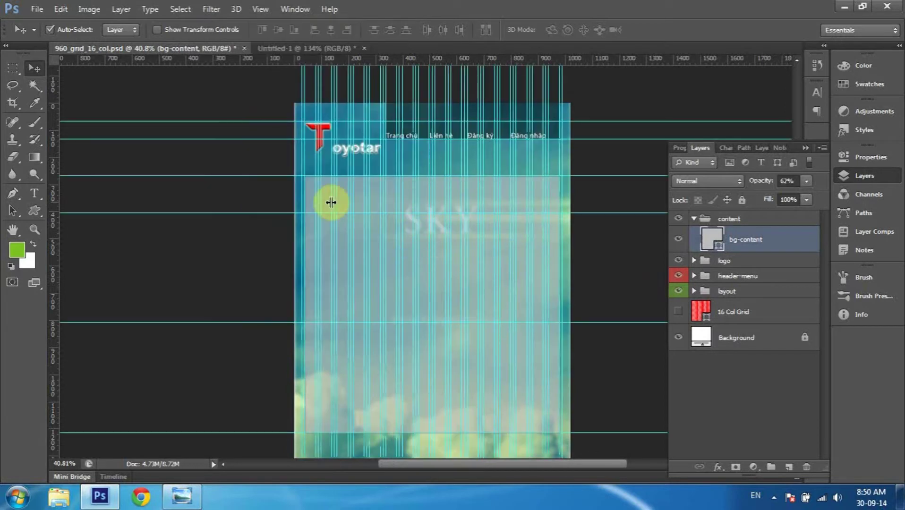
pyautogui.hotkey('alt', 'Tab')
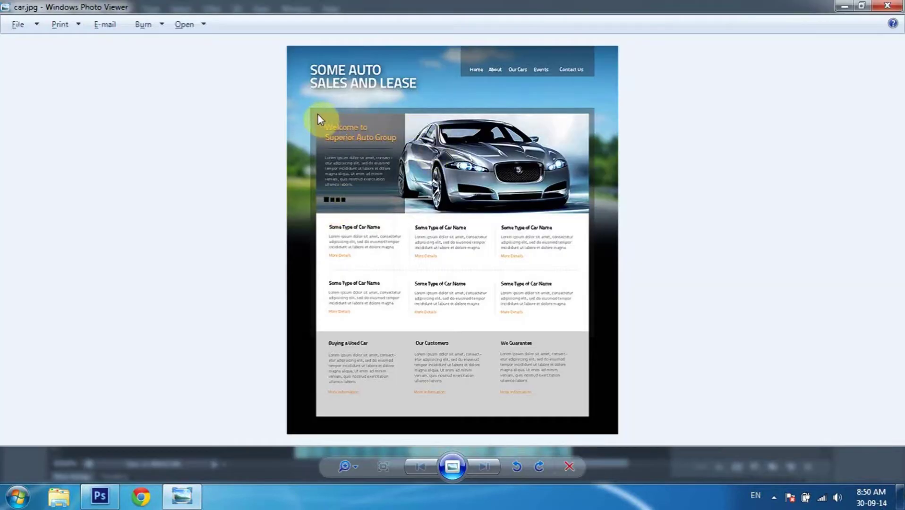
pyautogui.hotkey('alt', 'Tab')
pyautogui.hotkey('alt', 'Tab')
pyautogui.hotkey('alt', 'Tab')
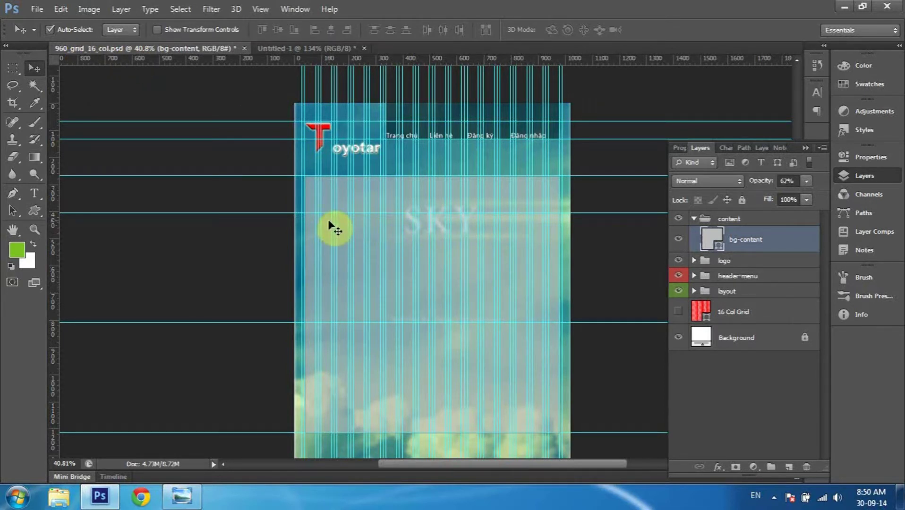
pyautogui.scroll(-3, 329, 216)
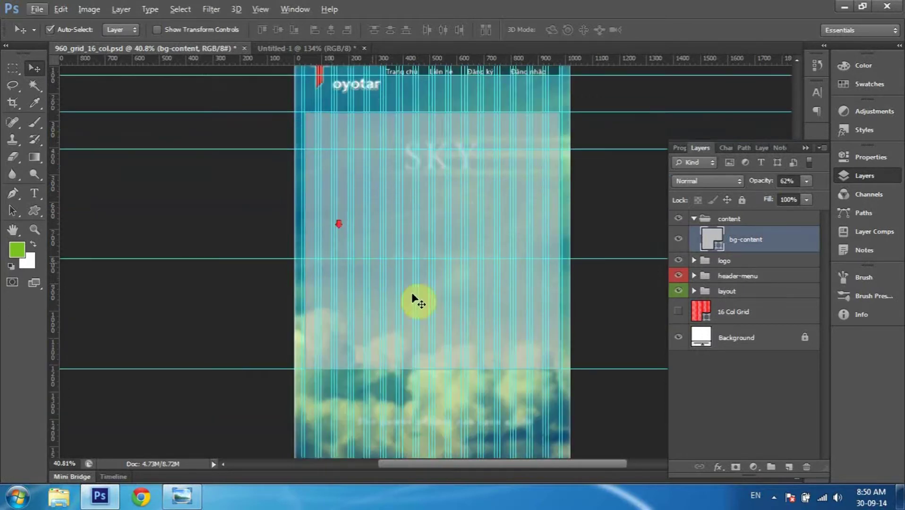
pyautogui.scroll(-3, 320, 212)
pyautogui.scroll(-1, 421, 302)
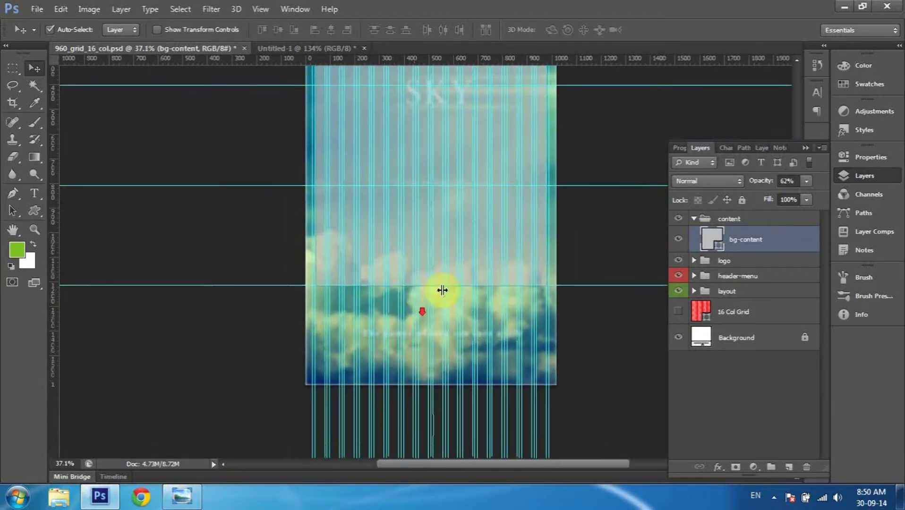
pyautogui.scroll(-1, 590, 192)
pyautogui.scroll(-1, 593, 200)
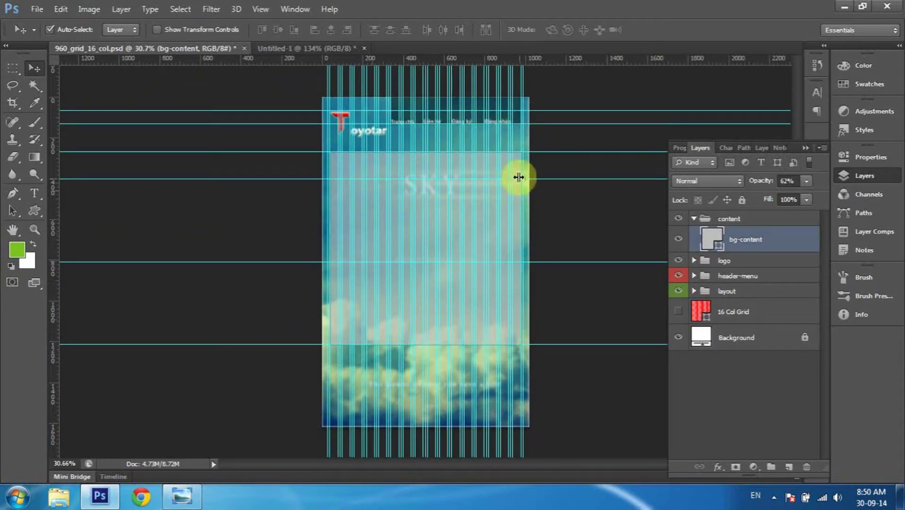
pyautogui.hotkey('alt', 'Tab')
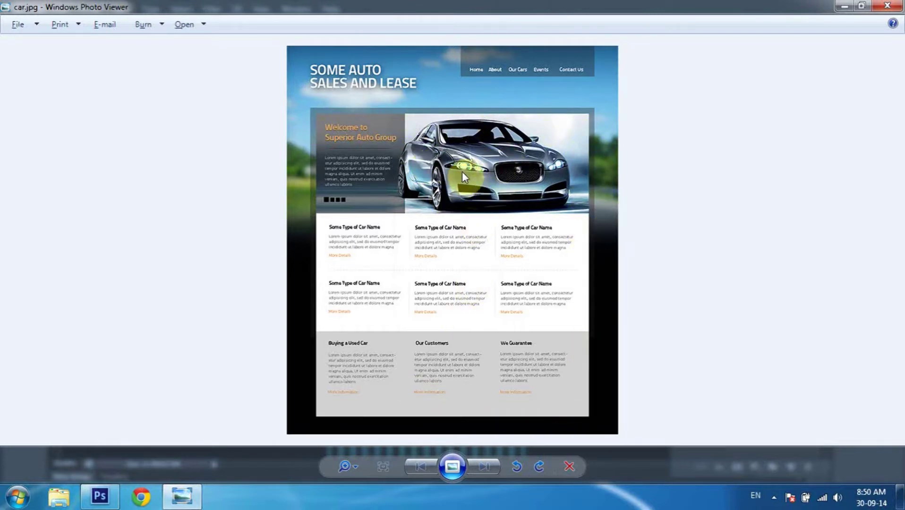
pyautogui.hotkey('alt', 'Tab')
pyautogui.hotkey('alt', 'Tab')
pyautogui.hotkey('alt', 'Tab')
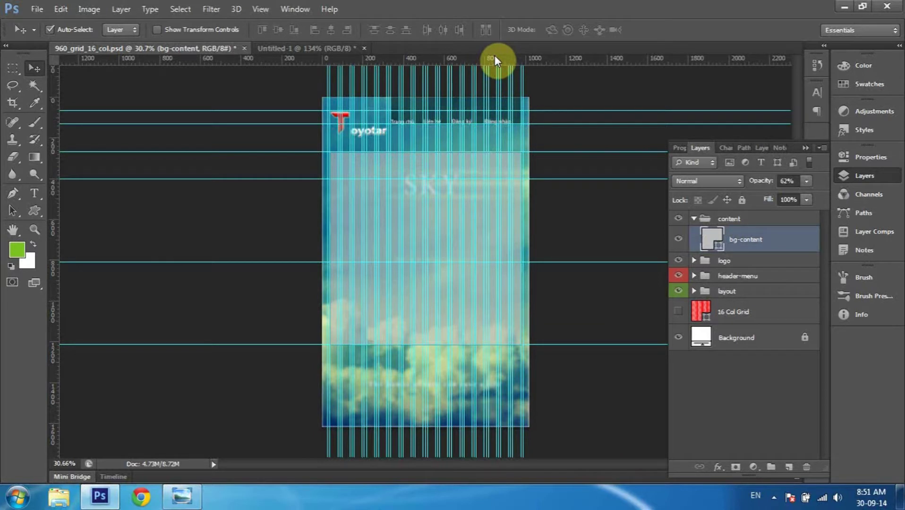
# Add a horizontal guide near the page bottom, then study the car.jpg layout.
pyautogui.moveTo(494, 55)
pyautogui.mouseDown()
pyautogui.moveTo(488, 153)
pyautogui.moveTo(537, 108)
pyautogui.moveTo(560, 238)
pyautogui.moveTo(553, 327)
pyautogui.moveTo(535, 402)
pyautogui.mouseUp()
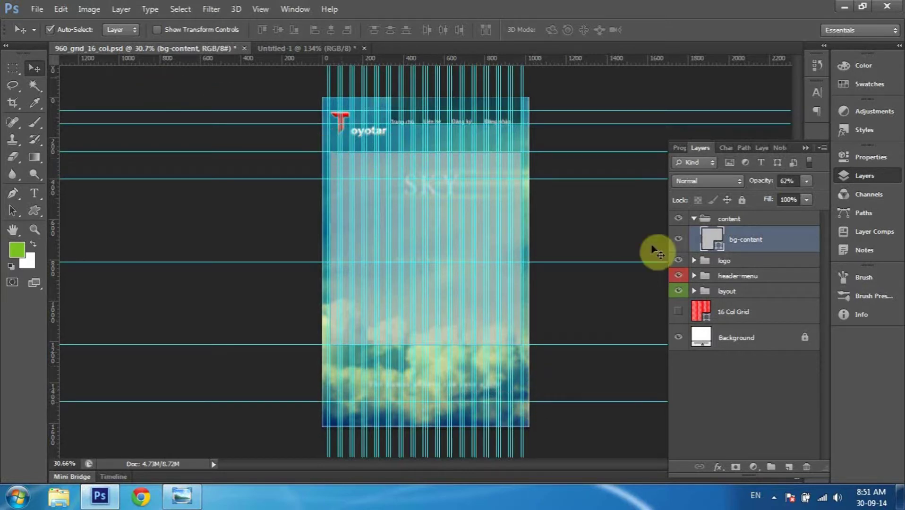
pyautogui.hotkey('alt', 'Tab')
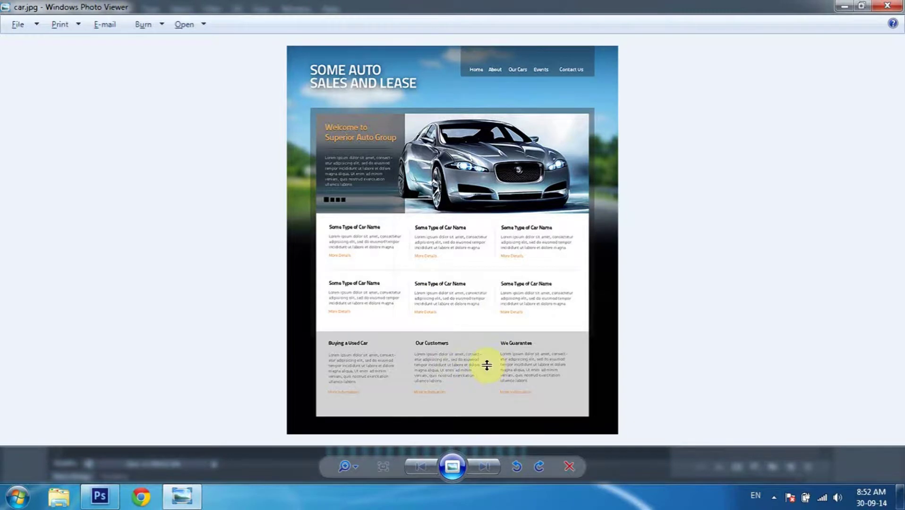
pyautogui.hotkey('alt', 'Tab')
pyautogui.hotkey('alt', 'Tab')
pyautogui.hotkey('alt', 'Tab')
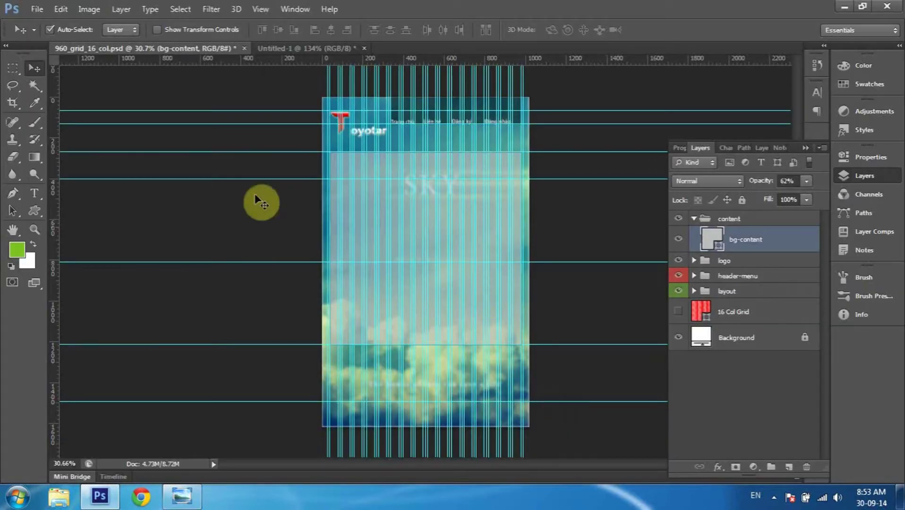
# Switch to the Rectangle Tool, check car.jpg, and zoom into the canvas.
pyautogui.click(35, 214)
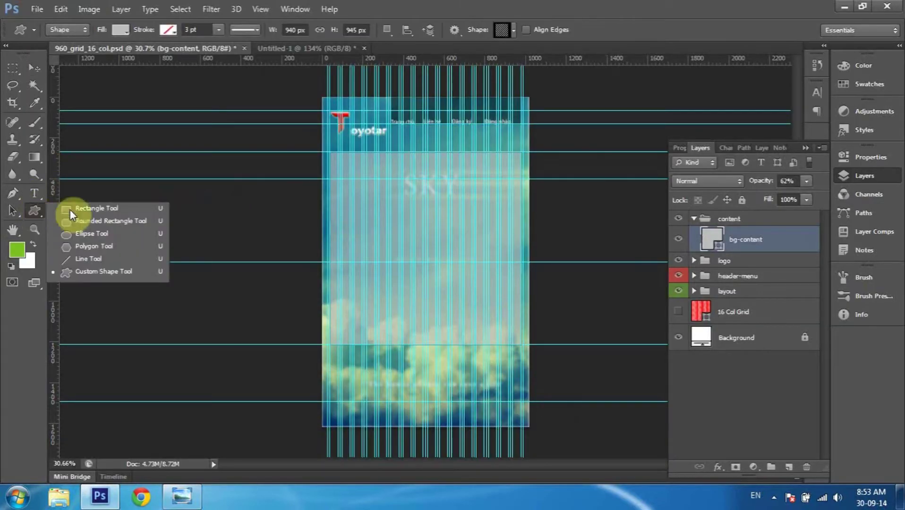
pyautogui.click(119, 210)
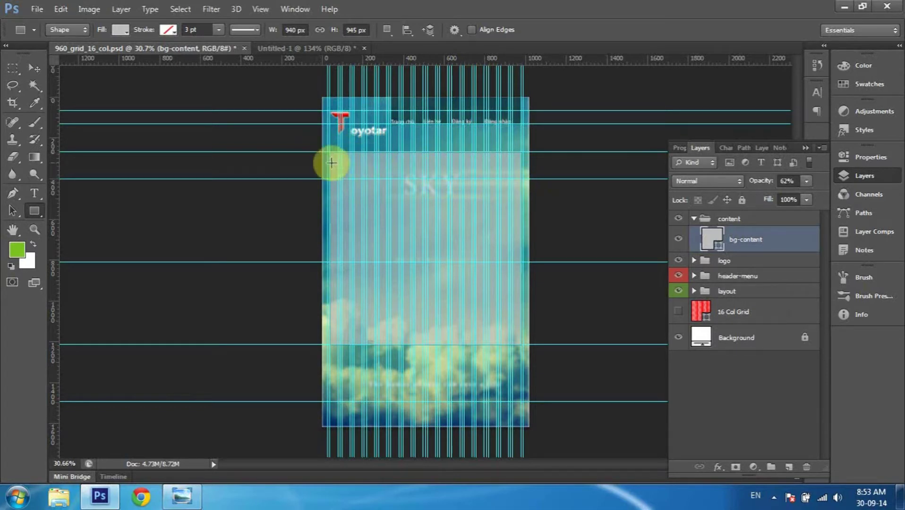
pyautogui.hotkey('alt', 'Tab')
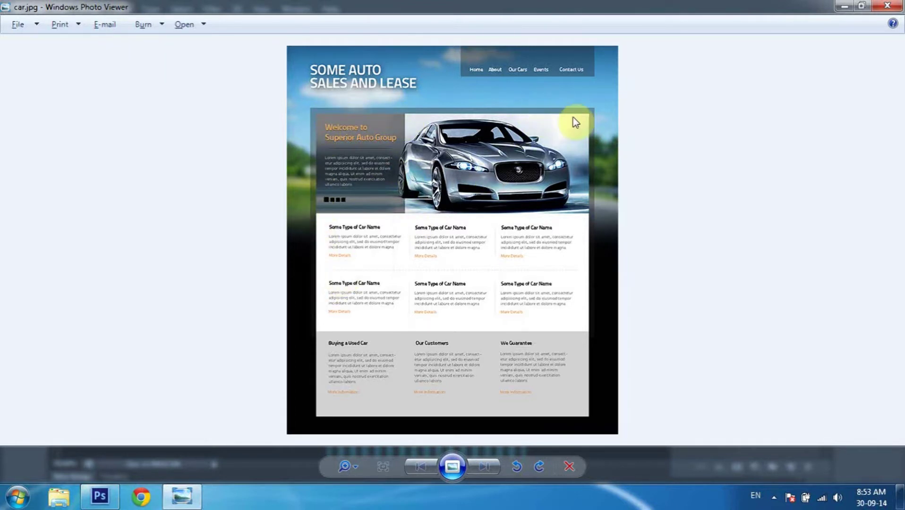
pyautogui.hotkey('alt', 'Tab')
pyautogui.scroll(1, 494, 186)
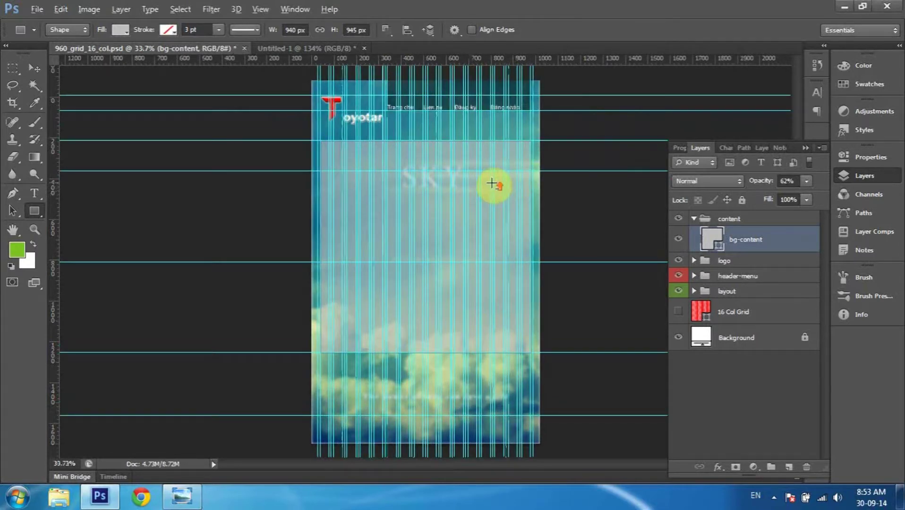
pyautogui.scroll(2, 546, 173)
pyautogui.scroll(1, 547, 174)
pyautogui.scroll(4, 548, 174)
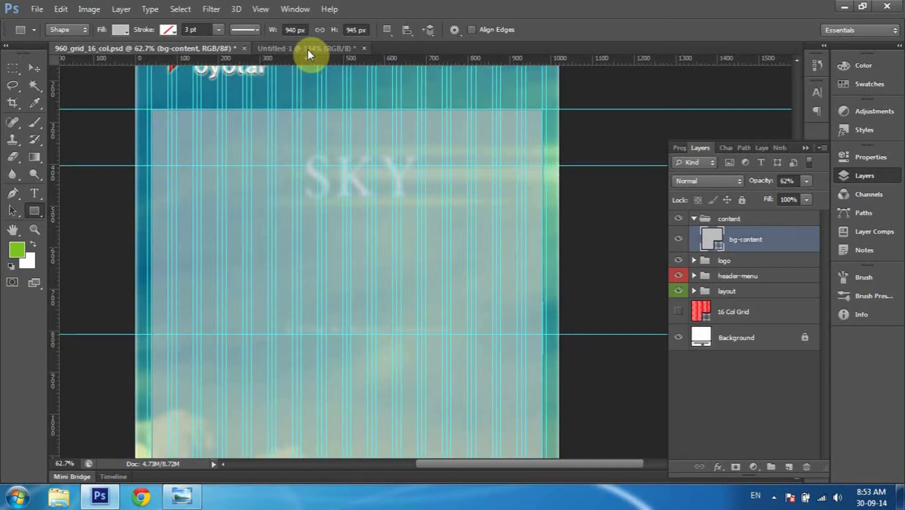
# Place a horizontal guide at Y 320 px, then zoom back out.
pyautogui.moveTo(324, 61); pyautogui.dragTo(317, 129)
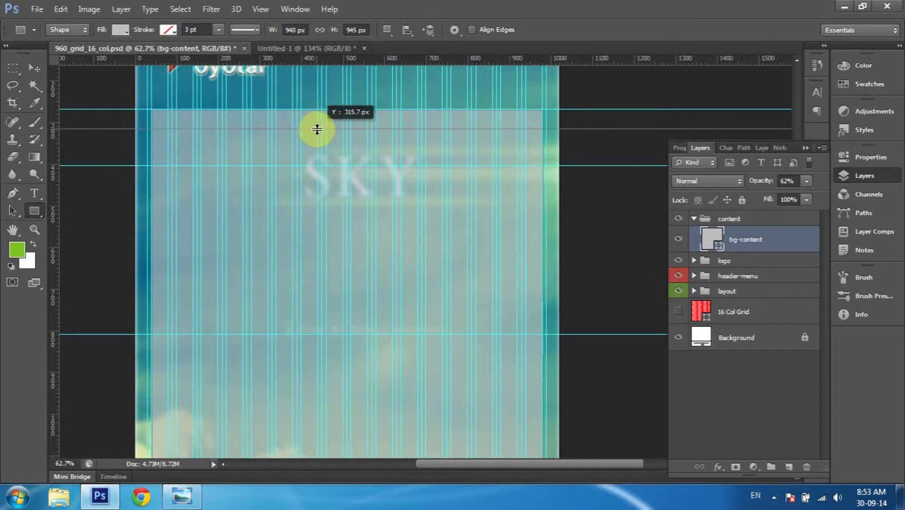
pyautogui.moveTo(317, 129); pyautogui.dragTo(317, 130)
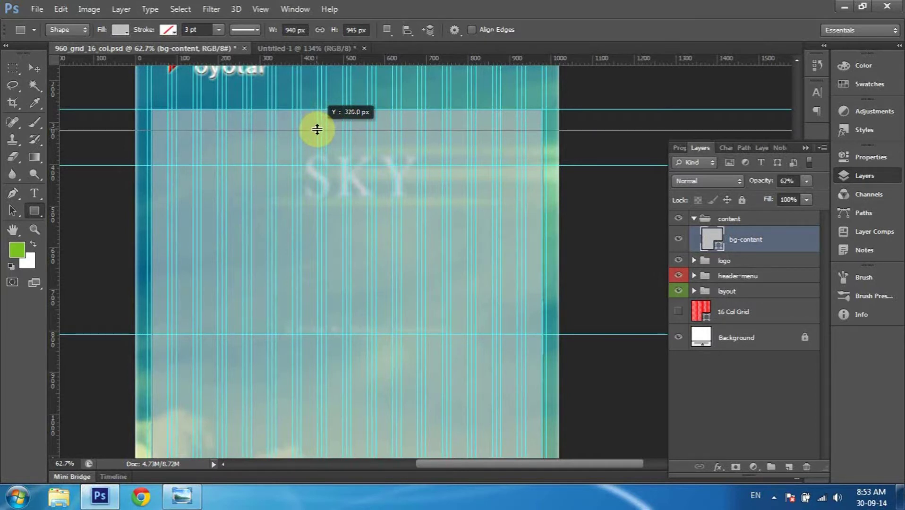
pyautogui.moveTo(317, 129); pyautogui.dragTo(317, 129)
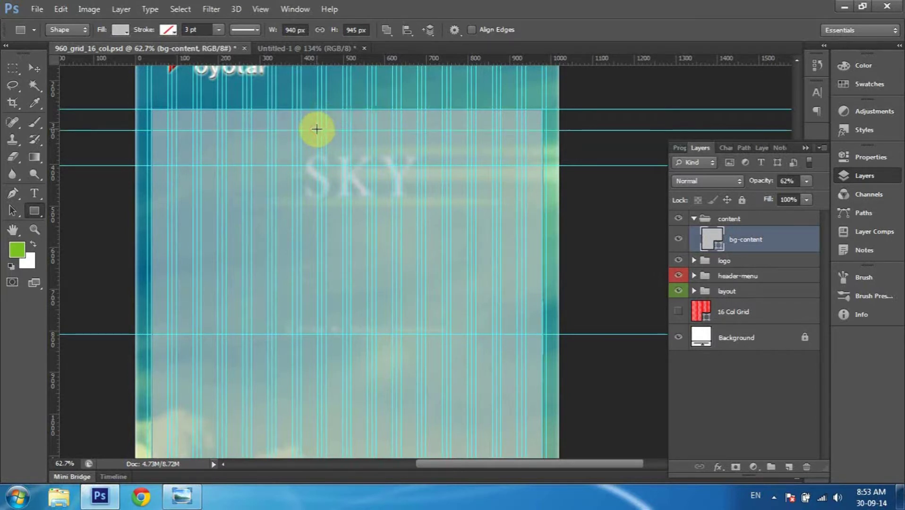
pyautogui.scroll(-3, 364, 155)
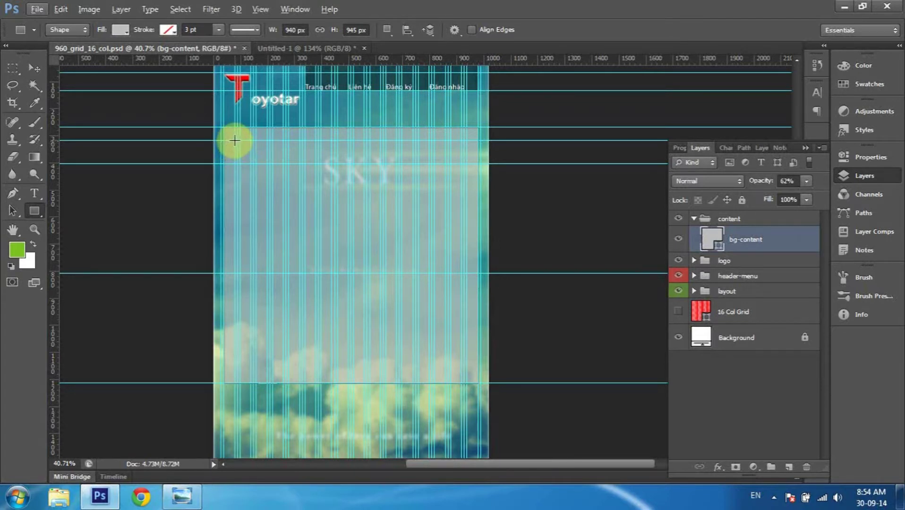
# Draw an 840 × 1177 px grey rectangle covering the content area.
pyautogui.moveTo(239, 142)
pyautogui.mouseDown()
pyautogui.moveTo(282, 169)
pyautogui.moveTo(464, 185)
pyautogui.mouseUp()
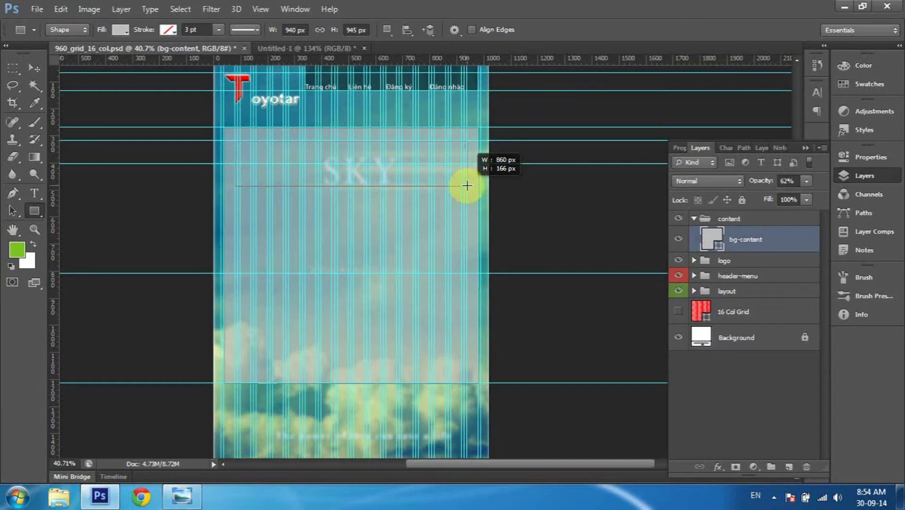
pyautogui.moveTo(467, 185); pyautogui.dragTo(456, 462)
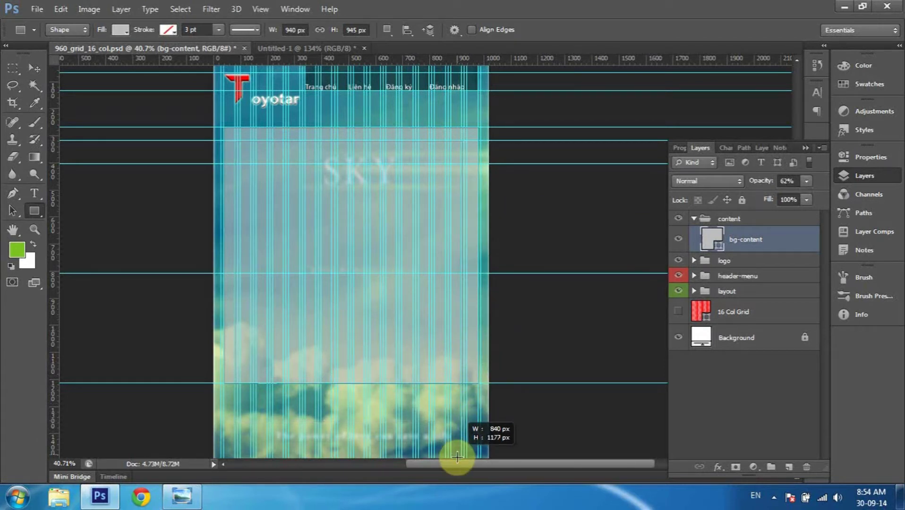
pyautogui.moveTo(457, 464); pyautogui.dragTo(463, 414)
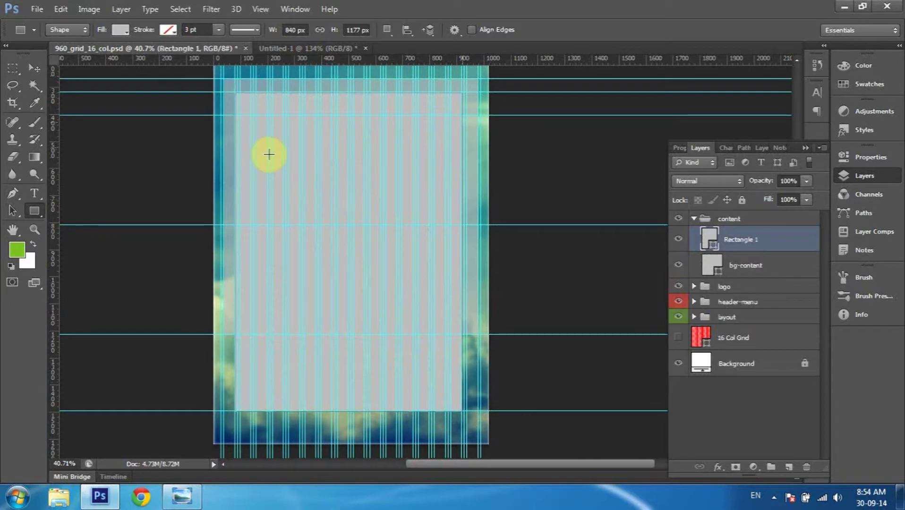
# Compare the mockup with car.jpg, then bring up the Open dialog on the banner folder.
pyautogui.hotkey('alt', 'Tab')
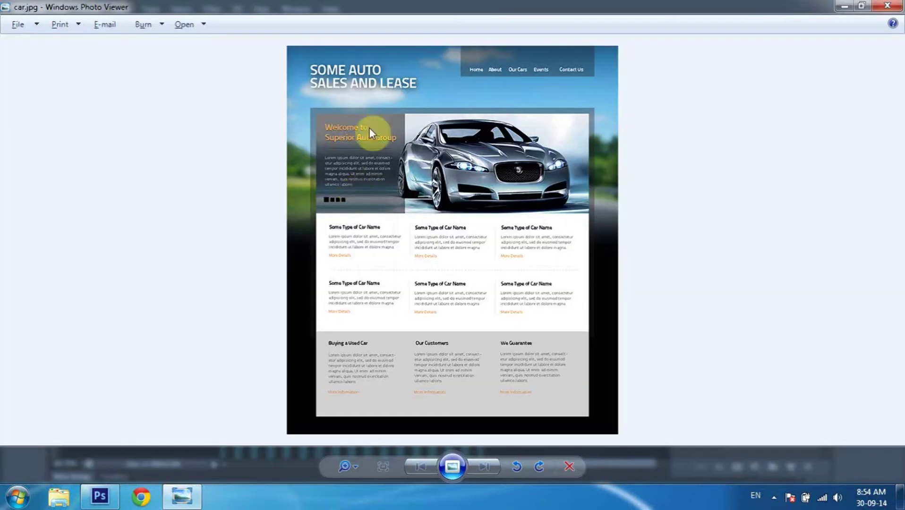
pyautogui.hotkey('alt', 'Tab')
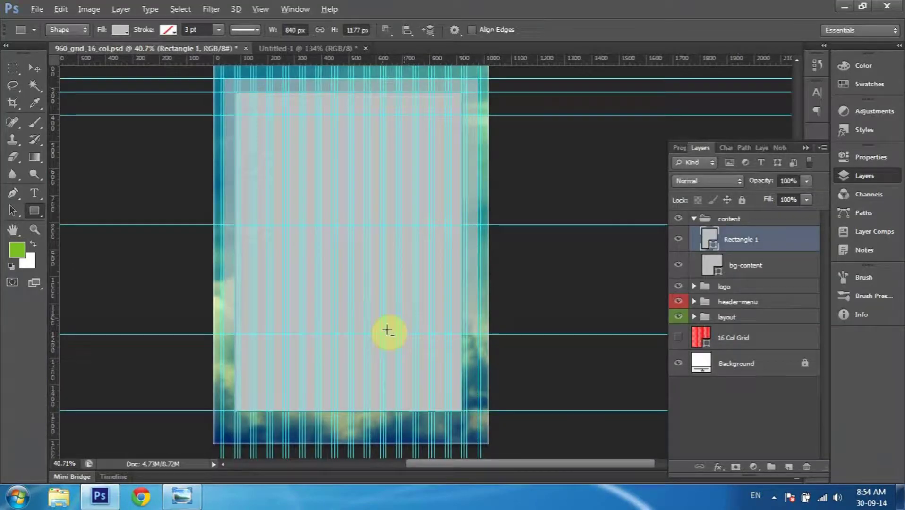
pyautogui.hotkey('alt', 'Tab')
pyautogui.hotkey('alt', 'Tab')
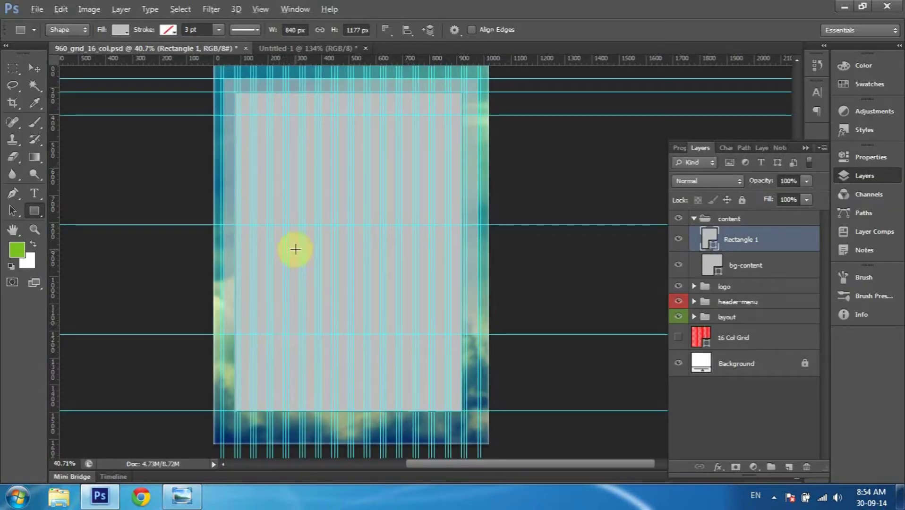
pyautogui.hotkey('alt', 'Tab')
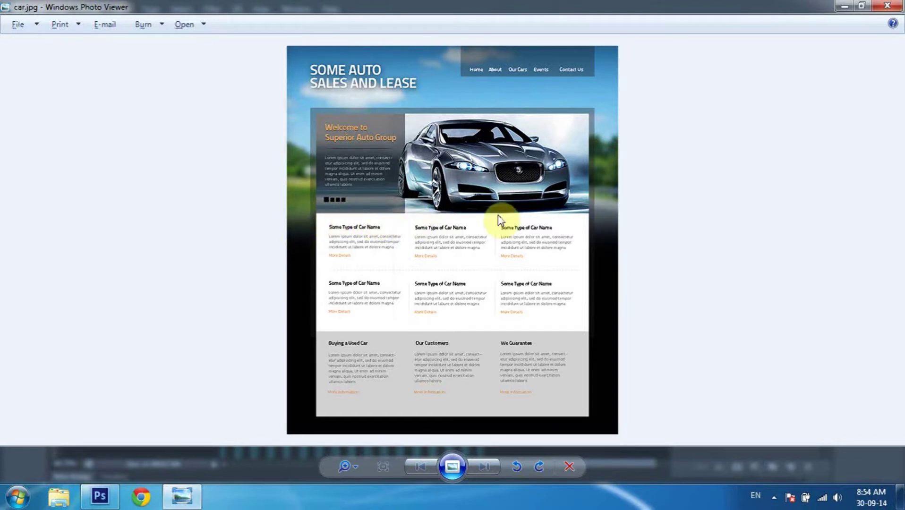
pyautogui.hotkey('alt', 'Tab')
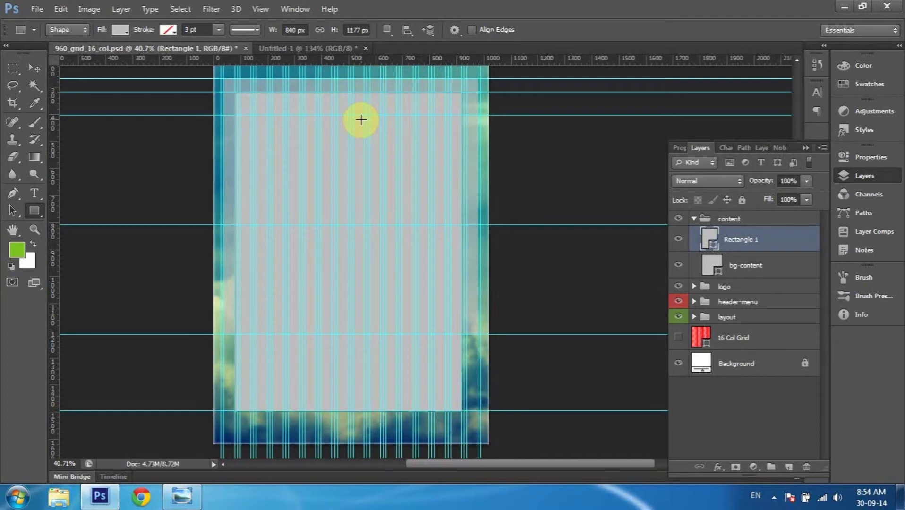
pyautogui.hotkey('ctrl', 'o')
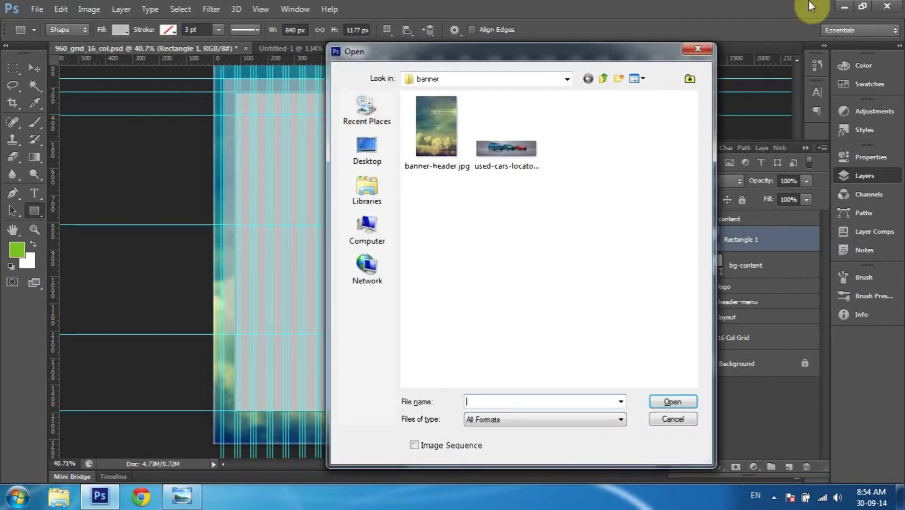
# Drag the used-cars-locator-cta.jpg car strip into the 960_grid content box as Layer 1.
pyautogui.doubleClick(518, 144)
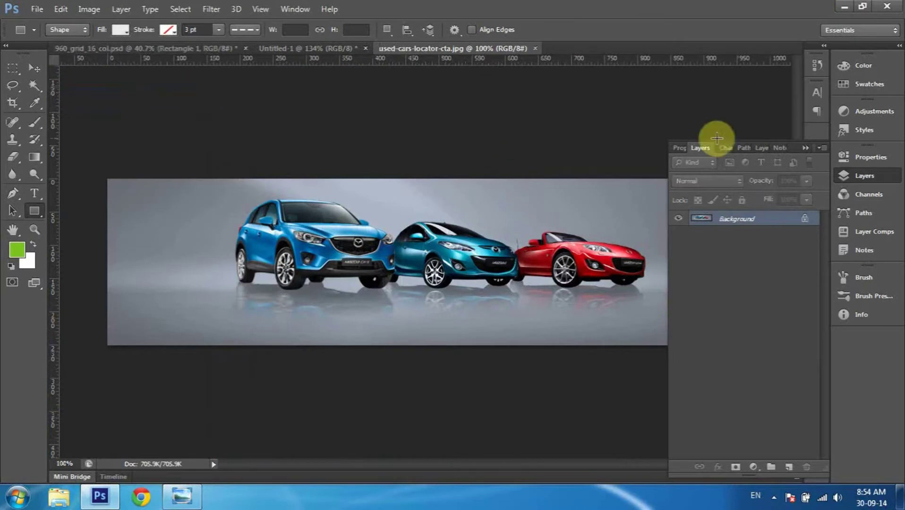
pyautogui.click(802, 148)
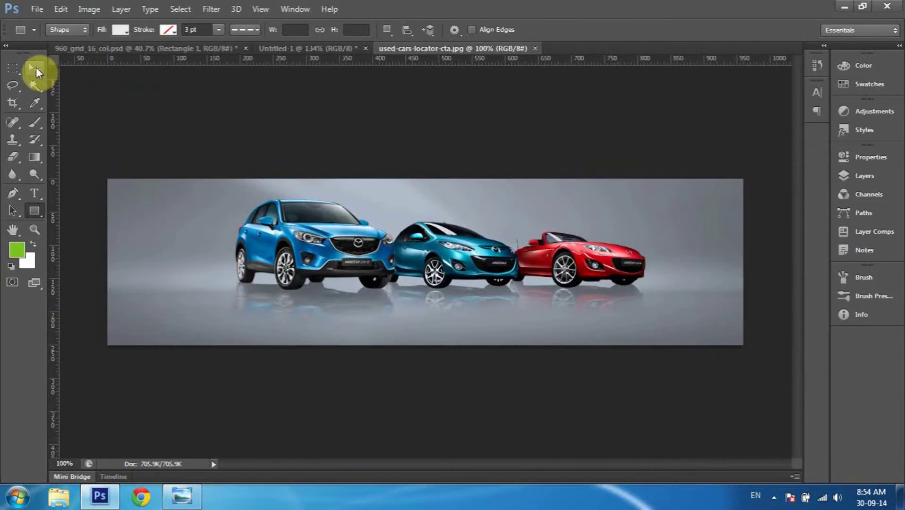
pyautogui.click(36, 67)
pyautogui.moveTo(530, 284)
pyautogui.mouseDown()
pyautogui.moveTo(461, 229)
pyautogui.moveTo(299, 53)
pyautogui.moveTo(198, 45)
pyautogui.moveTo(383, 179)
pyautogui.mouseUp()
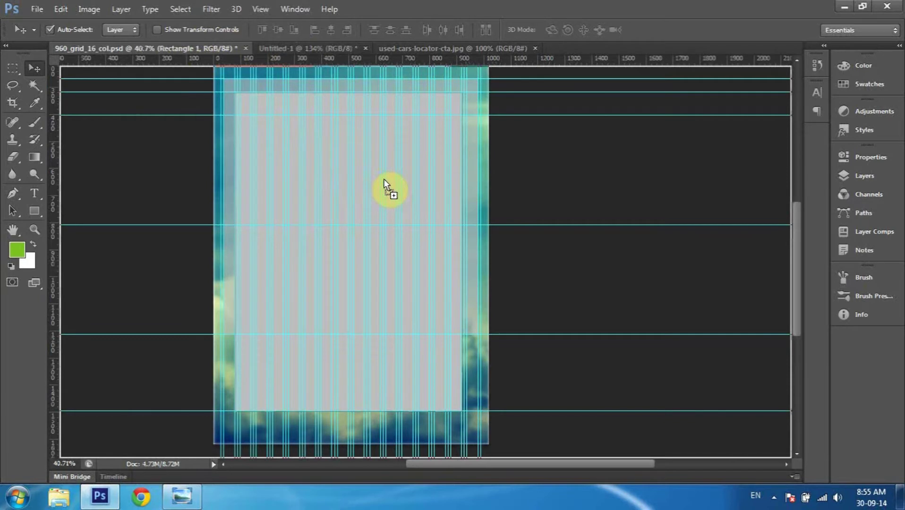
pyautogui.moveTo(383, 179); pyautogui.dragTo(391, 181)
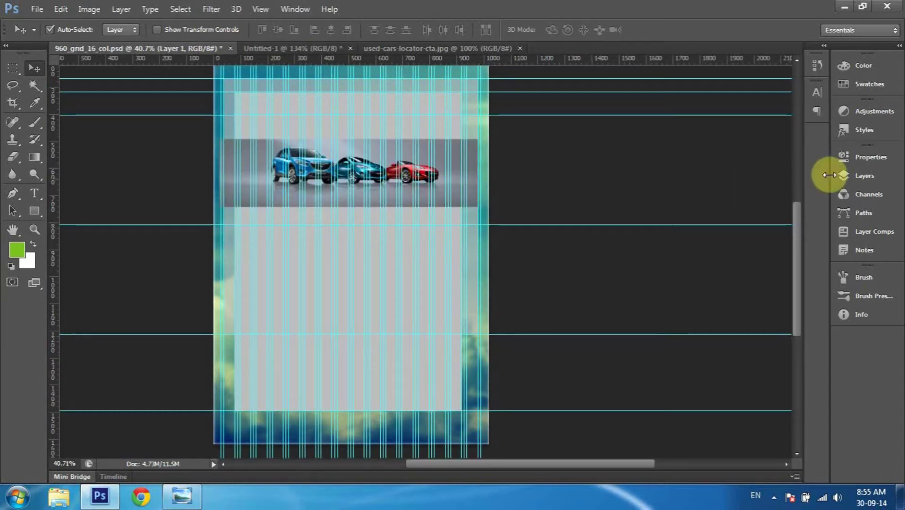
pyautogui.click(871, 179)
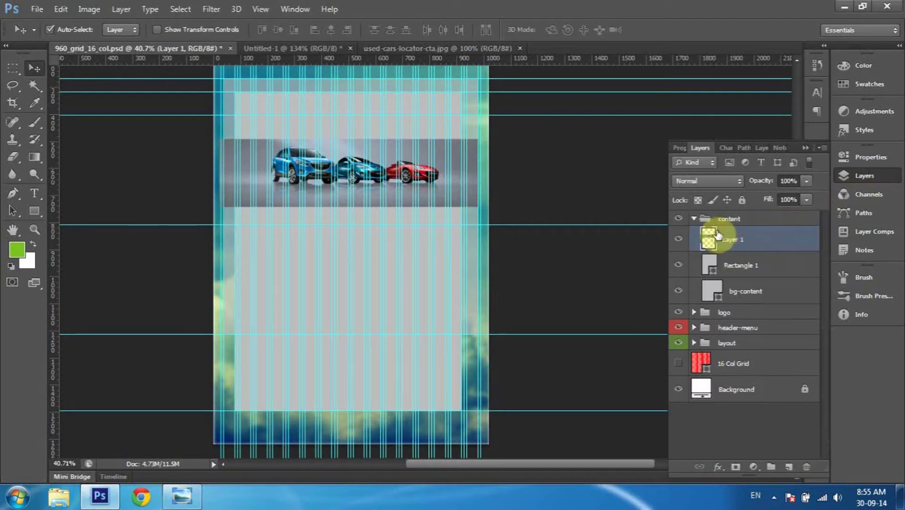
# Create a new group named 'banner' inside the content group.
pyautogui.click(679, 240)
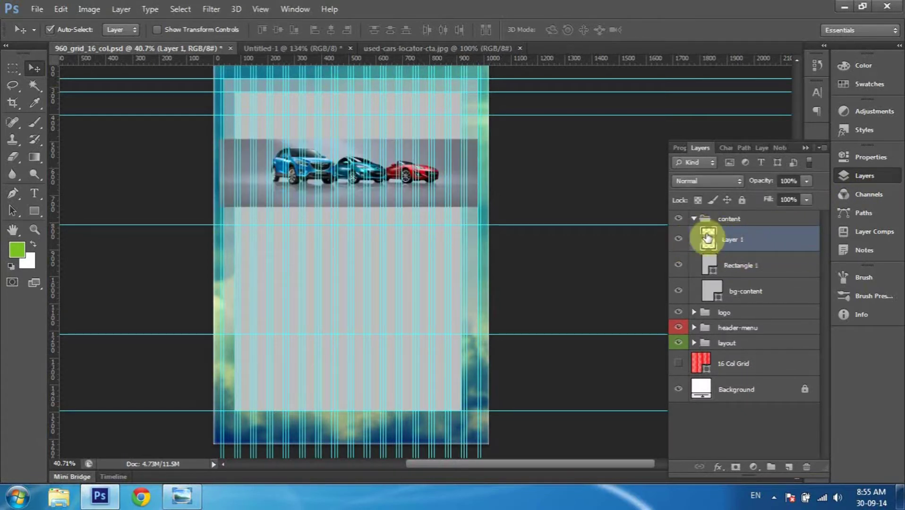
pyautogui.click(678, 218)
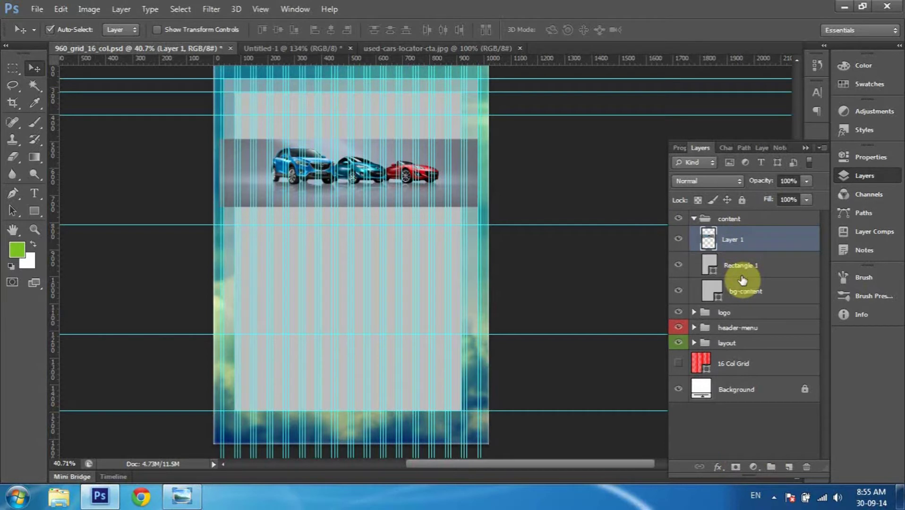
pyautogui.click(773, 468)
pyautogui.doubleClick(739, 234)
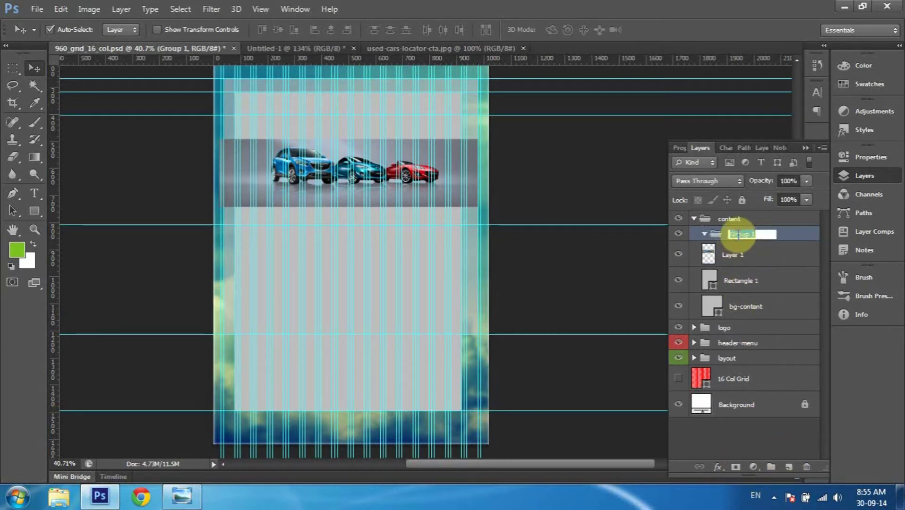
pyautogui.write('banner')
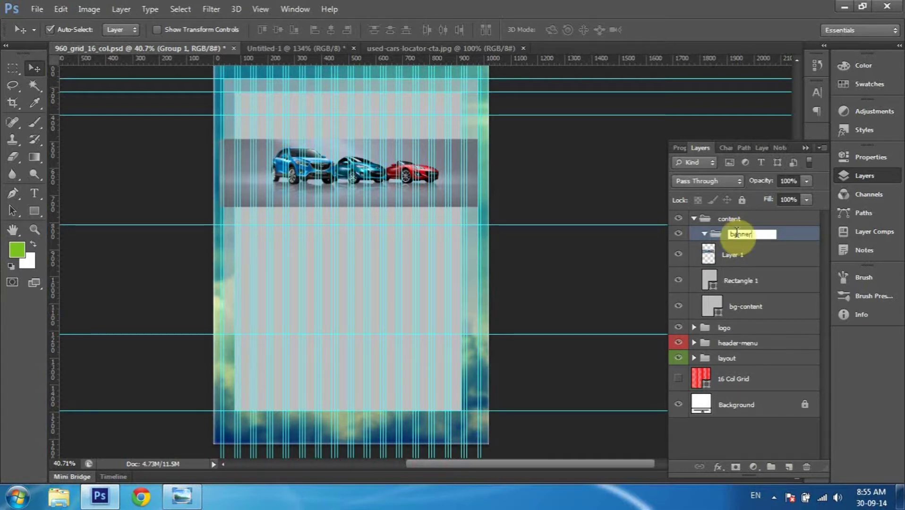
pyautogui.press('Return')
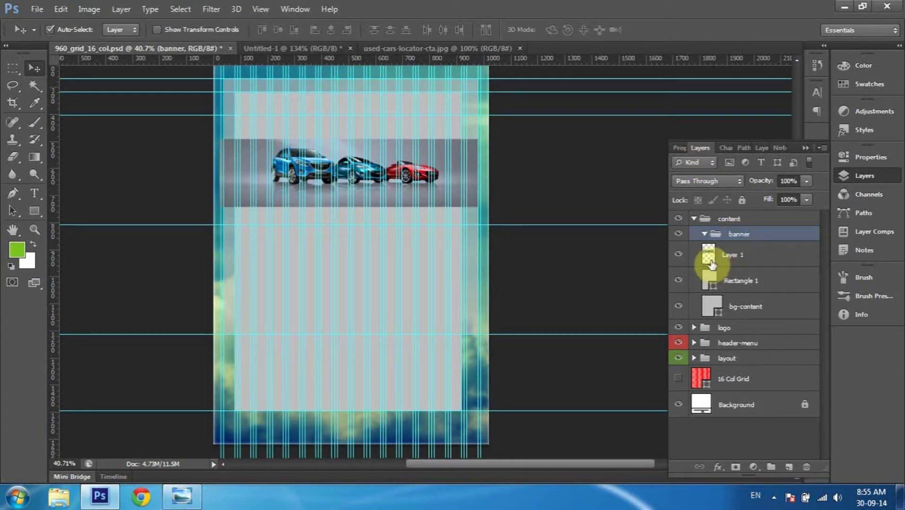
# Rename Layer 1 to 'bn' and move it into the banner group.
pyautogui.click(677, 256)
pyautogui.click(680, 235)
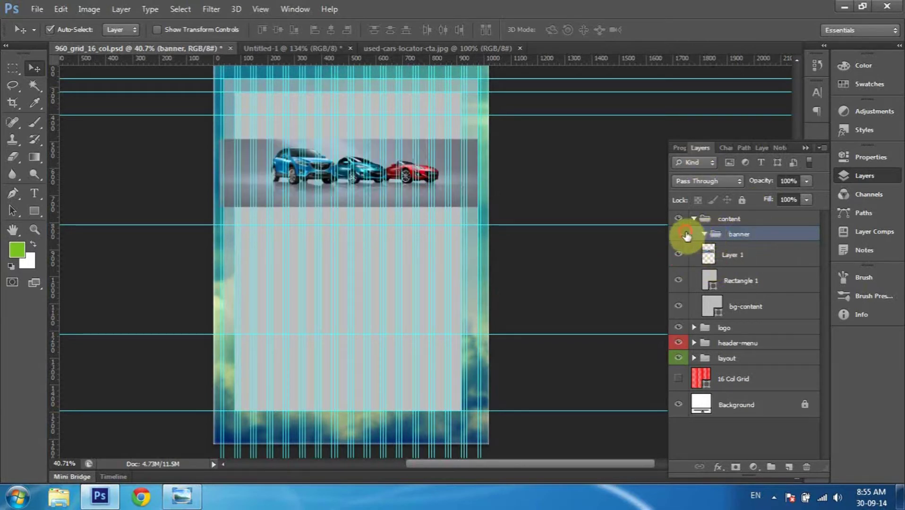
pyautogui.click(740, 259)
pyautogui.doubleClick(740, 257)
pyautogui.write('bn')
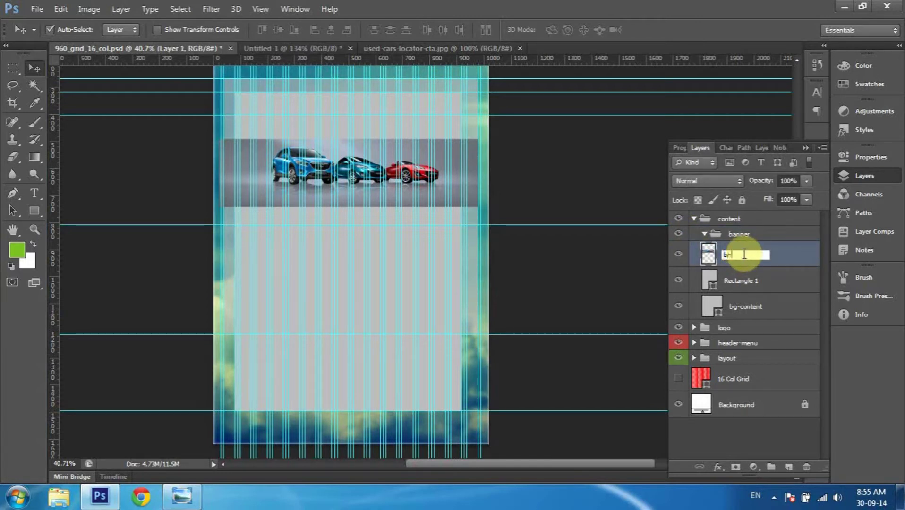
pyautogui.press('BackSpace')
pyautogui.write('n')
pyautogui.press('Return')
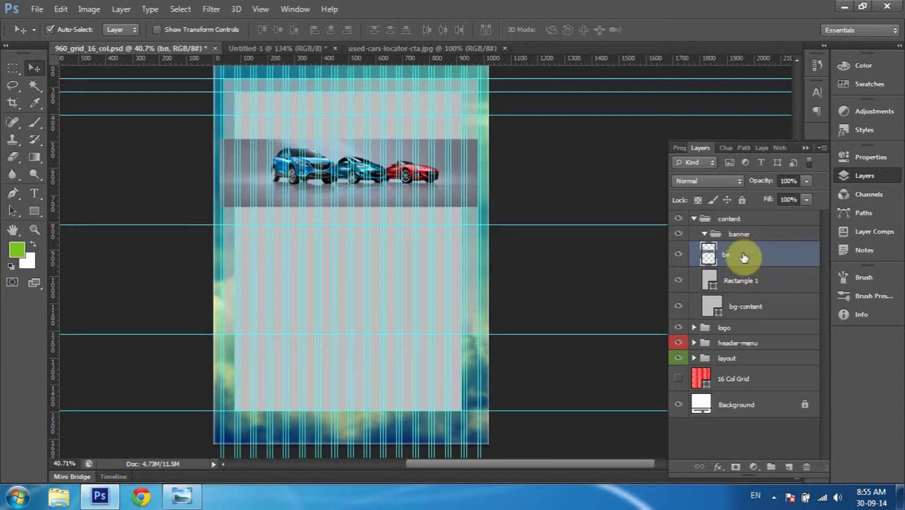
pyautogui.moveTo(743, 257); pyautogui.dragTo(761, 235)
pyautogui.click(679, 236)
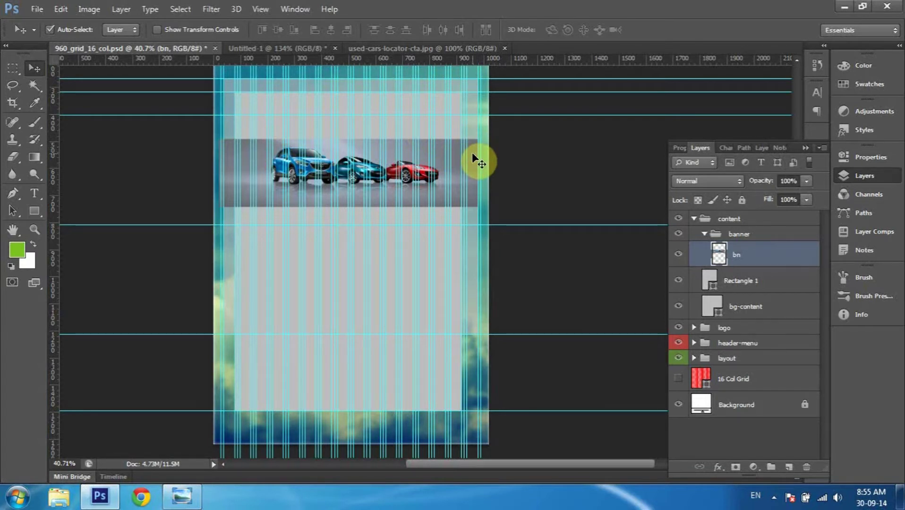
# Hide the guides and scale the bn car banner to about 88% to fit the box width.
pyautogui.hotkey('ctrl', 'h')
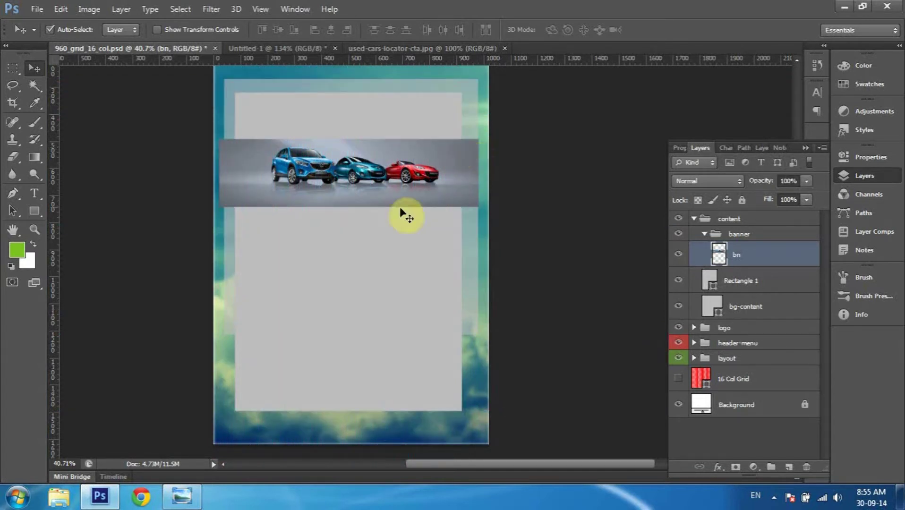
pyautogui.hotkey('ctrl', 't')
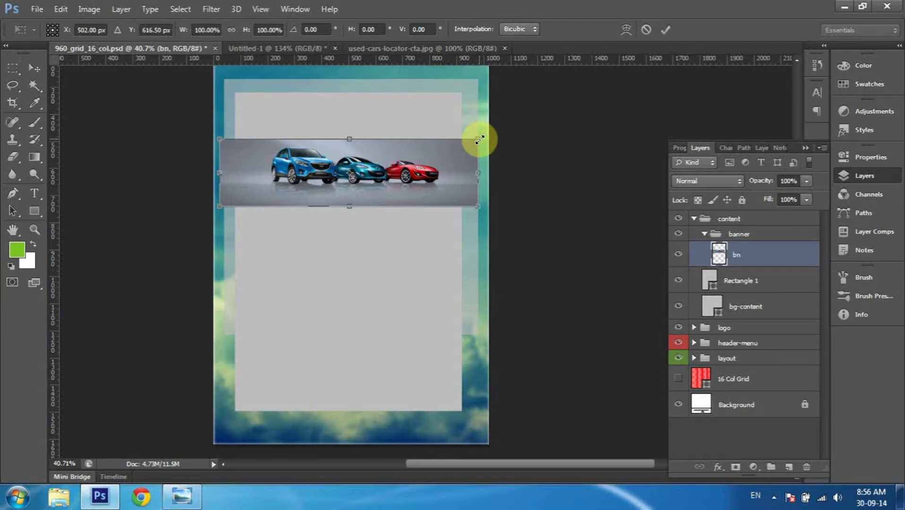
pyautogui.moveTo(478, 140); pyautogui.dragTo(464, 146)
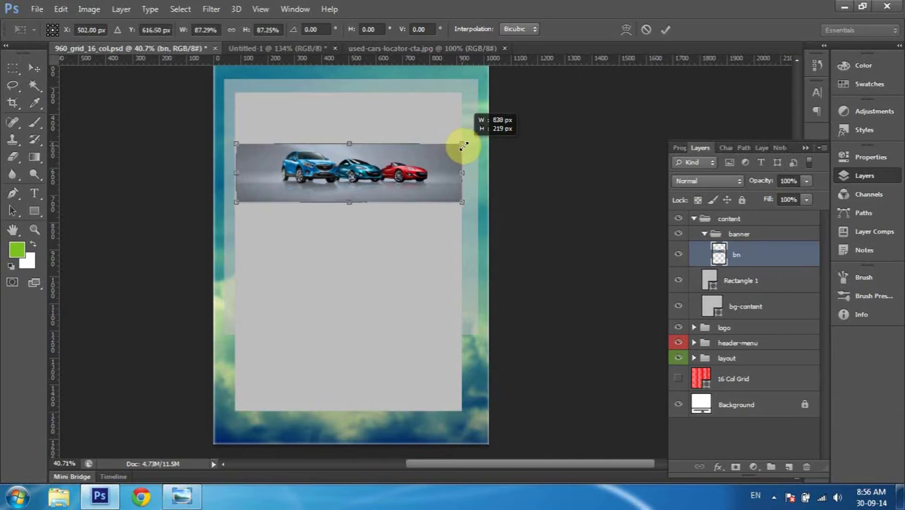
pyautogui.moveTo(464, 146); pyautogui.dragTo(462, 143)
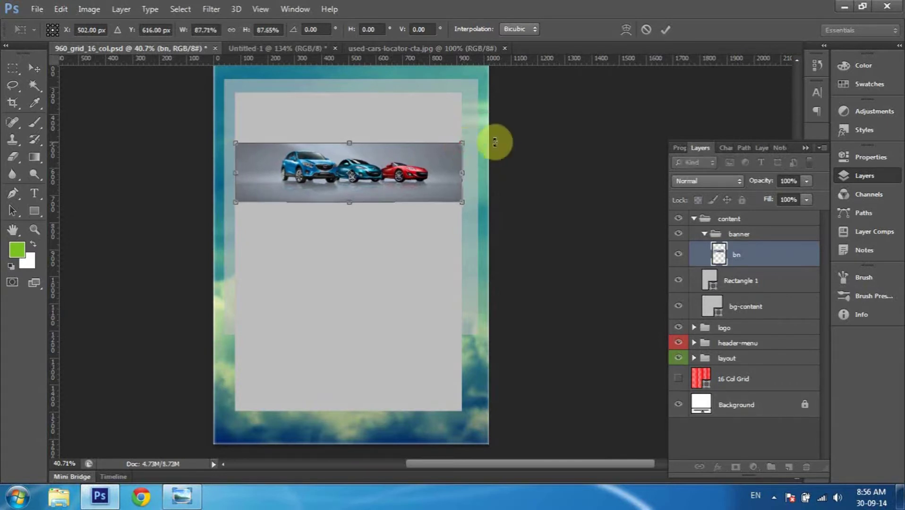
pyautogui.press('Return')
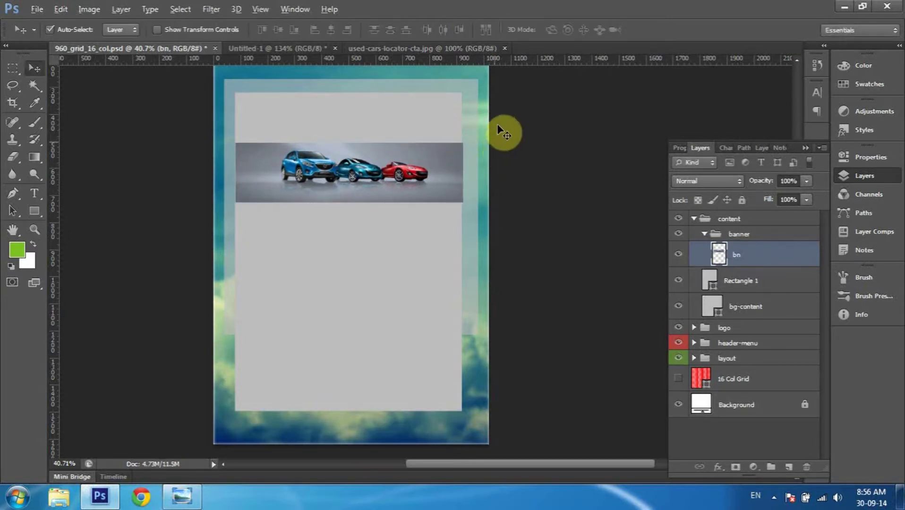
pyautogui.scroll(1, 388, 148)
# Nudge the banner slightly left and narrow it to 841 px wide.
pyautogui.scroll(2, 388, 149)
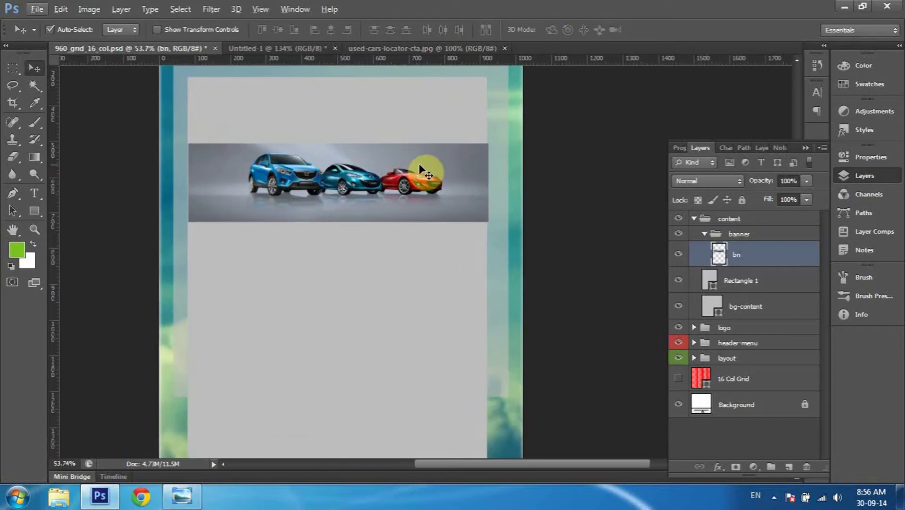
pyautogui.press('alt')
pyautogui.press('Left')
pyautogui.press('Left')
pyautogui.press('Left')
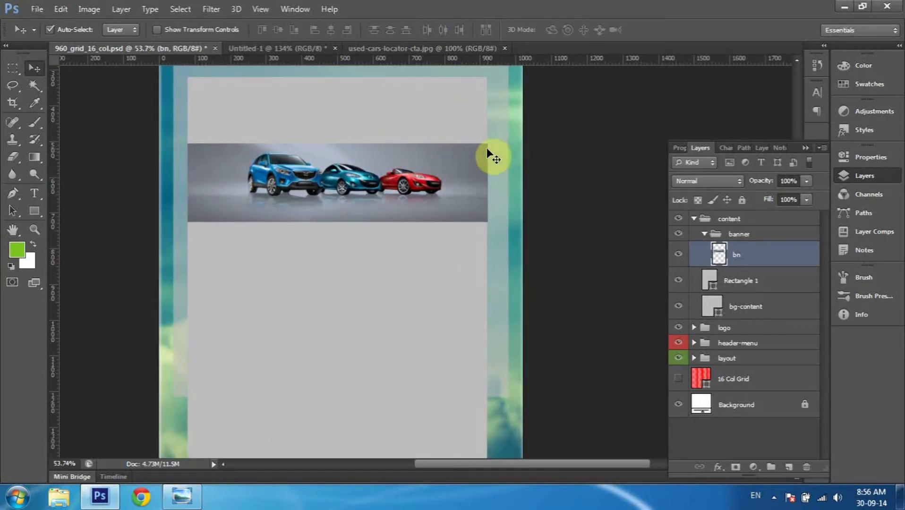
pyautogui.scroll(3, 491, 155)
pyautogui.scroll(3, 503, 203)
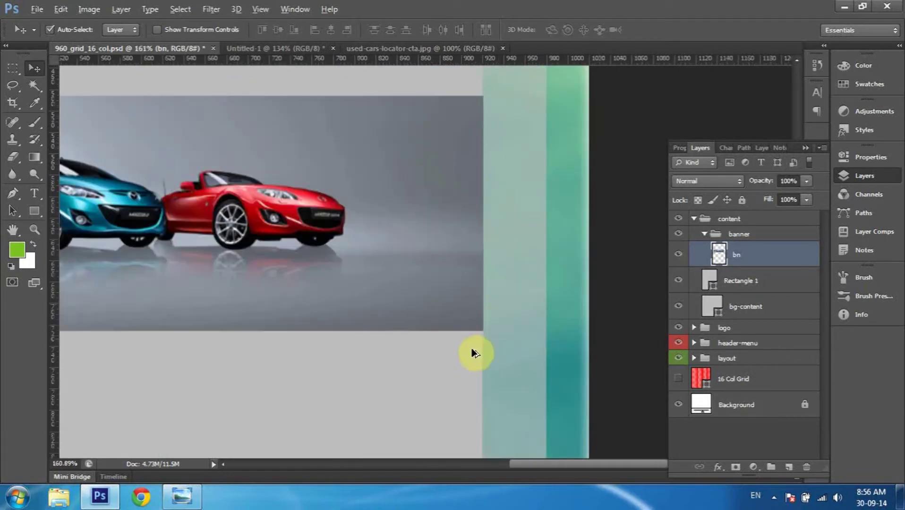
pyautogui.press('alt')
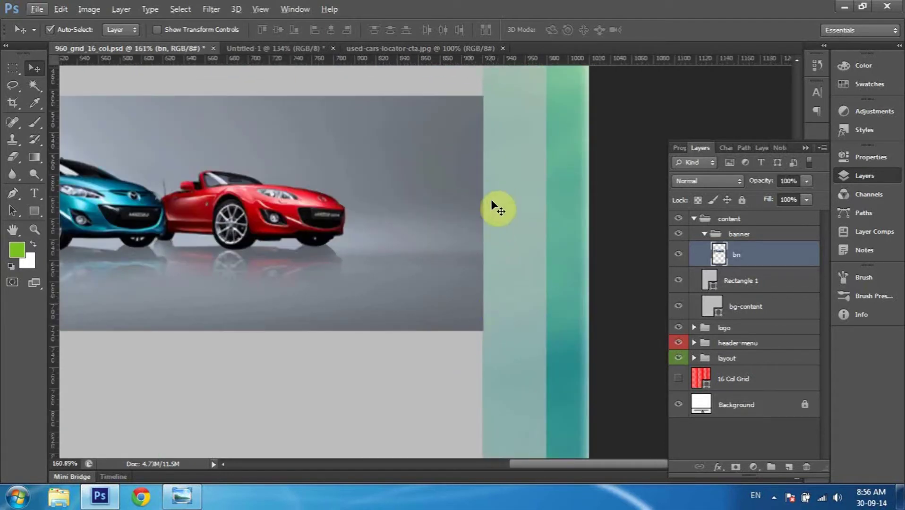
pyautogui.hotkey('ctrl', 't')
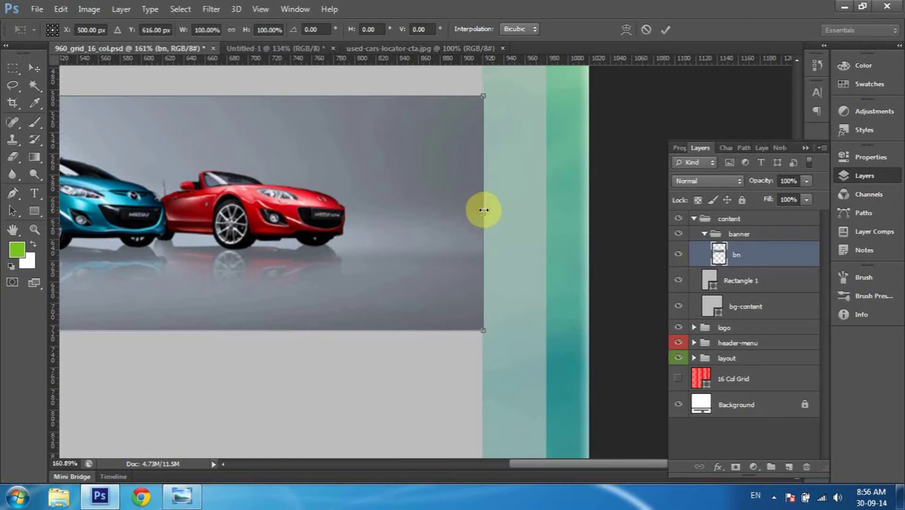
pyautogui.moveTo(481, 209); pyautogui.dragTo(480, 209)
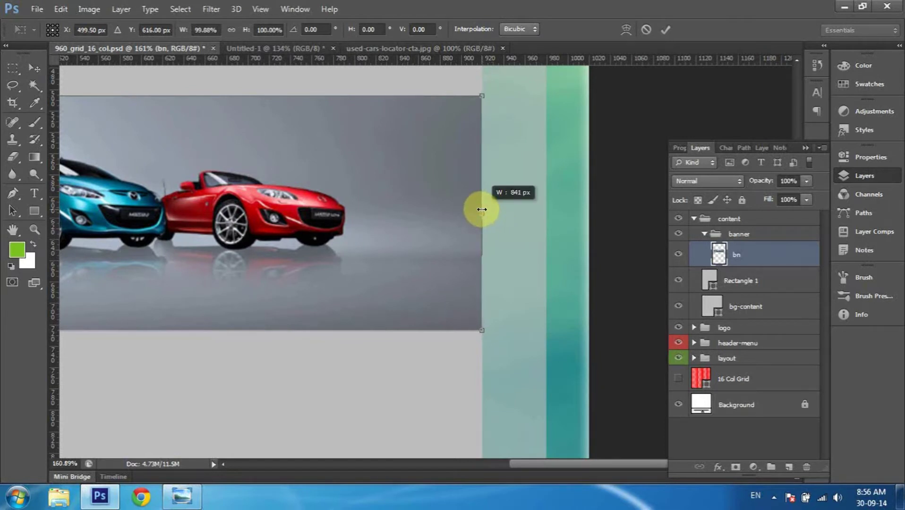
pyautogui.press('Return')
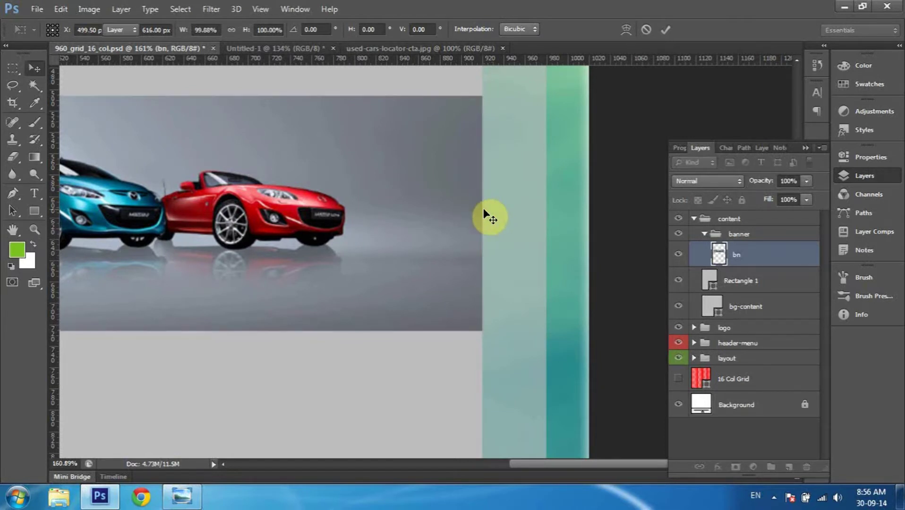
# Compare the layout against the car.jpg reference mockup.
pyautogui.scroll(-5, 373, 230)
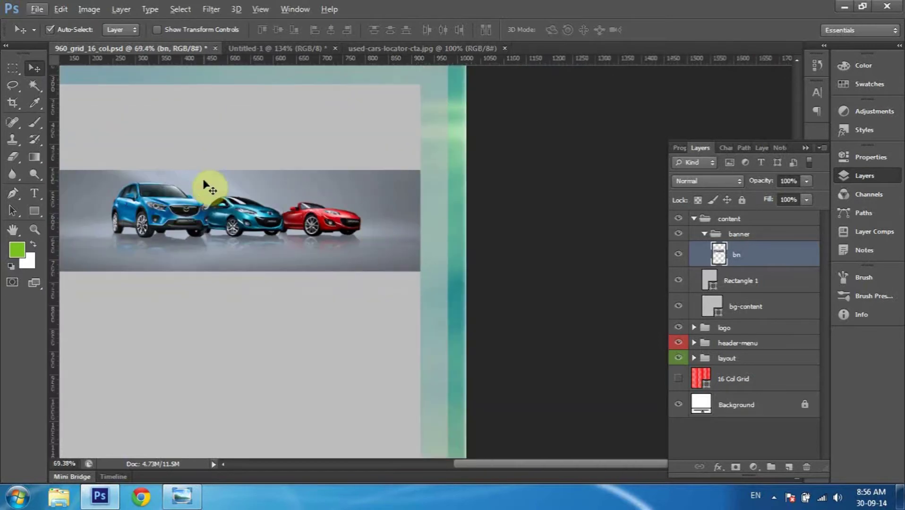
pyautogui.scroll(1, 238, 177)
pyautogui.moveTo(402, 189); pyautogui.dragTo(403, 193)
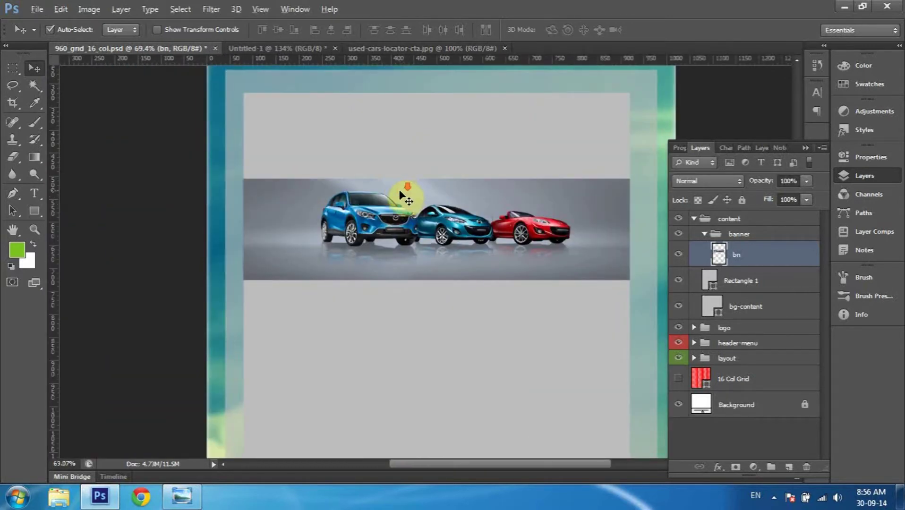
pyautogui.scroll(-3, 400, 191)
pyautogui.press('alt')
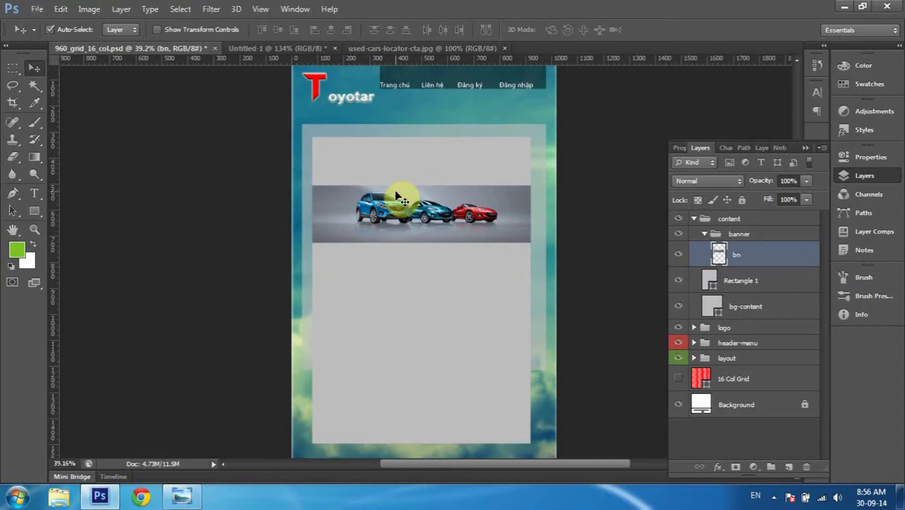
pyautogui.hotkey('alt', 'Tab')
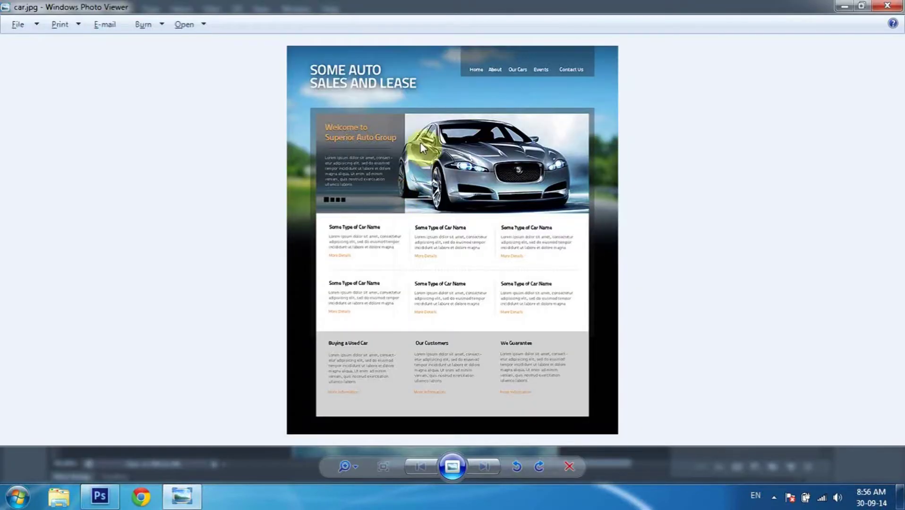
pyautogui.hotkey('alt', 'Tab')
pyautogui.hotkey('alt', 'Tab')
pyautogui.hotkey('alt', 'Tab')
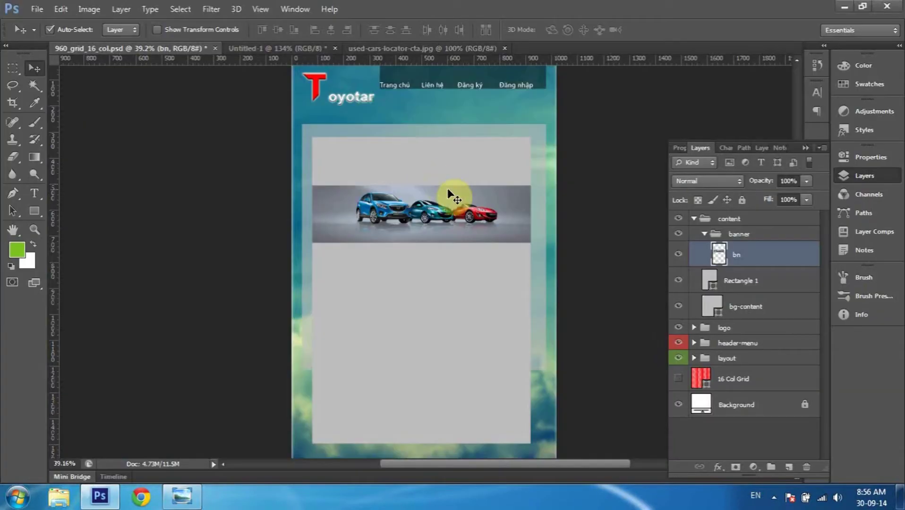
pyautogui.rightClick(505, 200)
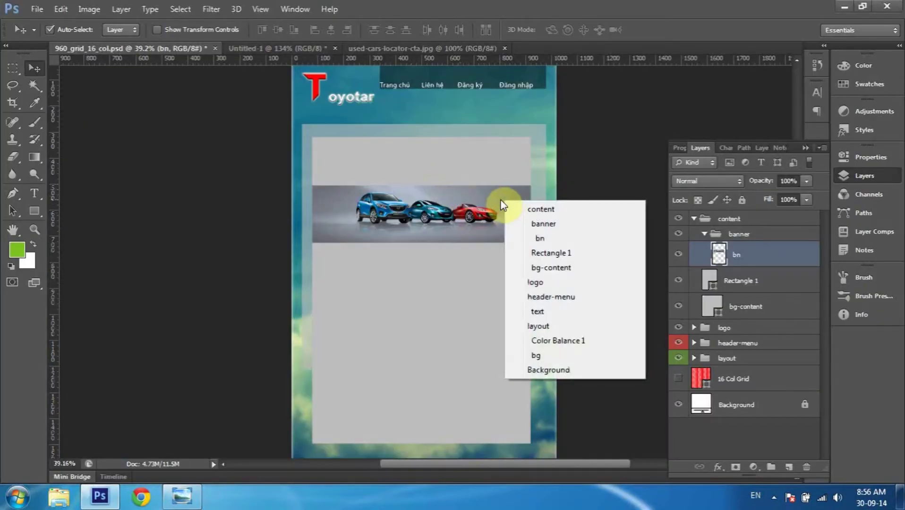
# Select the bn layer and shift the car photo up 62 px, then slightly back within the banner.
pyautogui.click(763, 252)
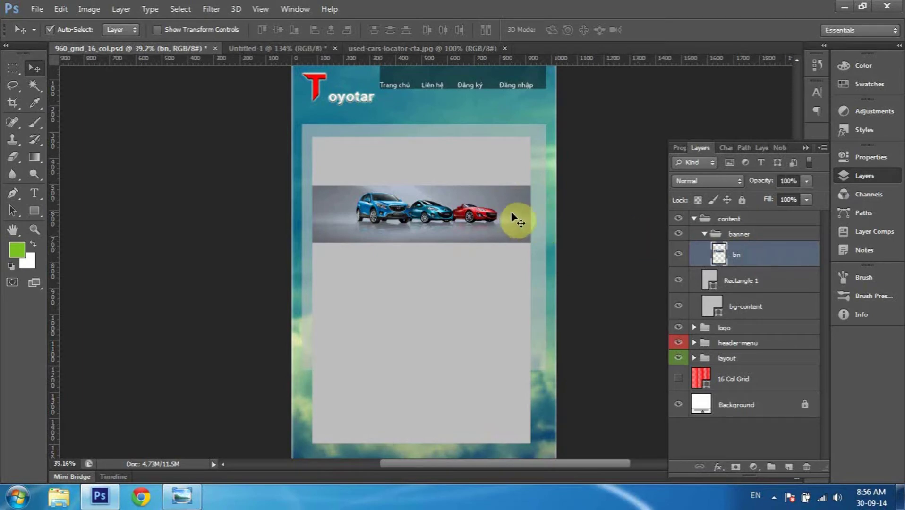
pyautogui.hotkey('alt', 'Tab')
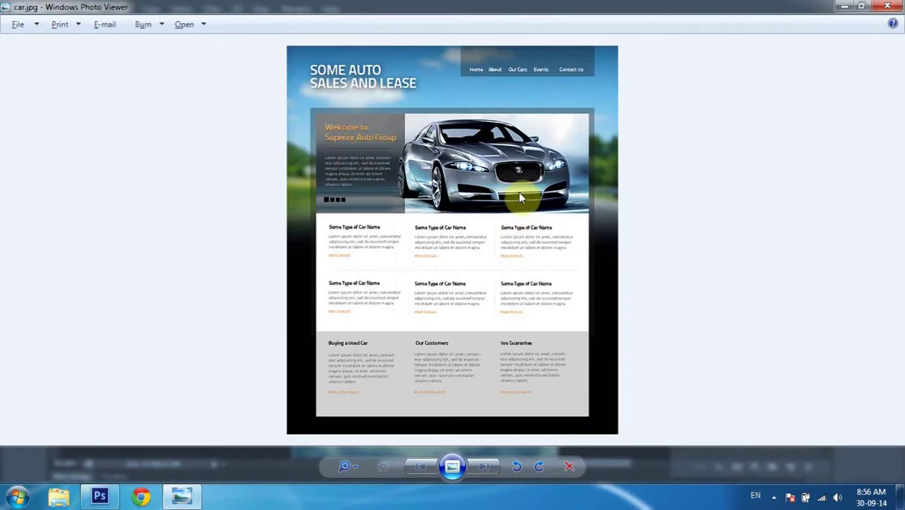
pyautogui.hotkey('alt', 'Tab')
pyautogui.rightClick(468, 197)
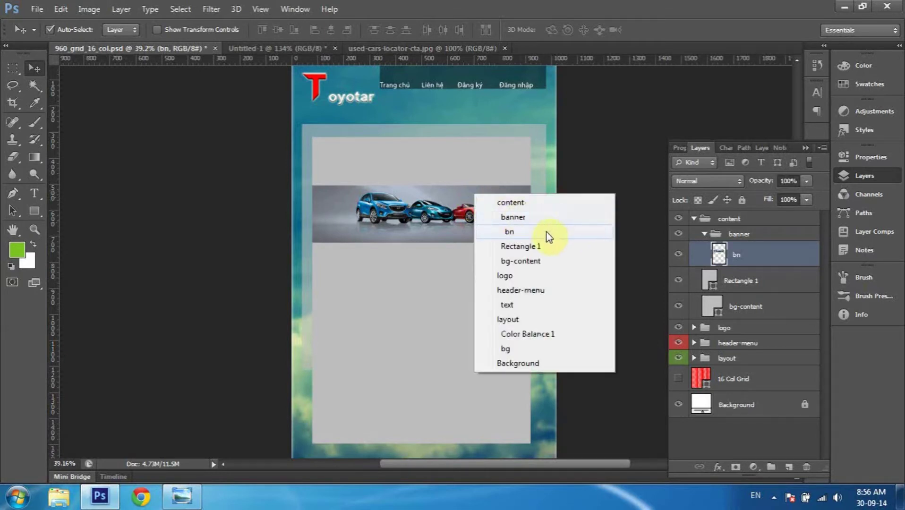
pyautogui.click(547, 232)
pyautogui.click(487, 201)
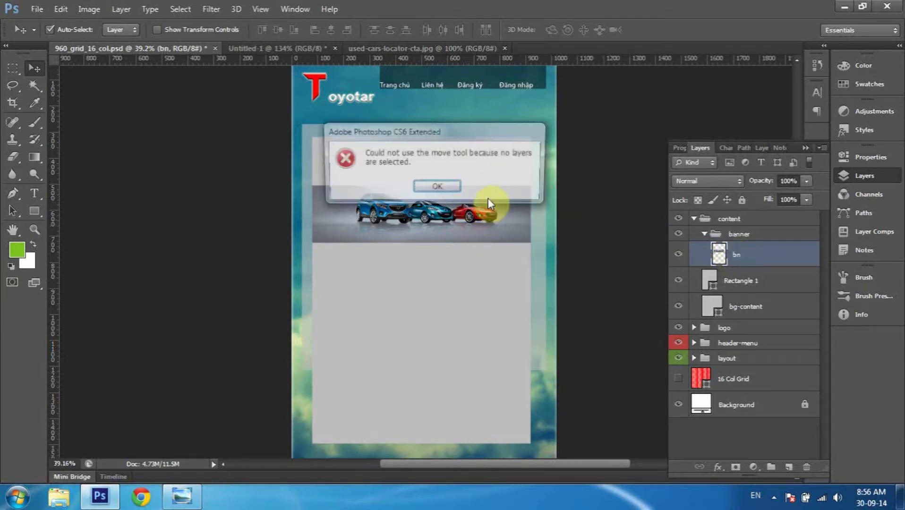
pyautogui.click(436, 188)
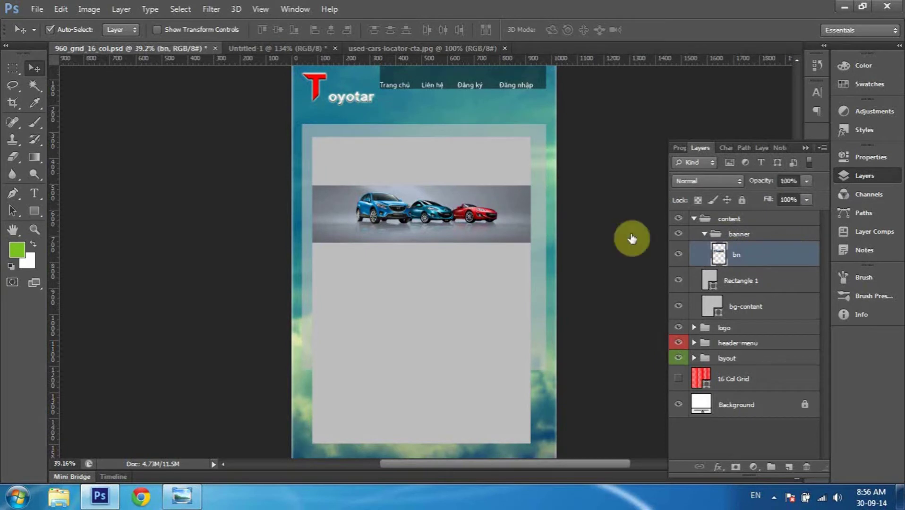
pyautogui.moveTo(502, 205); pyautogui.dragTo(502, 164)
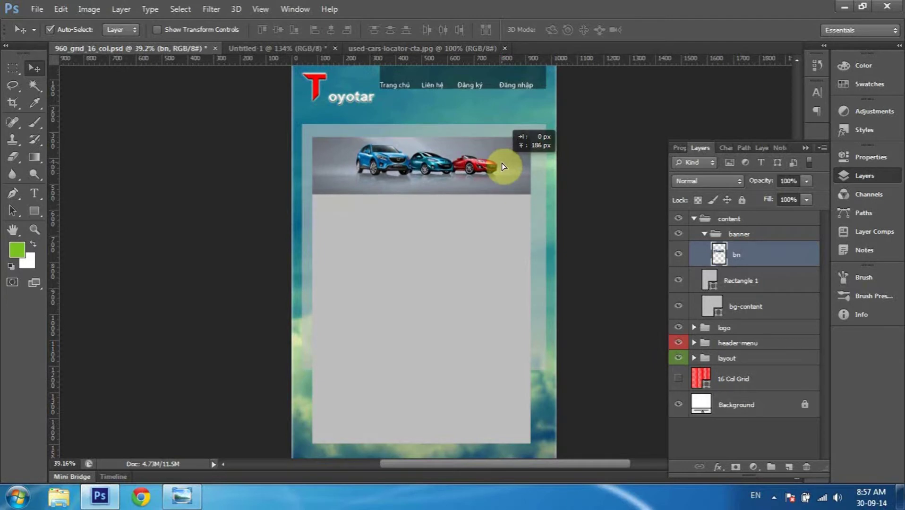
pyautogui.moveTo(502, 165)
pyautogui.mouseDown()
pyautogui.moveTo(503, 175)
pyautogui.moveTo(507, 165)
pyautogui.mouseUp()
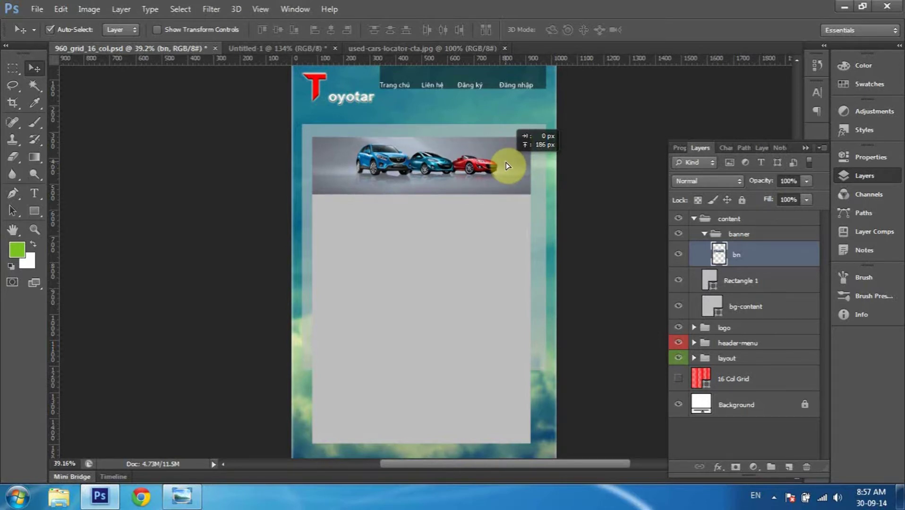
pyautogui.click(684, 283)
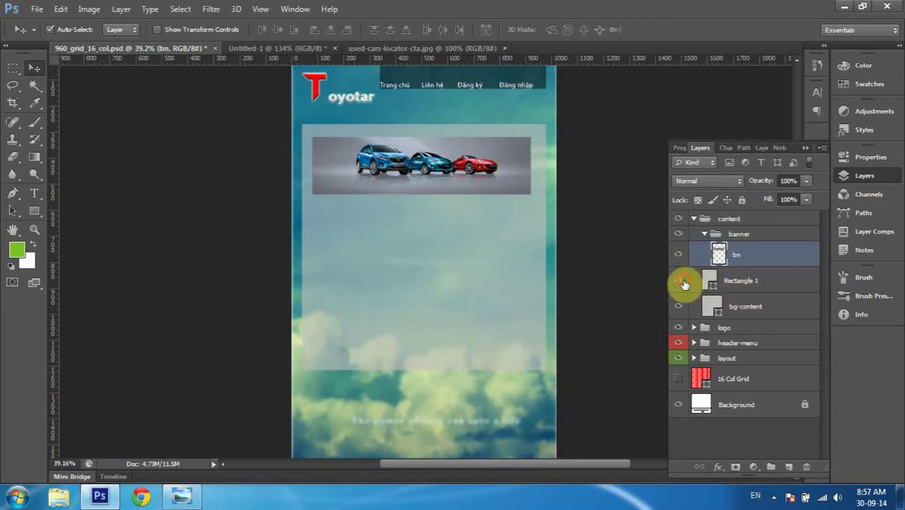
# Rename the Rectangle 1 layer to 'bg-center'.
pyautogui.doubleClick(748, 282)
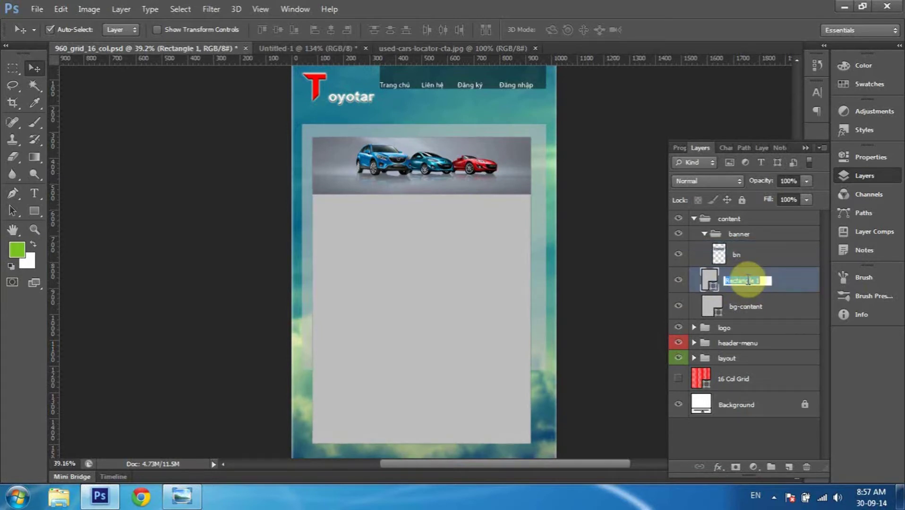
pyautogui.write('bg-c')
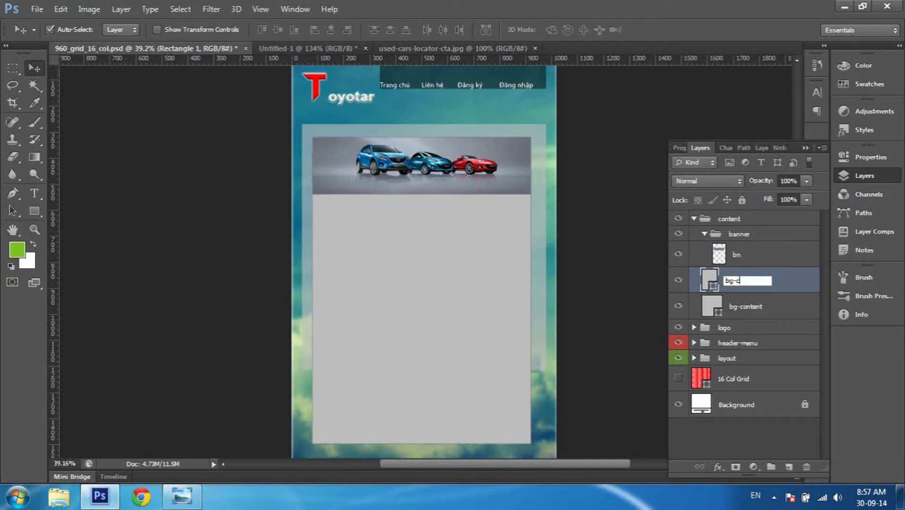
pyautogui.write('enter')
pyautogui.press('Return')
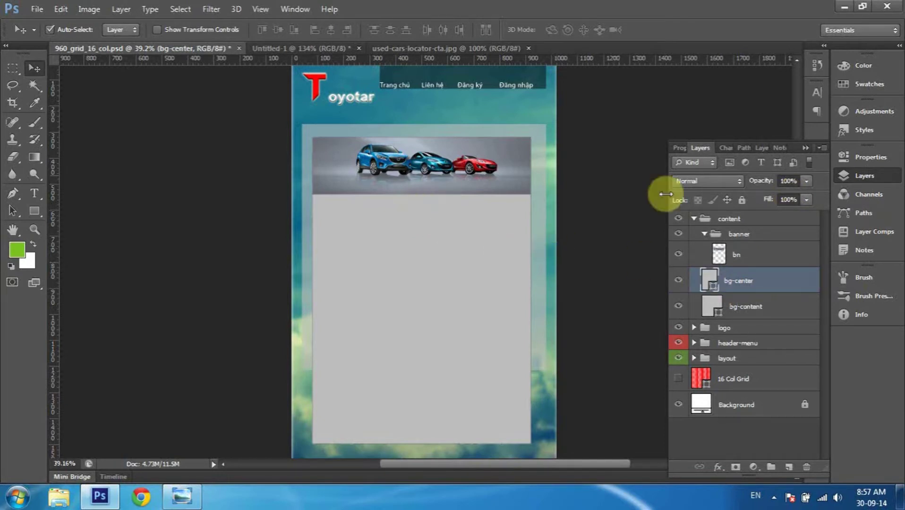
# Check the banner's visibility and collapse the banner group.
pyautogui.click(714, 255)
pyautogui.click(684, 235)
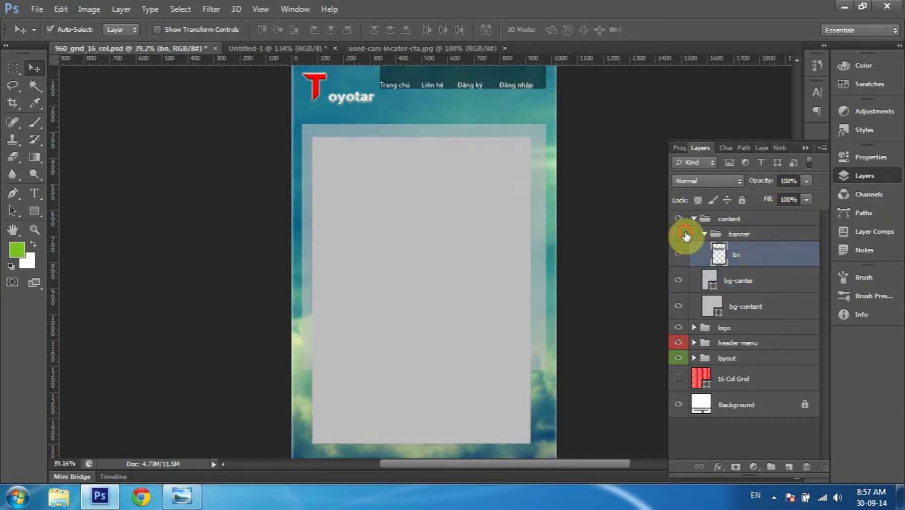
pyautogui.click(739, 235)
pyautogui.click(705, 234)
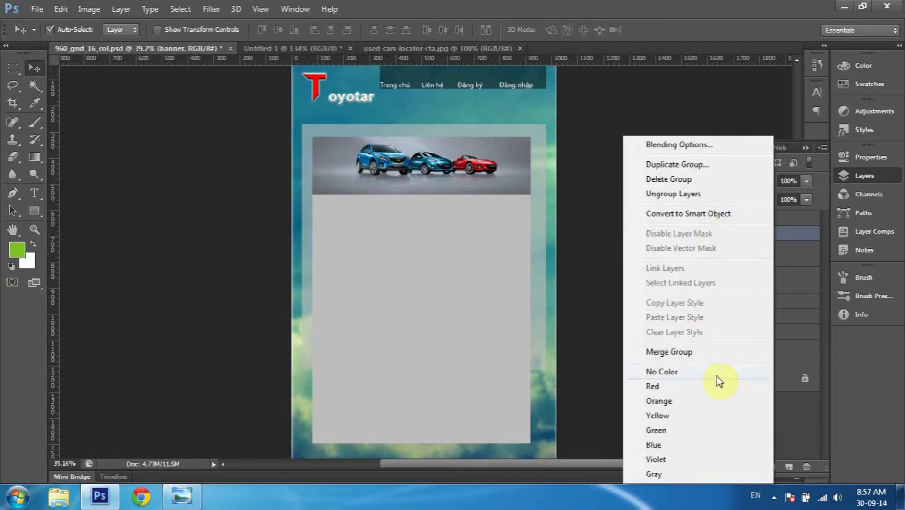
# Give the content group a green colour label and the banner group an orange one.
pyautogui.click(686, 409)
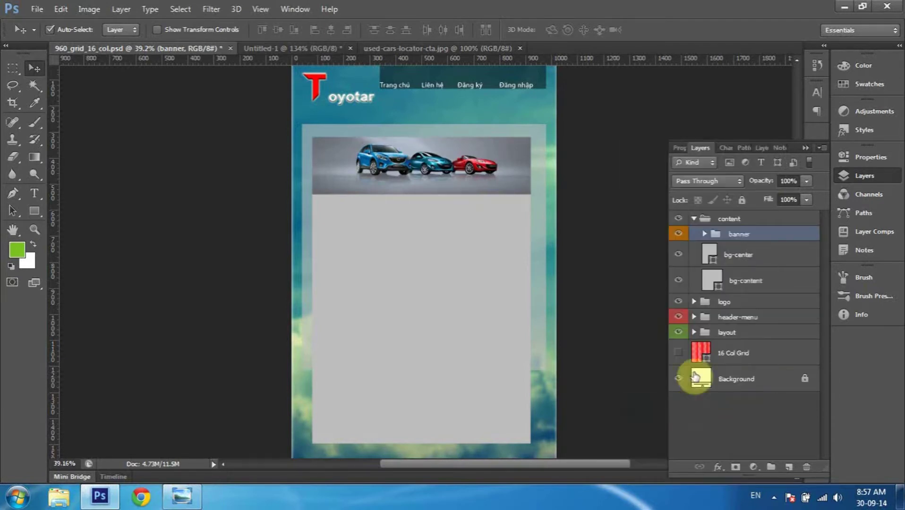
pyautogui.click(697, 218)
pyautogui.rightClick(758, 218)
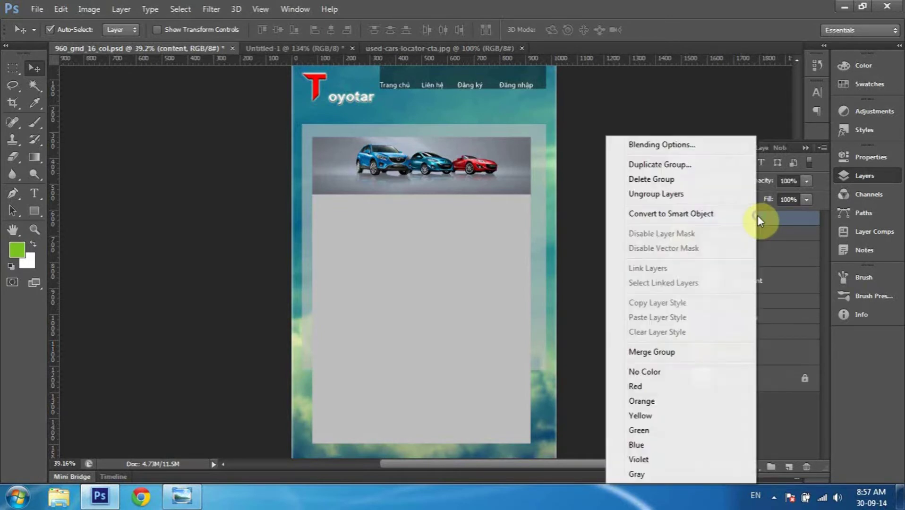
pyautogui.click(692, 429)
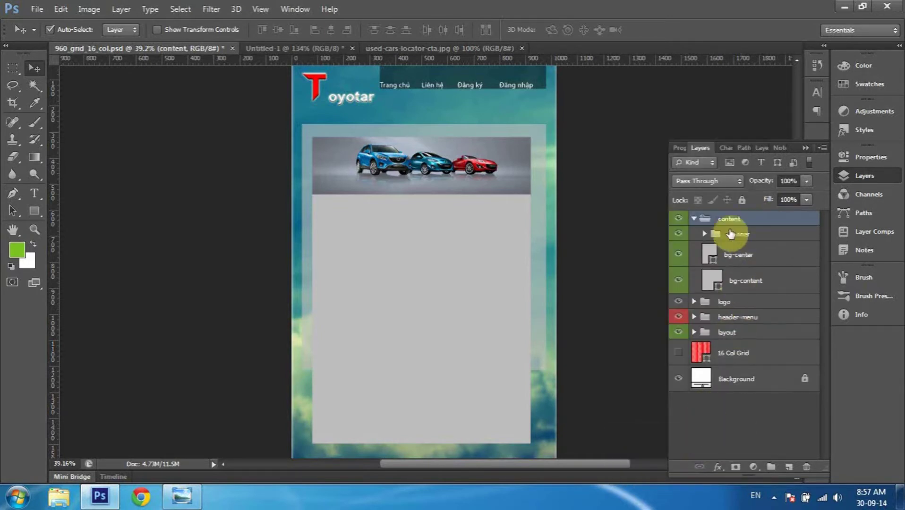
pyautogui.rightClick(758, 220)
pyautogui.press('Escape')
pyautogui.click(703, 235)
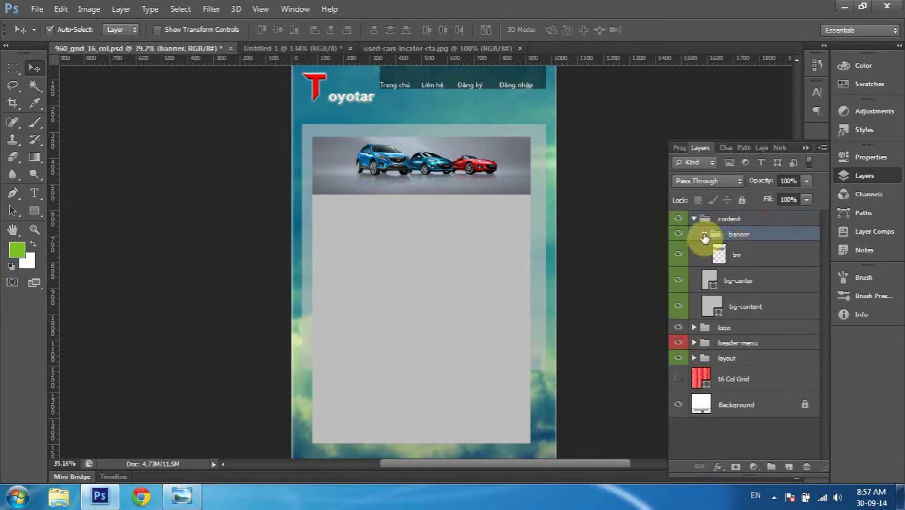
pyautogui.click(704, 235)
pyautogui.rightClick(742, 232)
pyautogui.click(789, 402)
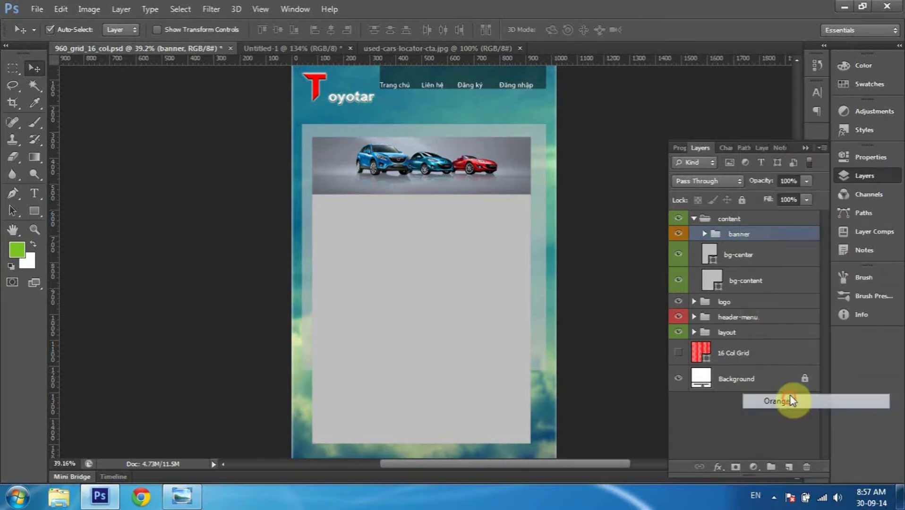
# Expand and collapse the banner group to check bn, then select bg-center.
pyautogui.click(709, 218)
pyautogui.click(693, 218)
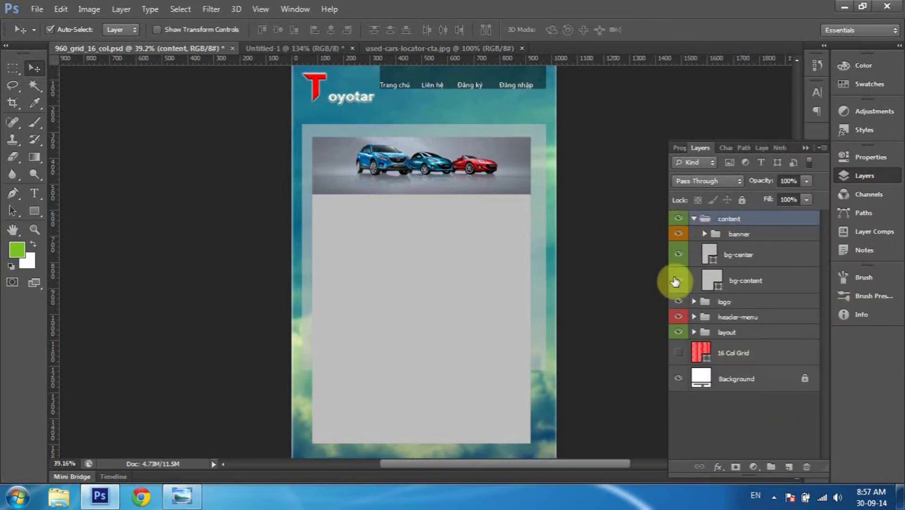
pyautogui.click(712, 235)
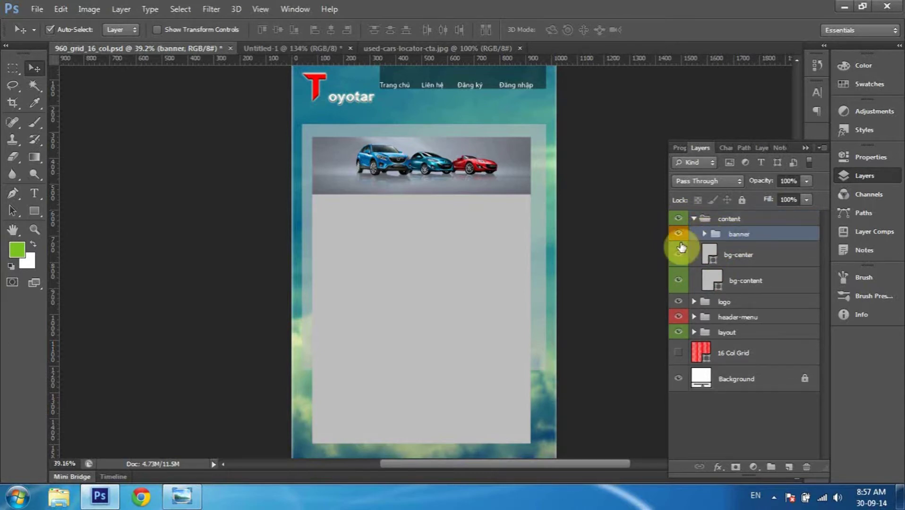
pyautogui.click(706, 235)
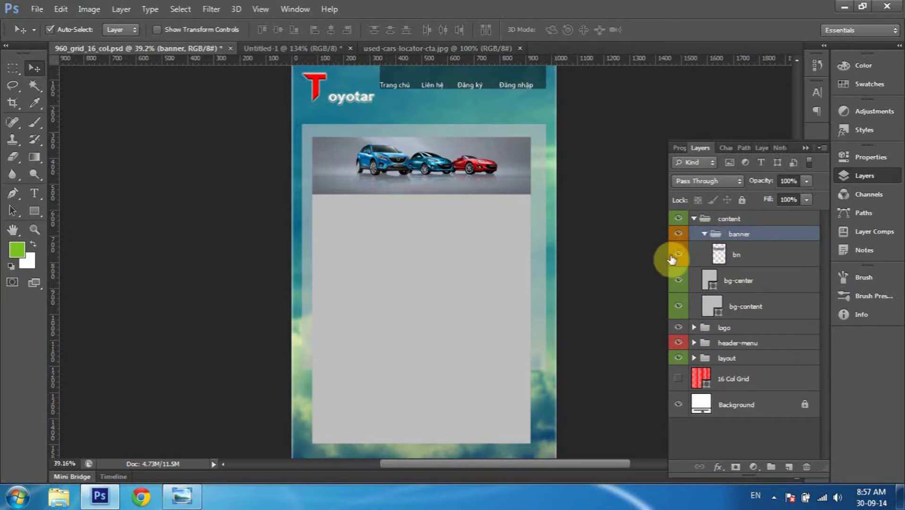
pyautogui.click(705, 234)
pyautogui.click(718, 257)
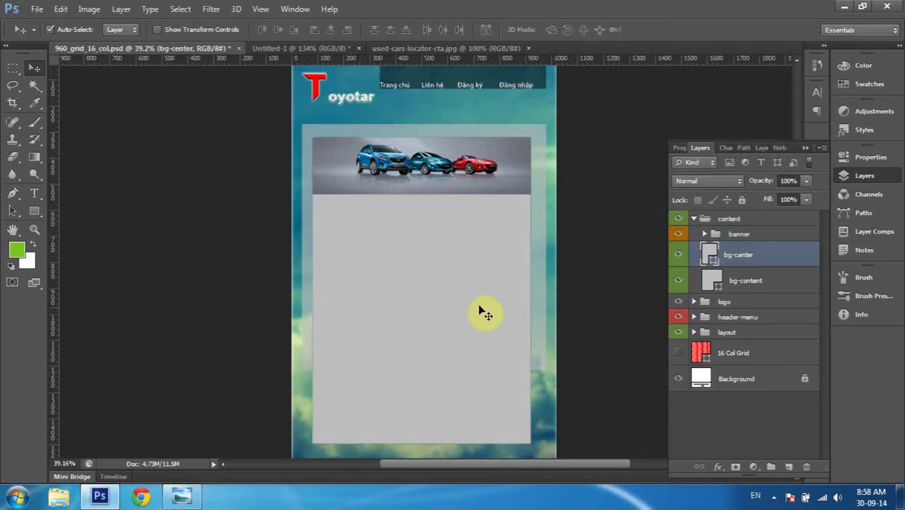
# Compare the Toyotar layout twice against the car.jpg reference in Photo Viewer.
pyautogui.hotkey('alt', 'Tab')
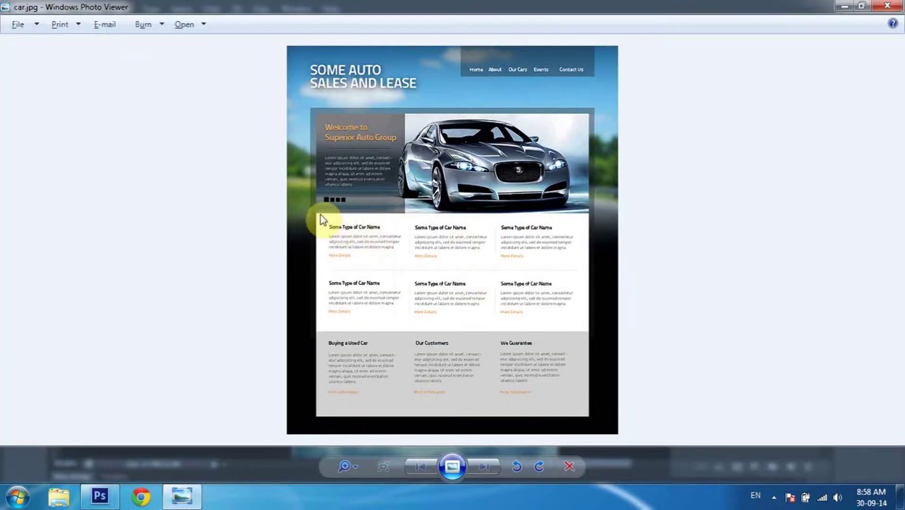
pyautogui.hotkey('alt', 'Tab')
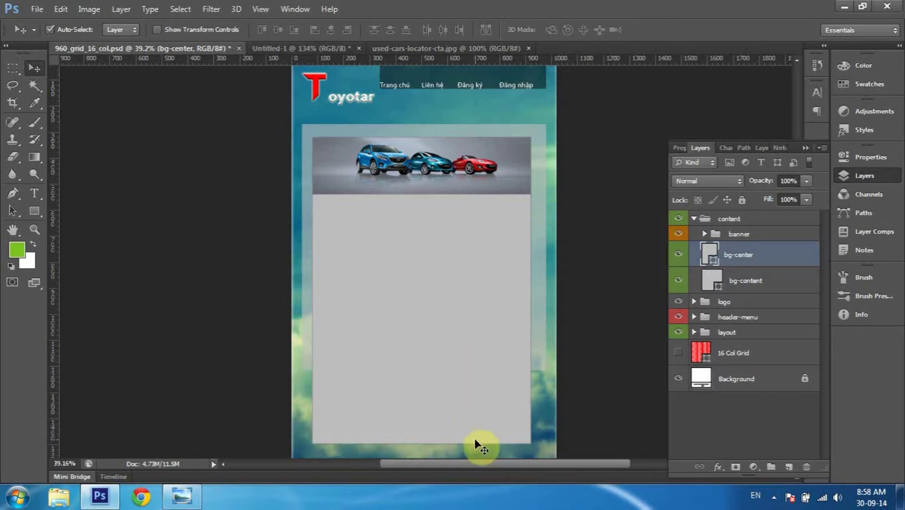
pyautogui.hotkey('alt', 'Tab')
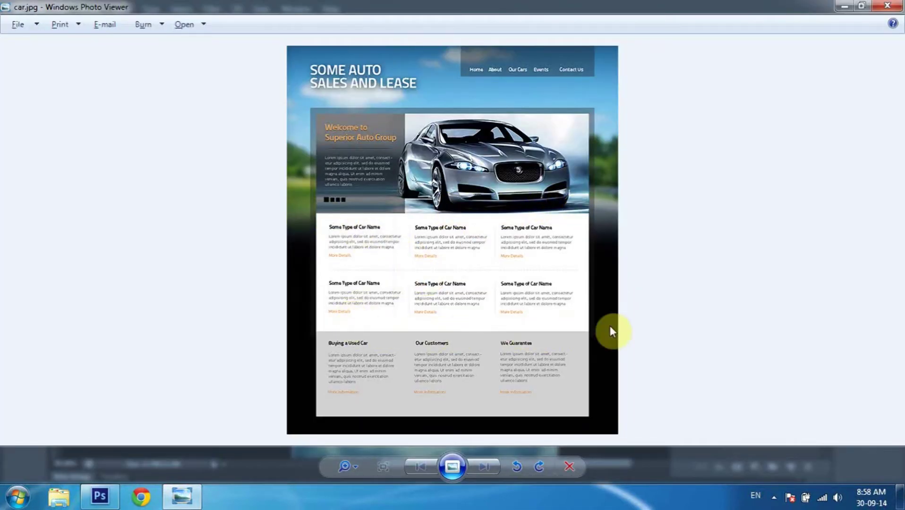
pyautogui.hotkey('alt', 'Tab')
pyautogui.scroll(2, 487, 151)
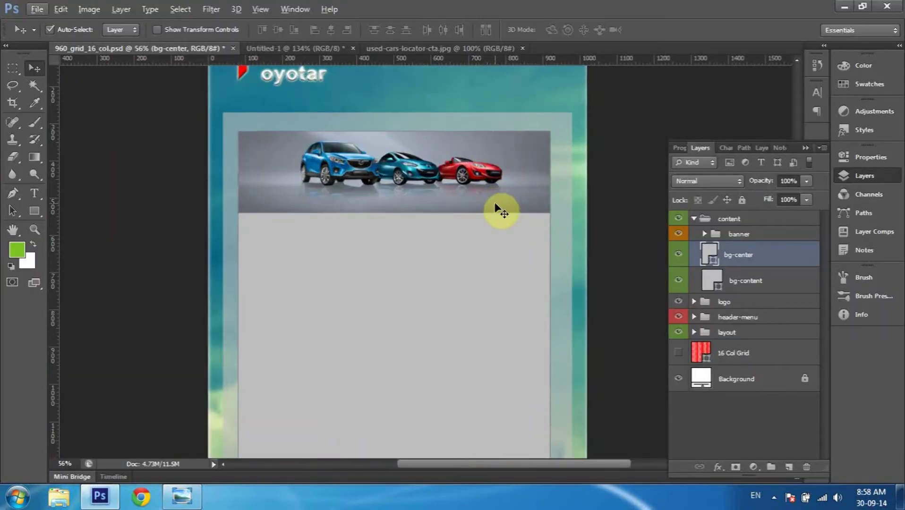
# Expand the banner group and select the bn layer.
pyautogui.click(516, 194)
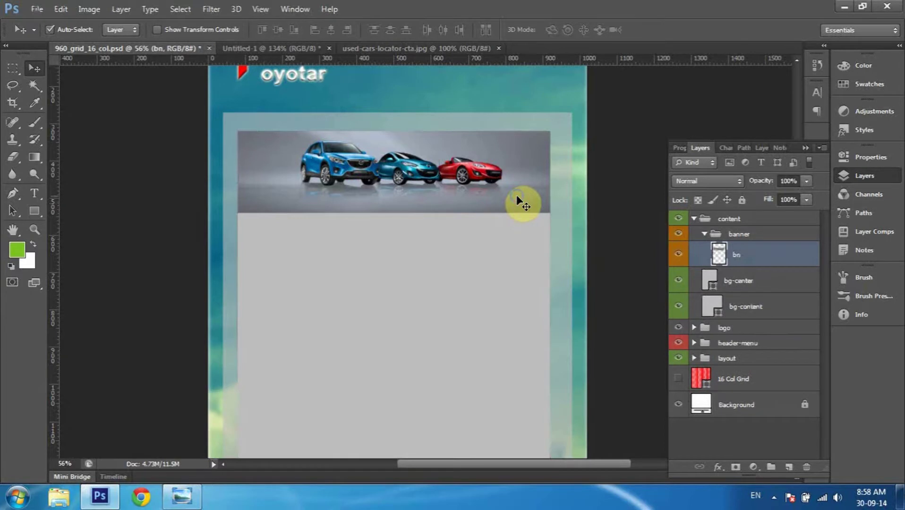
pyautogui.rightClick(517, 194)
pyautogui.click(495, 195)
pyautogui.scroll(-3, 495, 194)
pyautogui.scroll(-3, 499, 199)
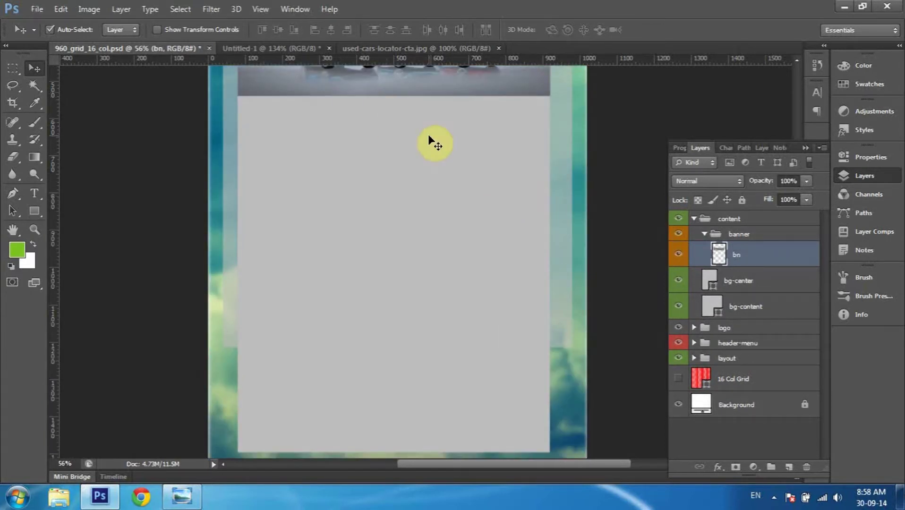
pyautogui.scroll(-2, 428, 134)
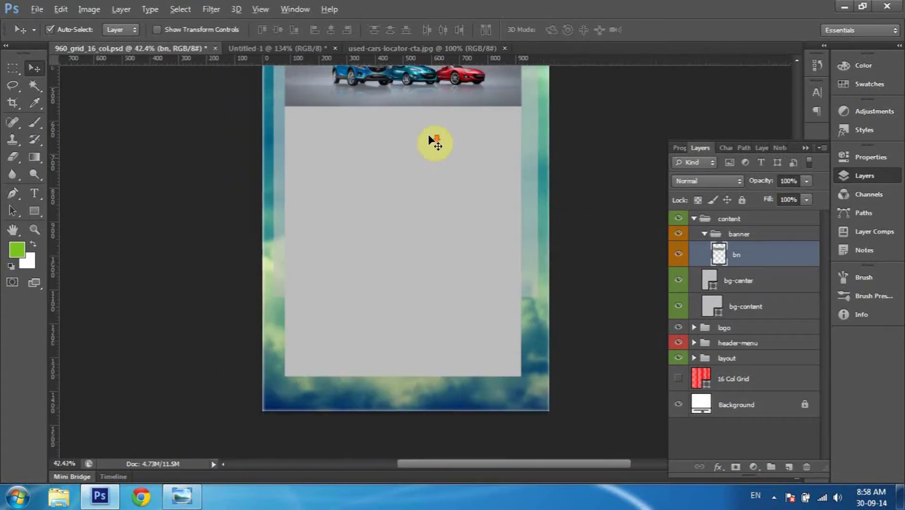
# Measure the content area with the Ruler Tool: 1175 px from banner top to panel bottom.
pyautogui.click(33, 106)
pyautogui.click(96, 140)
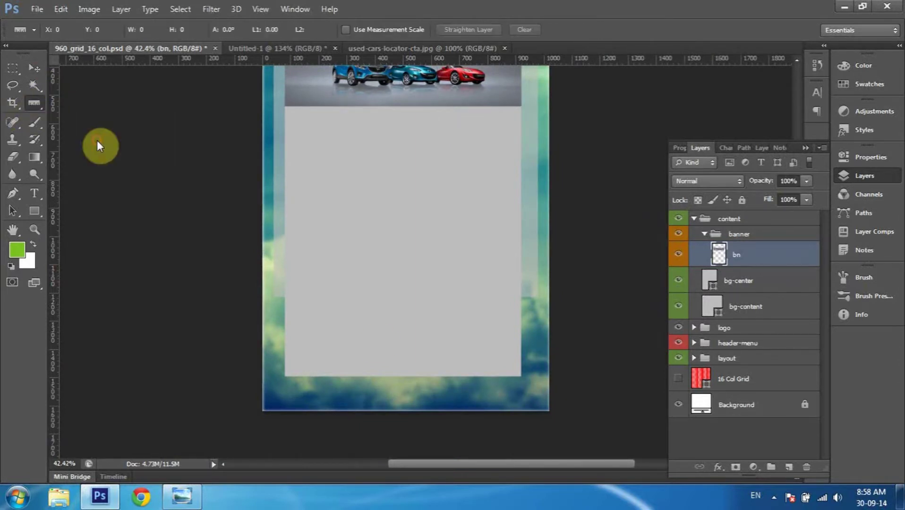
pyautogui.scroll(3, 340, 250)
pyautogui.scroll(2, 340, 248)
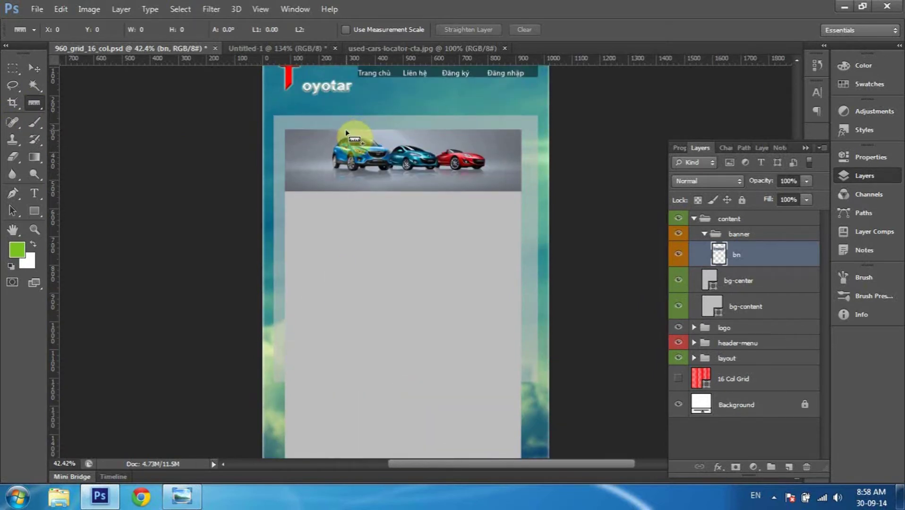
pyautogui.moveTo(346, 133); pyautogui.dragTo(343, 353)
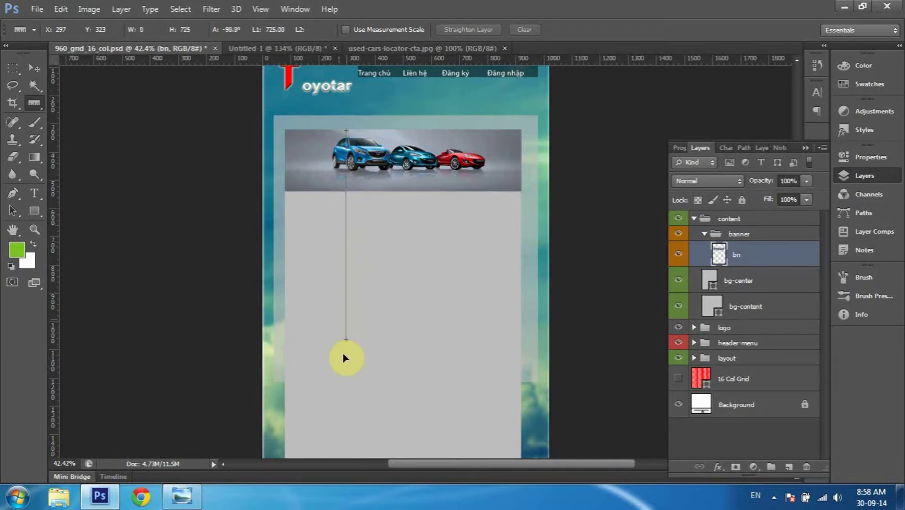
pyautogui.moveTo(358, 410)
pyautogui.mouseDown()
pyautogui.moveTo(356, 470)
pyautogui.moveTo(370, 247)
pyautogui.moveTo(350, 98)
pyautogui.mouseUp()
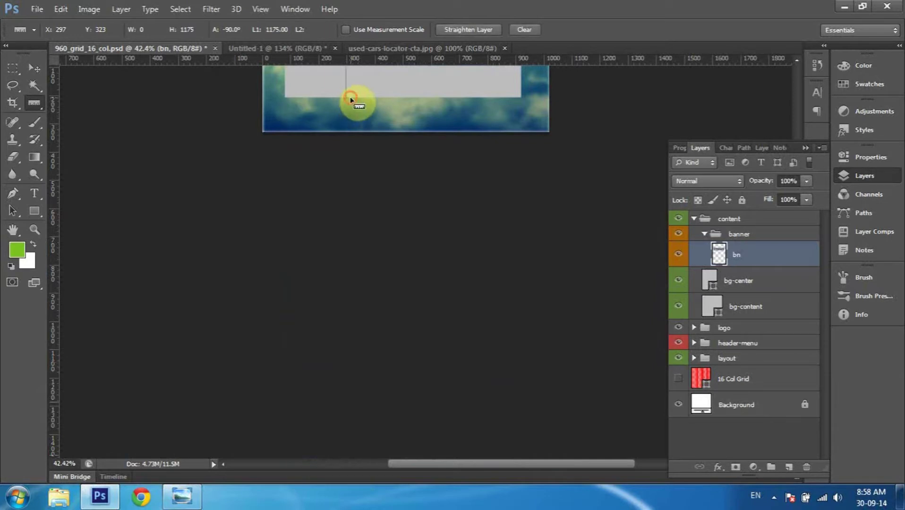
# Return to the Move tool and scroll the layout back into view.
pyautogui.scroll(4, 390, 196)
pyautogui.scroll(2, 385, 194)
pyautogui.scroll(2, 381, 190)
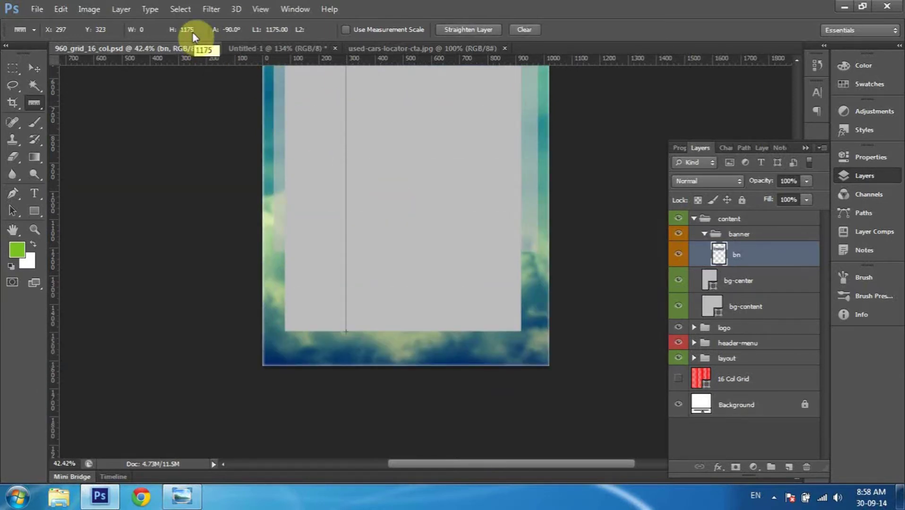
pyautogui.click(34, 68)
pyautogui.scroll(4, 356, 114)
pyautogui.scroll(2, 419, 189)
pyautogui.scroll(2, 418, 189)
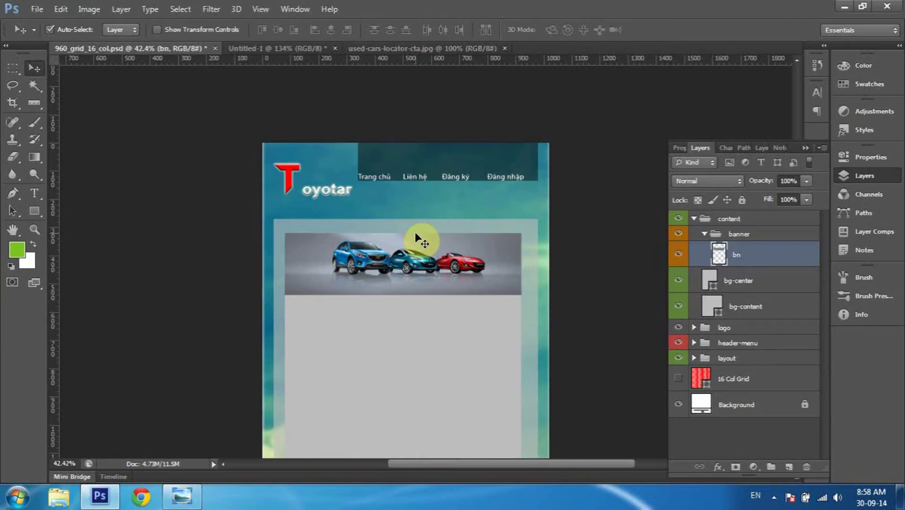
# Show the guides and column grid and scroll through the page to inspect alignment.
pyautogui.hotkey('ctrl', ';')
pyautogui.scroll(-1, 416, 233)
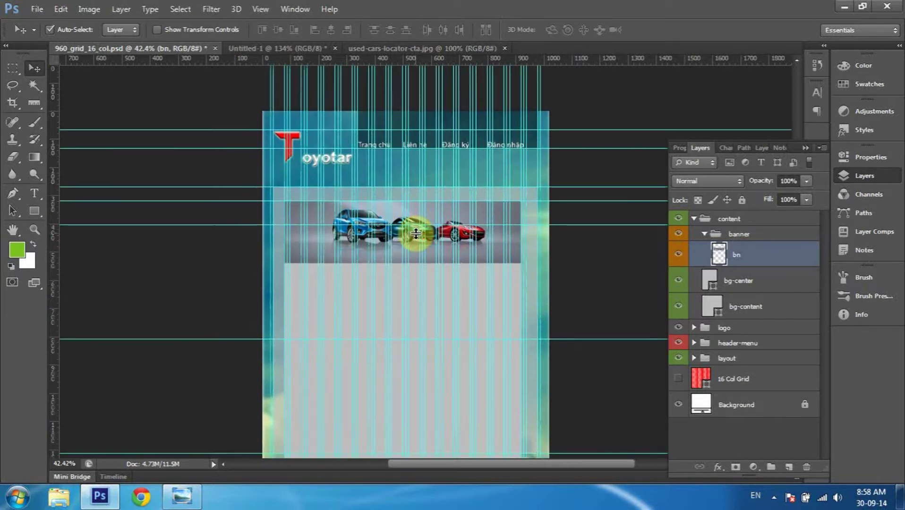
pyautogui.scroll(-2, 415, 234)
pyautogui.scroll(-1, 418, 309)
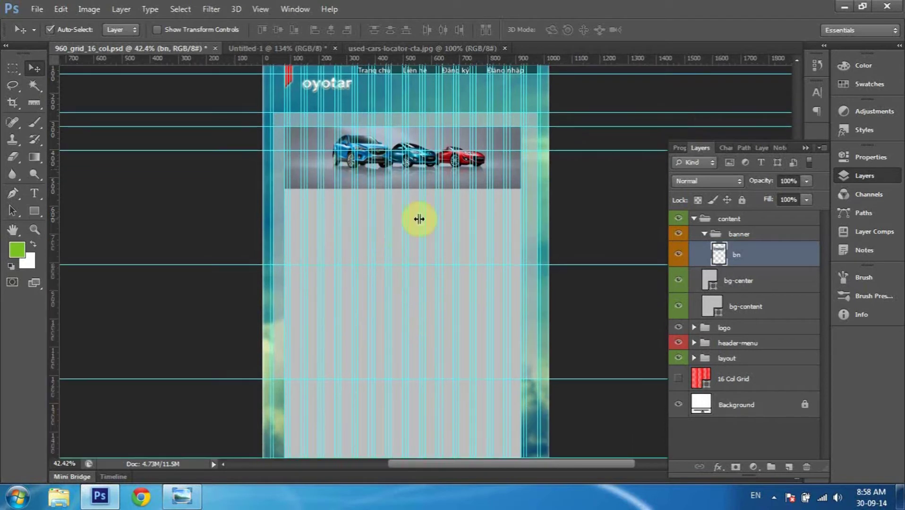
pyautogui.scroll(-3, 373, 307)
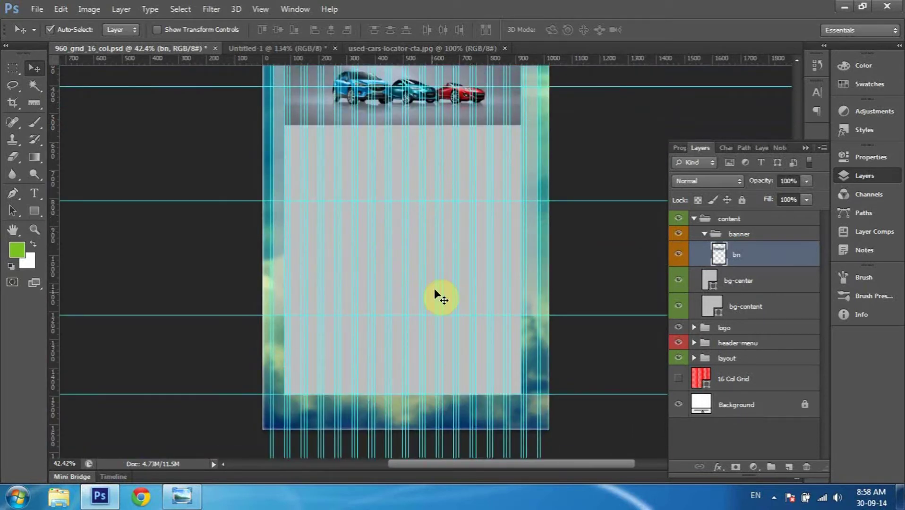
pyautogui.scroll(1, 359, 161)
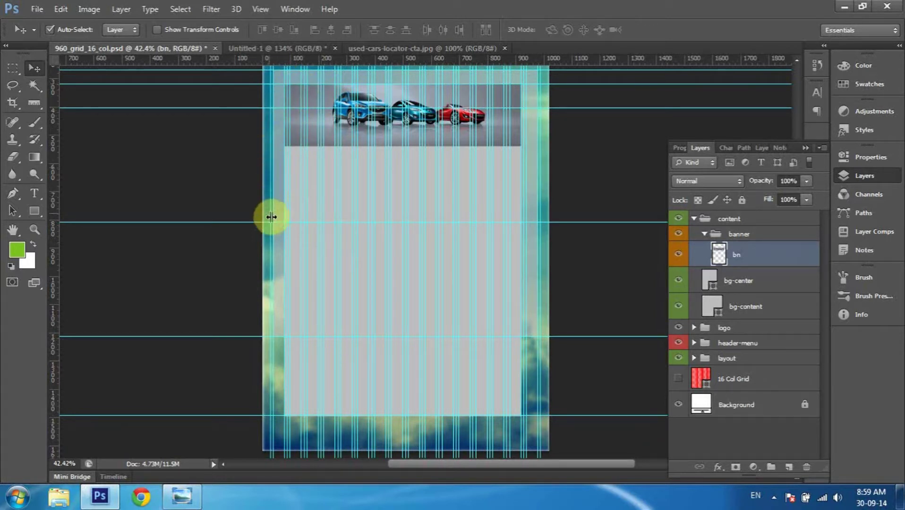
pyautogui.scroll(-2, 276, 228)
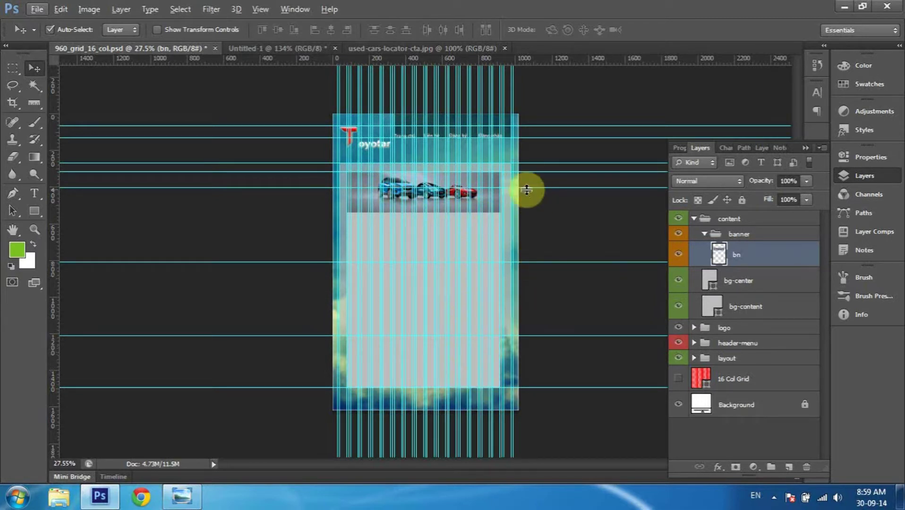
# Hide the guides again and pick the bn layer, dismissing the no-layer-selected error.
pyautogui.hotkey('ctrl', ';')
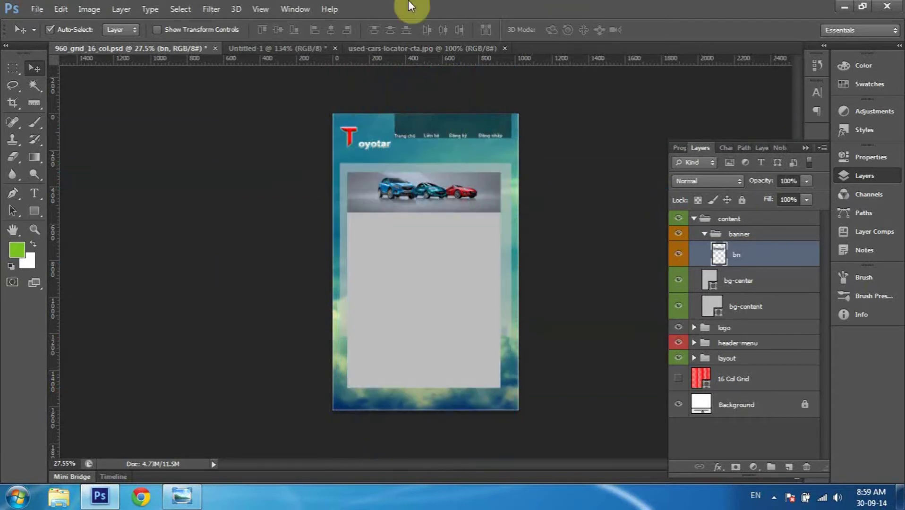
pyautogui.rightClick(447, 199)
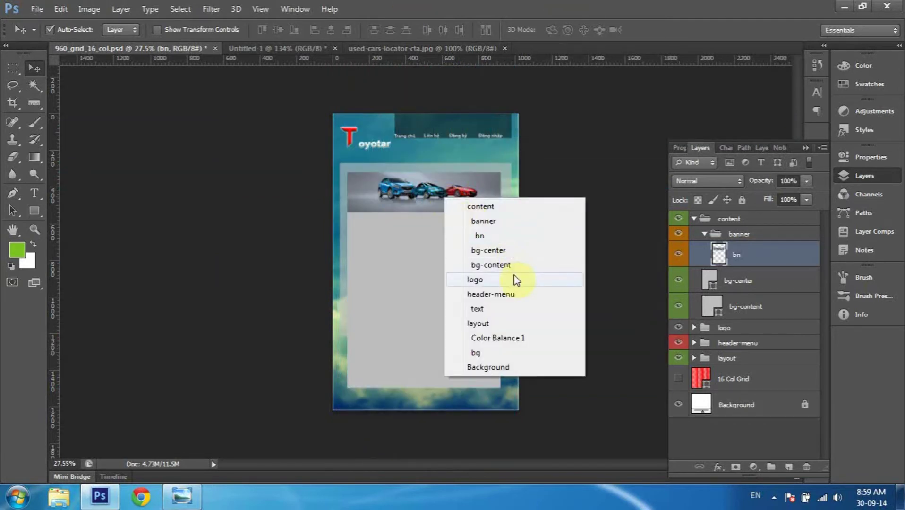
pyautogui.click(515, 235)
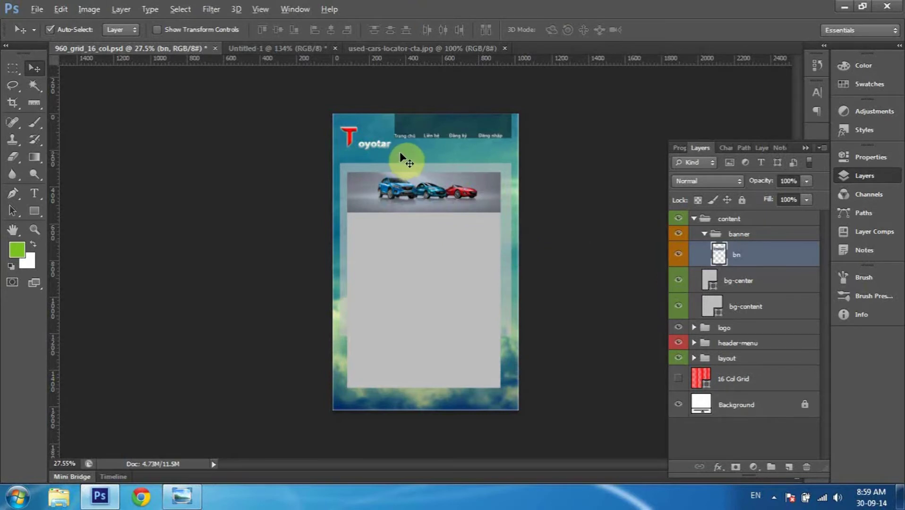
pyautogui.scroll(2, 400, 151)
pyautogui.click(473, 182)
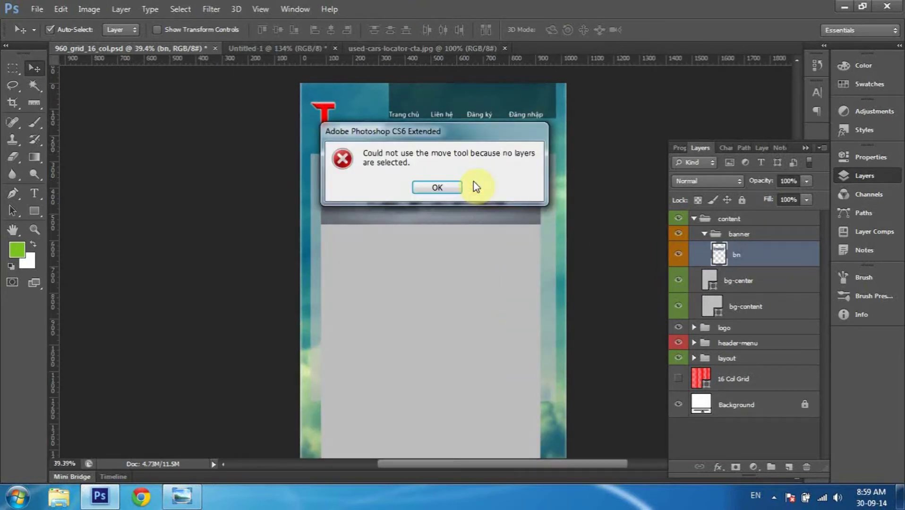
pyautogui.click(442, 191)
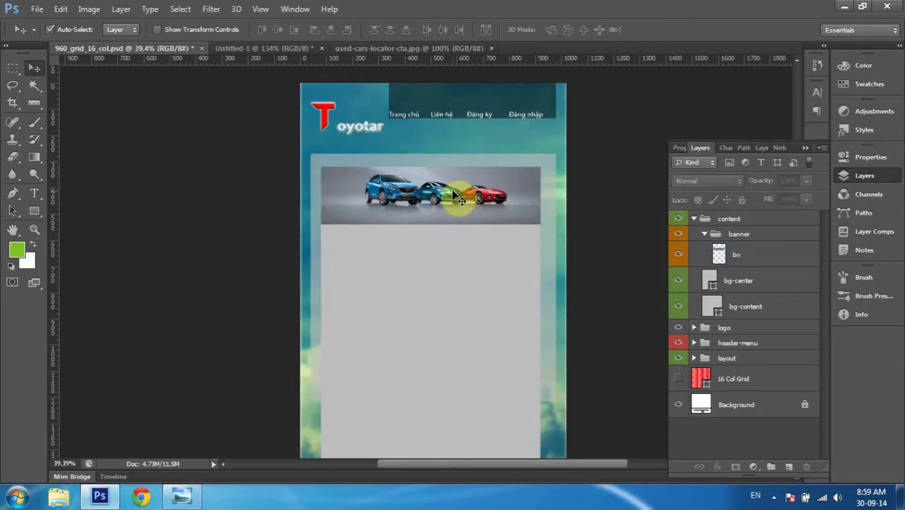
# Select the bn banner layer and scale it up to about 141%.
pyautogui.rightClick(462, 183)
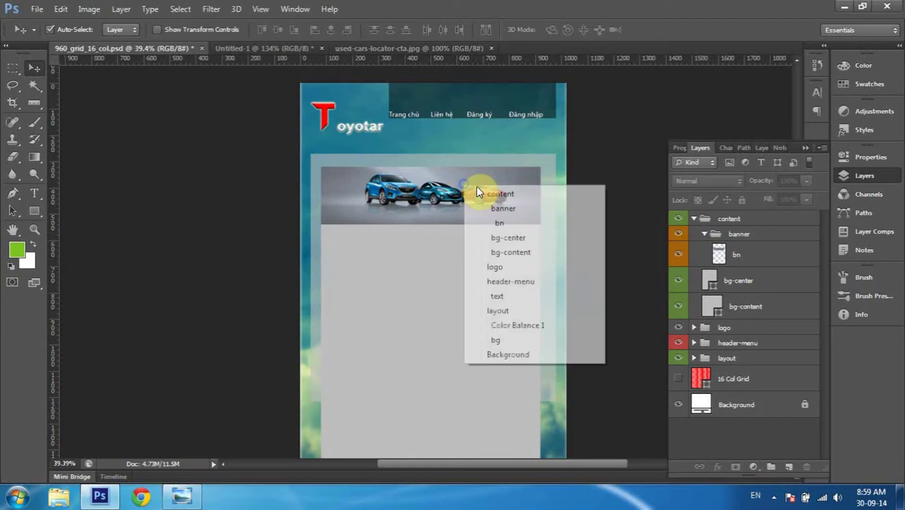
pyautogui.click(751, 266)
pyautogui.click(755, 258)
pyautogui.click(679, 254)
pyautogui.hotkey('ctrl', 't')
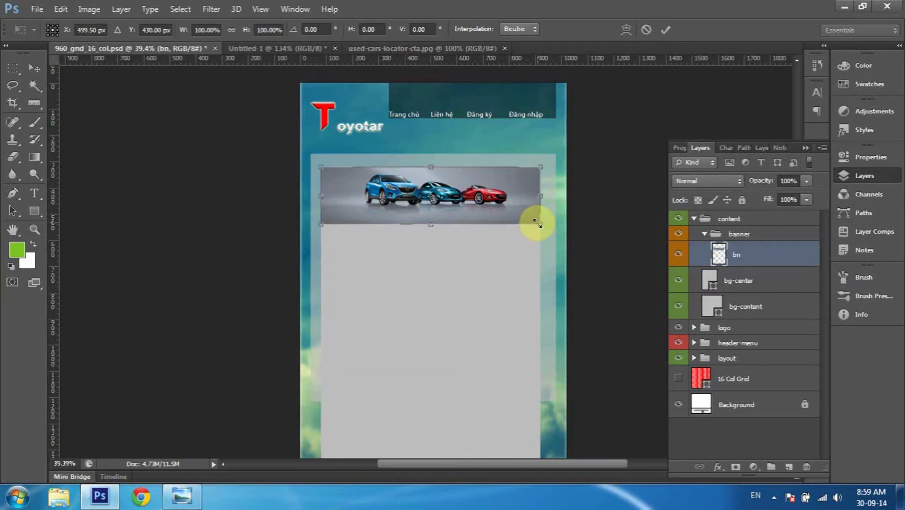
pyautogui.moveTo(539, 225); pyautogui.dragTo(572, 278)
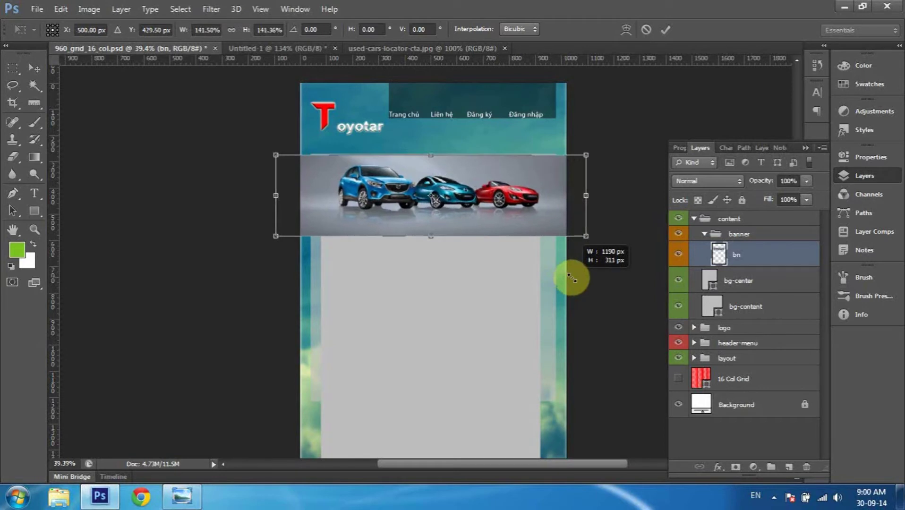
pyautogui.moveTo(571, 279); pyautogui.dragTo(571, 279)
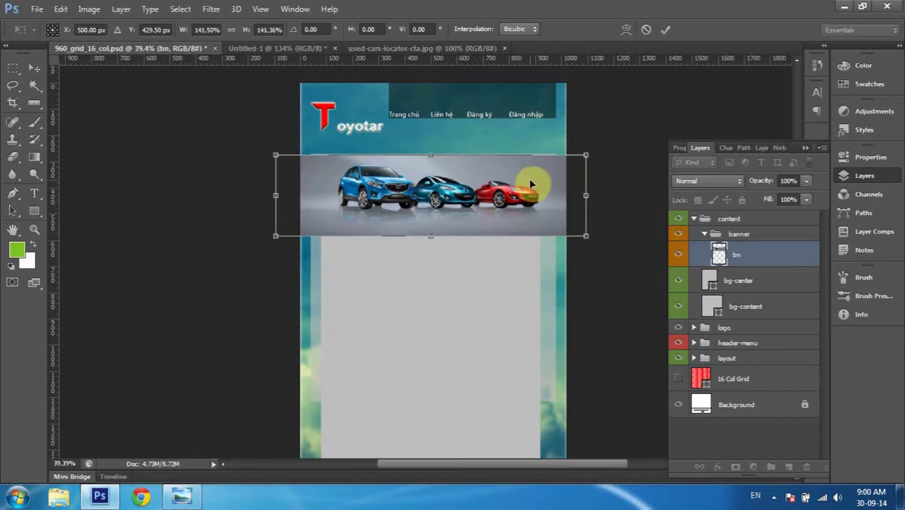
# Reposition the enlarged banner to span the page width and commit the transform.
pyautogui.moveTo(500, 211); pyautogui.dragTo(535, 193)
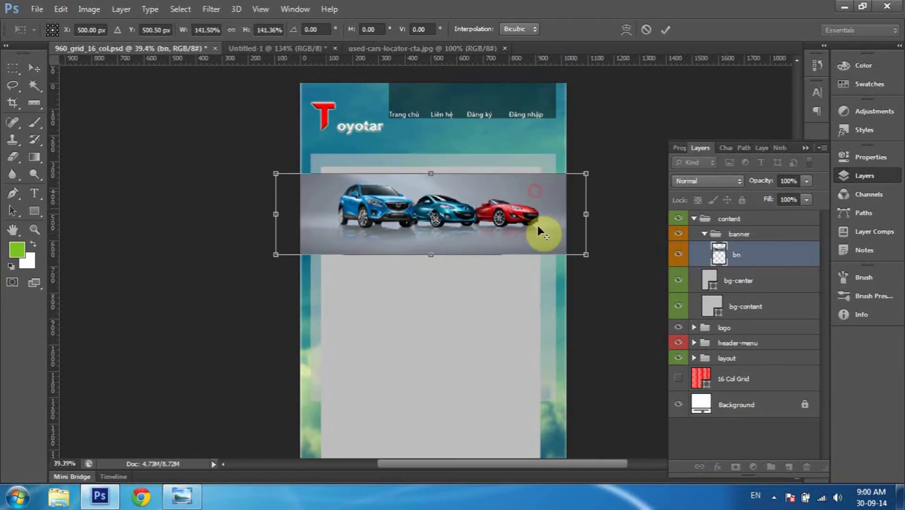
pyautogui.scroll(-2, 548, 241)
pyautogui.moveTo(552, 227)
pyautogui.mouseDown()
pyautogui.moveTo(567, 245)
pyautogui.moveTo(551, 228)
pyautogui.mouseUp()
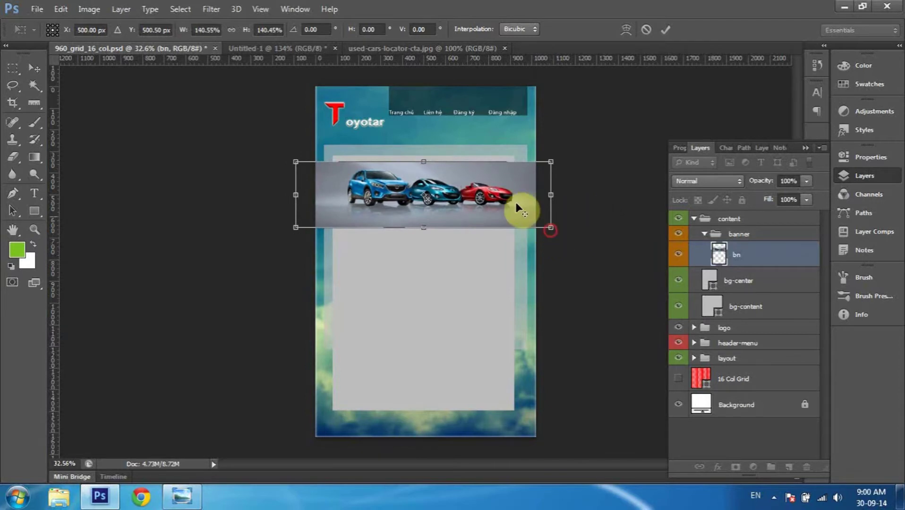
pyautogui.moveTo(482, 180); pyautogui.dragTo(476, 181)
pyautogui.press('Return')
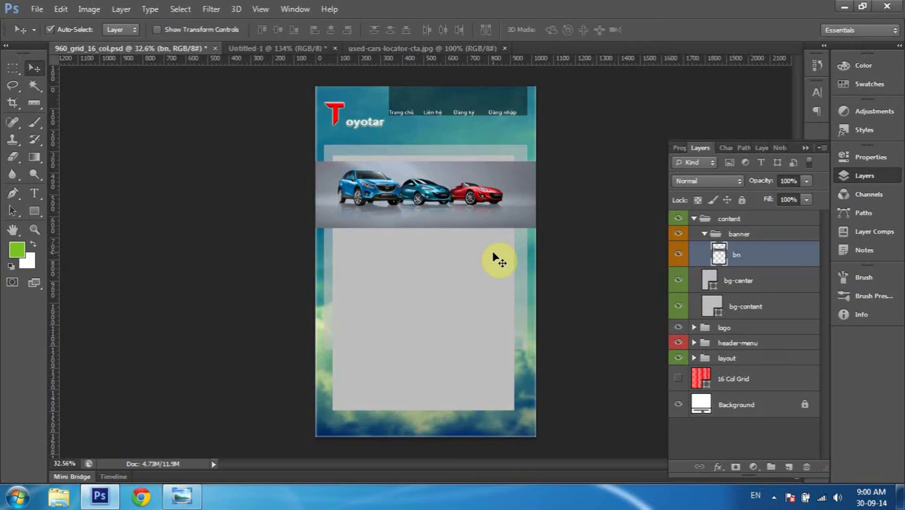
pyautogui.moveTo(718, 257); pyautogui.dragTo(714, 297)
# Load the grey bg-center box as a selection and mask the bn banner layer with it.
pyautogui.keyDown('ctrl'); pyautogui.click(712, 288); pyautogui.keyUp('ctrl')
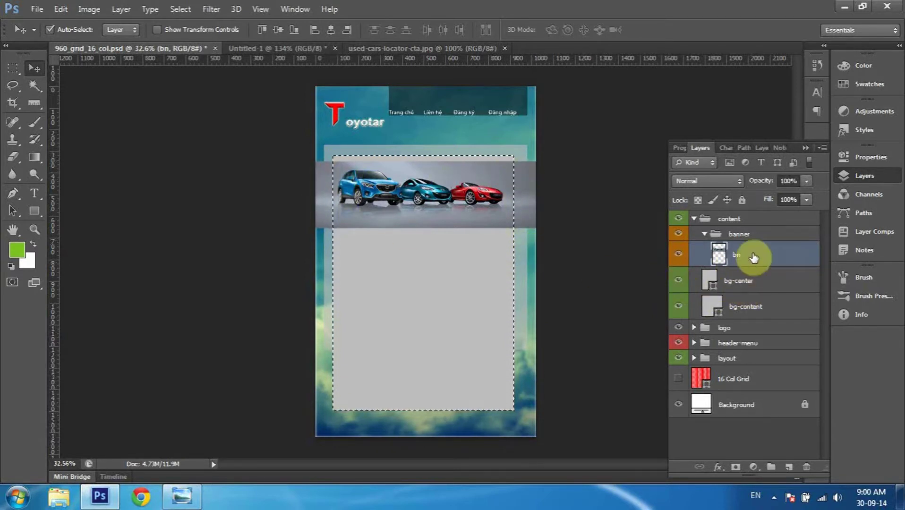
pyautogui.moveTo(736, 287); pyautogui.dragTo(719, 293)
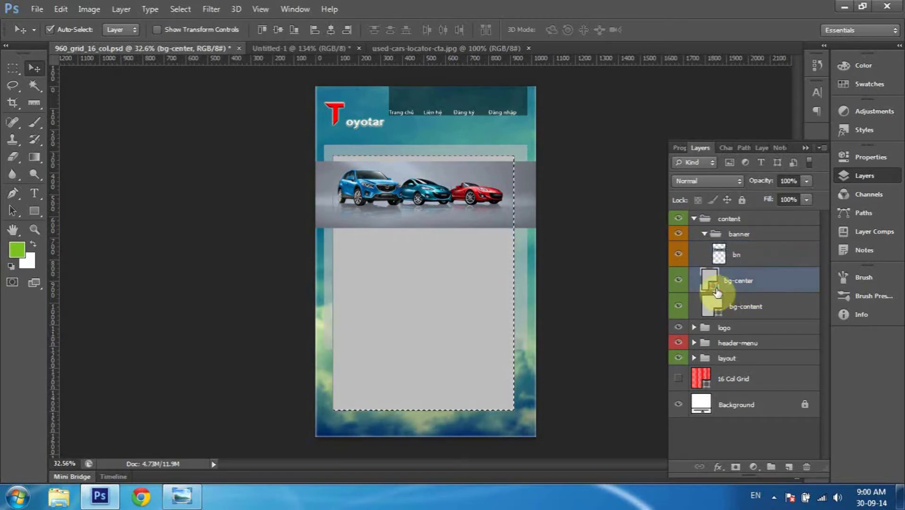
pyautogui.scroll(2, 347, 285)
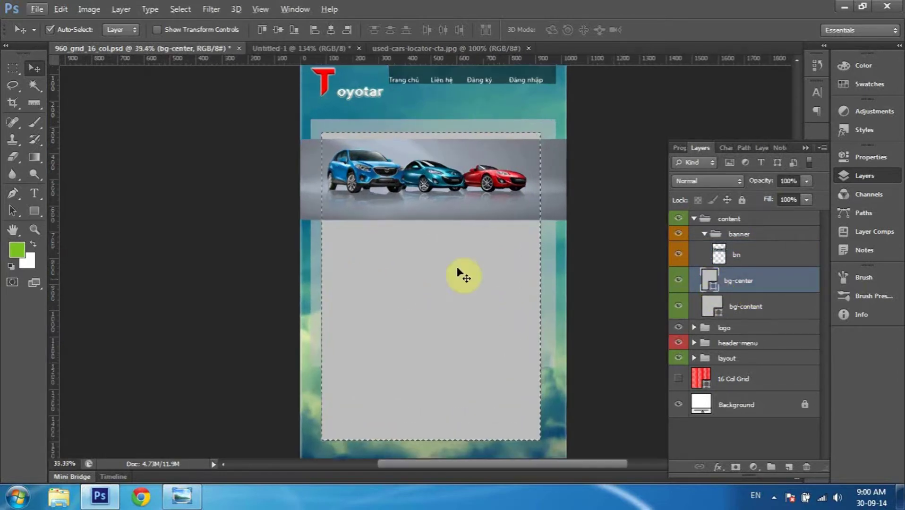
pyautogui.click(755, 260)
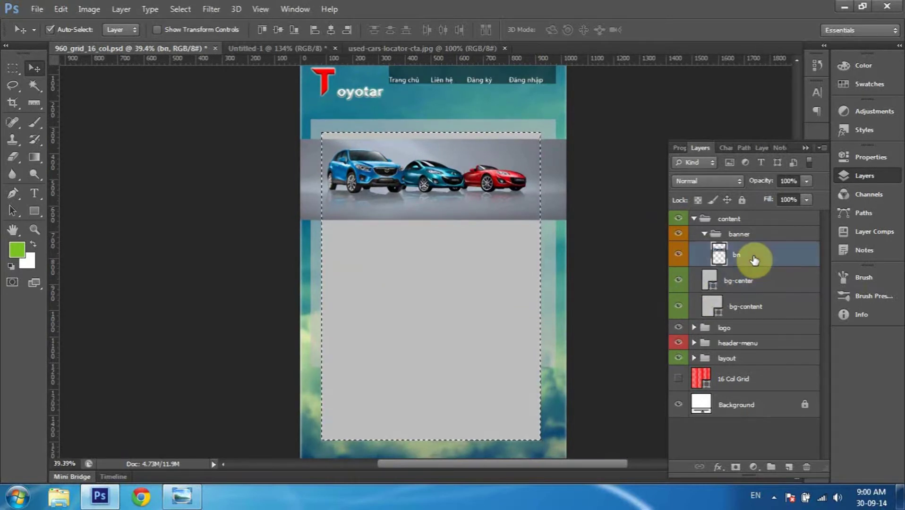
pyautogui.click(680, 258)
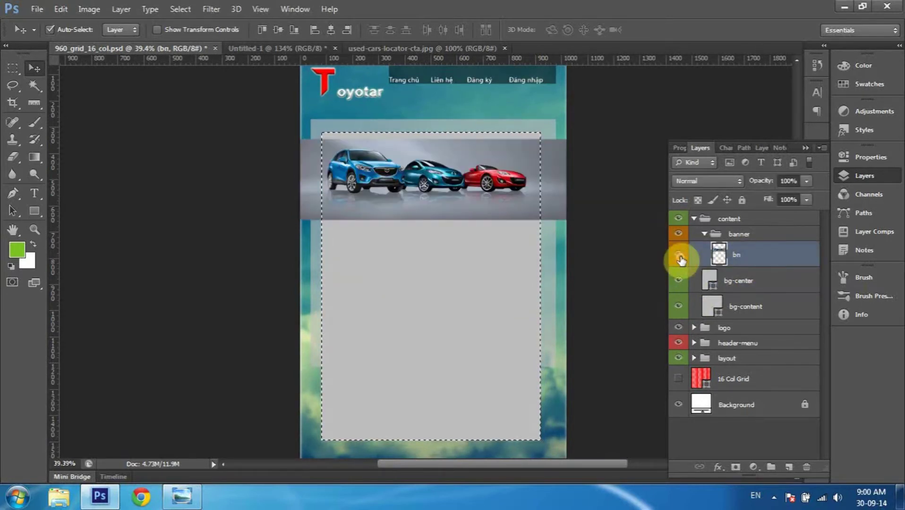
pyautogui.click(737, 469)
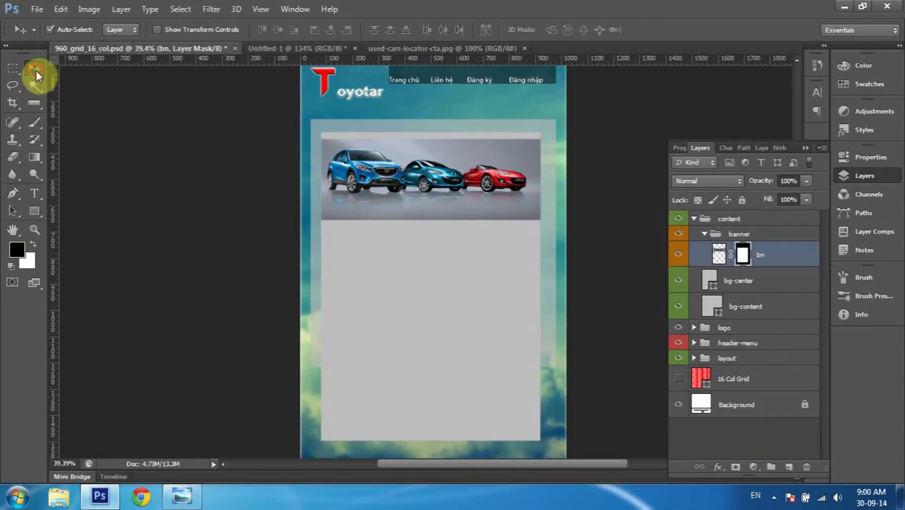
pyautogui.scroll(-1, 438, 184)
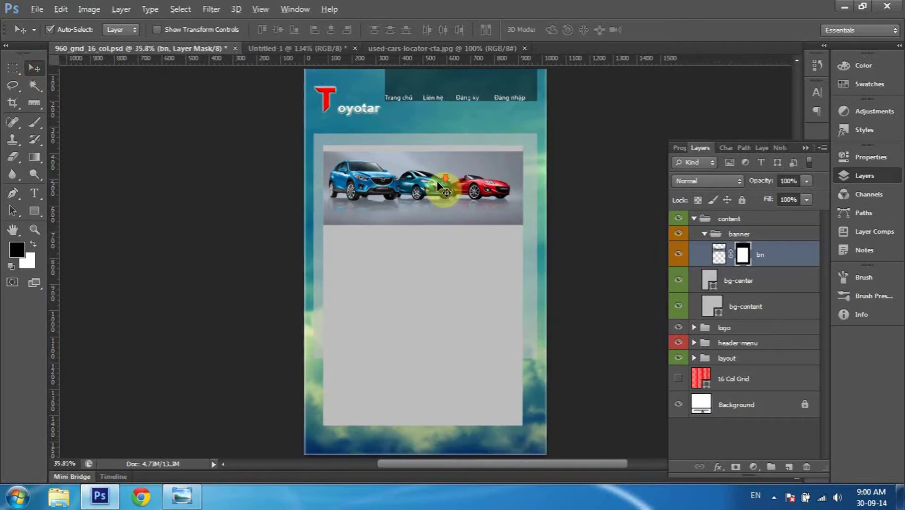
pyautogui.scroll(1, 438, 184)
pyautogui.scroll(2, 438, 185)
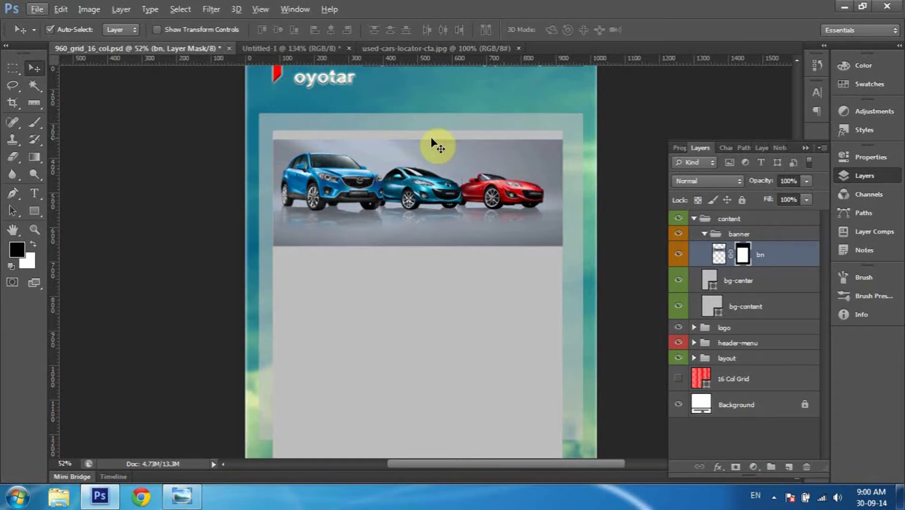
pyautogui.rightClick(442, 160)
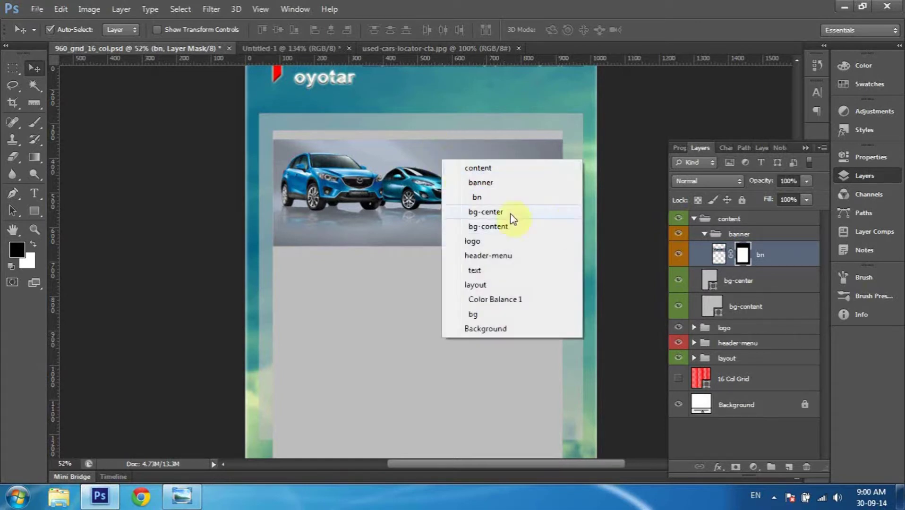
pyautogui.click(510, 212)
pyautogui.click(471, 188)
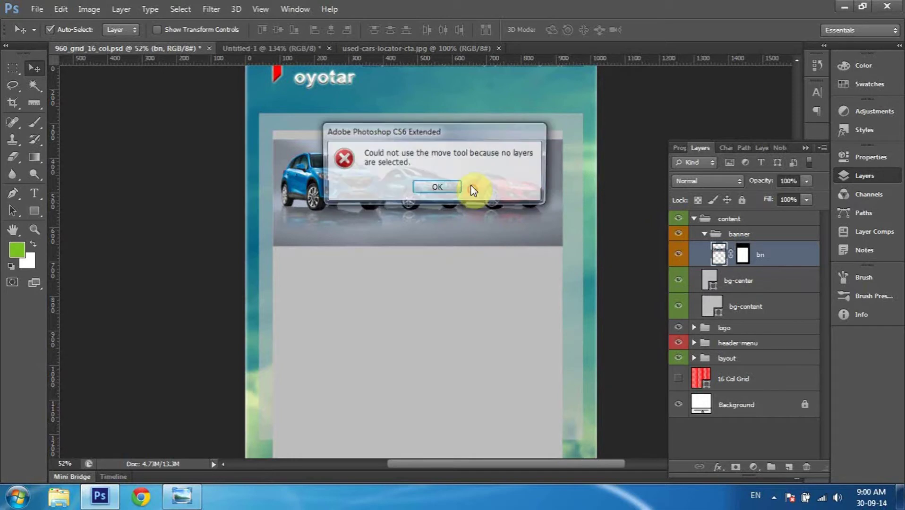
pyautogui.click(430, 187)
pyautogui.click(719, 255)
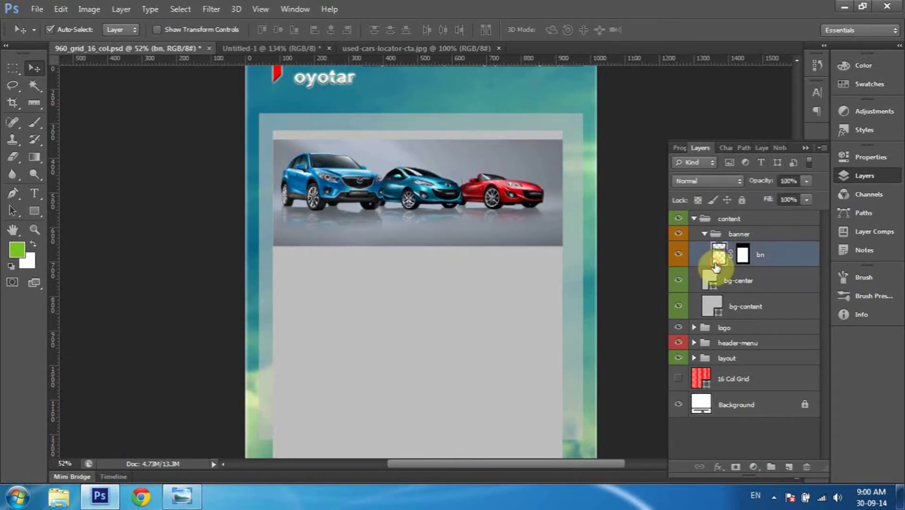
pyautogui.click(467, 225)
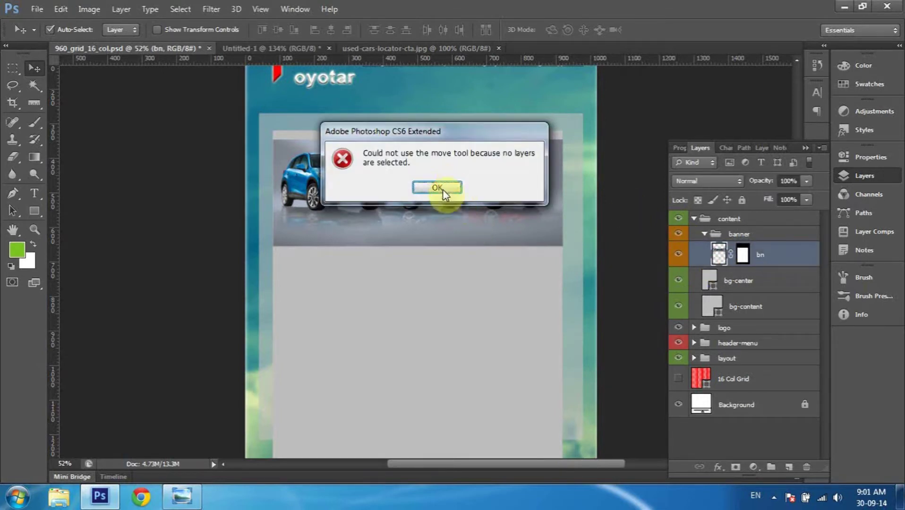
pyautogui.click(440, 186)
pyautogui.click(773, 262)
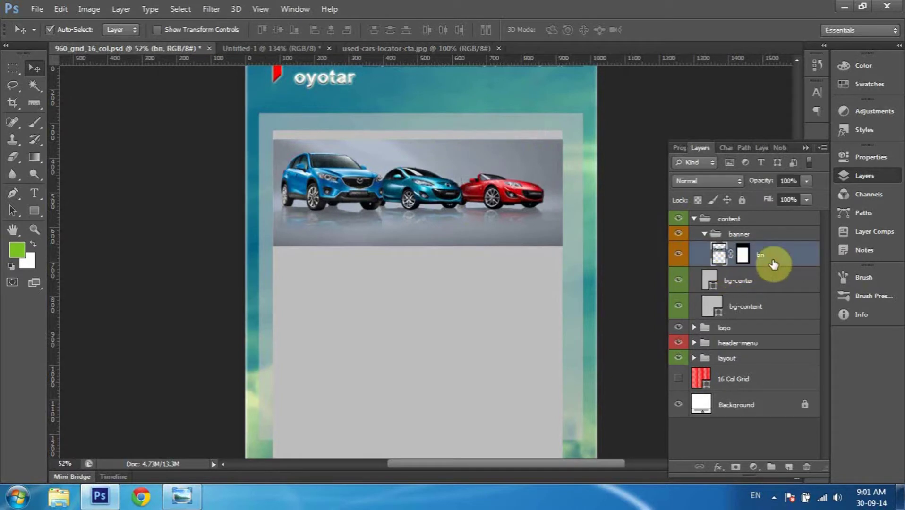
pyautogui.click(719, 255)
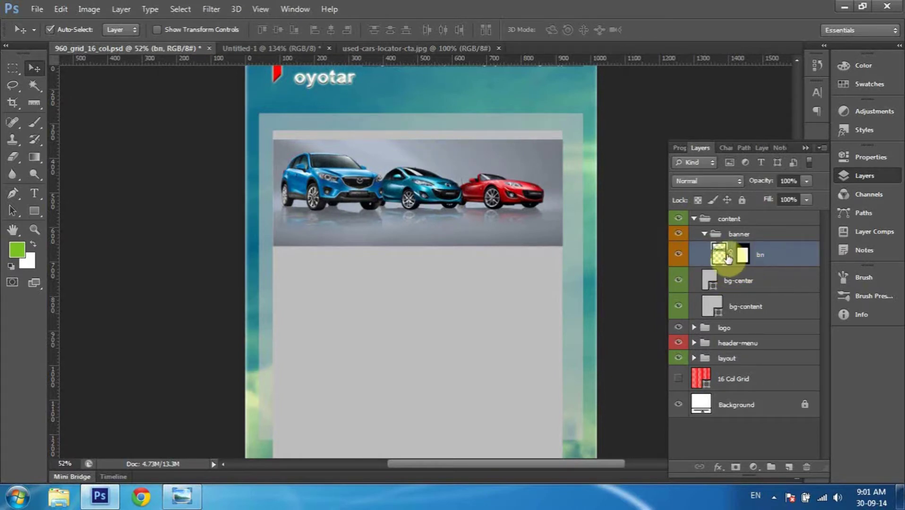
pyautogui.click(727, 149)
pyautogui.click(718, 167)
pyautogui.click(694, 148)
pyautogui.hotkey('shift', 'Up')
pyautogui.hotkey('shift', 'Up')
pyautogui.press('Up')
pyautogui.press('Up')
pyautogui.press('Up')
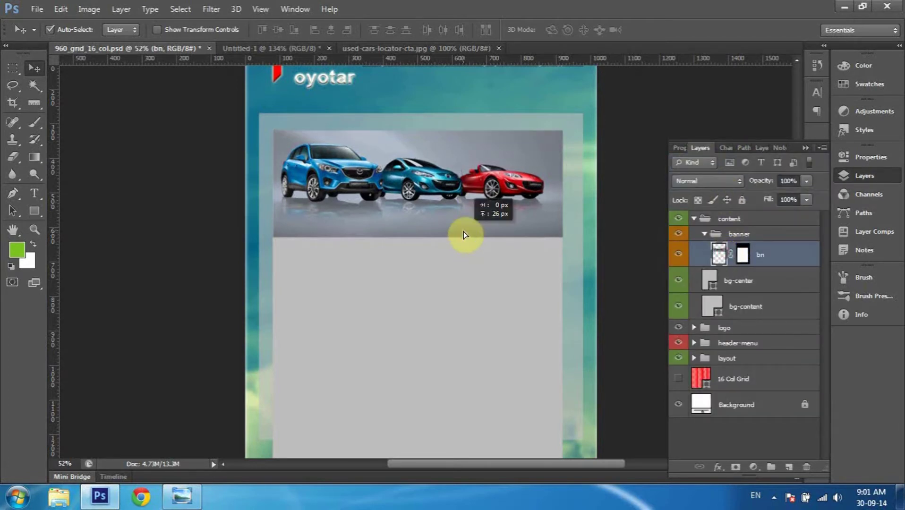
pyautogui.hotkey('ctrl', 'z')
pyautogui.hotkey('ctrl', 'z')
pyautogui.scroll(-1, 462, 228)
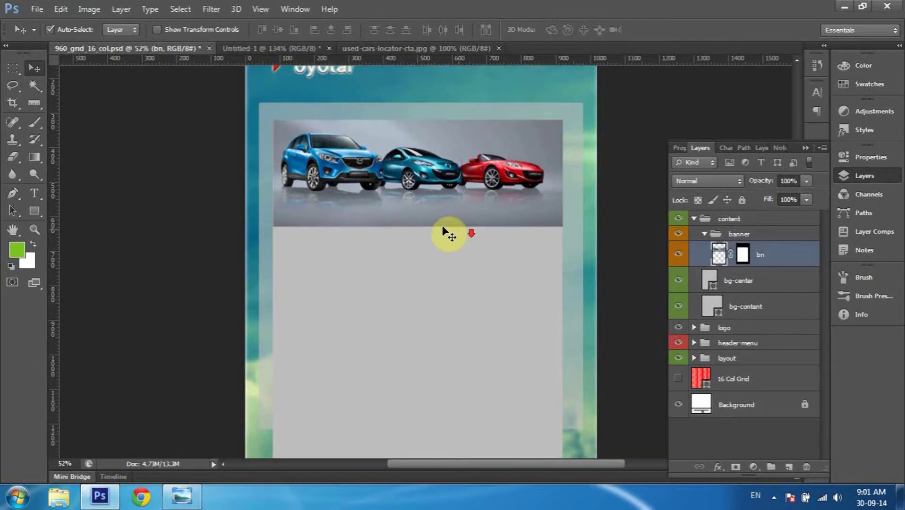
pyautogui.scroll(-2, 442, 226)
pyautogui.click(521, 299)
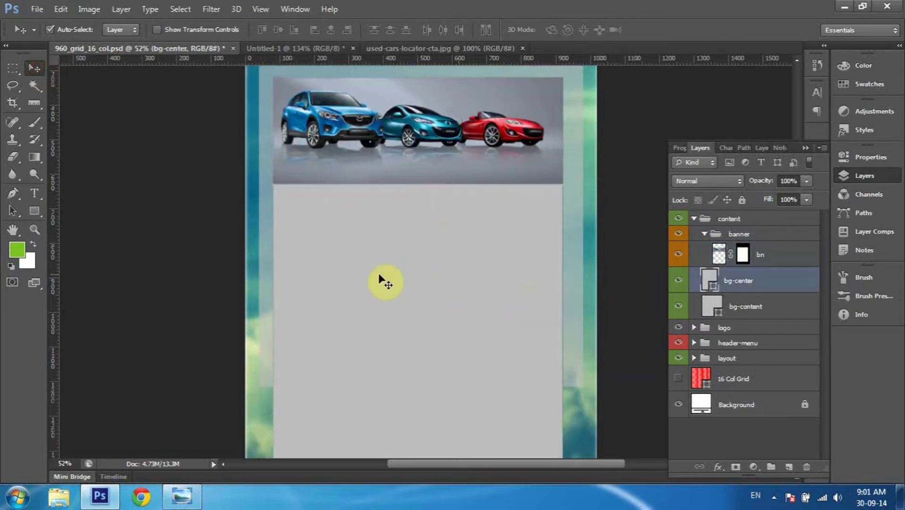
pyautogui.scroll(-2, 384, 279)
pyautogui.hotkey('alt', 'Tab')
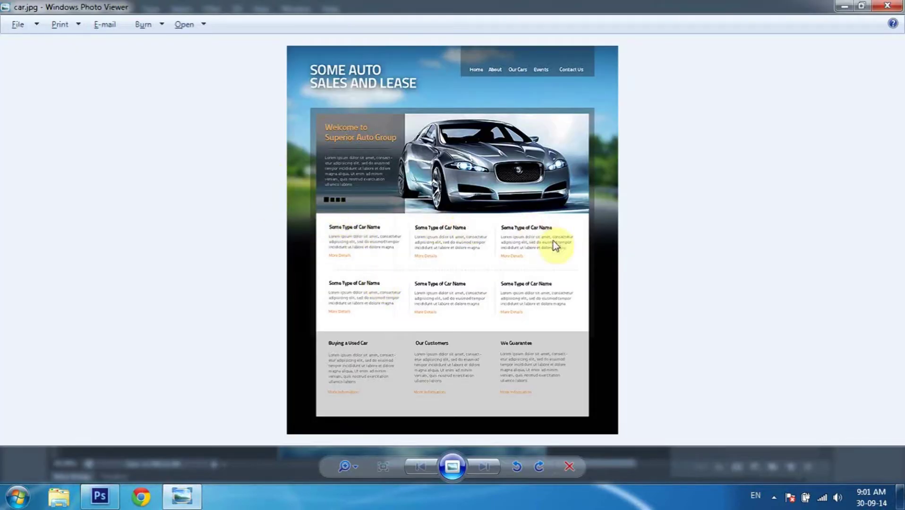
pyautogui.hotkey('alt', 'Tab')
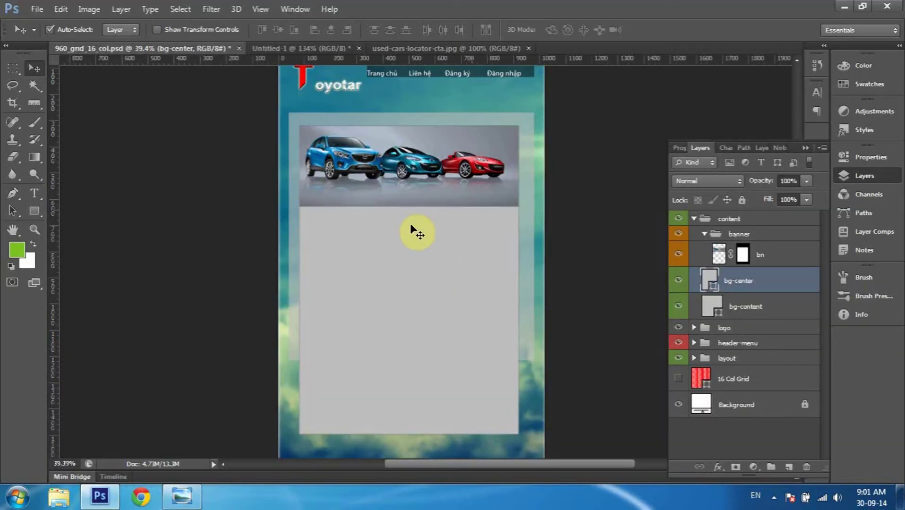
# Show the column grid and guides, and place a new horizontal guide at Y 1040 px.
pyautogui.hotkey('ctrl', ';')
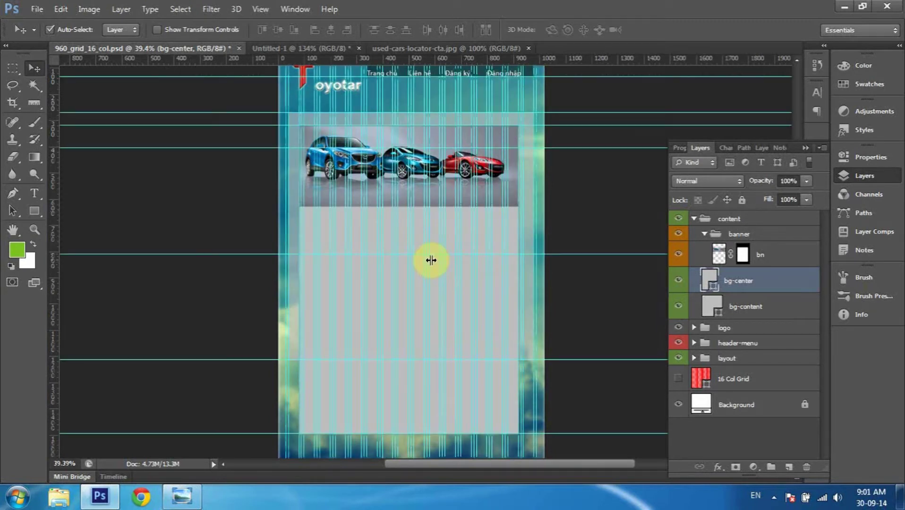
pyautogui.scroll(-1, 435, 265)
pyautogui.scroll(-1, 437, 263)
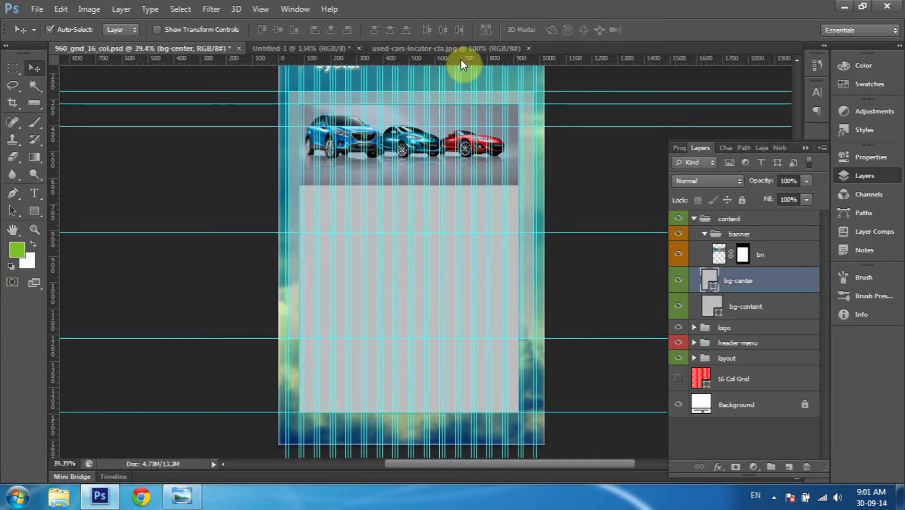
pyautogui.moveTo(461, 61); pyautogui.dragTo(456, 283)
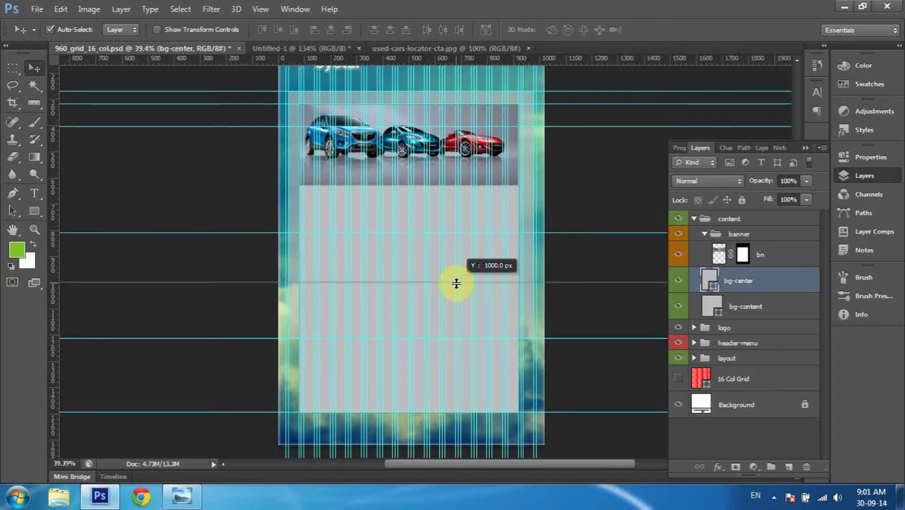
pyautogui.moveTo(456, 283); pyautogui.dragTo(457, 291)
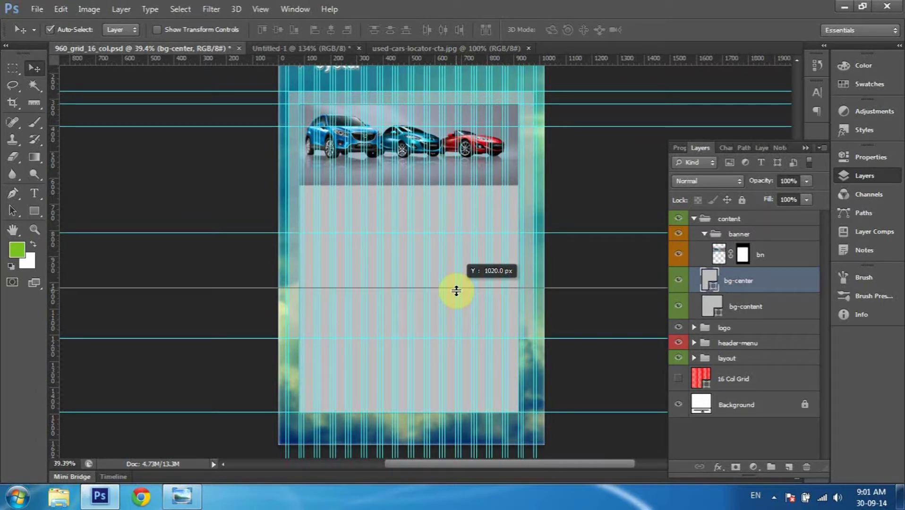
pyautogui.moveTo(457, 290); pyautogui.dragTo(457, 295)
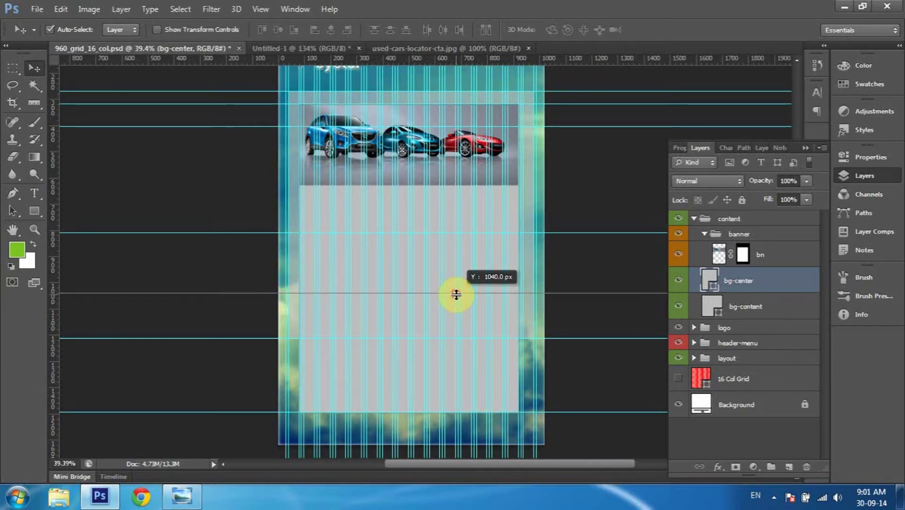
pyautogui.moveTo(456, 294); pyautogui.dragTo(456, 293)
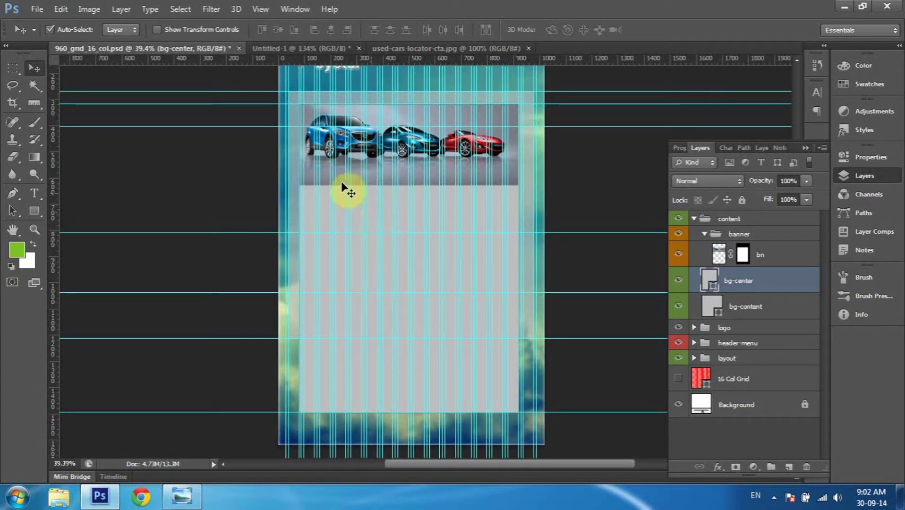
# Draw an 850 × 584 px rectangle across the content area below the banner.
pyautogui.click(37, 206)
pyautogui.click(78, 208)
pyautogui.moveTo(299, 186); pyautogui.dragTo(337, 235)
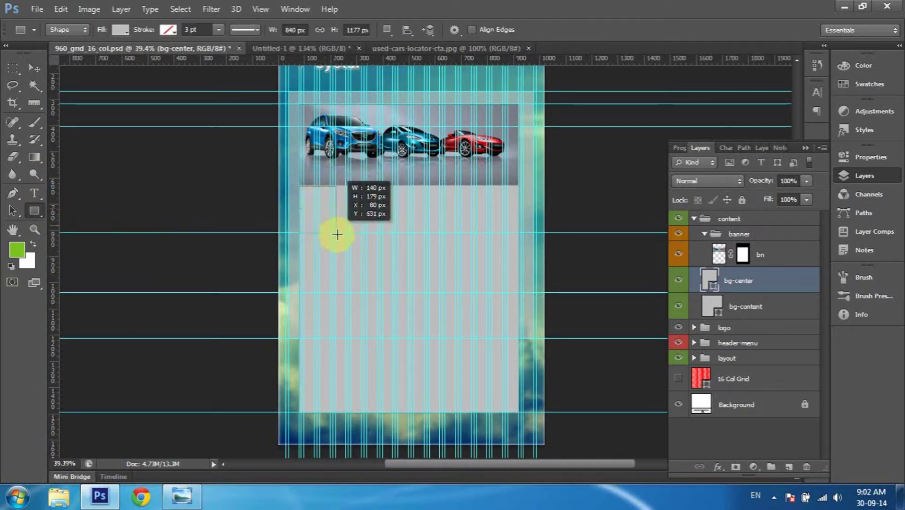
pyautogui.moveTo(337, 235)
pyautogui.mouseDown()
pyautogui.moveTo(335, 226)
pyautogui.moveTo(414, 243)
pyautogui.moveTo(514, 242)
pyautogui.moveTo(520, 336)
pyautogui.mouseUp()
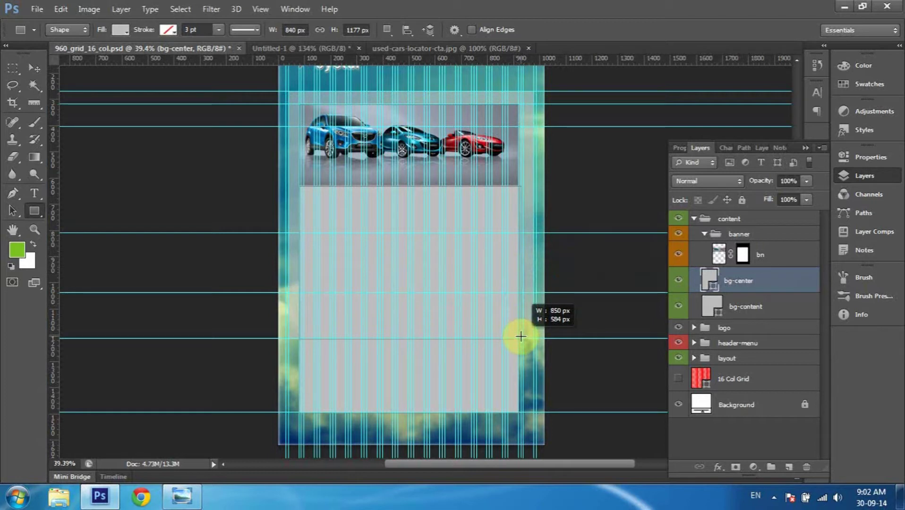
pyautogui.moveTo(520, 337); pyautogui.dragTo(521, 336)
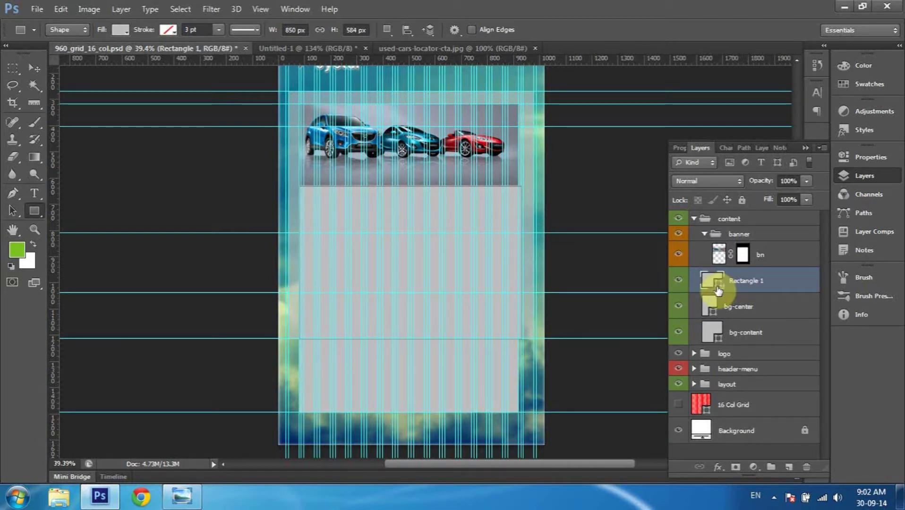
# Set the rectangle's fill to white after trying blue and teal.
pyautogui.click(119, 29)
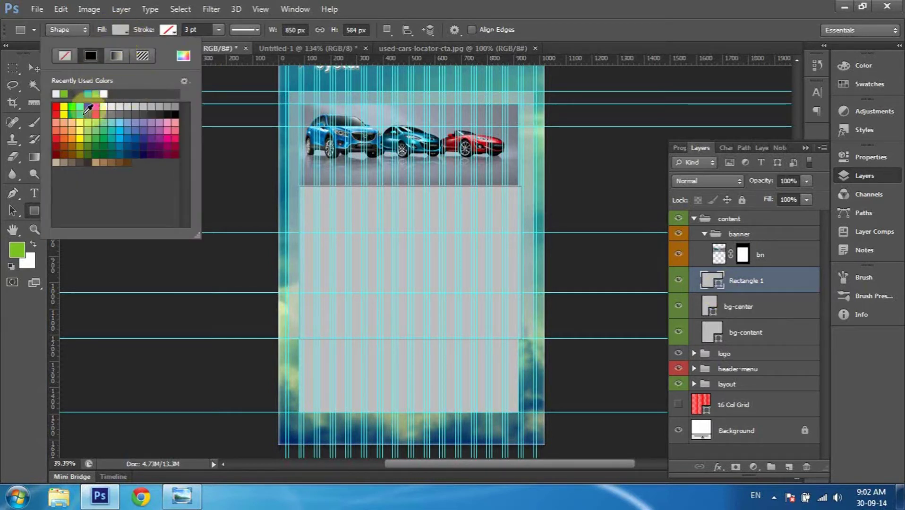
pyautogui.click(88, 93)
pyautogui.click(97, 137)
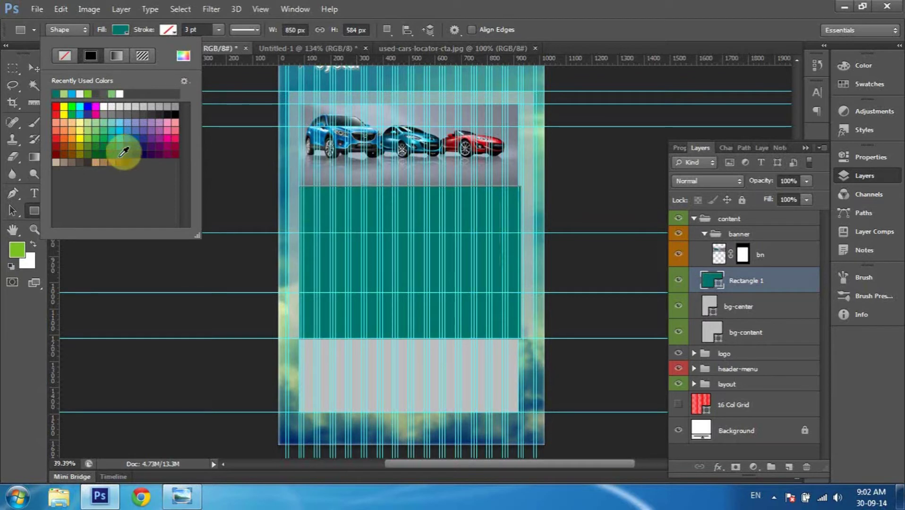
pyautogui.click(122, 94)
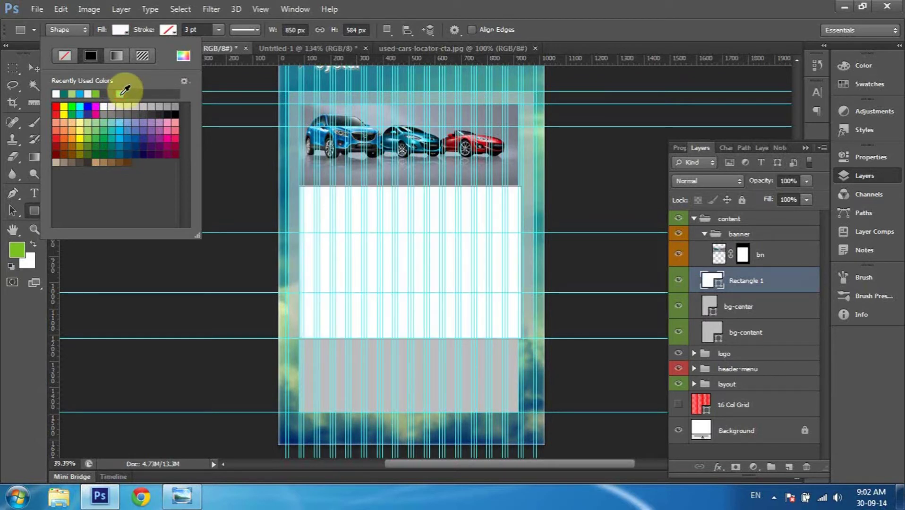
pyautogui.click(33, 67)
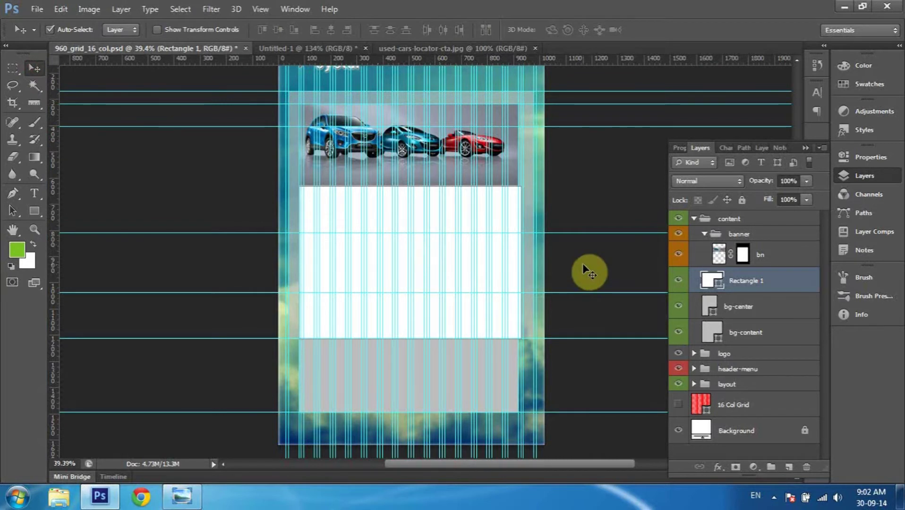
# Hide the guides, pan so the cars show fully, and load bg-center as a selection.
pyautogui.hotkey('ctrl', 'h')
pyautogui.scroll(1, 617, 203)
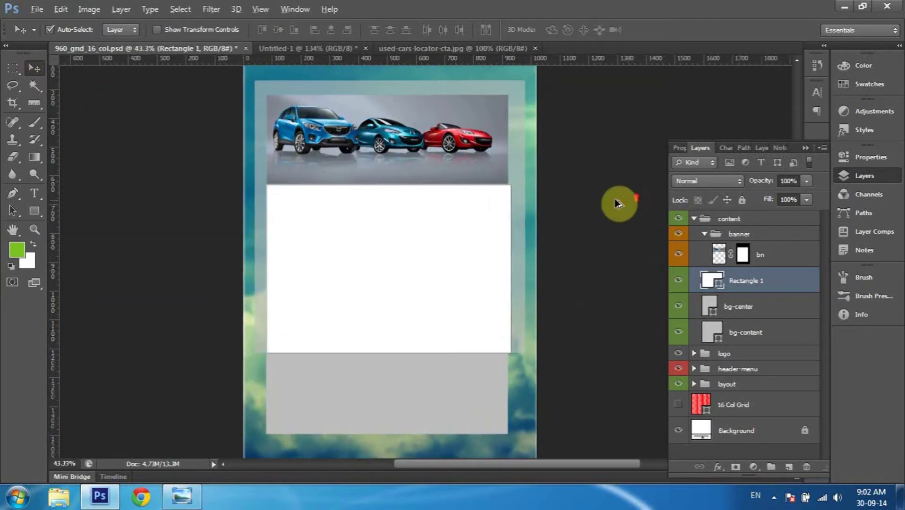
pyautogui.scroll(2, 516, 236)
pyautogui.scroll(-1, 437, 258)
pyautogui.scroll(2, 434, 274)
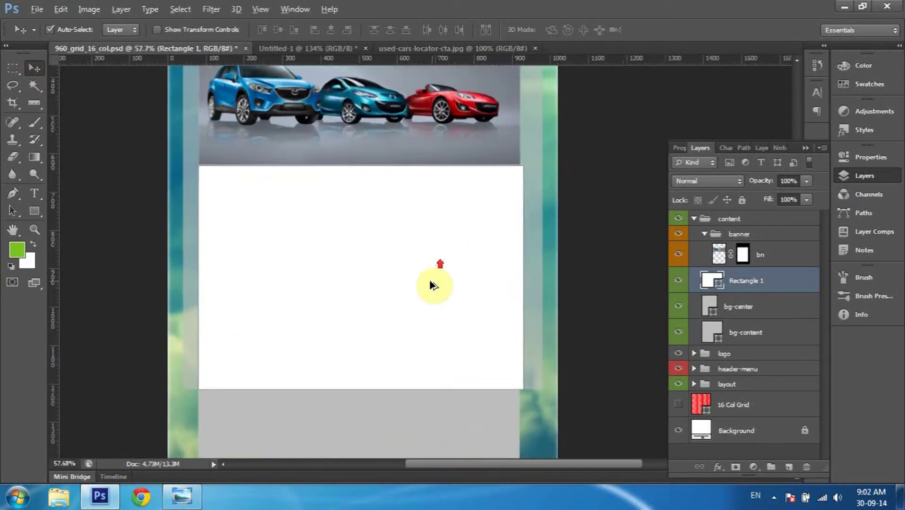
pyautogui.scroll(1, 433, 288)
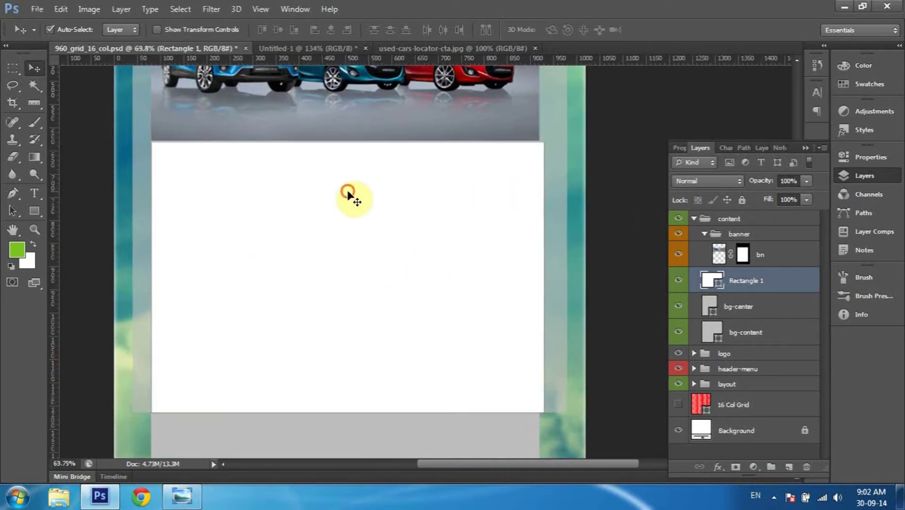
pyautogui.moveTo(493, 173); pyautogui.dragTo(477, 214)
pyautogui.scroll(-1, 481, 218)
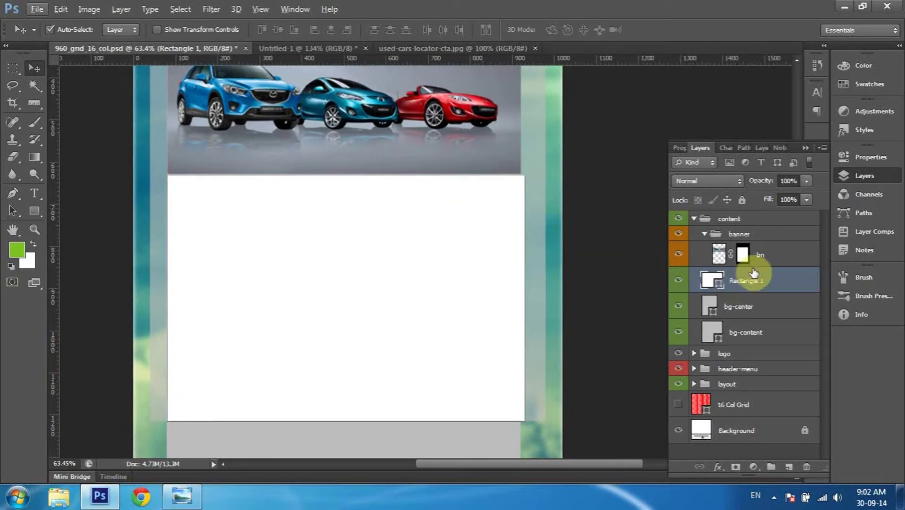
pyautogui.keyDown('ctrl'); pyautogui.click(708, 308); pyautogui.keyUp('ctrl')
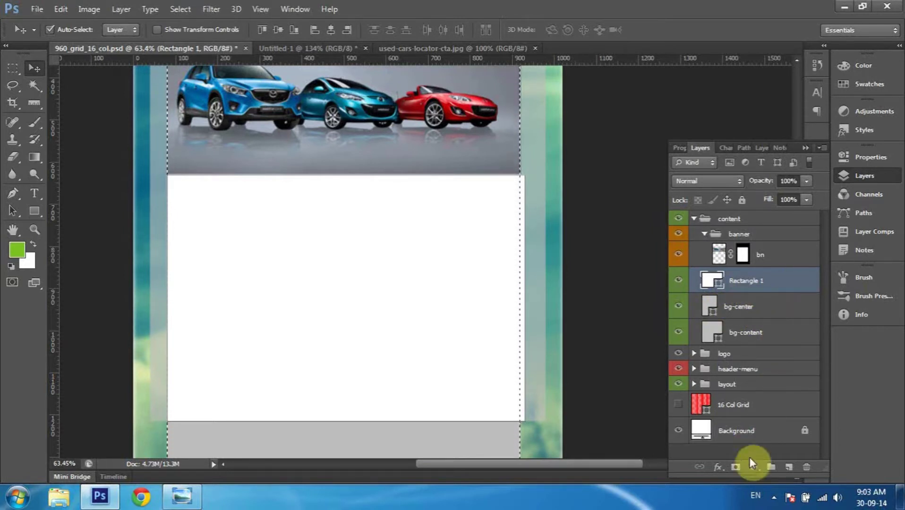
# Add a layer mask from the bg-center selection to Rectangle 1 and check the layers.
pyautogui.click(736, 467)
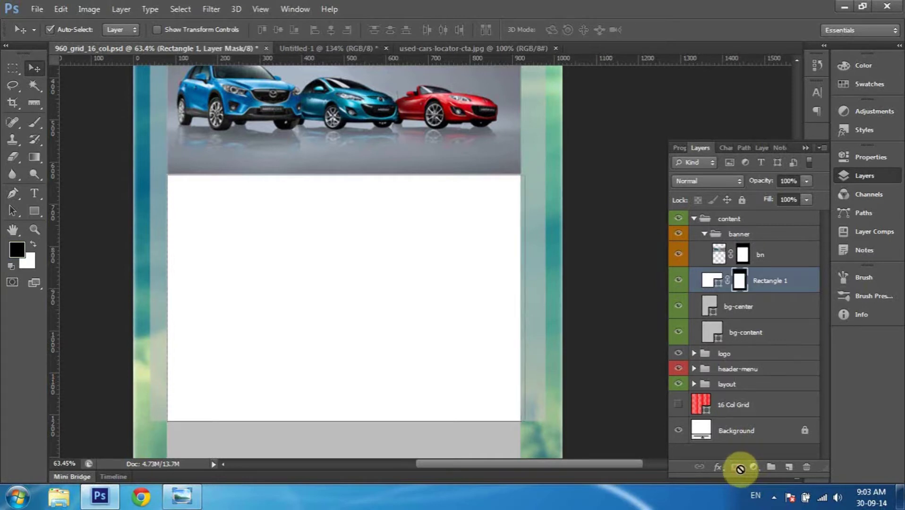
pyautogui.click(542, 251)
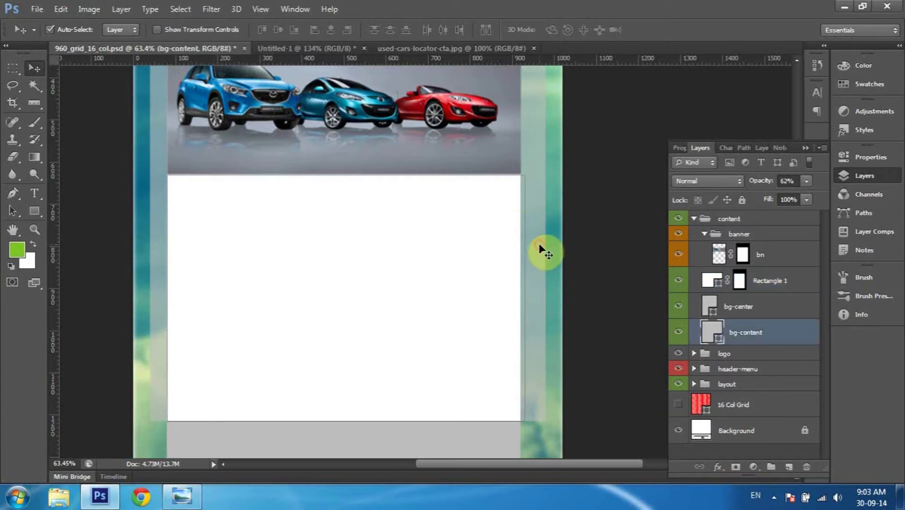
pyautogui.scroll(-3, 289, 262)
pyautogui.scroll(-2, 289, 264)
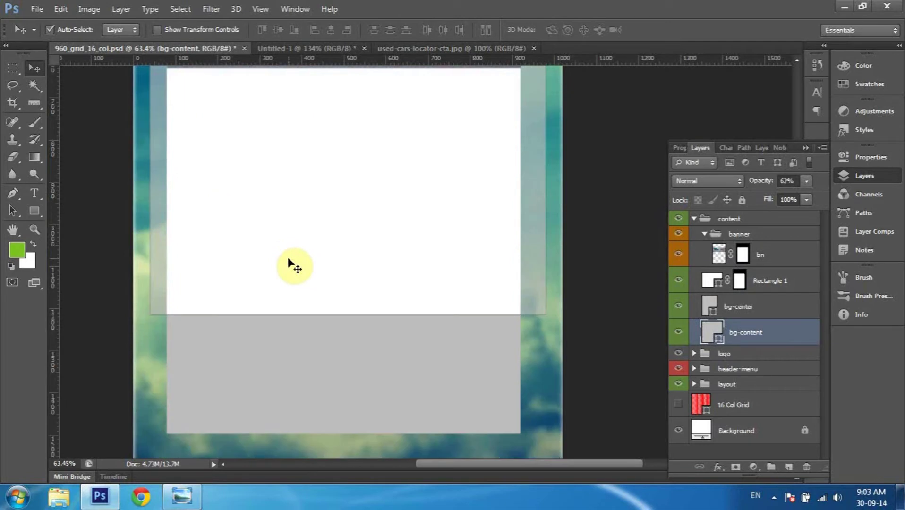
pyautogui.click(218, 314)
pyautogui.click(320, 360)
pyautogui.click(385, 236)
pyautogui.click(597, 229)
# Nudge the white rectangle slightly right, show guides again, and bring up the car.jpg reference.
pyautogui.scroll(2, 597, 229)
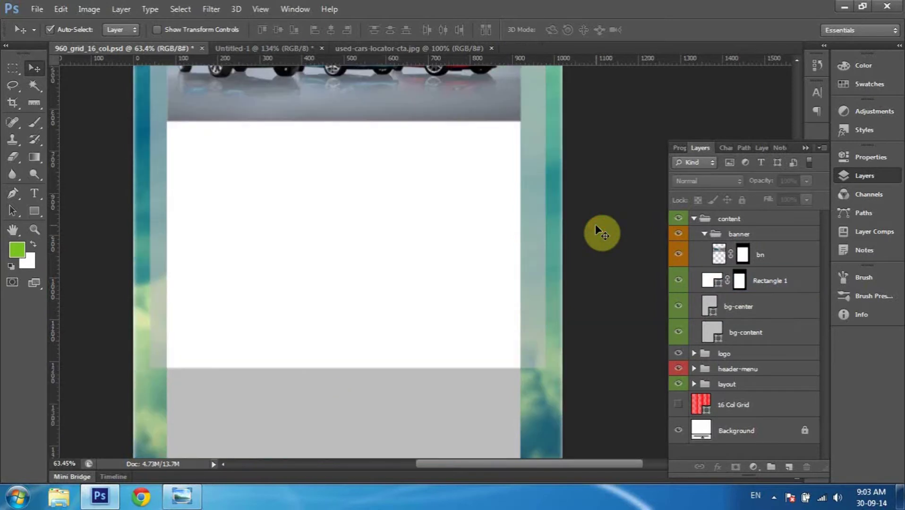
pyautogui.scroll(2, 596, 229)
pyautogui.moveTo(321, 206); pyautogui.dragTo(324, 205)
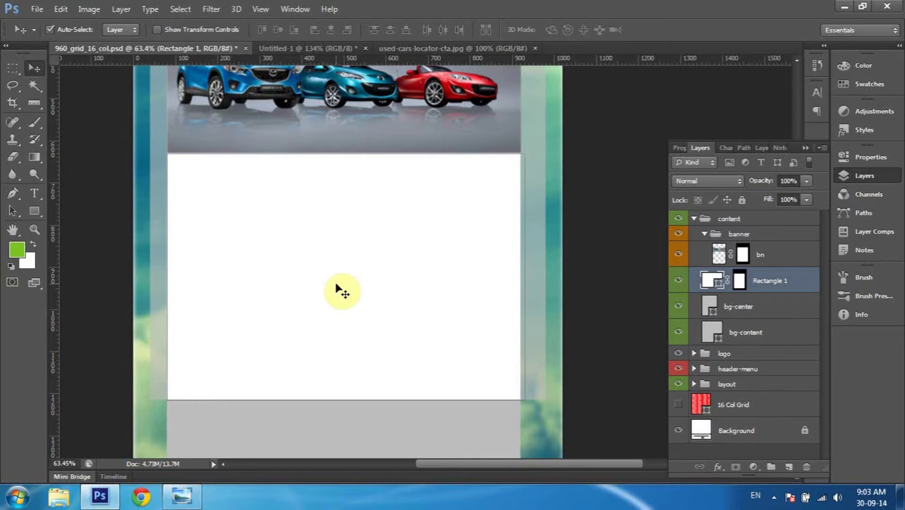
pyautogui.hotkey('ctrl', ';')
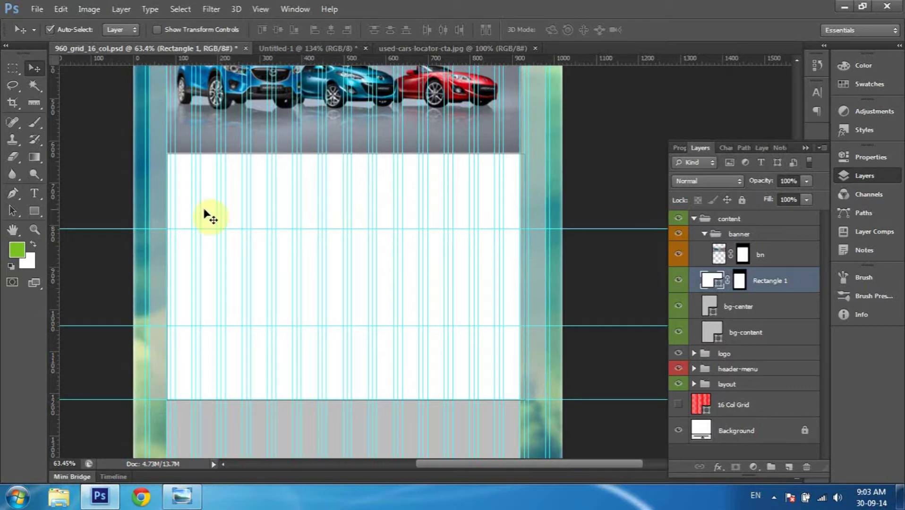
pyautogui.click(183, 497)
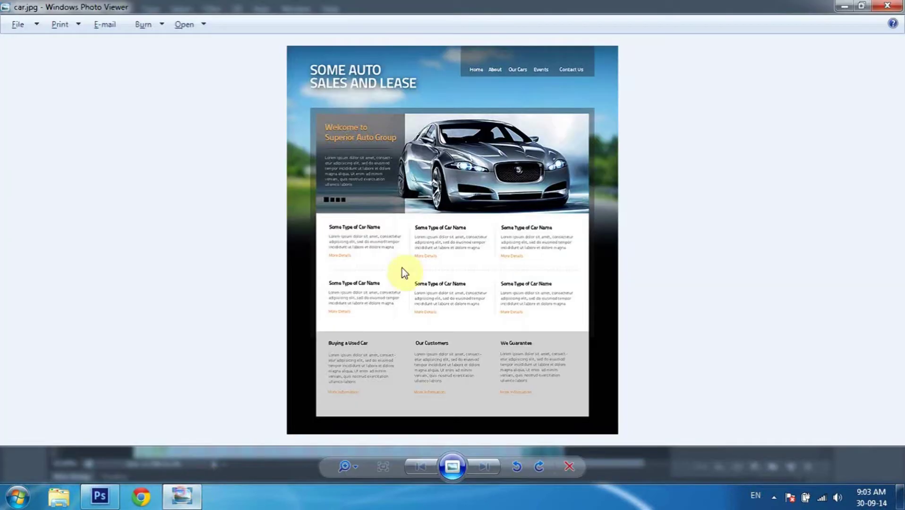
pyautogui.scroll(3, 409, 257)
pyautogui.moveTo(404, 293); pyautogui.dragTo(406, 275)
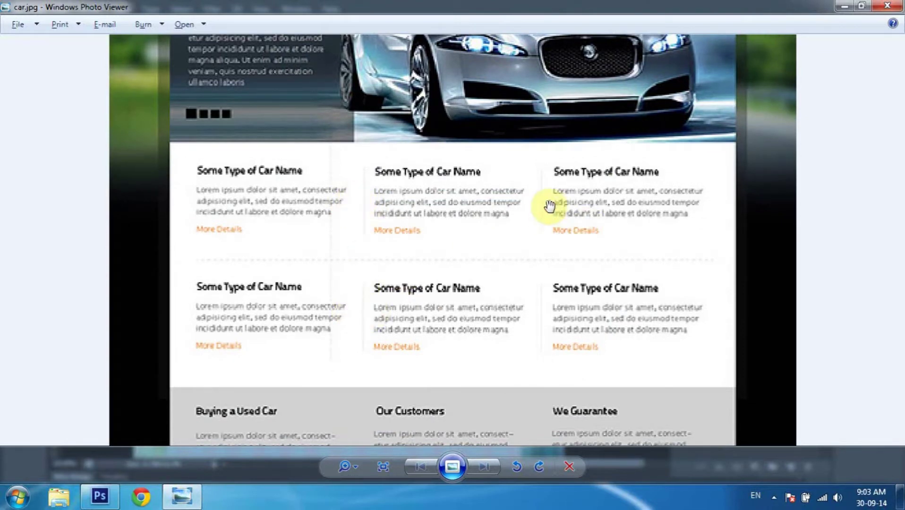
pyautogui.scroll(-3, 354, 302)
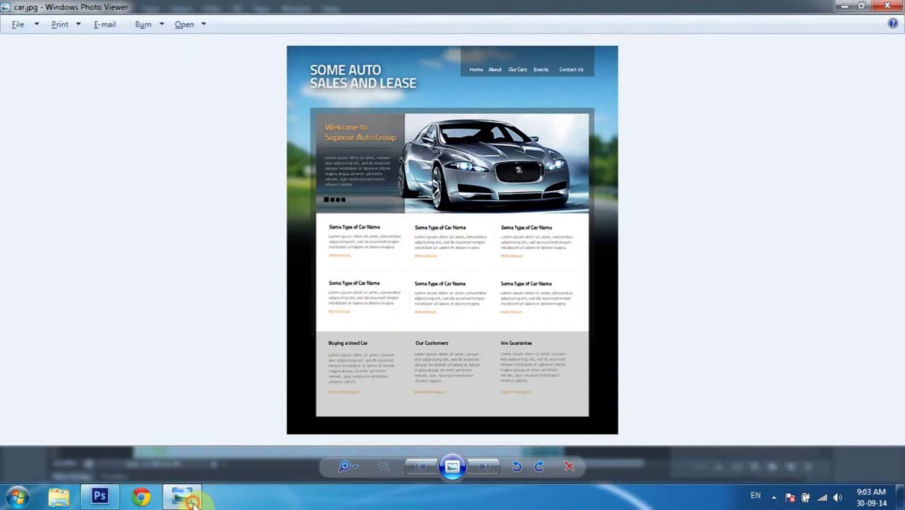
pyautogui.click(183, 496)
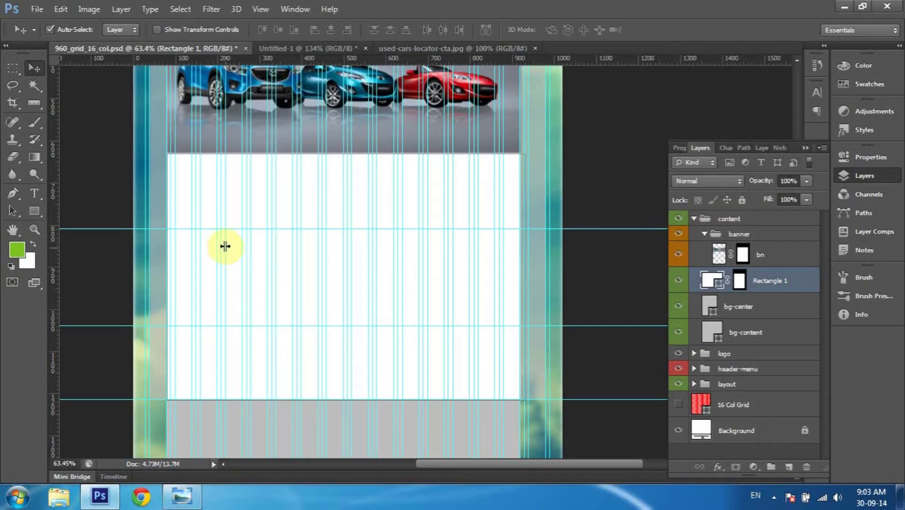
pyautogui.hotkey('alt', 'Tab')
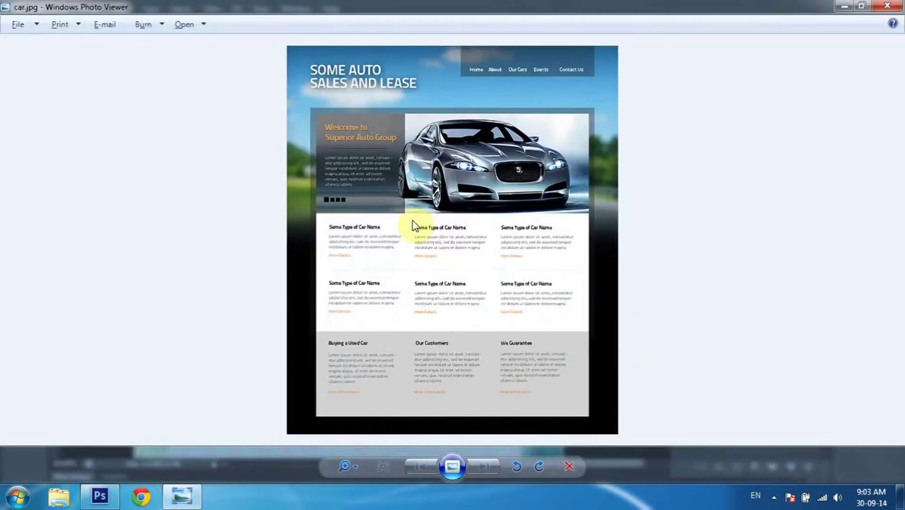
pyautogui.hotkey('alt', 'Tab')
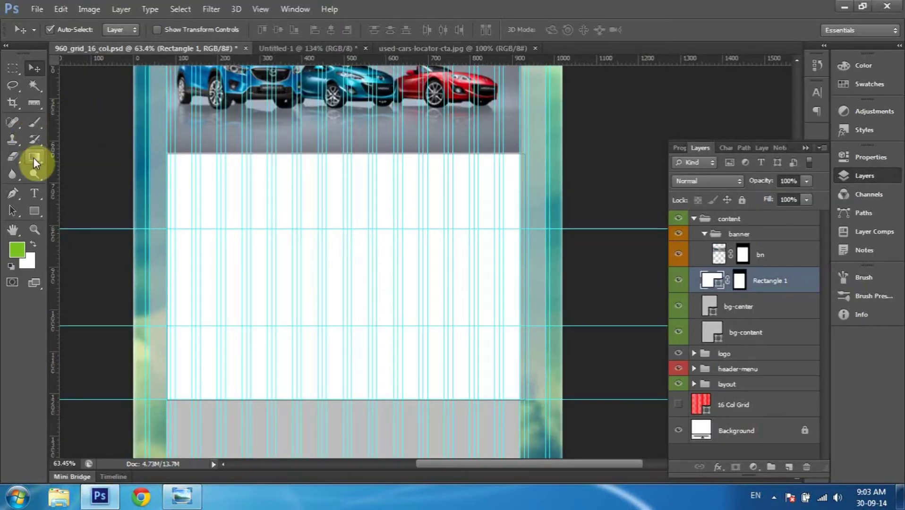
# Choose the Horizontal Type tool and place a guide along the white box's top edge.
pyautogui.click(36, 197)
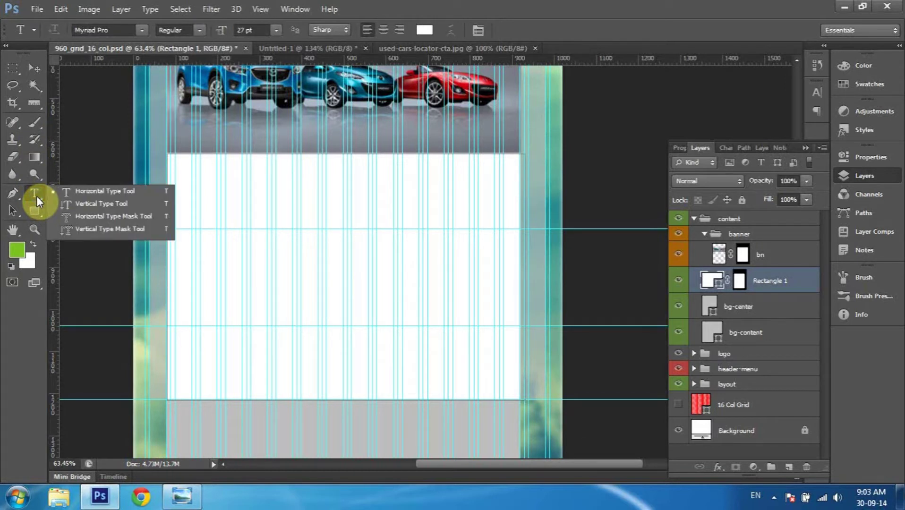
pyautogui.click(38, 200)
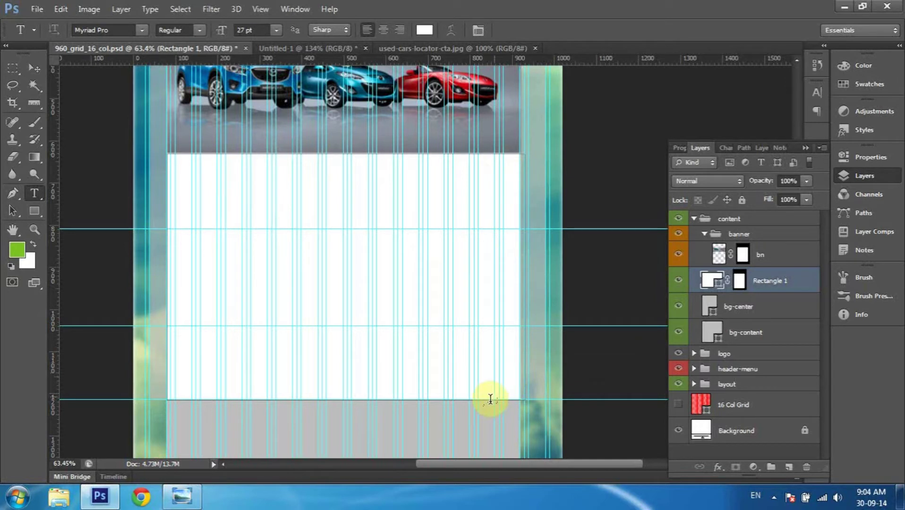
pyautogui.click(31, 213)
pyautogui.click(91, 24)
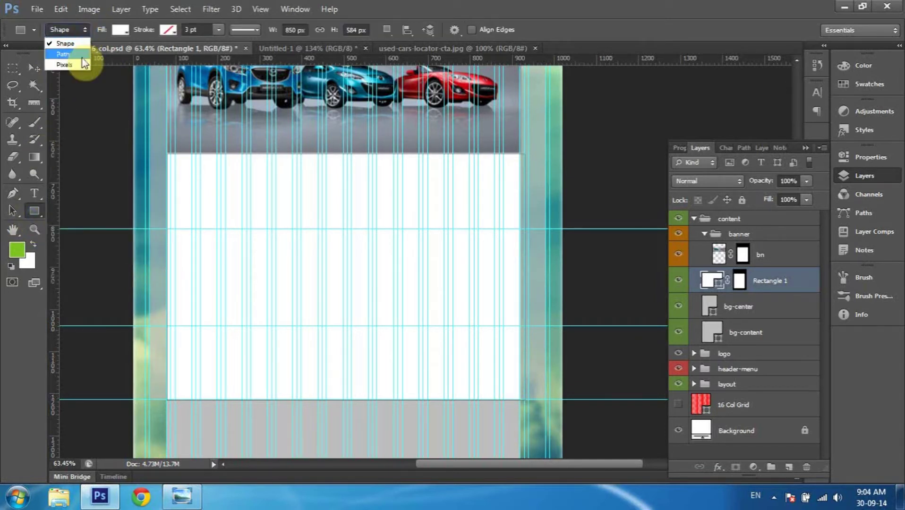
pyautogui.click(84, 31)
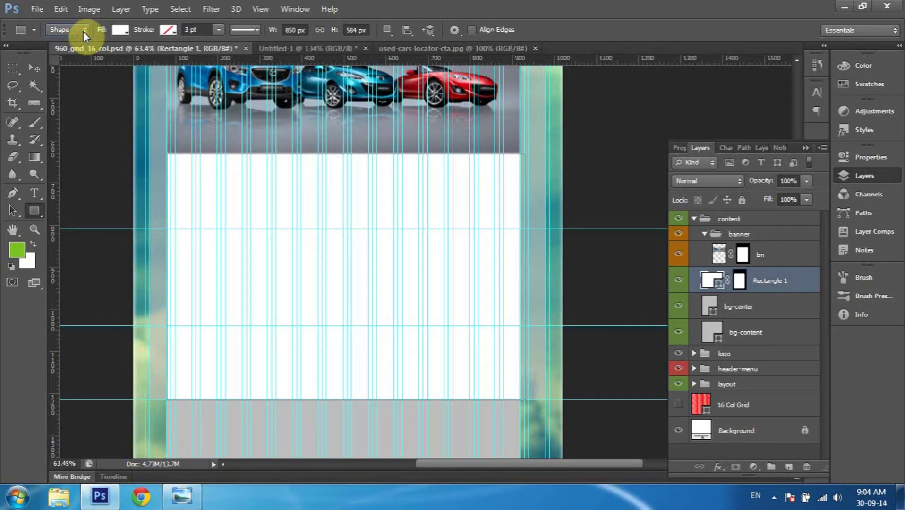
pyautogui.click(35, 193)
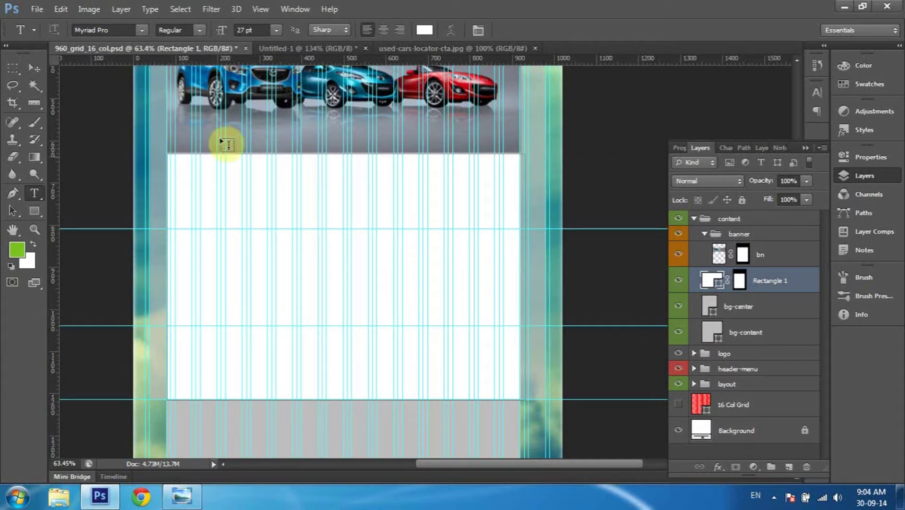
pyautogui.moveTo(389, 59); pyautogui.dragTo(390, 163)
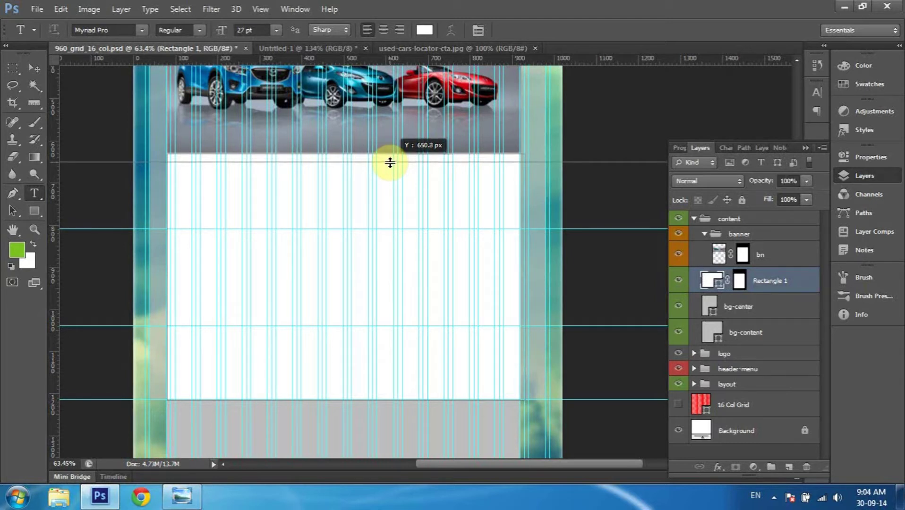
pyautogui.moveTo(390, 162); pyautogui.dragTo(390, 160)
# Delete a stray empty text layer and toggle the white rectangle's visibility to check it.
pyautogui.click(184, 168)
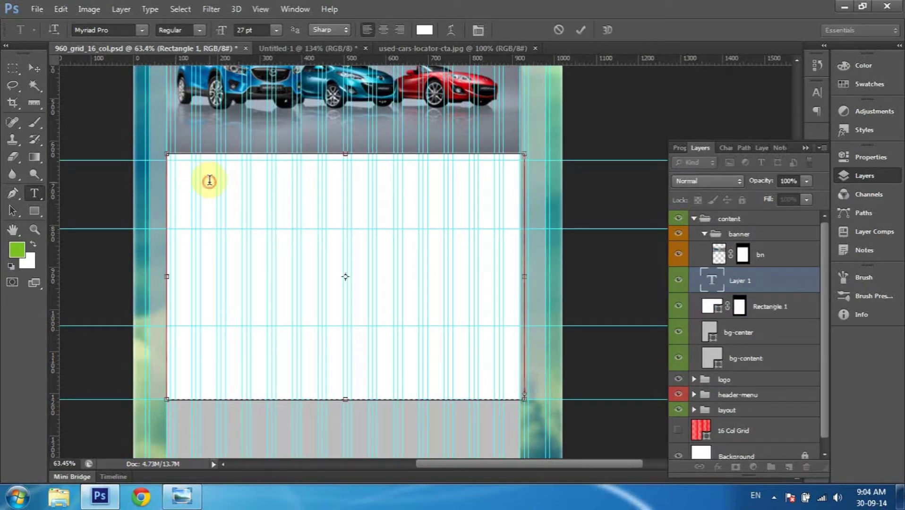
pyautogui.click(780, 283)
pyautogui.click(780, 284)
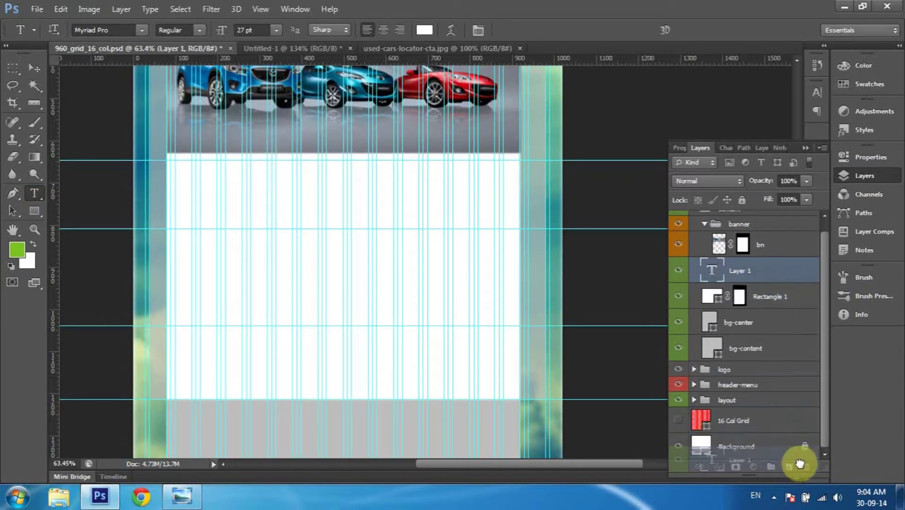
pyautogui.moveTo(780, 283); pyautogui.dragTo(807, 467)
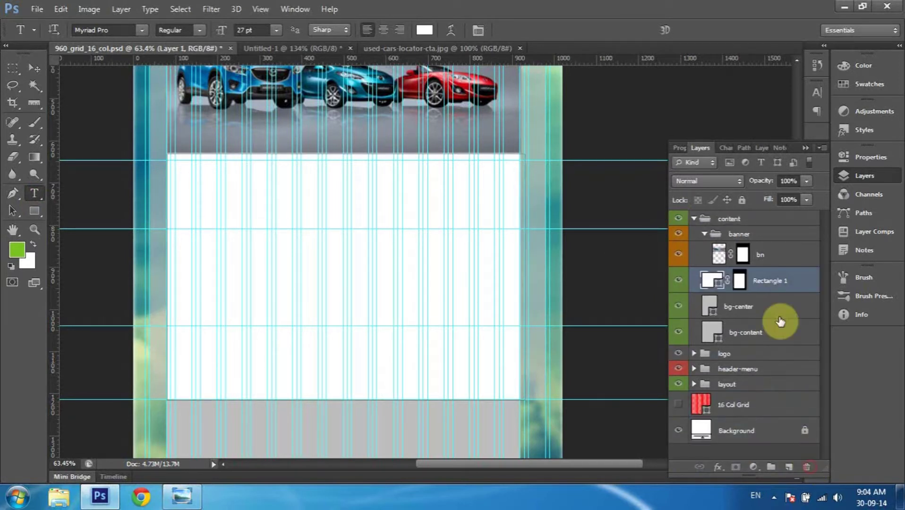
pyautogui.click(677, 282)
pyautogui.click(783, 290)
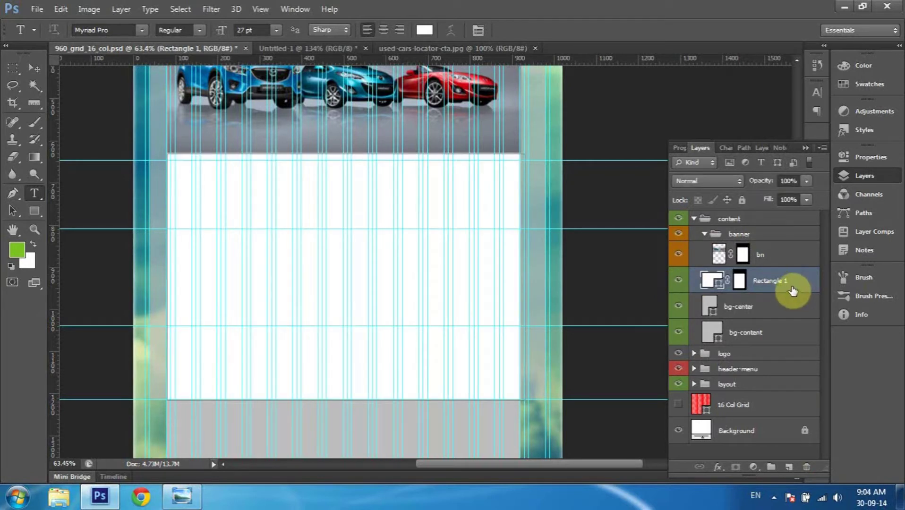
# Create a new layer group above banner and name it main-content.
pyautogui.click(705, 234)
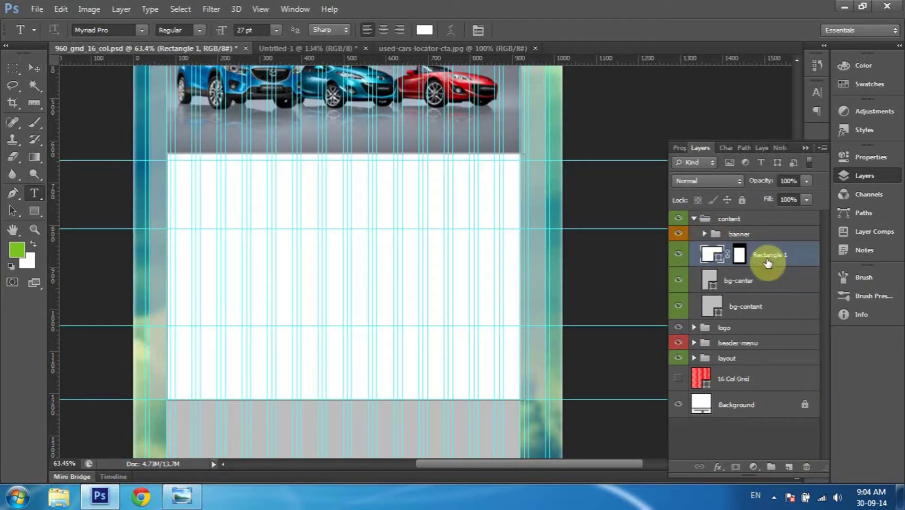
pyautogui.click(758, 233)
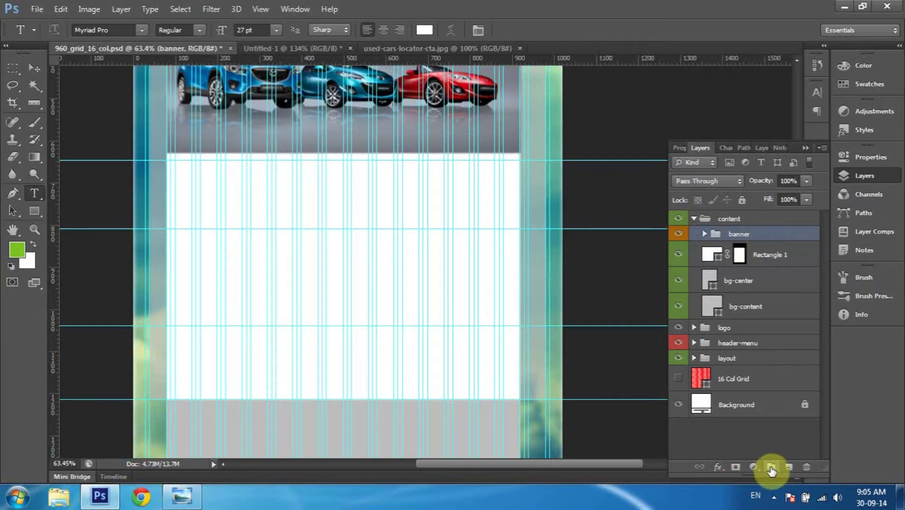
pyautogui.click(772, 467)
pyautogui.click(733, 234)
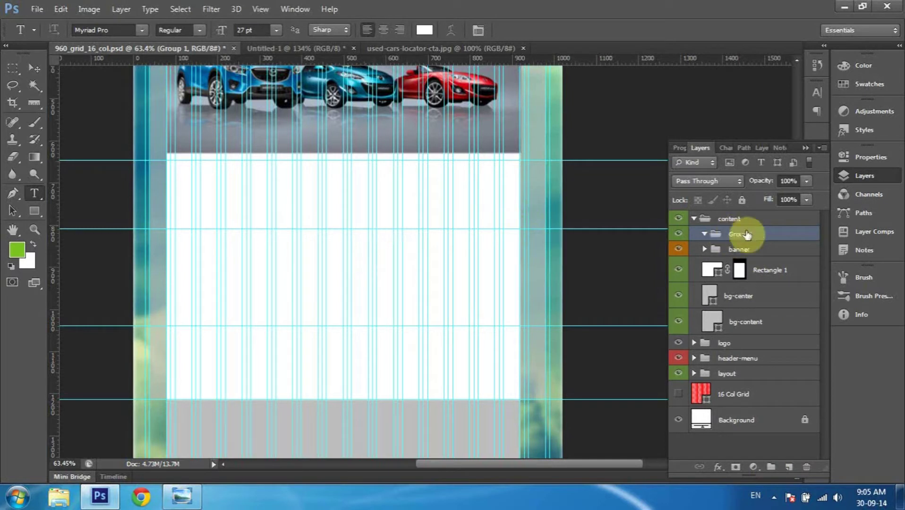
pyautogui.doubleClick(748, 234)
pyautogui.write('main-')
pyautogui.write('content')
pyautogui.press('Return')
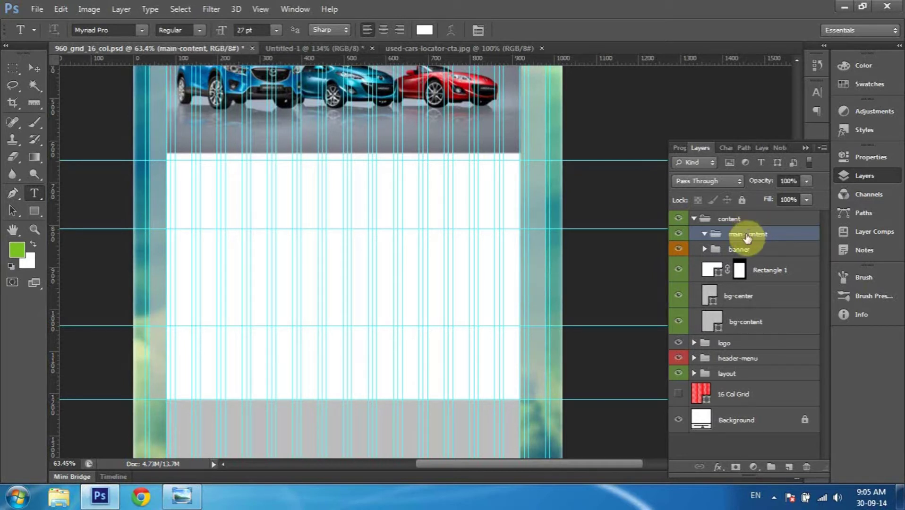
# Rename Rectangle 1 to content and move it into the main-content group.
pyautogui.click(679, 270)
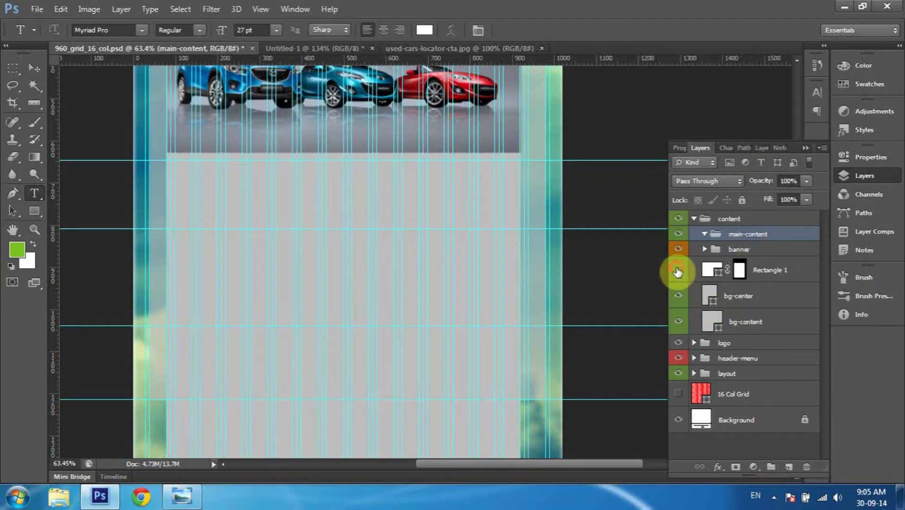
pyautogui.click(779, 273)
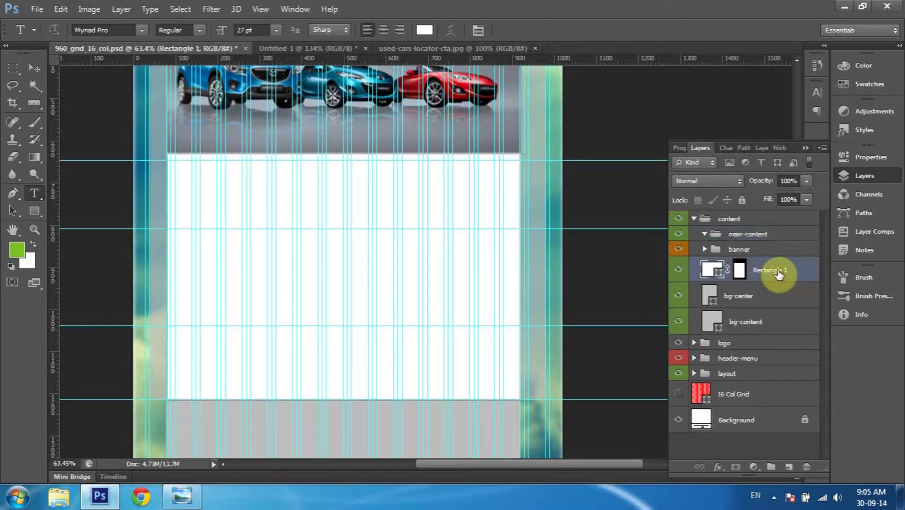
pyautogui.doubleClick(779, 271)
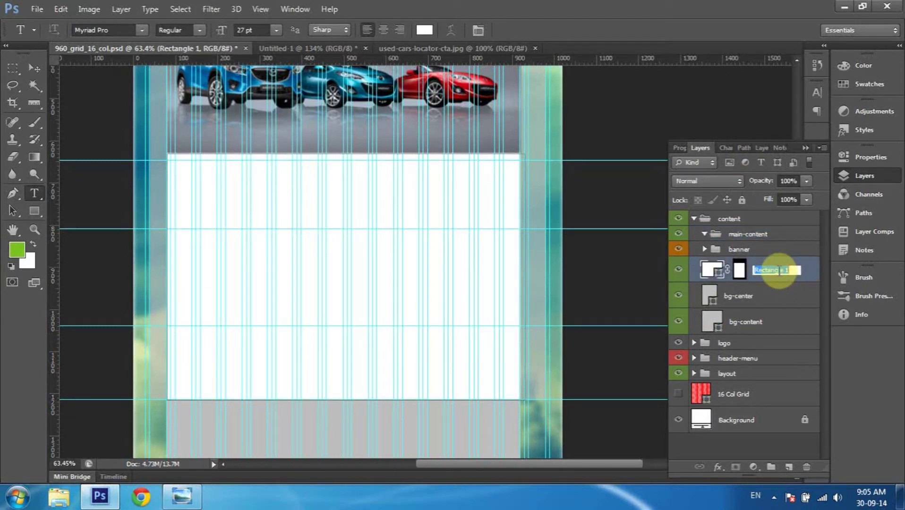
pyautogui.write('content')
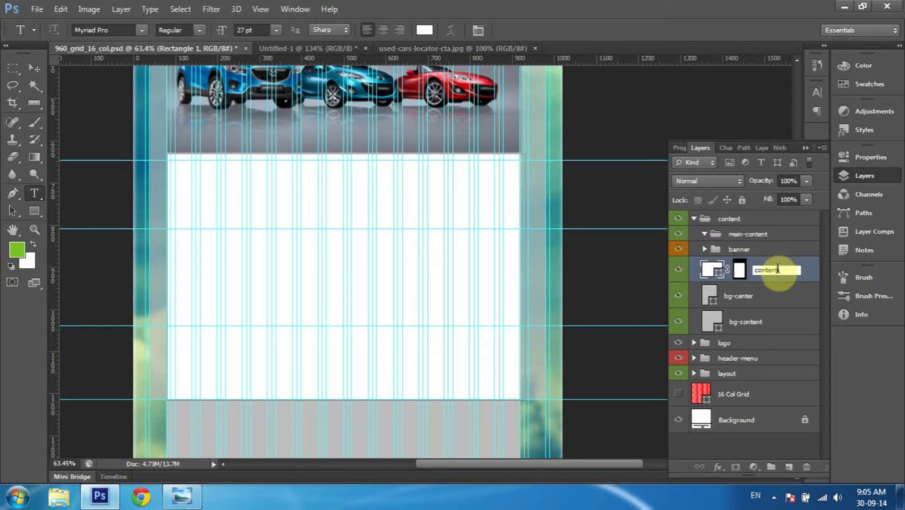
pyautogui.press('Return')
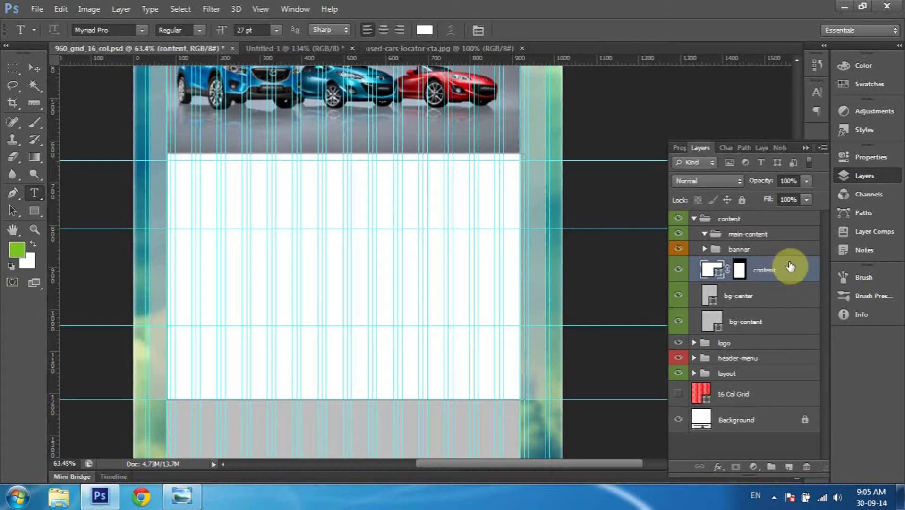
pyautogui.moveTo(784, 269); pyautogui.dragTo(683, 239)
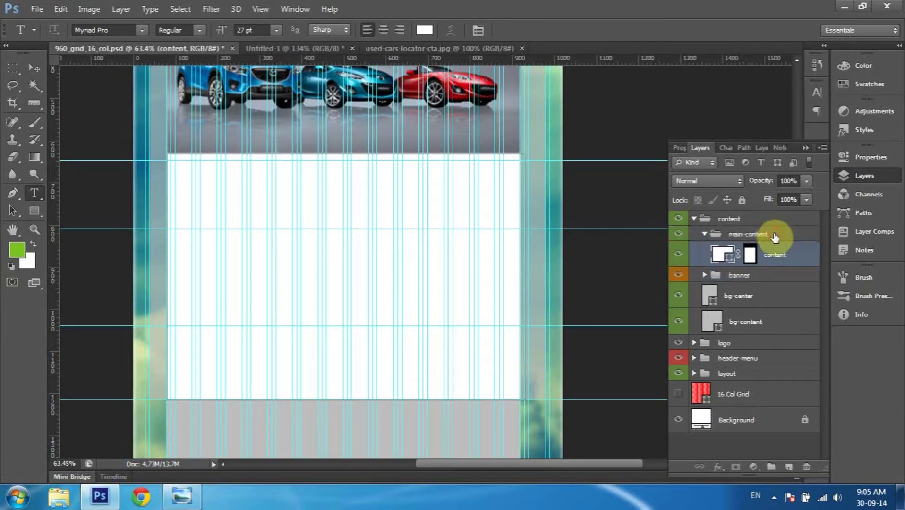
# Give the main-content group a blue label.
pyautogui.click(679, 233)
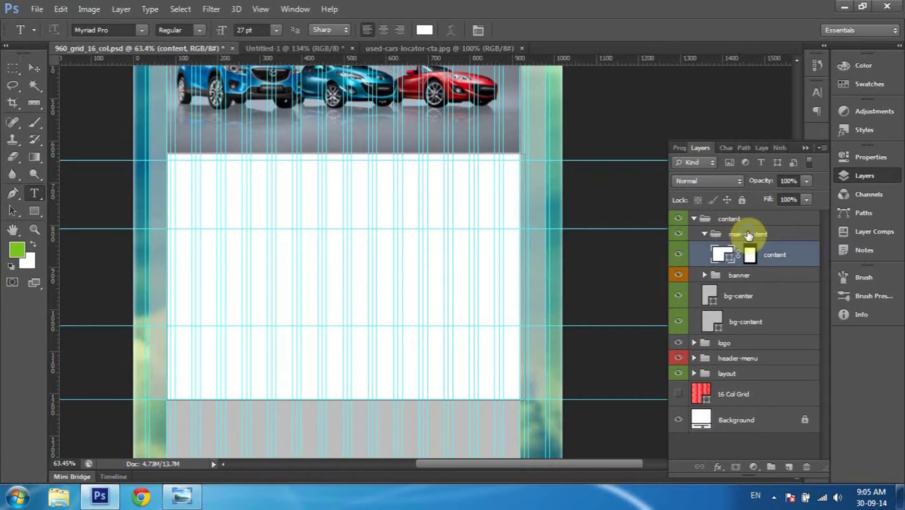
pyautogui.rightClick(749, 235)
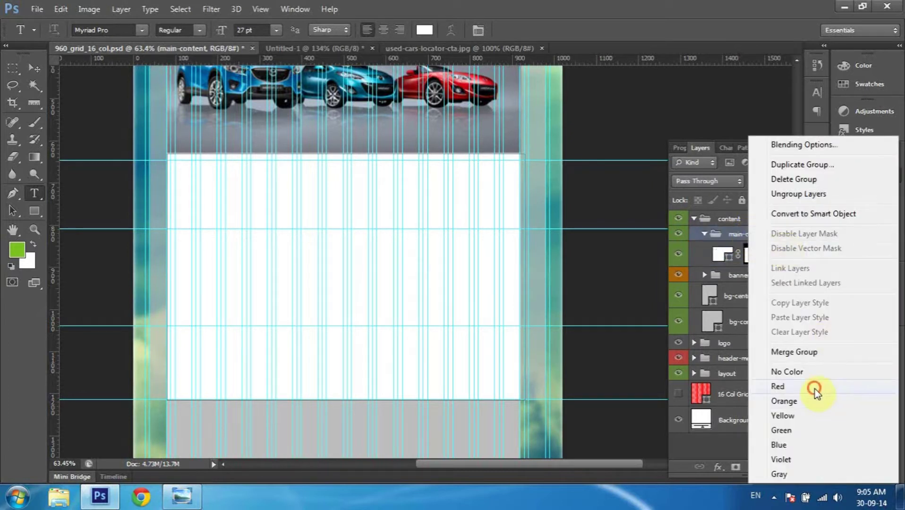
pyautogui.click(804, 444)
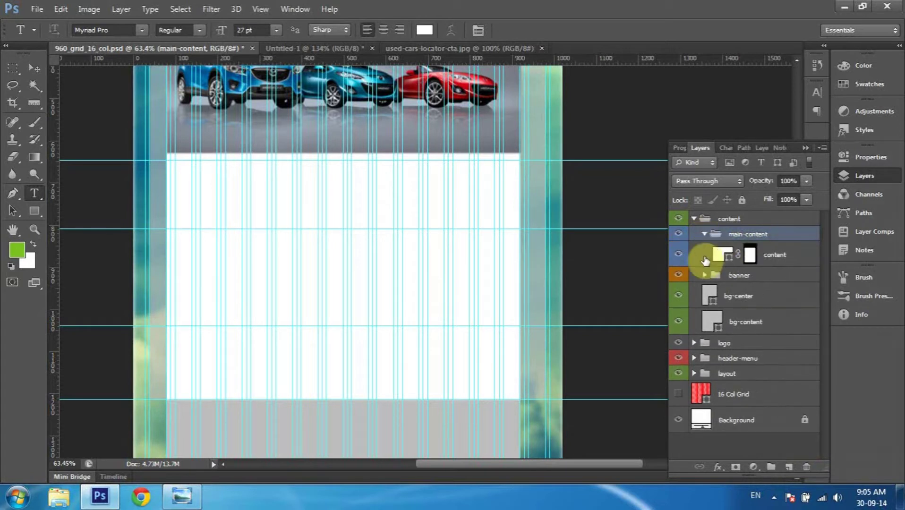
pyautogui.click(680, 255)
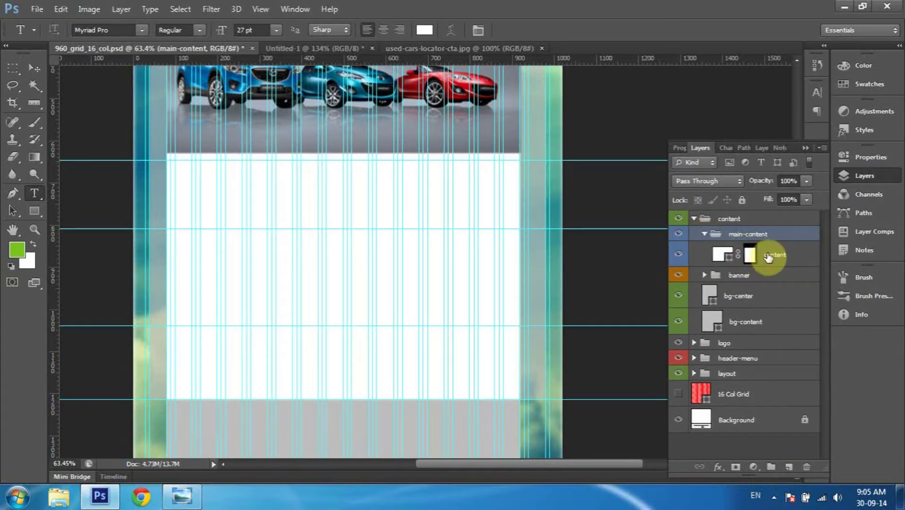
pyautogui.click(769, 256)
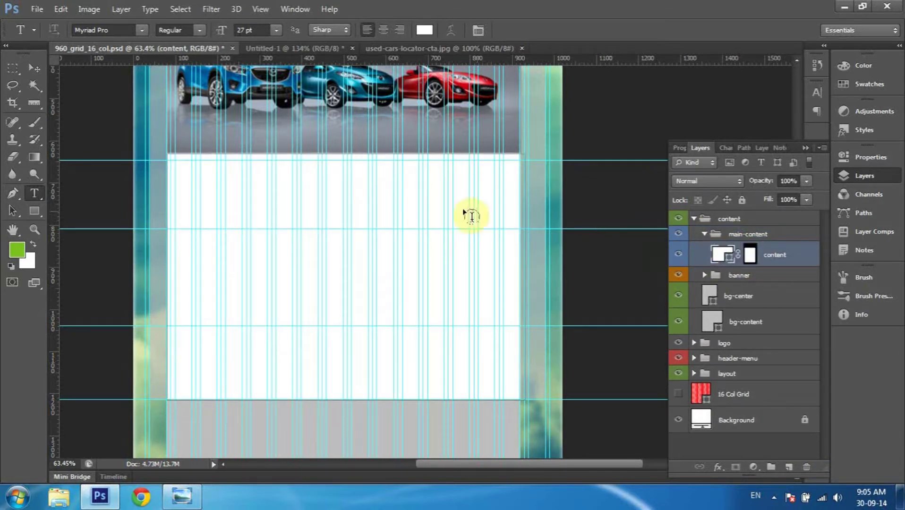
pyautogui.click(748, 236)
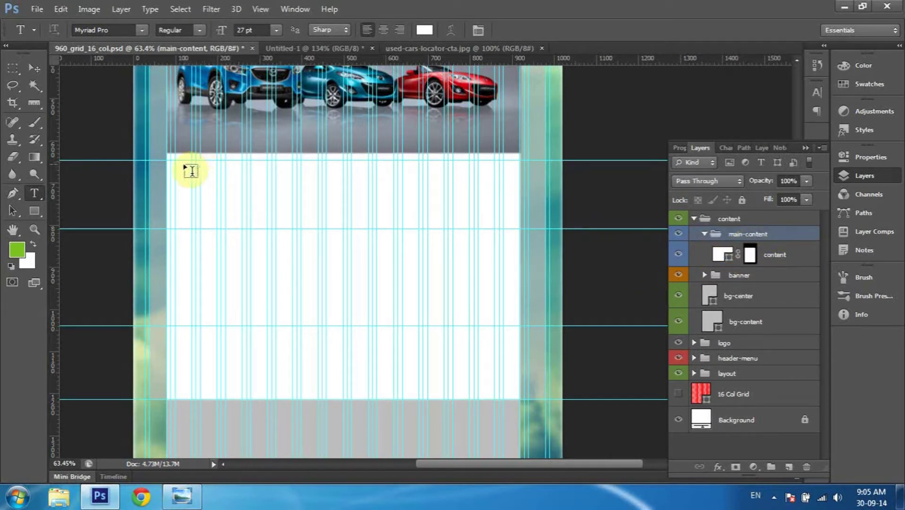
pyautogui.moveTo(176, 162); pyautogui.dragTo(293, 254)
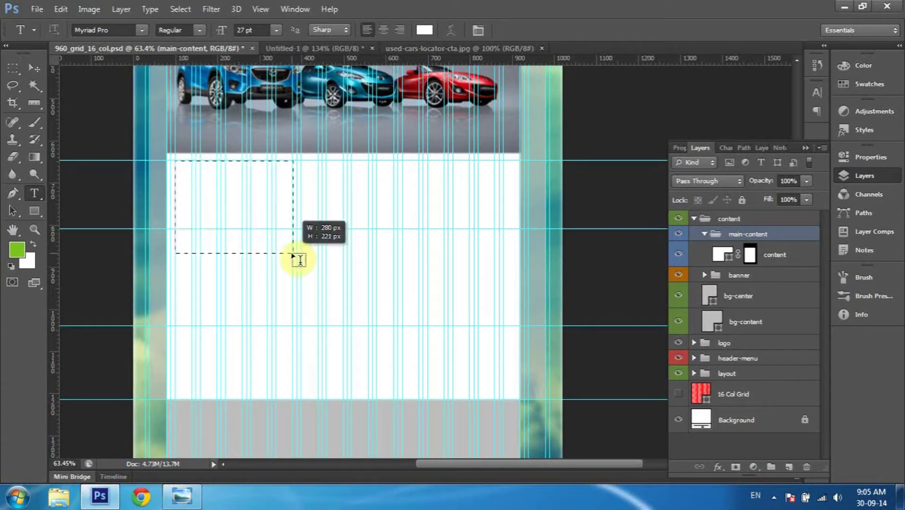
pyautogui.moveTo(293, 256); pyautogui.dragTo(293, 279)
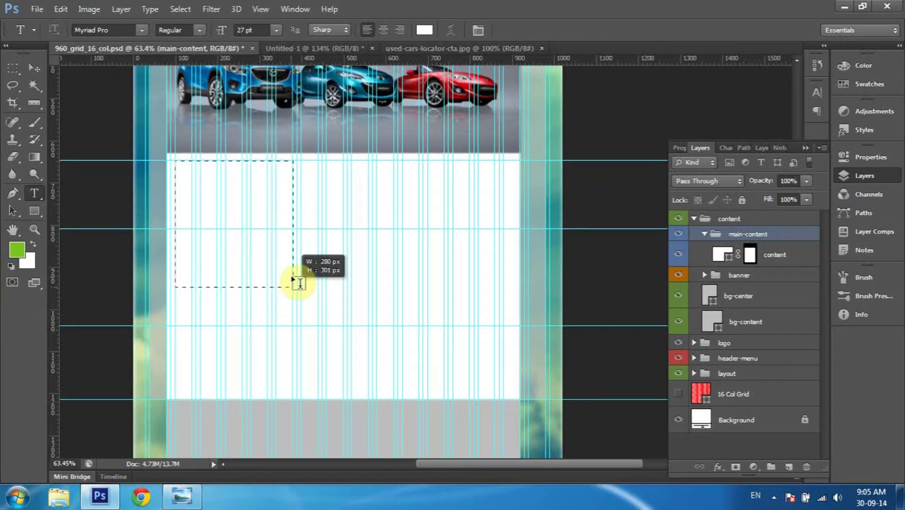
pyautogui.moveTo(293, 280); pyautogui.dragTo(233, 200)
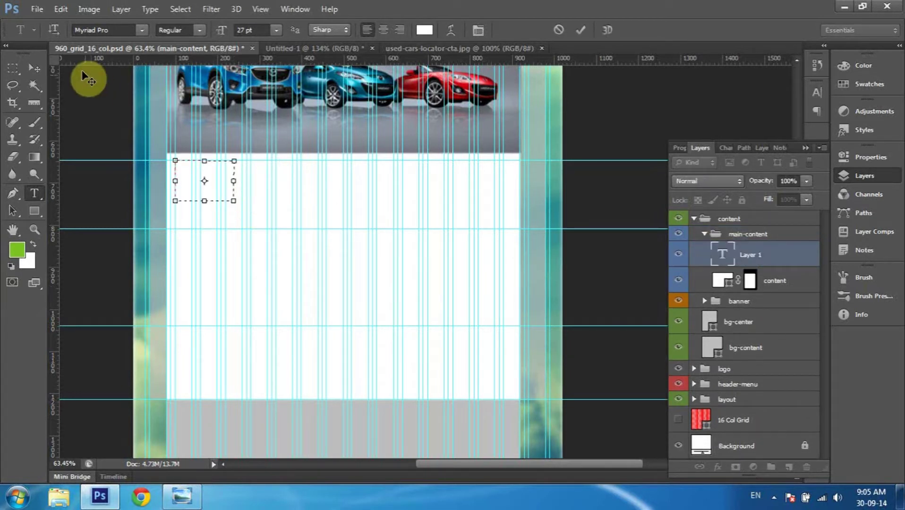
pyautogui.click(37, 67)
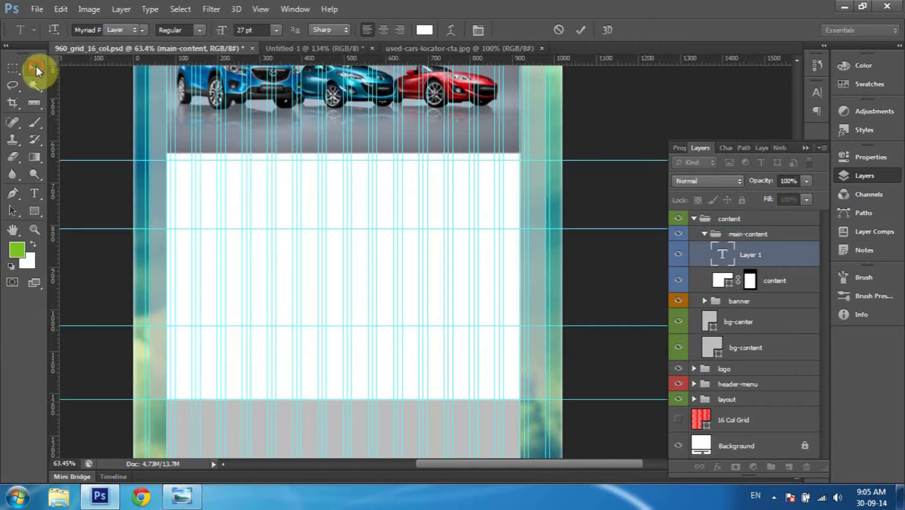
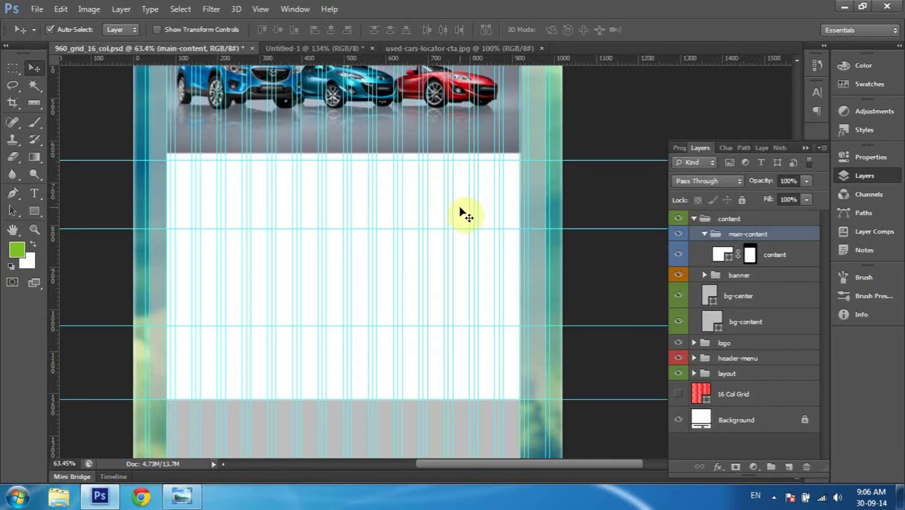
# Select the content layer and check which layers lie under the white content area, toggling guides.
pyautogui.click(515, 204)
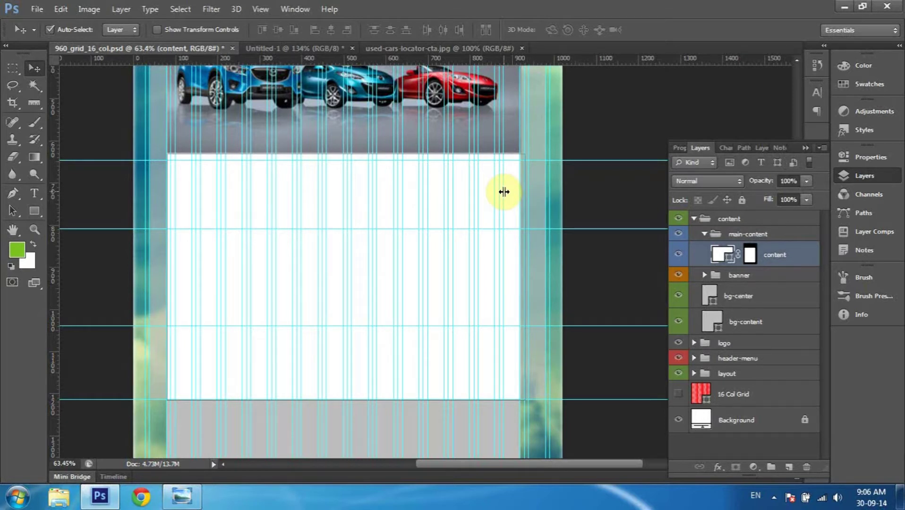
pyautogui.hotkey('ctrl', ';')
pyautogui.scroll(-1, 512, 186)
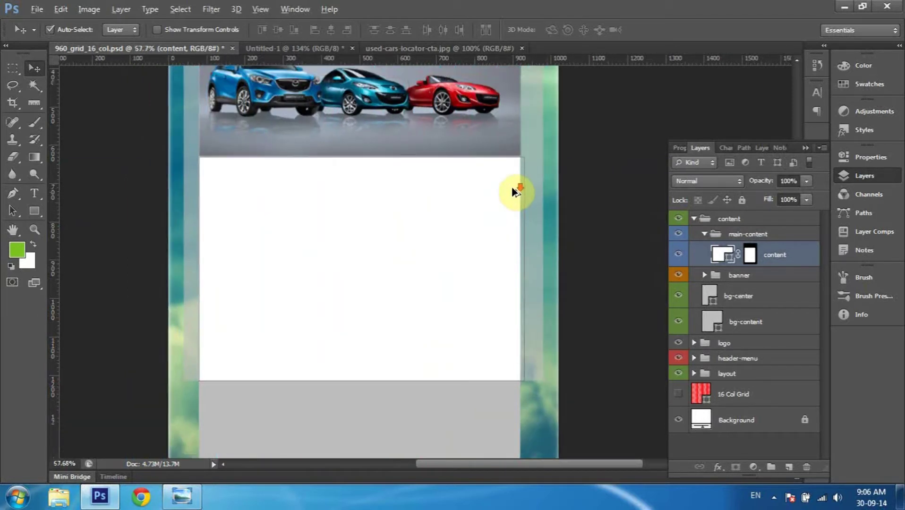
pyautogui.scroll(-2, 512, 186)
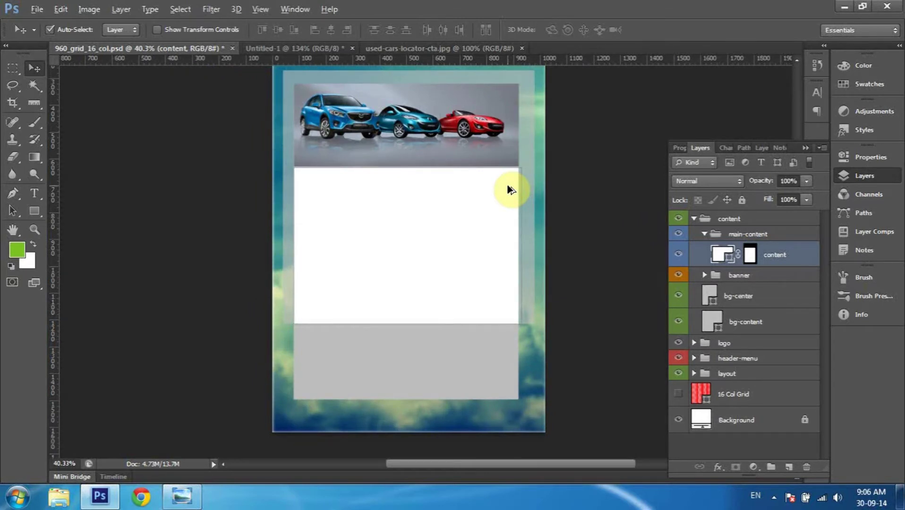
pyautogui.scroll(1, 507, 184)
pyautogui.scroll(2, 507, 184)
pyautogui.click(458, 218)
pyautogui.scroll(1, 459, 220)
pyautogui.scroll(1, 459, 220)
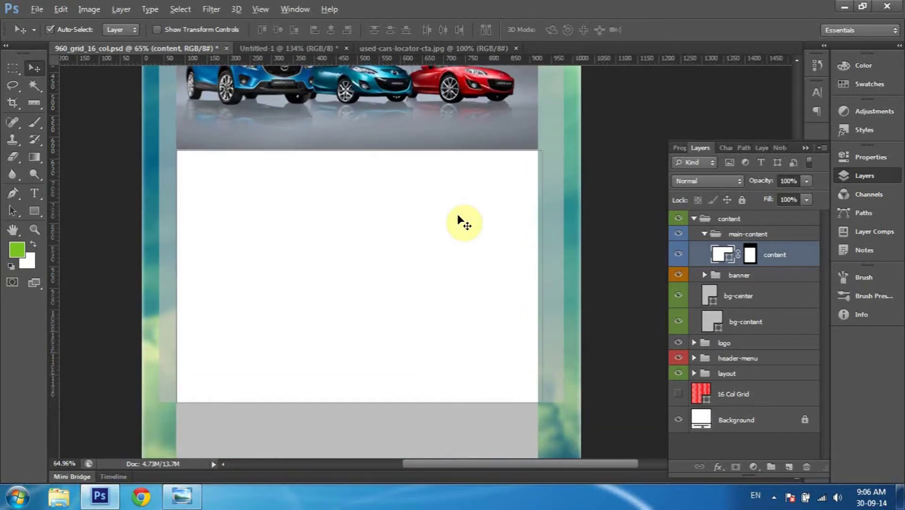
pyautogui.rightClick(457, 216)
pyautogui.click(403, 223)
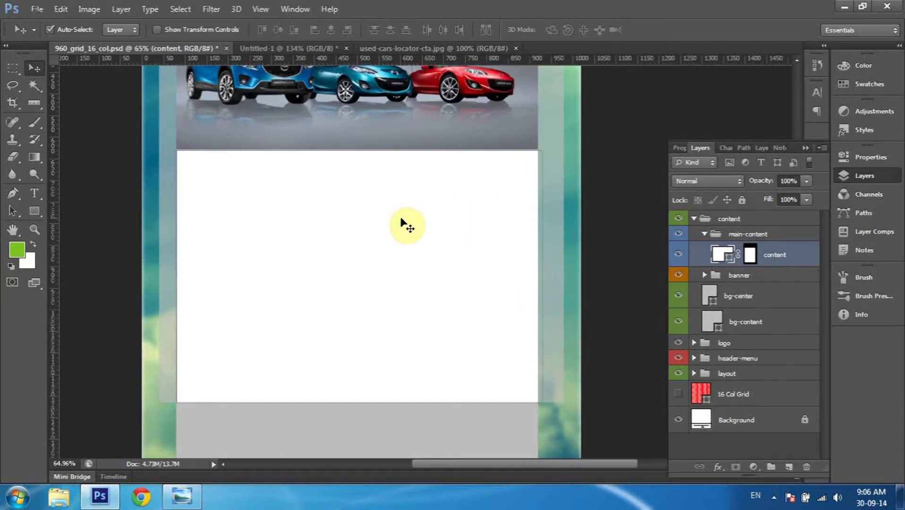
pyautogui.hotkey('ctrl', ';')
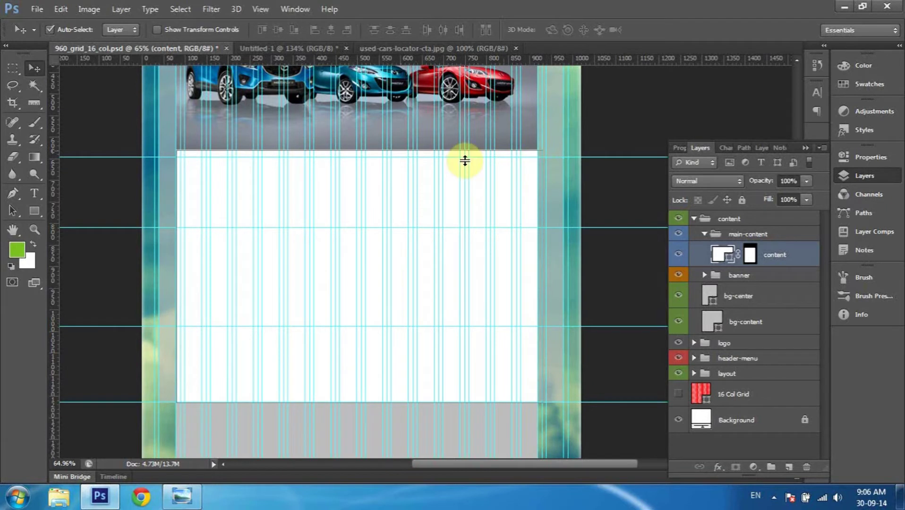
# Start trial text boxes over the content area, then delete the unwanted empty text layers.
pyautogui.click(36, 198)
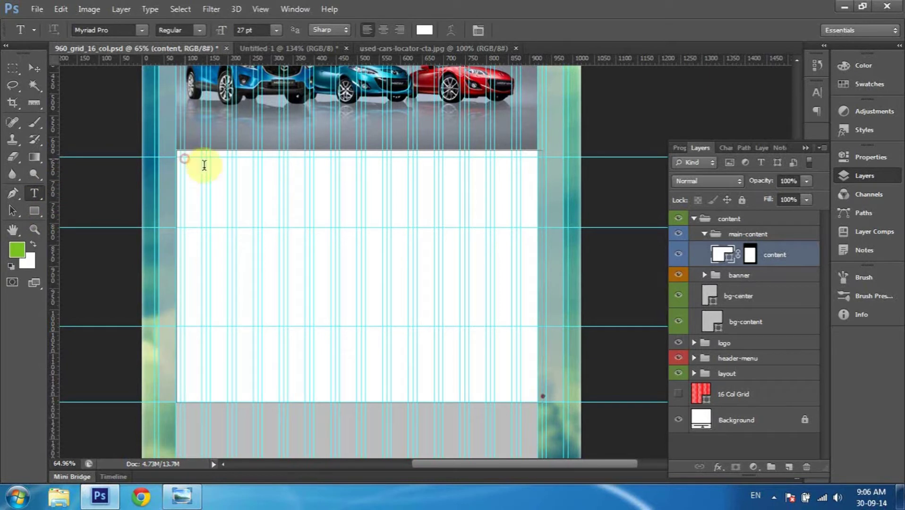
pyautogui.click(241, 185)
pyautogui.click(764, 254)
pyautogui.moveTo(764, 254); pyautogui.dragTo(807, 467)
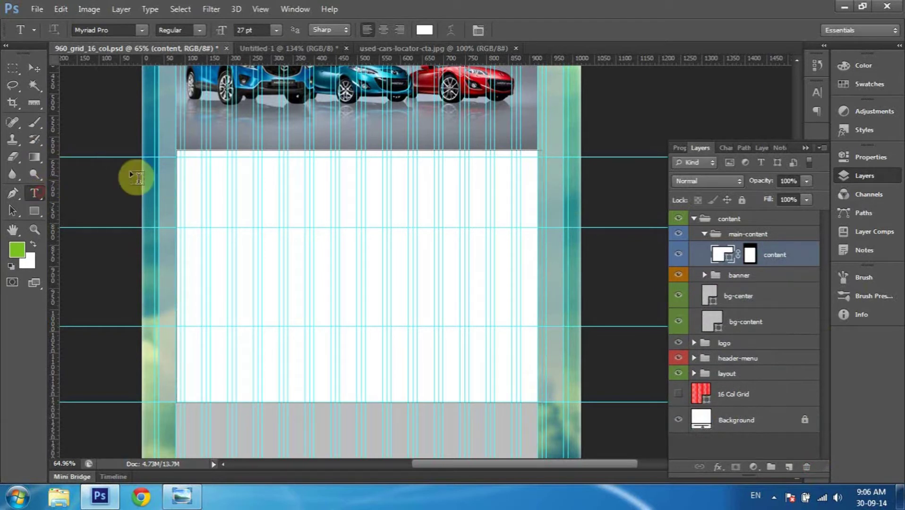
pyautogui.click(222, 187)
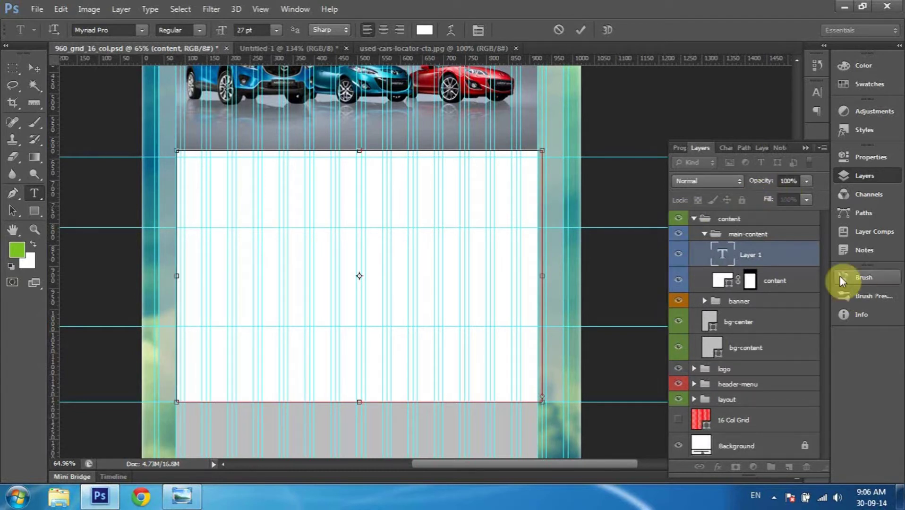
pyautogui.moveTo(785, 255); pyautogui.dragTo(808, 449)
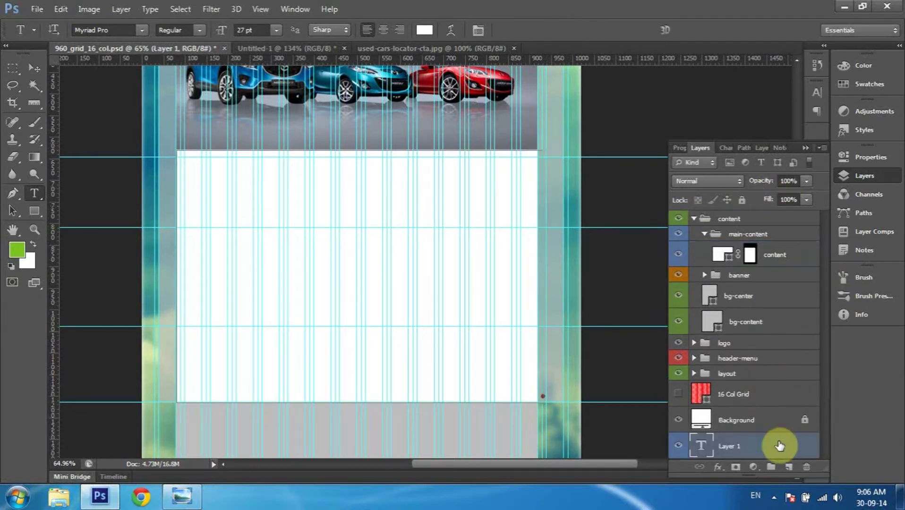
pyautogui.moveTo(792, 444); pyautogui.dragTo(807, 467)
# Operate the screen recorder from the notification area and hide its window.
pyautogui.click(785, 245)
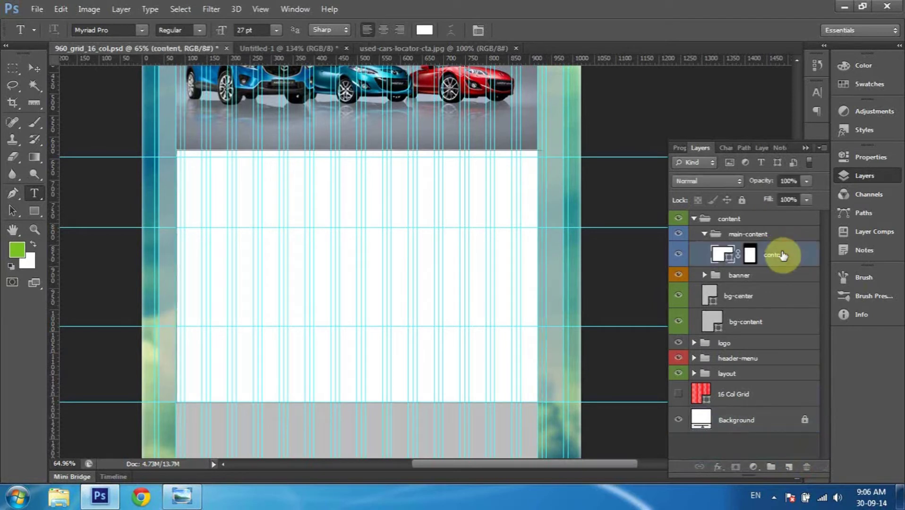
pyautogui.click(774, 497)
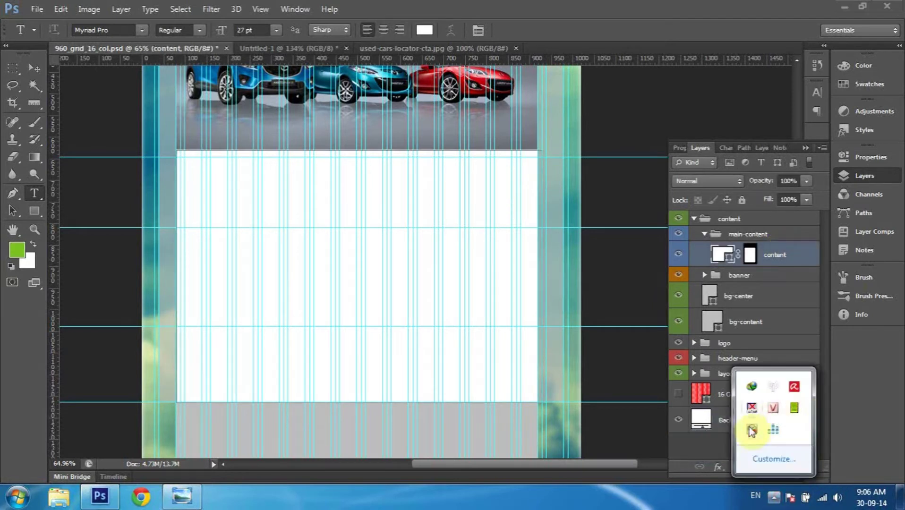
pyautogui.click(752, 429)
pyautogui.click(430, 153)
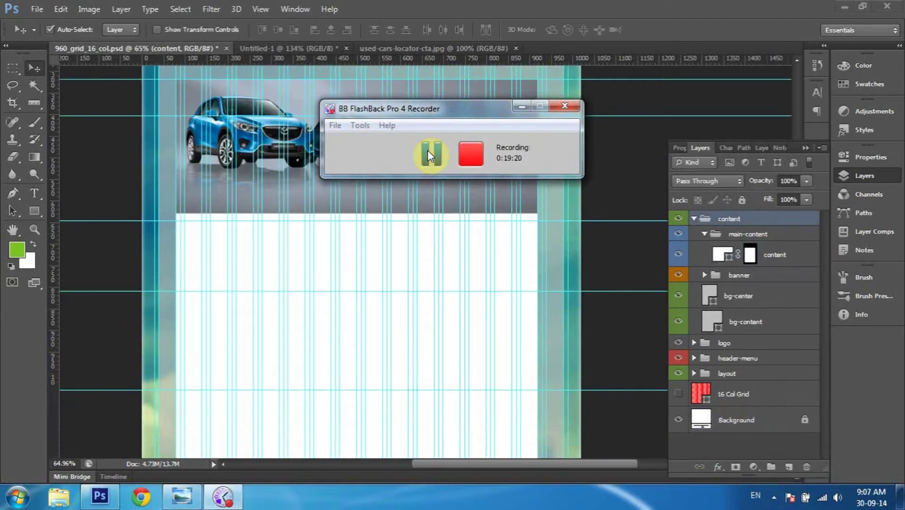
pyautogui.click(522, 107)
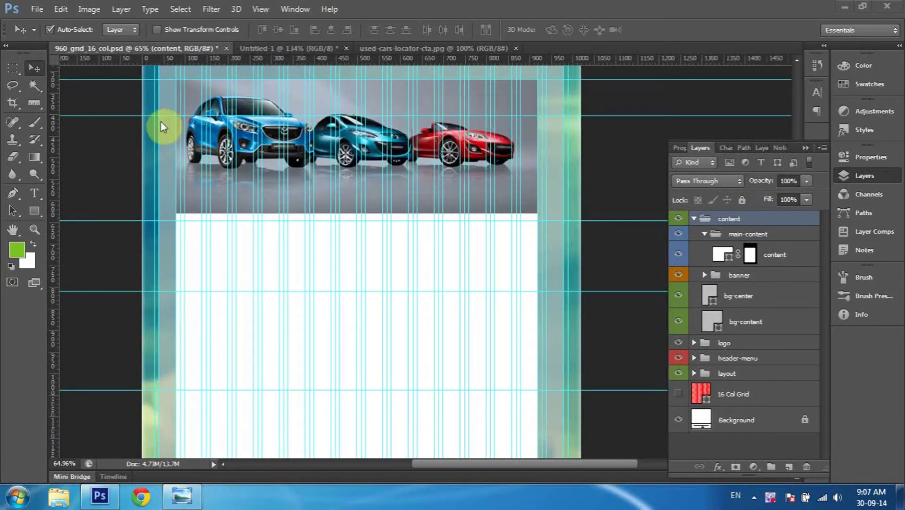
# Draw a paragraph text box, move it into the content area's top-left, and select its text.
pyautogui.click(35, 196)
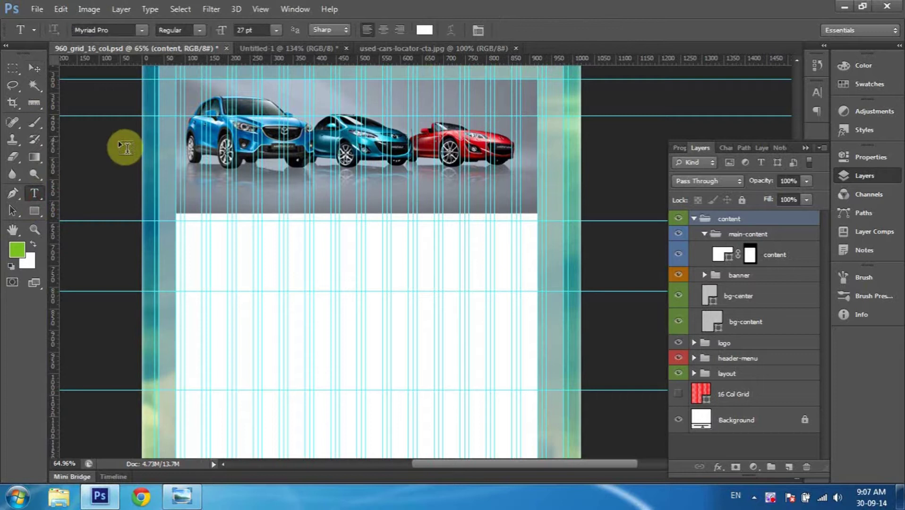
pyautogui.moveTo(118, 172); pyautogui.dragTo(322, 291)
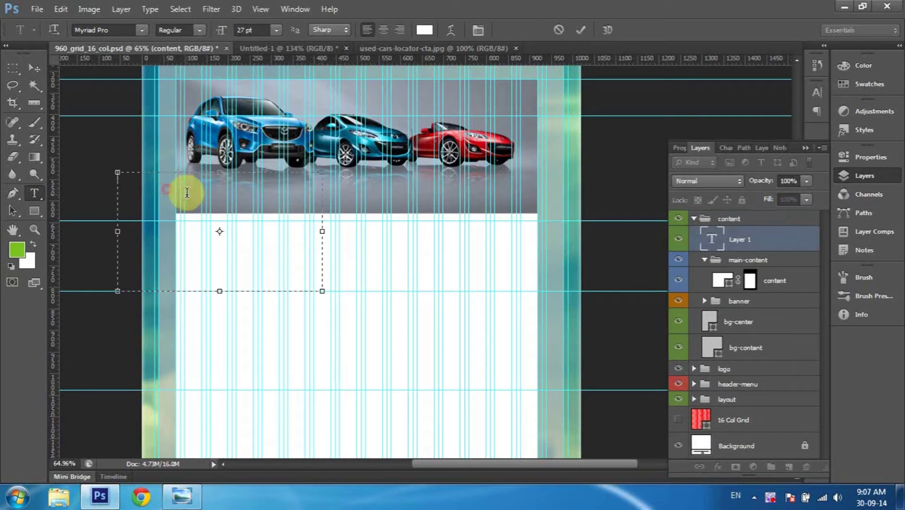
pyautogui.moveTo(165, 203); pyautogui.dragTo(232, 254)
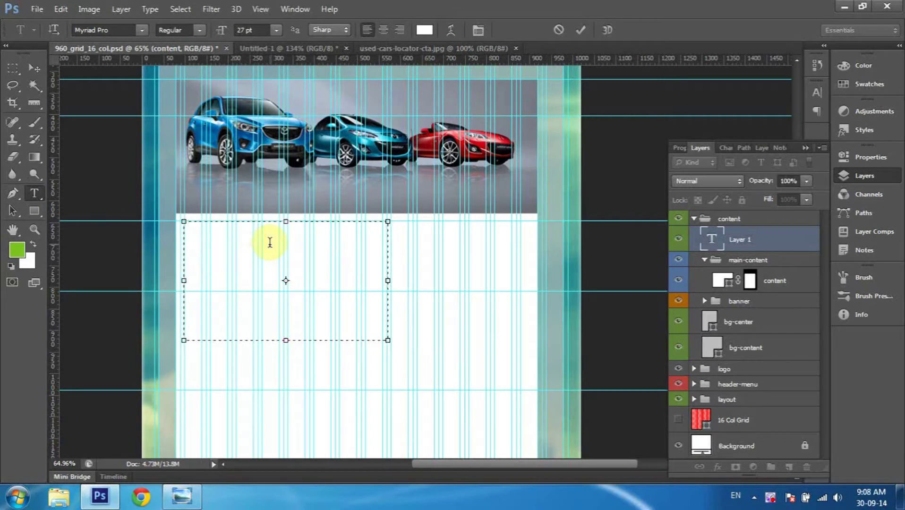
pyautogui.hotkey('alt', 'Tab')
pyautogui.hotkey('alt', 'Tab')
pyautogui.scroll(-2, 276, 241)
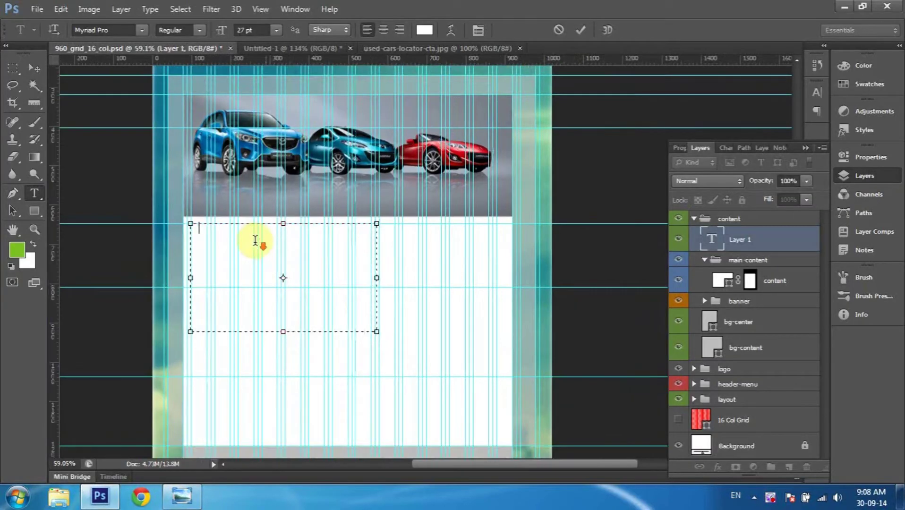
pyautogui.scroll(-2, 255, 245)
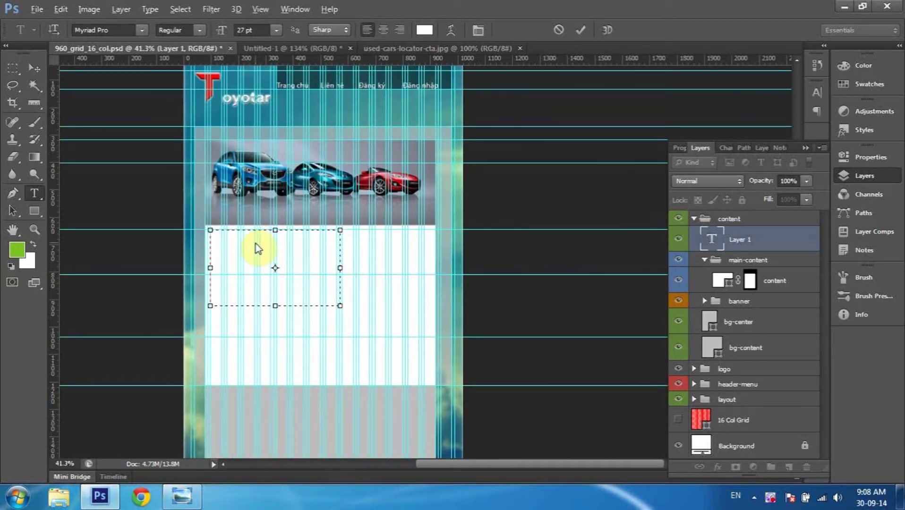
pyautogui.hotkey('ctrl', 'a')
pyautogui.click(244, 239)
# Set the selected text's colour to black.
pyautogui.hotkey('ctrl', 'a')
pyautogui.click(427, 32)
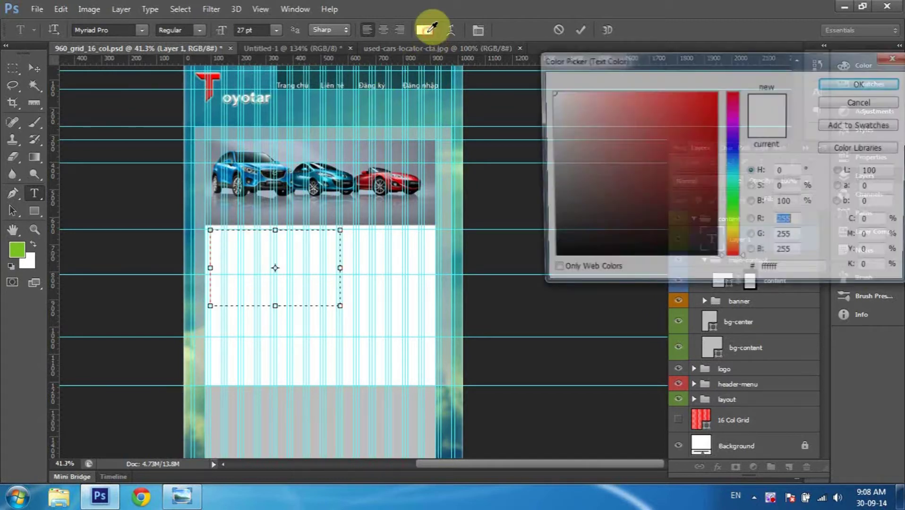
pyautogui.moveTo(606, 192); pyautogui.dragTo(521, 269)
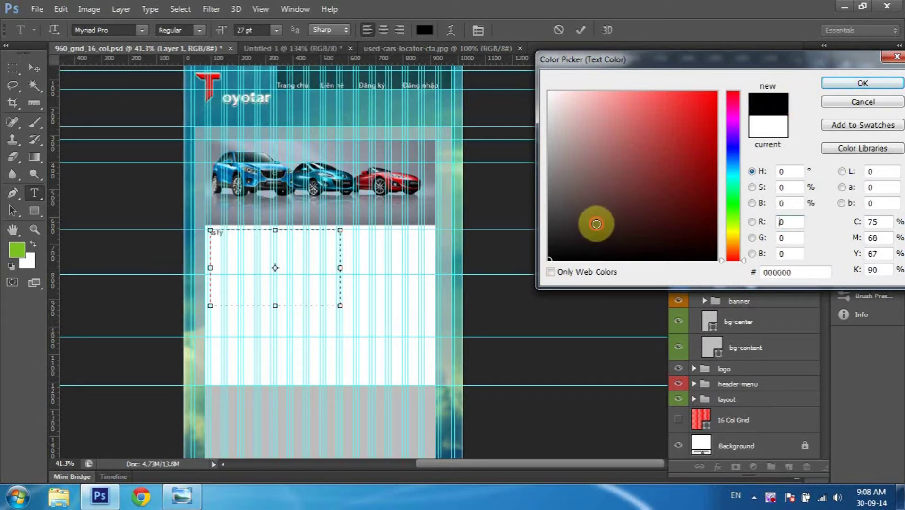
pyautogui.click(859, 84)
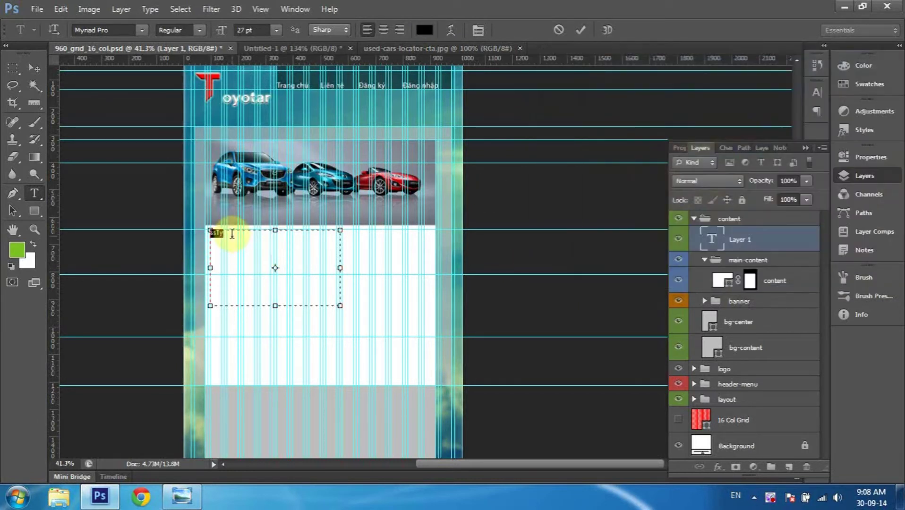
# Change the text's font style to Myriad Pro Bold Condensed.
pyautogui.moveTo(229, 234); pyautogui.dragTo(206, 233)
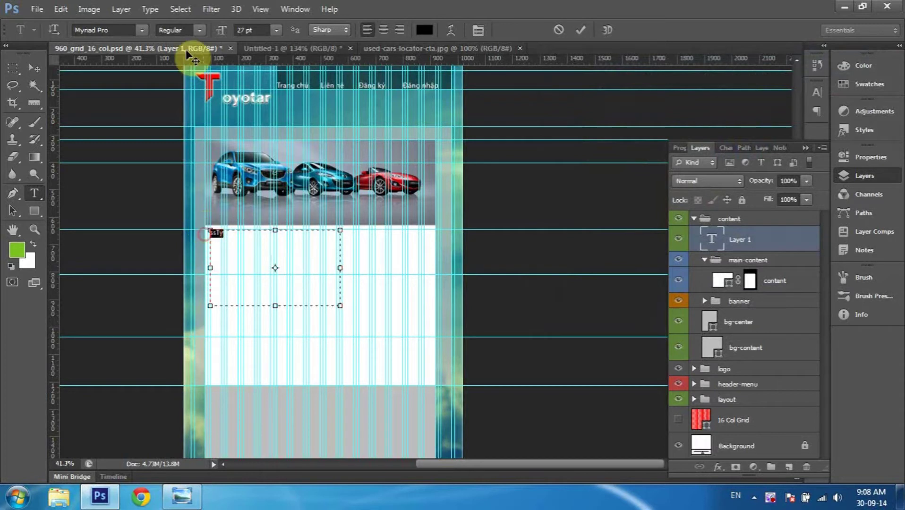
pyautogui.click(200, 30)
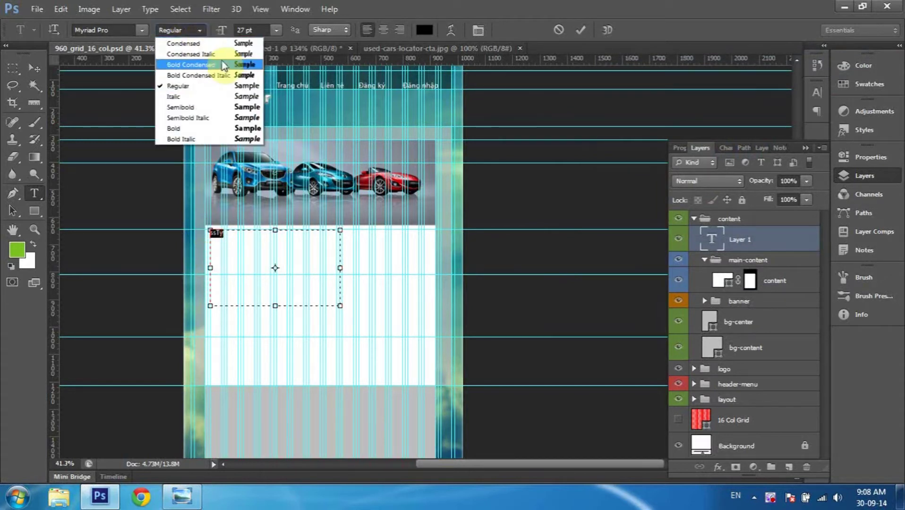
pyautogui.click(194, 64)
pyautogui.moveTo(233, 234); pyautogui.dragTo(204, 235)
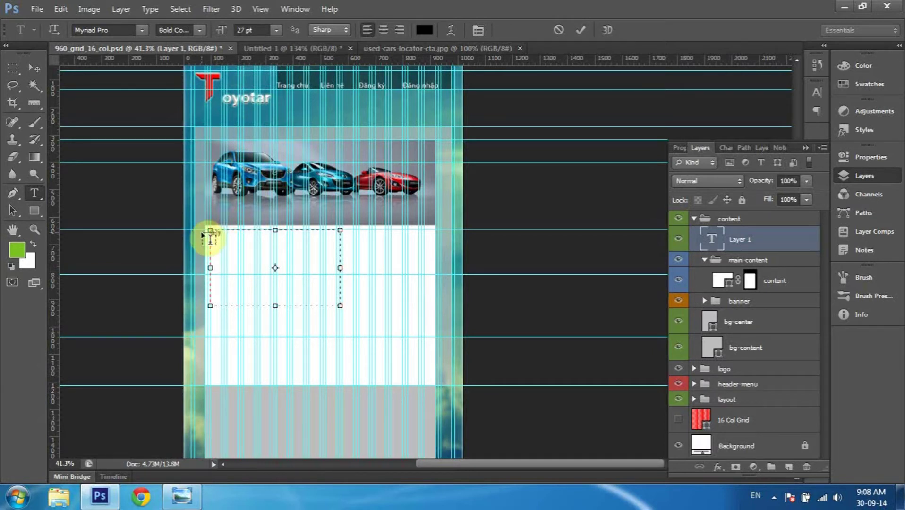
pyautogui.press('ctrl')
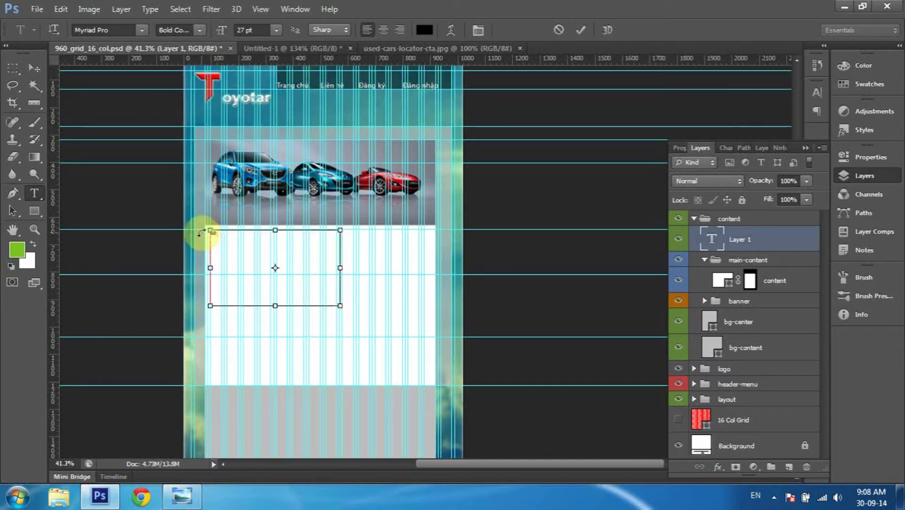
# Set the font size to 60 pt, type the heading 'Model Toyotar 3.0V', and select it.
pyautogui.moveTo(223, 29)
pyautogui.mouseDown()
pyautogui.moveTo(246, 26)
pyautogui.moveTo(219, 33)
pyautogui.mouseUp()
pyautogui.click(216, 238)
pyautogui.write('Ye')
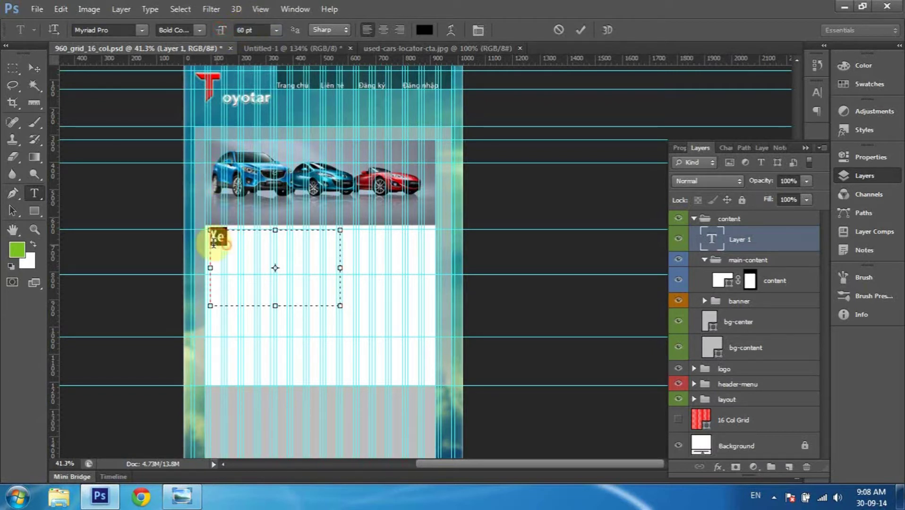
pyautogui.click(214, 242)
pyautogui.write('Model T')
pyautogui.write('oyo')
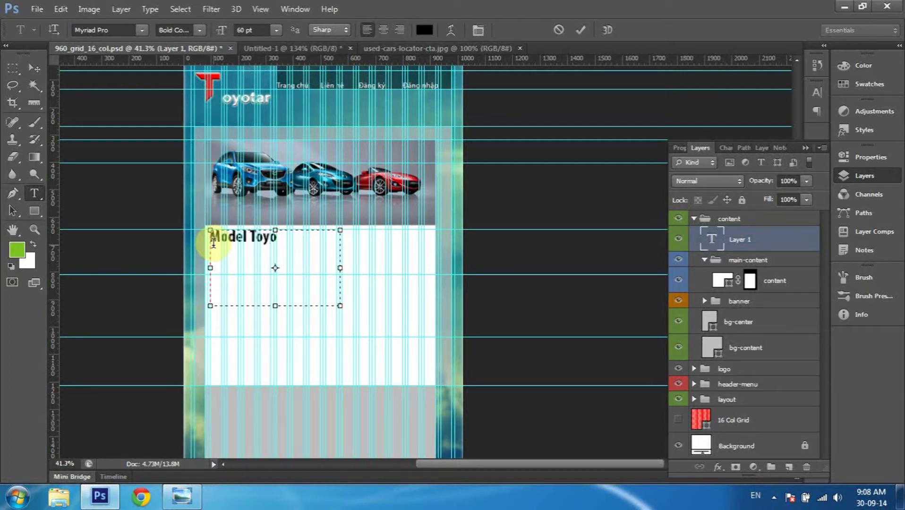
pyautogui.write('tar')
pyautogui.write(' 3.0V')
pyautogui.press('ctrl')
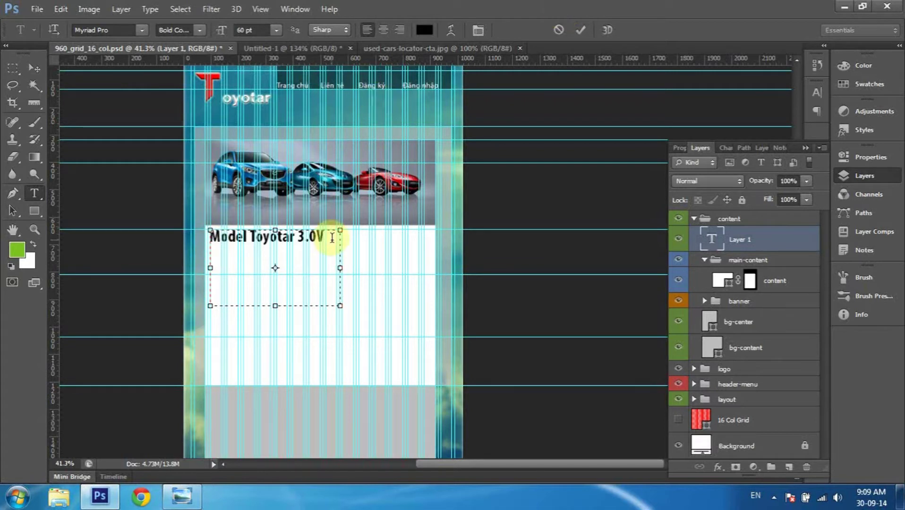
pyautogui.moveTo(332, 237); pyautogui.dragTo(210, 241)
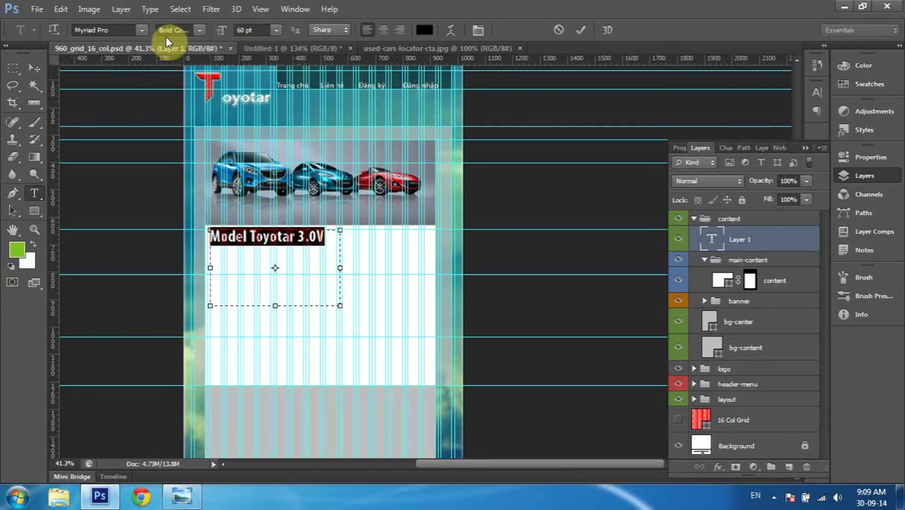
# Preview several fonts on the heading and choose Nhatrang.
pyautogui.click(123, 29)
pyautogui.press('Down')
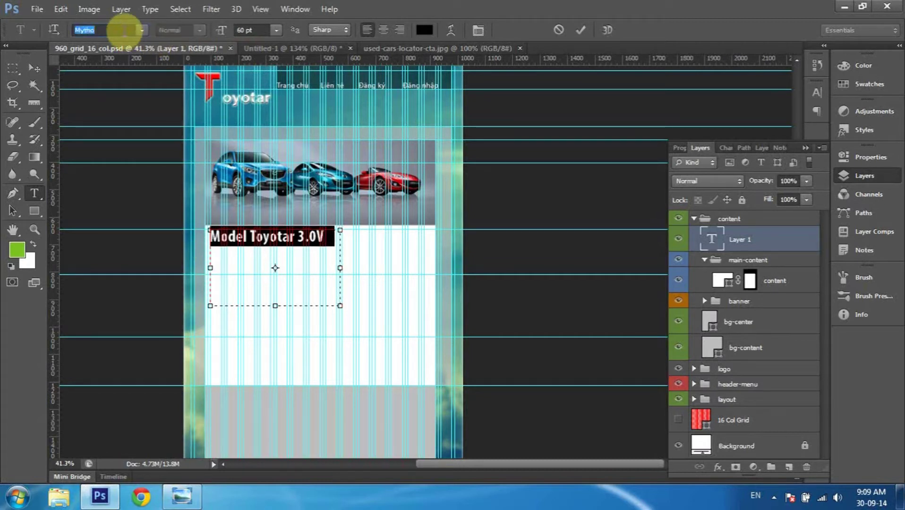
pyautogui.press('Down')
pyautogui.press('Down')
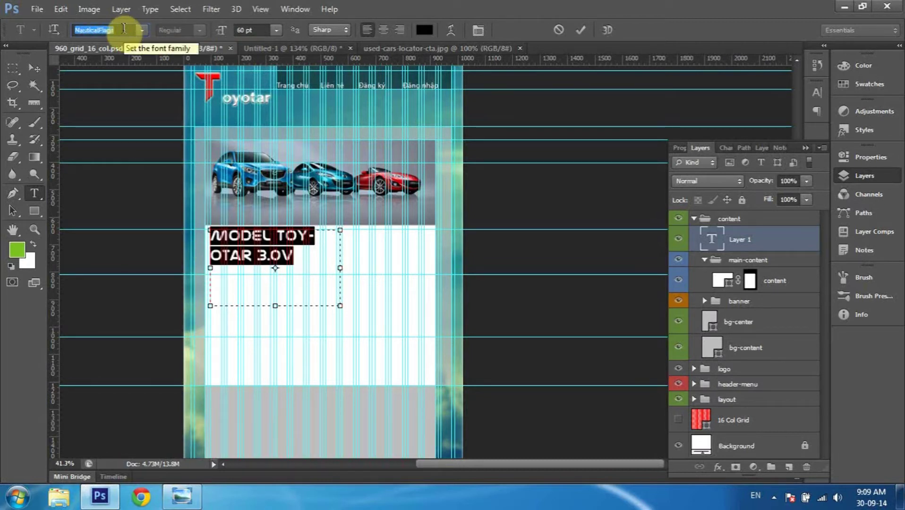
pyautogui.press('Down')
pyautogui.press('Down')
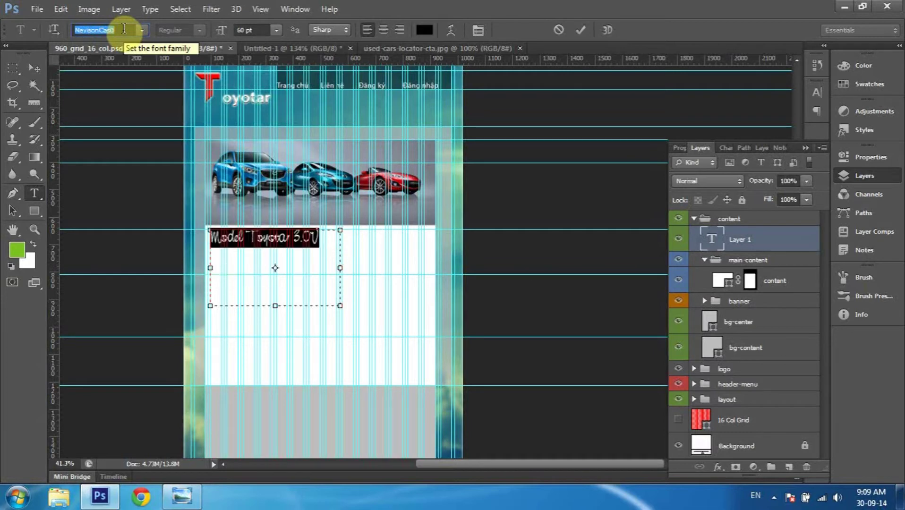
pyautogui.press('Down')
pyautogui.click(142, 30)
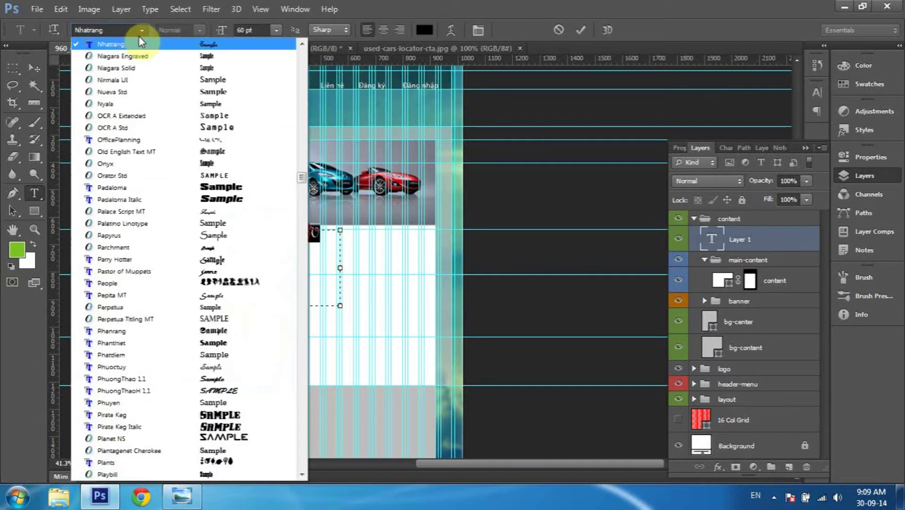
pyautogui.click(142, 44)
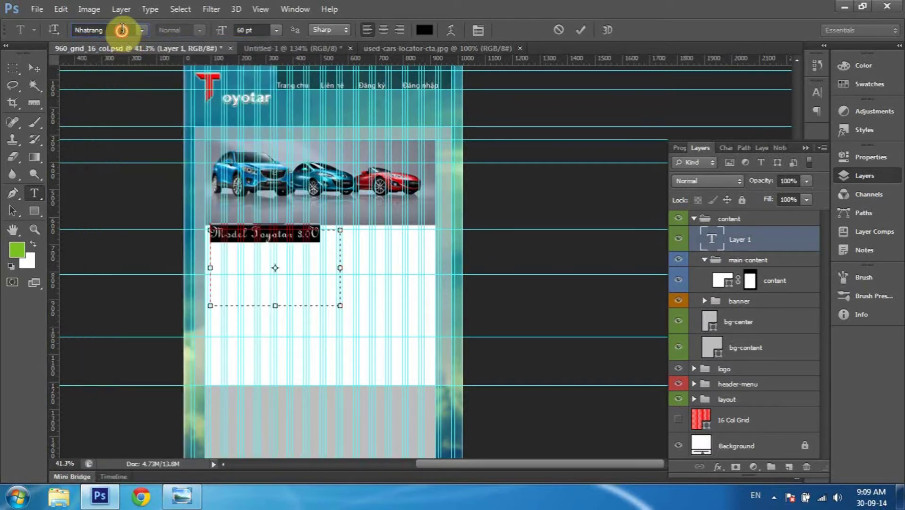
pyautogui.click(141, 30)
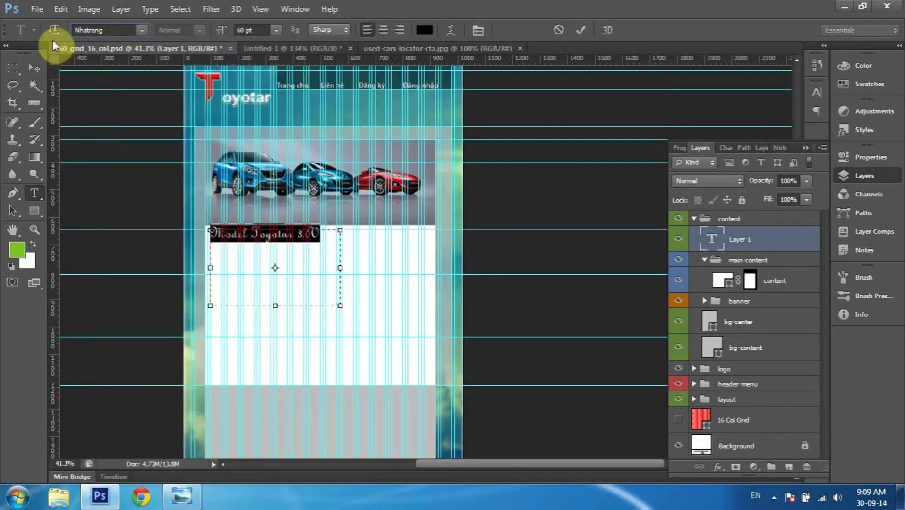
pyautogui.click(304, 267)
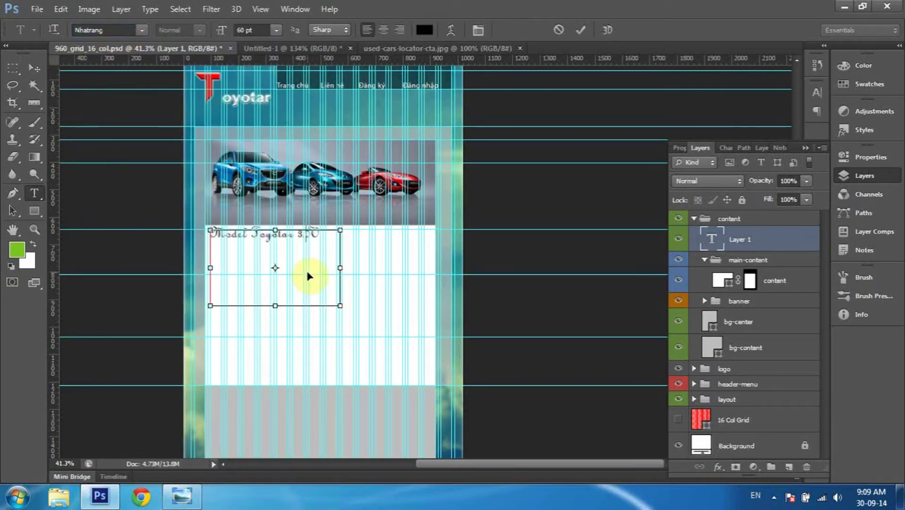
# Try other fonts such as Magneto by typing names into the font family field.
pyautogui.click(108, 30)
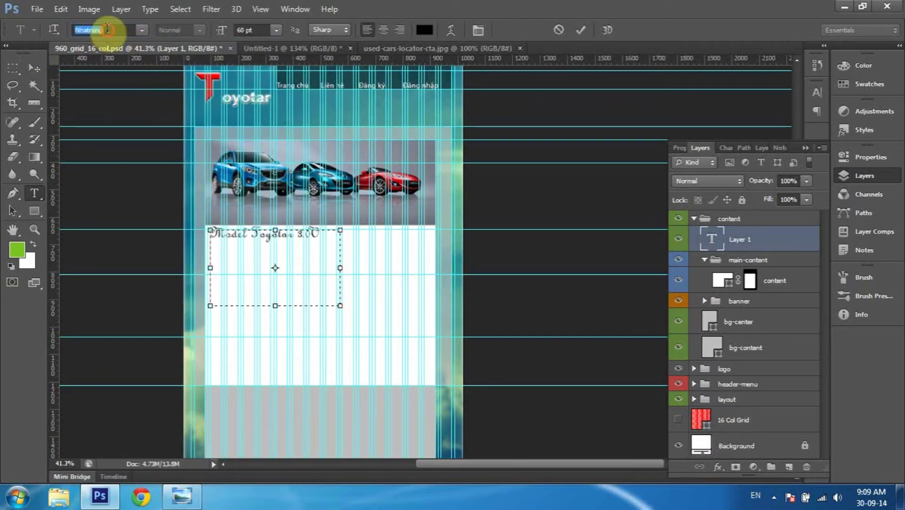
pyautogui.press('Up')
pyautogui.write('M')
pyautogui.write('a')
pyautogui.press('BackSpace')
pyautogui.press('BackSpace')
pyautogui.write('ot')
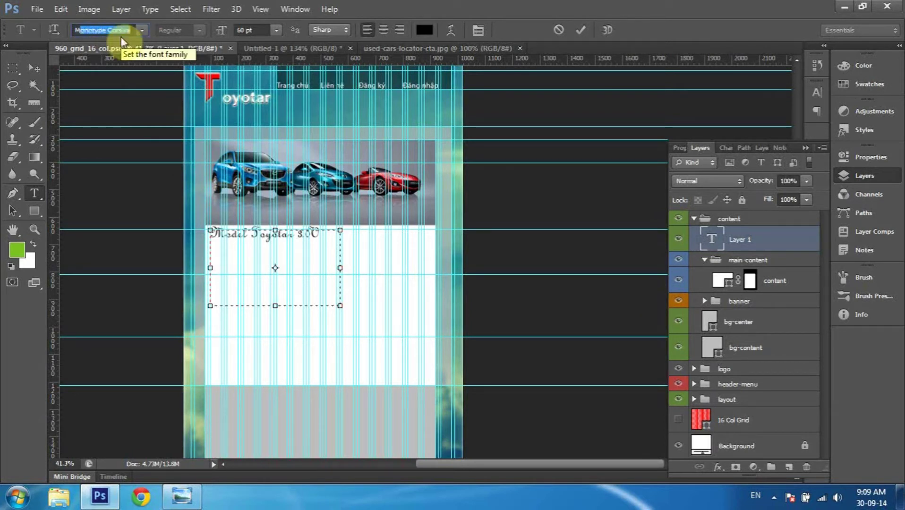
pyautogui.write('agneto')
pyautogui.press('Down')
pyautogui.press('Up')
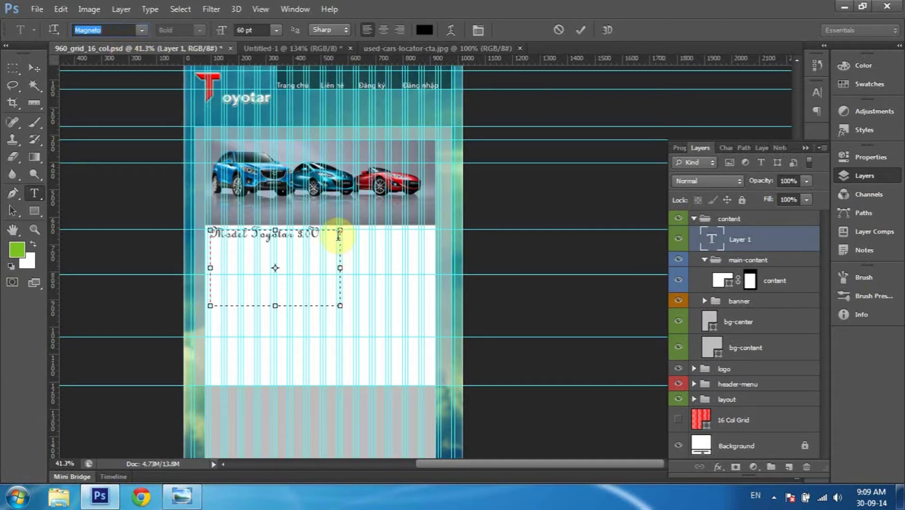
# Browse the full font list without choosing, then select and commit the heading text.
pyautogui.click(142, 31)
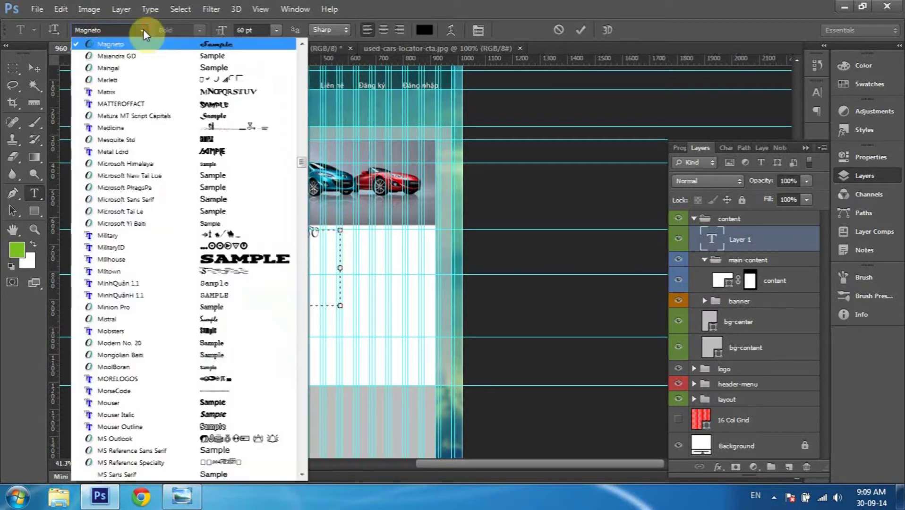
pyautogui.scroll(5, 172, 74)
pyautogui.scroll(5, 172, 75)
pyautogui.scroll(5, 276, 111)
pyautogui.moveTo(302, 129)
pyautogui.mouseDown()
pyautogui.moveTo(299, 55)
pyautogui.moveTo(314, 56)
pyautogui.mouseUp()
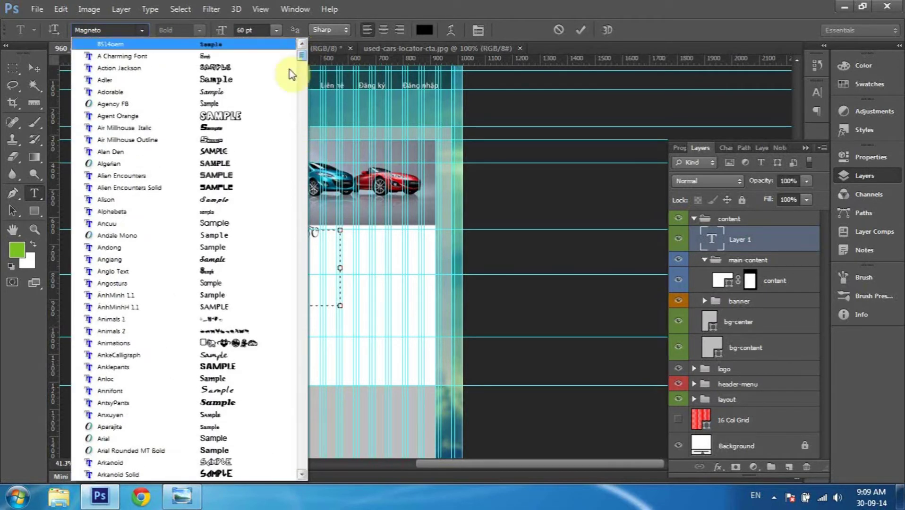
pyautogui.scroll(-3, 236, 245)
pyautogui.scroll(-3, 236, 241)
pyautogui.scroll(-3, 171, 178)
pyautogui.scroll(-3, 178, 173)
pyautogui.scroll(-2, 177, 264)
pyautogui.scroll(-8, 177, 294)
pyautogui.scroll(-6, 177, 295)
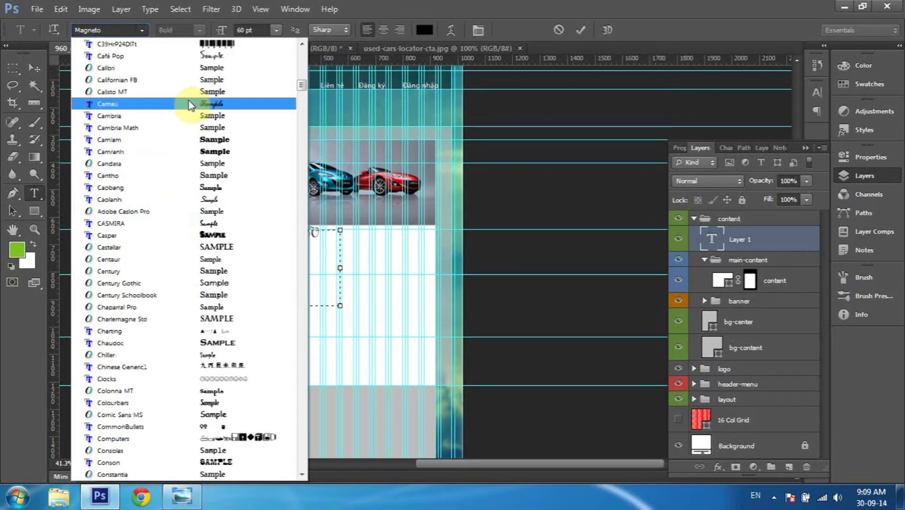
pyautogui.scroll(-4, 175, 350)
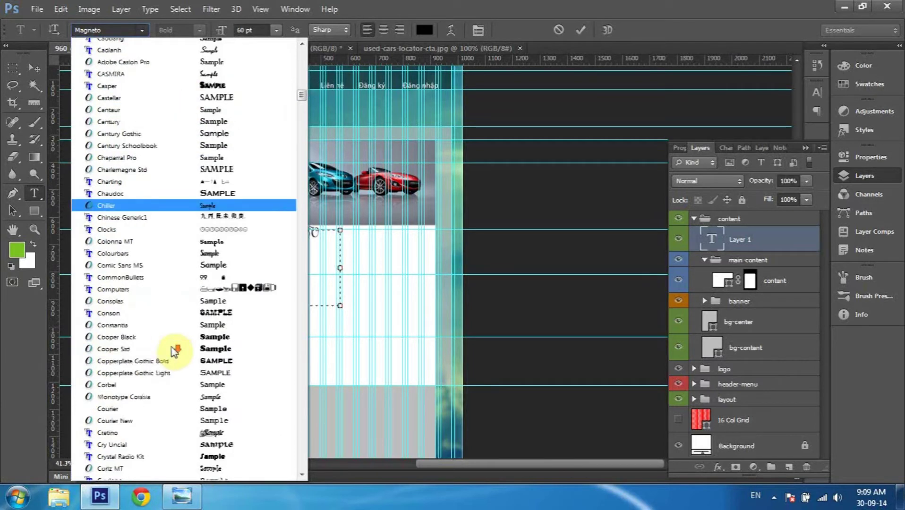
pyautogui.scroll(-6, 189, 302)
pyautogui.scroll(-1, 203, 257)
pyautogui.scroll(-1, 203, 258)
pyautogui.scroll(-4, 208, 253)
pyautogui.scroll(-4, 210, 250)
pyautogui.scroll(-1, 211, 236)
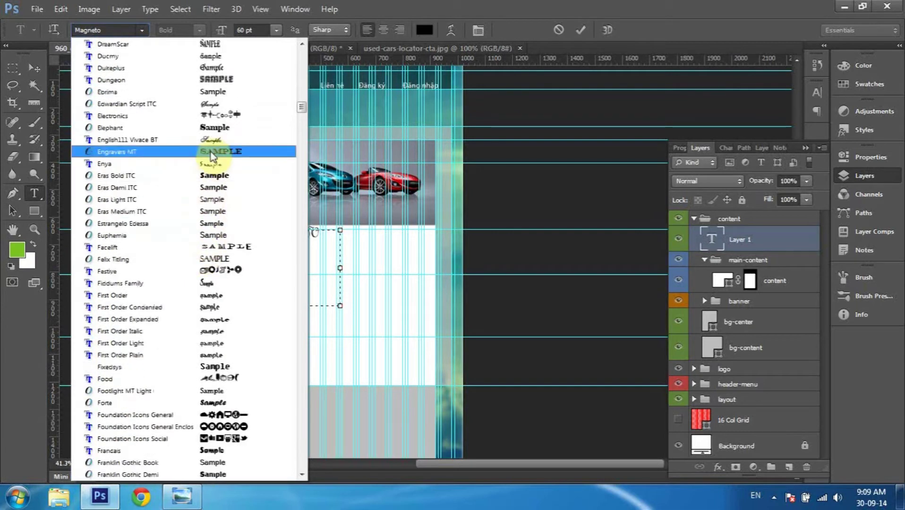
pyautogui.click(318, 232)
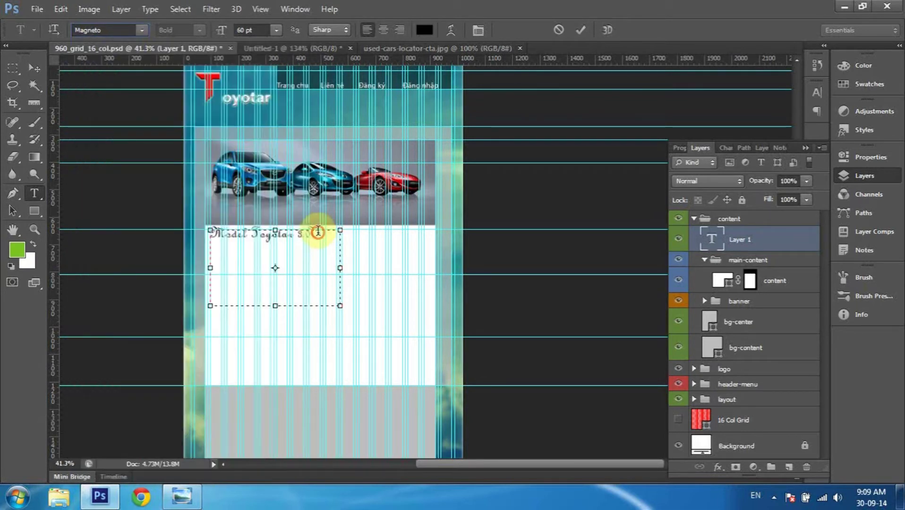
pyautogui.moveTo(318, 232); pyautogui.dragTo(210, 232)
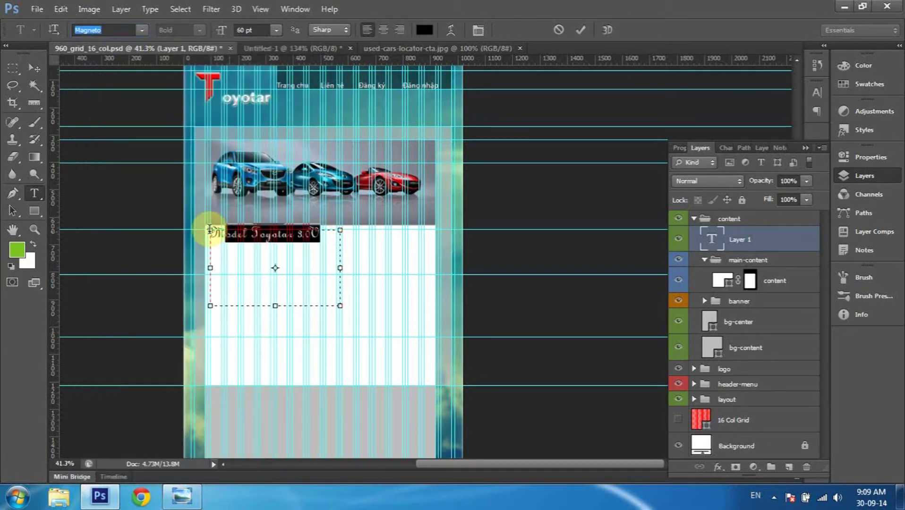
pyautogui.click(46, 68)
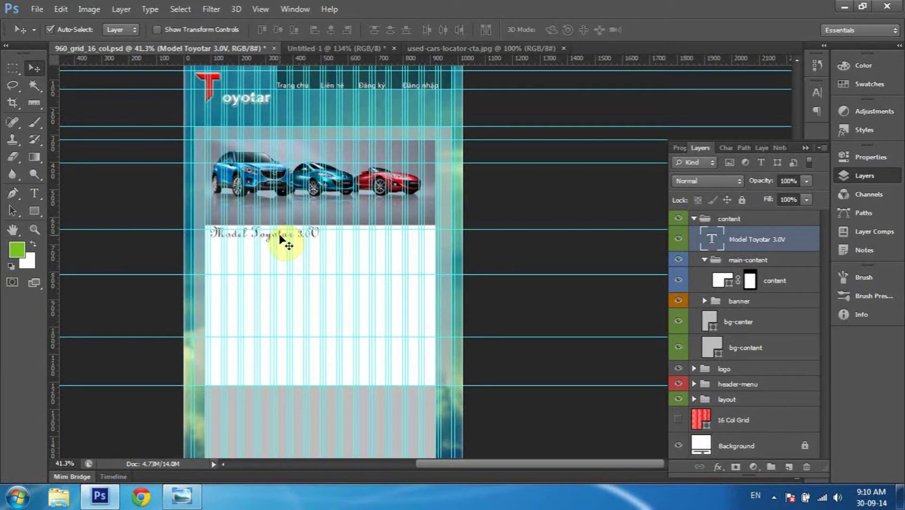
# Check the reference mockup image and return to the Toyotar layout.
pyautogui.hotkey('alt', 'Tab')
pyautogui.rightClick(461, 223)
pyautogui.click(423, 221)
pyautogui.hotkey('alt', 'Tab')
# Reselect the heading and shrink it to 33 pt.
pyautogui.press('t')
pyautogui.click(315, 232)
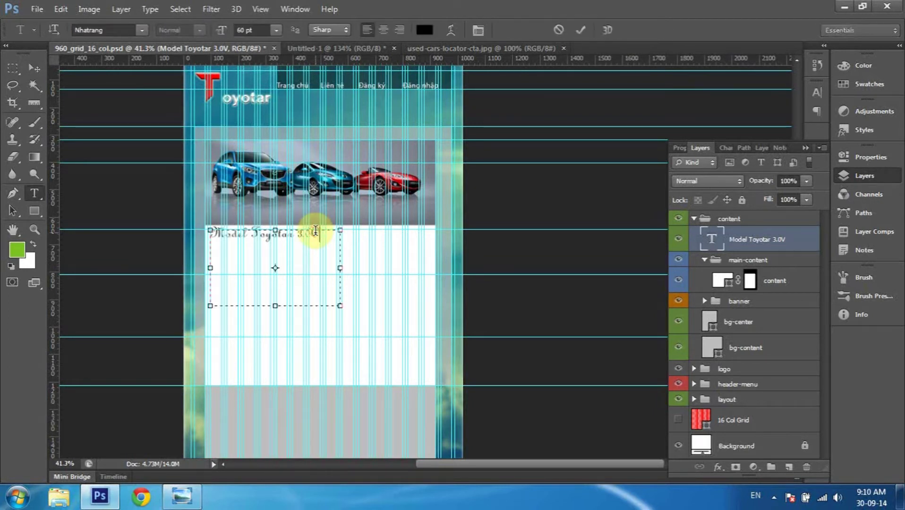
pyautogui.moveTo(315, 233); pyautogui.dragTo(208, 232)
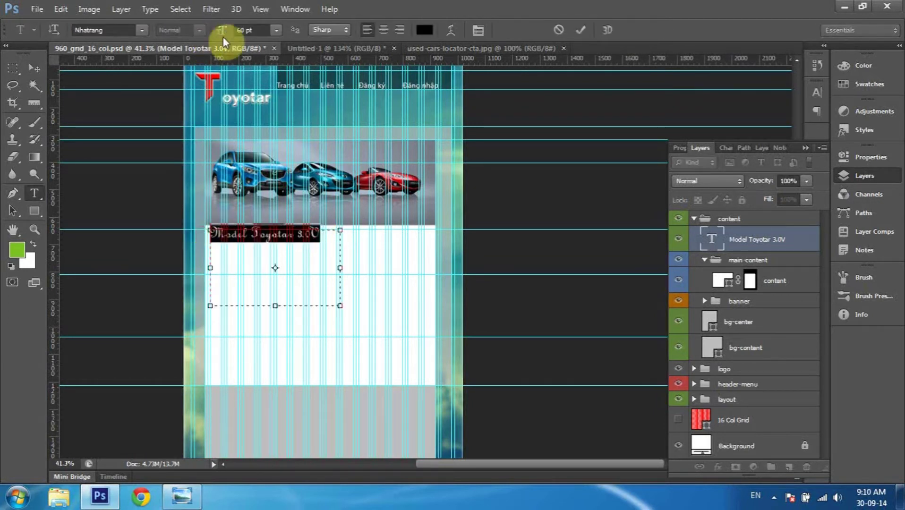
pyautogui.moveTo(222, 30); pyautogui.dragTo(214, 32)
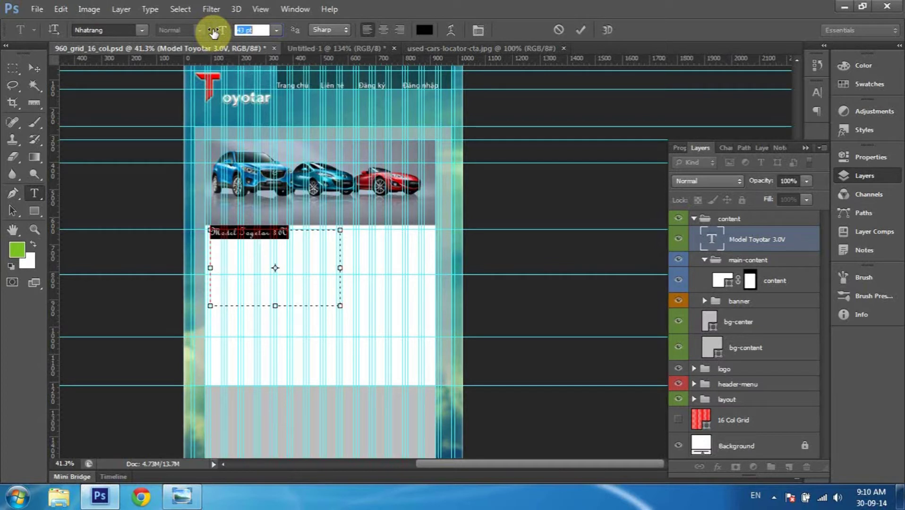
pyautogui.moveTo(214, 32); pyautogui.dragTo(204, 32)
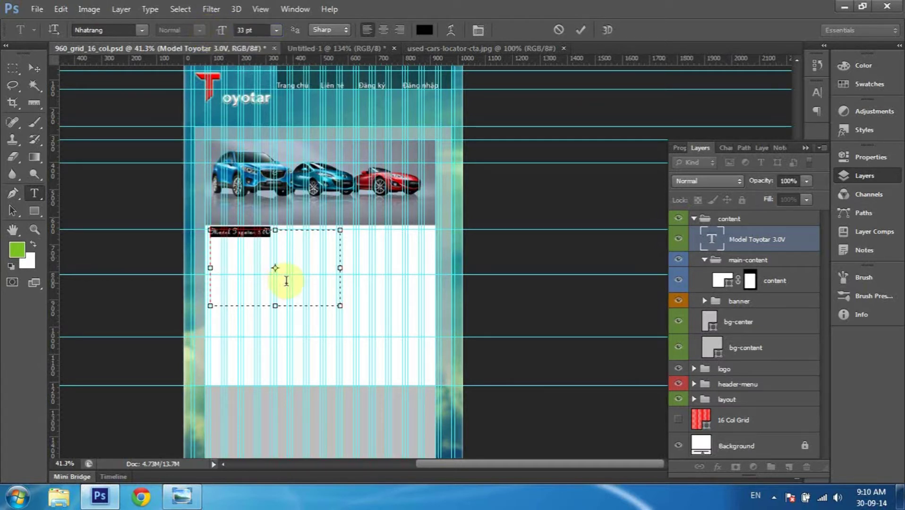
pyautogui.hotkey('ctrl', 'Return')
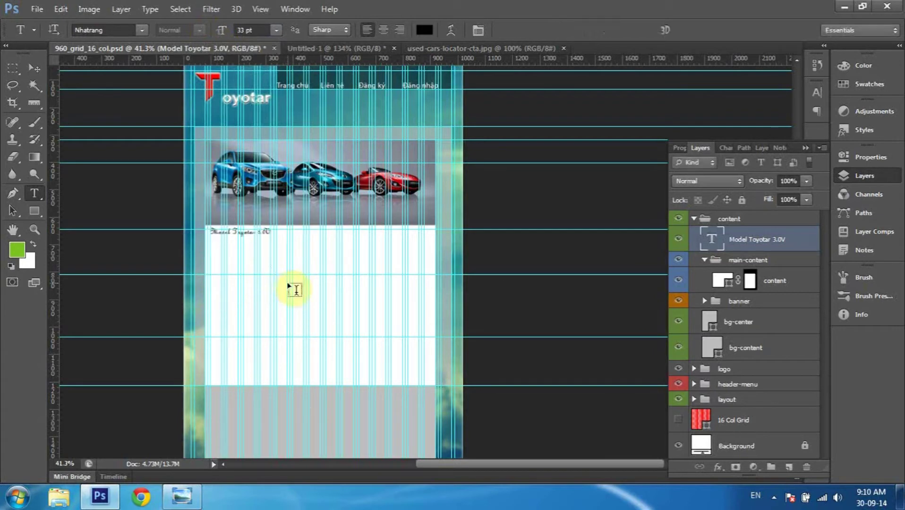
# Scroll the view and place the text caret back in the heading.
pyautogui.press('v')
pyautogui.scroll(1, 236, 249)
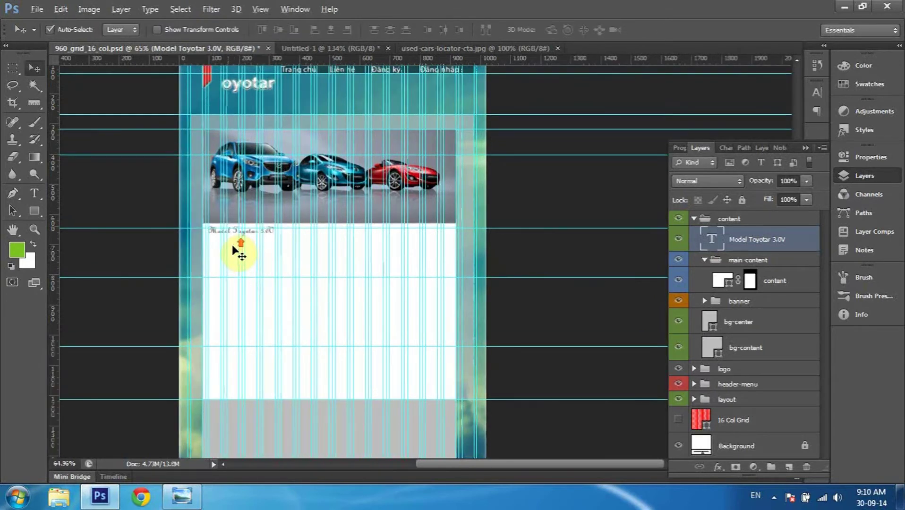
pyautogui.scroll(2, 237, 249)
pyautogui.scroll(1, 236, 250)
pyautogui.scroll(1, 237, 251)
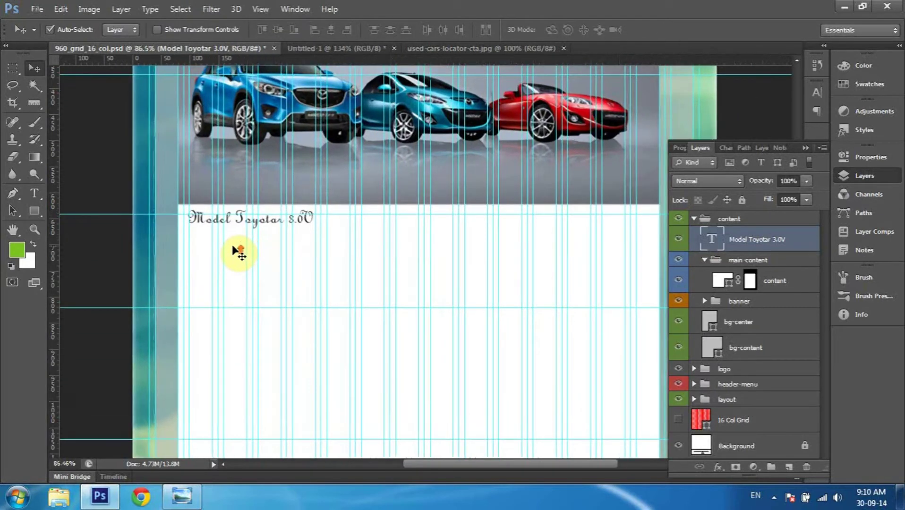
pyautogui.press('t')
pyautogui.click(242, 219)
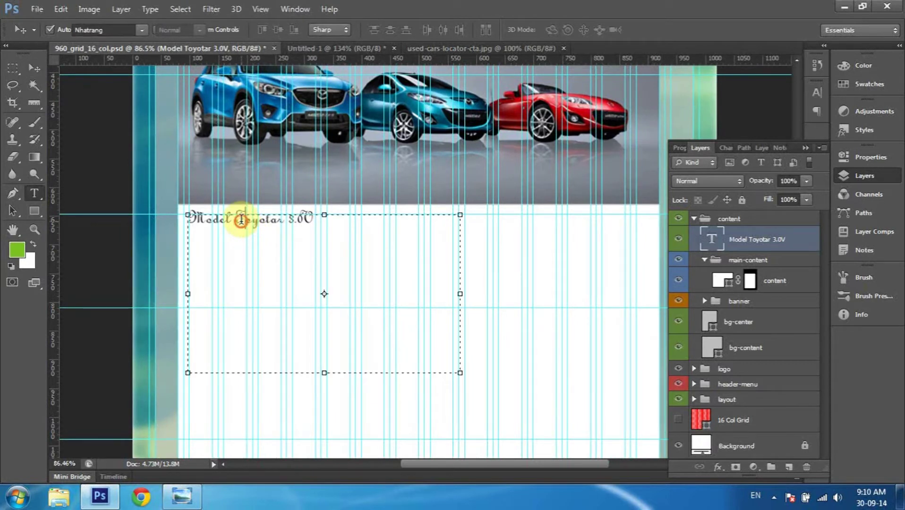
# Change the whole heading's font to Times New Roman and commit.
pyautogui.doubleClick(241, 219)
pyautogui.hotkey('ctrl', 'a')
pyautogui.click(109, 30)
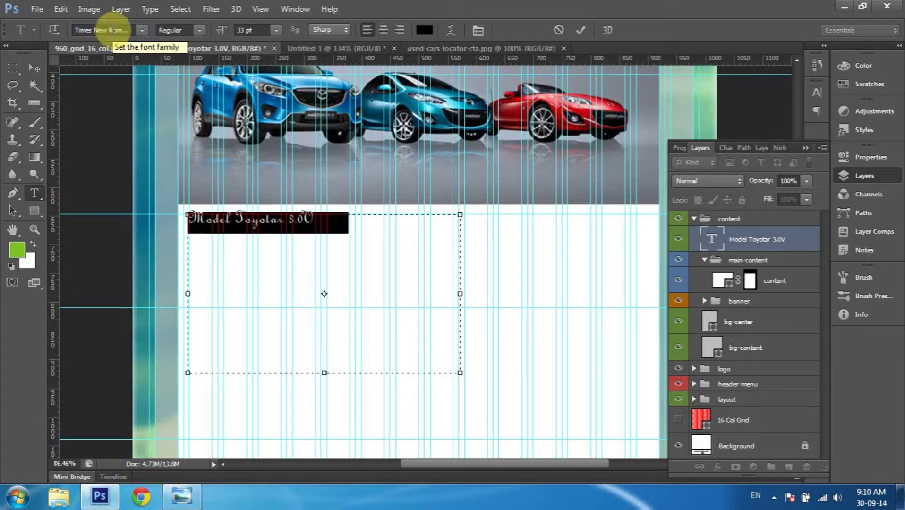
pyautogui.press('Return')
pyautogui.click(33, 67)
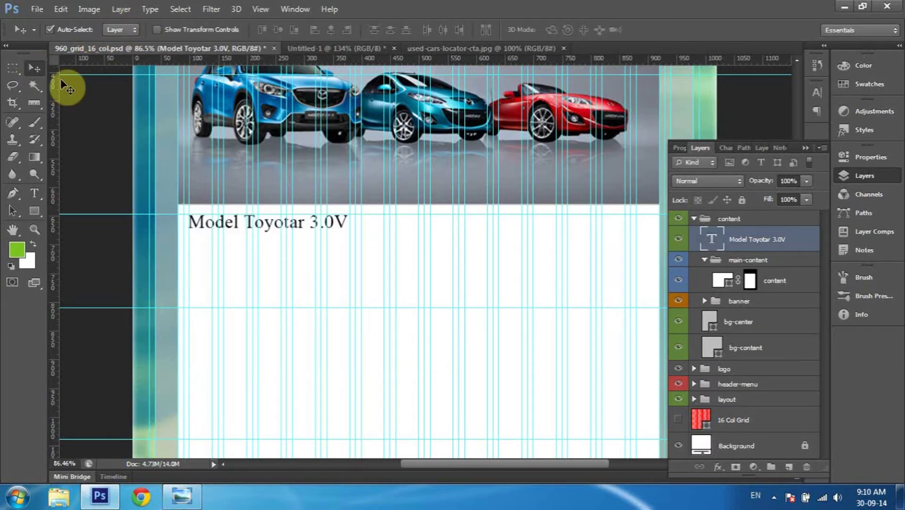
# Reopen the heading for editing and switch to the car.jpg reference mockup.
pyautogui.press('t')
pyautogui.click(347, 224)
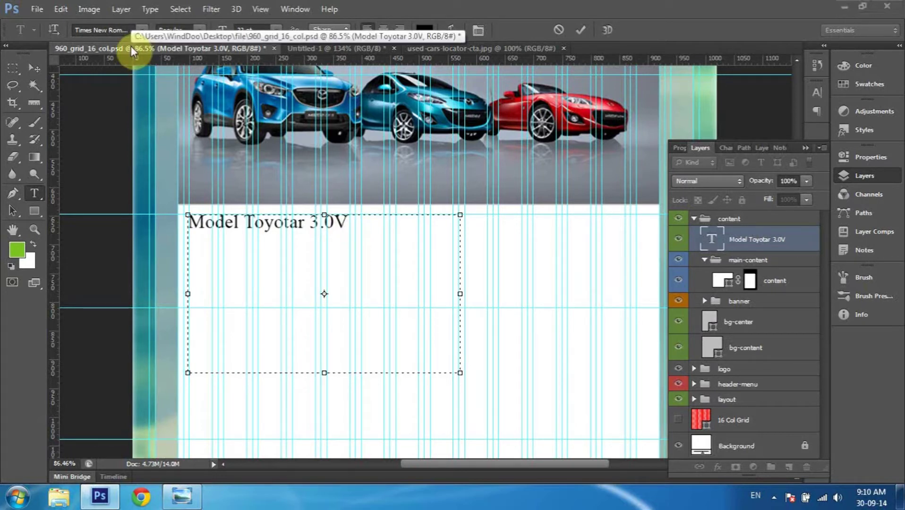
pyautogui.hotkey('alt', 'Tab')
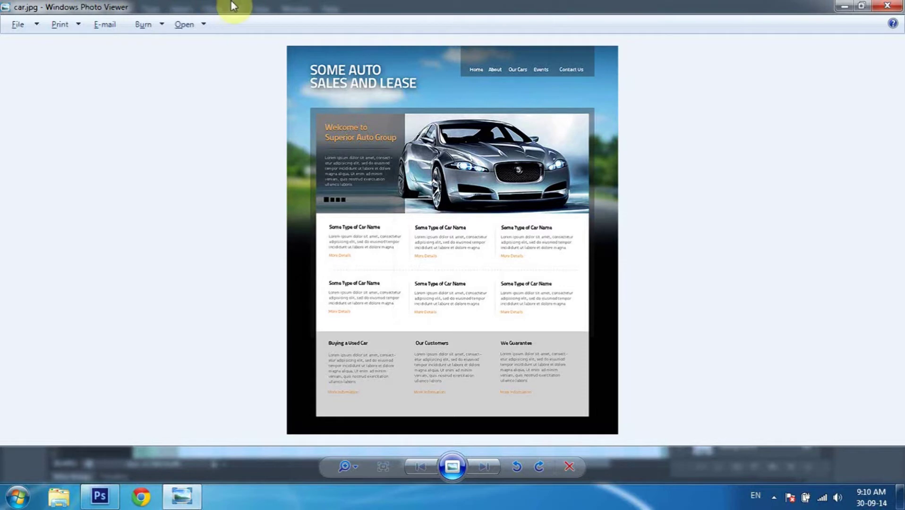
# Inspect the car.jpg mockup in Windows Photo Viewer and return to Photoshop.
pyautogui.scroll(3, 355, 263)
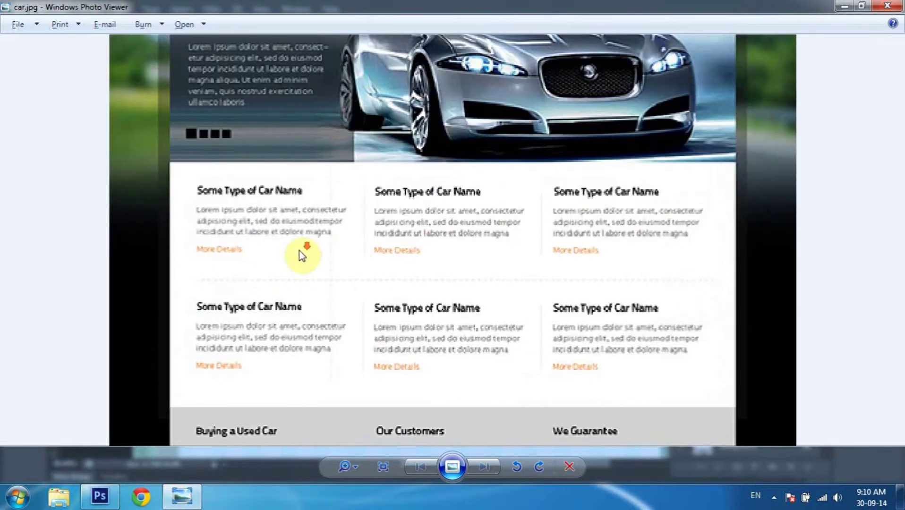
pyautogui.scroll(-3, 300, 251)
pyautogui.rightClick(362, 254)
pyautogui.press('Escape')
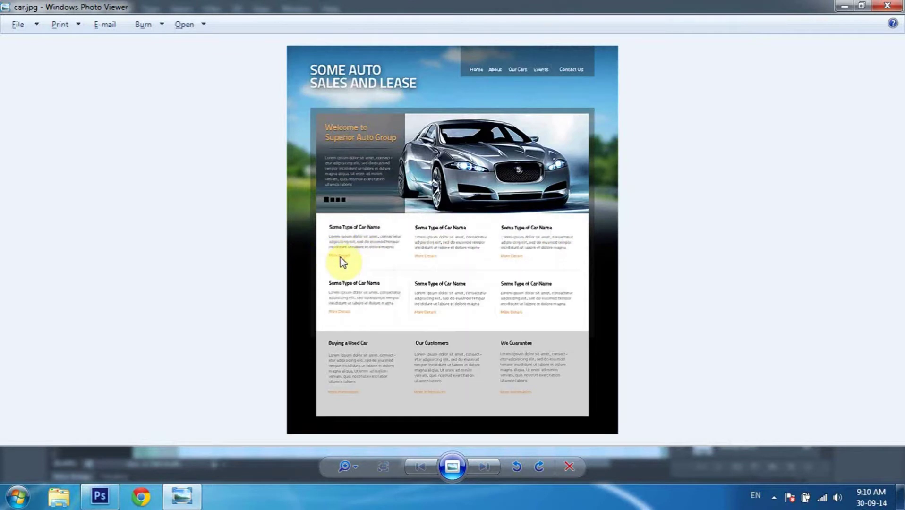
pyautogui.hotkey('alt', 'Tab')
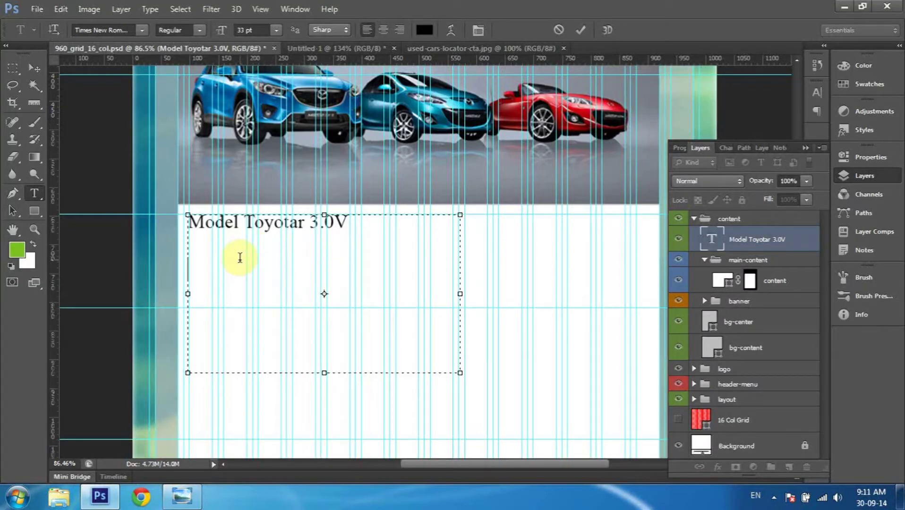
# Type 'San' on the text box's second line, then get back to the Photoshop document.
pyautogui.write('San')
pyautogui.press('super+d')
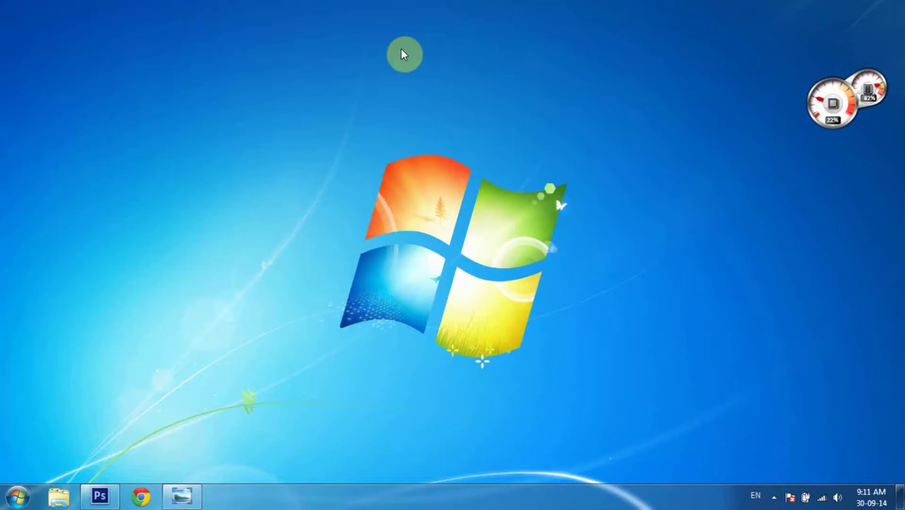
pyautogui.click(774, 497)
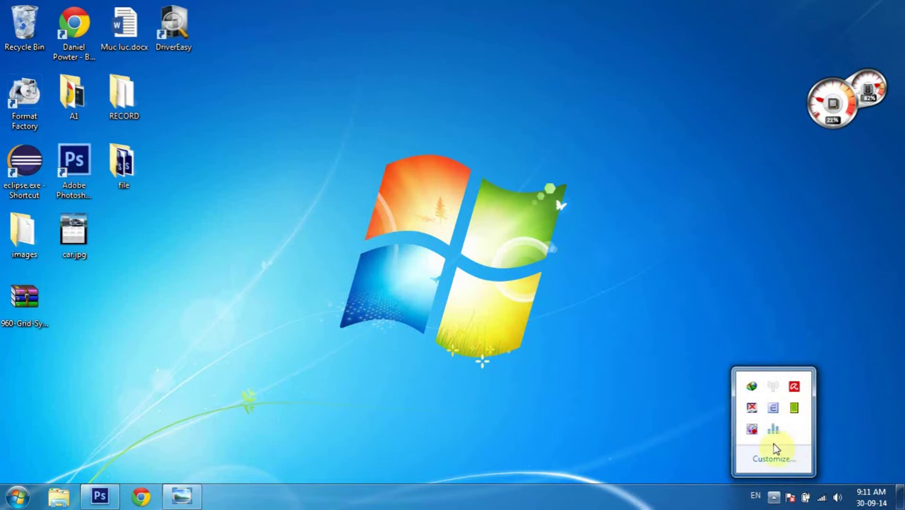
pyautogui.click(774, 497)
pyautogui.press('super+d')
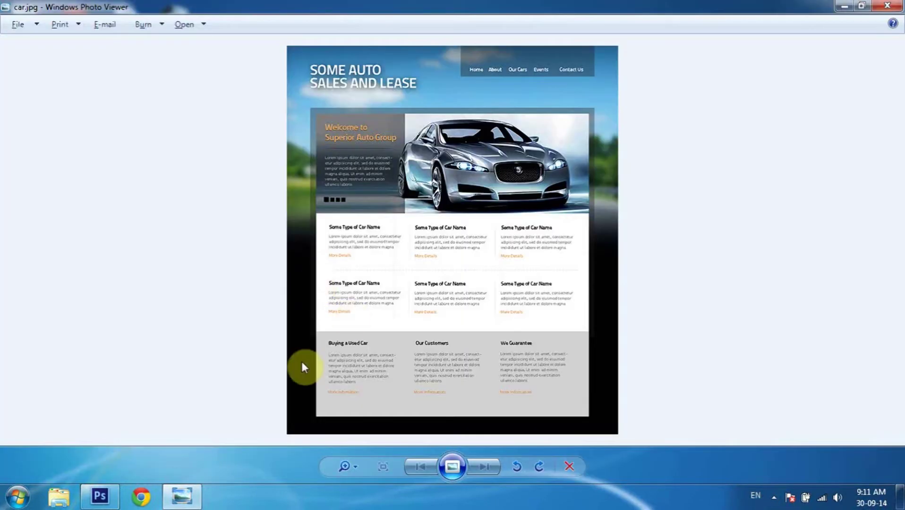
pyautogui.click(100, 496)
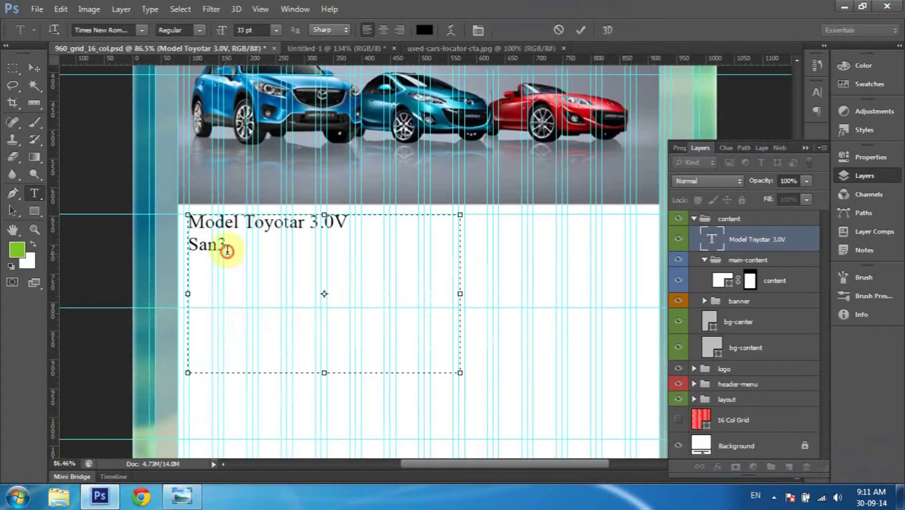
# Remove the stray '3' and type 'Sản phẩm mới nhất từ Nhật bản, với công nghệ tiết kiệm nhiên liệu'.
pyautogui.moveTo(228, 245); pyautogui.dragTo(185, 246)
pyautogui.click(194, 248)
pyautogui.press('Right')
pyautogui.press('Right')
pyautogui.press('Delete')
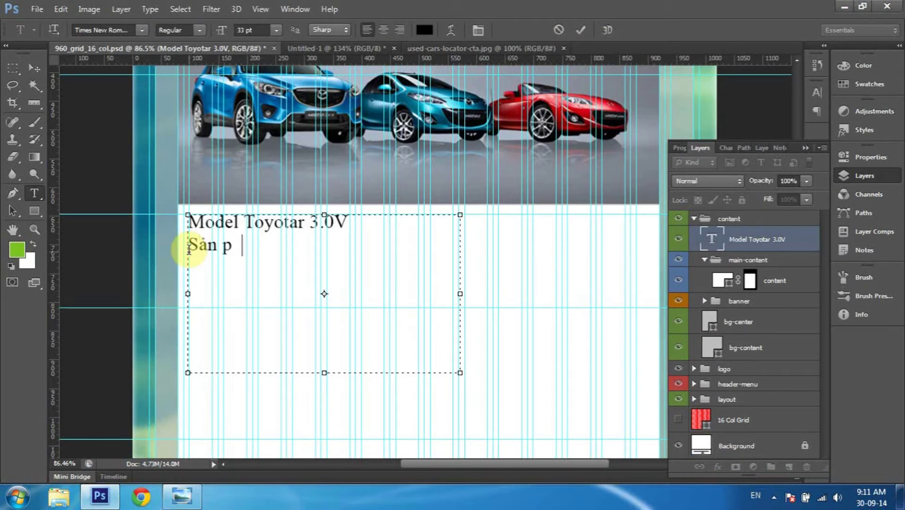
pyautogui.write('hẫm')
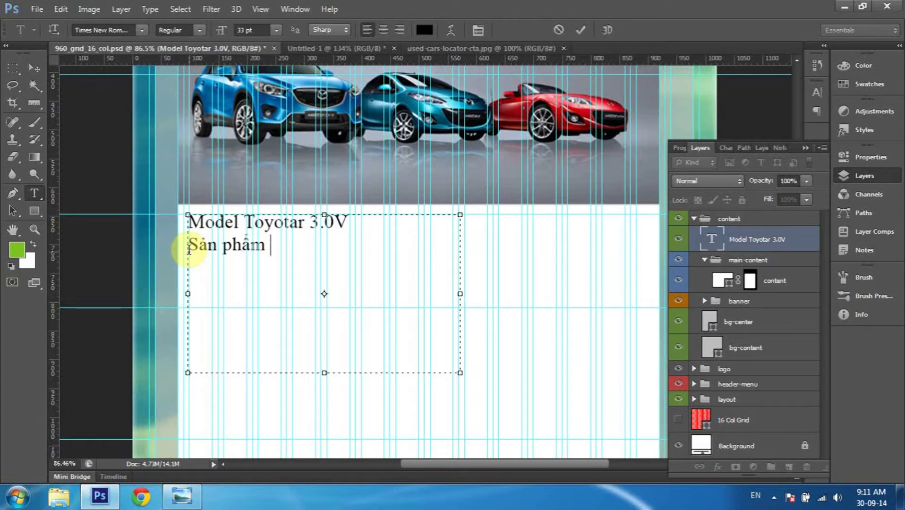
pyautogui.write(' m')
pyautogui.press('BackSpace')
pyautogui.write('oi')
pyautogui.write('ới nhất')
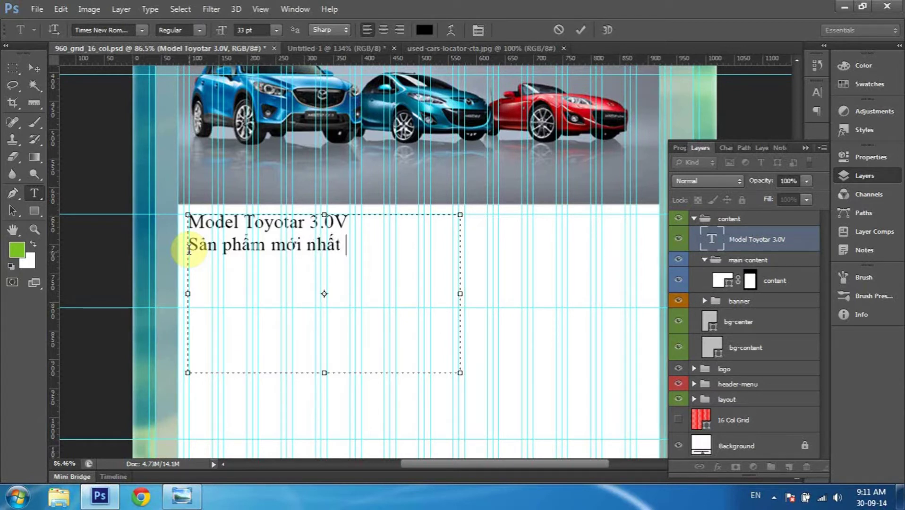
pyautogui.write('  từ')
pyautogui.write('Nhật')
pyautogui.write('bản,')
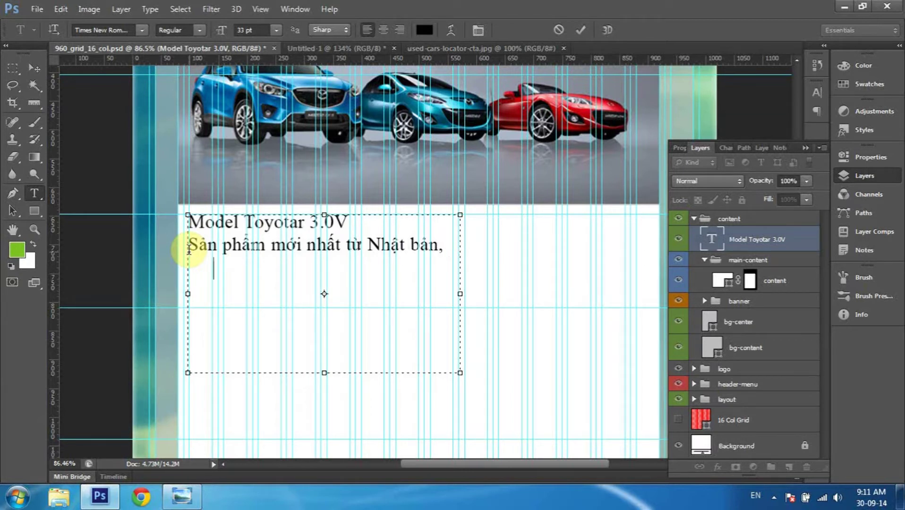
pyautogui.write('với oc')
pyautogui.write('co')
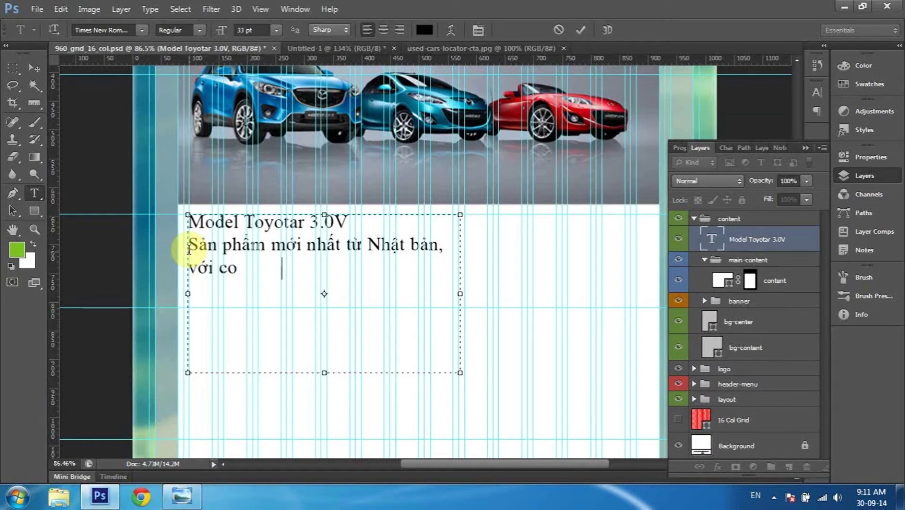
pyautogui.press('BackSpace')
pyautogui.write('ông nghệ tiết kie')
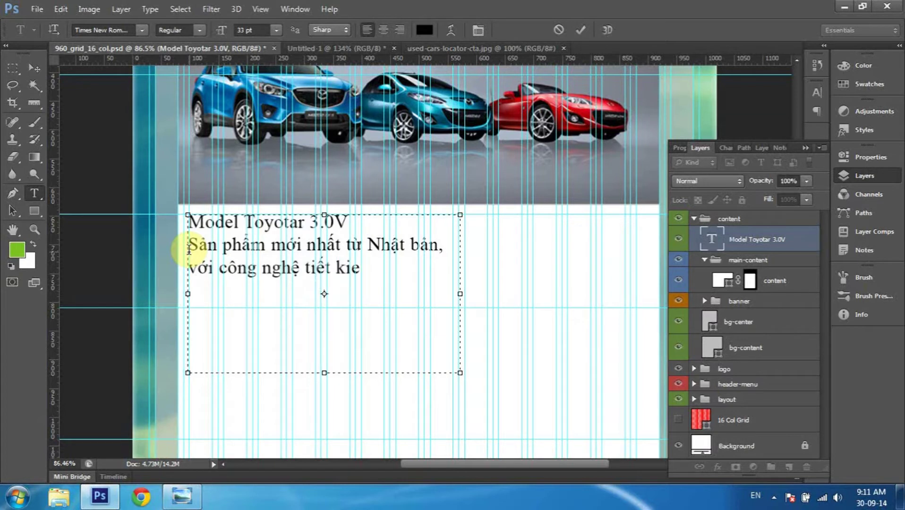
pyautogui.write('ệm')
pyautogui.write('nhiên liệu')
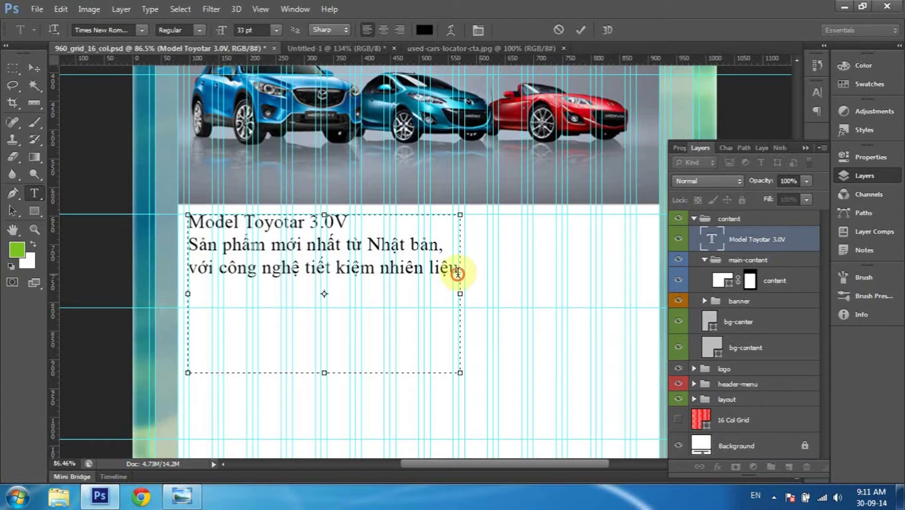
# Set the two Vietnamese description lines to 10 pt, resume recording, and bring up car.jpg.
pyautogui.moveTo(457, 273); pyautogui.dragTo(188, 246)
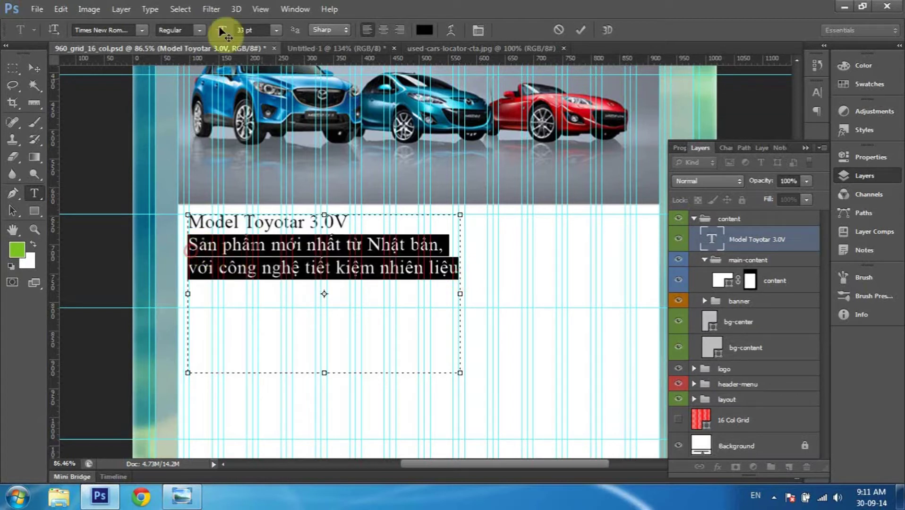
pyautogui.moveTo(221, 30)
pyautogui.mouseDown()
pyautogui.moveTo(206, 33)
pyautogui.moveTo(215, 25)
pyautogui.mouseUp()
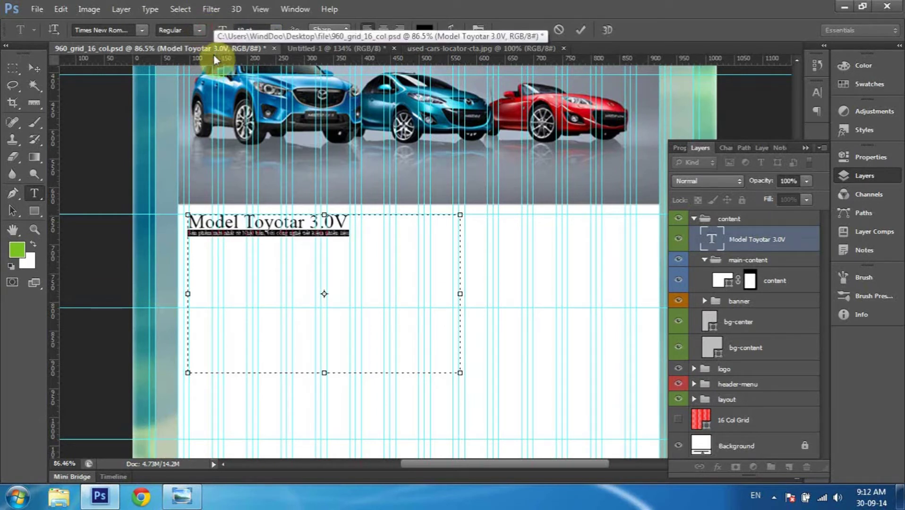
pyautogui.click(774, 496)
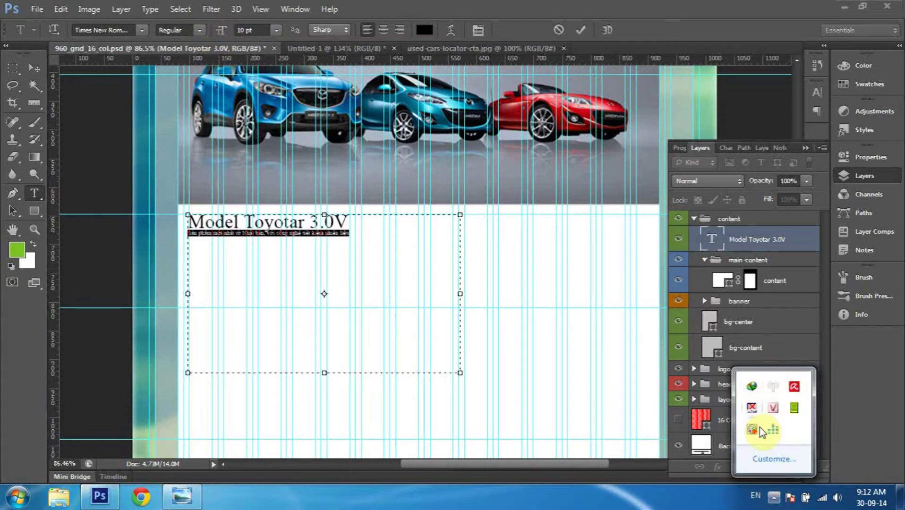
pyautogui.click(760, 428)
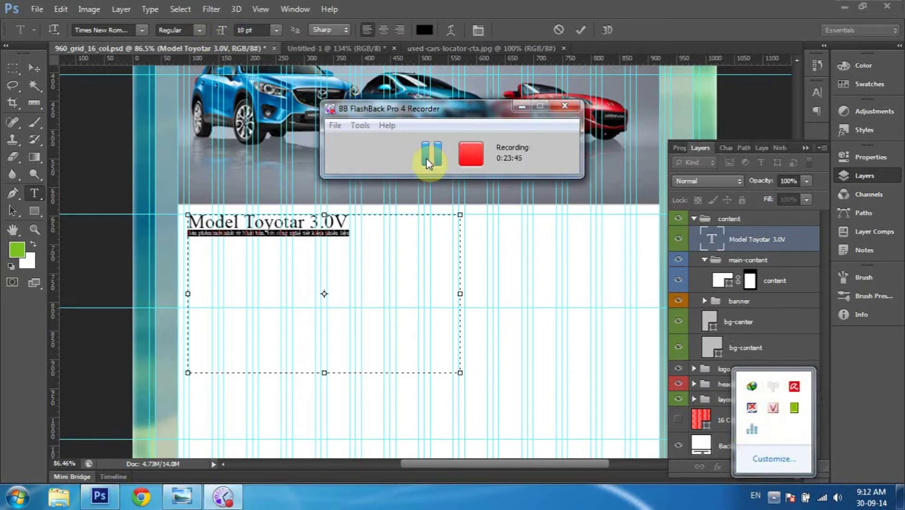
pyautogui.click(430, 156)
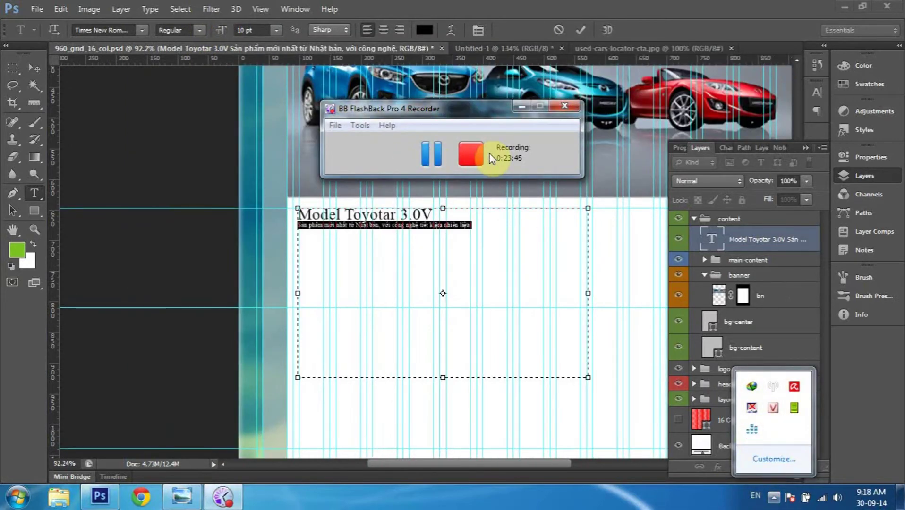
pyautogui.click(522, 106)
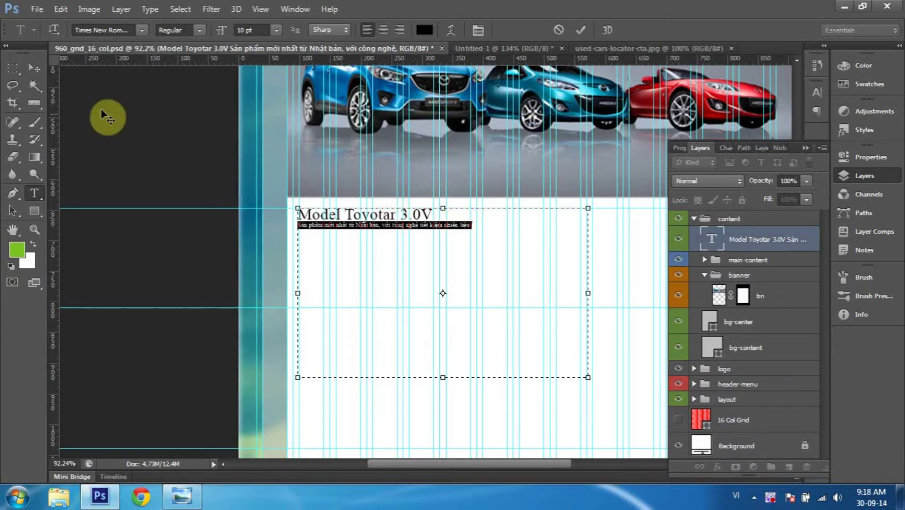
pyautogui.click(429, 226)
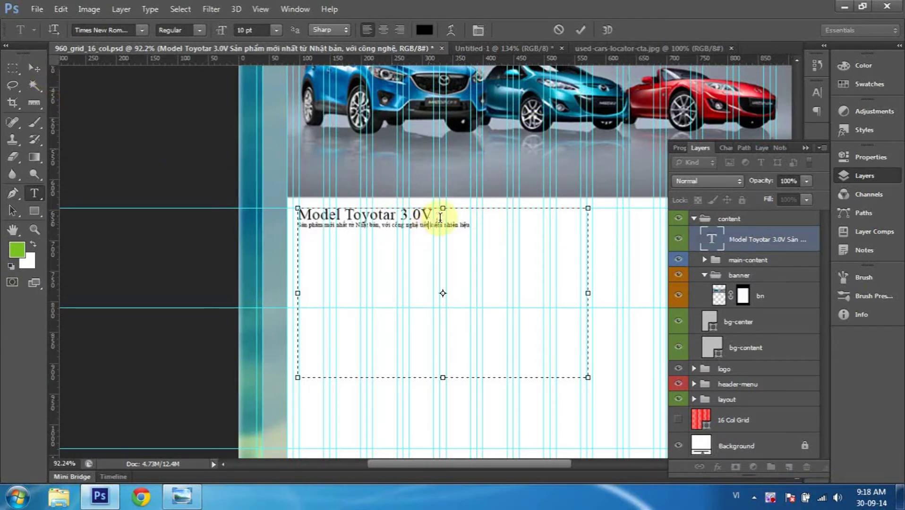
pyautogui.click(182, 496)
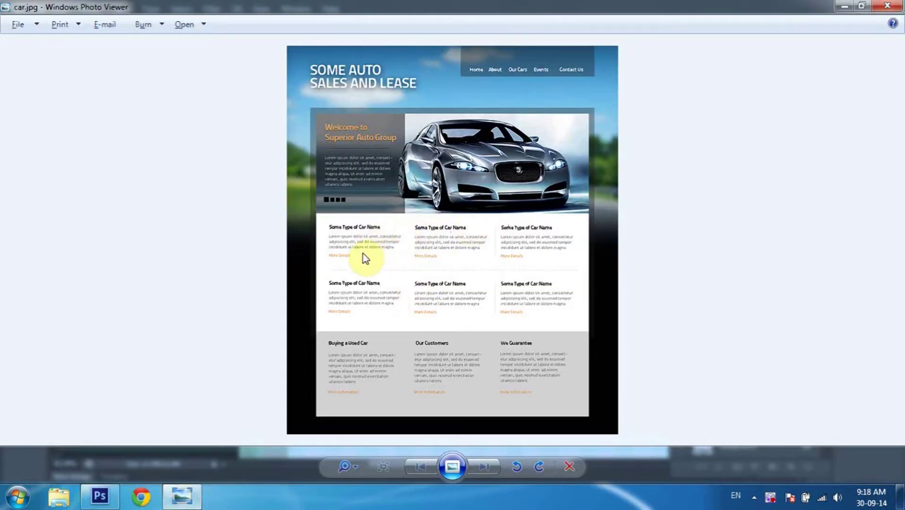
# Compare the Toyotar text block against the car.jpg reference mockup, ending back in Photoshop.
pyautogui.hotkey('alt', 'Tab')
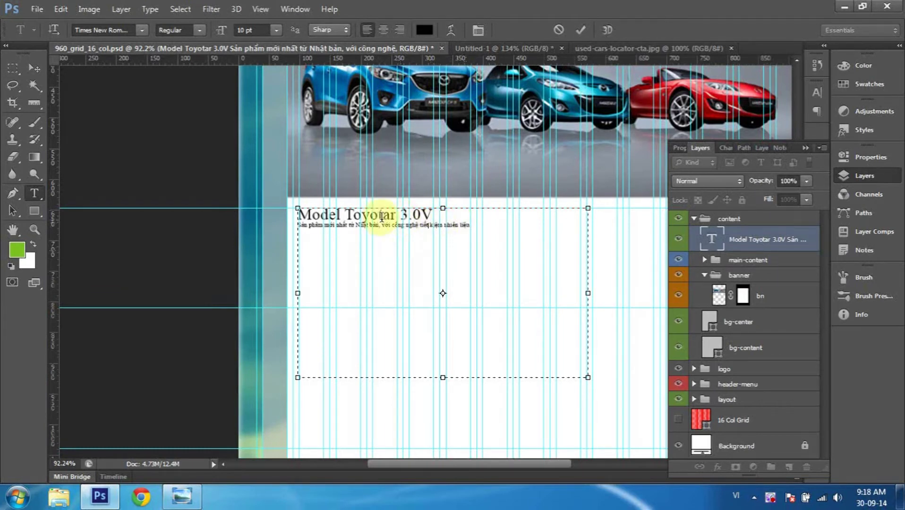
pyautogui.hotkey('alt', 'Tab')
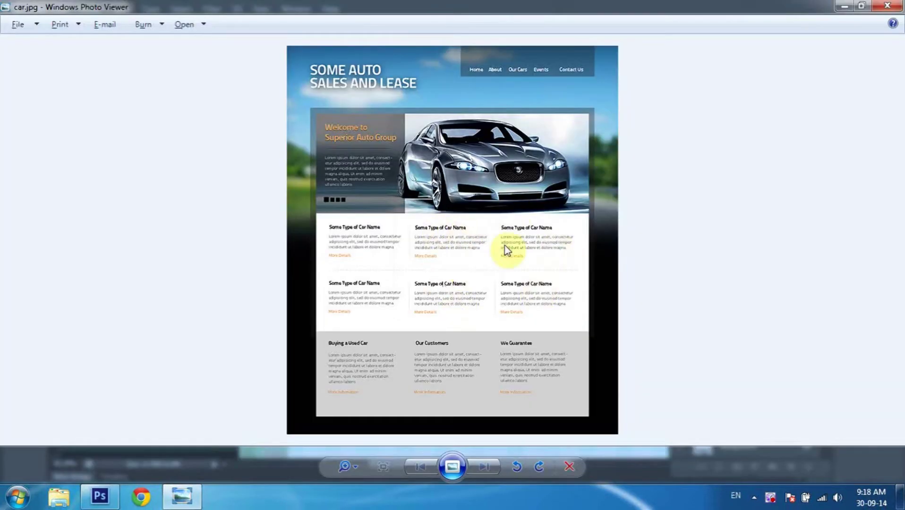
pyautogui.hotkey('alt', 'Tab')
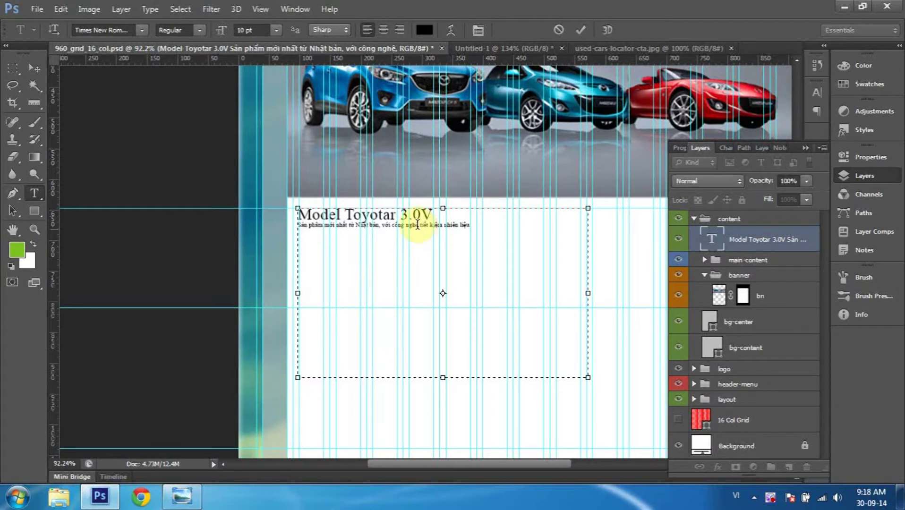
pyautogui.scroll(1, 432, 228)
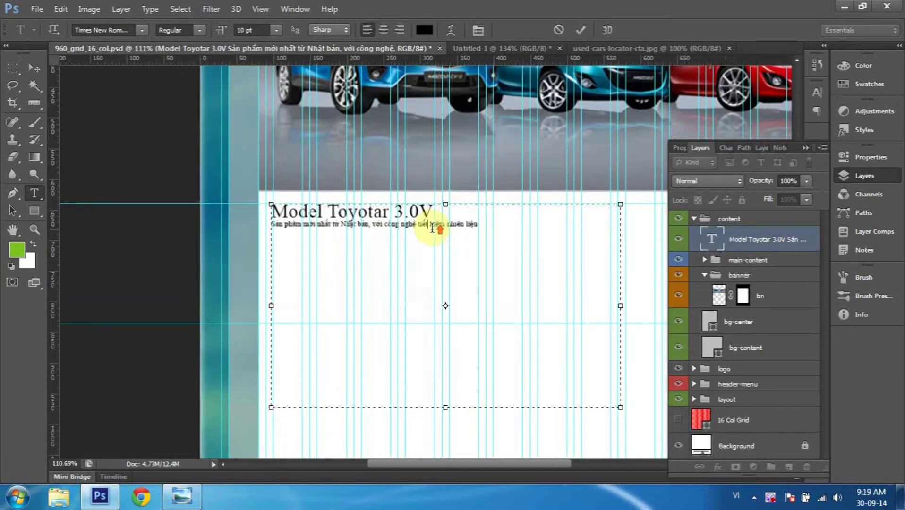
# Break the description before 'kiệm nhiên liệu' and paste two more copies after 'liệu.'.
pyautogui.scroll(1, 432, 228)
pyautogui.click(427, 235)
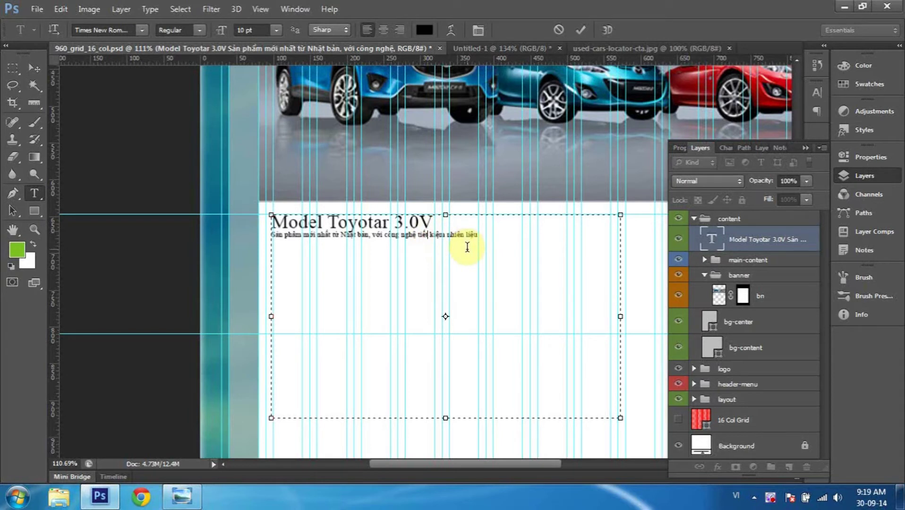
pyautogui.press('Return')
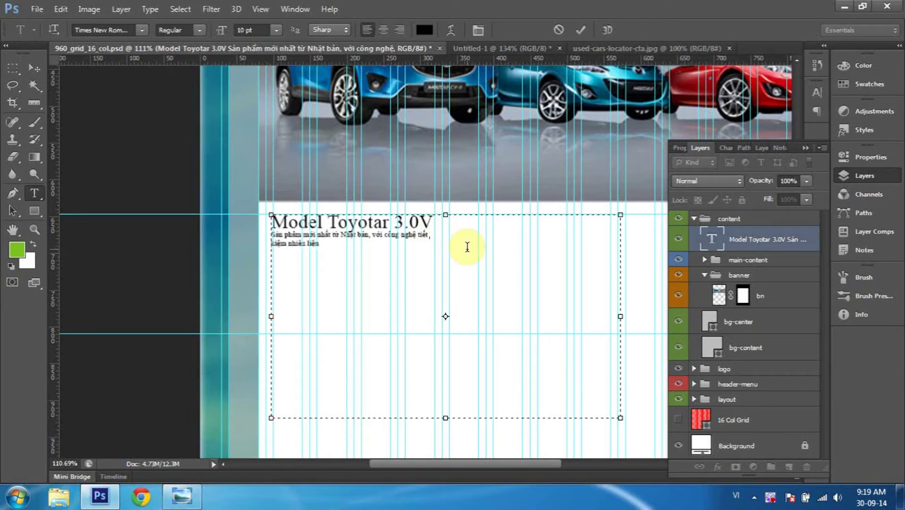
pyautogui.click(331, 249)
pyautogui.write('.')
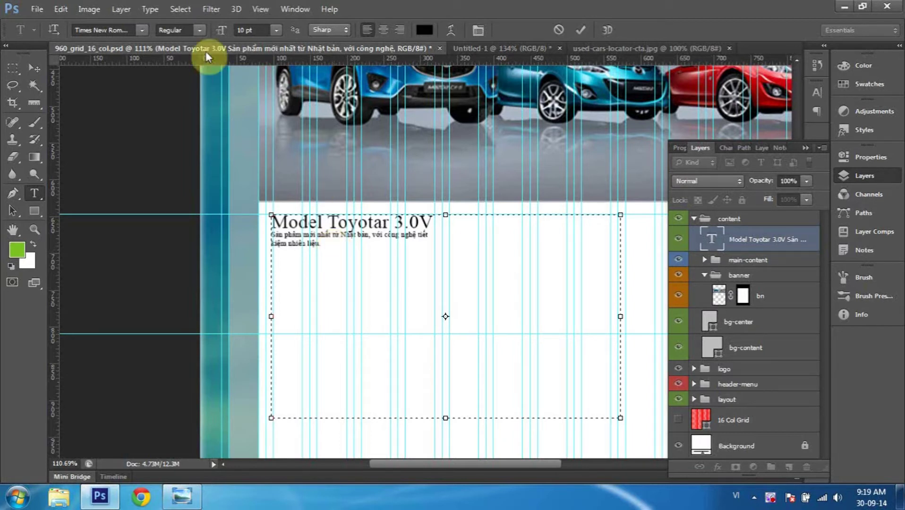
pyautogui.click(328, 249)
pyautogui.moveTo(328, 249); pyautogui.dragTo(270, 234)
pyautogui.hotkey('ctrl', 'c')
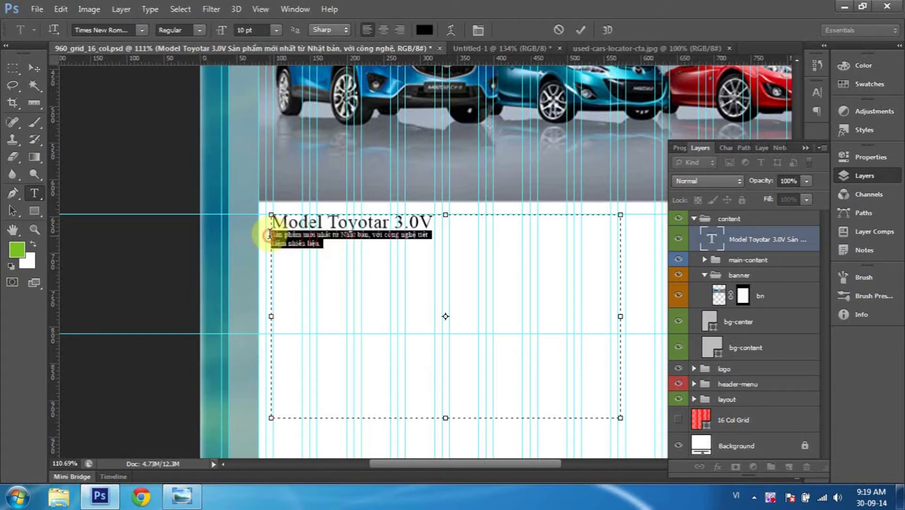
pyautogui.click(335, 243)
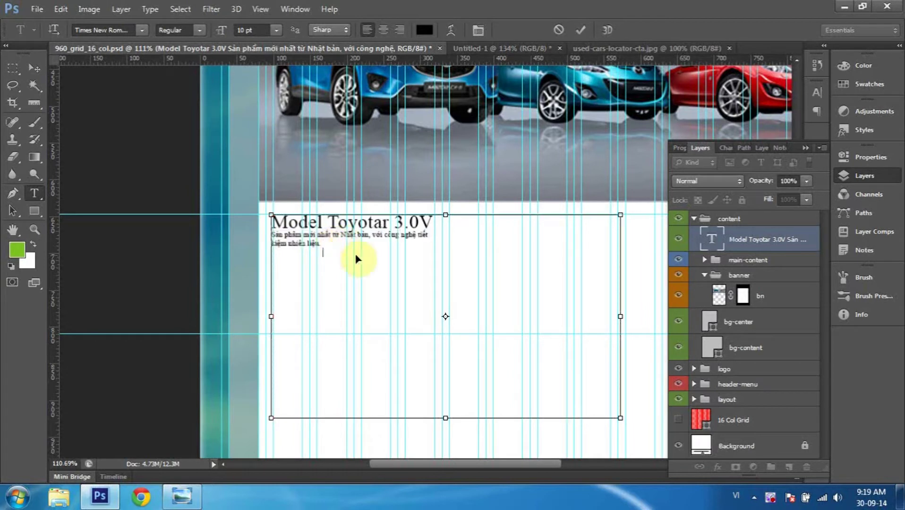
pyautogui.hotkey('ctrl', 'v')
pyautogui.hotkey('ctrl', 'v')
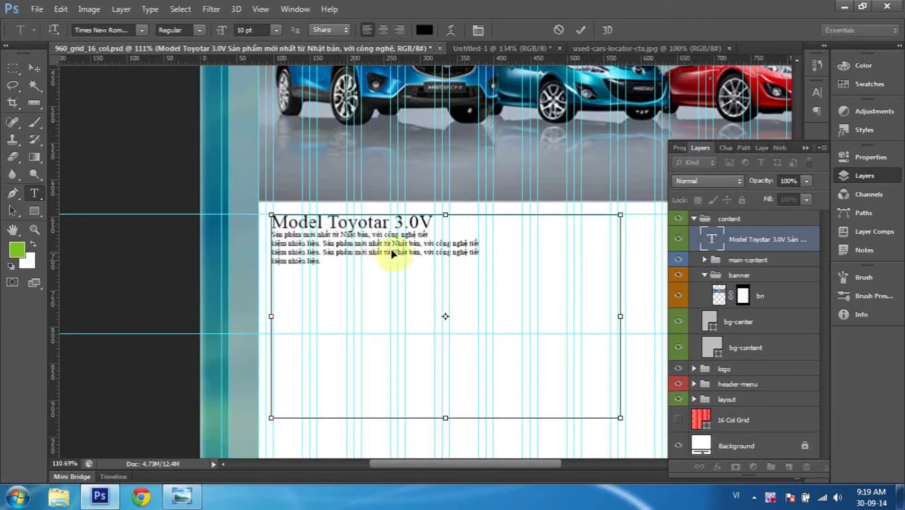
pyautogui.hotkey('ctrl', 'v')
pyautogui.press('BackSpace')
# Check the lengthened paragraph against the car.jpg mockup and commit the text edit.
pyautogui.scroll(-2, 437, 245)
pyautogui.scroll(-2, 437, 245)
pyautogui.scroll(-1, 437, 246)
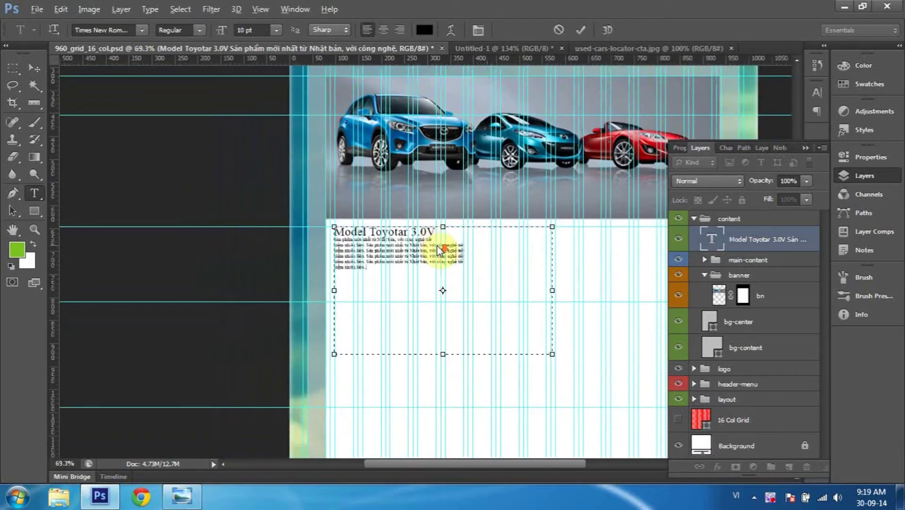
pyautogui.scroll(-1, 437, 245)
pyautogui.hotkey('alt', 'Tab')
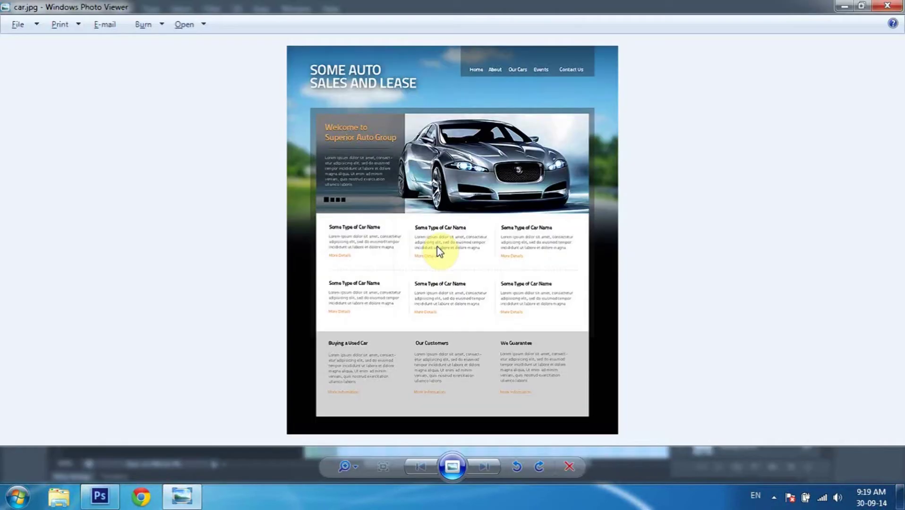
pyautogui.hotkey('alt', 'Tab')
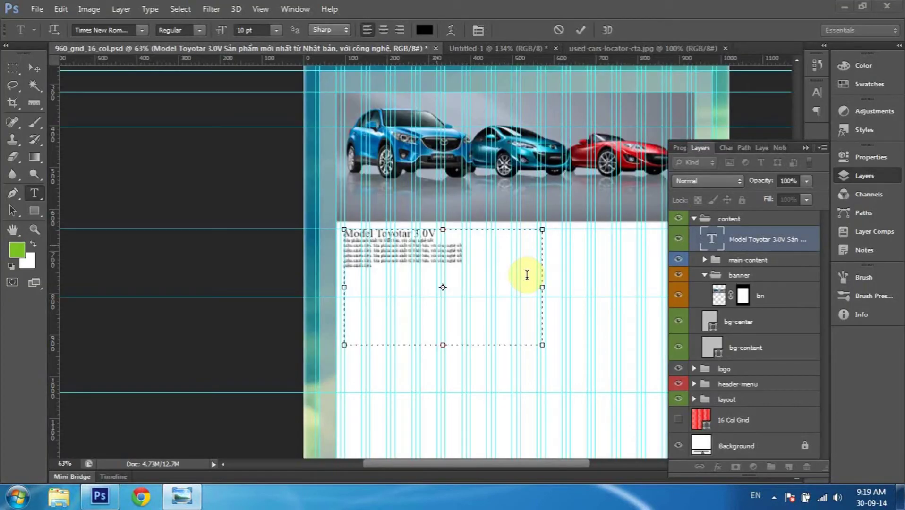
pyautogui.click(413, 292)
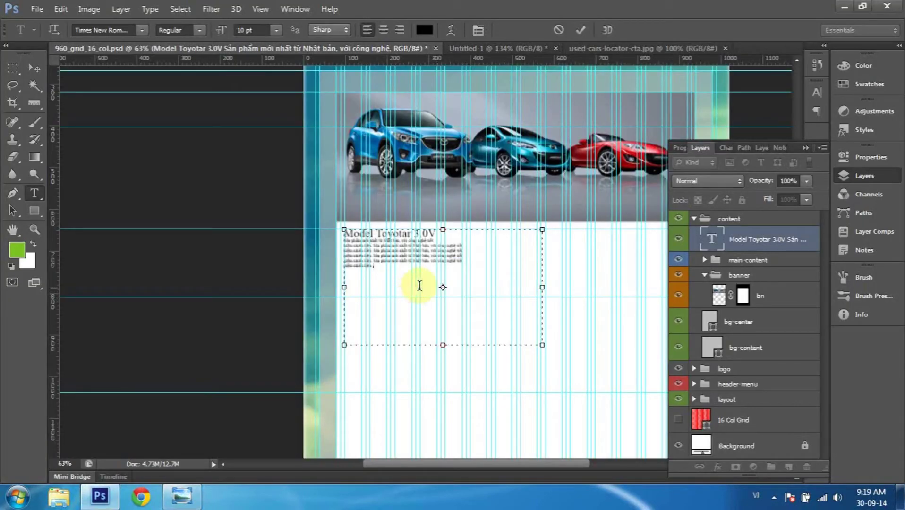
pyautogui.hotkey('ctrl', 'Return')
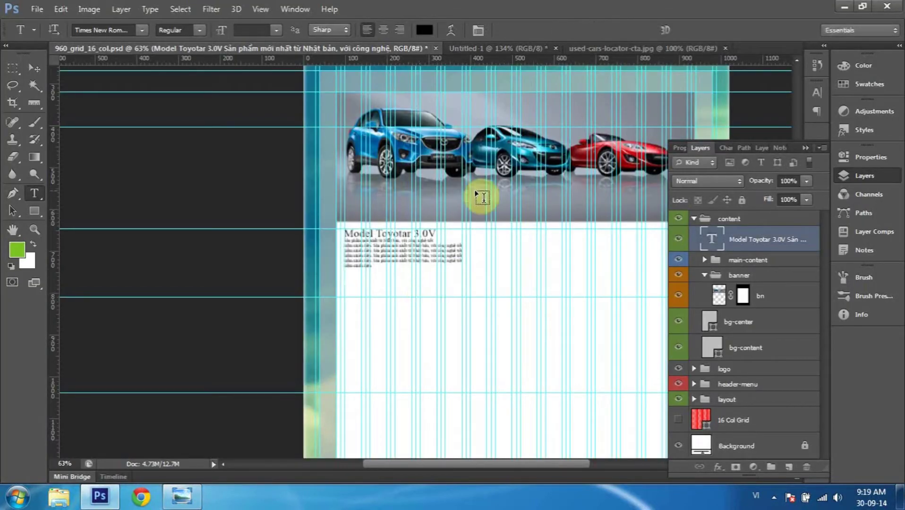
# Move the horizontal guide slightly lower with the Move tool.
pyautogui.press('v')
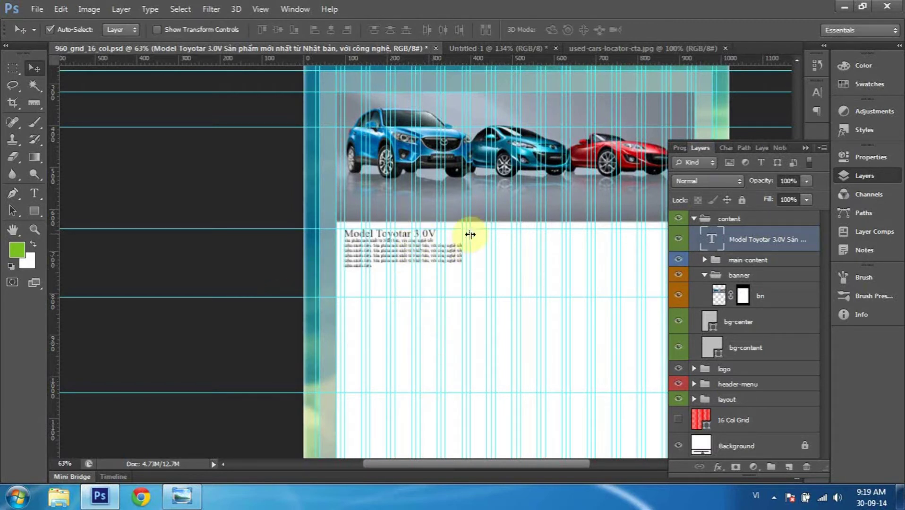
pyautogui.moveTo(481, 298); pyautogui.dragTo(482, 309)
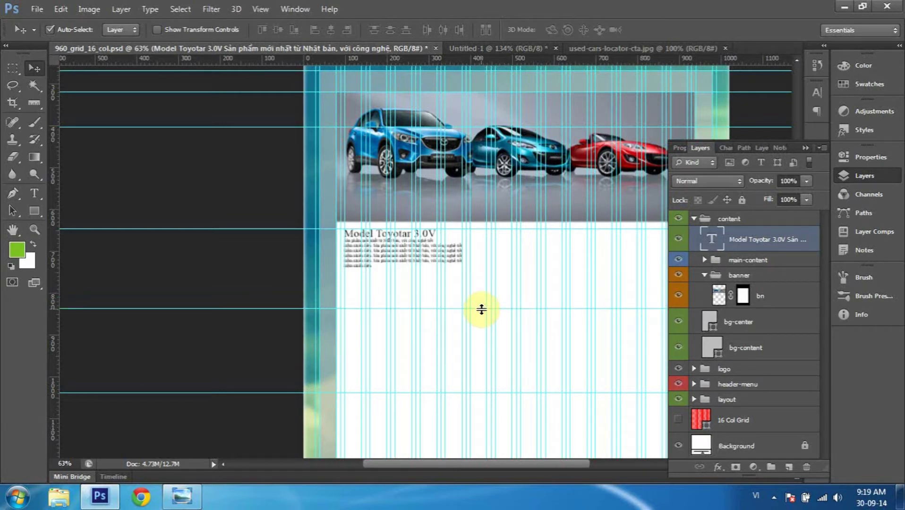
pyautogui.scroll(2, 416, 280)
pyautogui.scroll(2, 414, 274)
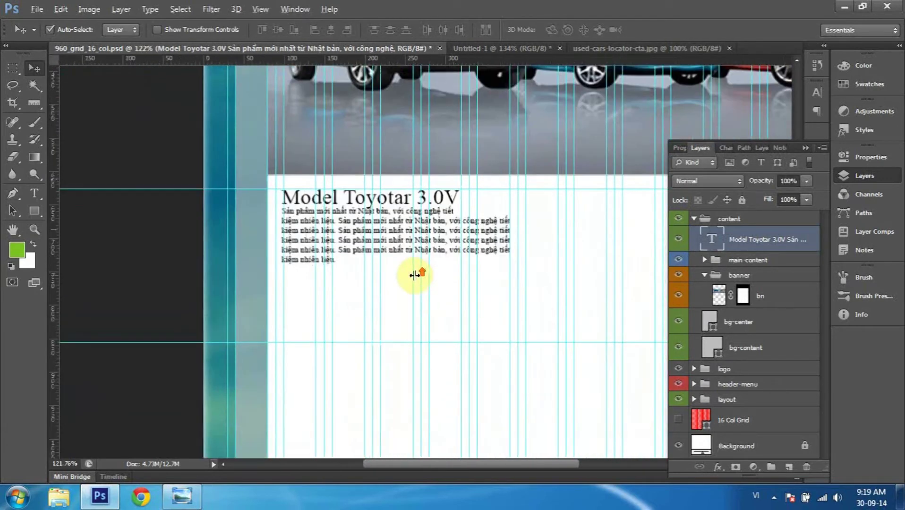
# Break the line after 'Nhật bản', delete the extra repeated lines, and add a comma.
pyautogui.press('t')
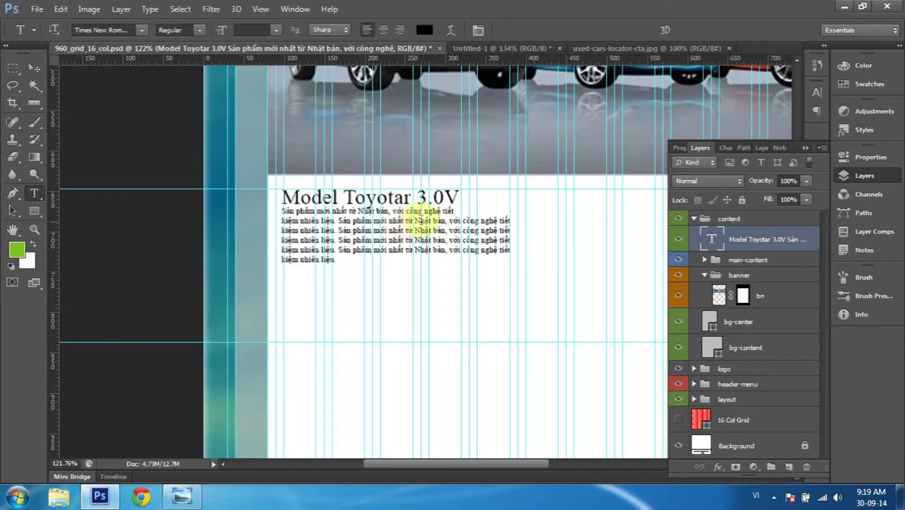
pyautogui.click(449, 222)
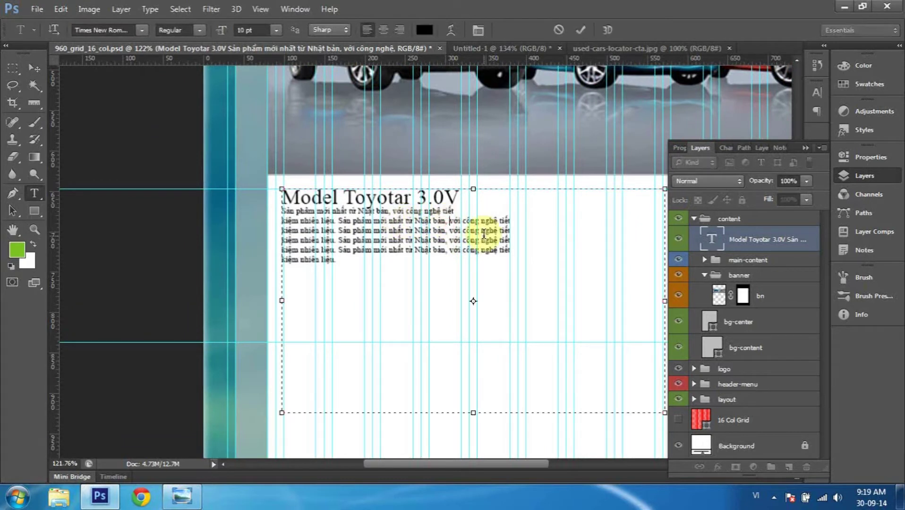
pyautogui.press('Return')
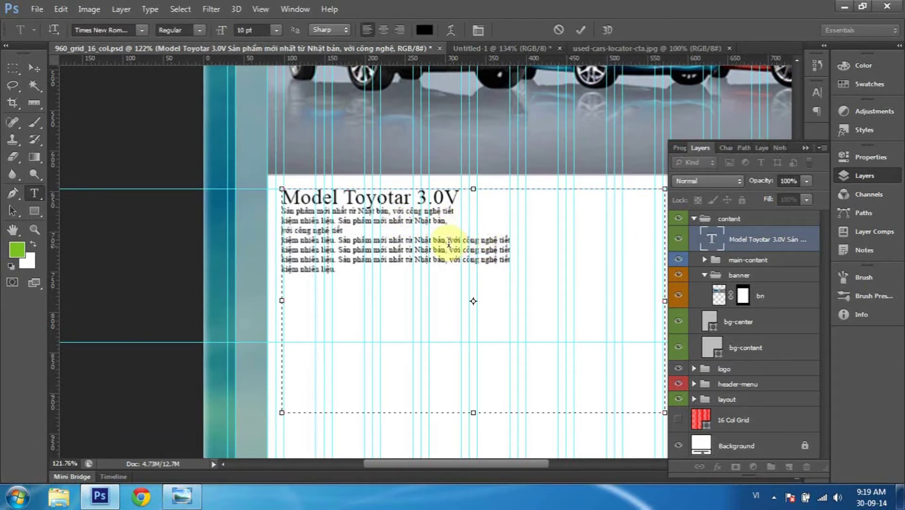
pyautogui.moveTo(338, 271); pyautogui.dragTo(345, 230)
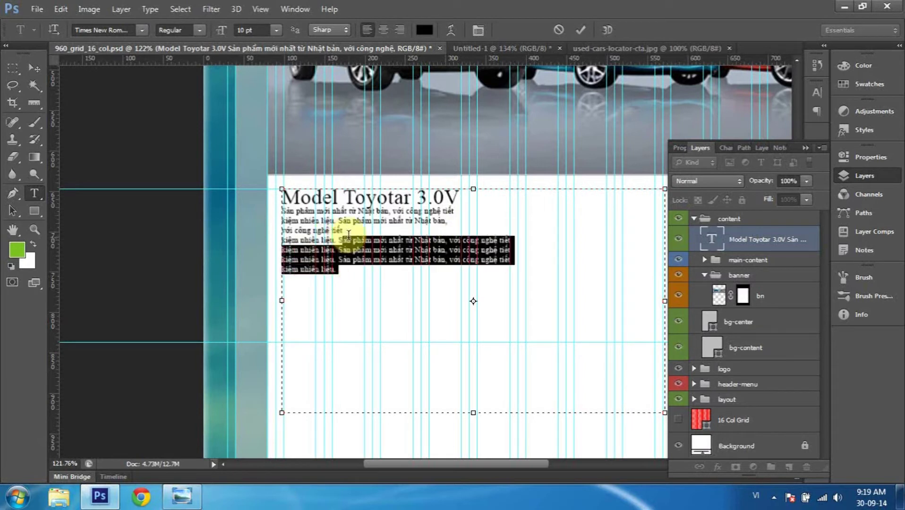
pyautogui.press('Delete')
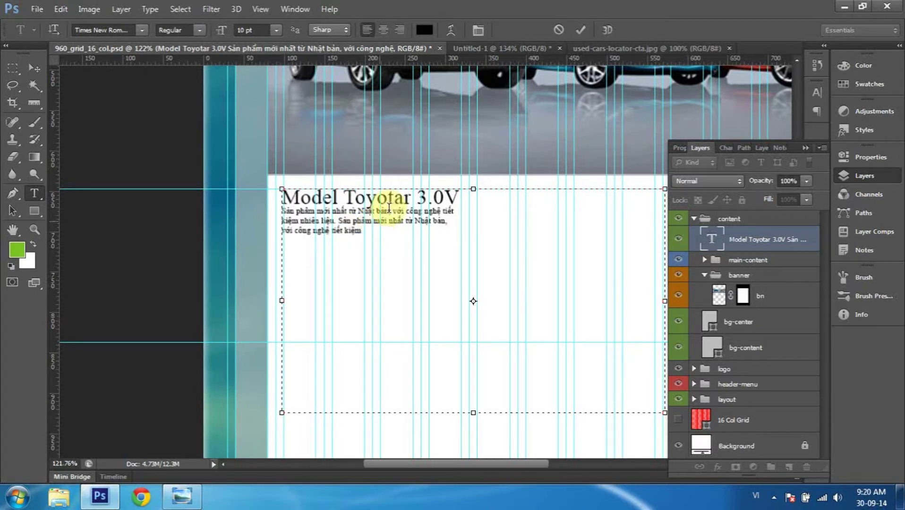
pyautogui.click(389, 209)
pyautogui.write(',')
# Paste the sentence twice at the paragraph's end after 'kiệm'.
pyautogui.click(336, 221)
pyautogui.keyDown('shift'); pyautogui.click(369, 234); pyautogui.keyUp('shift')
pyautogui.click(371, 232)
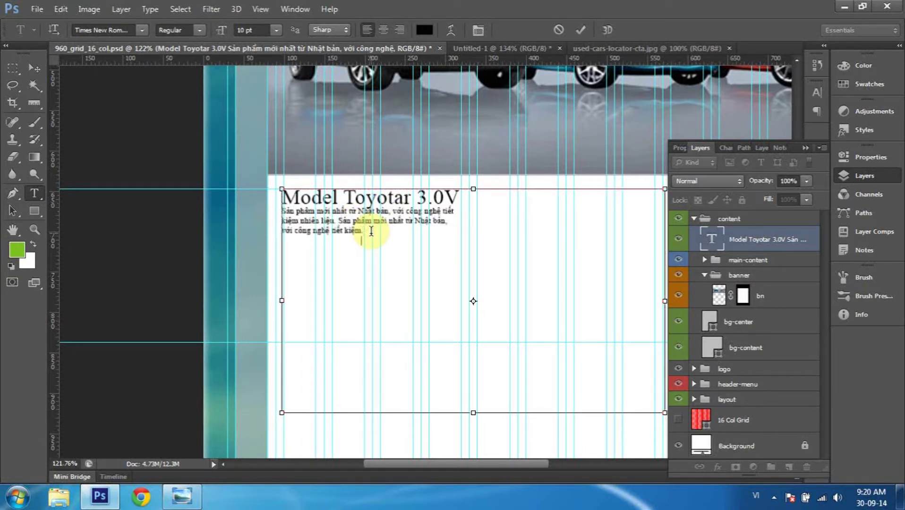
pyautogui.hotkey('ctrl', 'v')
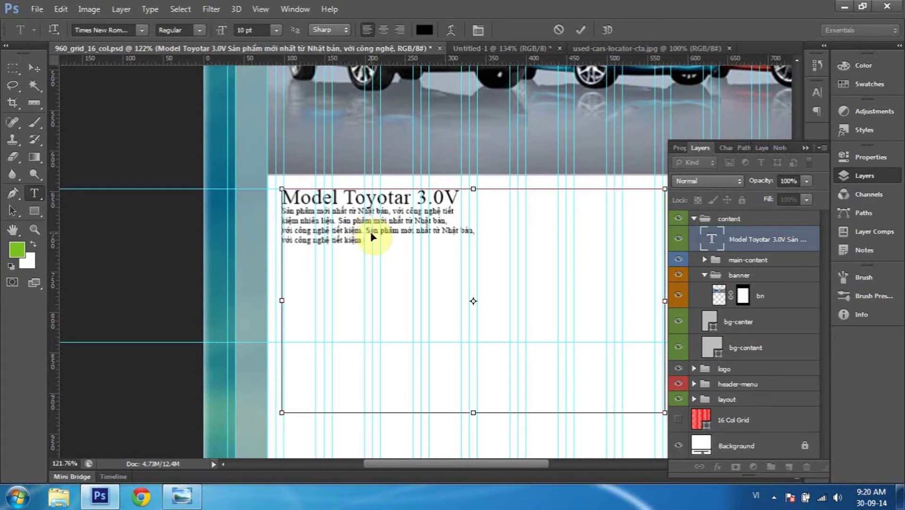
pyautogui.hotkey('ctrl', 'v')
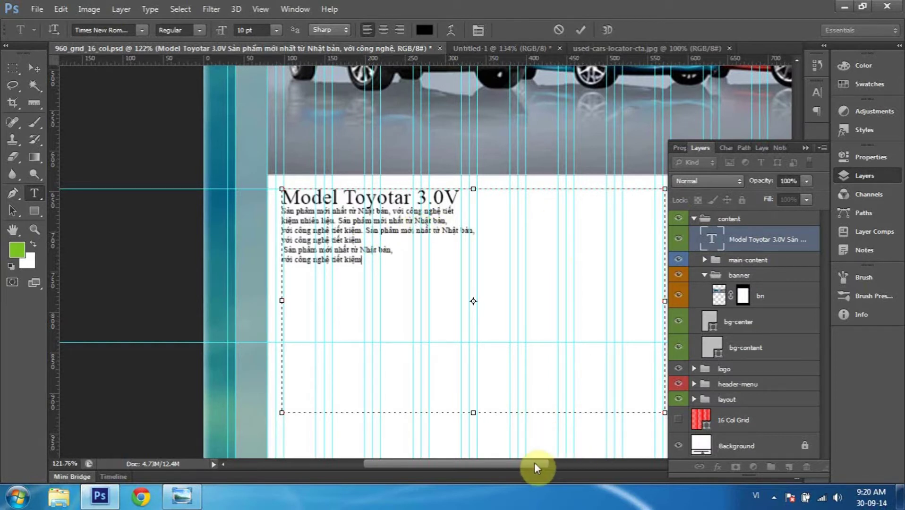
pyautogui.moveTo(536, 464); pyautogui.dragTo(545, 465)
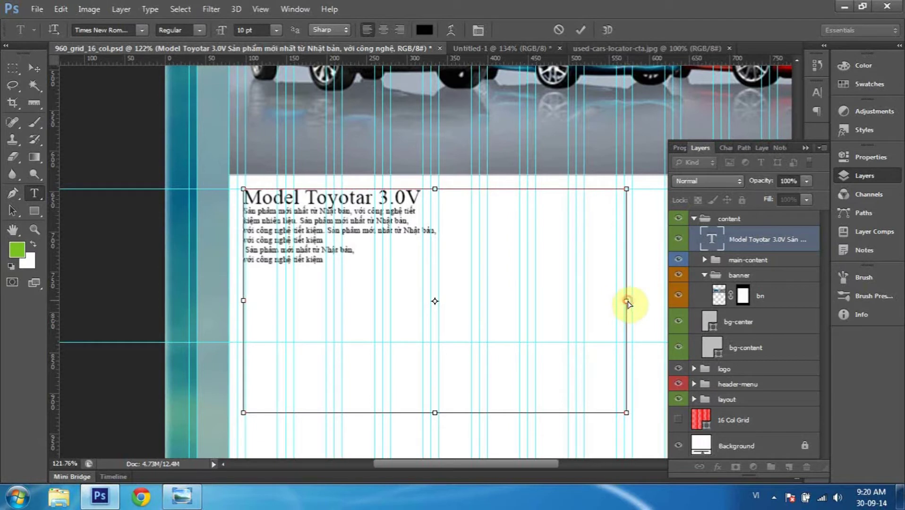
# Narrow the Model Toyotar 3.0V text box to about 249 px wide.
pyautogui.click(626, 300)
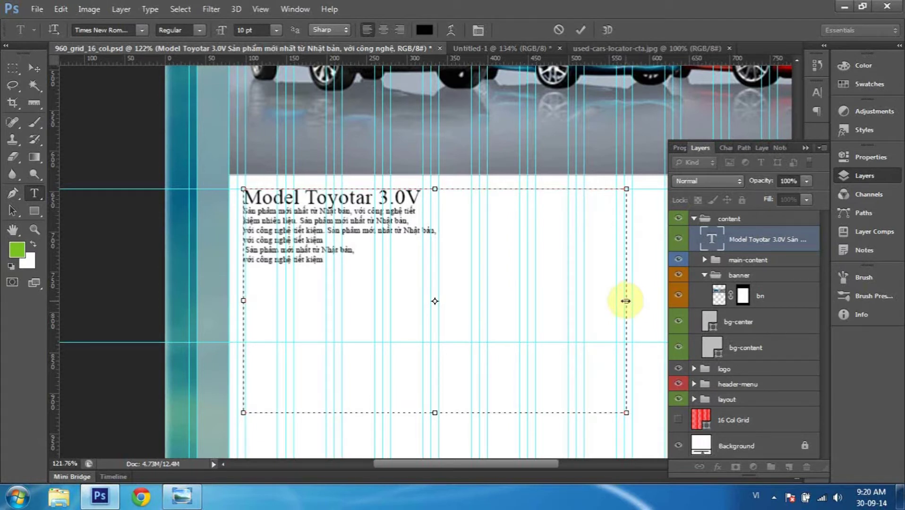
pyautogui.moveTo(626, 301); pyautogui.dragTo(424, 294)
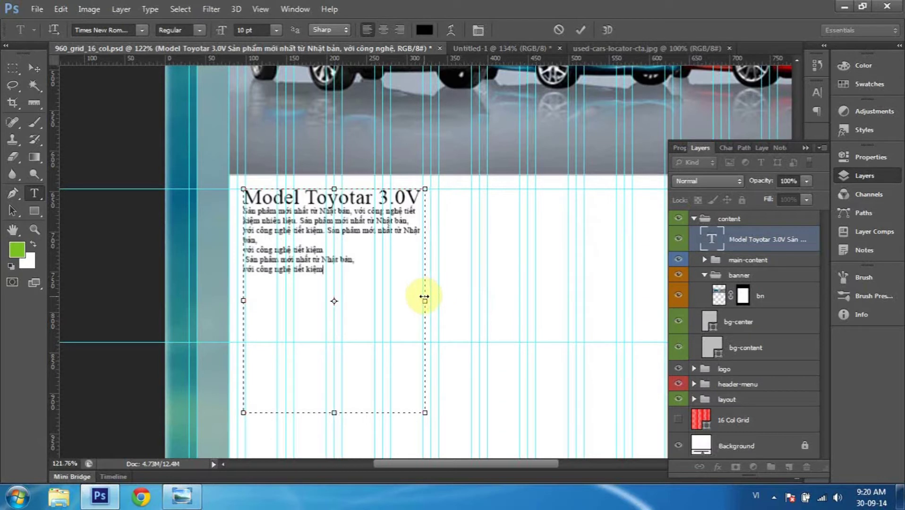
pyautogui.moveTo(425, 297); pyautogui.dragTo(422, 297)
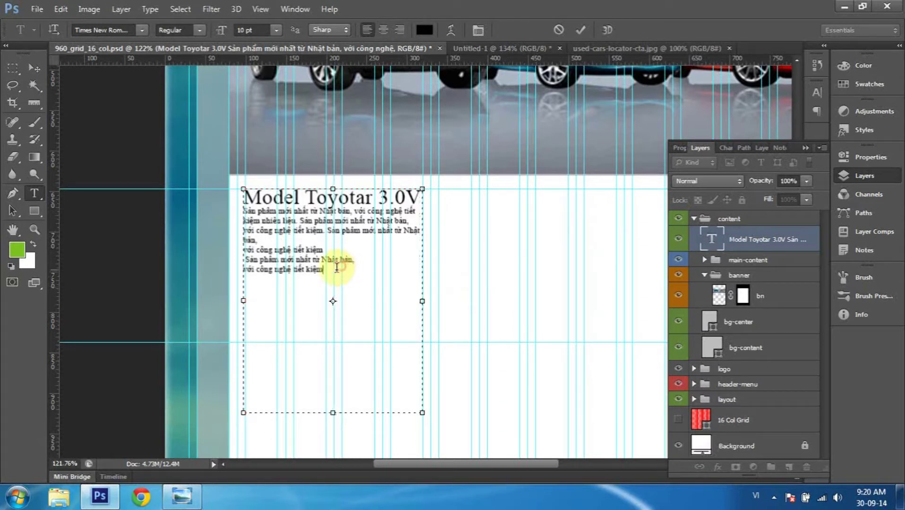
# Join the 'với công nghệ', 'Sản phẩm' and last lines into one paragraph, then select it.
pyautogui.click(244, 250)
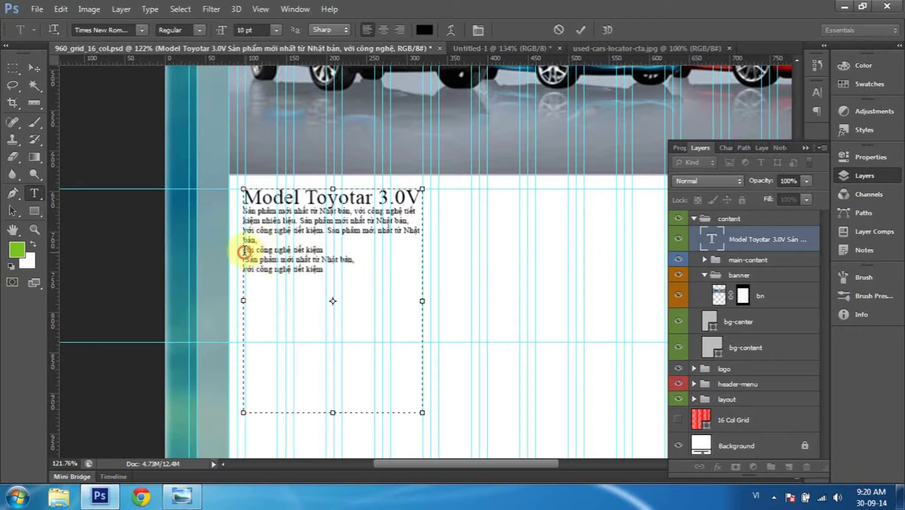
pyautogui.press('BackSpace')
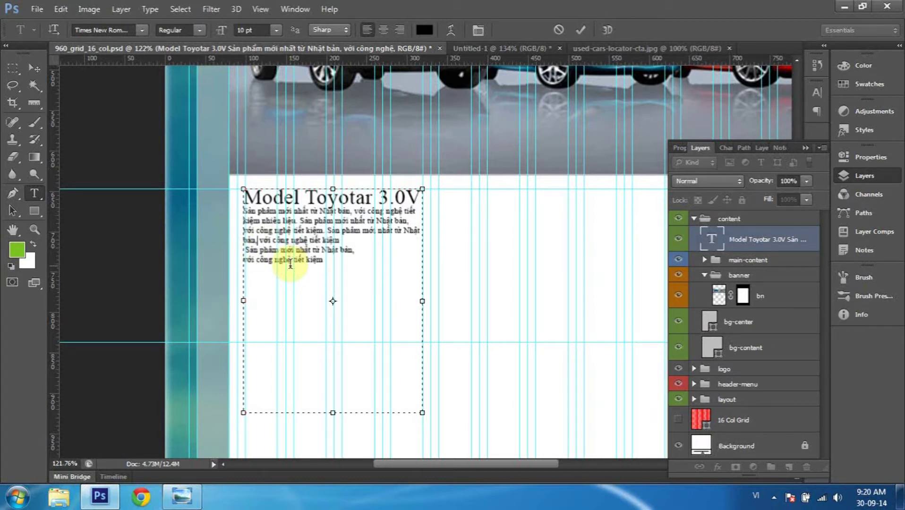
pyautogui.click(247, 251)
pyautogui.write(',')
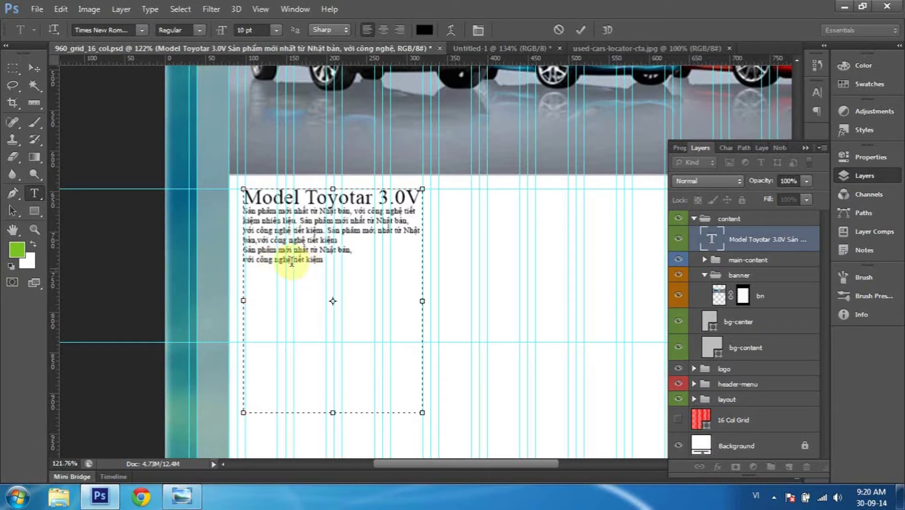
pyautogui.press('BackSpace')
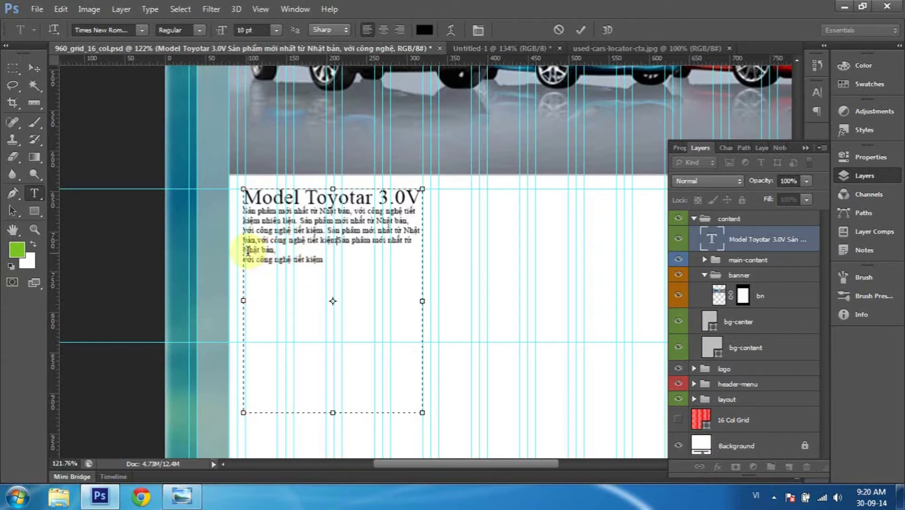
pyautogui.click(244, 263)
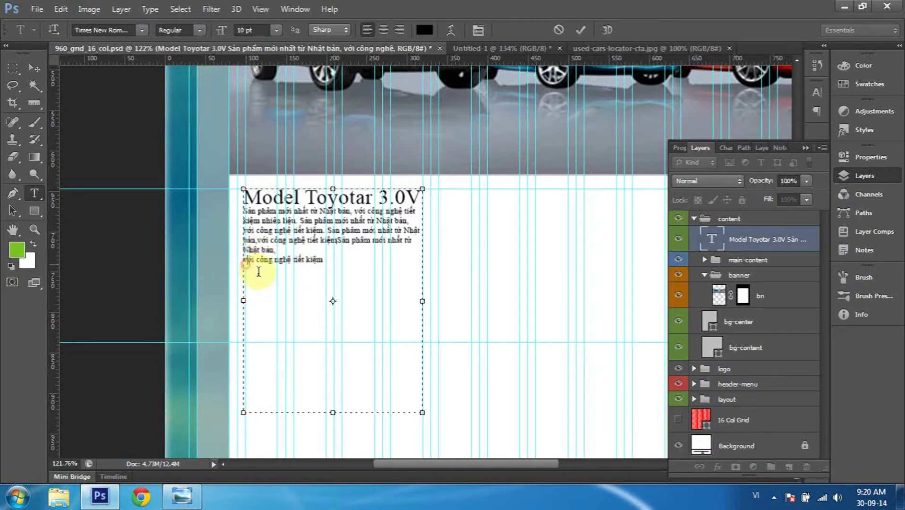
pyautogui.press('BackSpace')
pyautogui.press('BackSpace')
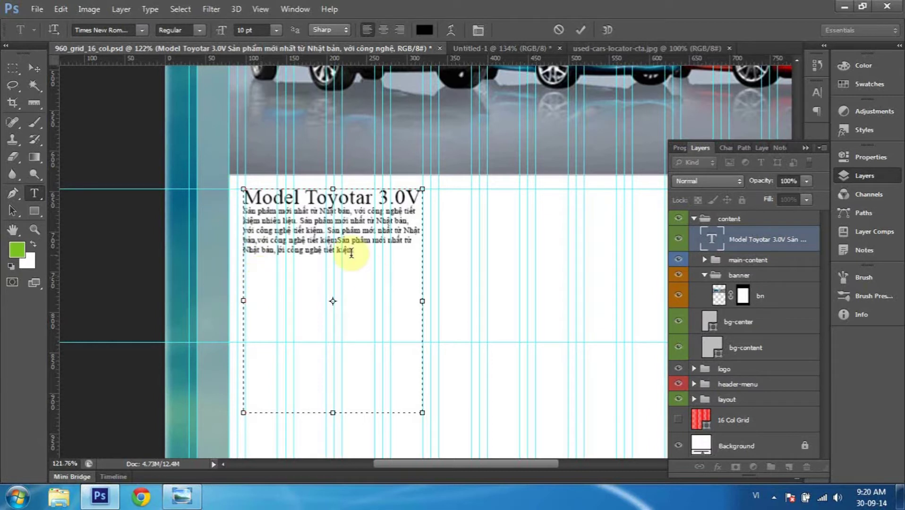
pyautogui.moveTo(354, 254); pyautogui.dragTo(243, 212)
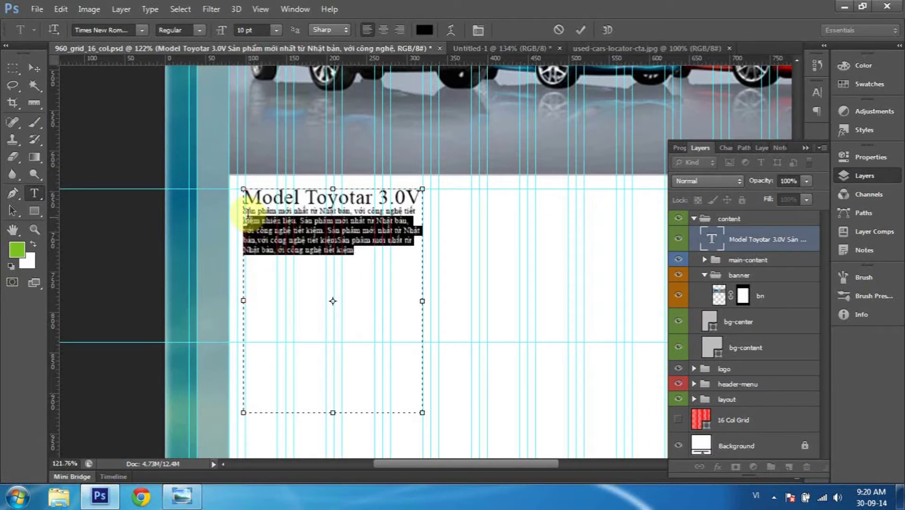
# Set the description paragraph to 12 pt and commit the text.
pyautogui.moveTo(222, 40); pyautogui.dragTo(224, 35)
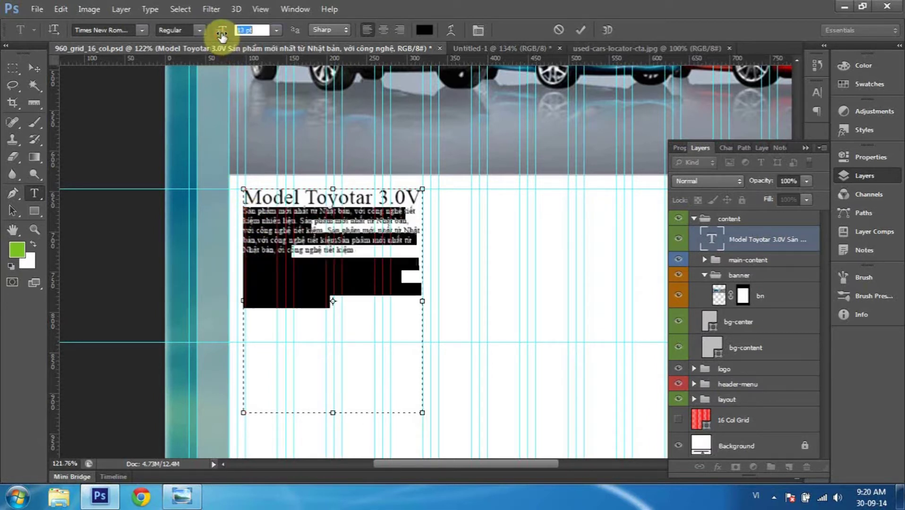
pyautogui.moveTo(222, 36); pyautogui.dragTo(222, 35)
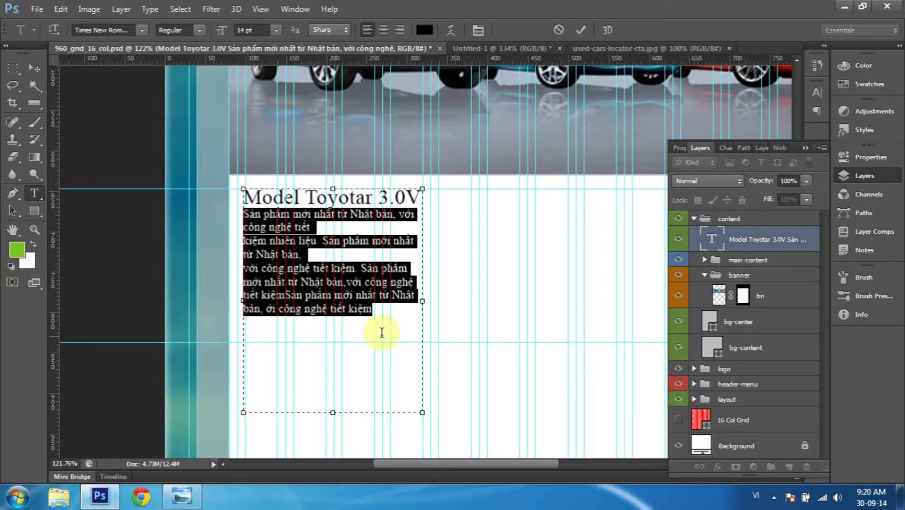
pyautogui.moveTo(217, 32); pyautogui.dragTo(218, 33)
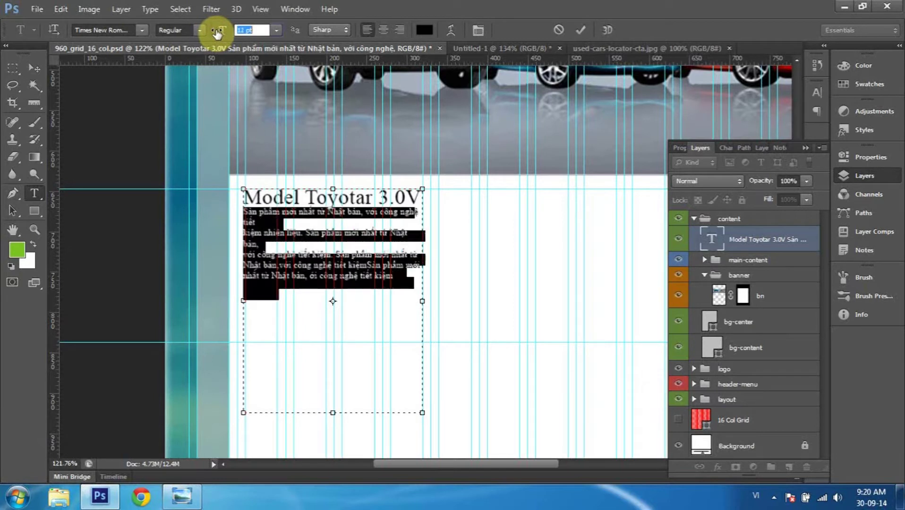
pyautogui.click(34, 68)
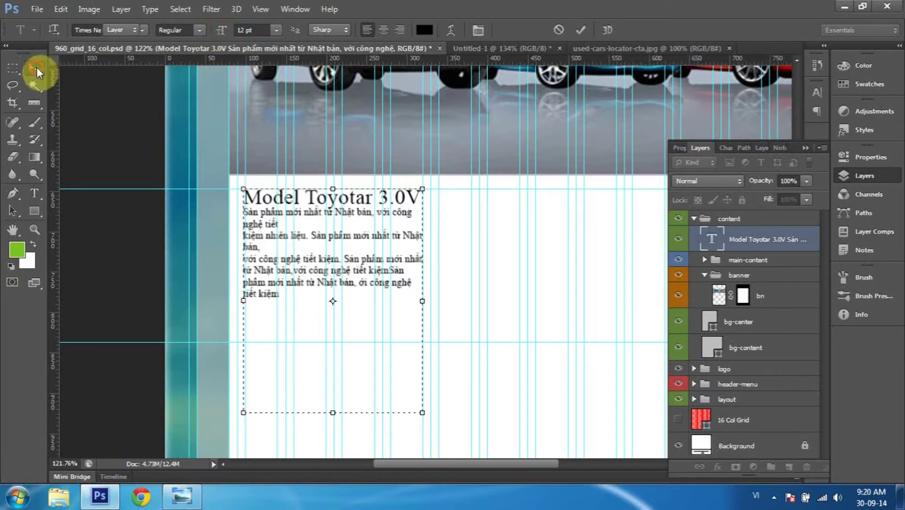
# Rename the Model Toyotar text layer to 'san pham 1'.
pyautogui.click(677, 239)
pyautogui.click(676, 240)
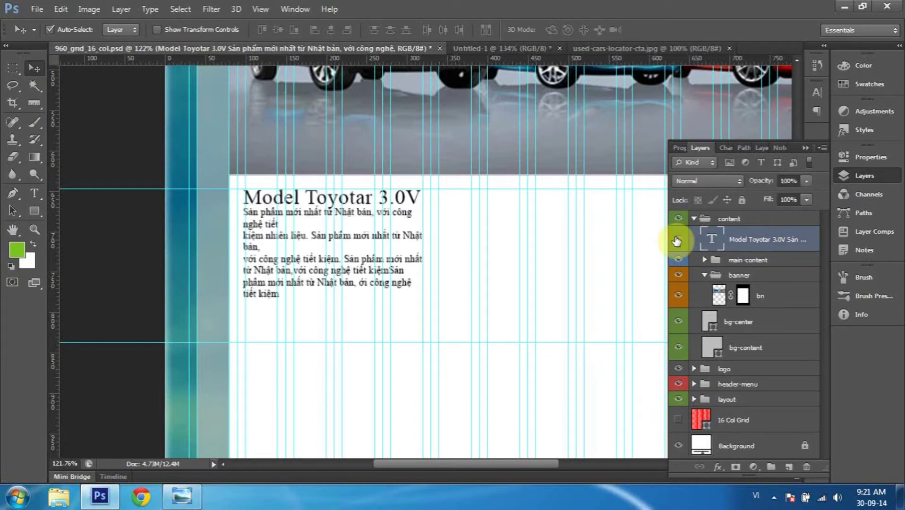
pyautogui.click(747, 241)
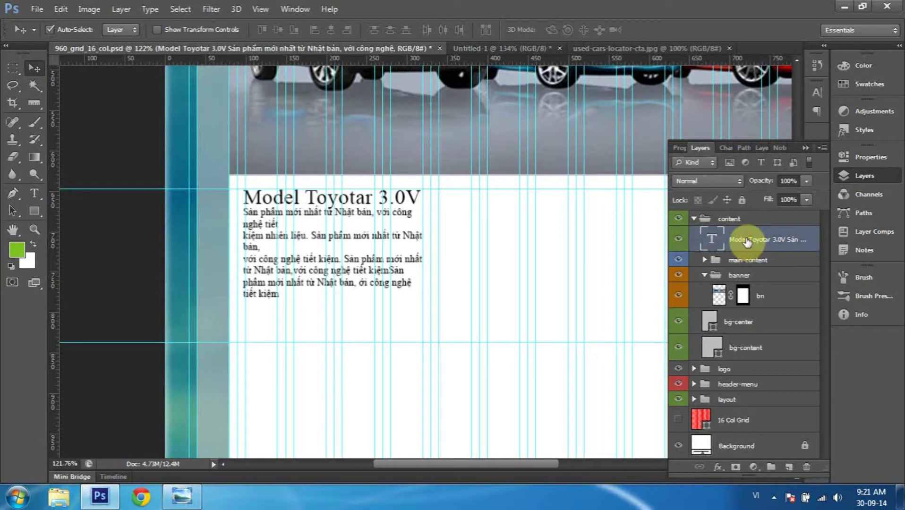
pyautogui.doubleClick(747, 240)
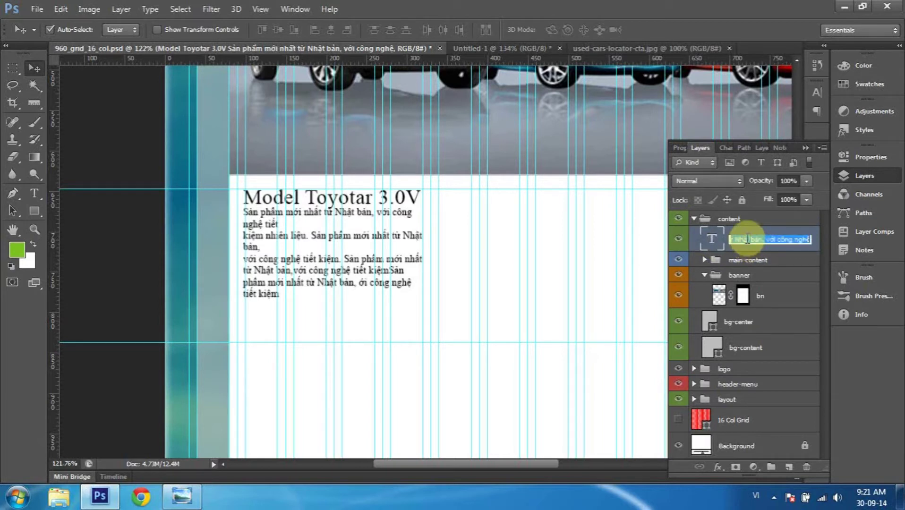
pyautogui.write('sa')
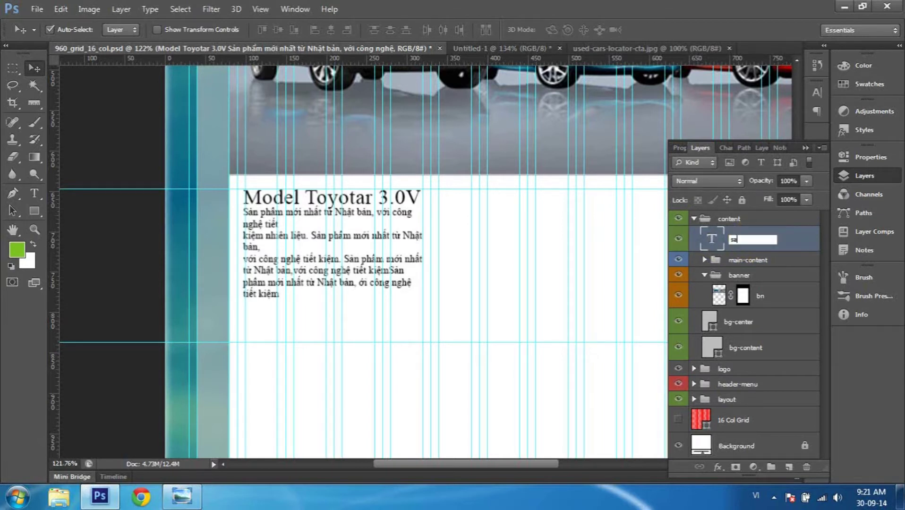
pyautogui.write('n phaẩm')
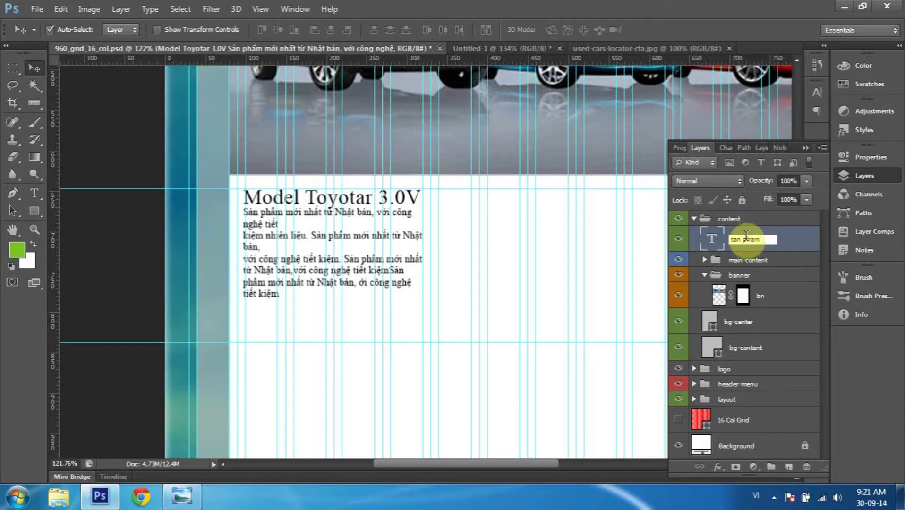
pyautogui.write(' 1')
pyautogui.press('Return')
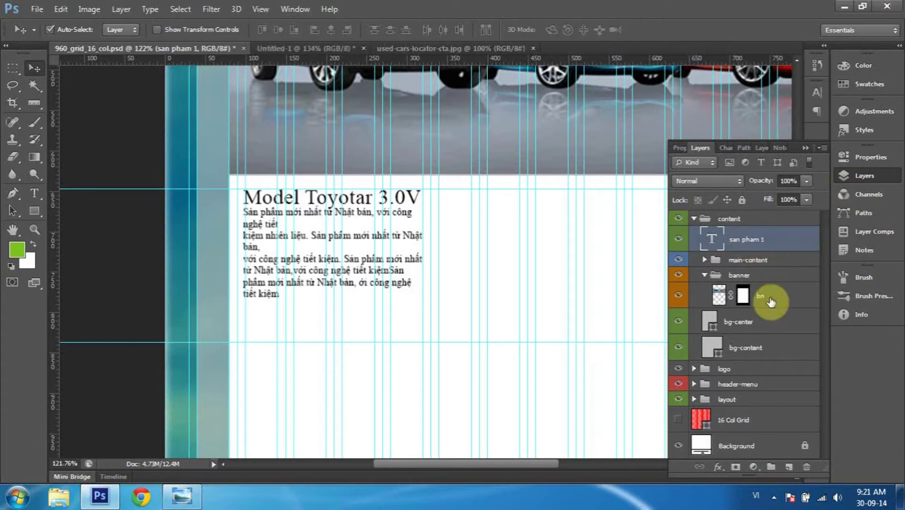
# Group the 'san pham 1' layer into a group named 'san pham' and collapse the banner group.
pyautogui.click(772, 469)
pyautogui.doubleClick(741, 234)
pyautogui.write('a')
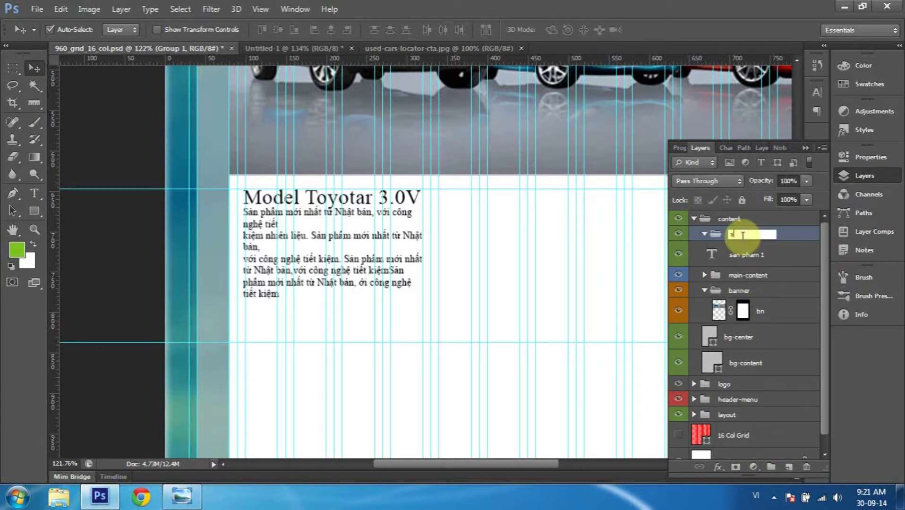
pyautogui.press('BackSpace')
pyautogui.write('san')
pyautogui.write('ph')
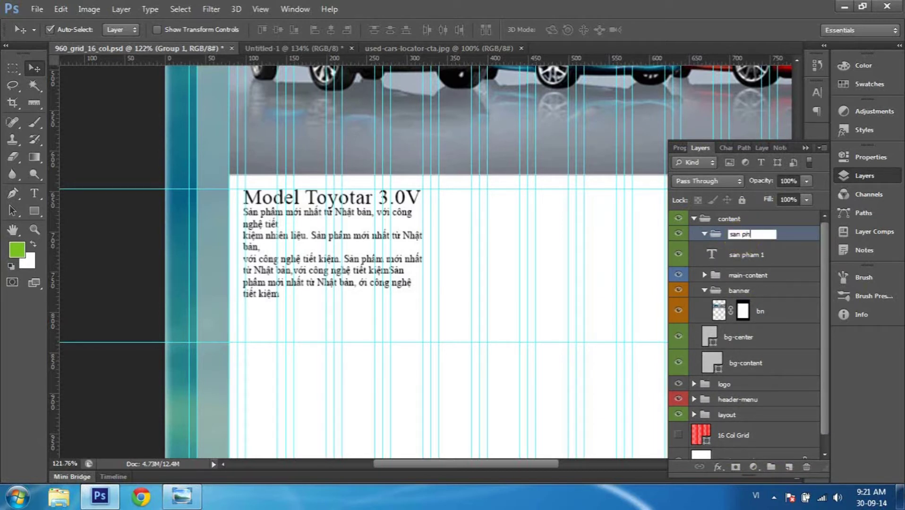
pyautogui.write('am')
pyautogui.press('Return')
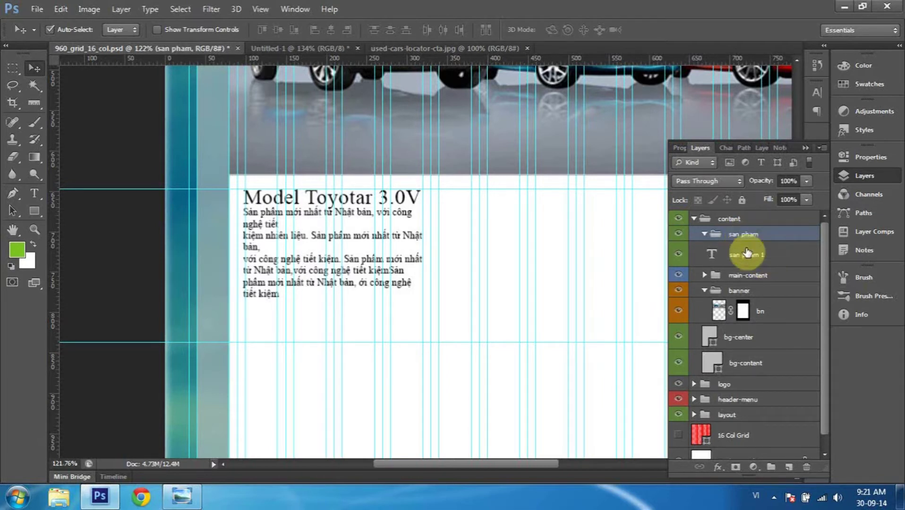
pyautogui.moveTo(740, 255); pyautogui.dragTo(739, 237)
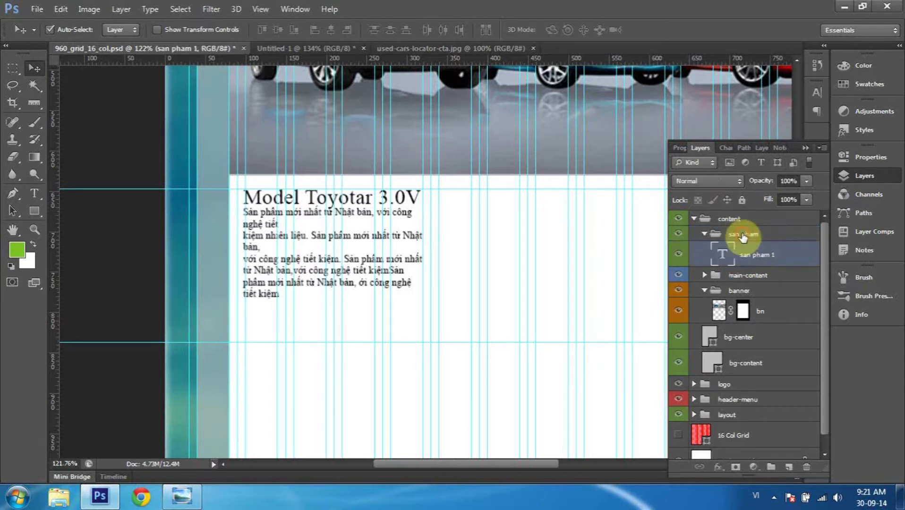
pyautogui.click(705, 290)
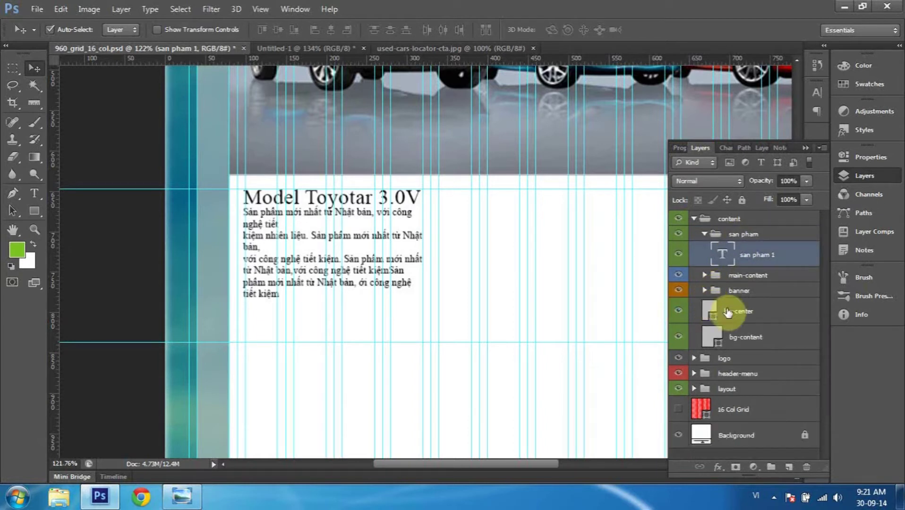
pyautogui.click(707, 236)
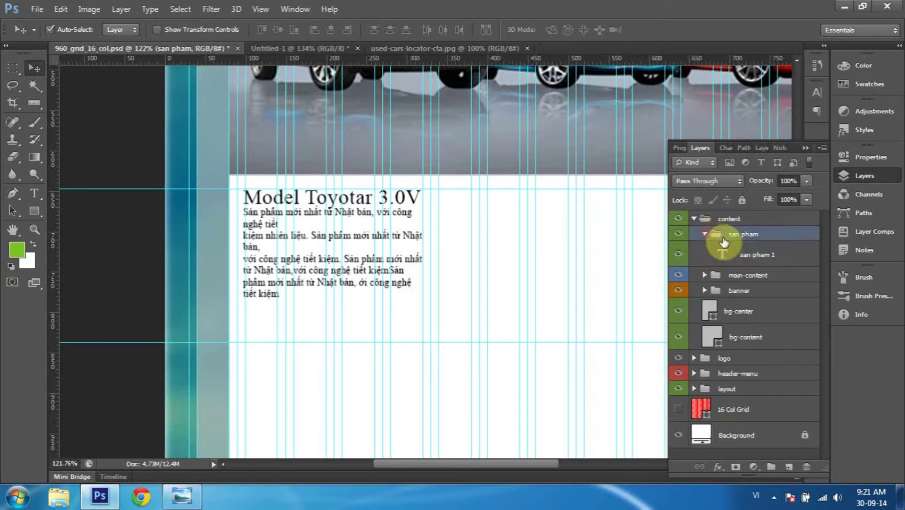
# With the san pham group selected, switch to the Rounded Rectangle Tool with a 15 px radius.
pyautogui.click(679, 254)
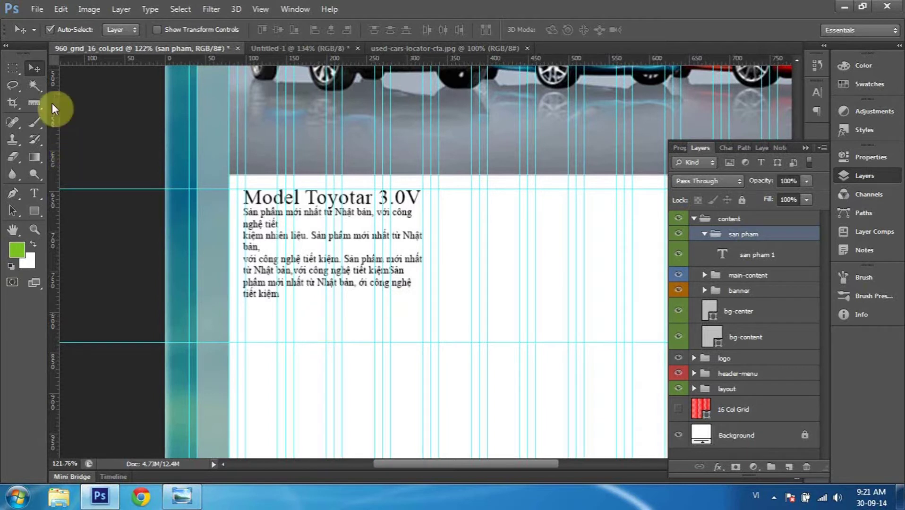
pyautogui.click(38, 215)
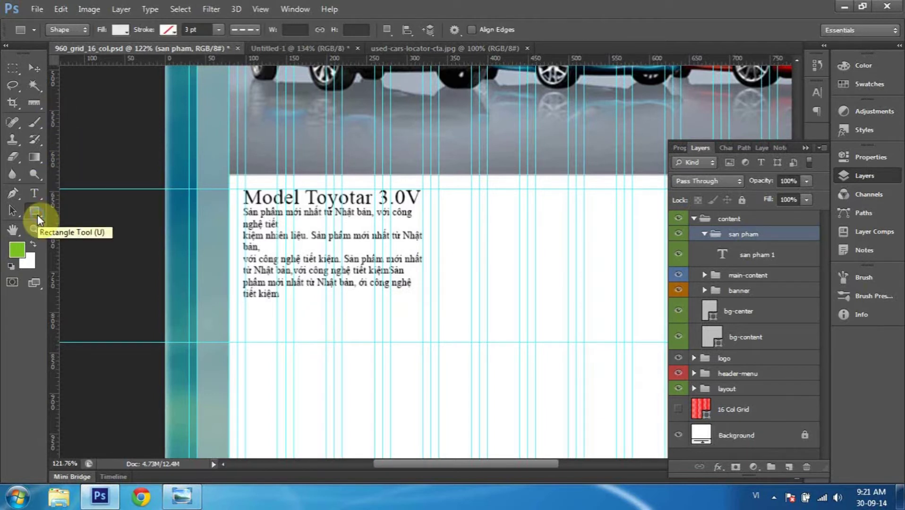
pyautogui.rightClick(37, 214)
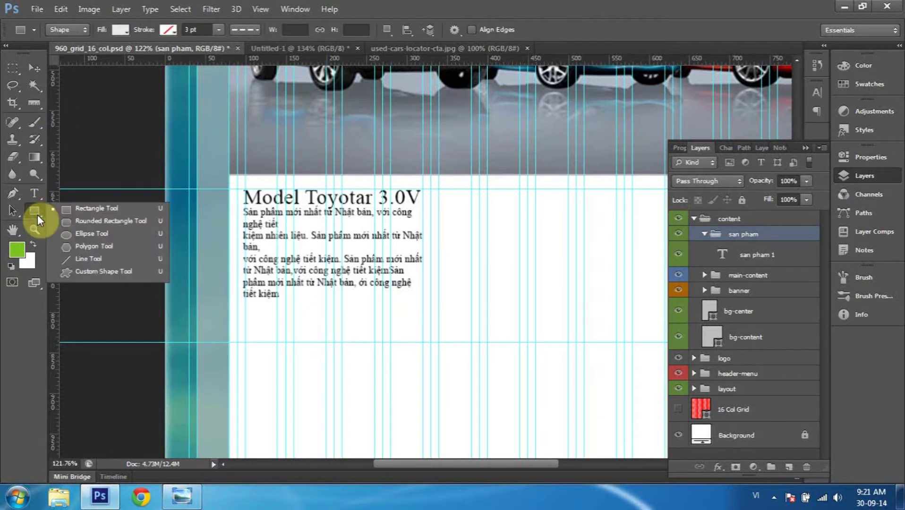
pyautogui.click(121, 226)
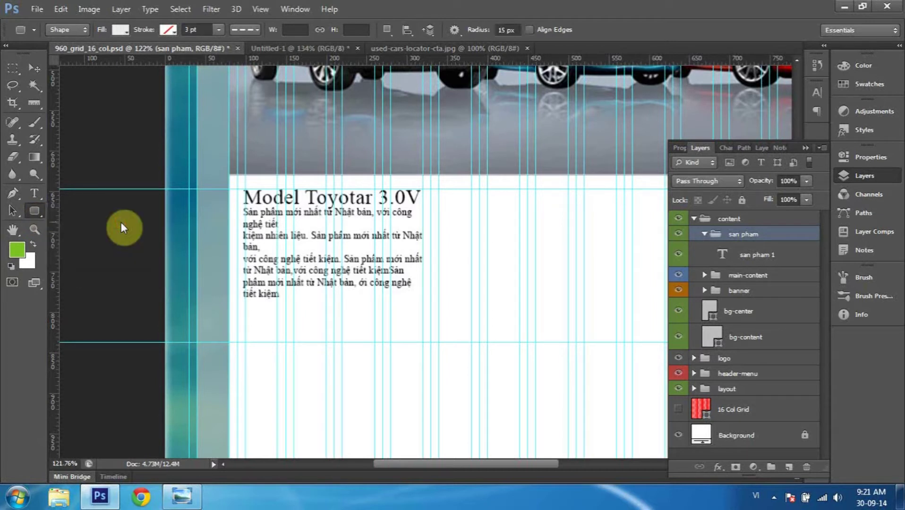
pyautogui.click(503, 29)
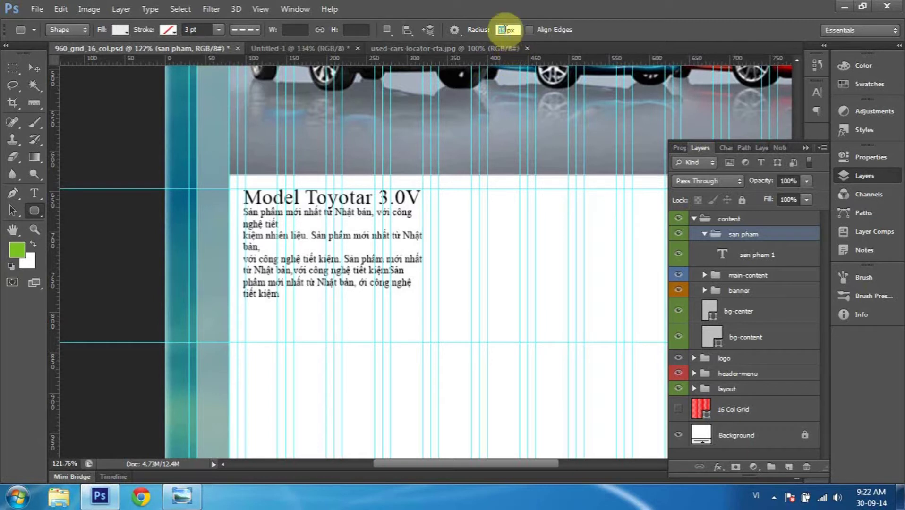
pyautogui.click(508, 31)
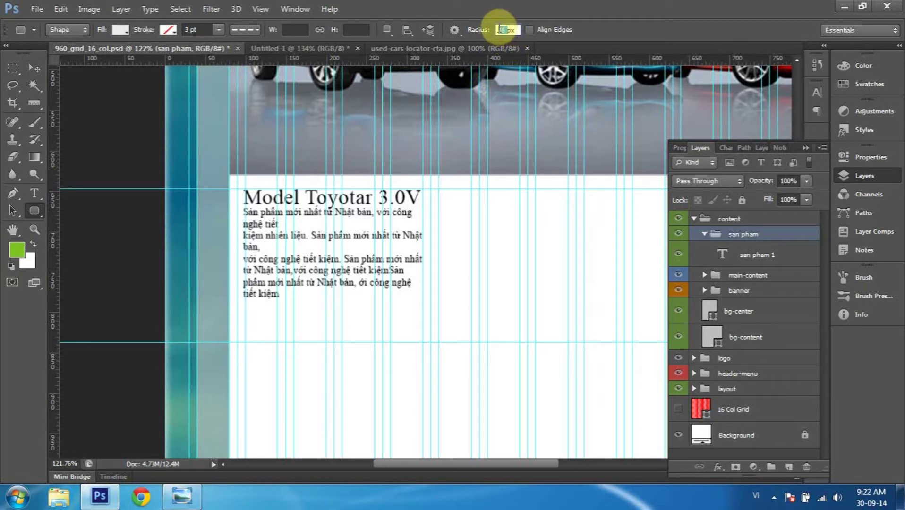
pyautogui.press('Return')
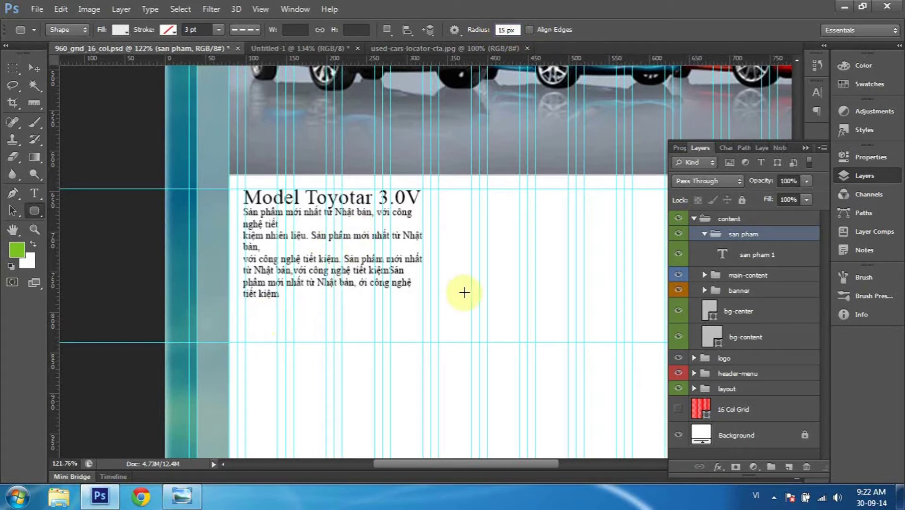
# Zoom into car.jpg's product blocks, then start drawing a button below the description.
pyautogui.hotkey('alt', 'Tab')
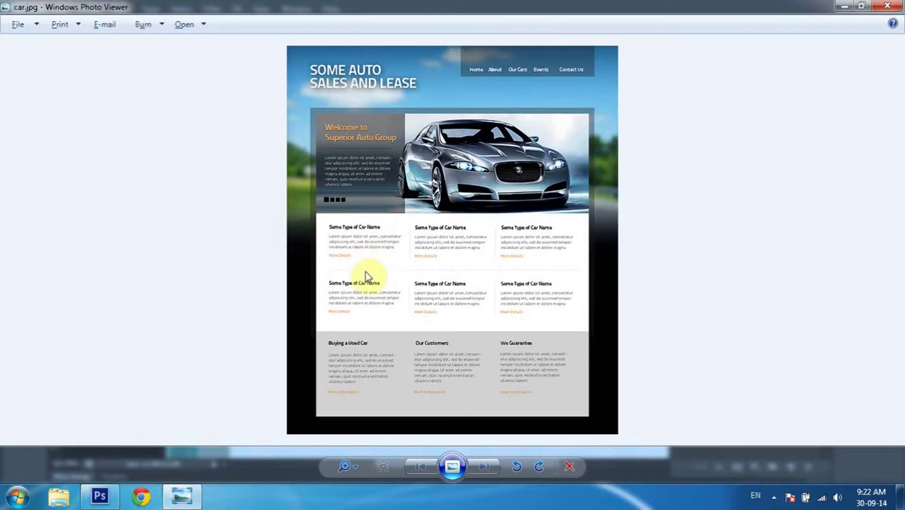
pyautogui.scroll(1, 363, 260)
pyautogui.scroll(2, 293, 262)
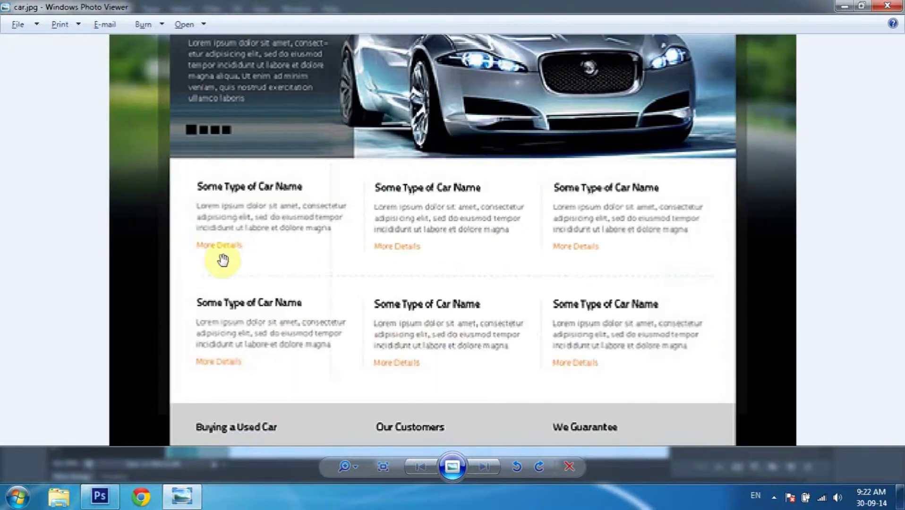
pyautogui.scroll(-2, 241, 257)
pyautogui.scroll(-1, 242, 258)
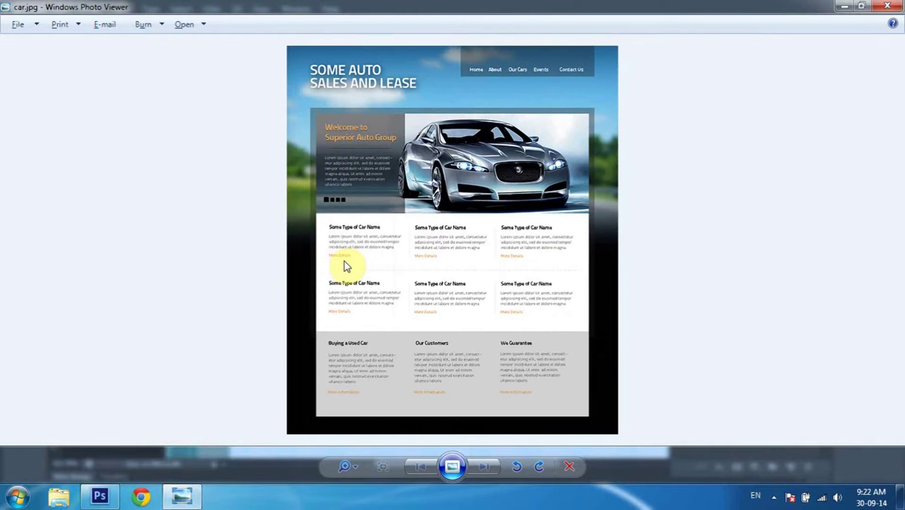
pyautogui.hotkey('alt', 'Tab')
pyautogui.moveTo(246, 308); pyautogui.dragTo(326, 336)
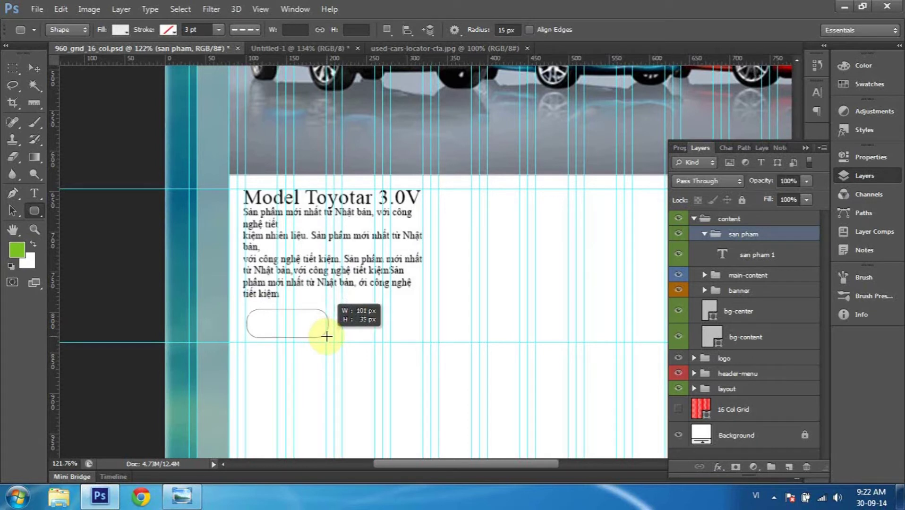
# Redraw the button as a 12 px-radius rounded rectangle and add a horizontal guide along its top.
pyautogui.moveTo(327, 336); pyautogui.dragTo(327, 336)
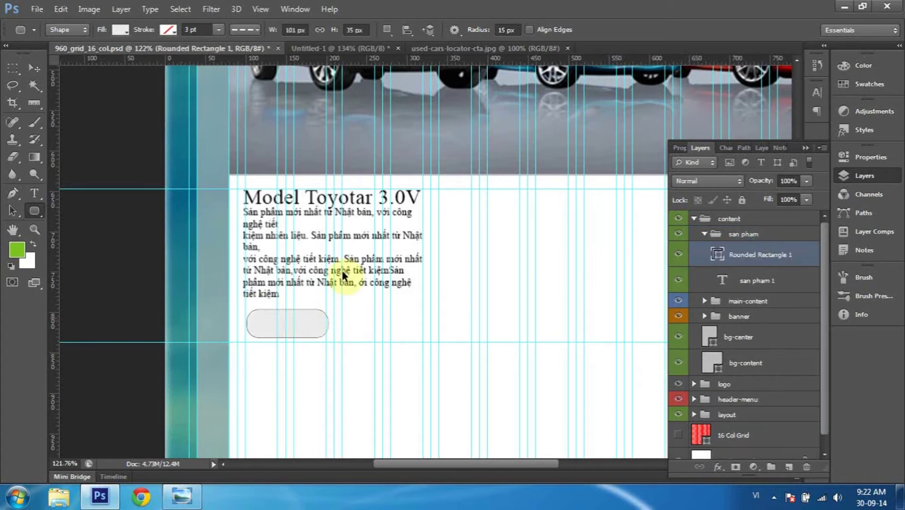
pyautogui.hotkey('ctrl', 'z')
pyautogui.doubleClick(502, 30)
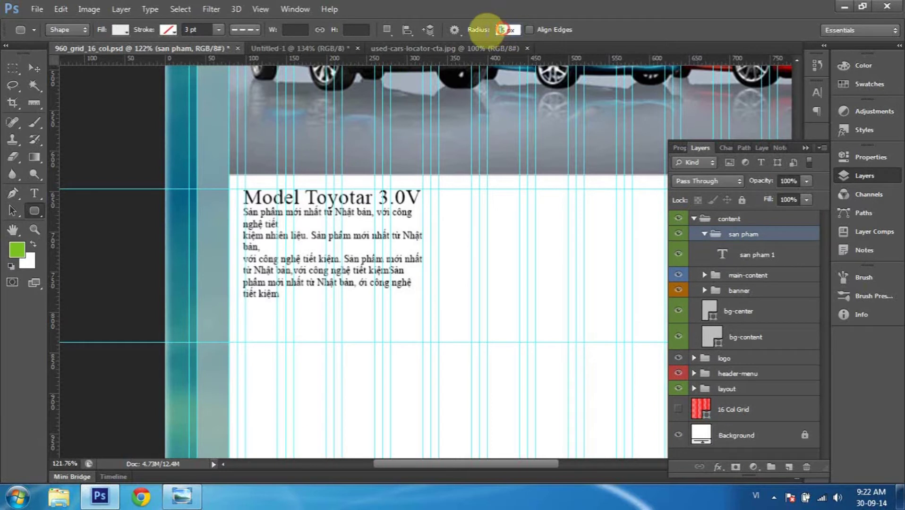
pyautogui.write('10')
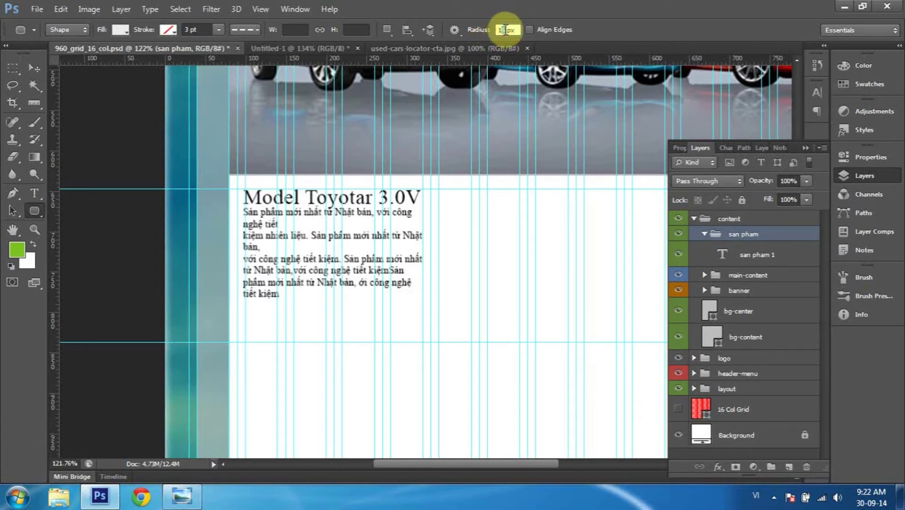
pyautogui.click(358, 307)
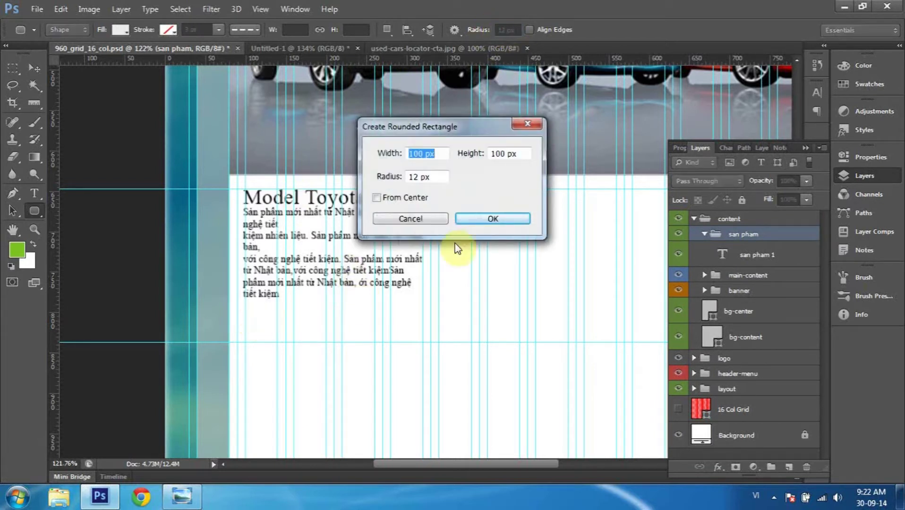
pyautogui.click(442, 219)
pyautogui.moveTo(250, 306)
pyautogui.mouseDown()
pyautogui.moveTo(328, 334)
pyautogui.moveTo(310, 337)
pyautogui.moveTo(416, 337)
pyautogui.mouseUp()
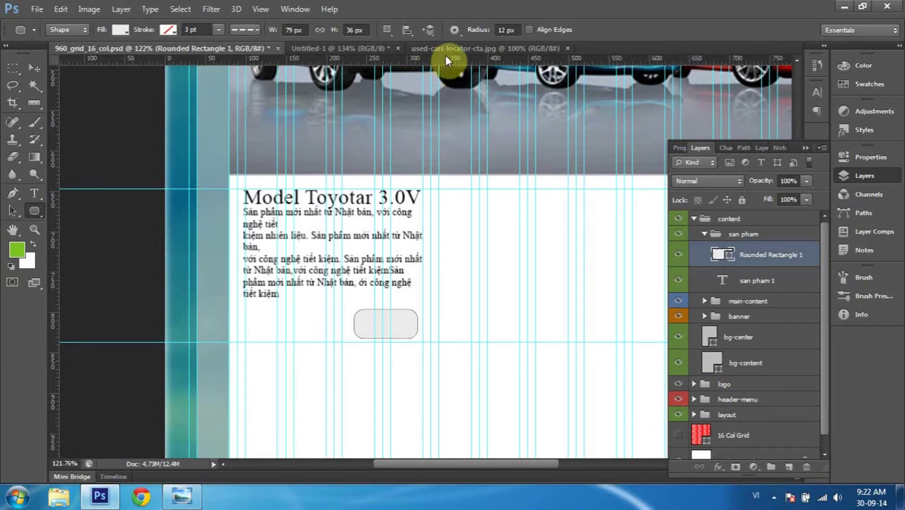
pyautogui.moveTo(446, 62)
pyautogui.mouseDown()
pyautogui.moveTo(450, 316)
pyautogui.moveTo(451, 307)
pyautogui.mouseUp()
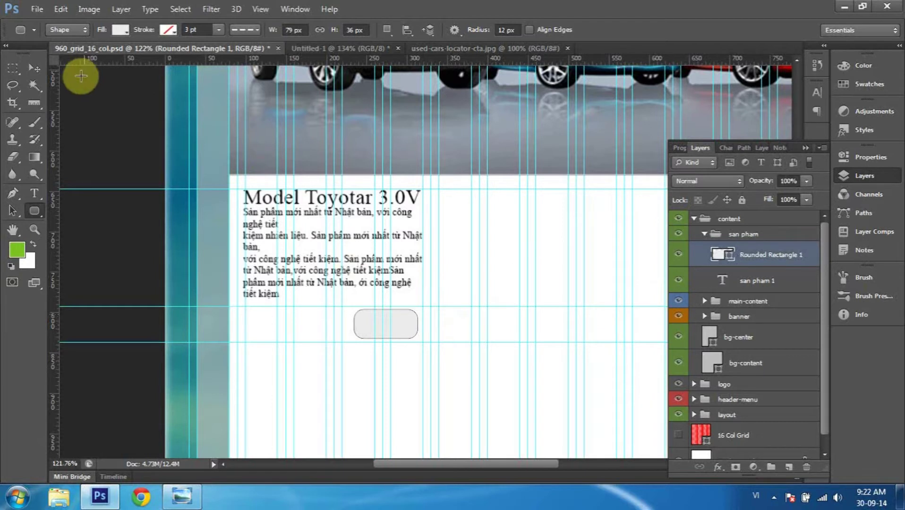
pyautogui.click(37, 67)
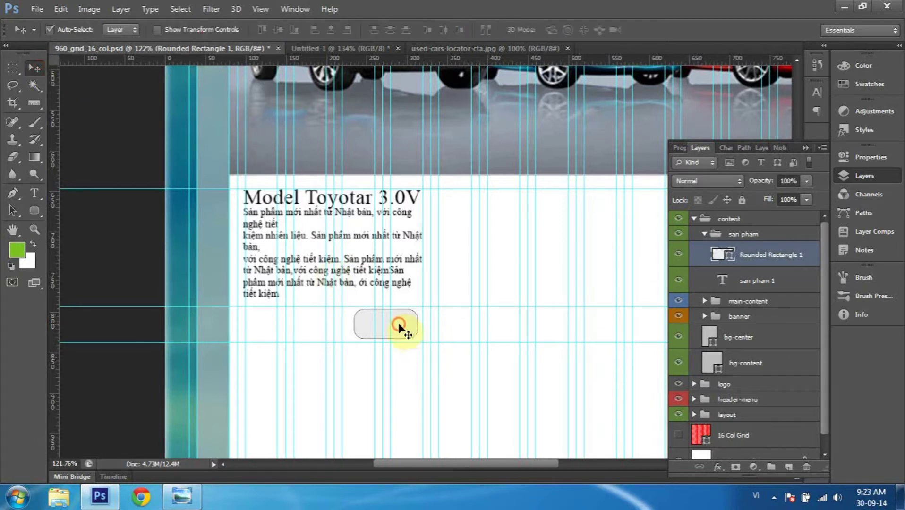
# Nudge the button left and resize it to about 95 × 38 px with Free Transform.
pyautogui.moveTo(400, 325); pyautogui.dragTo(390, 320)
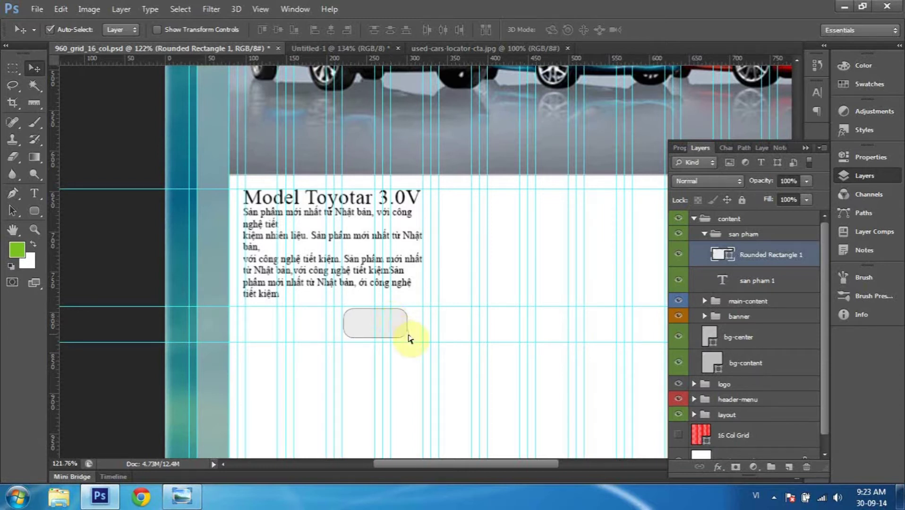
pyautogui.hotkey('ctrl', 't')
pyautogui.moveTo(407, 337); pyautogui.dragTo(418, 337)
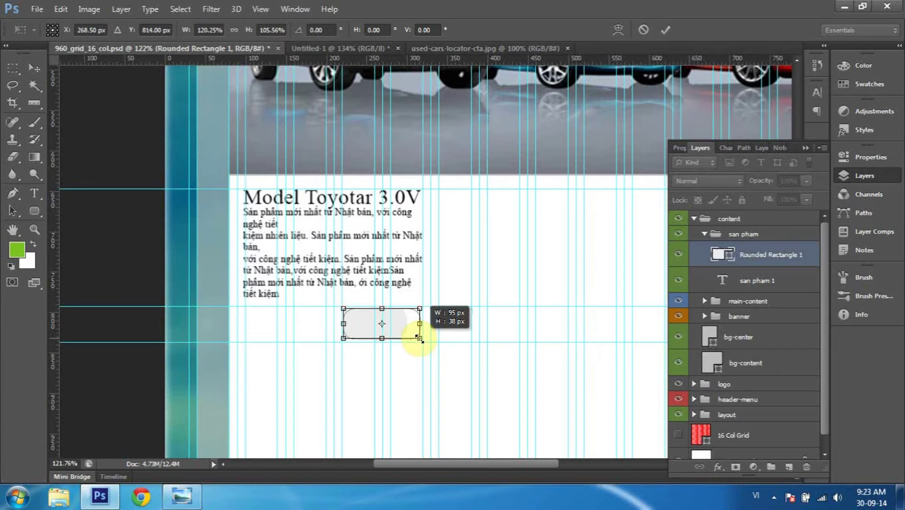
pyautogui.moveTo(418, 337); pyautogui.dragTo(418, 338)
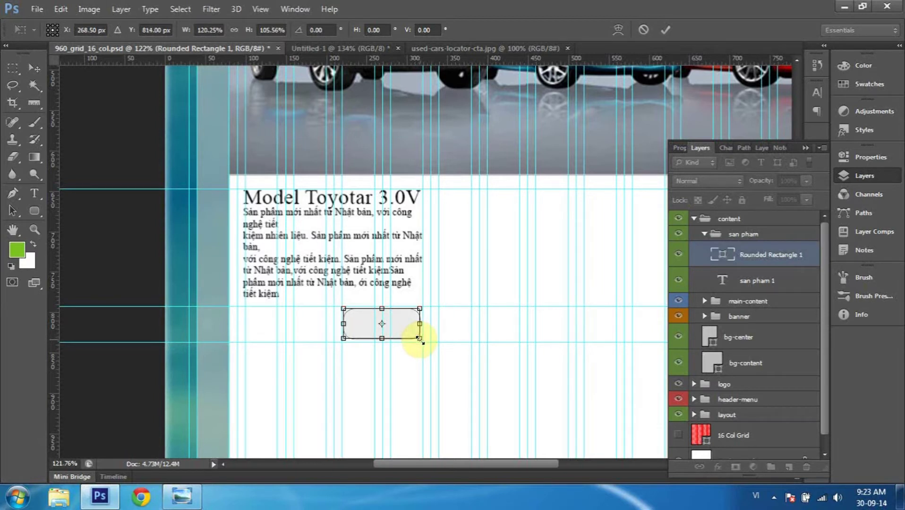
pyautogui.press('Return')
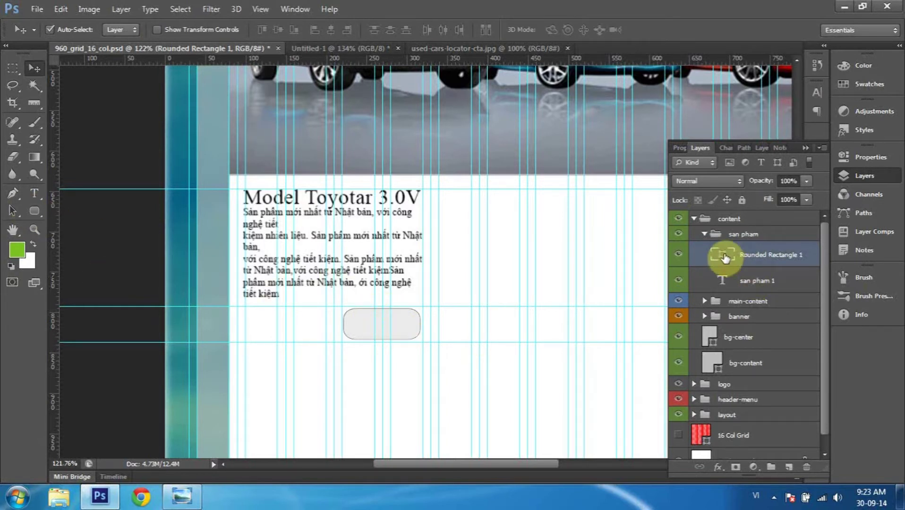
# Rename the rounded rectangle layer to 'btn'.
pyautogui.doubleClick(765, 259)
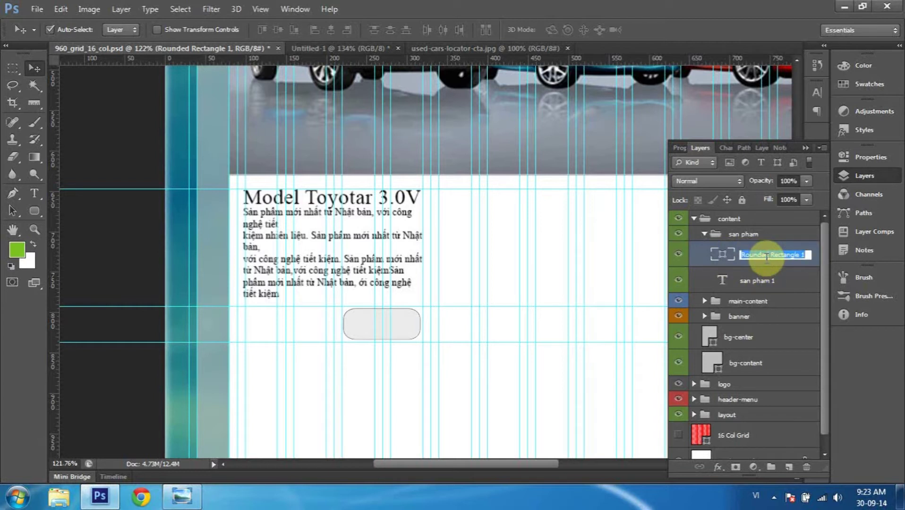
pyautogui.write('btn')
pyautogui.press('Return')
# Preview violet and magenta fills for the button, then cancel to keep it light grey.
pyautogui.doubleClick(723, 254)
pyautogui.moveTo(648, 101); pyautogui.dragTo(698, 112)
pyautogui.click(735, 141)
pyautogui.moveTo(736, 141); pyautogui.dragTo(736, 120)
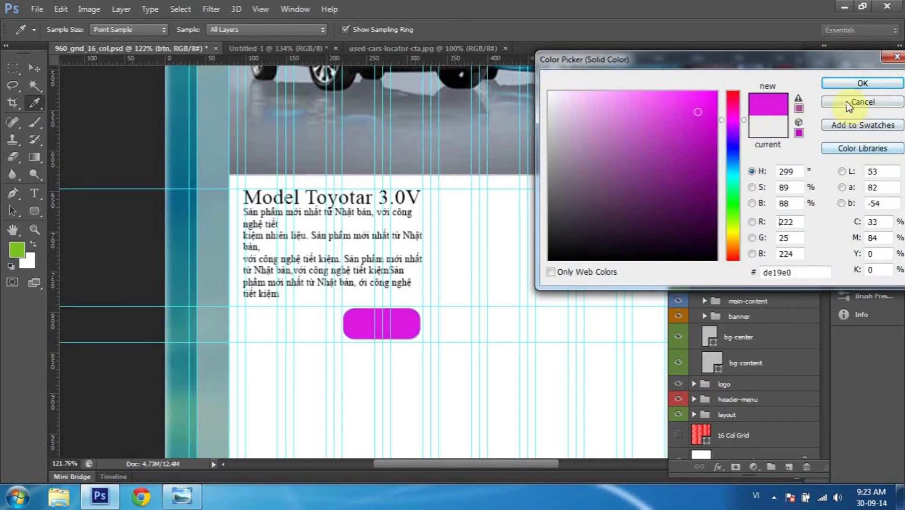
pyautogui.click(862, 102)
pyautogui.click(411, 328)
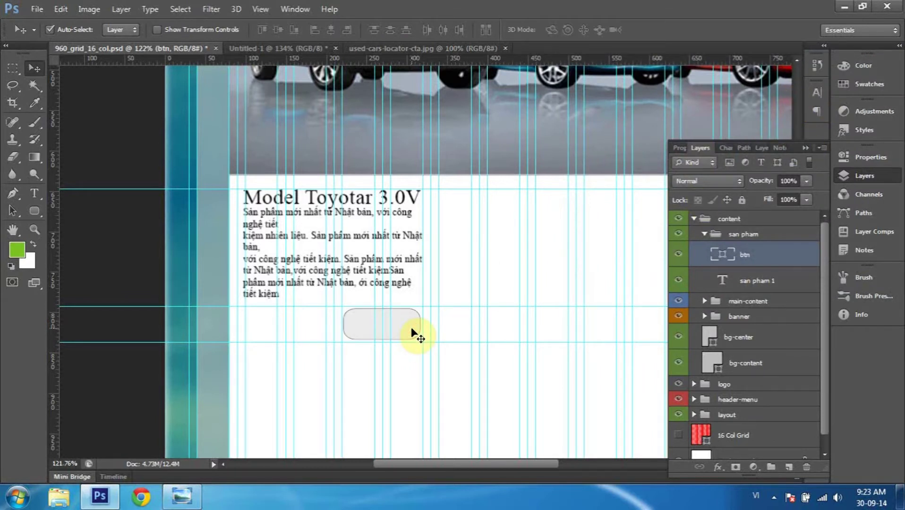
# Append the Buttons style set to the Styles panel presets.
pyautogui.click(862, 130)
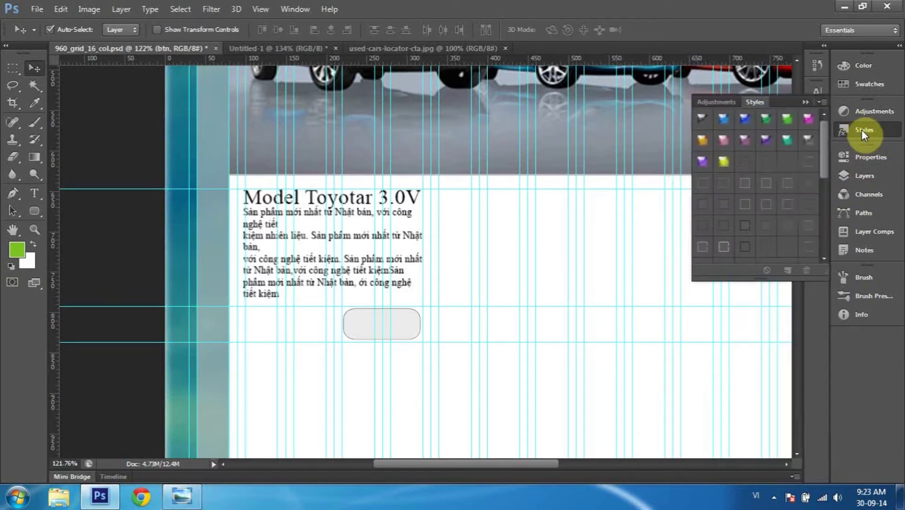
pyautogui.click(822, 102)
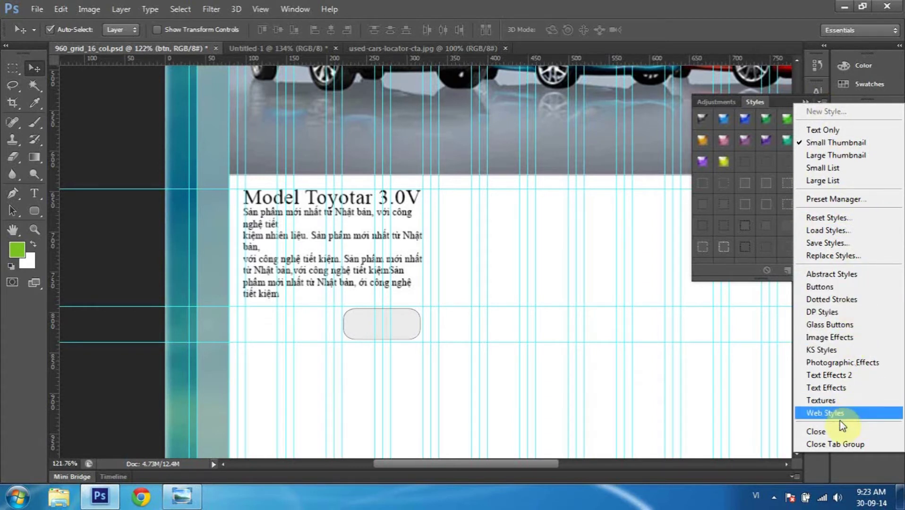
pyautogui.click(850, 288)
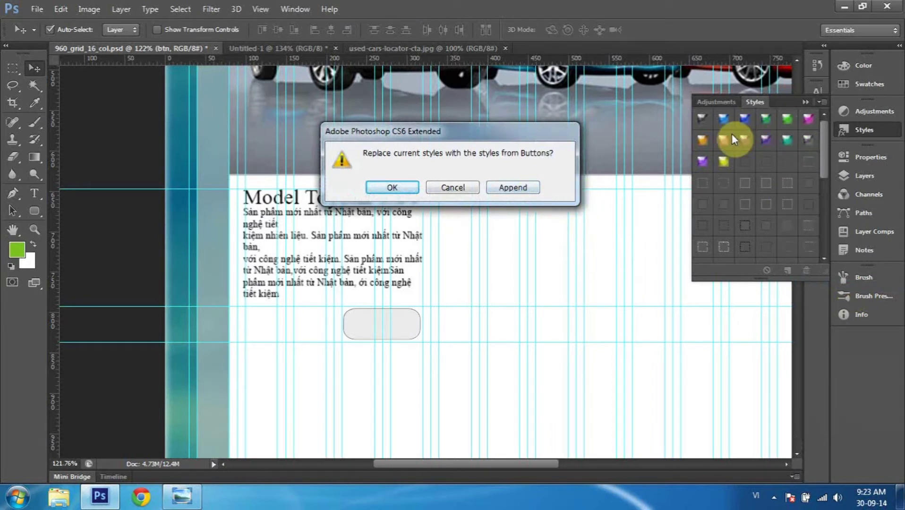
pyautogui.click(511, 187)
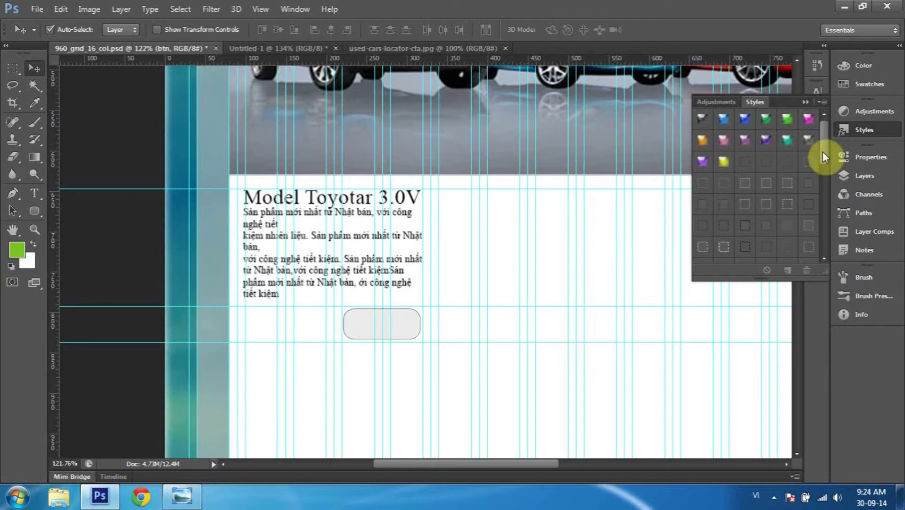
pyautogui.moveTo(824, 144); pyautogui.dragTo(841, 244)
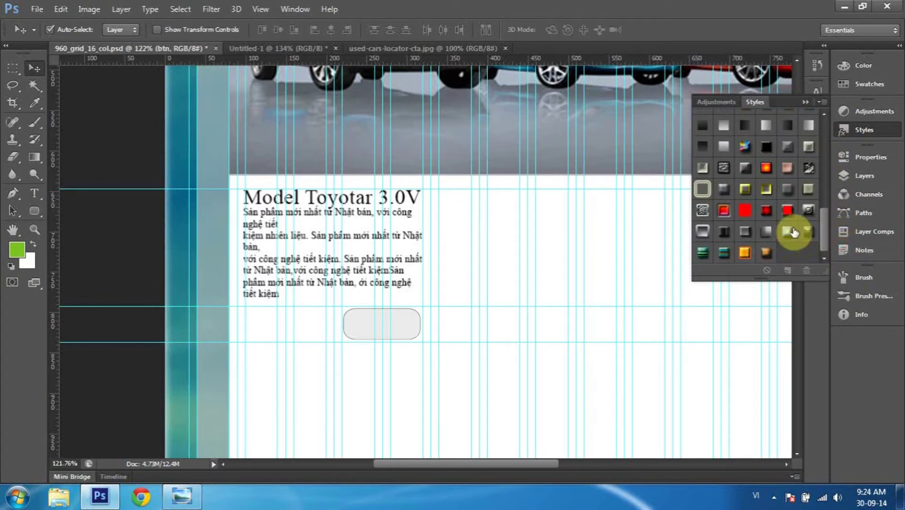
# Preview several preset styles on the btn button, keeping the black style with a white bar.
pyautogui.click(787, 231)
pyautogui.click(766, 232)
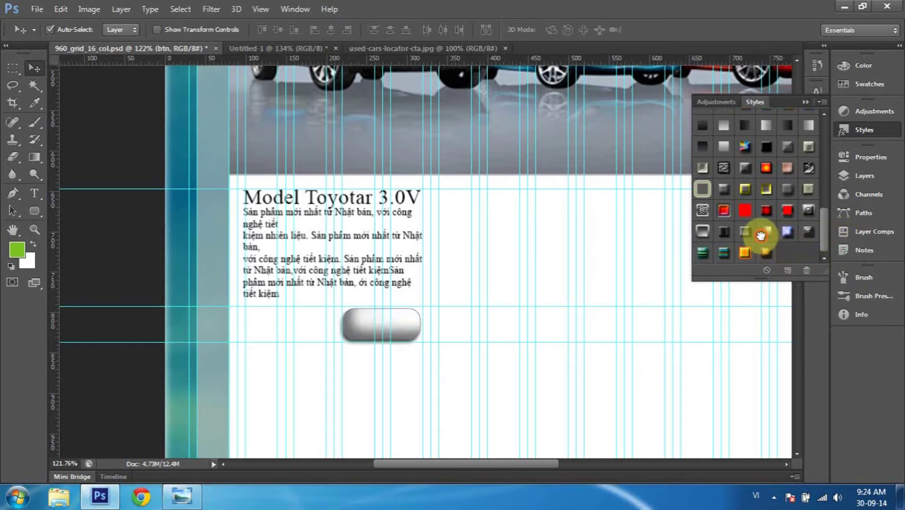
pyautogui.click(746, 255)
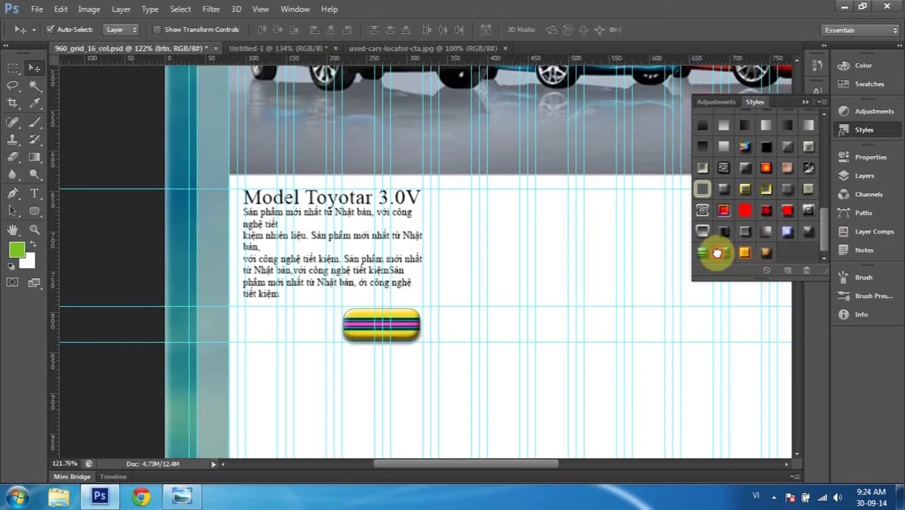
pyautogui.click(704, 254)
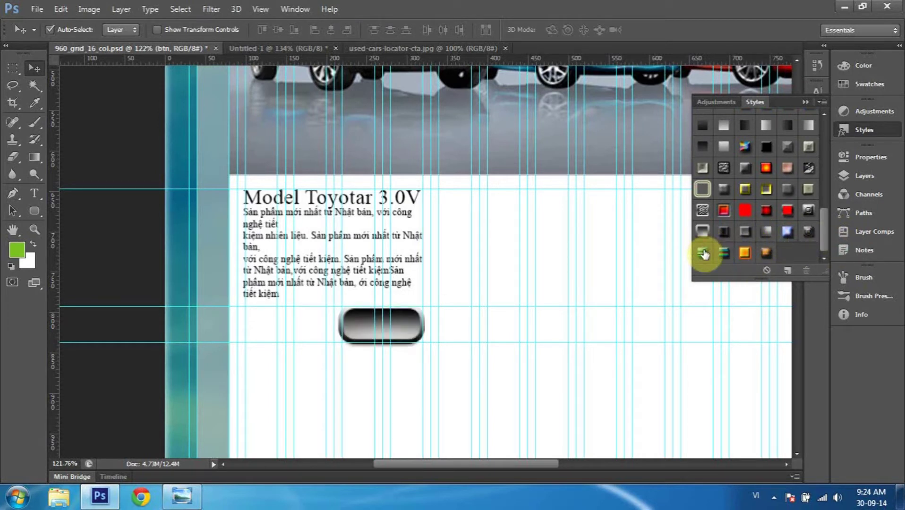
pyautogui.click(703, 254)
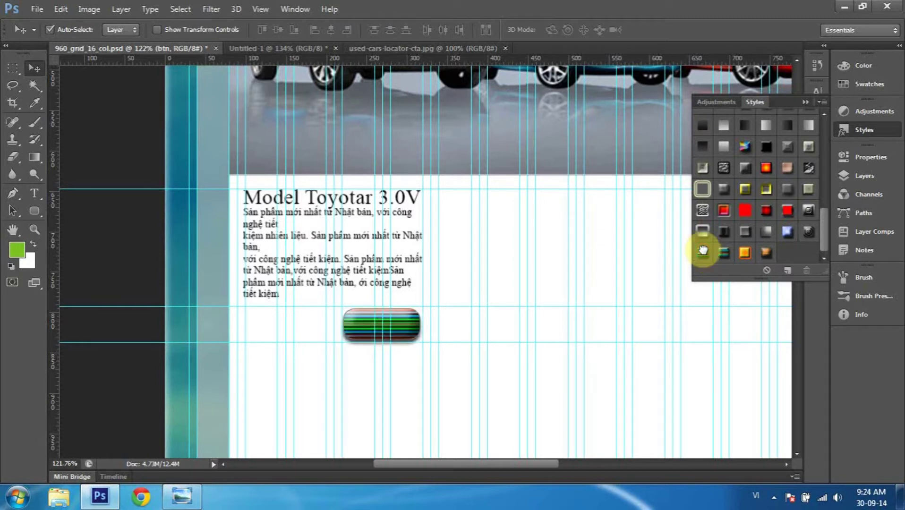
pyautogui.click(730, 234)
pyautogui.click(766, 232)
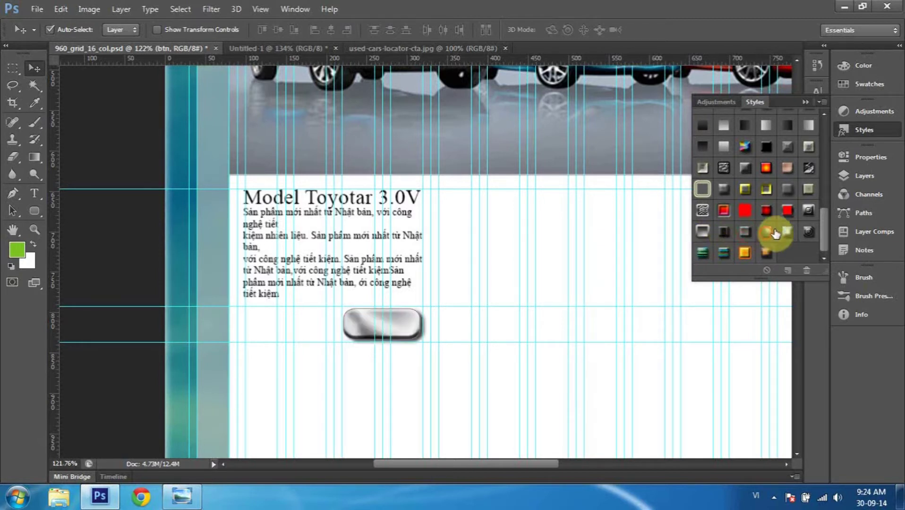
pyautogui.click(787, 232)
pyautogui.click(812, 213)
pyautogui.click(809, 230)
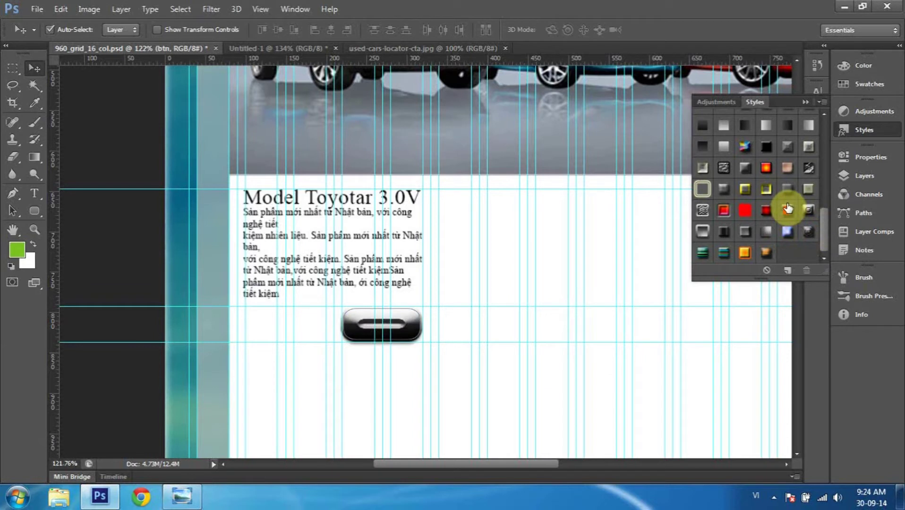
pyautogui.click(789, 208)
pyautogui.hotkey('ctrl', 'z')
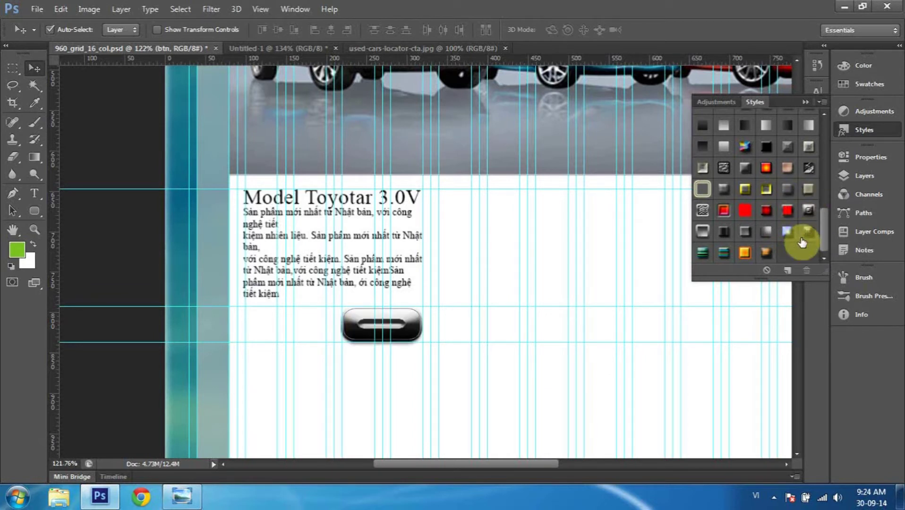
# Hide the guide lines over the page with Ctrl+;.
pyautogui.click(444, 261)
pyautogui.scroll(-4, 445, 261)
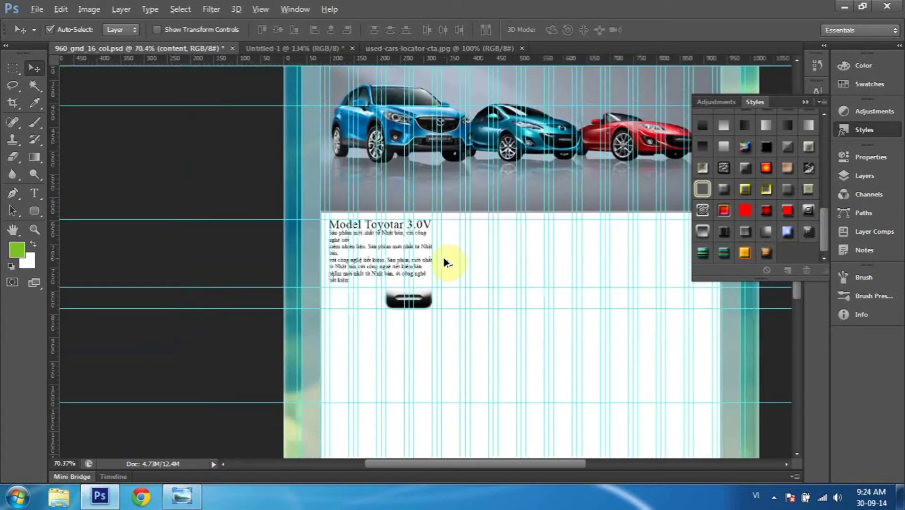
pyautogui.hotkey('ctrl', ';')
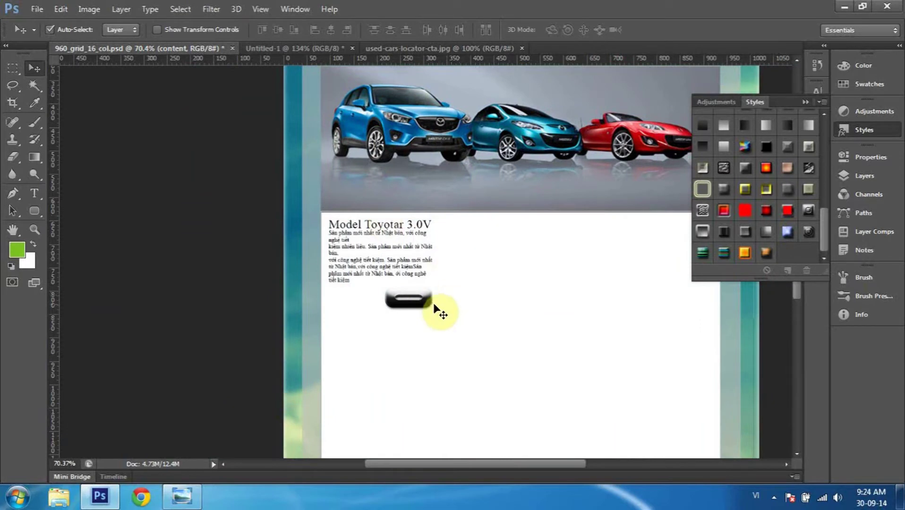
pyautogui.scroll(1, 435, 306)
pyautogui.scroll(1, 435, 306)
pyautogui.scroll(1, 435, 305)
pyautogui.scroll(1, 435, 304)
pyautogui.scroll(-2, 435, 306)
pyautogui.scroll(-2, 435, 307)
pyautogui.scroll(-2, 435, 306)
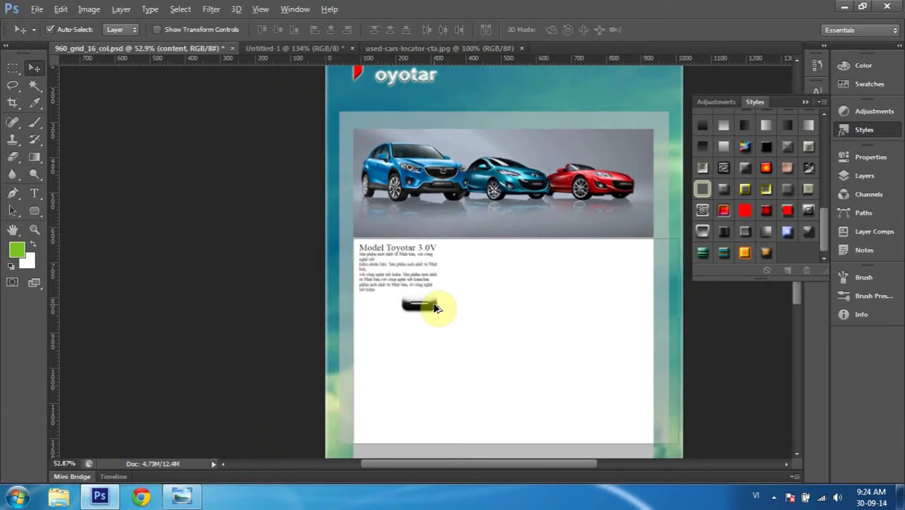
pyautogui.scroll(-1, 435, 306)
pyautogui.scroll(2, 435, 306)
pyautogui.scroll(-2, 435, 306)
pyautogui.scroll(1, 435, 306)
pyautogui.scroll(1, 435, 306)
pyautogui.scroll(2, 435, 307)
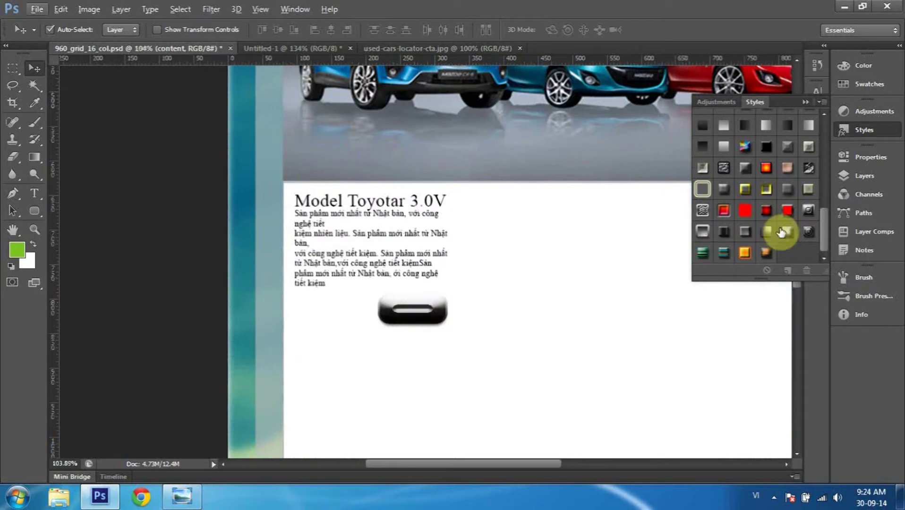
# Try more button styles and settle on the dark slate glossy style for btn.
pyautogui.click(427, 310)
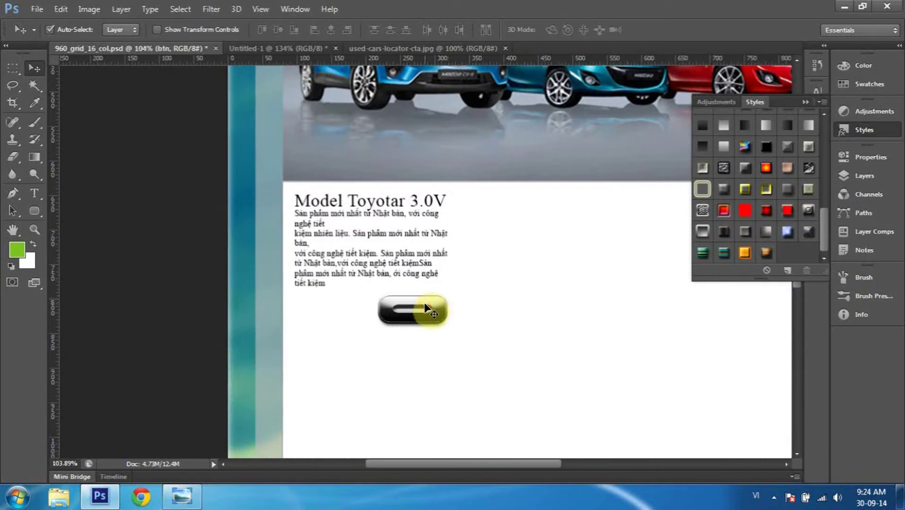
pyautogui.click(746, 189)
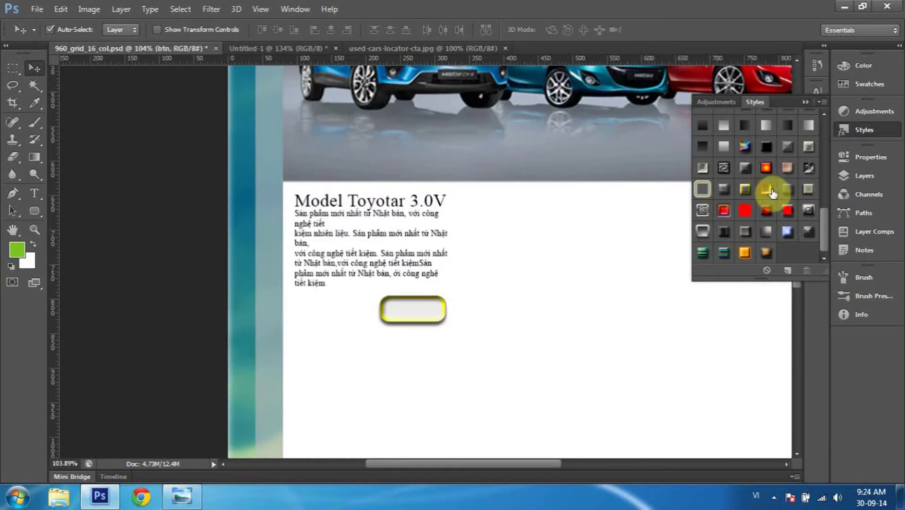
pyautogui.click(808, 189)
pyautogui.scroll(3, 780, 189)
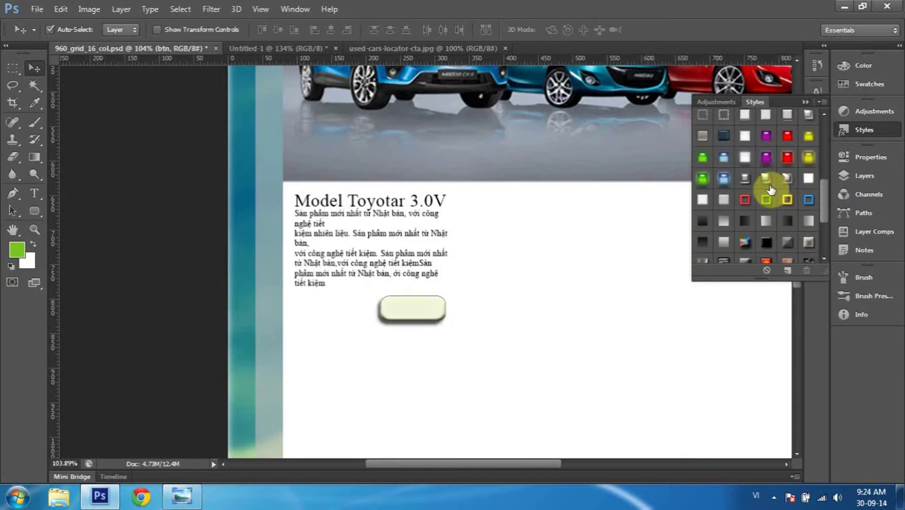
pyautogui.click(724, 157)
pyautogui.click(708, 177)
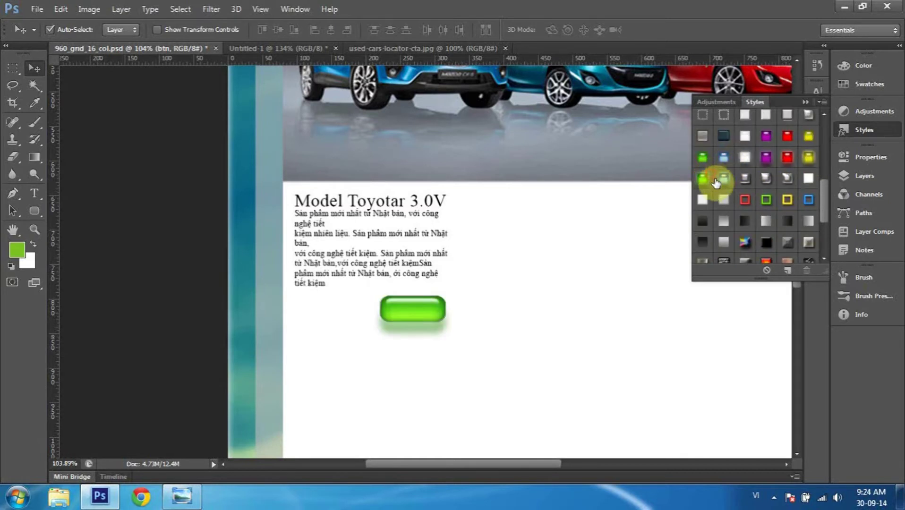
pyautogui.click(723, 179)
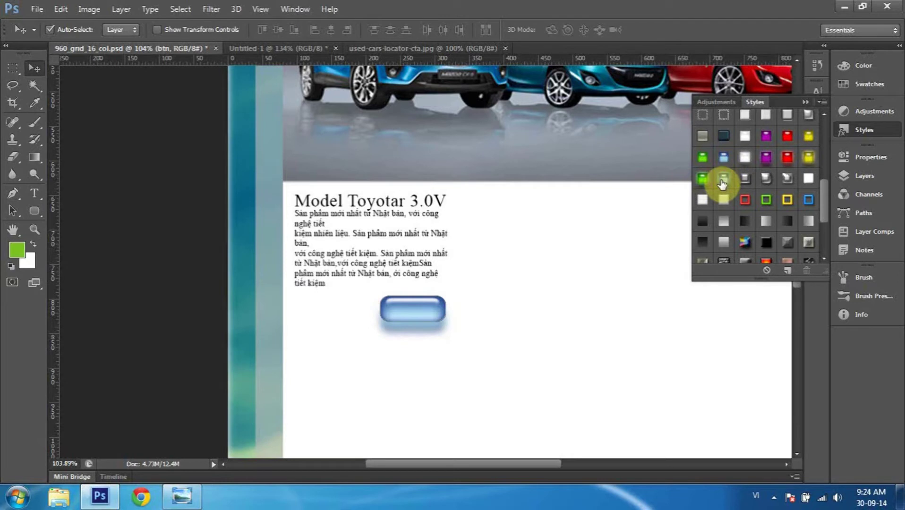
pyautogui.click(703, 180)
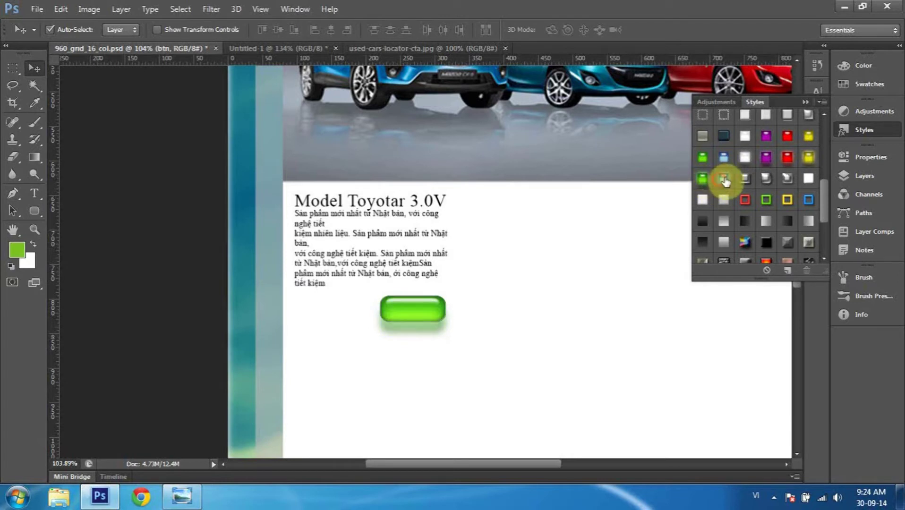
pyautogui.click(724, 179)
pyautogui.click(766, 157)
pyautogui.click(723, 137)
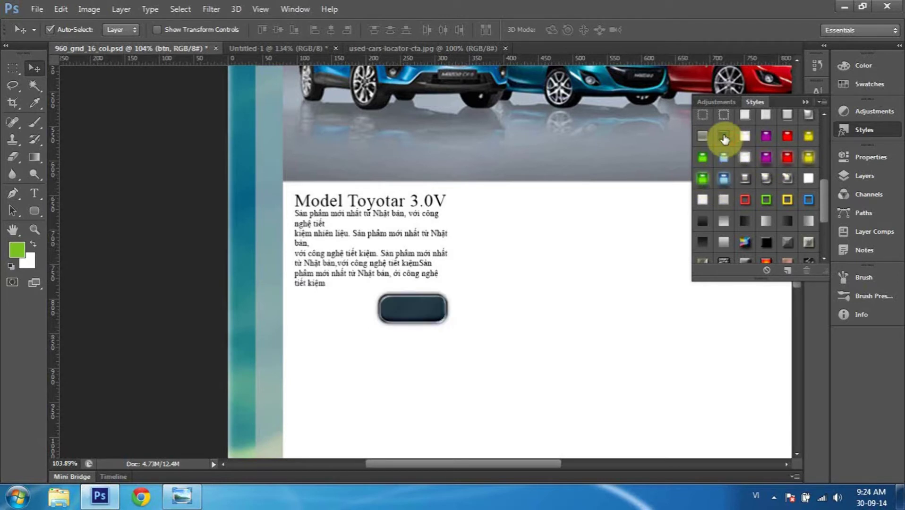
# Review the styled button, then collapse the Styles panel and show the Layers panel.
pyautogui.click(507, 306)
pyautogui.keyDown('alt'); pyautogui.scroll(-3, 507, 305); pyautogui.keyUp('alt')
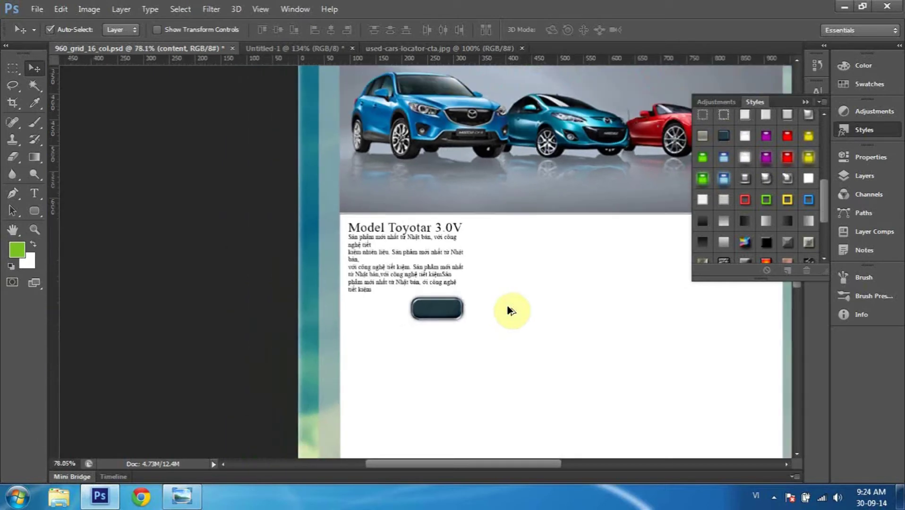
pyautogui.keyDown('alt'); pyautogui.scroll(1, 507, 305); pyautogui.keyUp('alt')
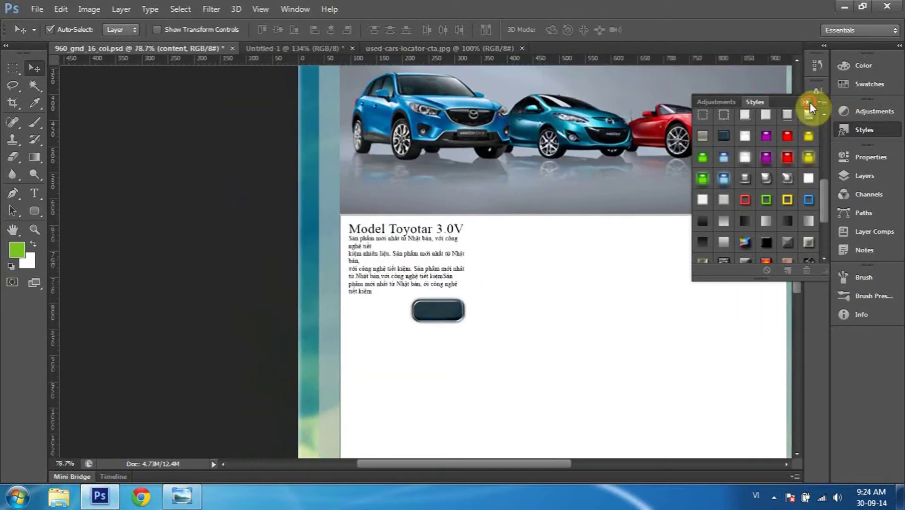
pyautogui.click(809, 102)
pyautogui.click(865, 175)
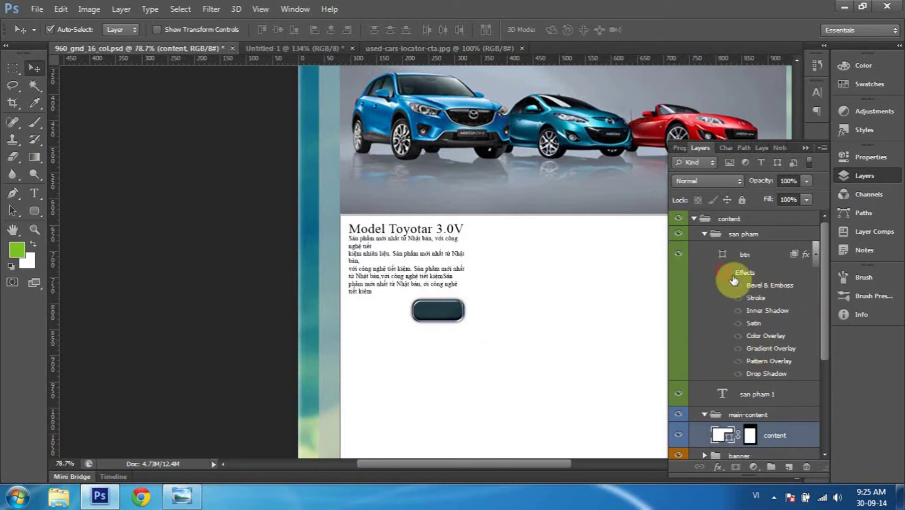
# Toggle the btn layer's effects off and on to compare, leaving them visible.
pyautogui.click(728, 274)
pyautogui.click(728, 273)
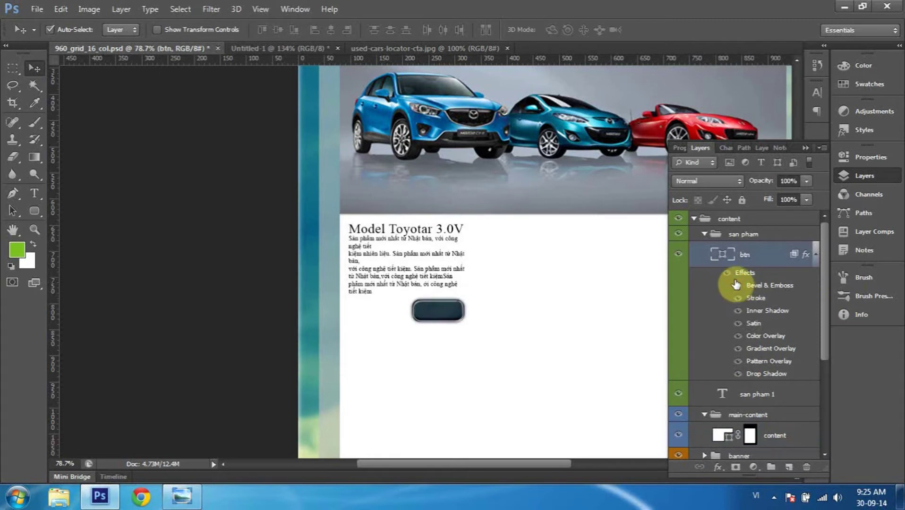
pyautogui.click(730, 276)
pyautogui.doubleClick(729, 276)
pyautogui.click(729, 274)
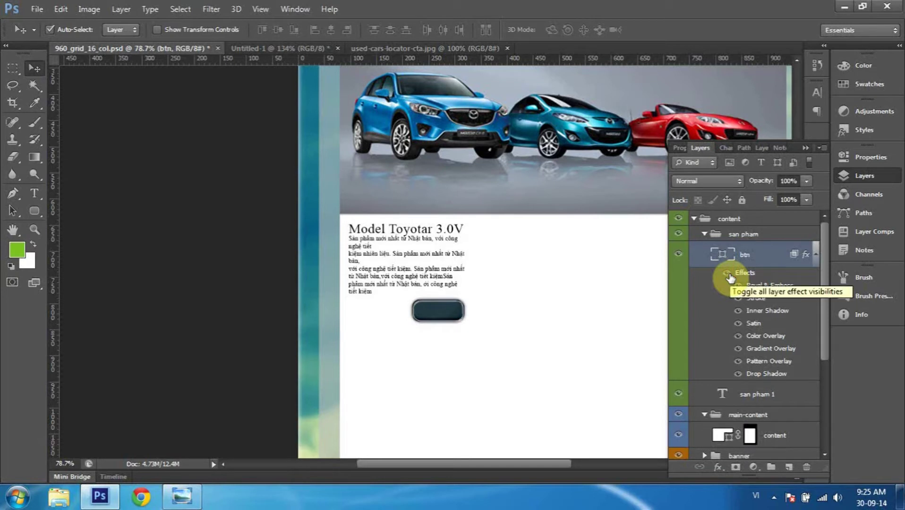
pyautogui.doubleClick(749, 255)
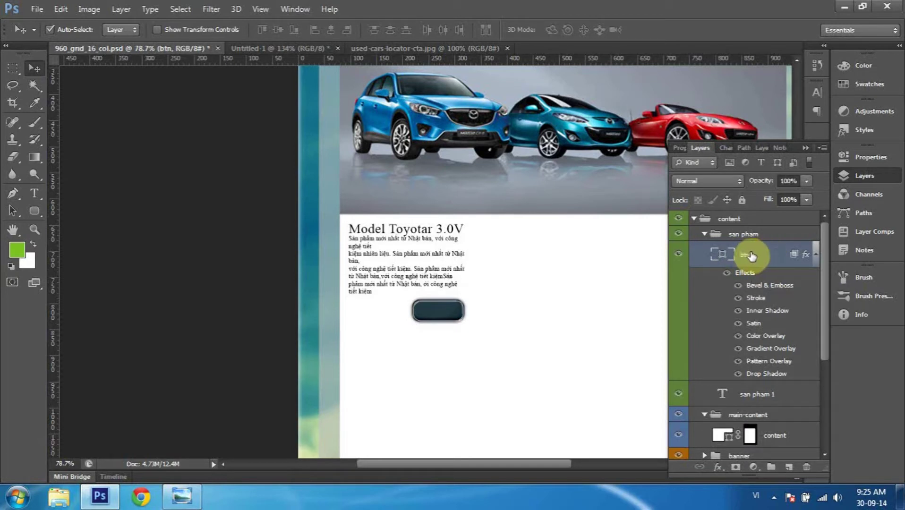
# Duplicate the btn layer and rename the copy 'btn click'.
pyautogui.click(779, 255)
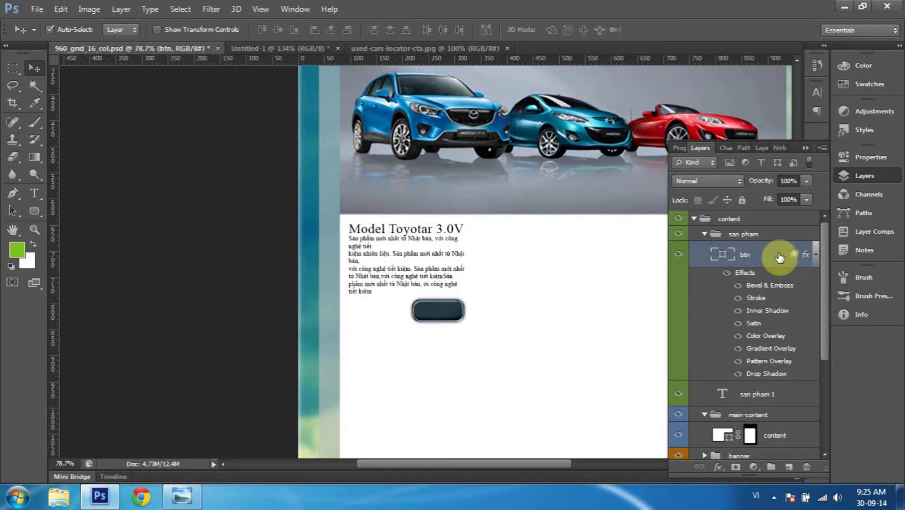
pyautogui.hotkey('ctrl', 'j')
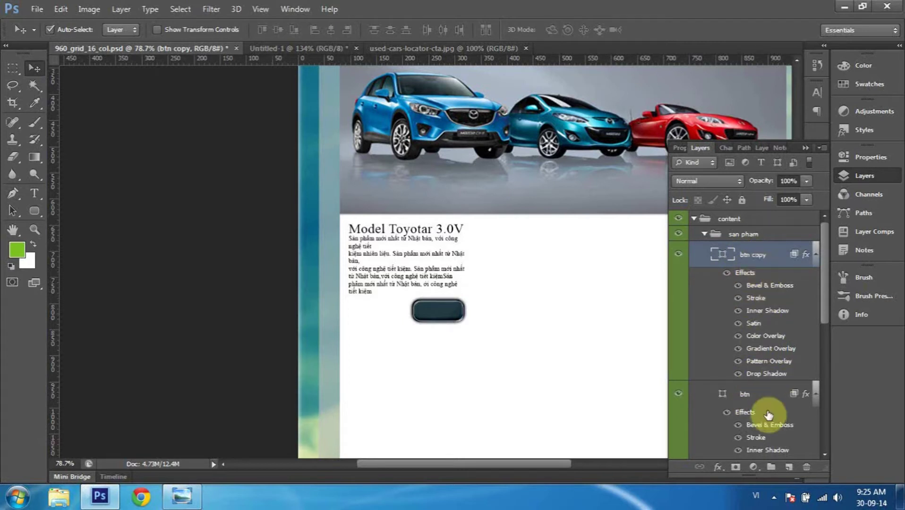
pyautogui.scroll(-1, 765, 411)
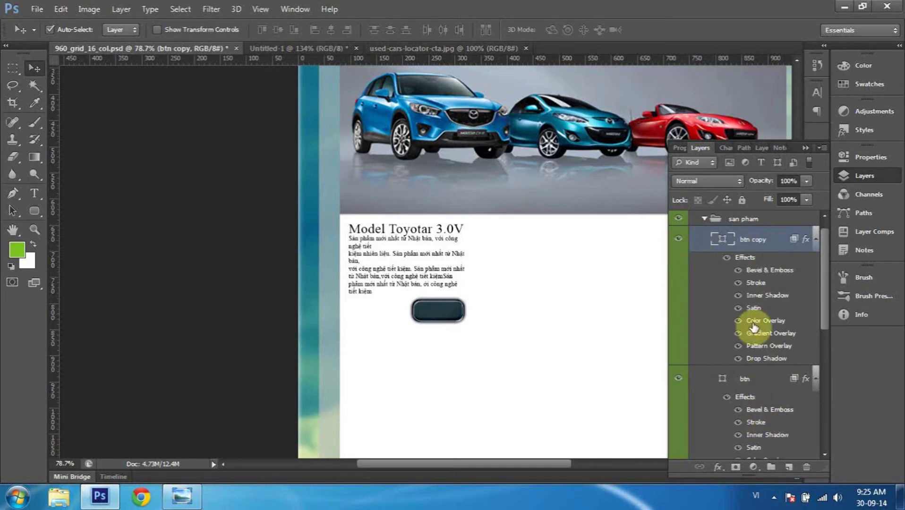
pyautogui.doubleClick(756, 240)
pyautogui.write('btn')
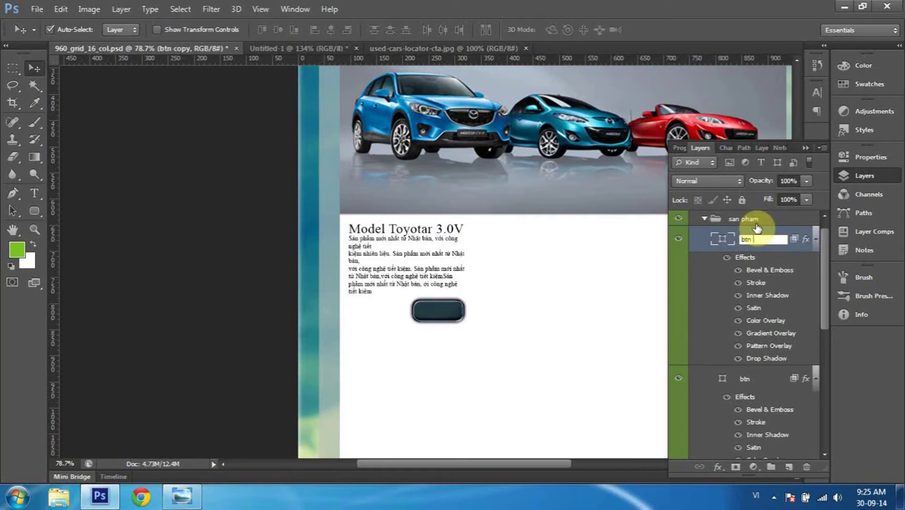
pyautogui.write('click')
pyautogui.press('Return')
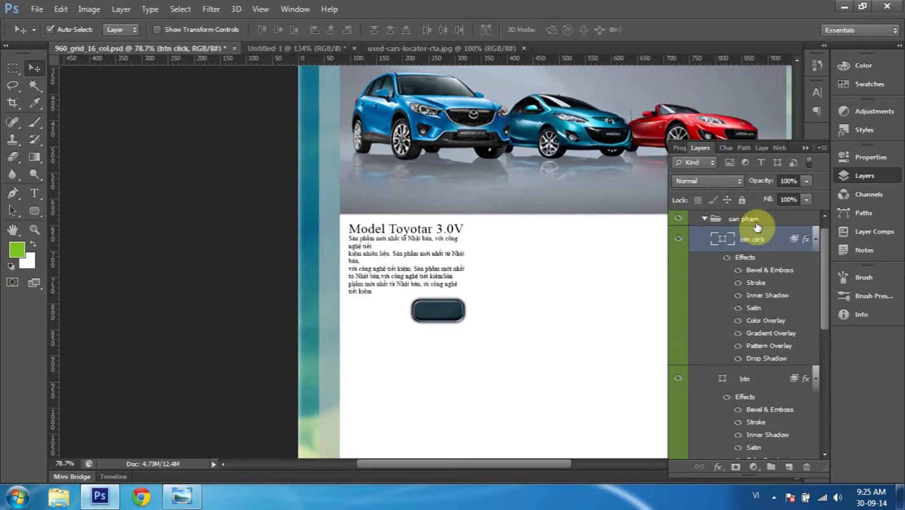
pyautogui.click(678, 240)
pyautogui.click(678, 243)
# Remove all effects from the original btn layer and hide btn click.
pyautogui.scroll(-2, 799, 367)
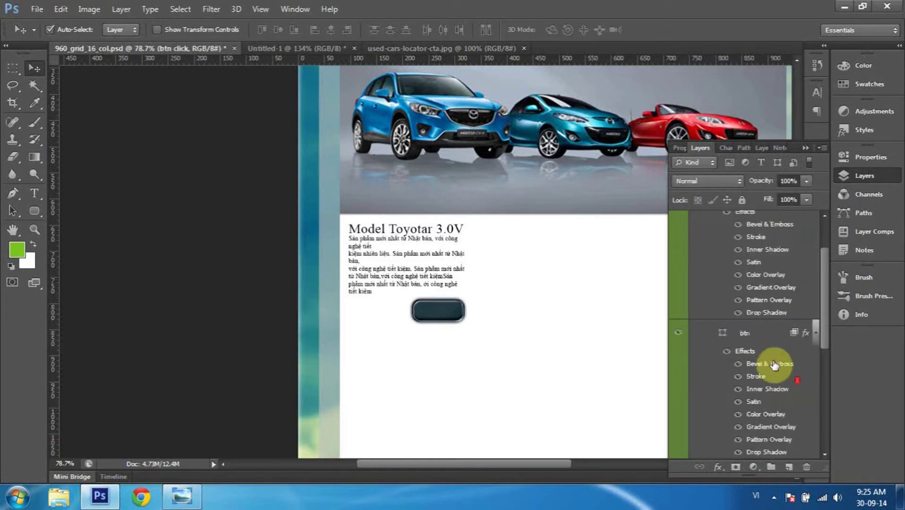
pyautogui.click(759, 335)
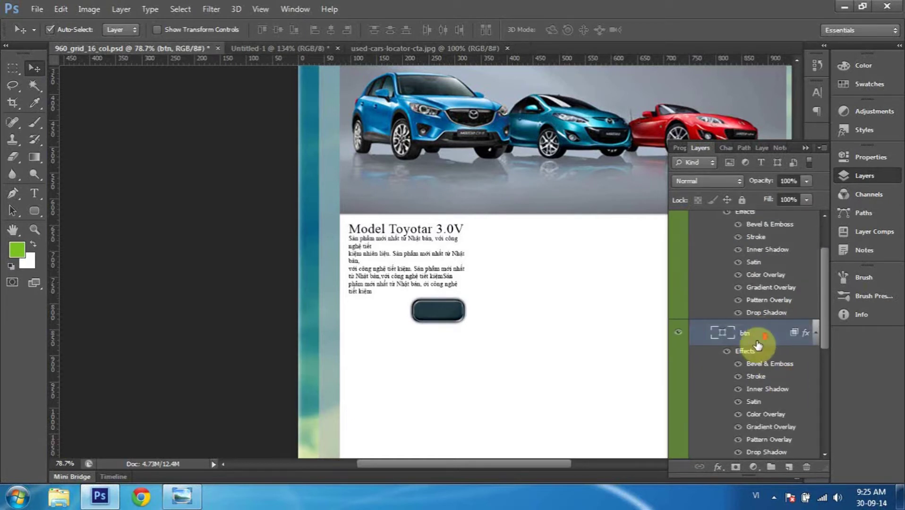
pyautogui.scroll(-1, 753, 330)
pyautogui.moveTo(744, 336); pyautogui.dragTo(809, 471)
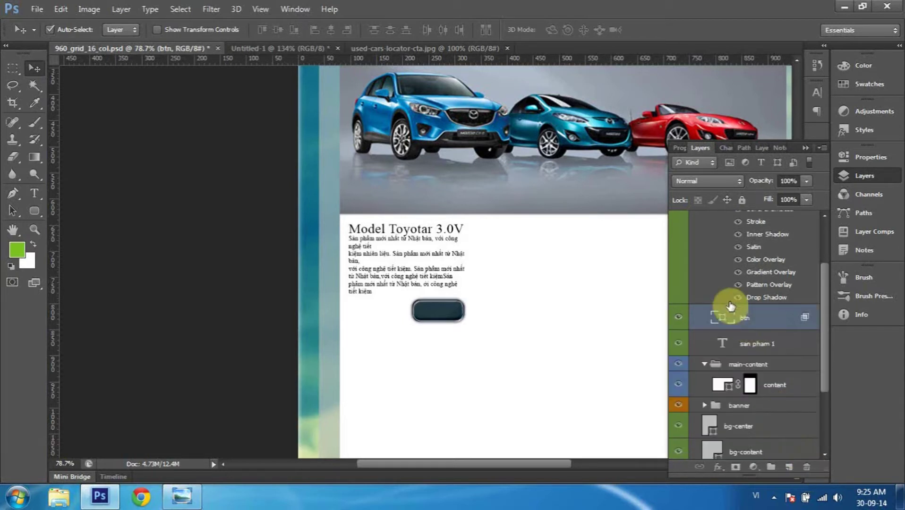
pyautogui.scroll(3, 723, 307)
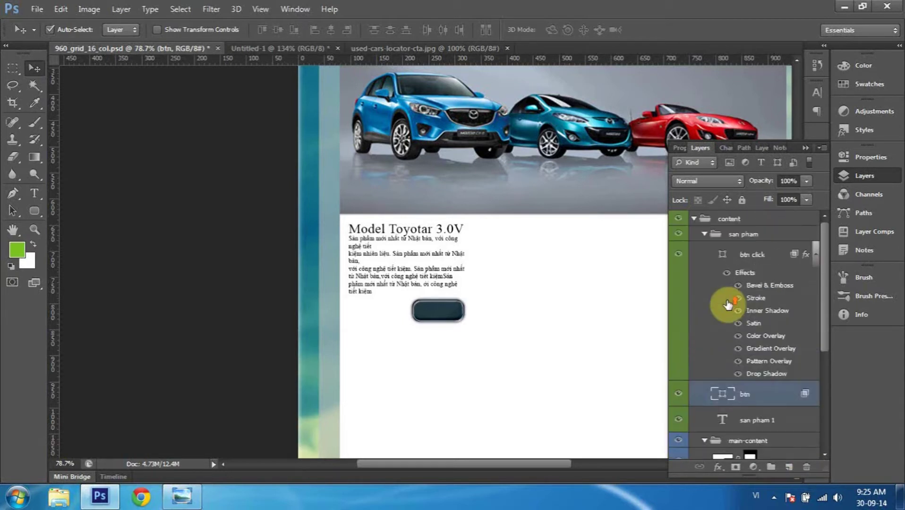
pyautogui.click(678, 255)
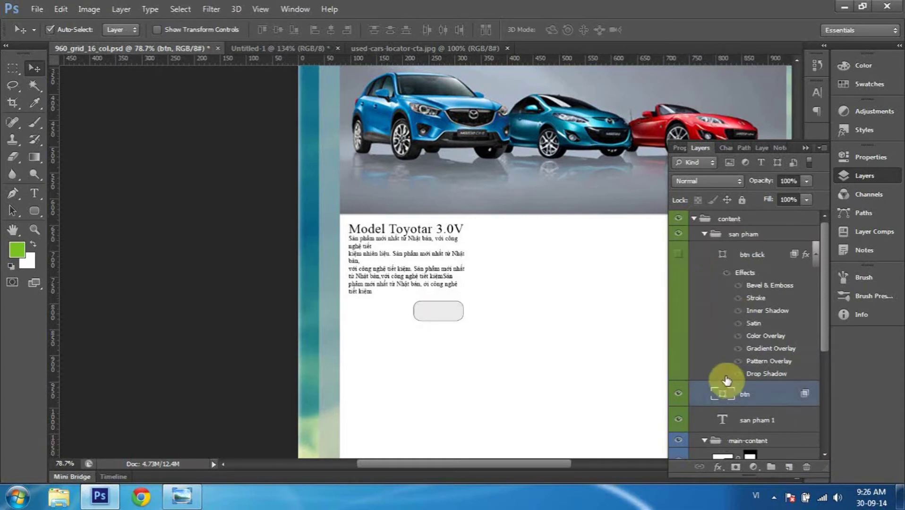
# Try a darker fill for the btn shape, then cancel the change.
pyautogui.doubleClick(724, 395)
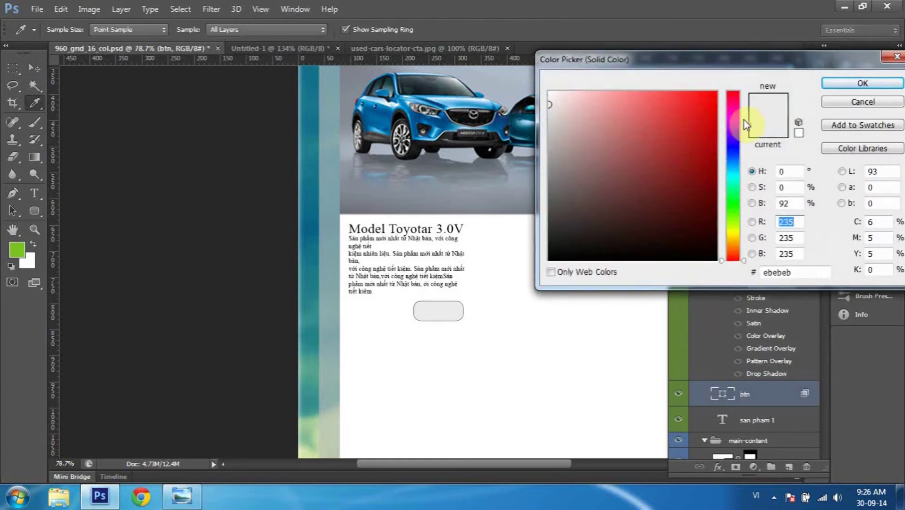
pyautogui.click(553, 146)
pyautogui.moveTo(553, 146)
pyautogui.mouseDown()
pyautogui.moveTo(619, 195)
pyautogui.moveTo(582, 187)
pyautogui.moveTo(557, 218)
pyautogui.moveTo(553, 257)
pyautogui.moveTo(548, 236)
pyautogui.moveTo(561, 184)
pyautogui.mouseUp()
pyautogui.click(833, 125)
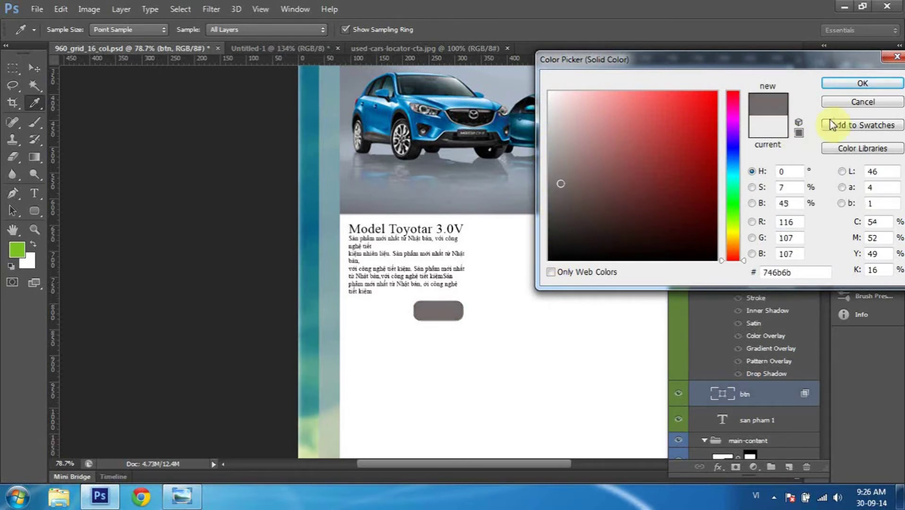
pyautogui.click(845, 103)
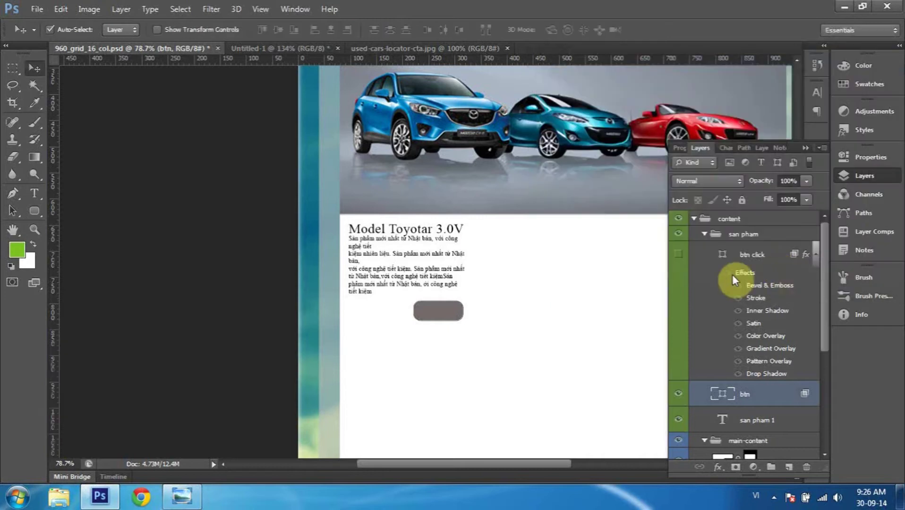
# Sample the styled button's dark teal and fill the plain btn shape with #243942.
pyautogui.click(679, 258)
pyautogui.click(679, 258)
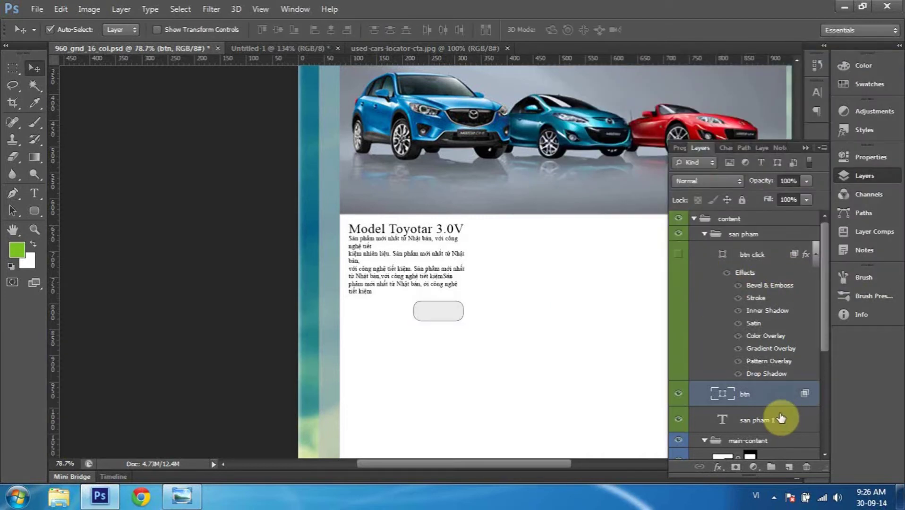
pyautogui.click(679, 253)
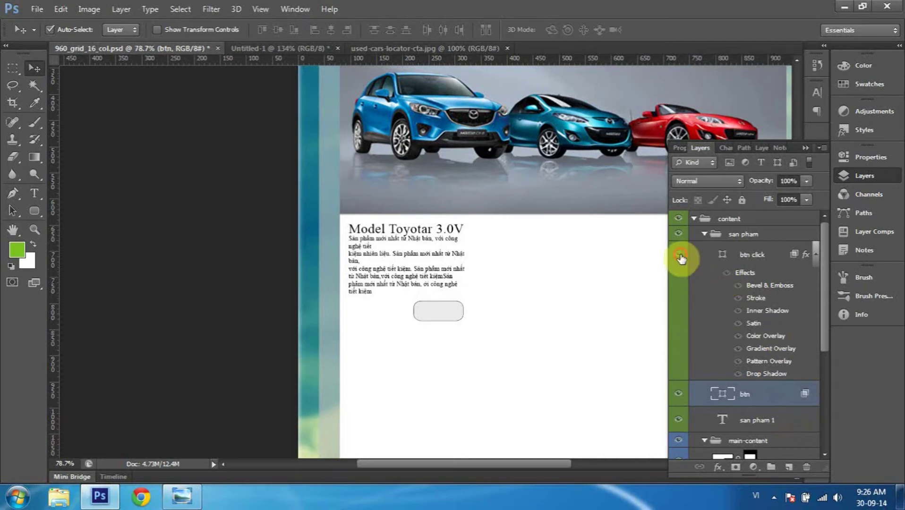
pyautogui.click(34, 102)
pyautogui.click(431, 313)
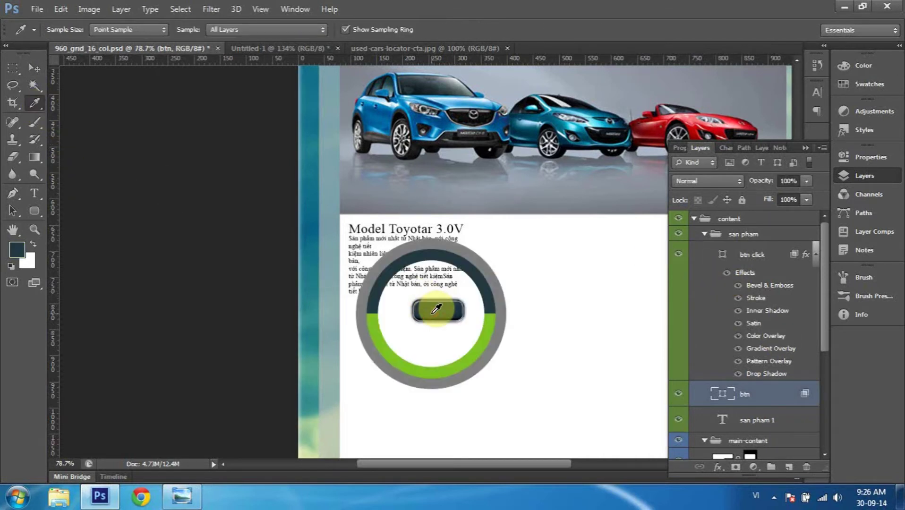
pyautogui.click(679, 255)
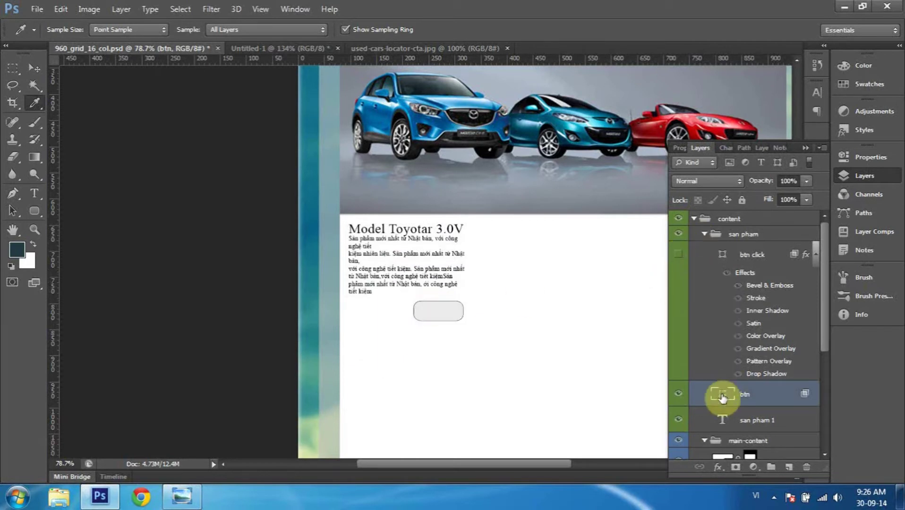
pyautogui.doubleClick(722, 395)
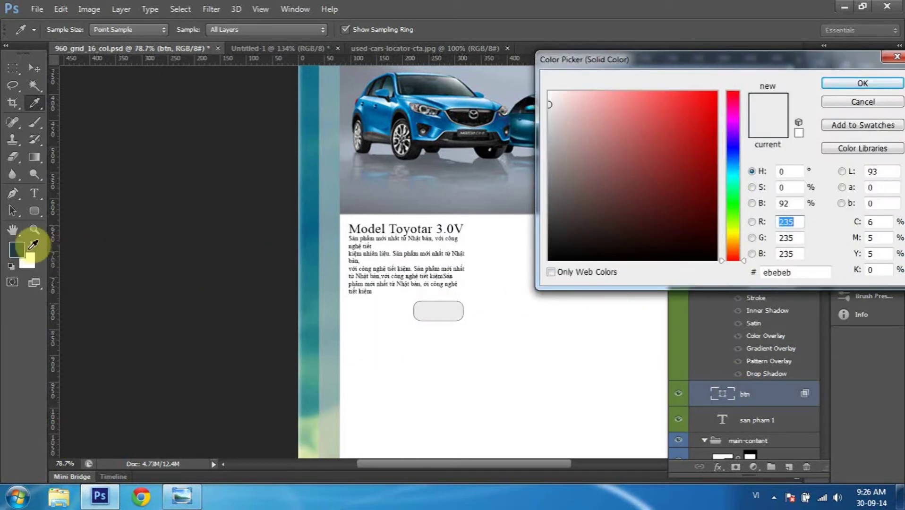
pyautogui.click(27, 244)
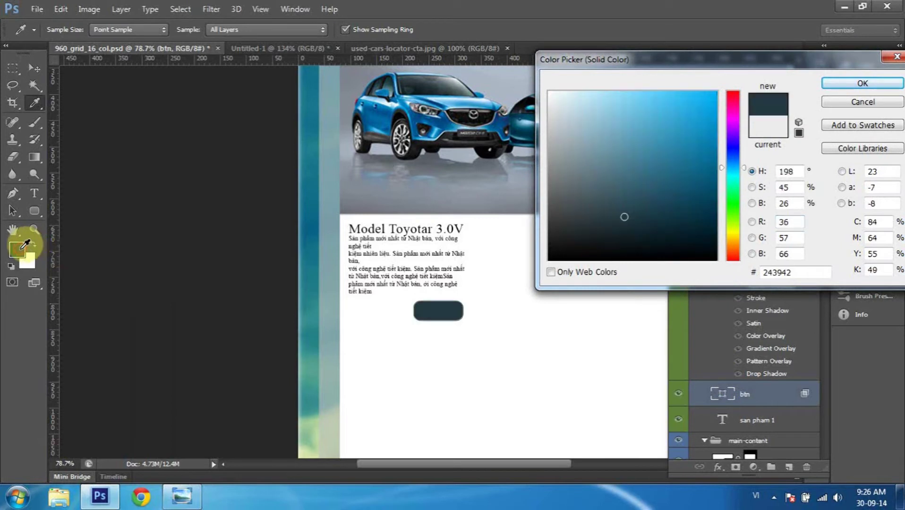
pyautogui.click(856, 83)
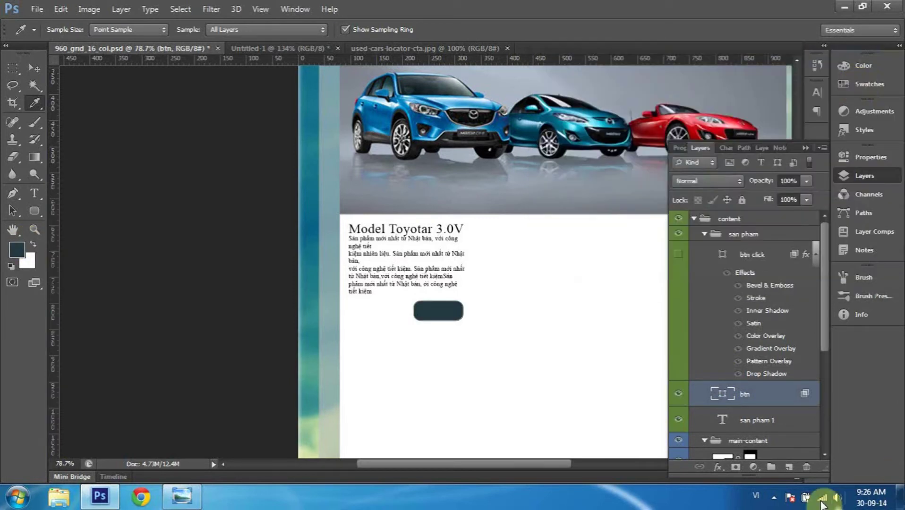
# Zoom in on the button area of the page.
pyautogui.click(774, 498)
pyautogui.click(774, 497)
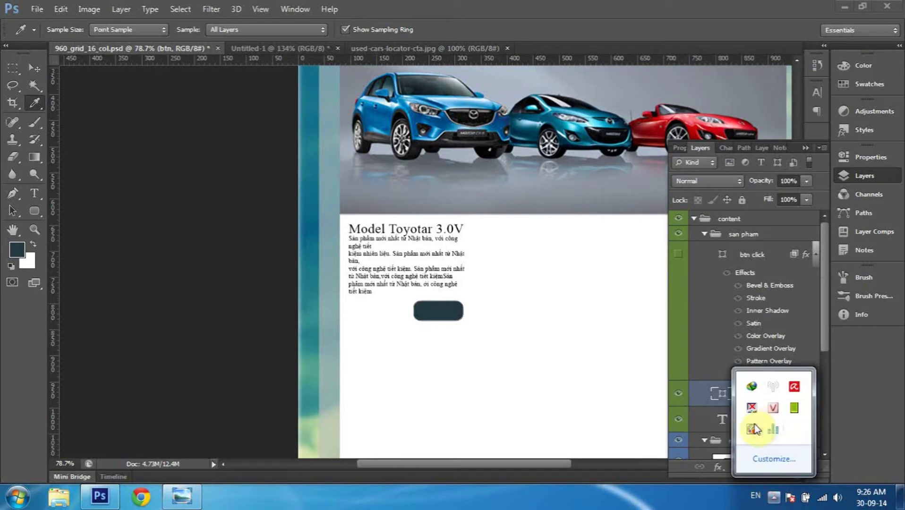
pyautogui.click(752, 429)
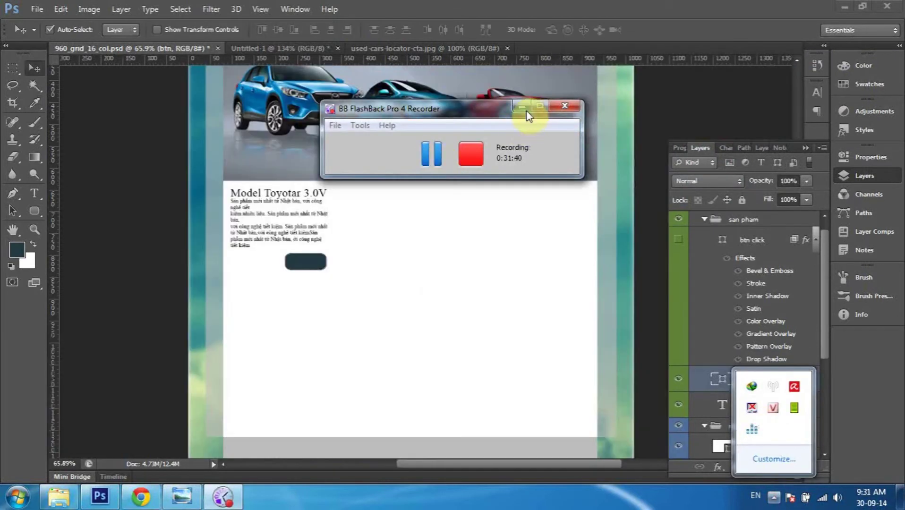
pyautogui.click(521, 107)
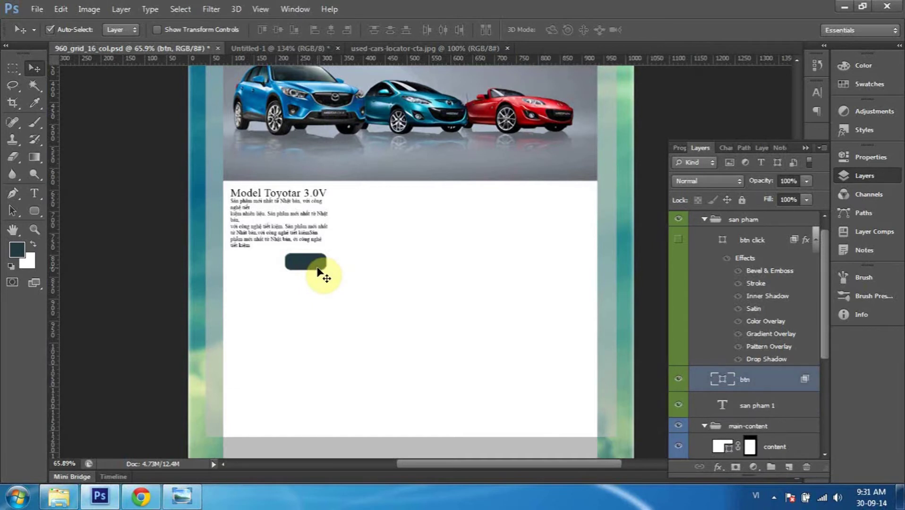
pyautogui.scroll(3, 312, 270)
pyautogui.scroll(-2, 303, 270)
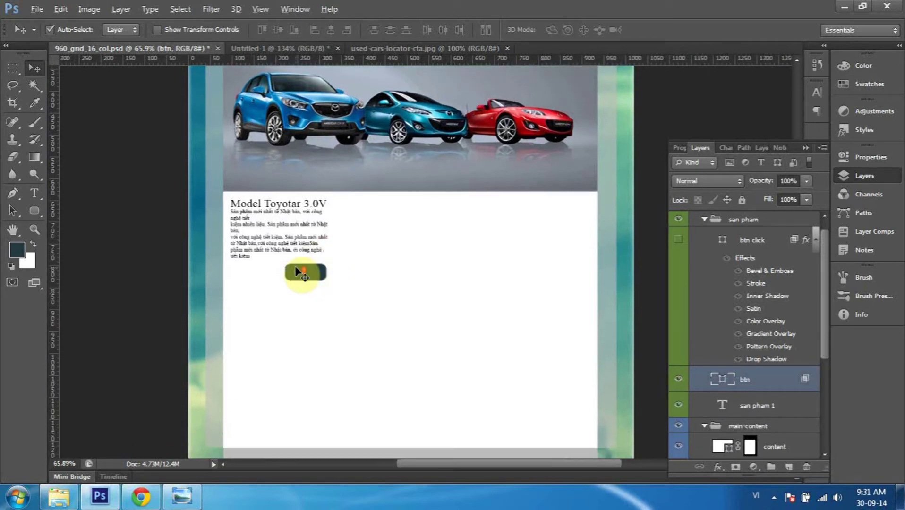
pyautogui.scroll(3, 296, 268)
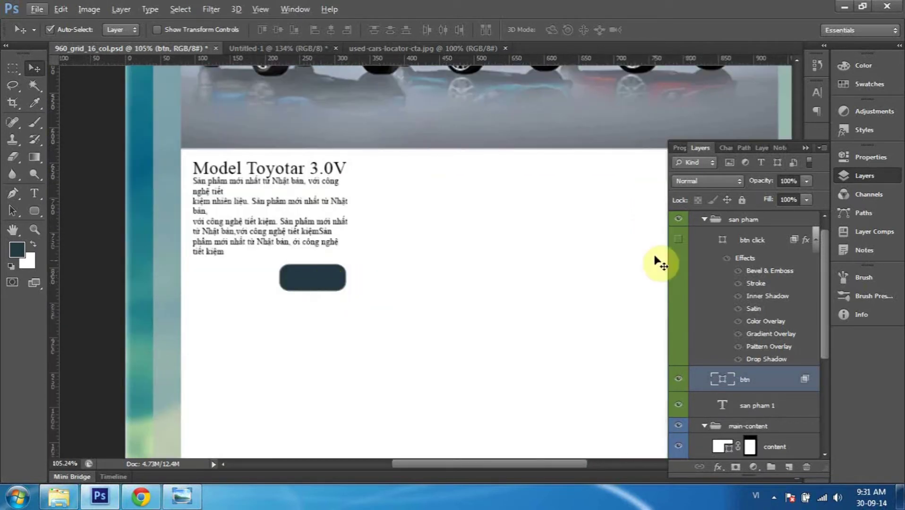
# Re-check btn click, hide it again, select it and pick the Horizontal Type tool.
pyautogui.click(679, 240)
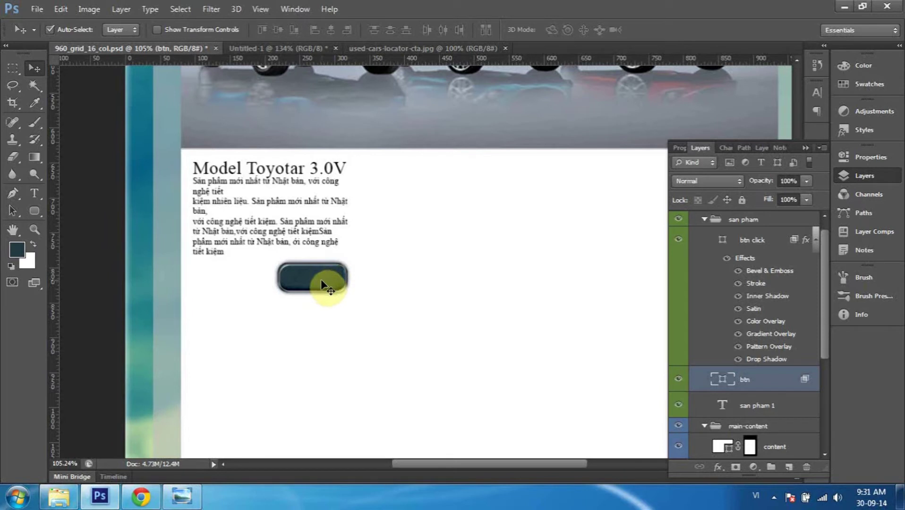
pyautogui.click(679, 241)
pyautogui.click(755, 240)
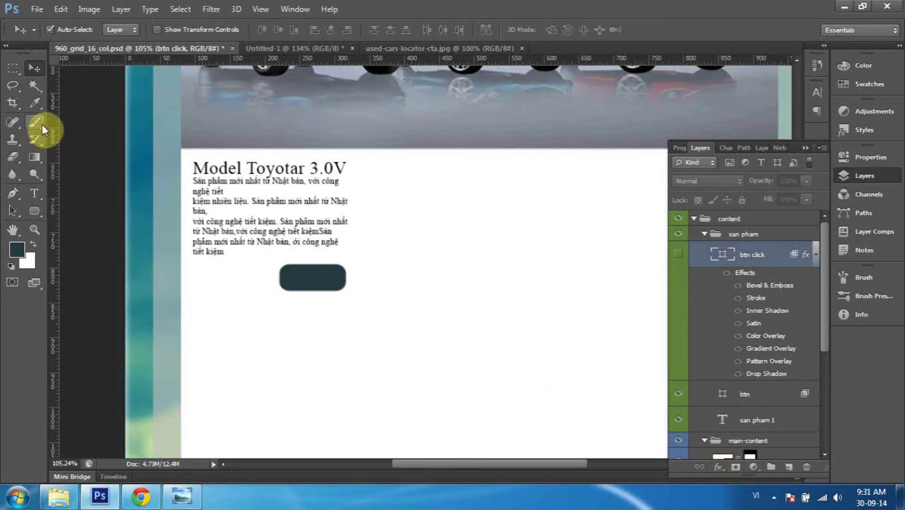
pyautogui.click(34, 192)
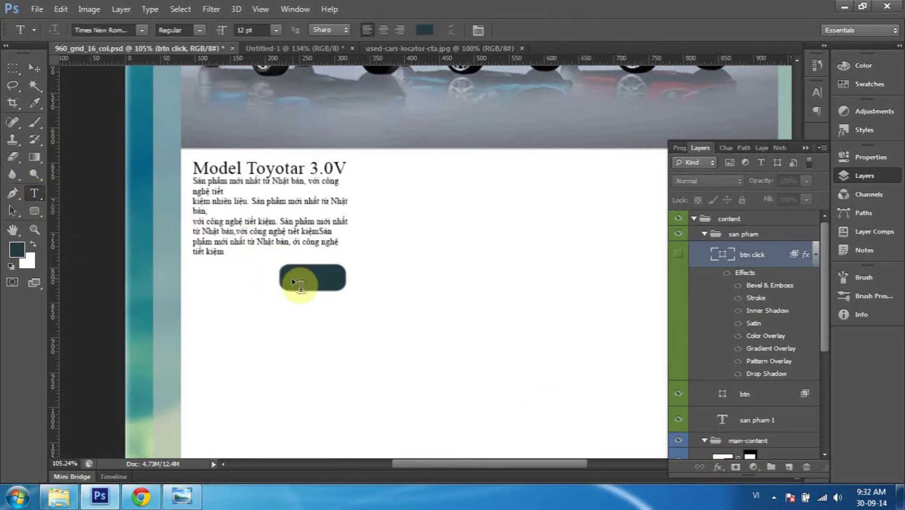
# Add the 'Chi tiết' label at 23 pt in a grey-blue colour.
pyautogui.click(384, 286)
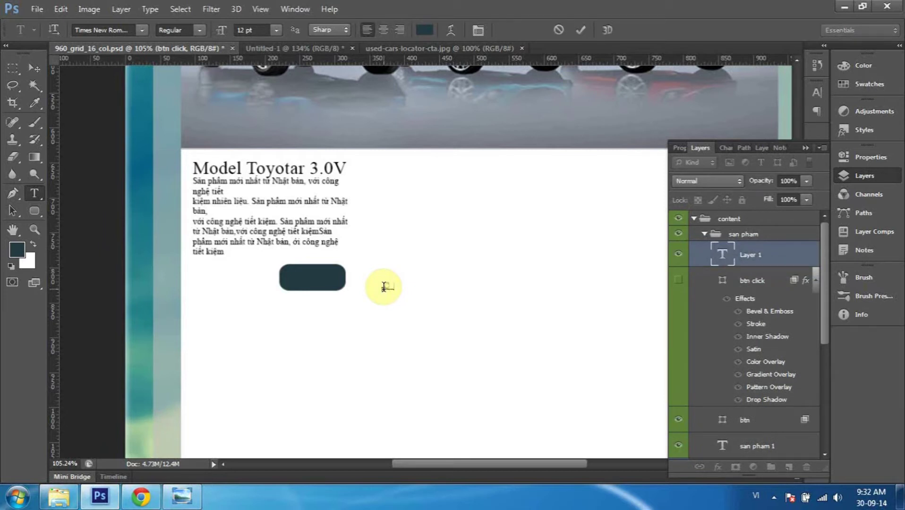
pyautogui.write('Chi tiết')
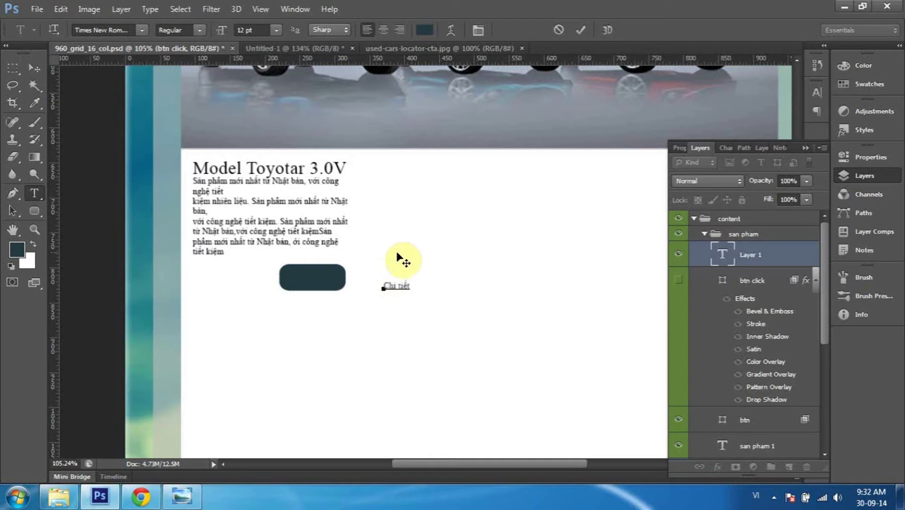
pyautogui.hotkey('ctrl', 'a')
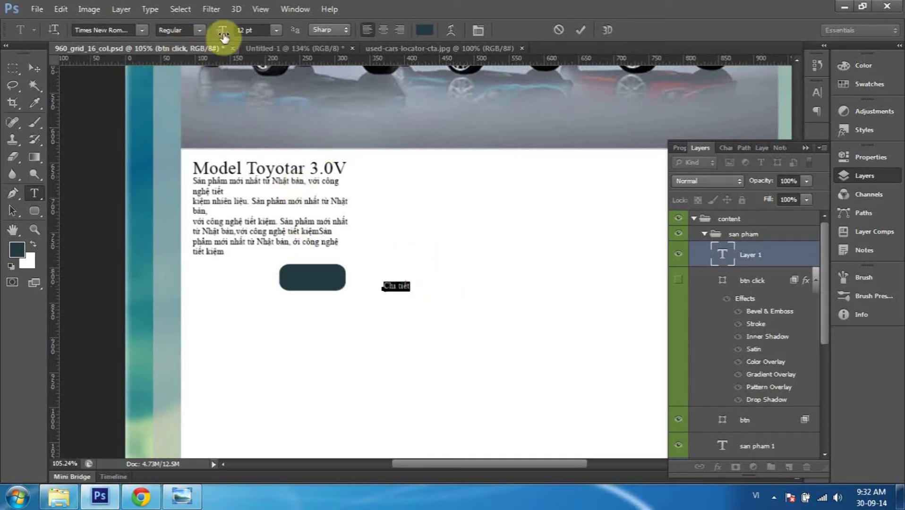
pyautogui.moveTo(224, 37); pyautogui.dragTo(231, 38)
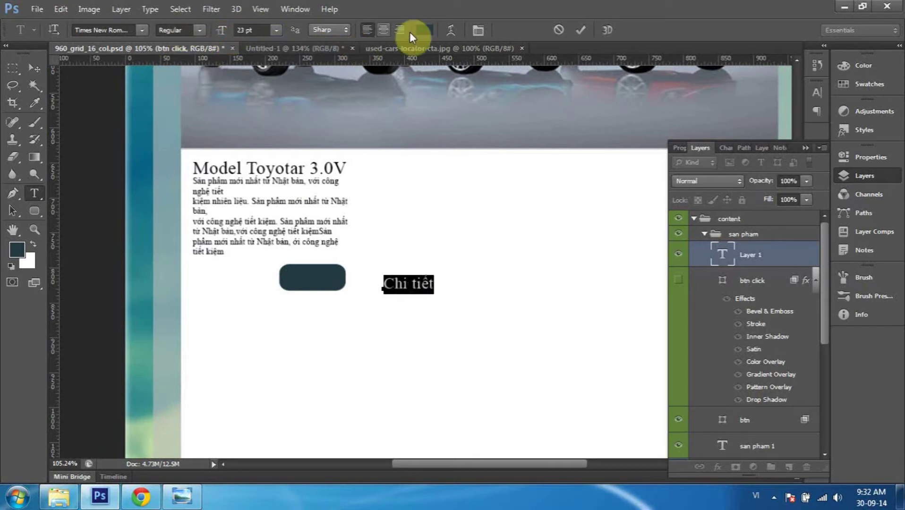
pyautogui.click(424, 30)
pyautogui.moveTo(629, 181); pyautogui.dragTo(535, 64)
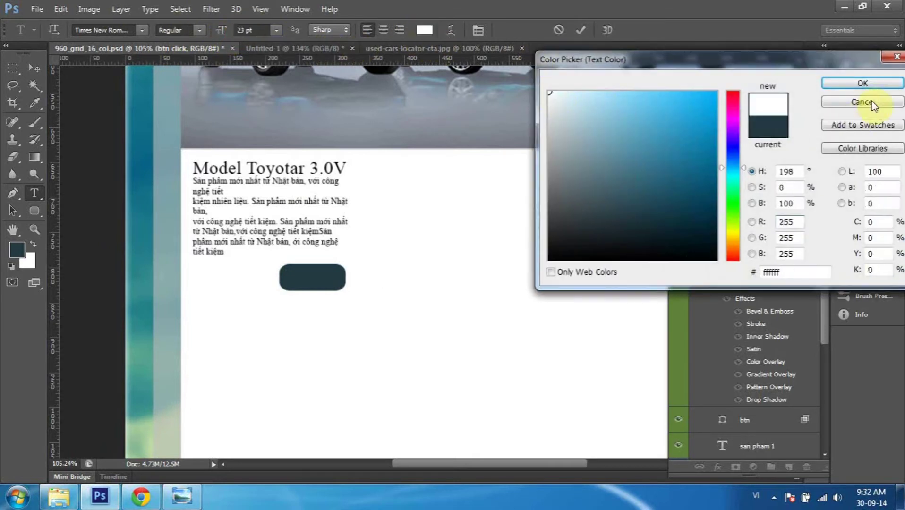
pyautogui.moveTo(576, 145); pyautogui.dragTo(584, 145)
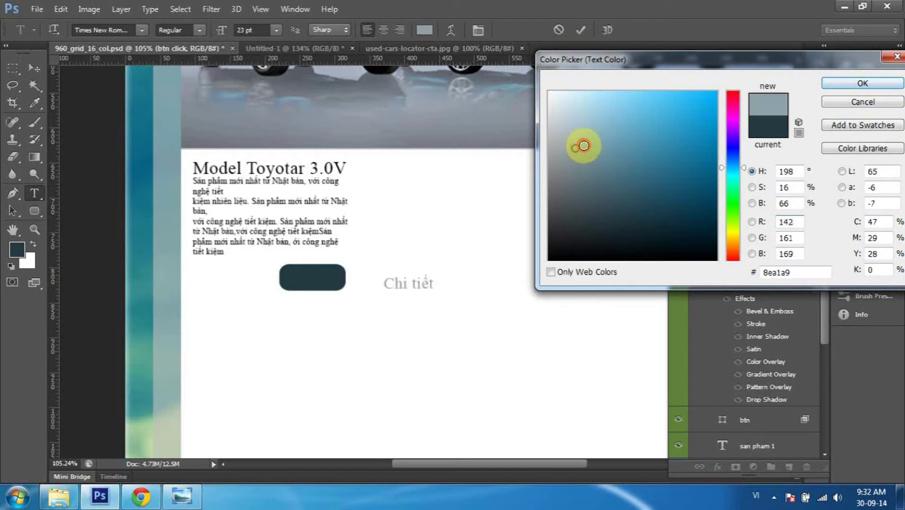
pyautogui.click(843, 85)
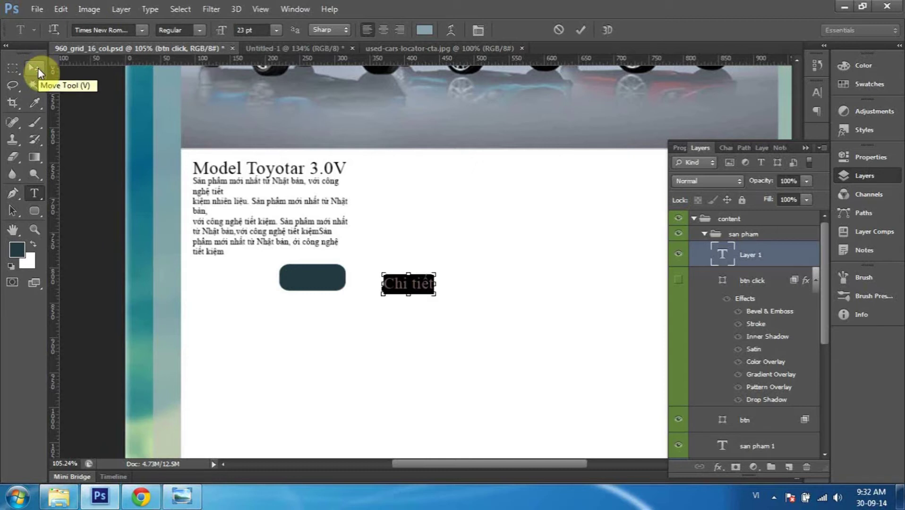
pyautogui.hotkey('ctrl', 'Return')
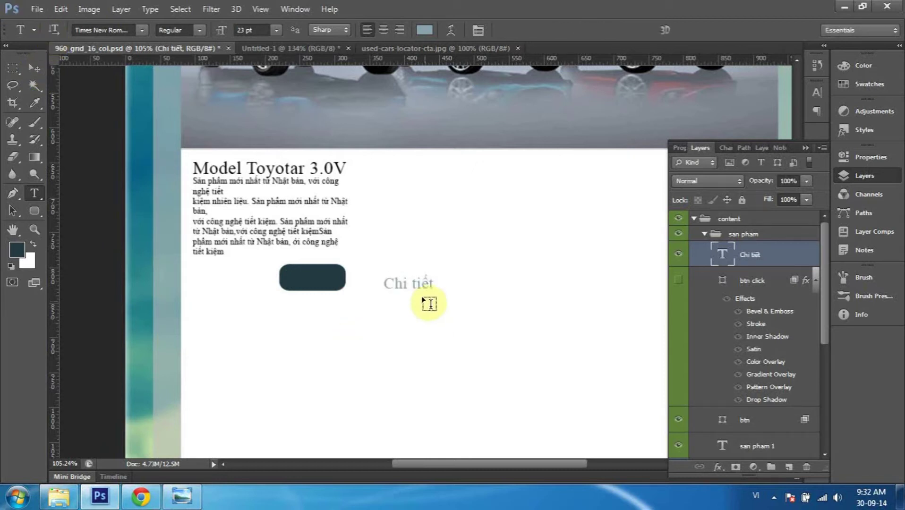
# Move the Chi tiết text onto the dark rounded button.
pyautogui.press('v')
pyautogui.moveTo(418, 289); pyautogui.dragTo(321, 278)
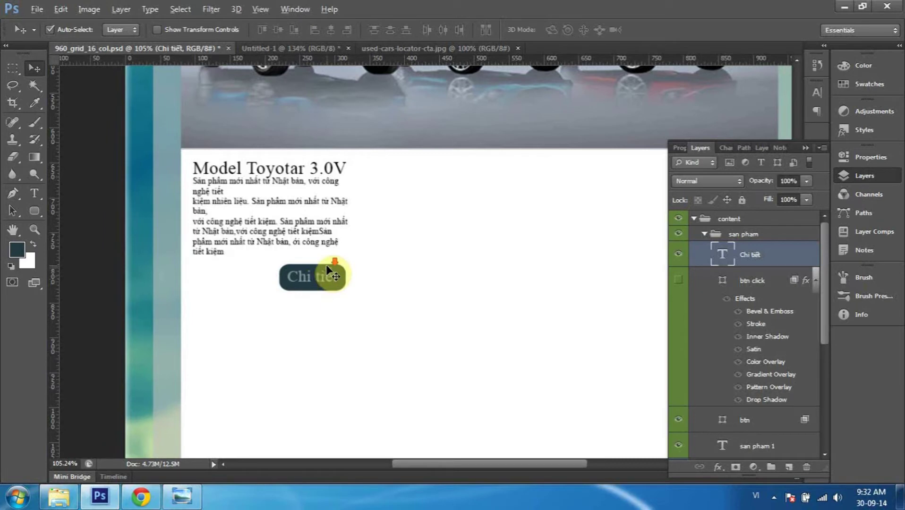
pyautogui.scroll(-1, 331, 273)
pyautogui.scroll(-1, 328, 279)
pyautogui.scroll(-1, 326, 284)
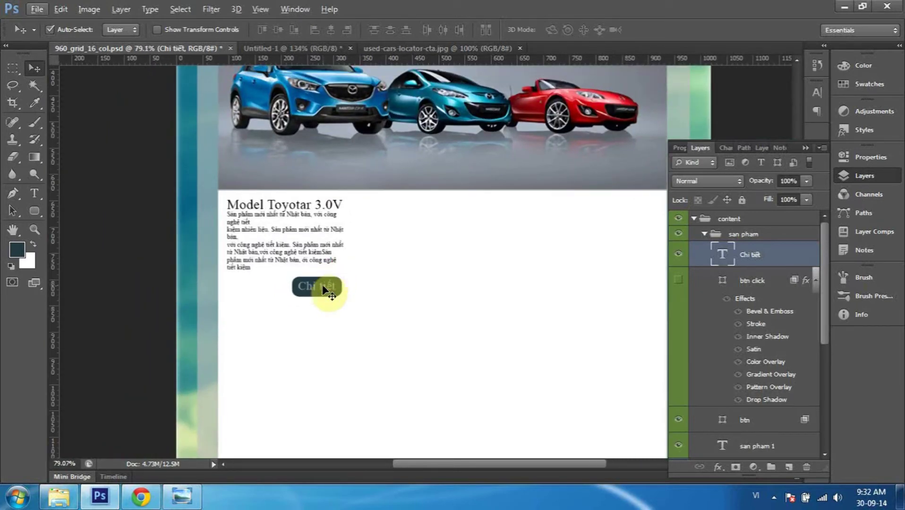
pyautogui.press('t')
pyautogui.press('Escape')
pyautogui.press('t')
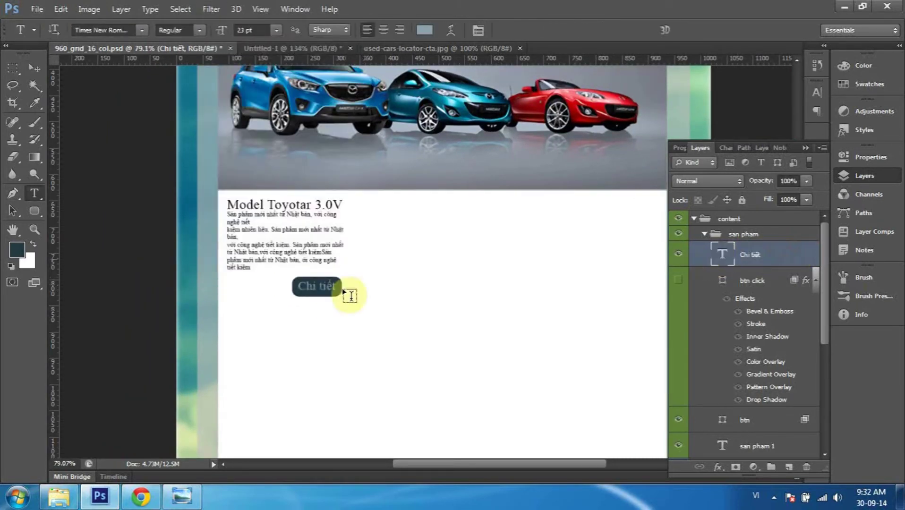
pyautogui.click(34, 68)
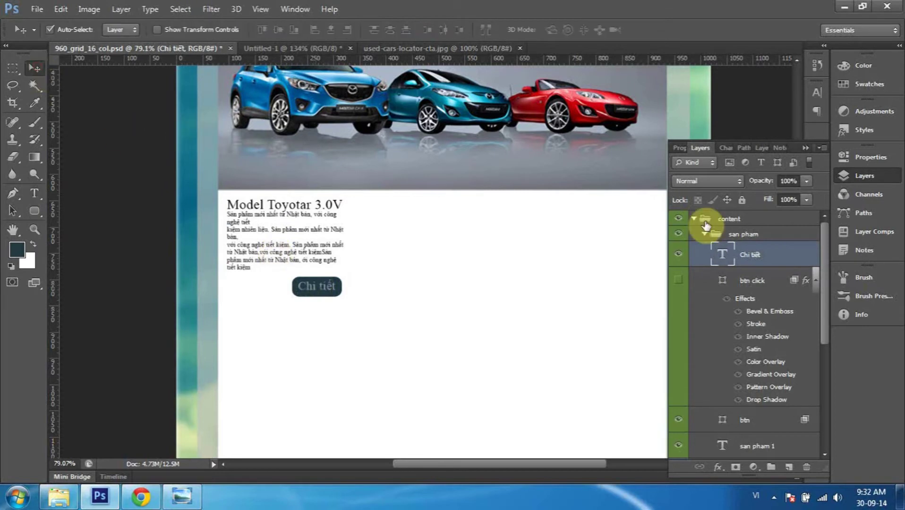
# Give the Chi tiết layer an Outer Glow with lowered opacity.
pyautogui.doubleClick(789, 256)
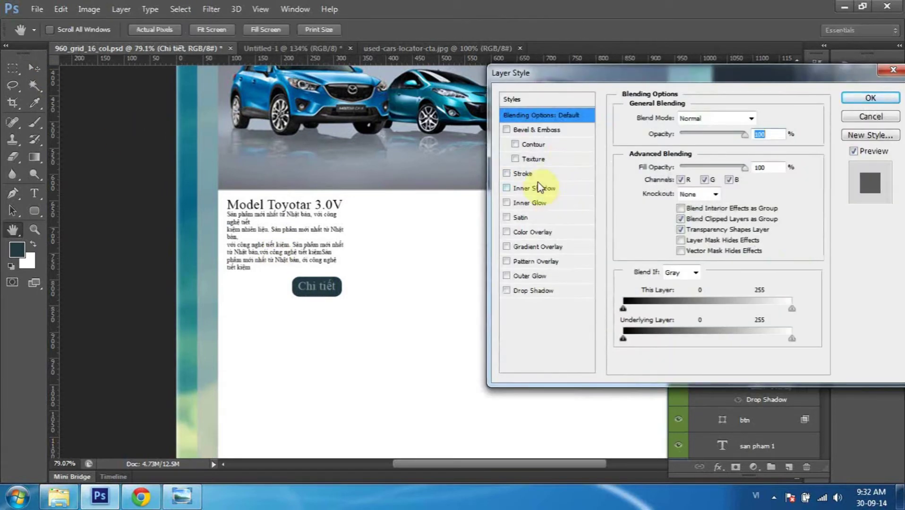
pyautogui.click(517, 188)
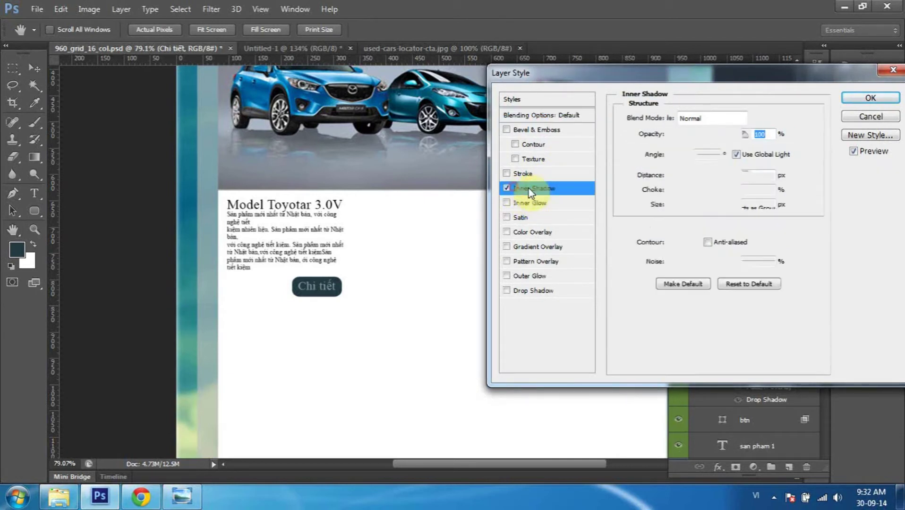
pyautogui.click(507, 188)
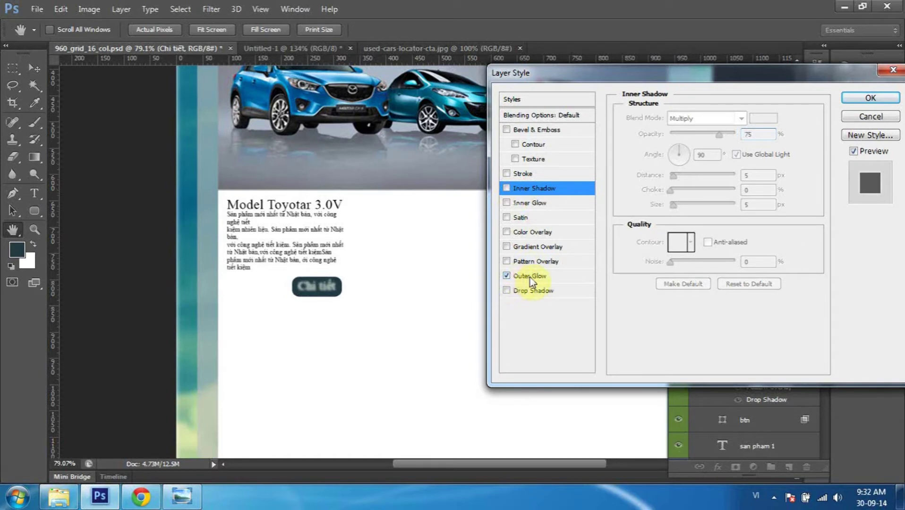
pyautogui.click(555, 276)
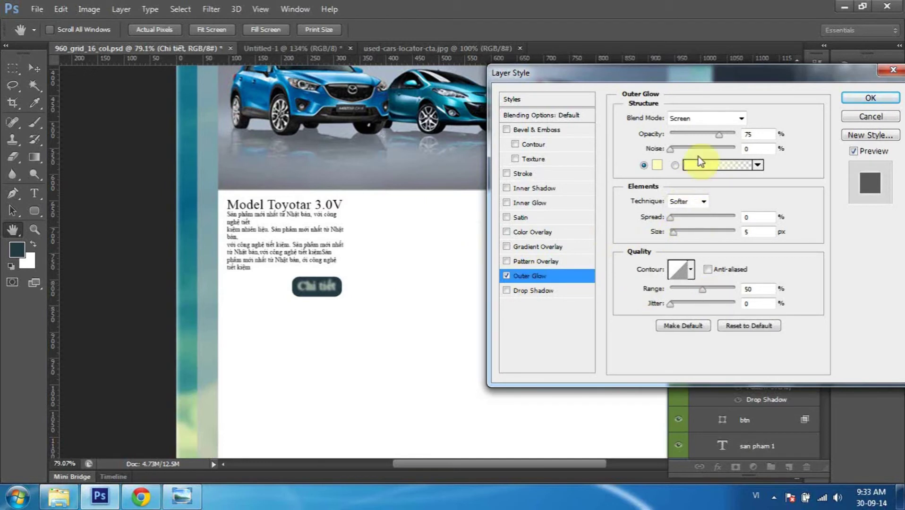
pyautogui.moveTo(710, 137); pyautogui.dragTo(701, 138)
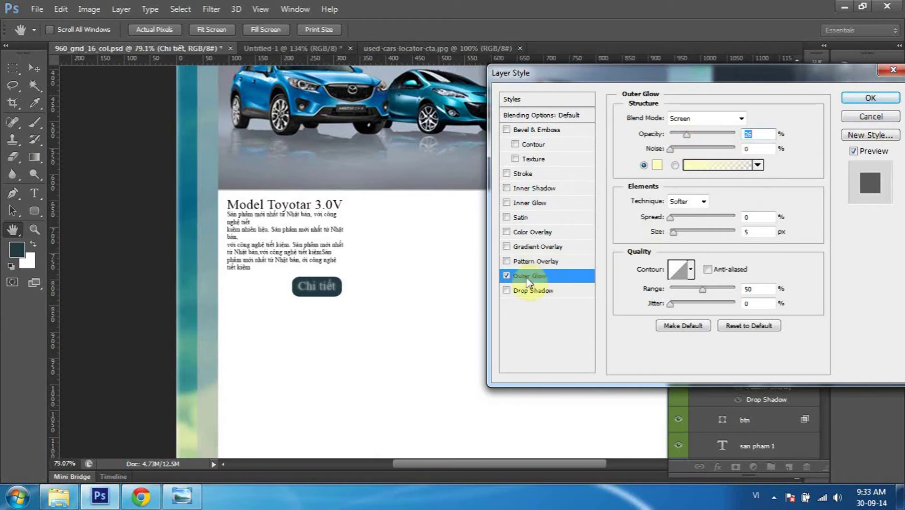
# Add a white Color Overlay to the Chi tiết text and apply the styles.
pyautogui.click(533, 232)
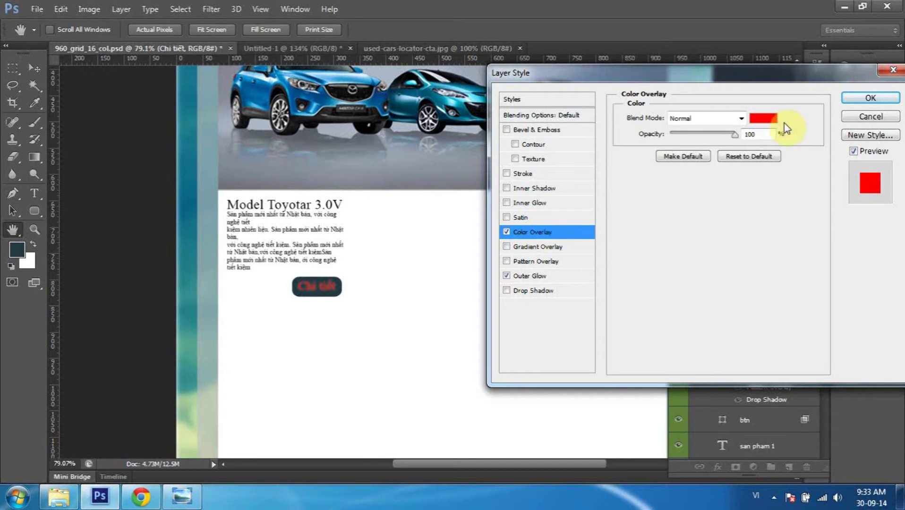
pyautogui.click(762, 118)
pyautogui.click(613, 129)
pyautogui.moveTo(613, 129); pyautogui.dragTo(641, 151)
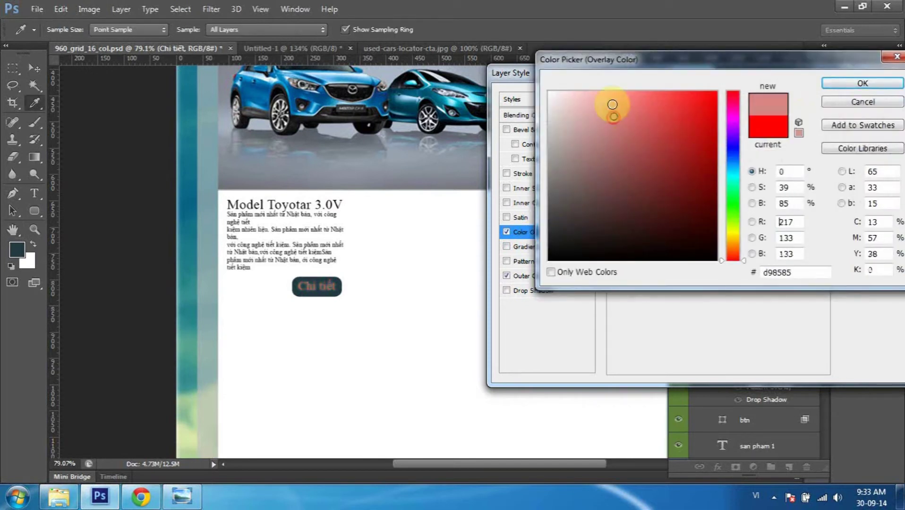
pyautogui.click(581, 155)
pyautogui.moveTo(581, 155); pyautogui.dragTo(540, 93)
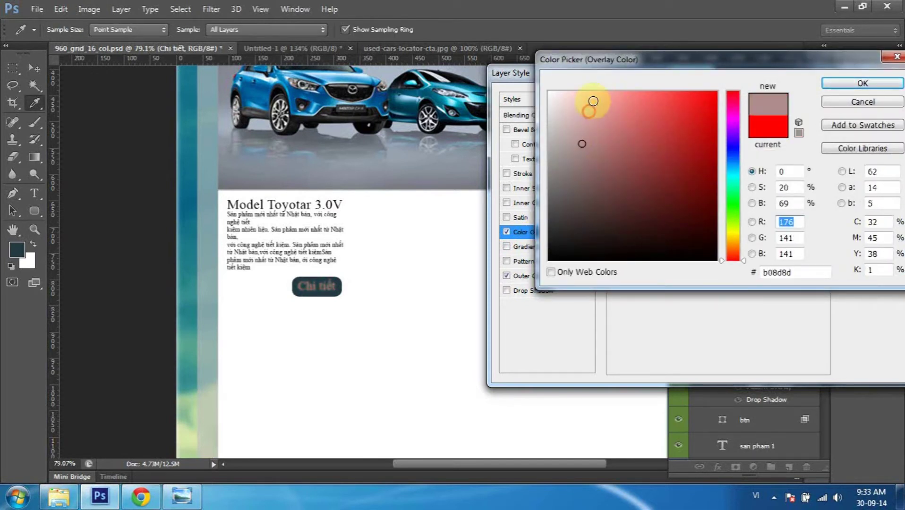
pyautogui.moveTo(548, 97); pyautogui.dragTo(525, 74)
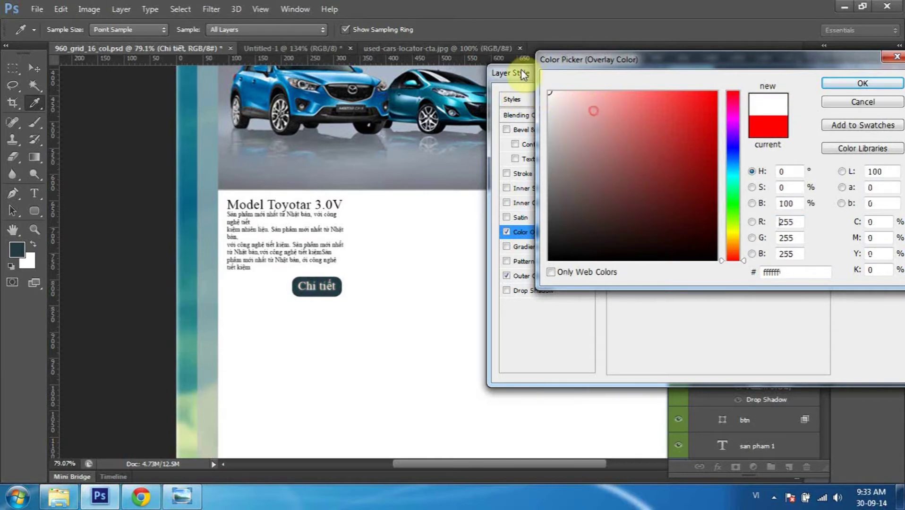
pyautogui.click(858, 87)
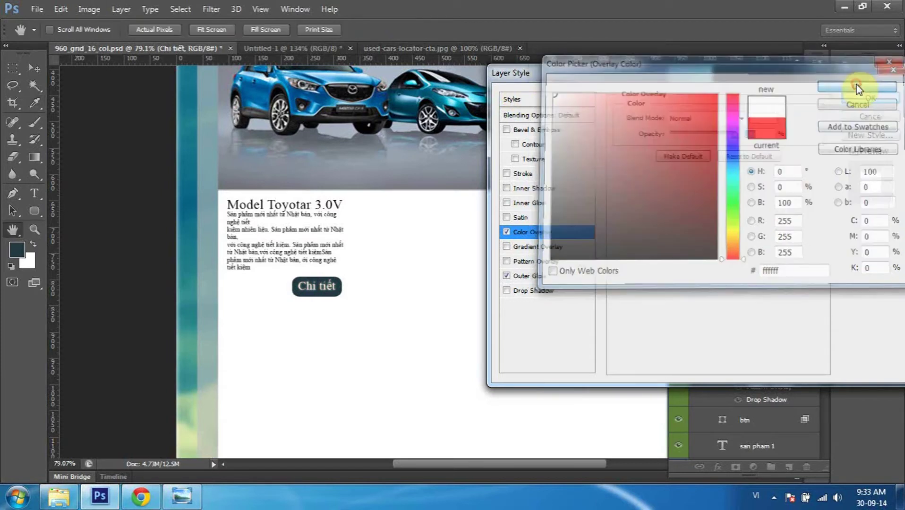
pyautogui.click(862, 98)
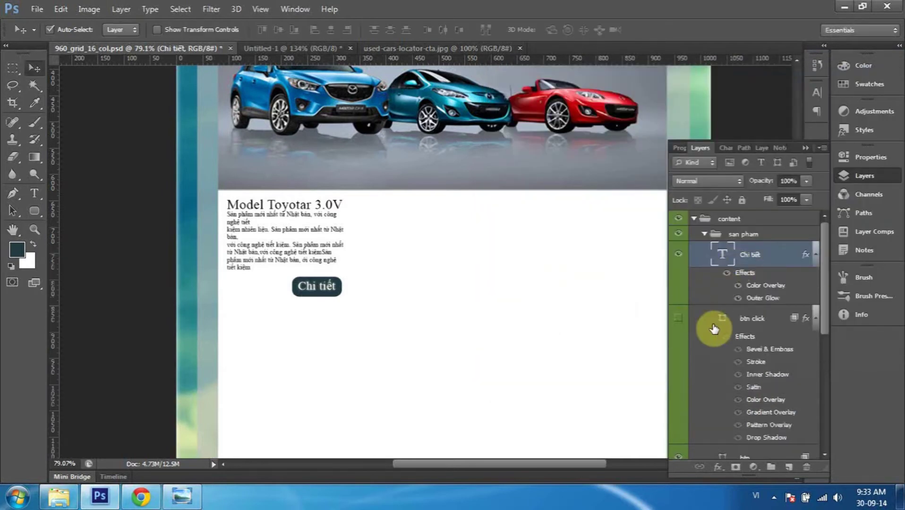
# Nudge the Chi tiết text a few pixels to centre it on the button.
pyautogui.scroll(-3, 690, 328)
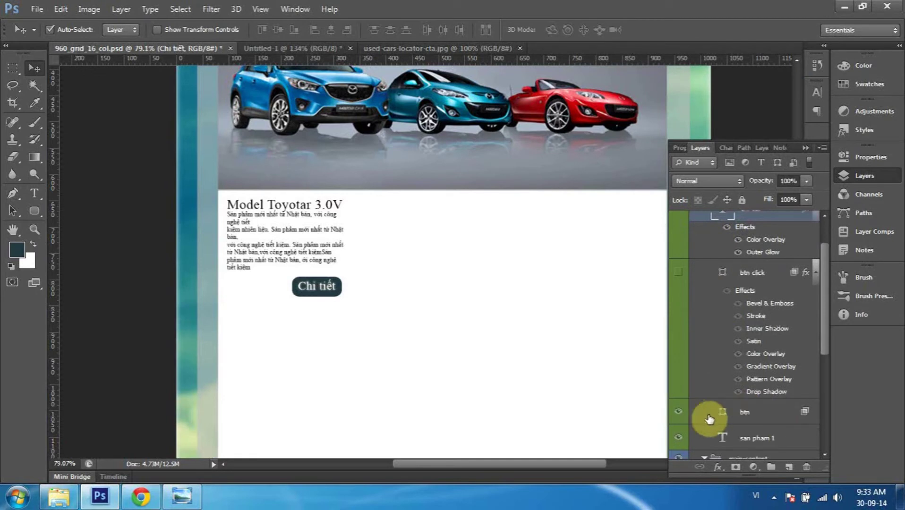
pyautogui.scroll(2, 758, 261)
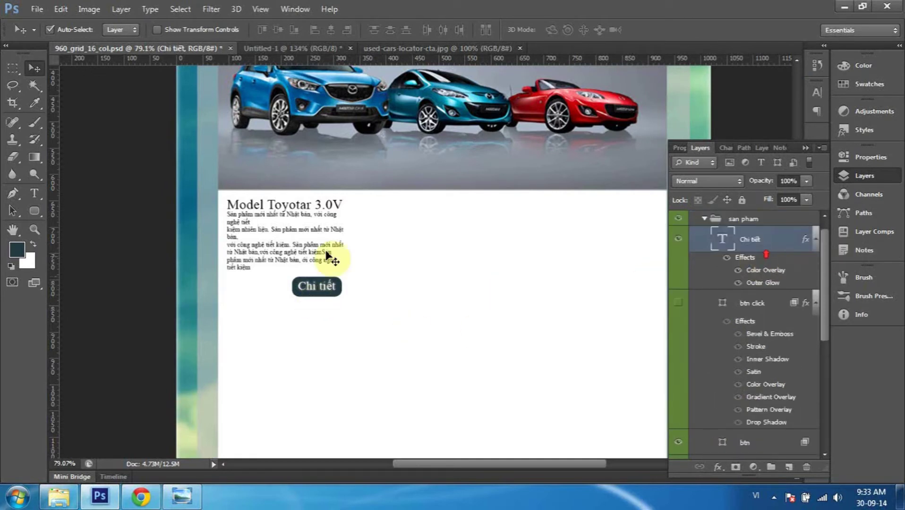
pyautogui.moveTo(325, 287); pyautogui.dragTo(326, 287)
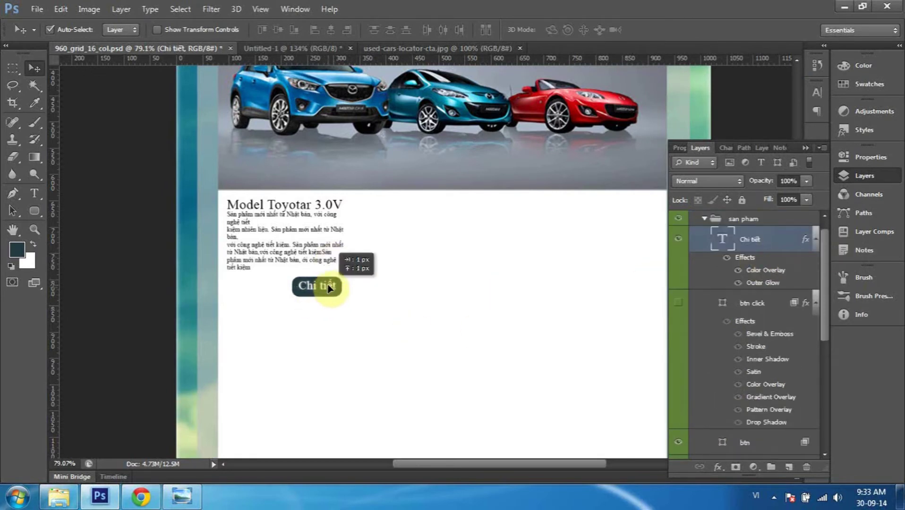
pyautogui.moveTo(326, 289); pyautogui.dragTo(329, 289)
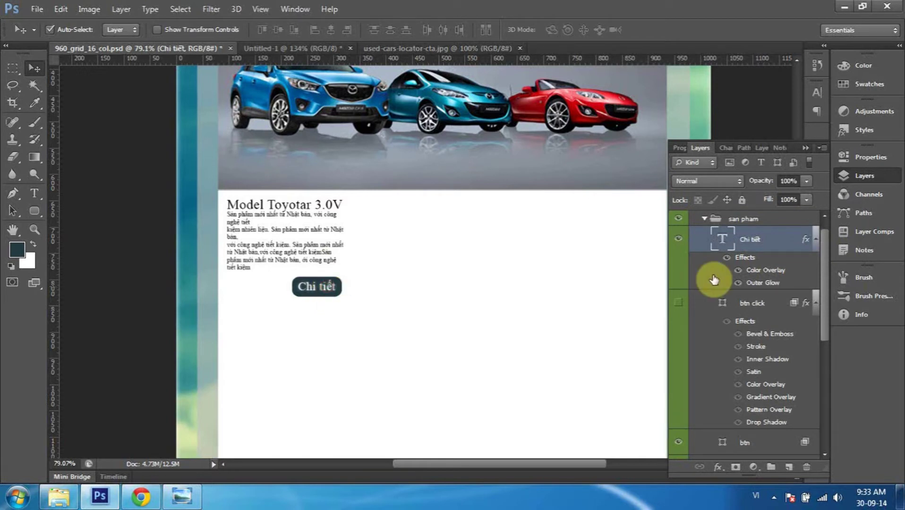
# Compare the button with btn click shown and hidden, leaving it visible.
pyautogui.click(681, 307)
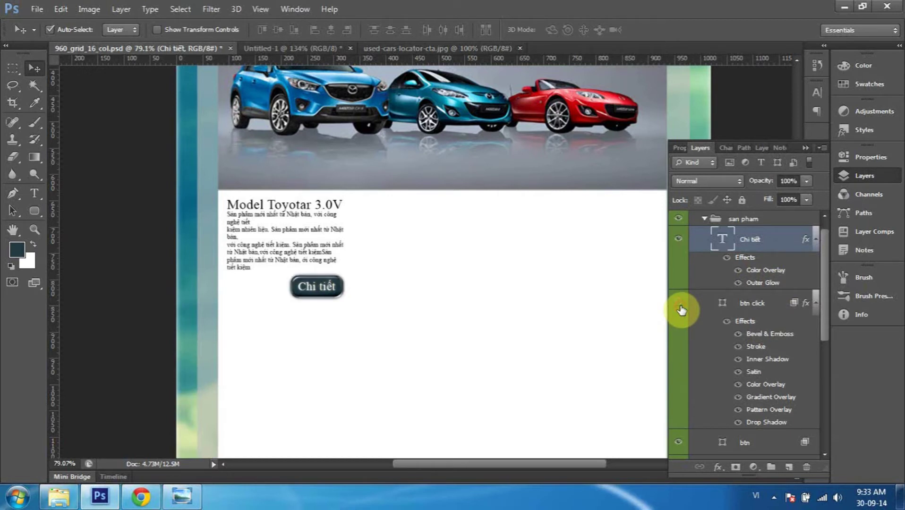
pyautogui.click(681, 307)
pyautogui.click(681, 307)
pyautogui.click(681, 307)
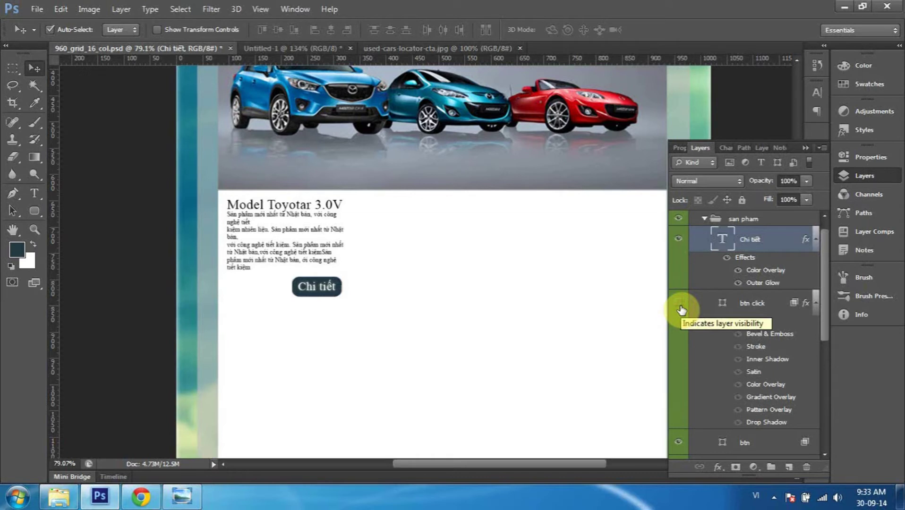
pyautogui.click(681, 308)
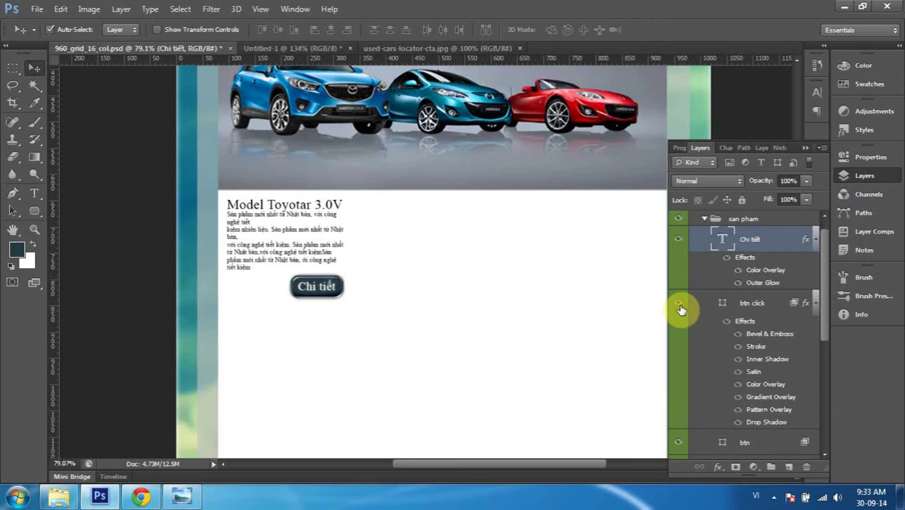
# Collapse the san pham group and check its visibility.
pyautogui.click(703, 220)
pyautogui.click(681, 219)
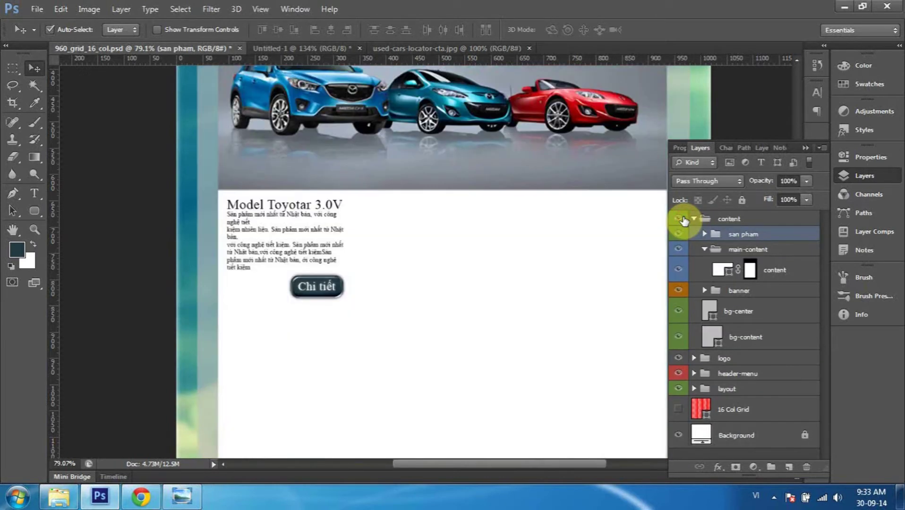
pyautogui.click(678, 234)
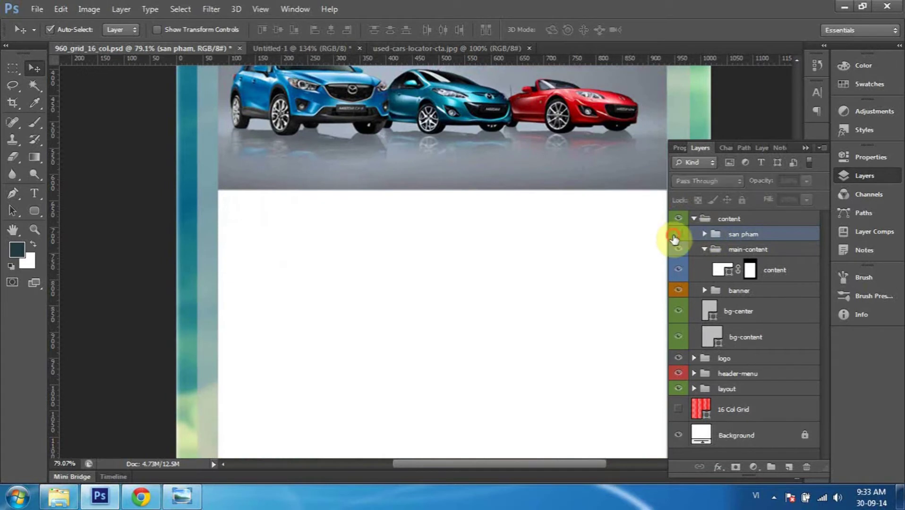
pyautogui.rightClick(750, 237)
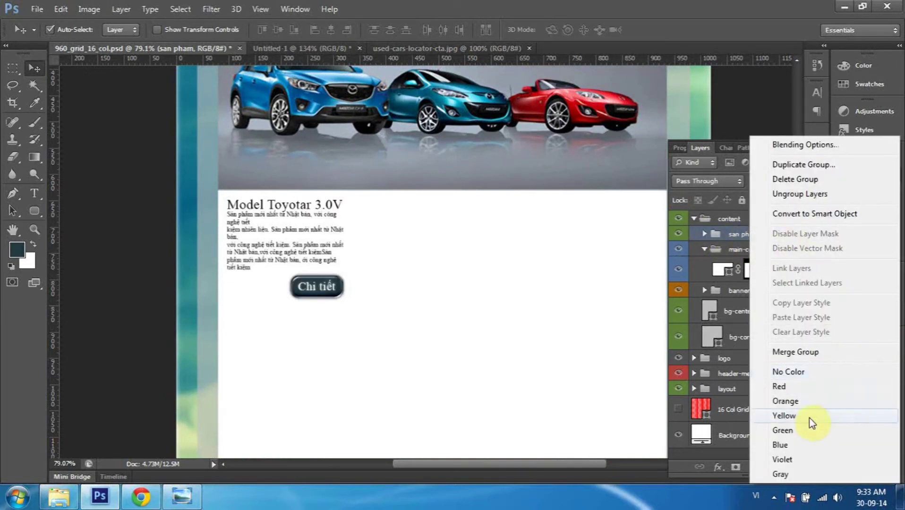
# Give the san pham group a violet colour label and select the content layer.
pyautogui.click(818, 460)
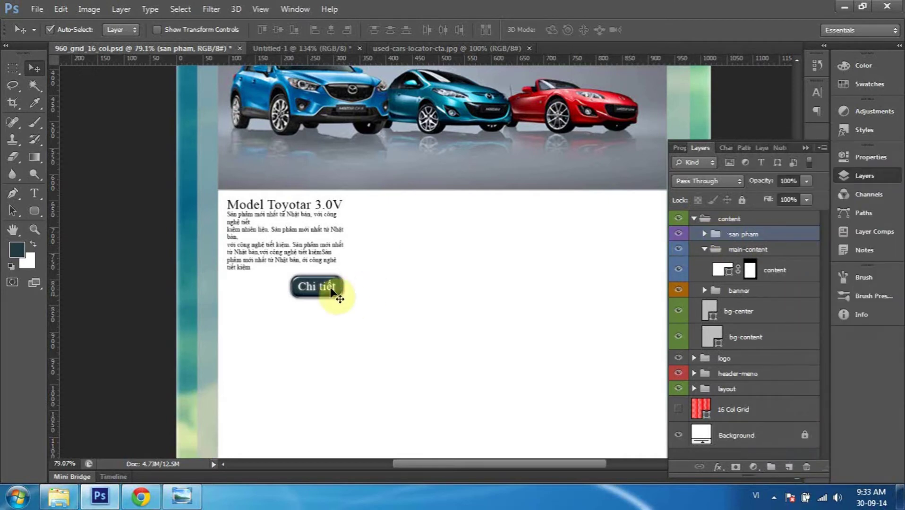
pyautogui.scroll(2, 330, 286)
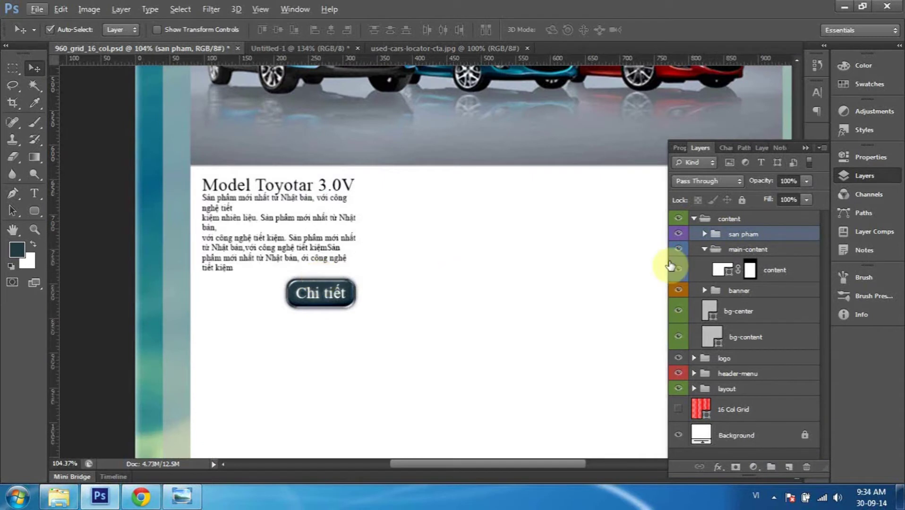
pyautogui.click(680, 234)
pyautogui.click(539, 244)
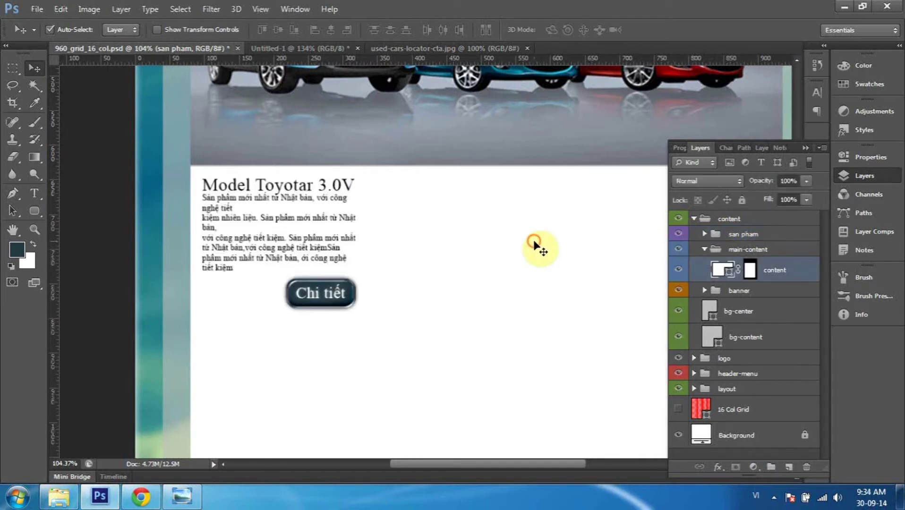
pyautogui.scroll(-1, 537, 245)
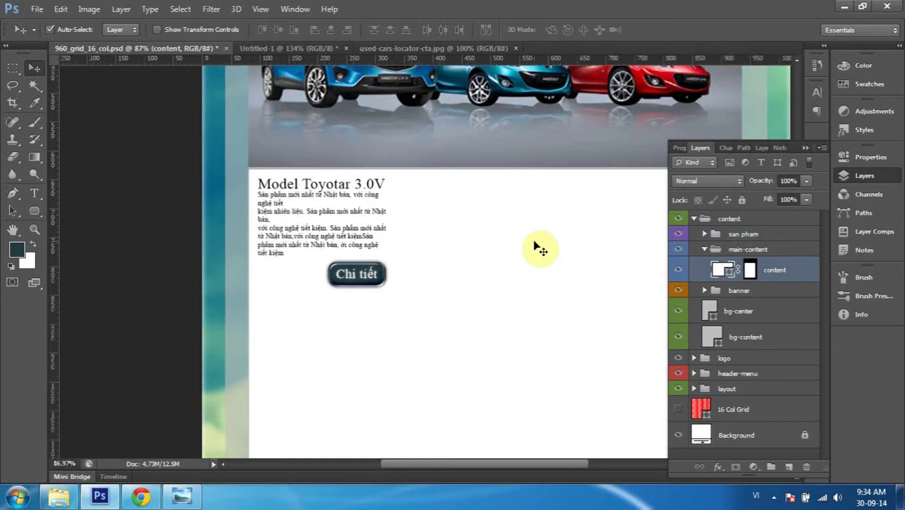
# Show the guides over the canvas, bring the full content area into view, and collapse main-content.
pyautogui.hotkey('ctrl', ';')
pyautogui.scroll(-1, 592, 192)
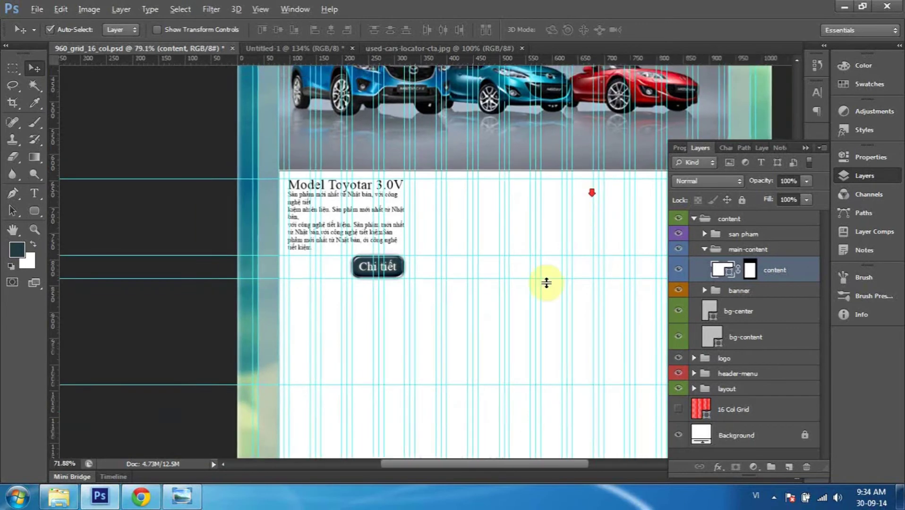
pyautogui.scroll(-1, 547, 284)
pyautogui.press('h')
pyautogui.moveTo(590, 297); pyautogui.dragTo(505, 293)
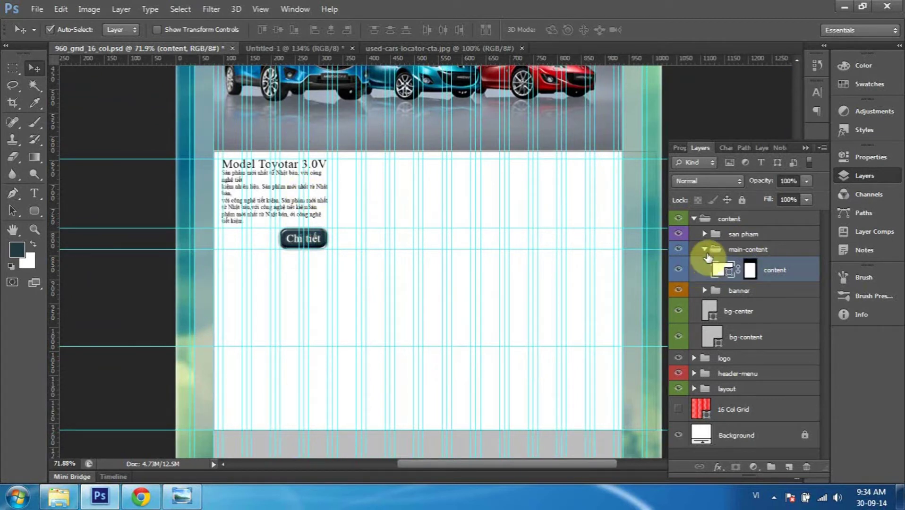
pyautogui.click(704, 250)
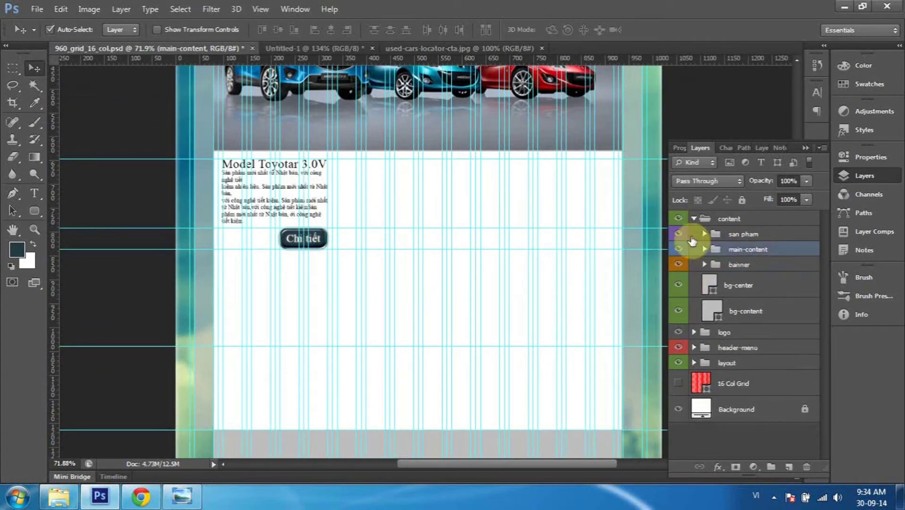
# Duplicate the san pham group and move the copy about 600 px right into the right column.
pyautogui.click(742, 235)
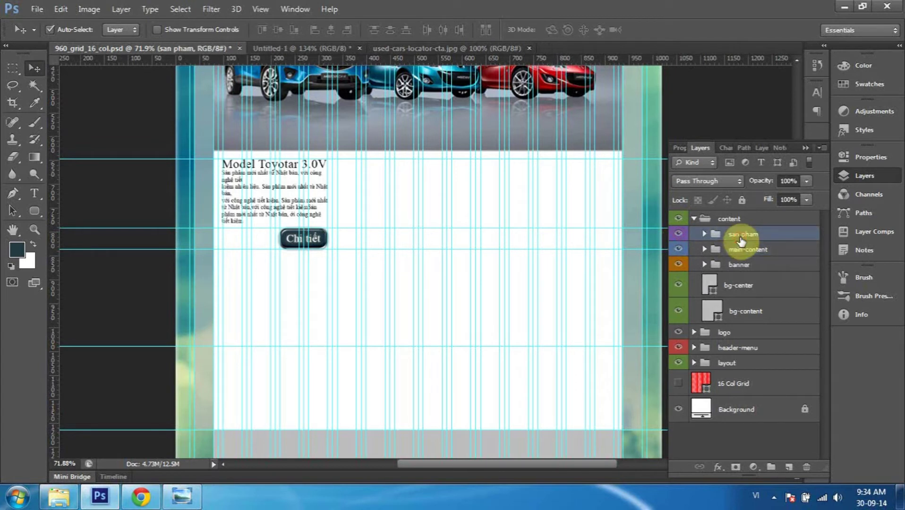
pyautogui.keyDown('alt'); pyautogui.click(334, 191); pyautogui.keyUp('alt')
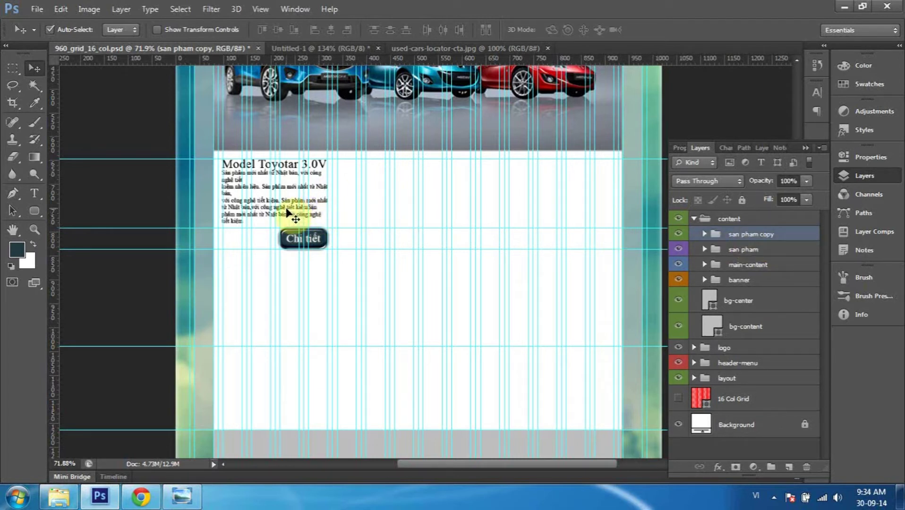
pyautogui.moveTo(287, 212); pyautogui.dragTo(396, 219)
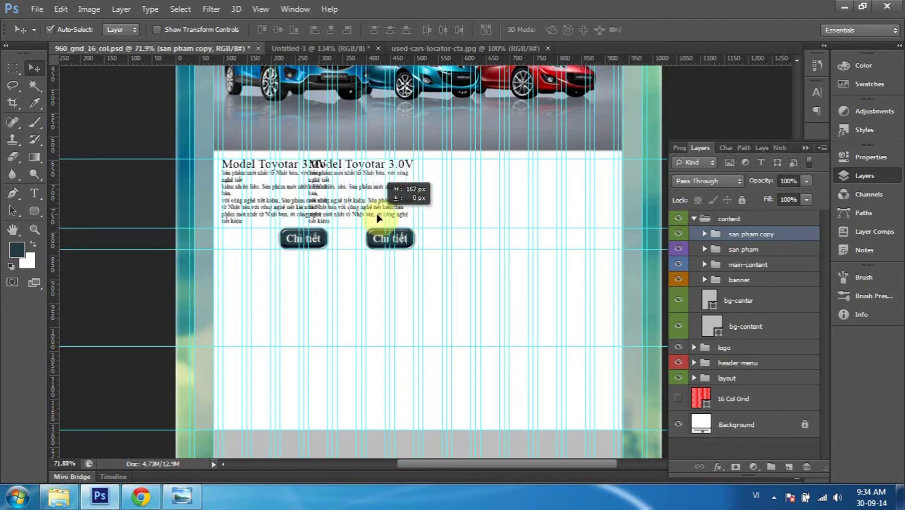
pyautogui.moveTo(396, 217); pyautogui.dragTo(569, 240)
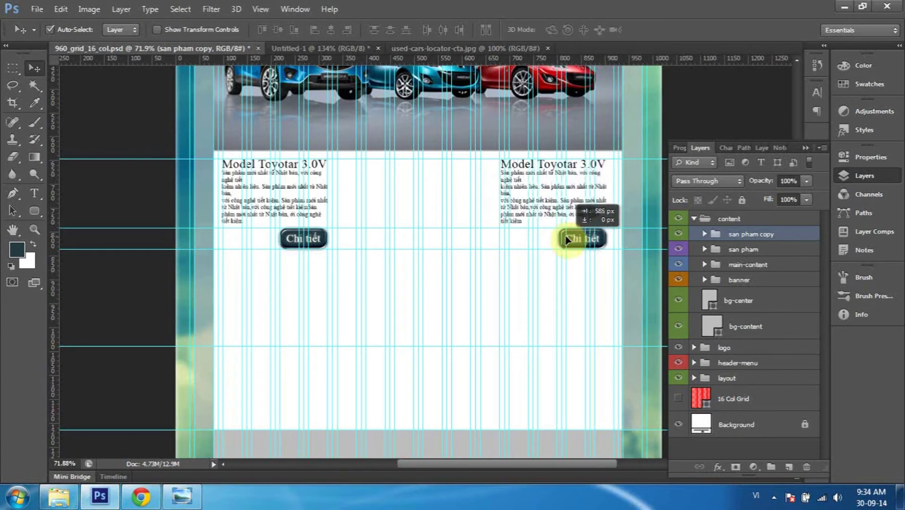
pyautogui.moveTo(568, 237); pyautogui.dragTo(572, 242)
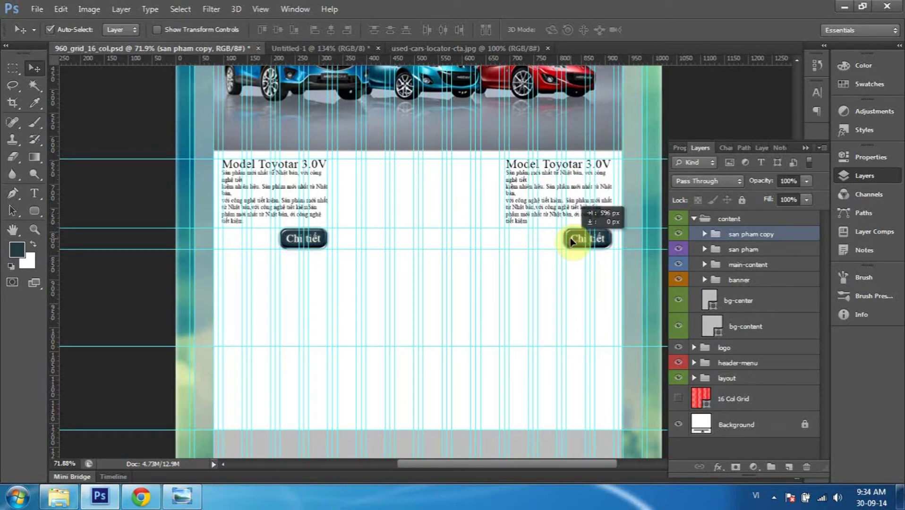
pyautogui.moveTo(571, 238); pyautogui.dragTo(574, 241)
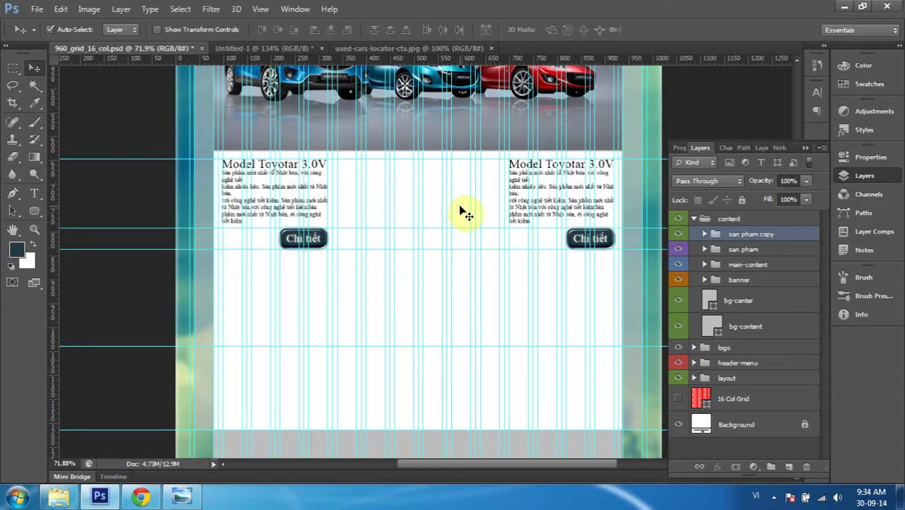
# Rename the copied product group to 'san pham 2'.
pyautogui.doubleClick(761, 234)
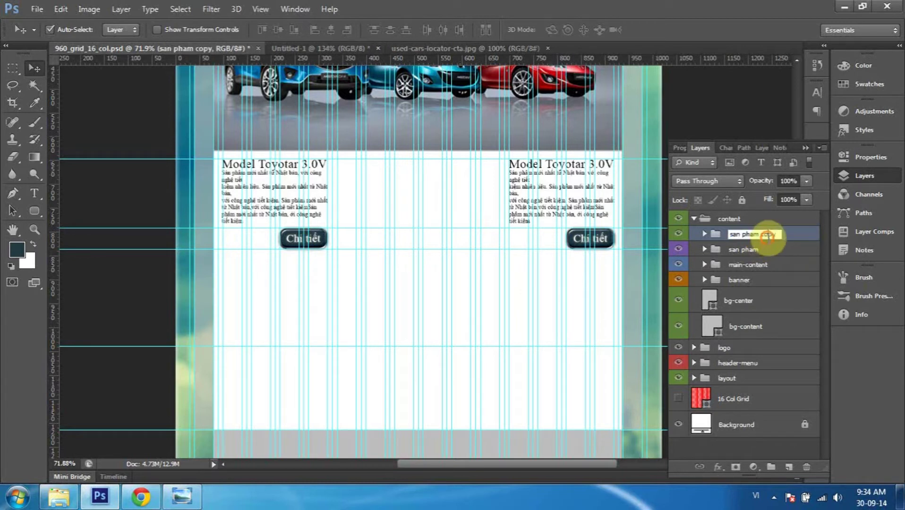
pyautogui.moveTo(760, 234); pyautogui.dragTo(799, 236)
pyautogui.write('2')
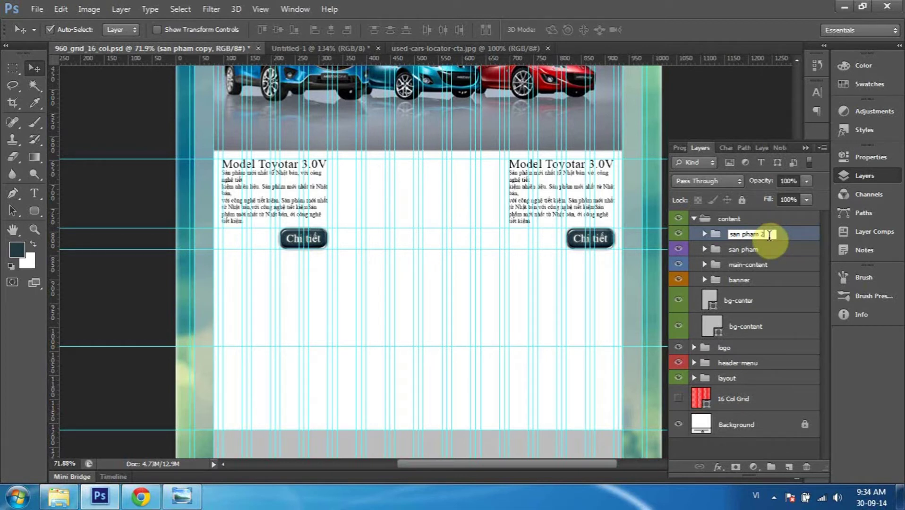
pyautogui.press('Return')
pyautogui.click(704, 234)
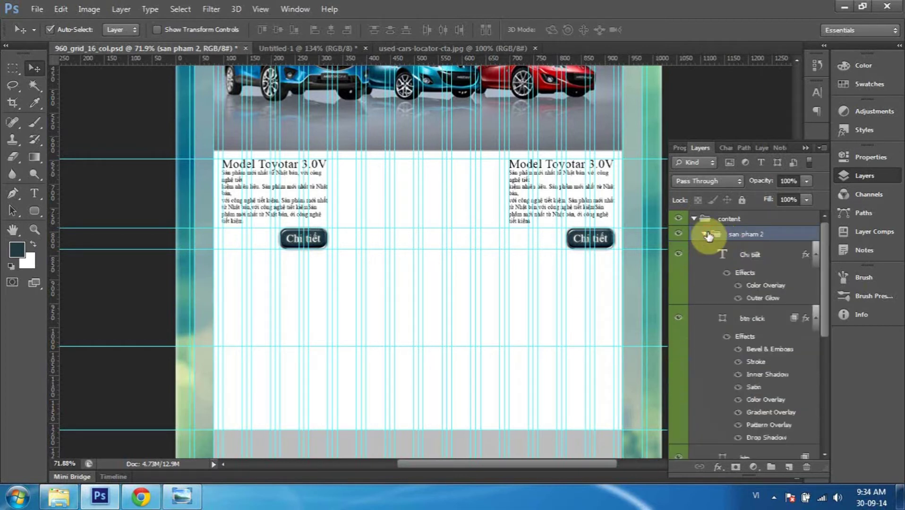
pyautogui.click(705, 233)
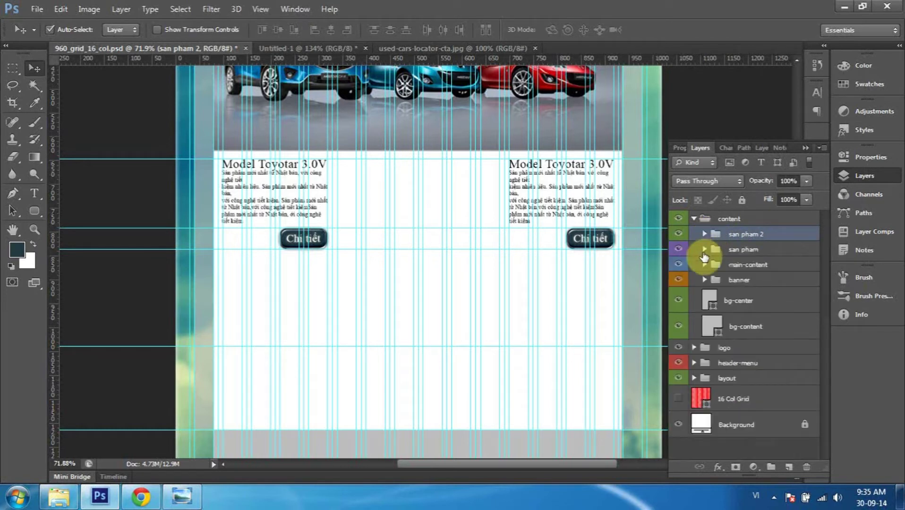
pyautogui.click(704, 250)
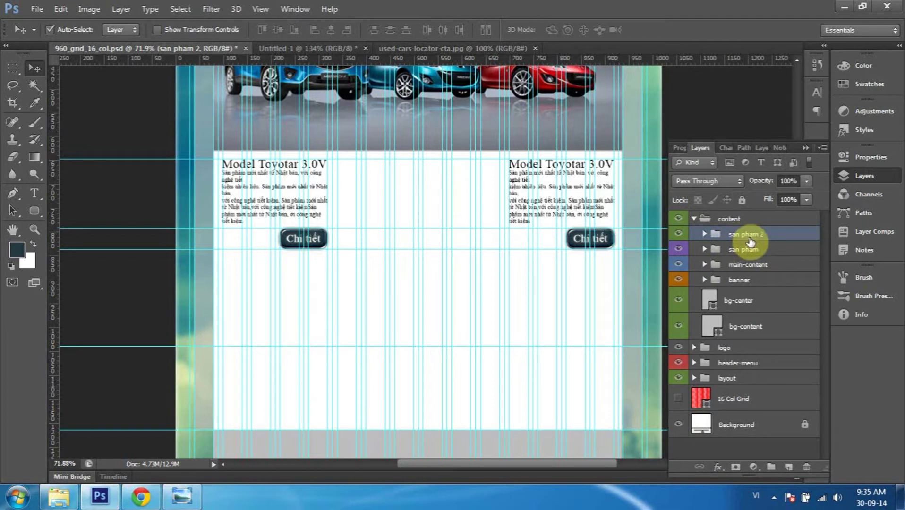
# Duplicate san pham 2, rename the copy 'san pham 3', and drag it toward the middle column.
pyautogui.moveTo(751, 242)
pyautogui.mouseDown()
pyautogui.moveTo(799, 459)
pyautogui.moveTo(791, 468)
pyautogui.mouseUp()
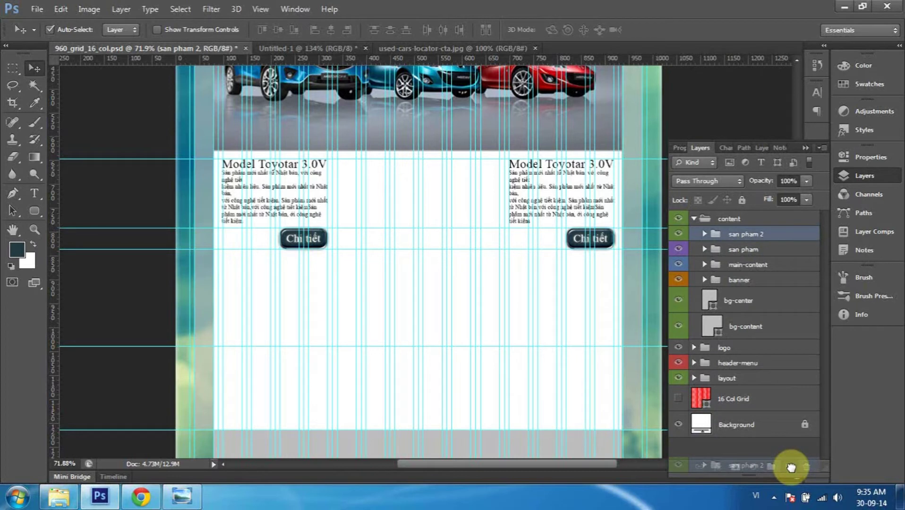
pyautogui.moveTo(791, 467); pyautogui.dragTo(789, 467)
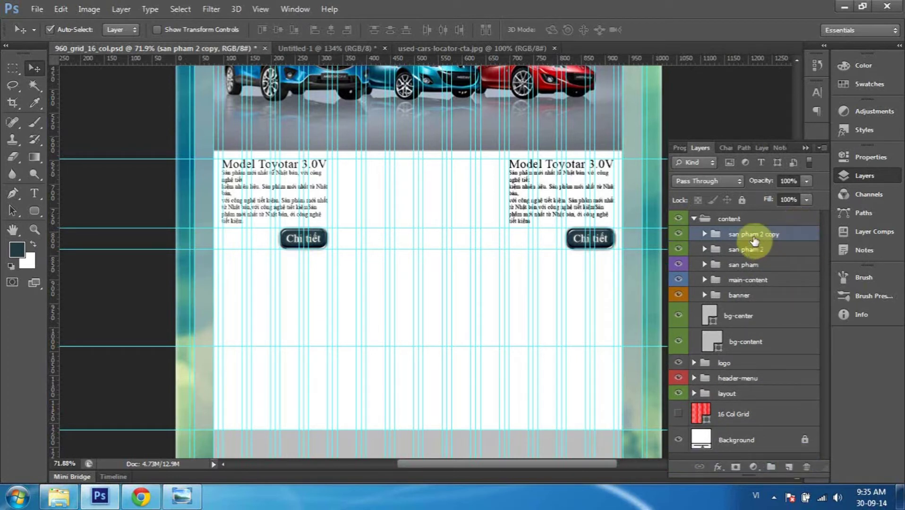
pyautogui.click(678, 234)
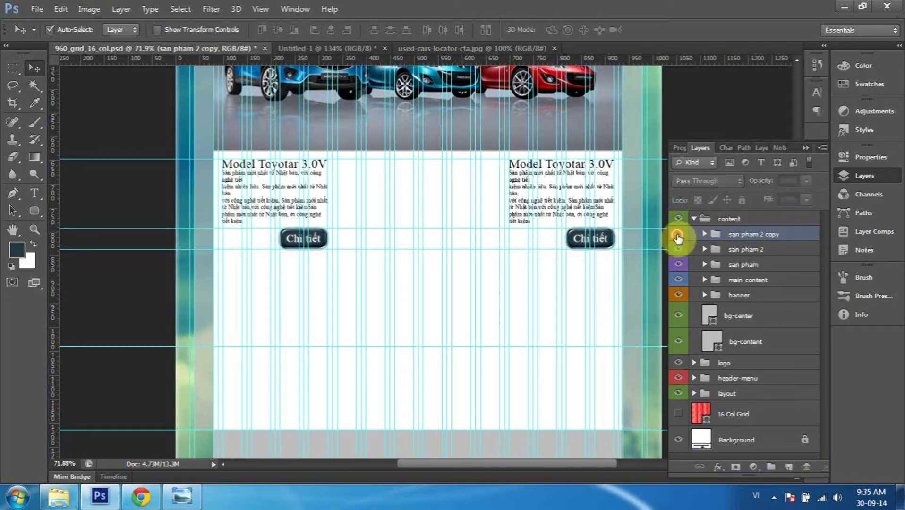
pyautogui.doubleClick(771, 234)
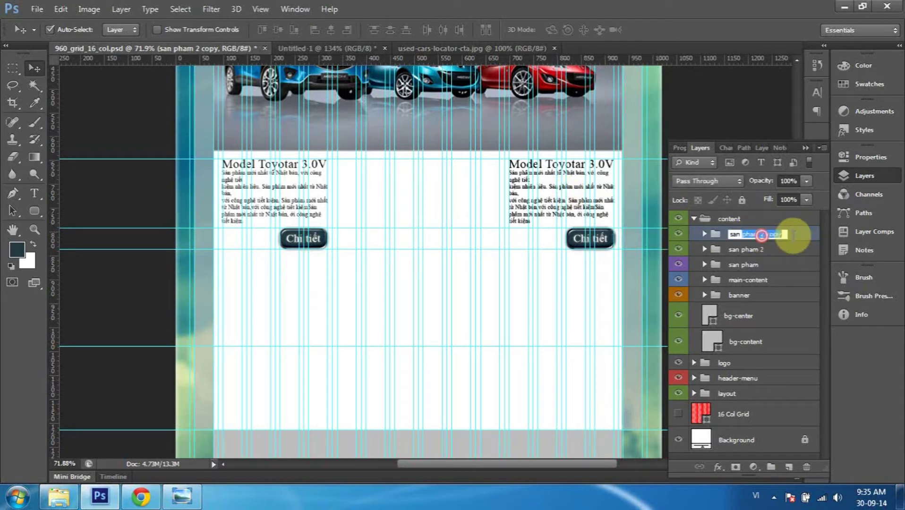
pyautogui.click(763, 235)
pyautogui.moveTo(762, 235); pyautogui.dragTo(800, 237)
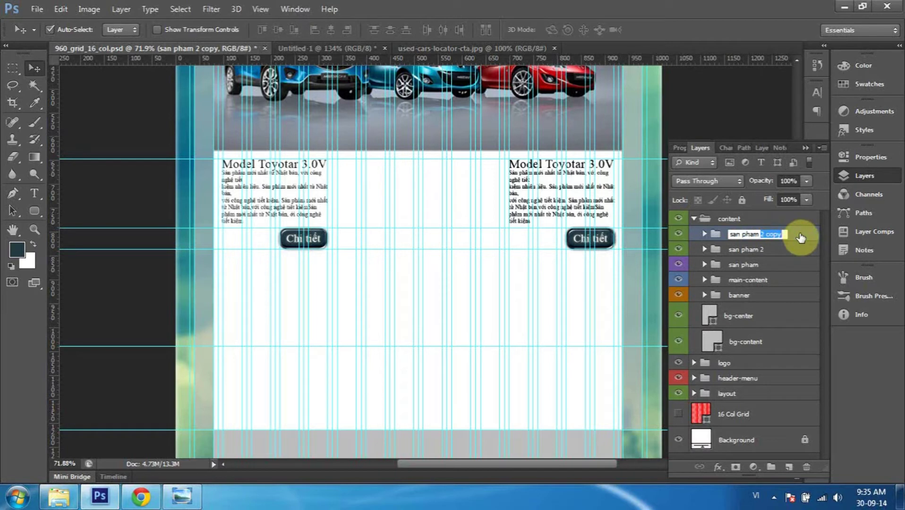
pyautogui.write('3')
pyautogui.press('Return')
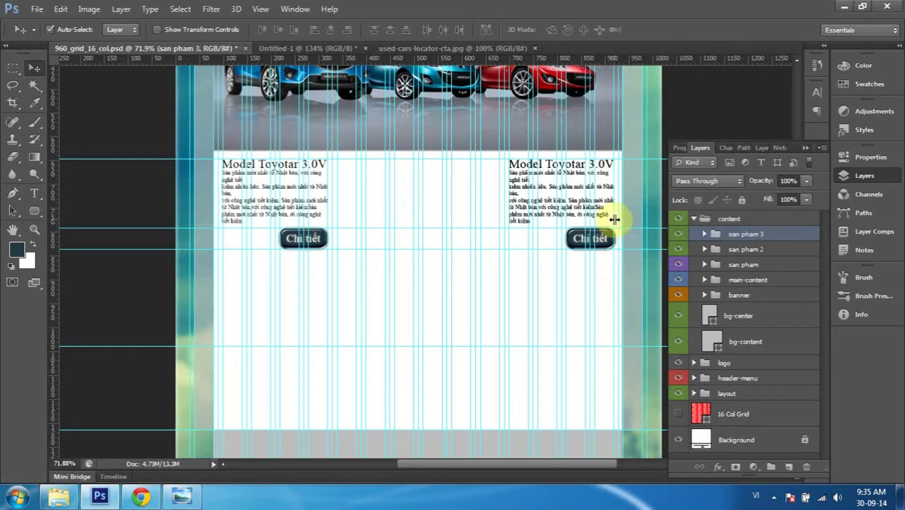
pyautogui.moveTo(576, 210); pyautogui.dragTo(471, 208)
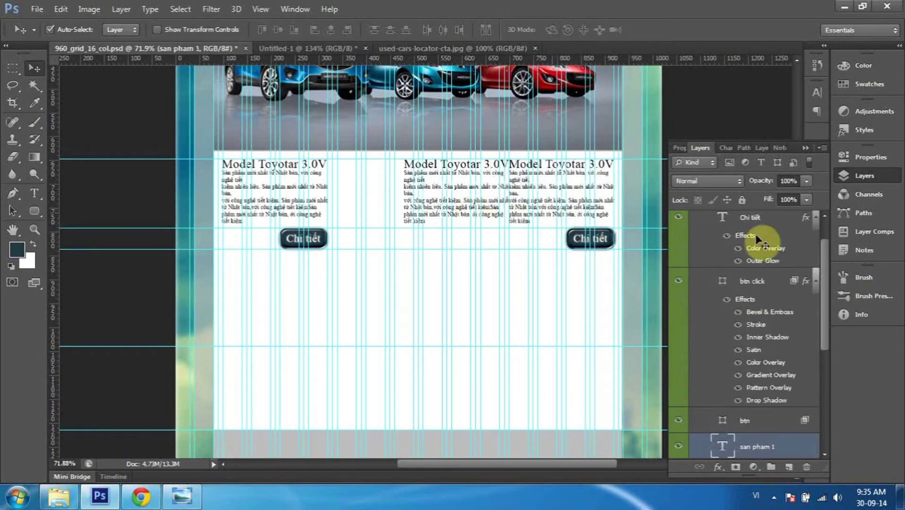
# Undo the move to the middle column and collapse the san pham 3 group.
pyautogui.hotkey('ctrl', 'z')
pyautogui.scroll(2, 722, 250)
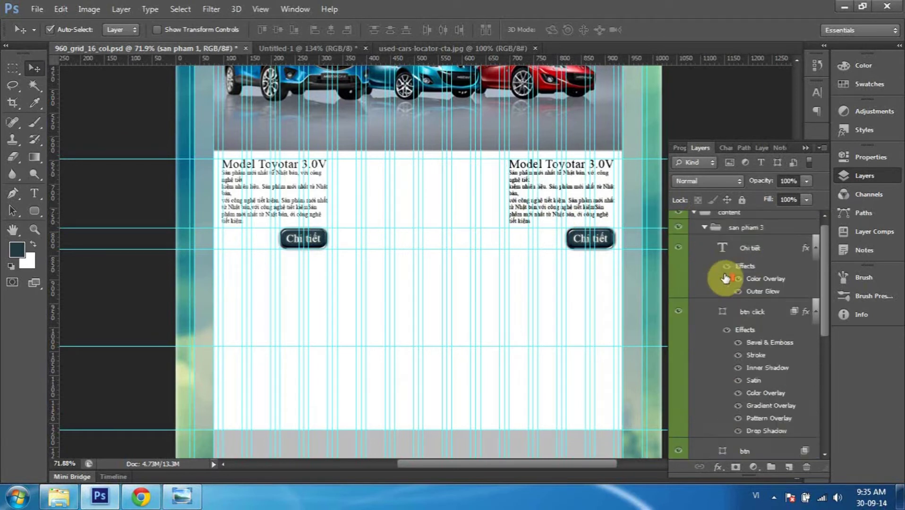
pyautogui.click(689, 234)
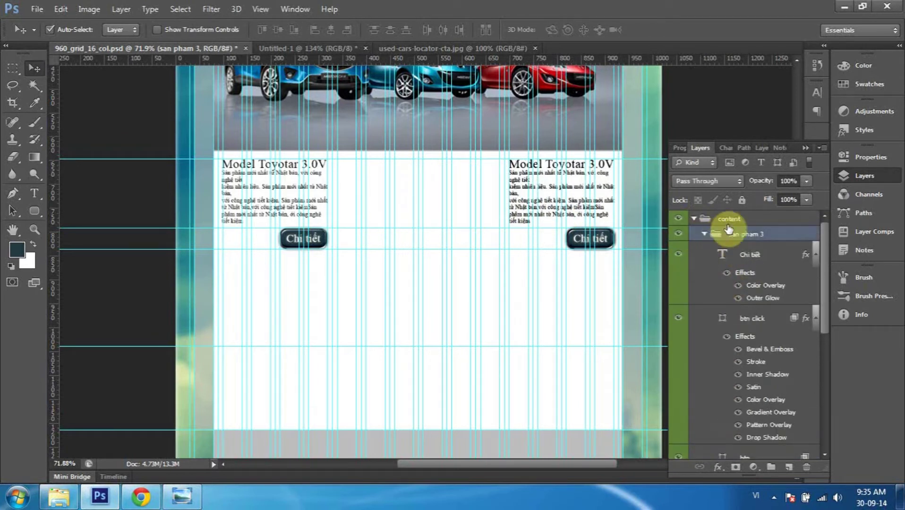
pyautogui.click(705, 235)
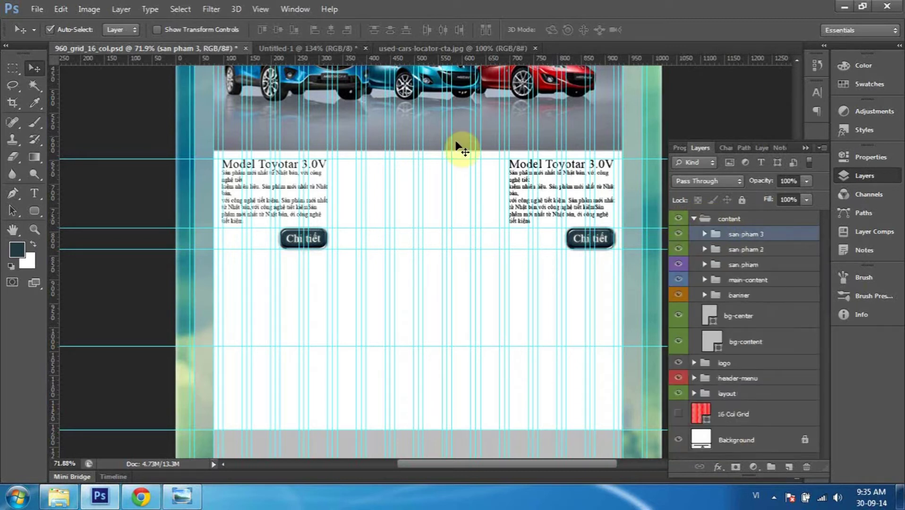
# Set the Move tool's Auto-Select to Group and test dragging the right product block.
pyautogui.click(118, 34)
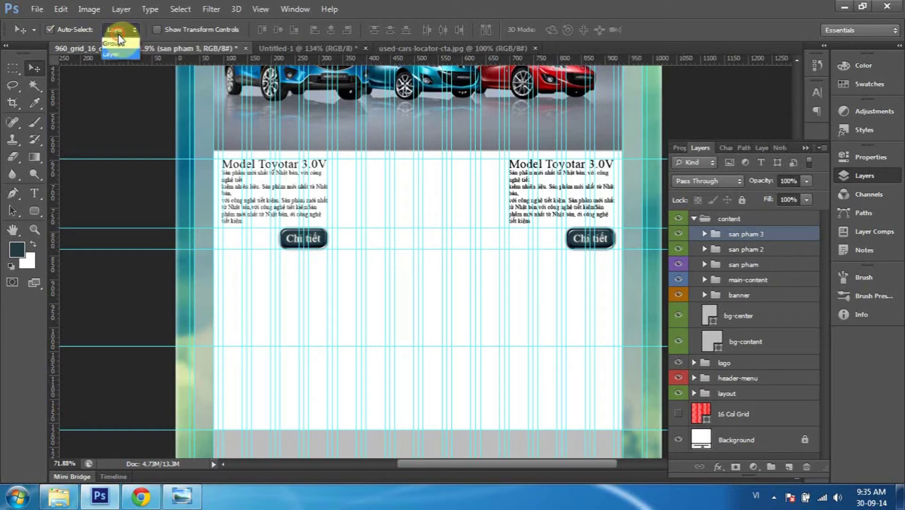
pyautogui.click(118, 43)
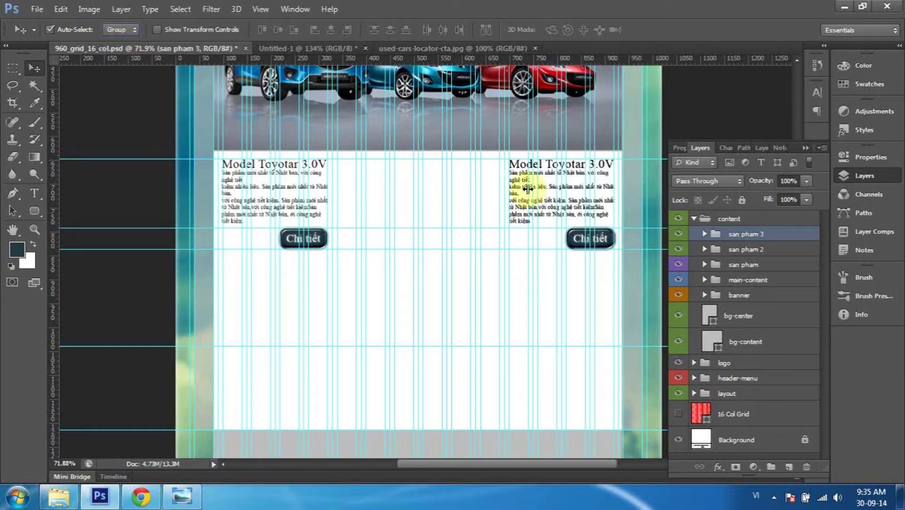
pyautogui.moveTo(521, 188); pyautogui.dragTo(522, 193)
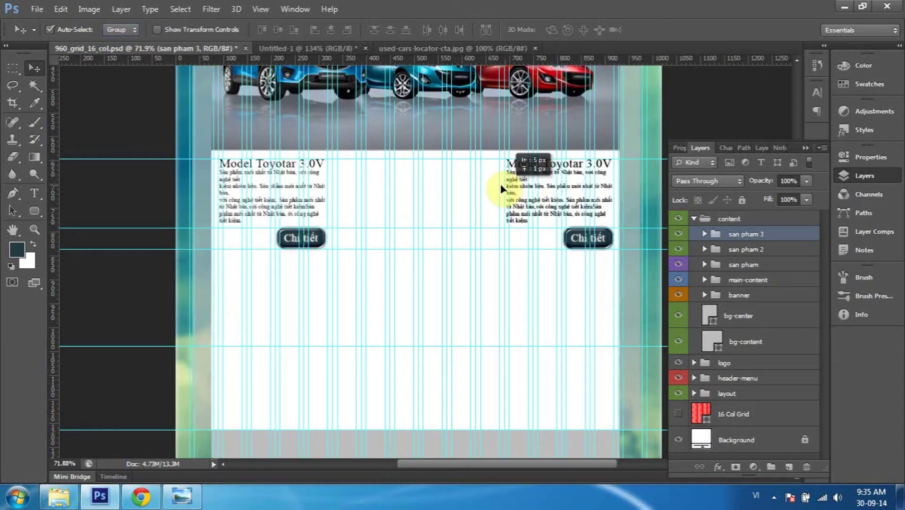
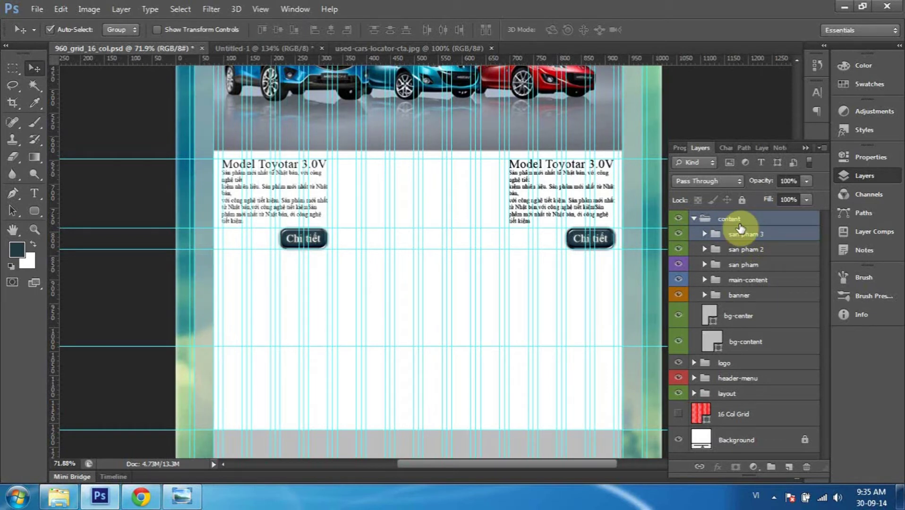
# Colour-tag the san pham 3 group red in the Layers panel.
pyautogui.click(766, 234)
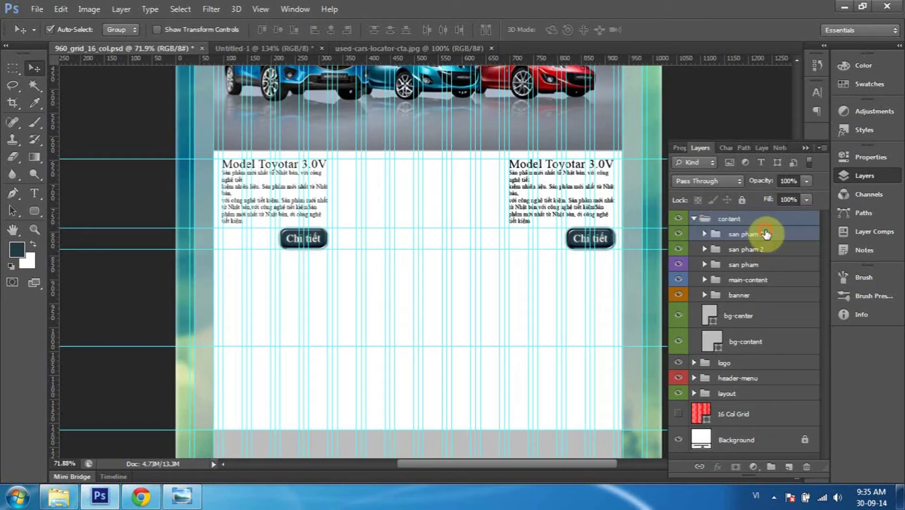
pyautogui.click(543, 211)
pyautogui.moveTo(539, 209); pyautogui.dragTo(533, 207)
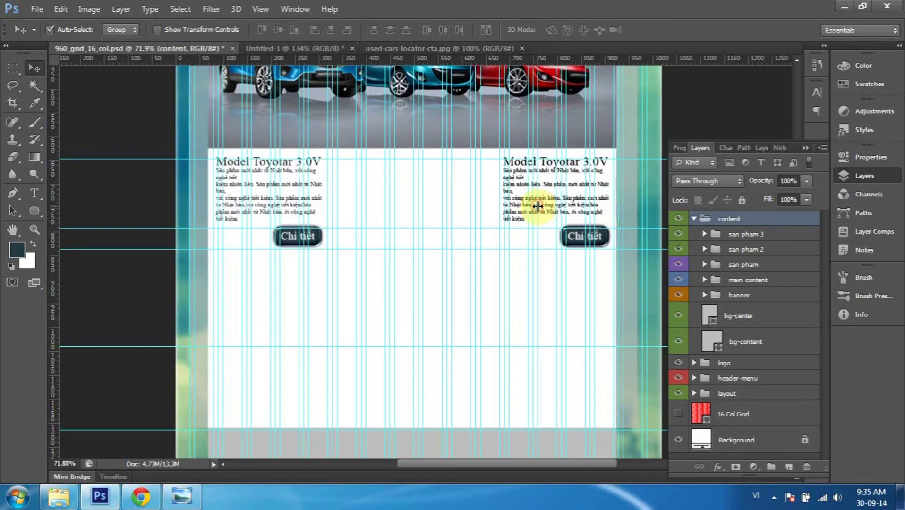
pyautogui.scroll(2, 614, 222)
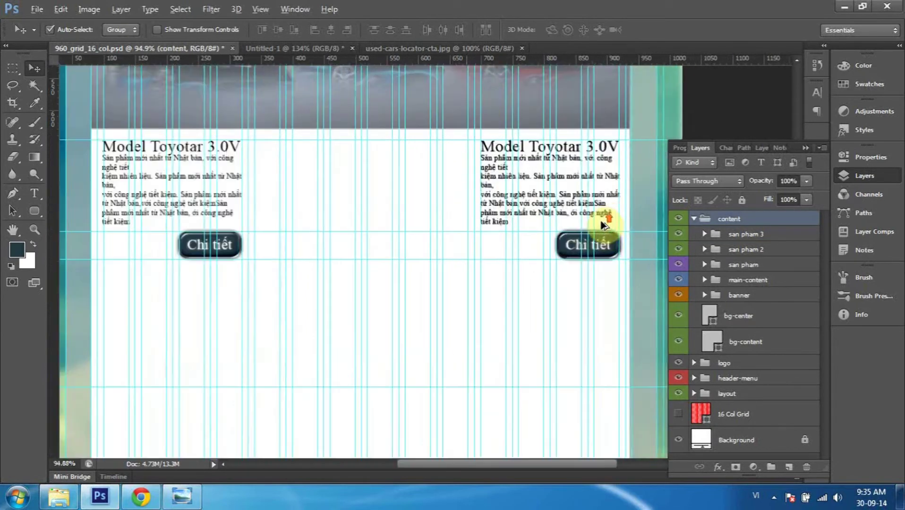
pyautogui.click(569, 250)
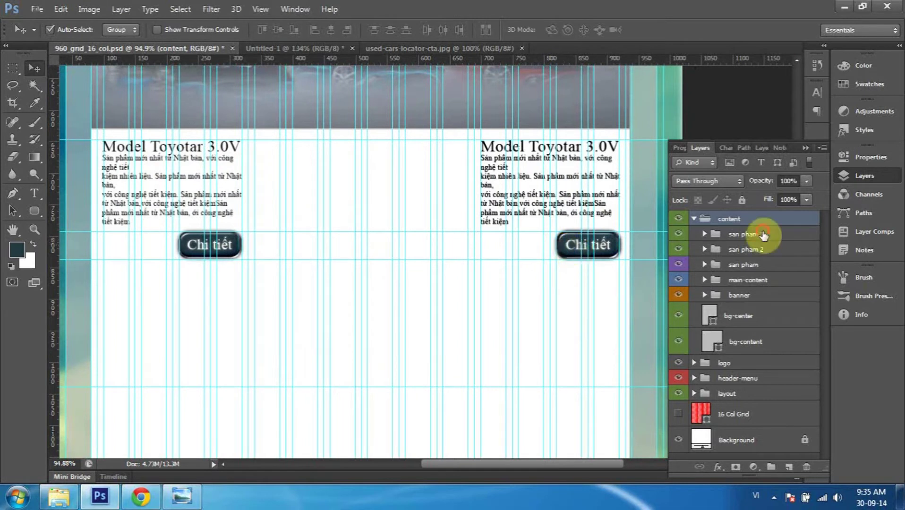
pyautogui.click(680, 237)
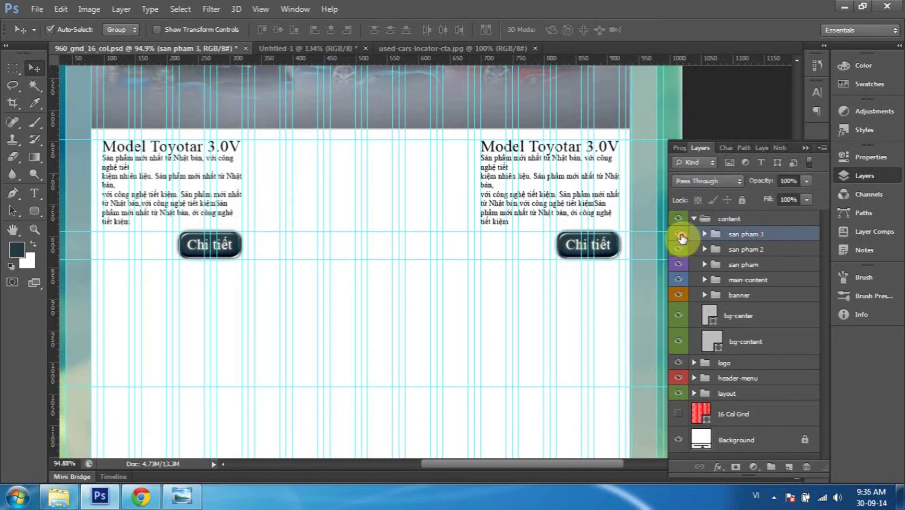
pyautogui.click(764, 238)
pyautogui.rightClick(764, 238)
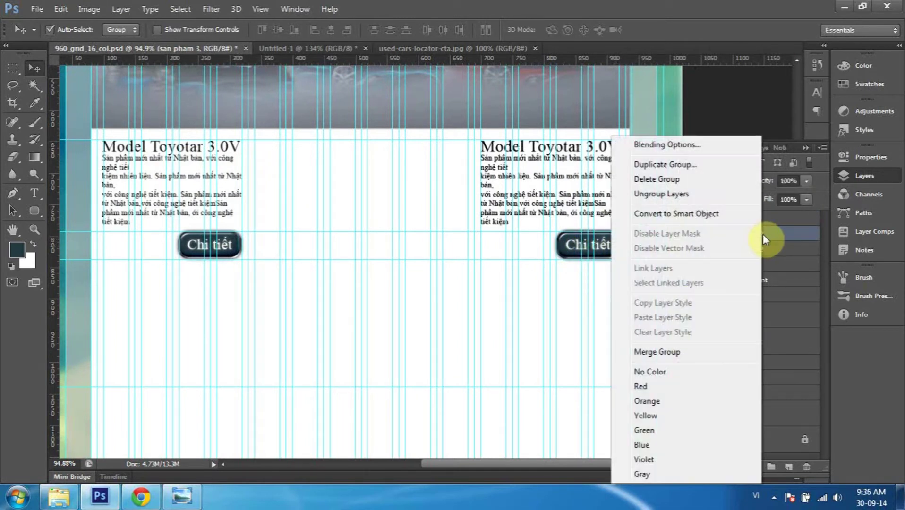
pyautogui.click(695, 385)
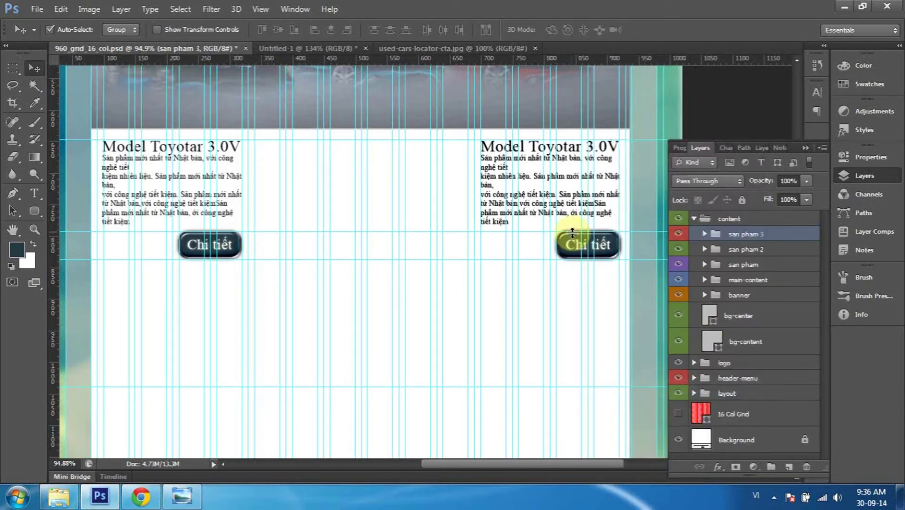
# Shift the content group slightly left and right on the canvas.
pyautogui.moveTo(565, 254); pyautogui.dragTo(566, 254)
pyautogui.click(712, 235)
pyautogui.click(704, 234)
pyautogui.click(737, 234)
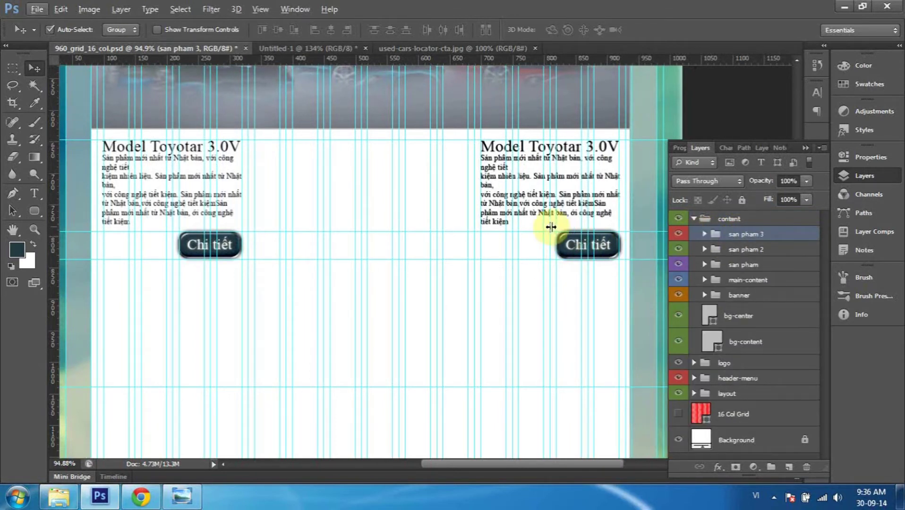
pyautogui.scroll(-1, 551, 227)
pyautogui.click(567, 250)
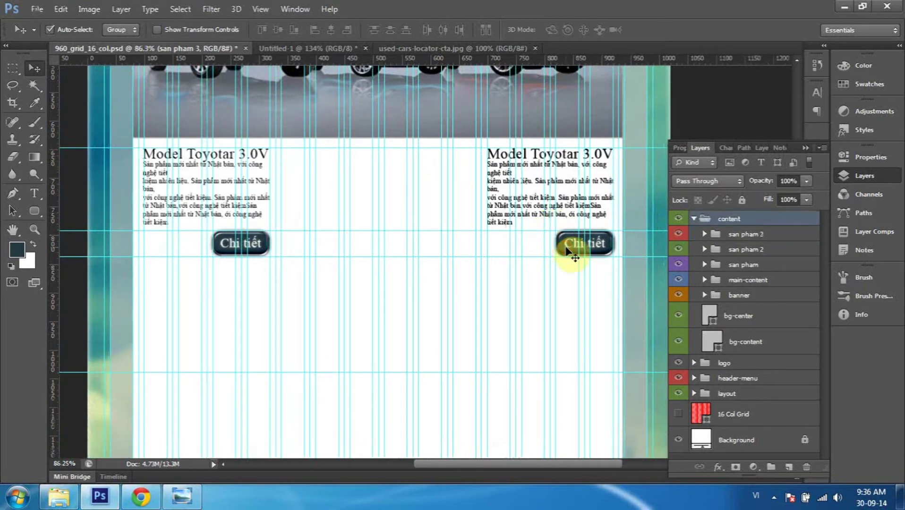
pyautogui.moveTo(565, 247); pyautogui.dragTo(551, 246)
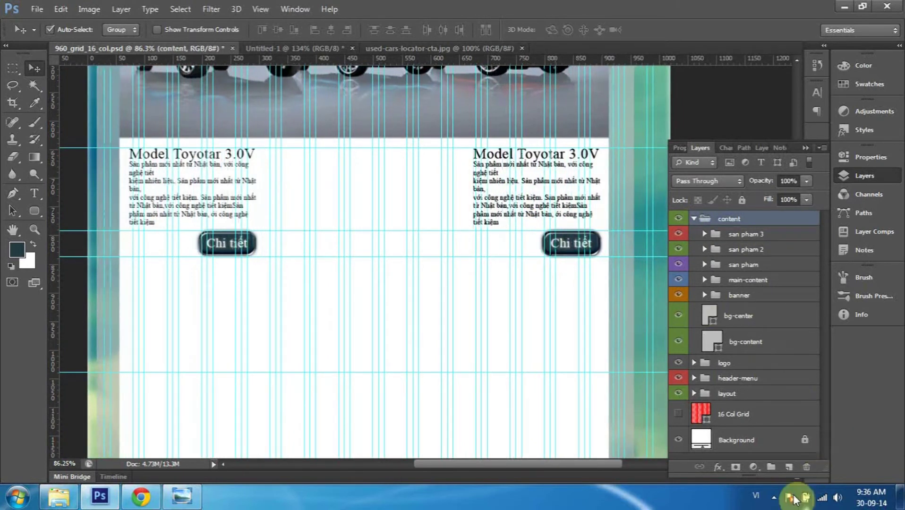
# Move the content group further left, then undo to restore its original position.
pyautogui.click(777, 505)
pyautogui.click(747, 428)
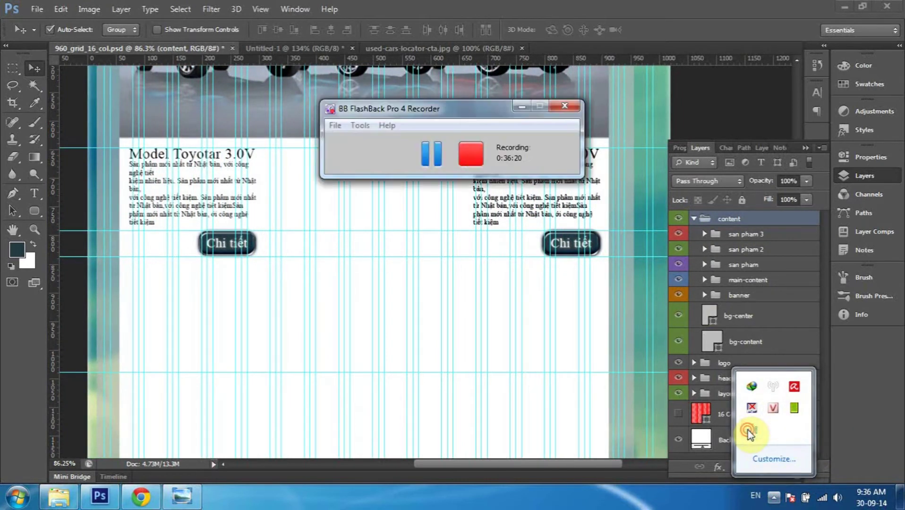
pyautogui.click(433, 166)
pyautogui.click(522, 107)
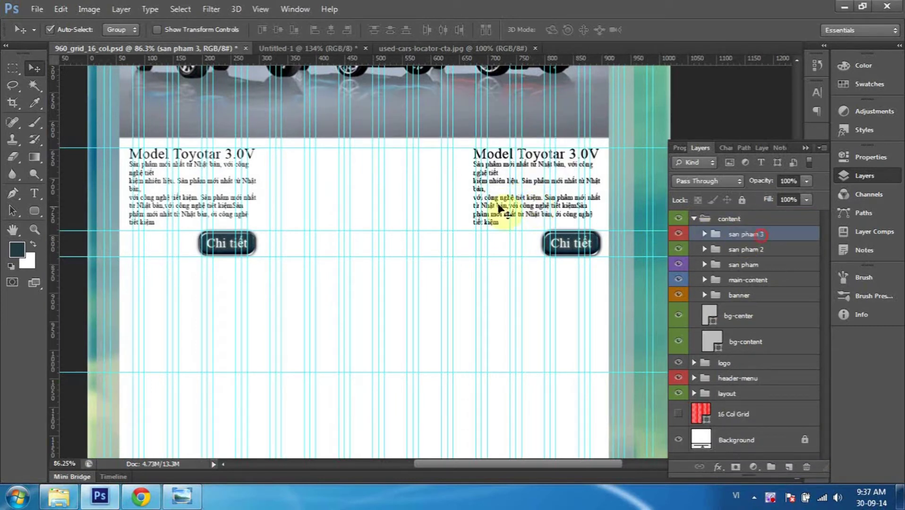
pyautogui.click(529, 204)
pyautogui.moveTo(486, 208); pyautogui.dragTo(471, 208)
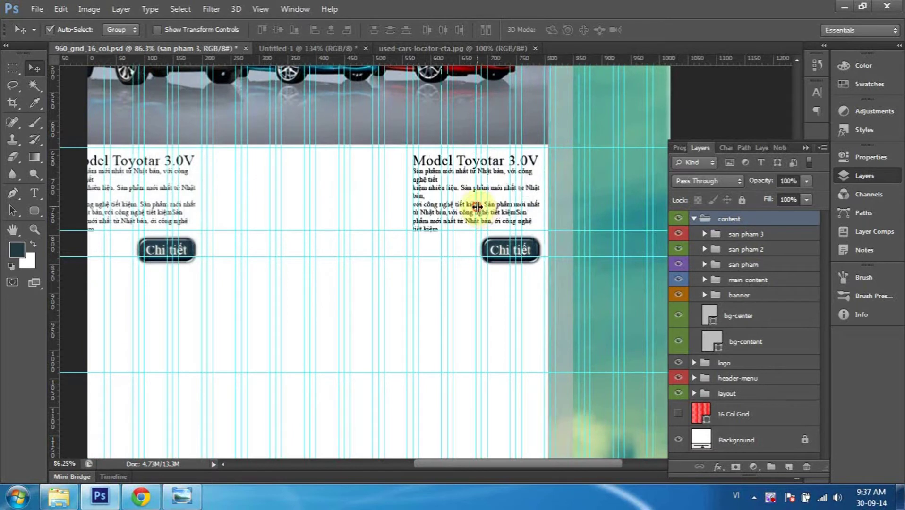
pyautogui.hotkey('ctrl', 'z')
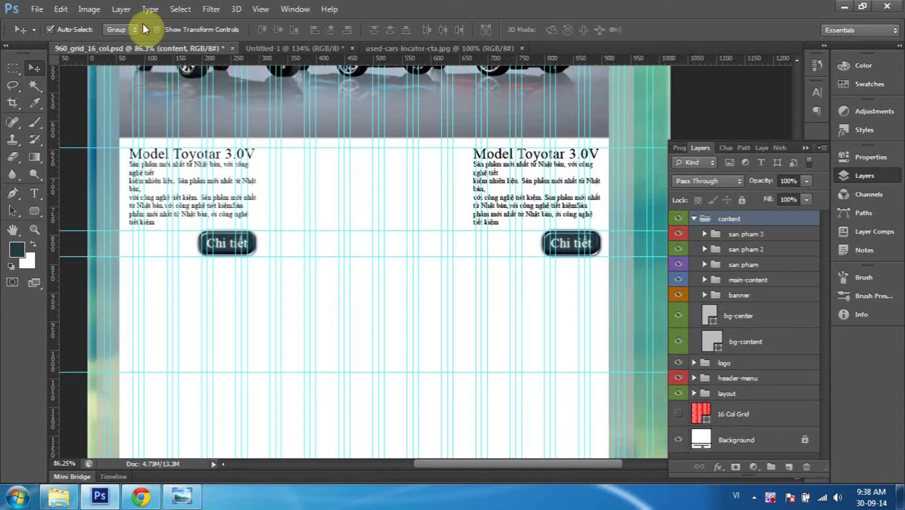
pyautogui.click(747, 234)
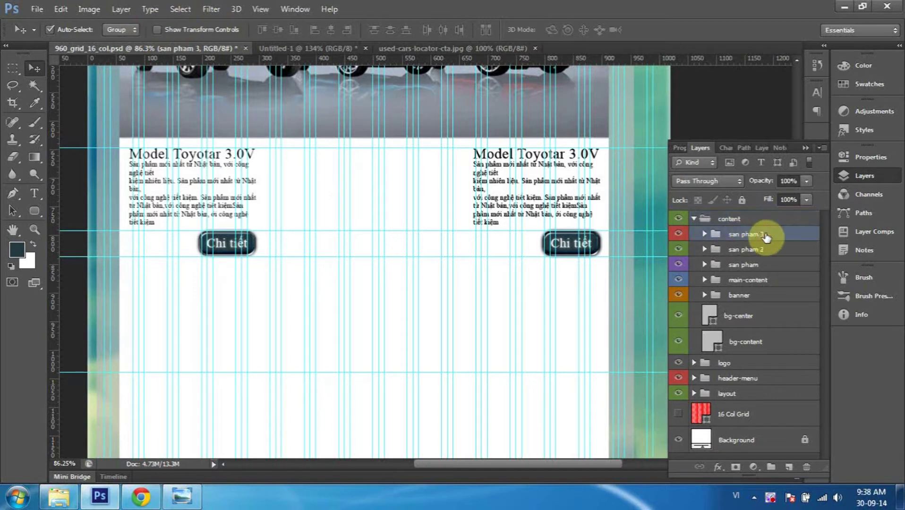
# Drag a copy of the san pham 3 group into the middle column.
pyautogui.click(162, 30)
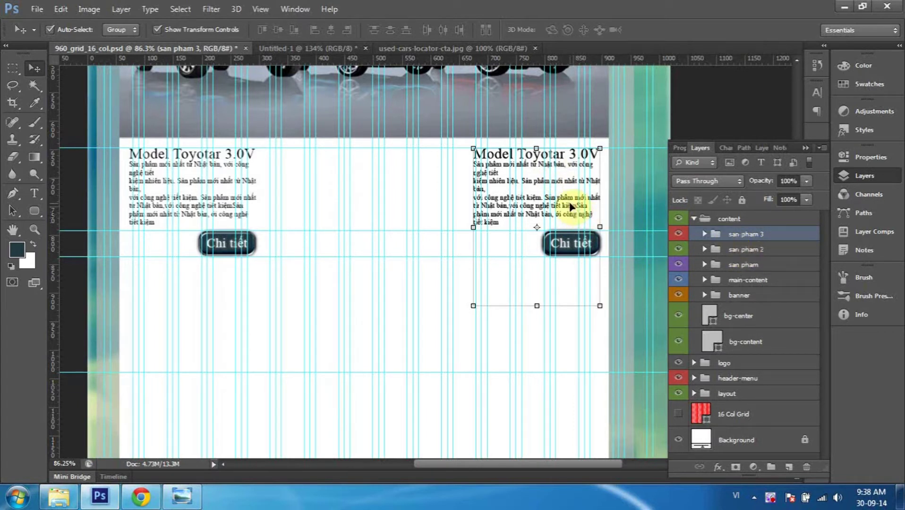
pyautogui.moveTo(568, 211); pyautogui.dragTo(460, 202)
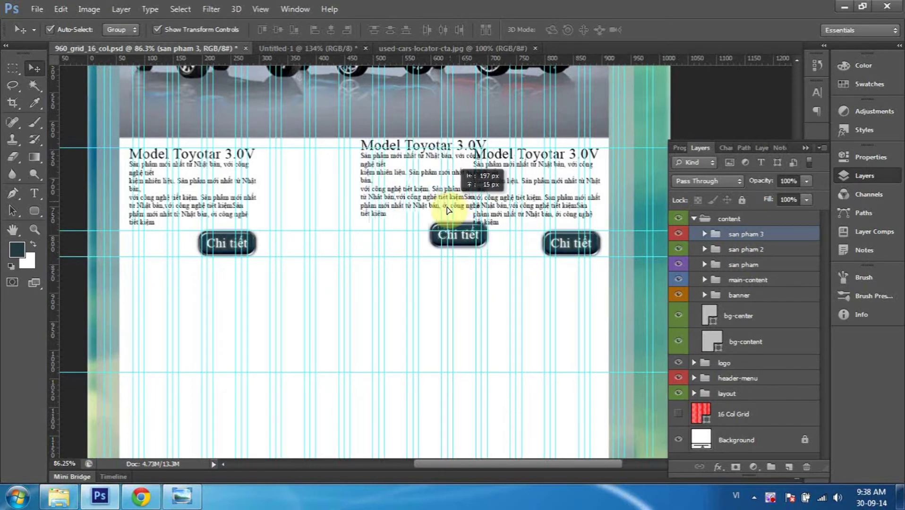
pyautogui.moveTo(461, 202); pyautogui.dragTo(401, 208)
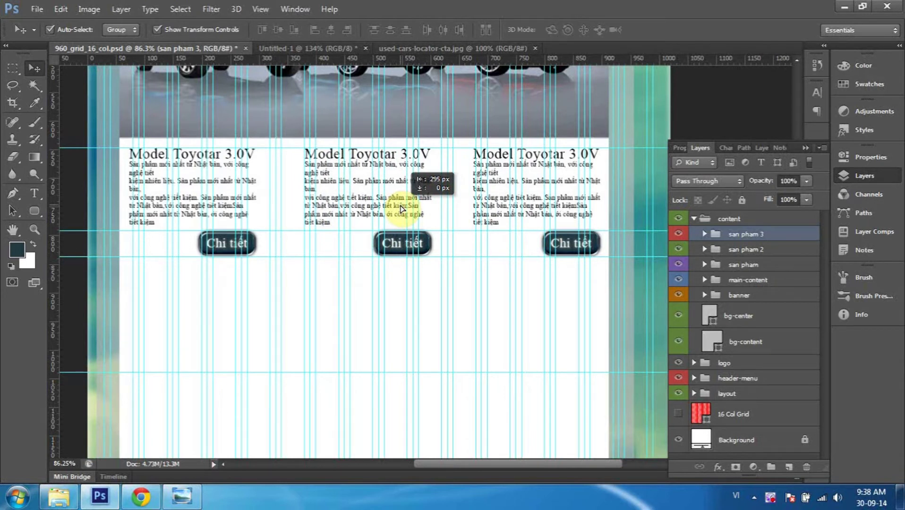
pyautogui.moveTo(401, 208); pyautogui.dragTo(401, 208)
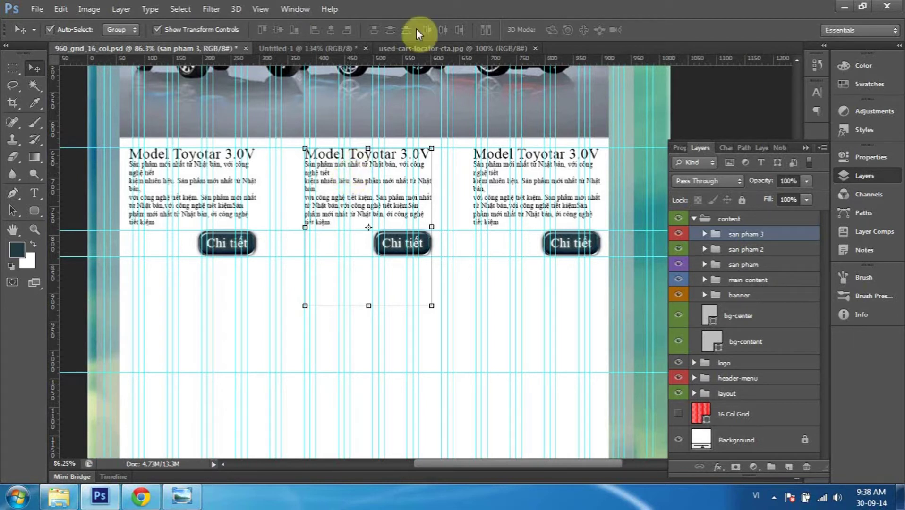
pyautogui.click(157, 30)
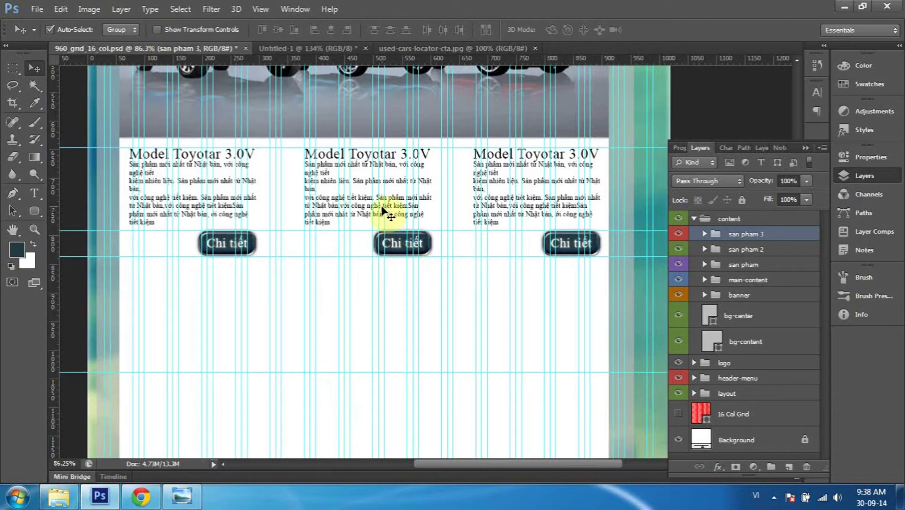
# Hide the guides and scroll around to review the three-block row.
pyautogui.hscroll(3, 383, 208)
pyautogui.hscroll(-2, 382, 206)
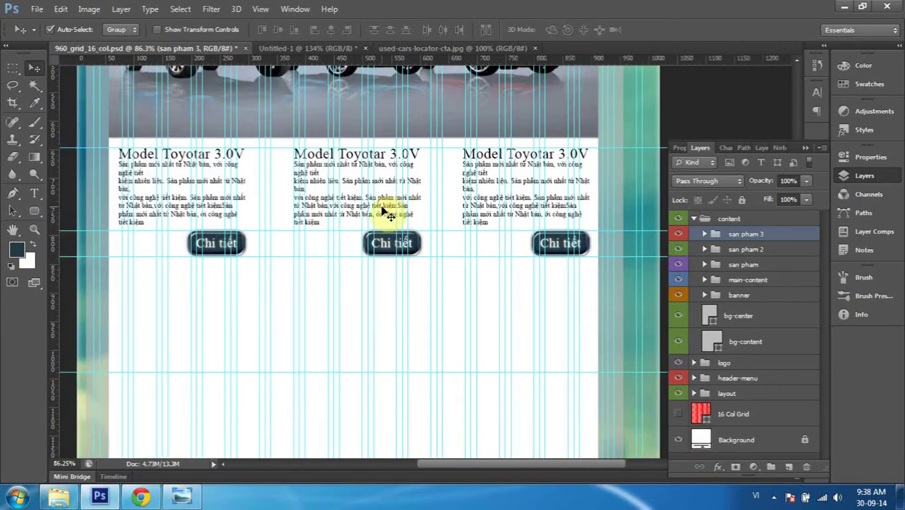
pyautogui.hotkey('ctrl', ';')
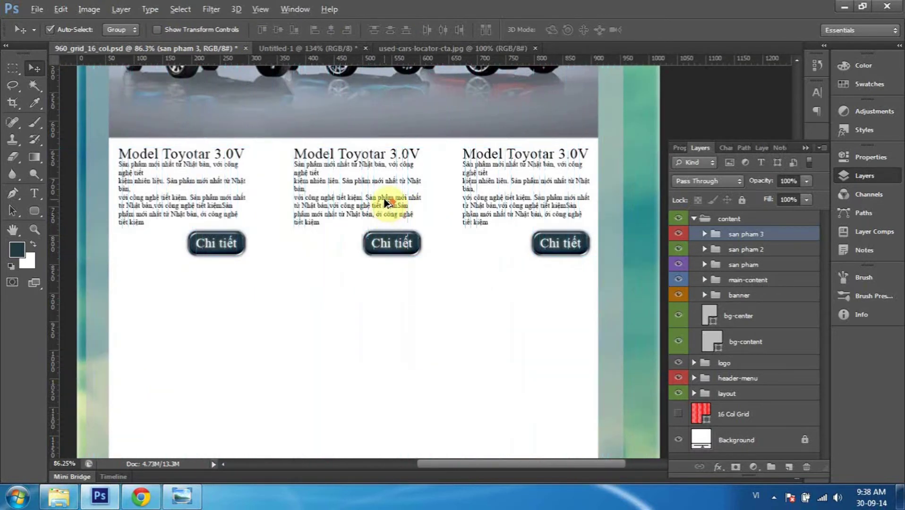
pyautogui.scroll(-5, 388, 202)
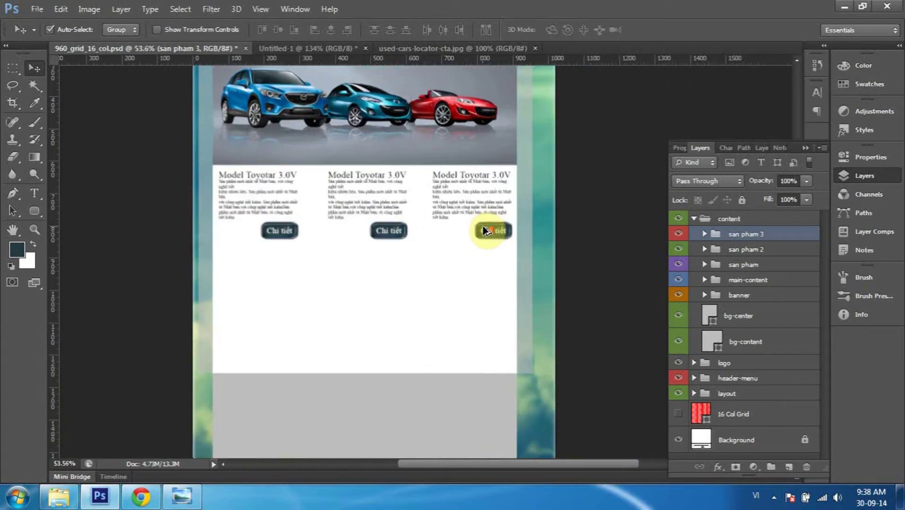
pyautogui.scroll(2, 482, 230)
pyautogui.scroll(-2, 483, 230)
pyautogui.scroll(1, 483, 230)
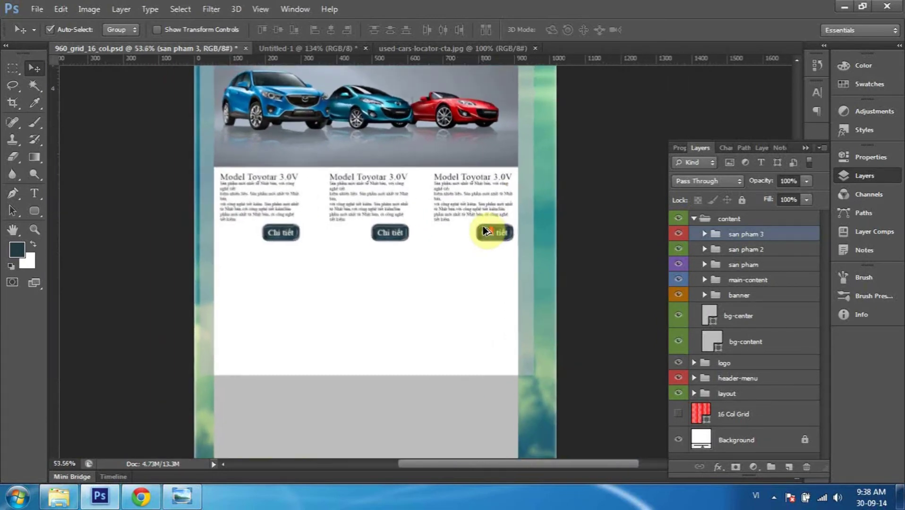
pyautogui.scroll(1, 482, 230)
pyautogui.scroll(2, 483, 231)
pyautogui.scroll(-1, 483, 230)
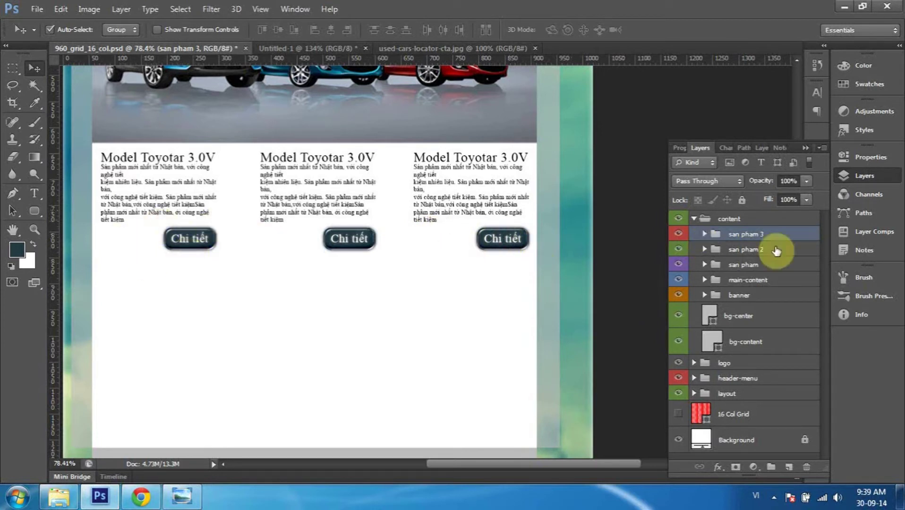
pyautogui.click(751, 265)
pyautogui.click(737, 249)
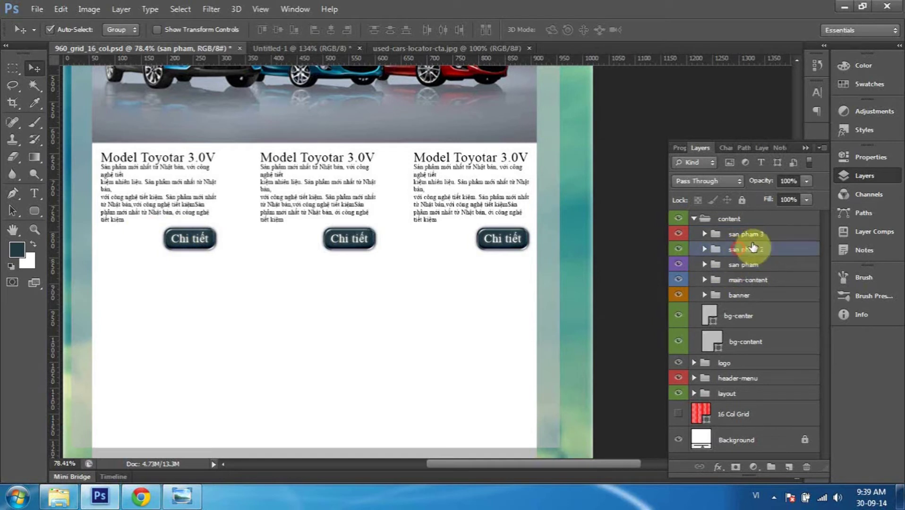
pyautogui.keyDown('shift'); pyautogui.click(755, 234); pyautogui.keyUp('shift')
pyautogui.moveTo(756, 234)
pyautogui.mouseDown()
pyautogui.moveTo(789, 279)
pyautogui.moveTo(805, 465)
pyautogui.mouseUp()
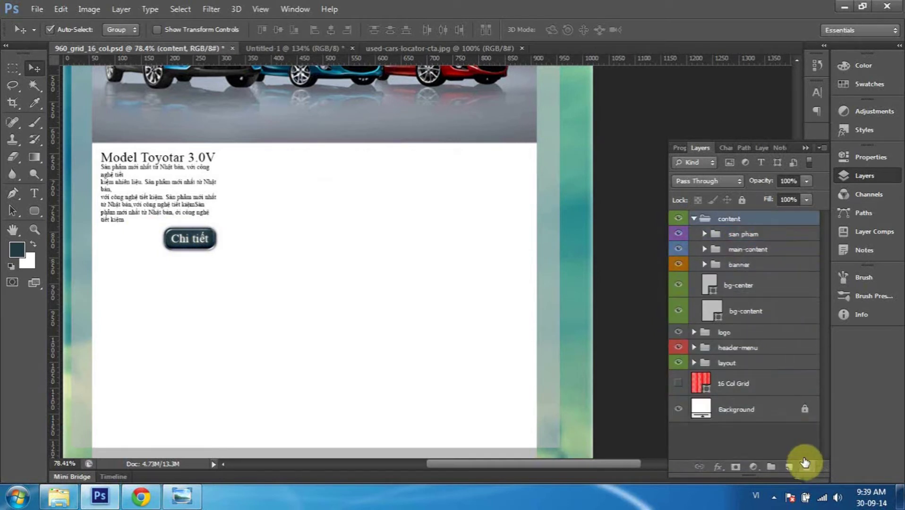
pyautogui.click(706, 234)
pyautogui.click(754, 254)
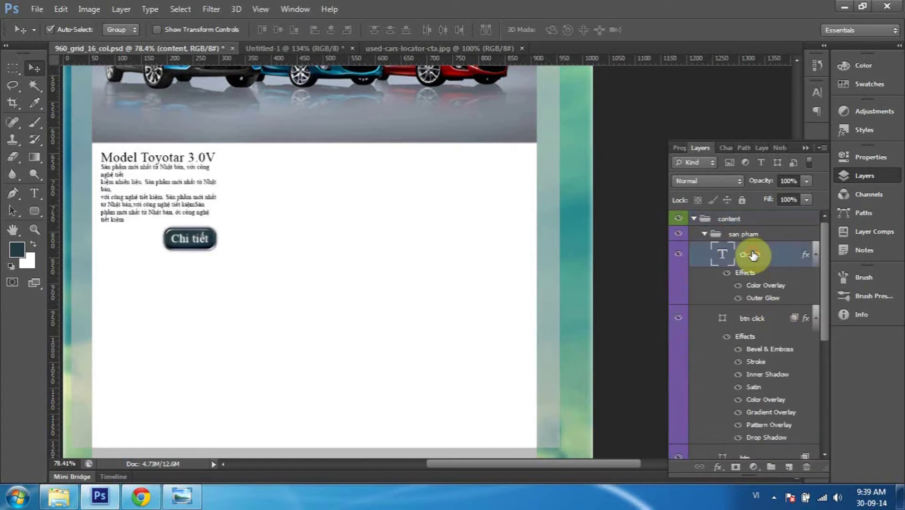
pyautogui.click(676, 259)
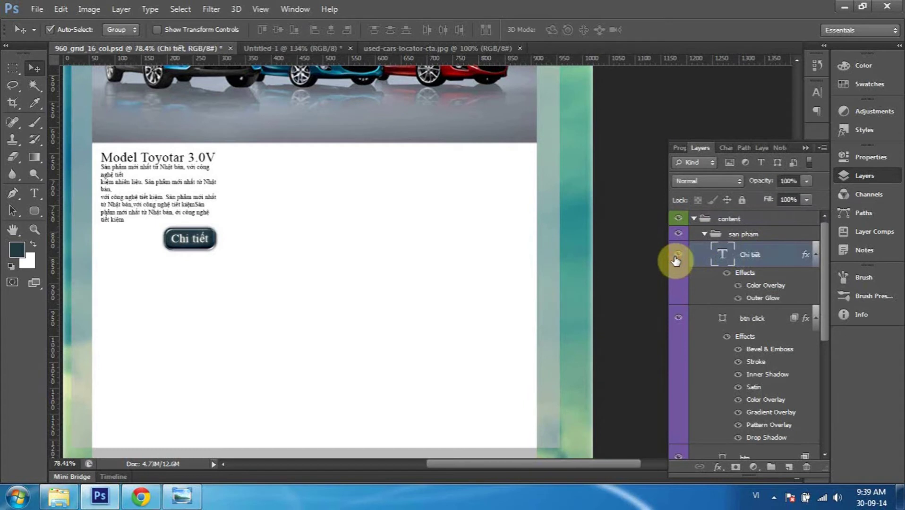
pyautogui.click(756, 236)
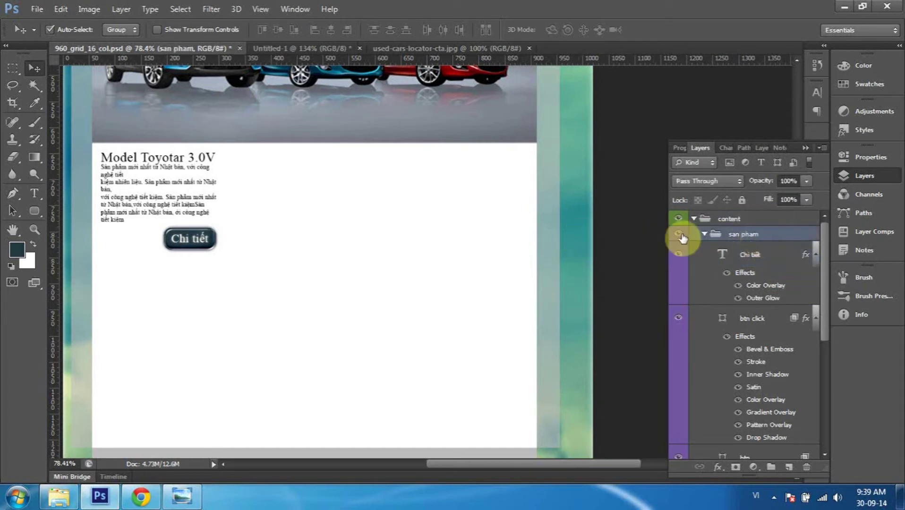
pyautogui.click(681, 238)
pyautogui.click(681, 237)
pyautogui.scroll(-2, 701, 270)
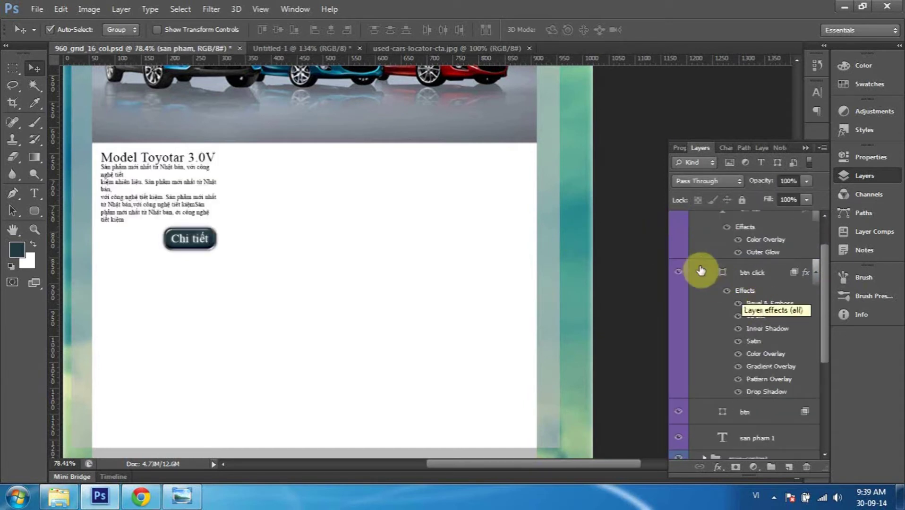
pyautogui.scroll(1, 701, 270)
pyautogui.scroll(1, 701, 269)
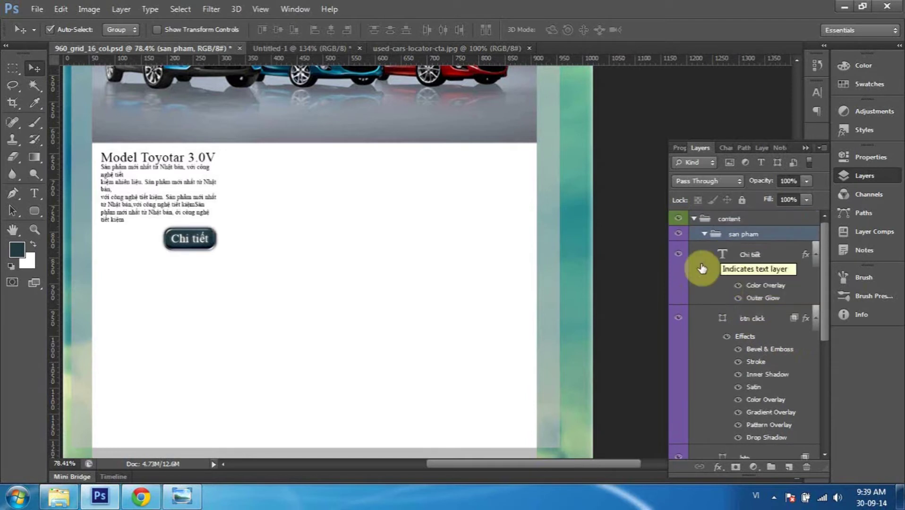
pyautogui.scroll(-1, 684, 359)
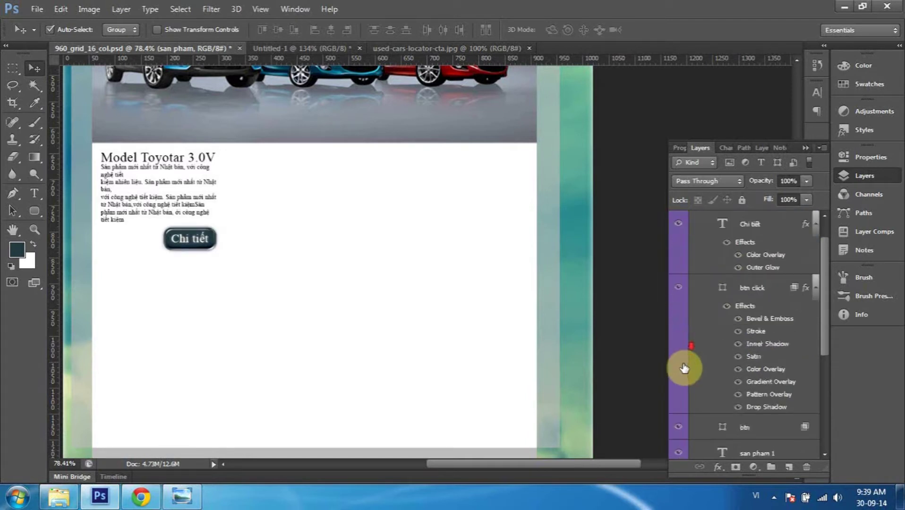
pyautogui.click(677, 427)
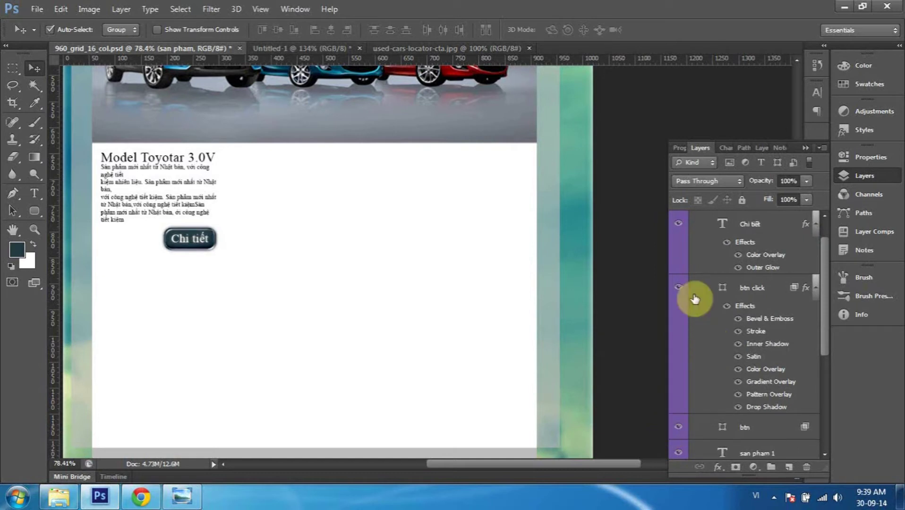
pyautogui.scroll(1, 822, 288)
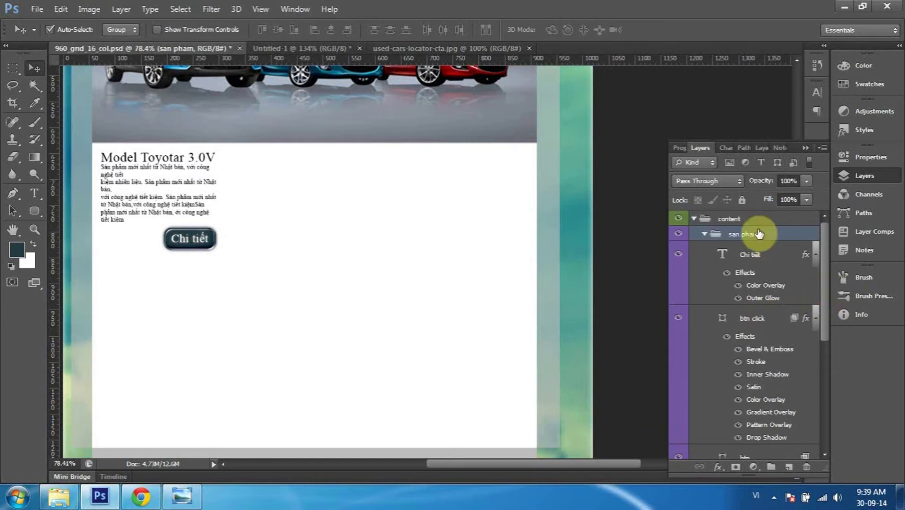
pyautogui.click(752, 254)
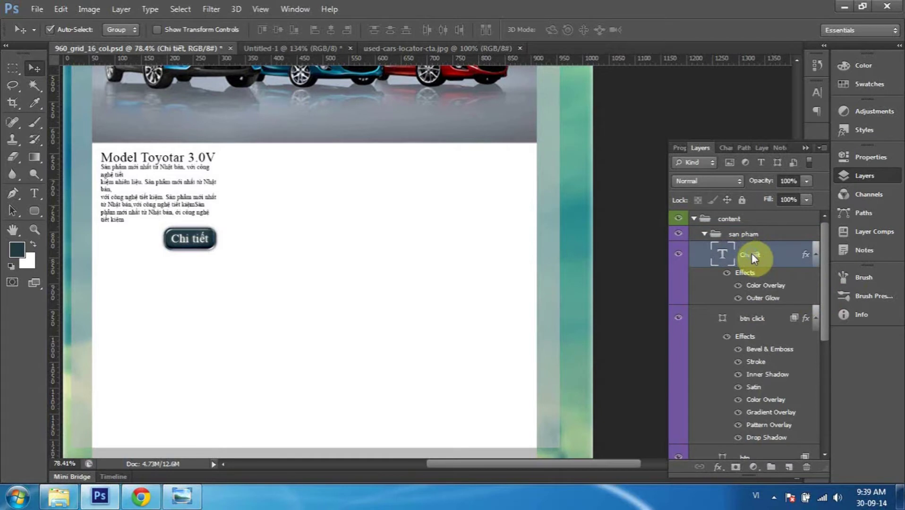
# Put the Chi tiết layer into a new group named button.
pyautogui.rightClick(751, 253)
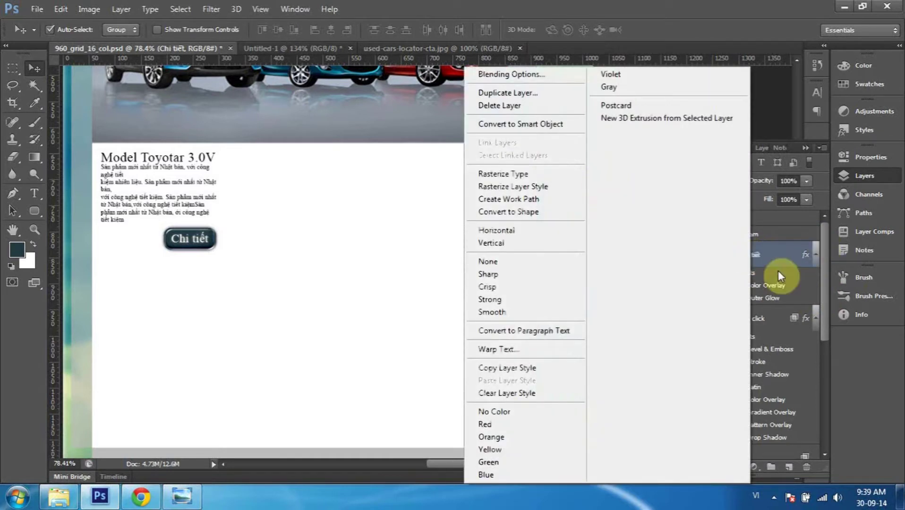
pyautogui.click(770, 256)
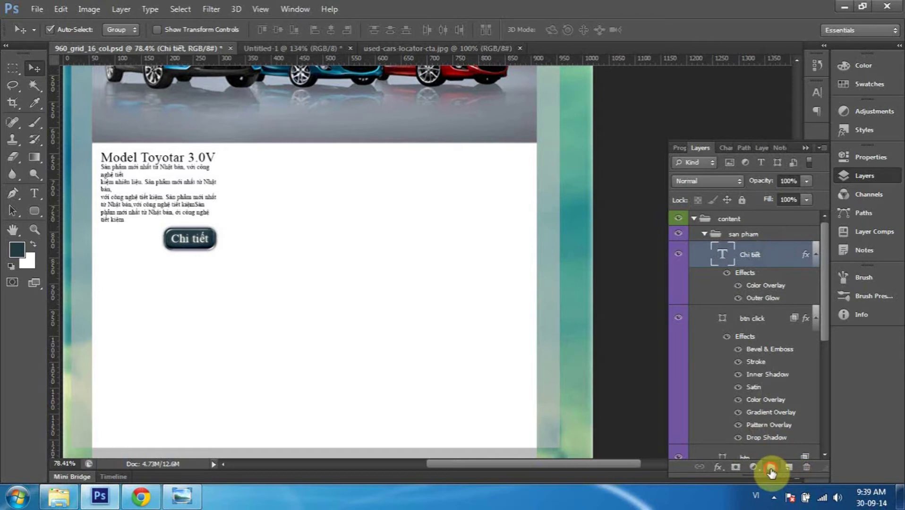
pyautogui.click(771, 472)
pyautogui.doubleClick(746, 249)
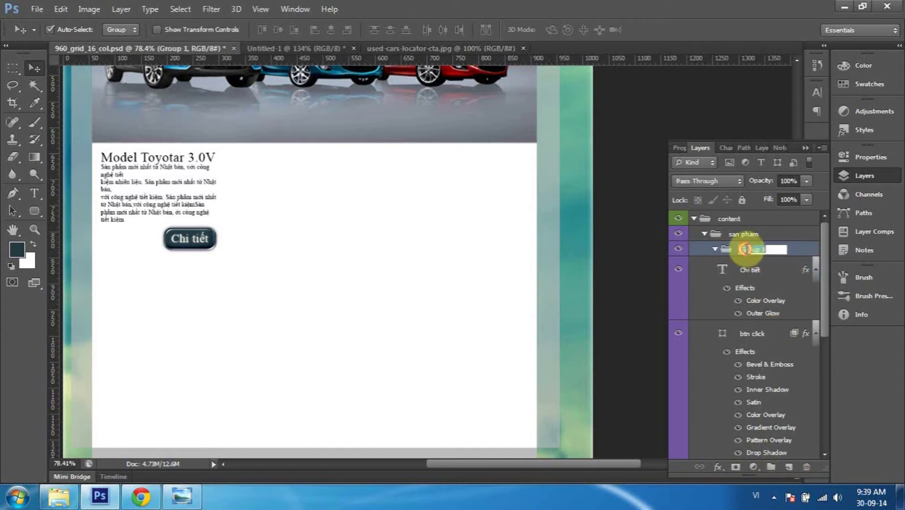
pyautogui.write('bt')
pyautogui.press('Return')
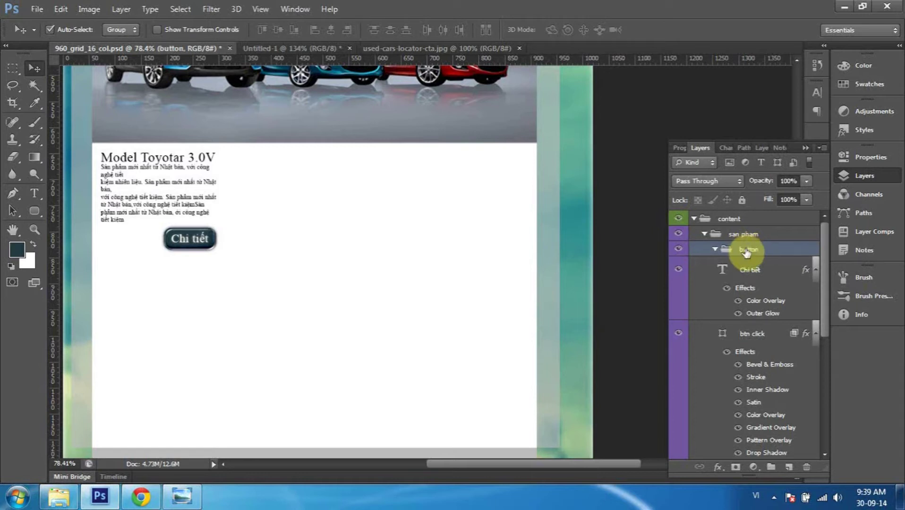
# Move the btn click layer into the button group and collapse the group.
pyautogui.moveTo(749, 336)
pyautogui.mouseDown()
pyautogui.moveTo(762, 250)
pyautogui.moveTo(723, 246)
pyautogui.mouseUp()
pyautogui.click(716, 250)
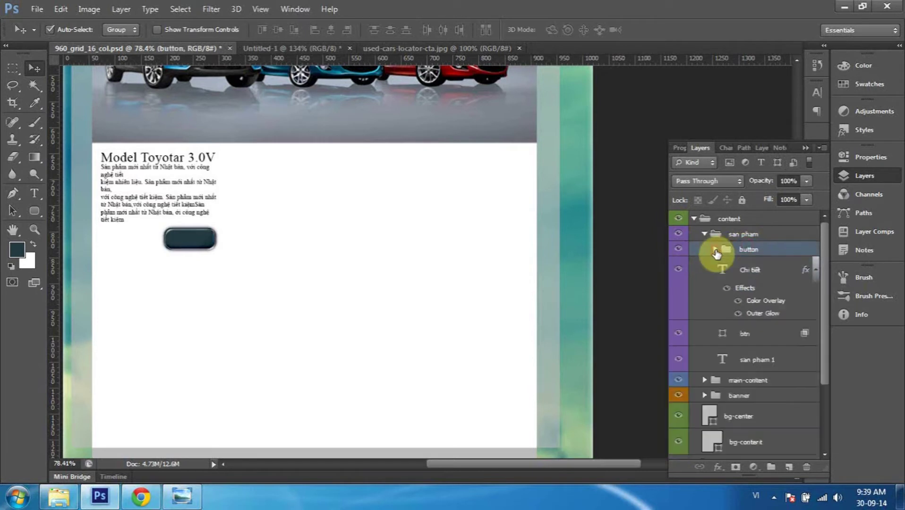
pyautogui.click(715, 250)
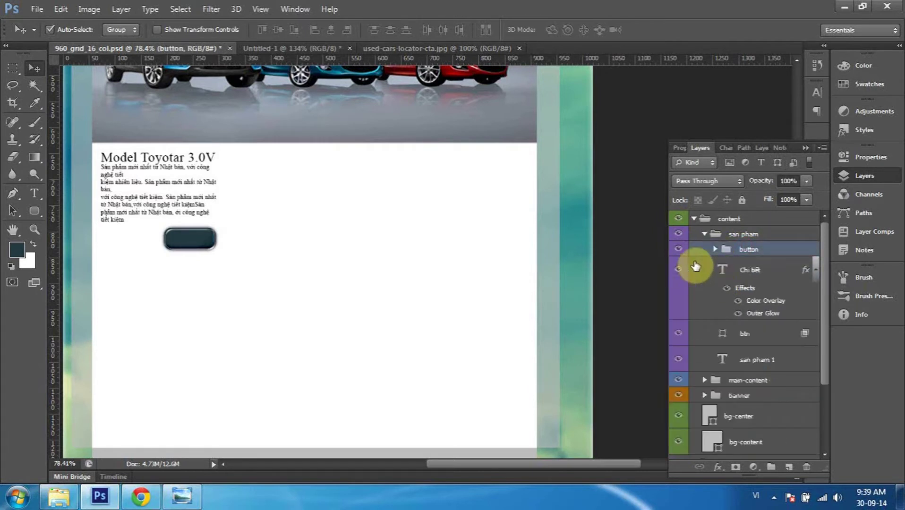
pyautogui.click(715, 249)
pyautogui.scroll(-2, 698, 304)
pyautogui.scroll(-2, 697, 326)
pyautogui.scroll(4, 701, 328)
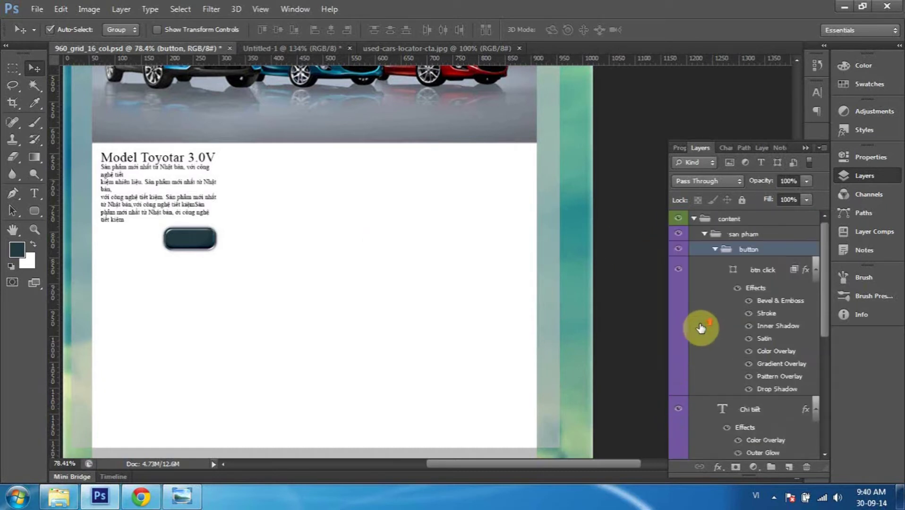
pyautogui.click(716, 249)
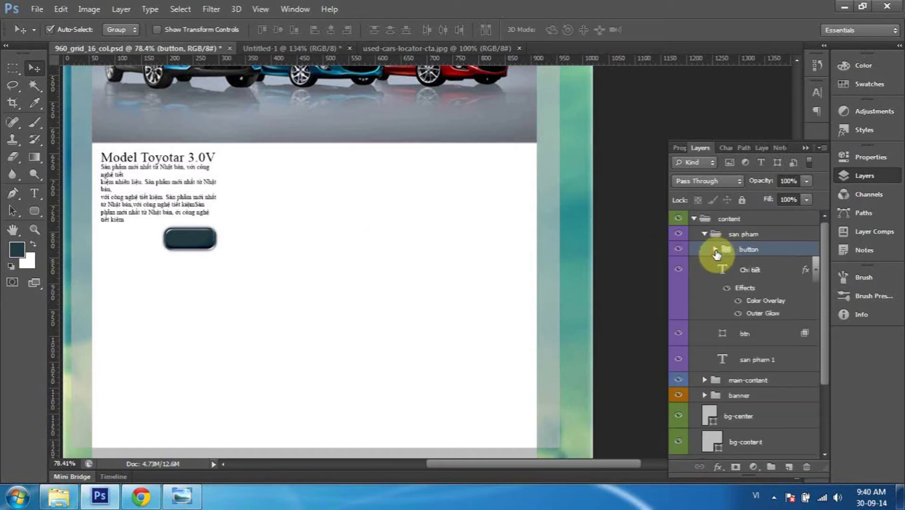
# Move the btn layer into the button group and toggle the group's visibility.
pyautogui.click(732, 338)
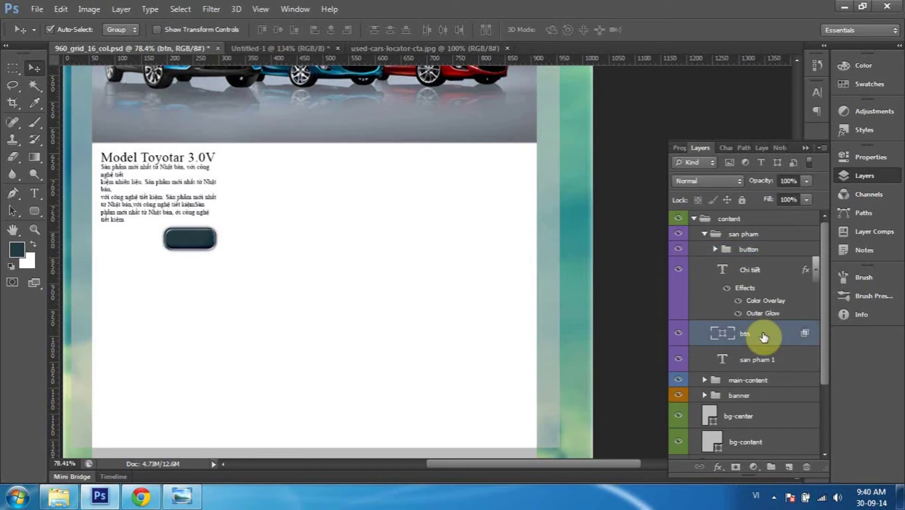
pyautogui.moveTo(763, 336); pyautogui.dragTo(758, 248)
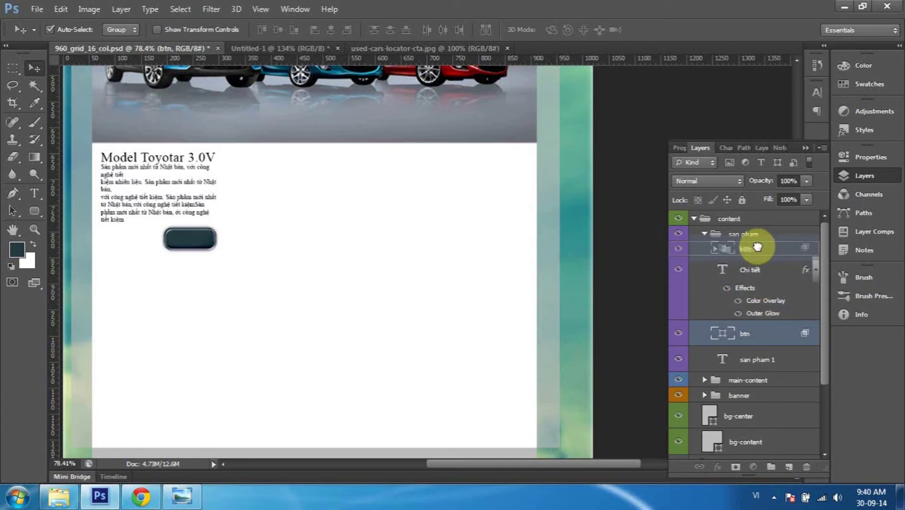
pyautogui.moveTo(758, 246); pyautogui.dragTo(758, 246)
pyautogui.click(681, 251)
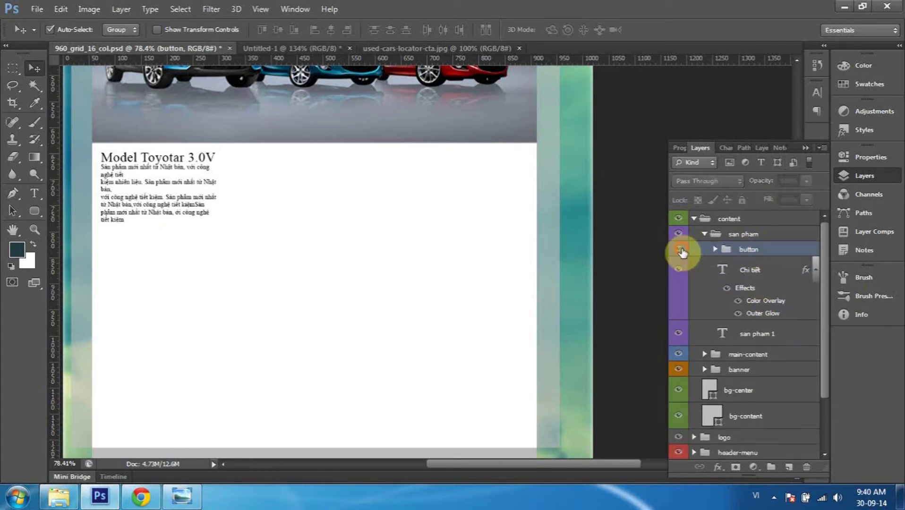
pyautogui.click(748, 268)
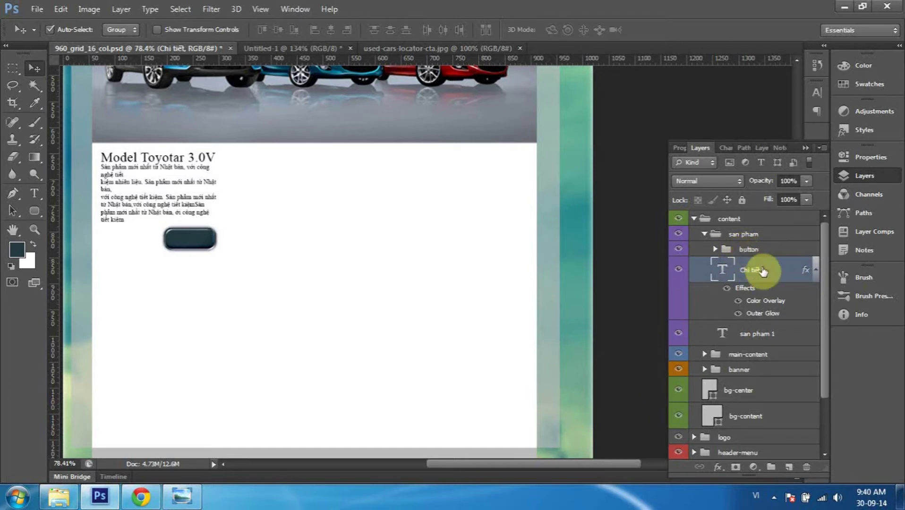
# Place the Chi tiết text layer above btn click inside the button group.
pyautogui.moveTo(766, 274); pyautogui.dragTo(745, 251)
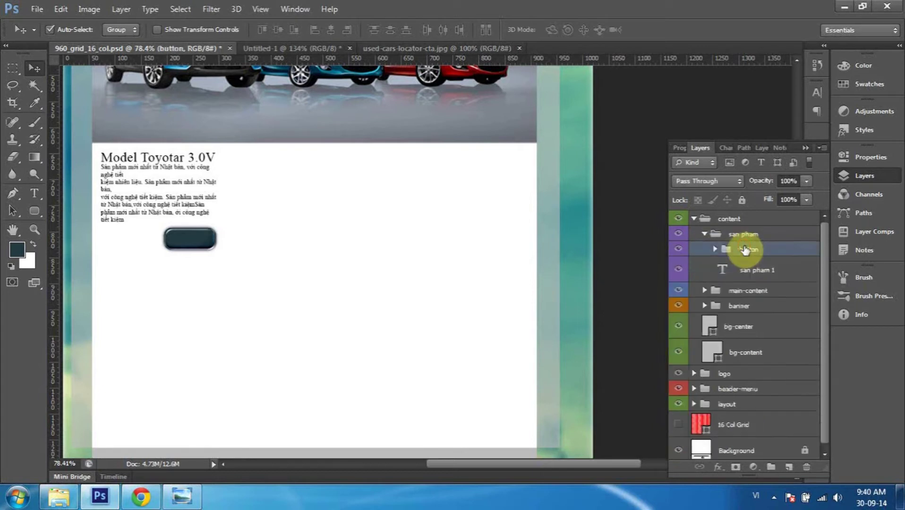
pyautogui.click(715, 250)
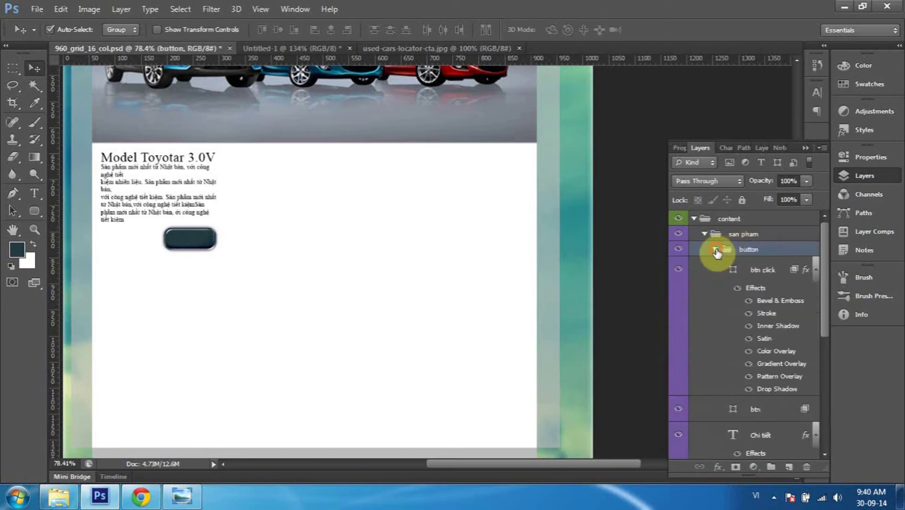
pyautogui.scroll(-1, 770, 338)
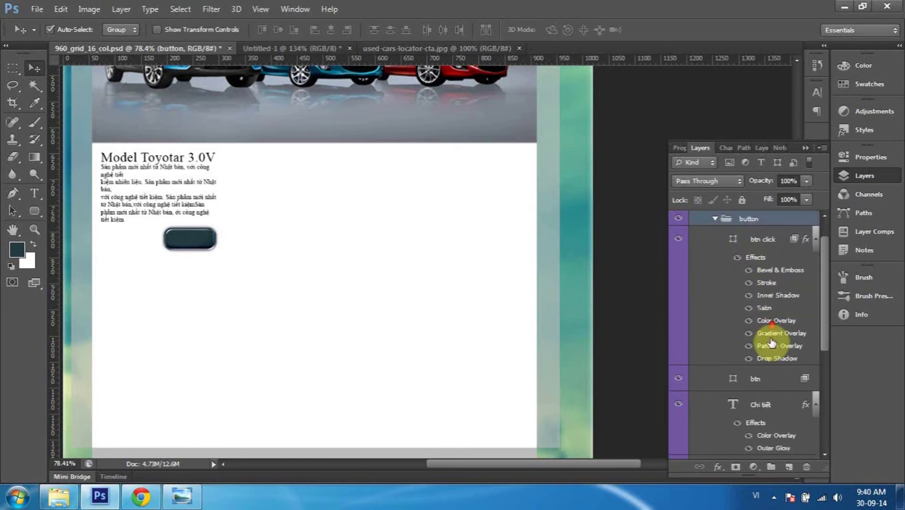
pyautogui.scroll(-1, 774, 368)
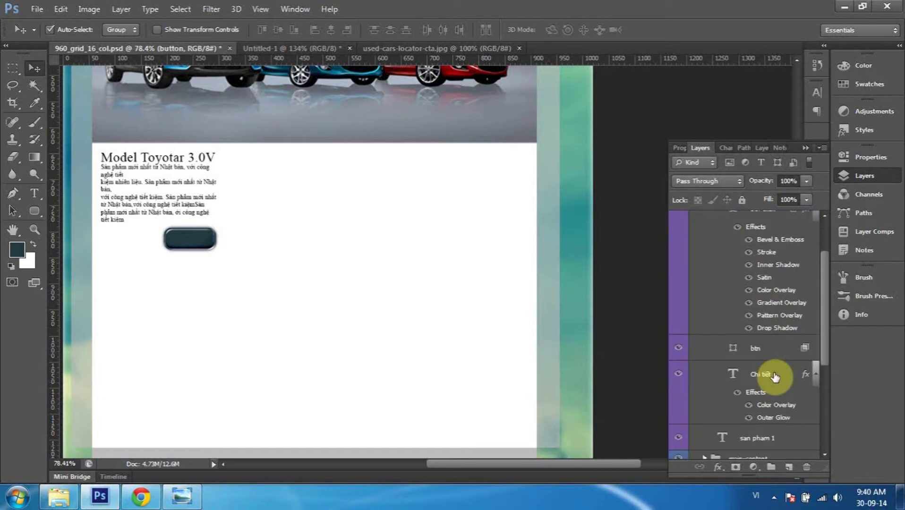
pyautogui.scroll(2, 777, 376)
pyautogui.scroll(-1, 784, 392)
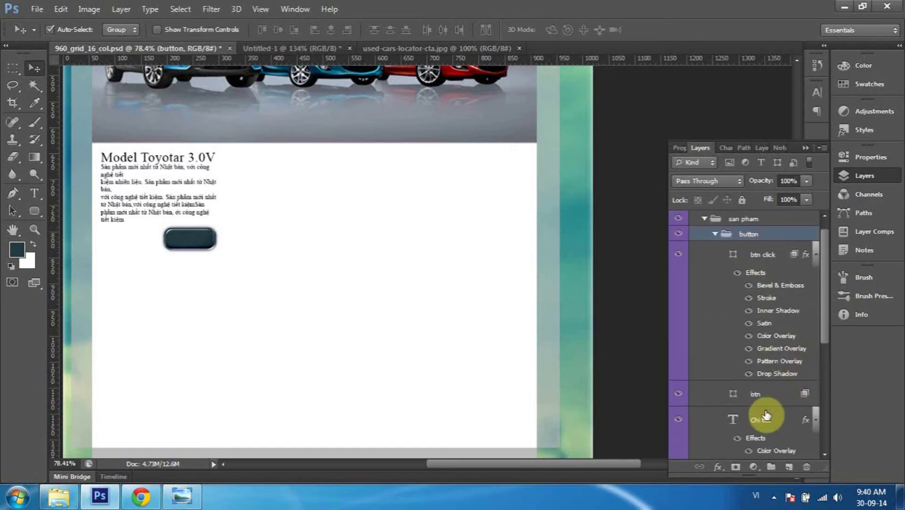
pyautogui.scroll(-2, 782, 424)
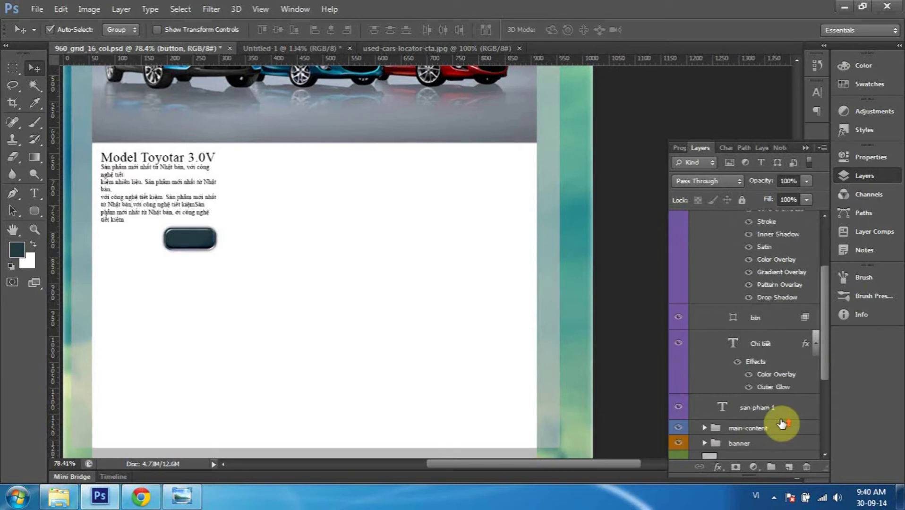
pyautogui.scroll(3, 782, 423)
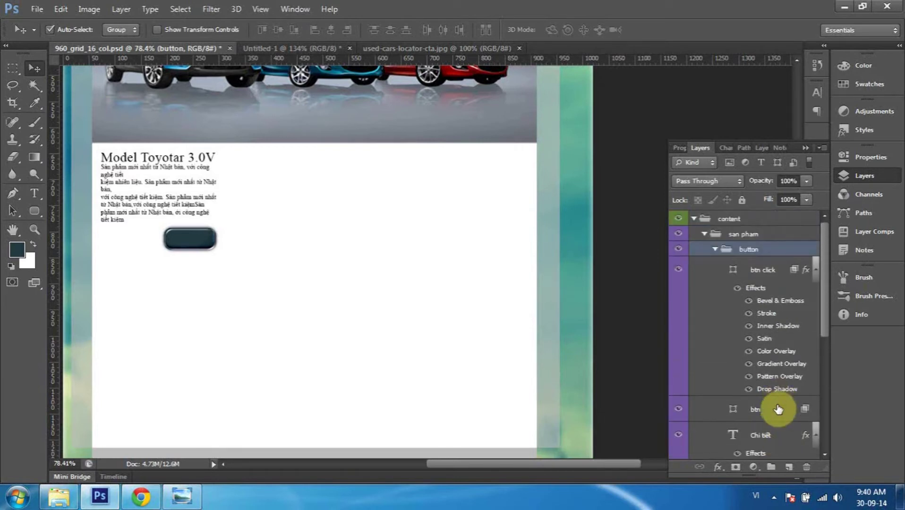
pyautogui.scroll(-1, 778, 409)
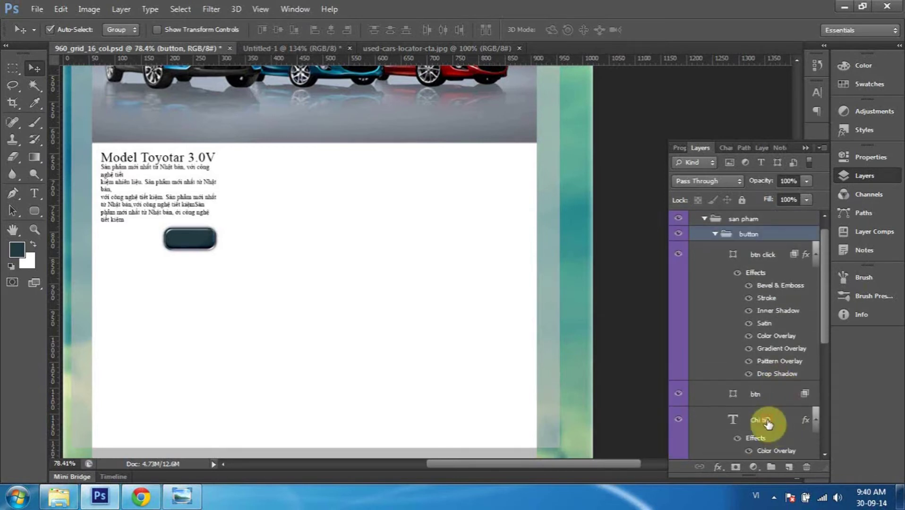
pyautogui.click(766, 421)
pyautogui.moveTo(766, 410); pyautogui.dragTo(766, 252)
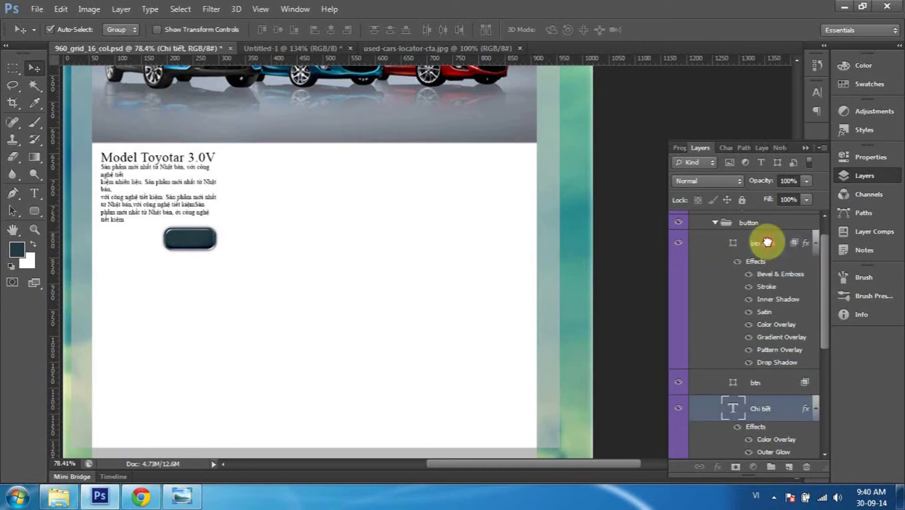
pyautogui.moveTo(767, 252); pyautogui.dragTo(768, 242)
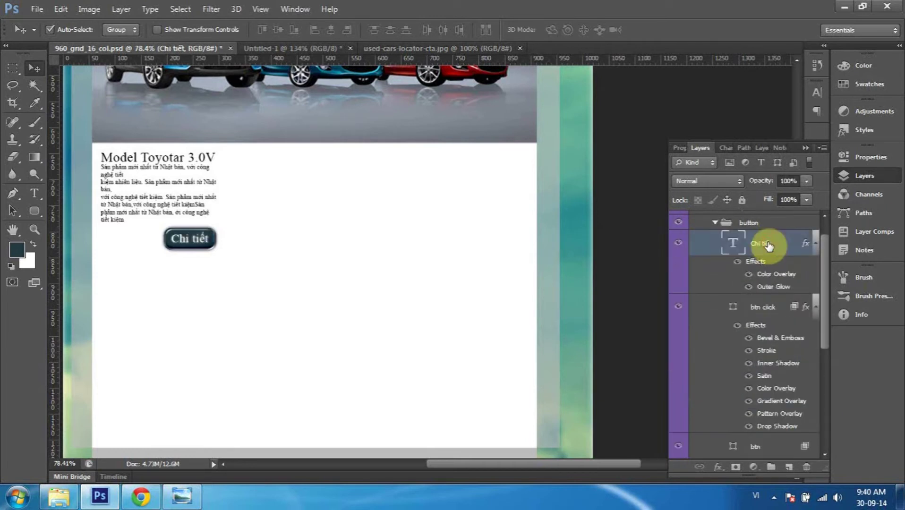
# Toggle btn click to leave its bevel shown, collapse the button group, and show guides.
pyautogui.click(677, 308)
pyautogui.scroll(-1, 689, 384)
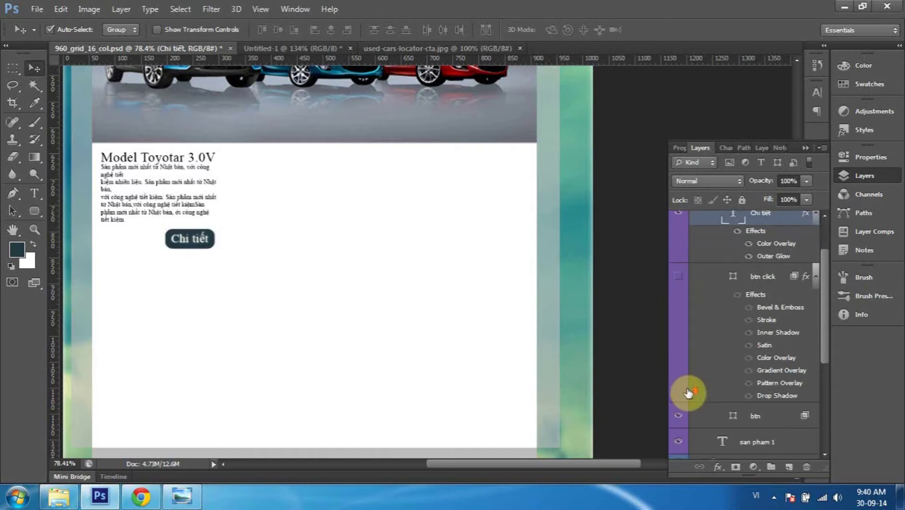
pyautogui.click(680, 280)
pyautogui.click(680, 279)
pyautogui.click(680, 279)
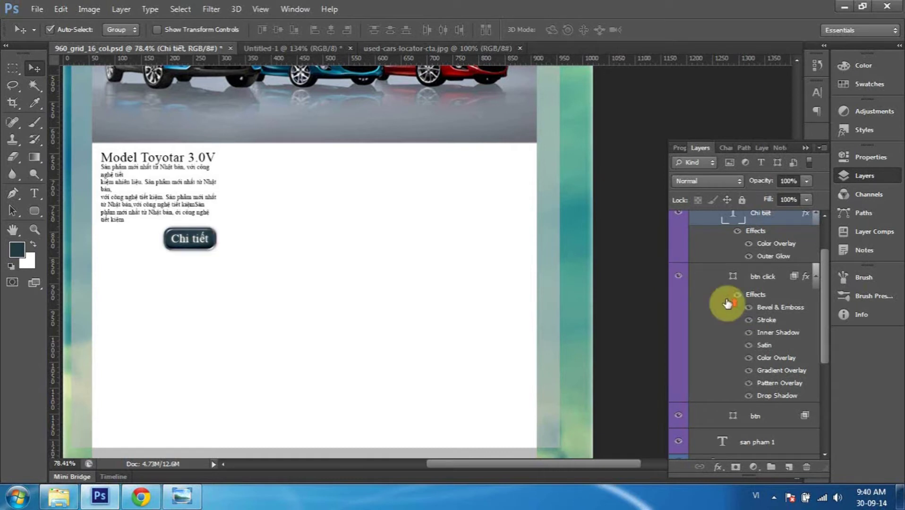
pyautogui.scroll(2, 723, 303)
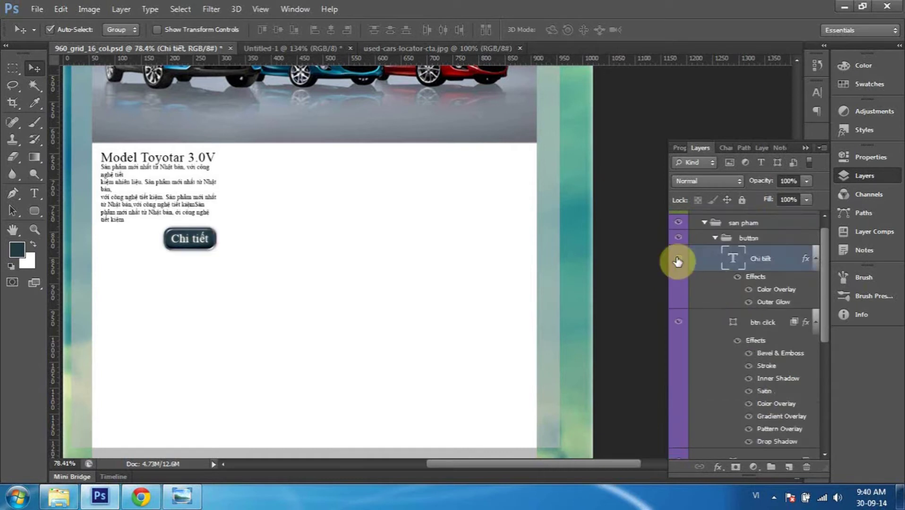
pyautogui.click(715, 237)
pyautogui.click(679, 245)
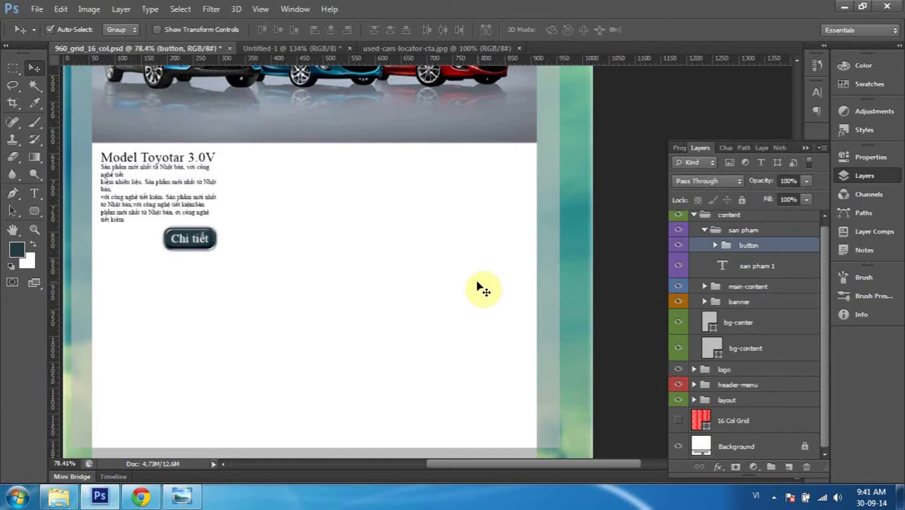
pyautogui.hotkey('ctrl', ';')
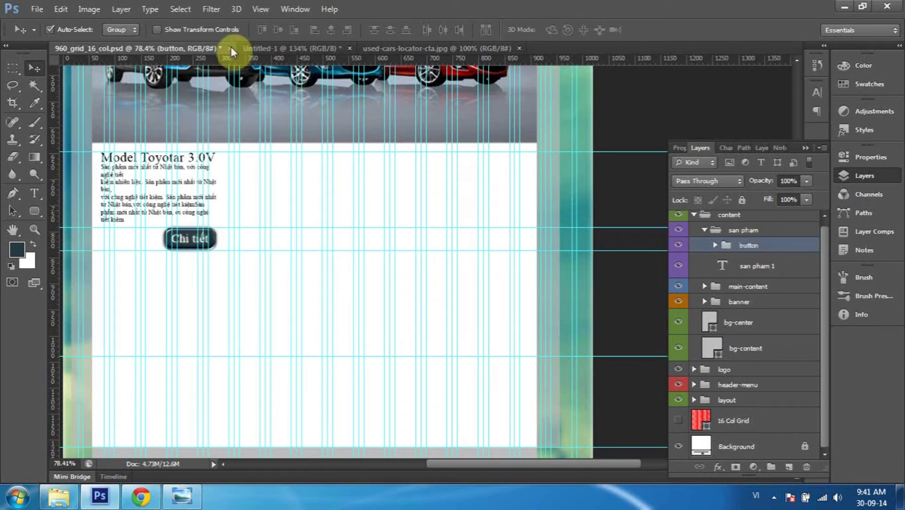
# Move the Chi tiết button left to line up with the text block's left edge.
pyautogui.click(157, 29)
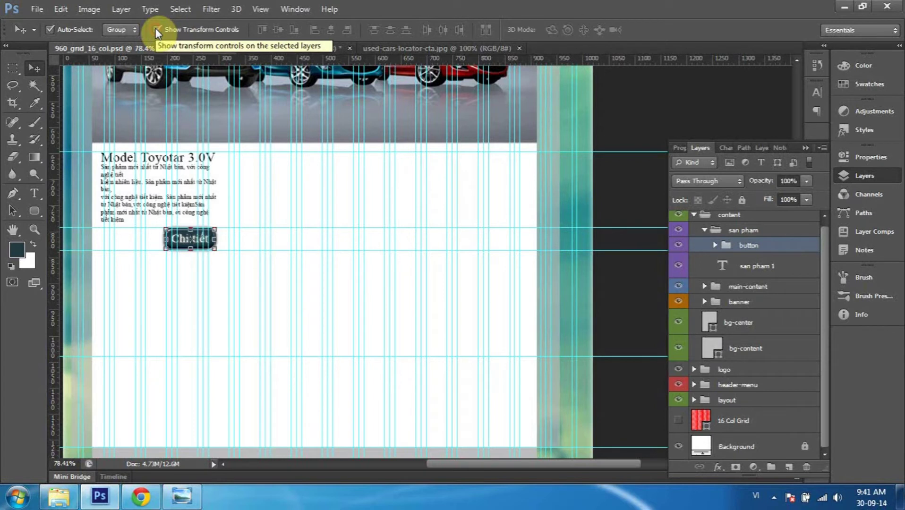
pyautogui.moveTo(186, 245); pyautogui.dragTo(151, 246)
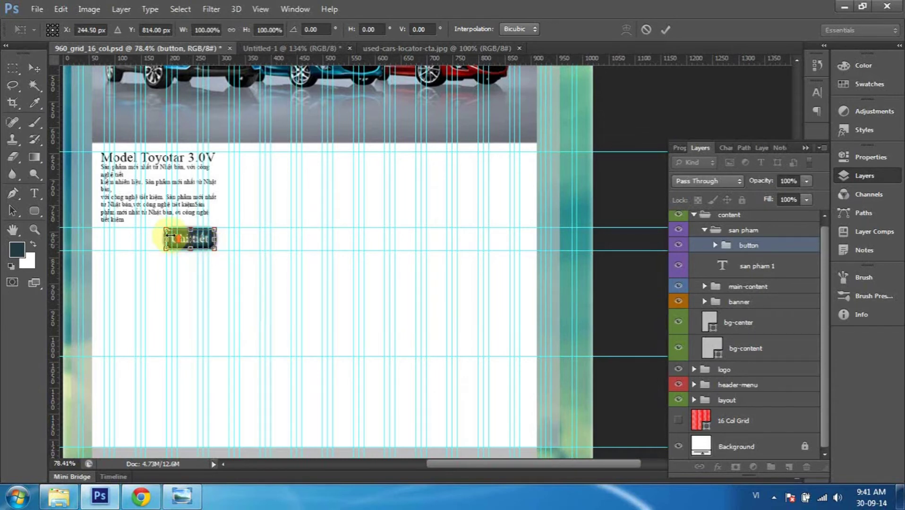
pyautogui.scroll(2, 171, 236)
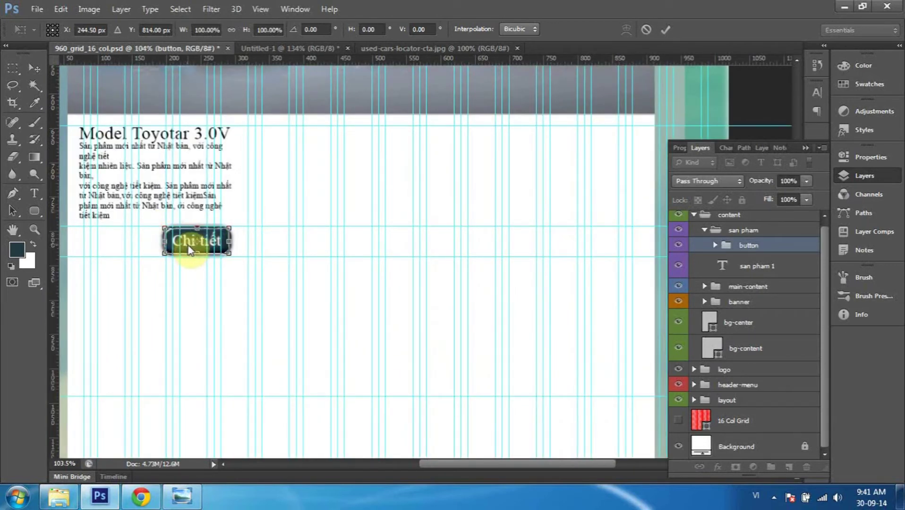
pyautogui.moveTo(188, 249); pyautogui.dragTo(166, 250)
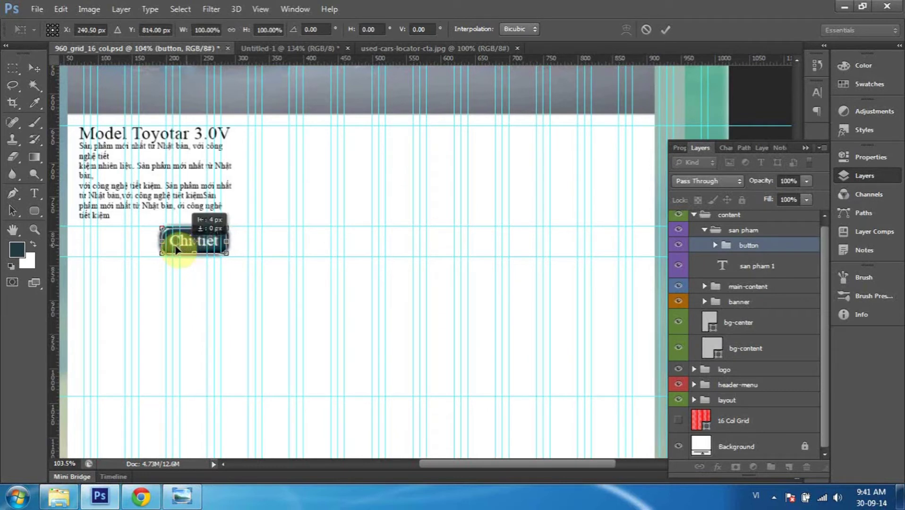
pyautogui.moveTo(157, 251)
pyautogui.mouseDown()
pyautogui.moveTo(141, 252)
pyautogui.moveTo(232, 253)
pyautogui.moveTo(109, 249)
pyautogui.moveTo(172, 261)
pyautogui.moveTo(109, 251)
pyautogui.mouseUp()
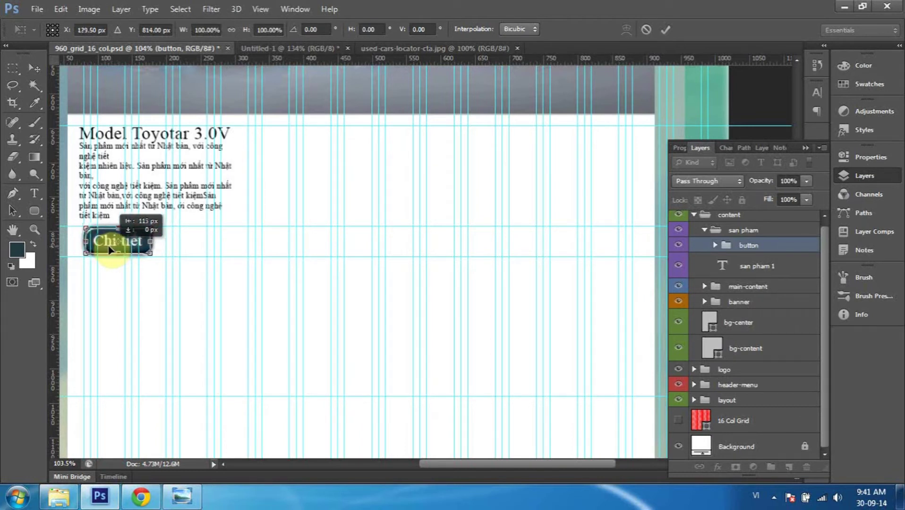
pyautogui.moveTo(110, 250)
pyautogui.mouseDown()
pyautogui.moveTo(159, 255)
pyautogui.moveTo(97, 254)
pyautogui.mouseUp()
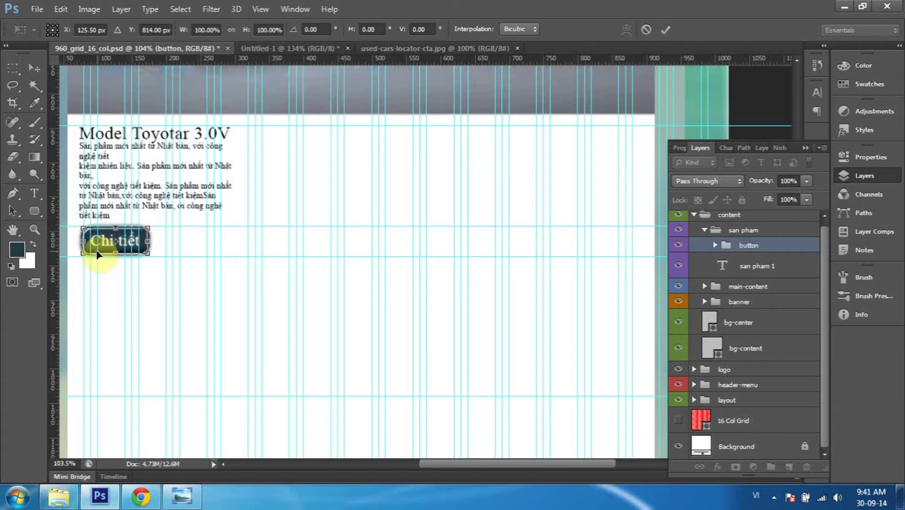
pyautogui.press('Return')
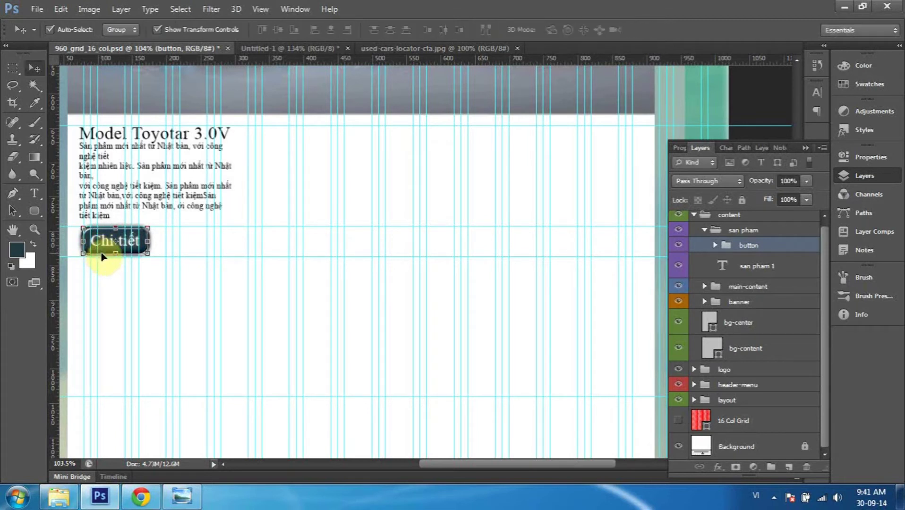
pyautogui.click(106, 241)
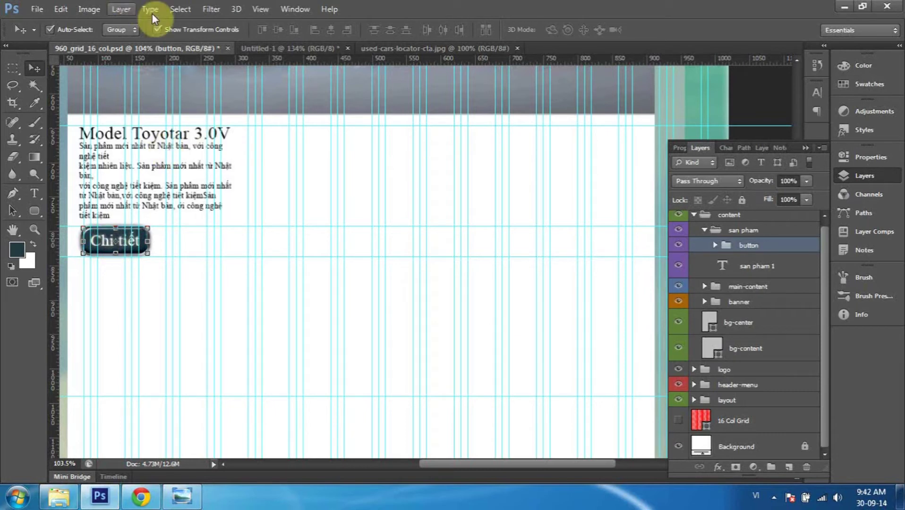
# Collapse the san pham group and toggle its visibility to check its contents.
pyautogui.click(157, 28)
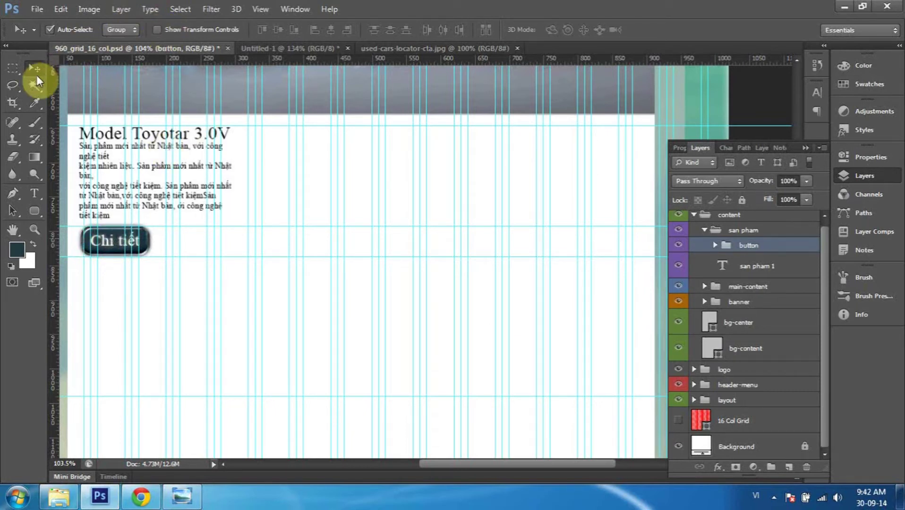
pyautogui.scroll(-3, 376, 267)
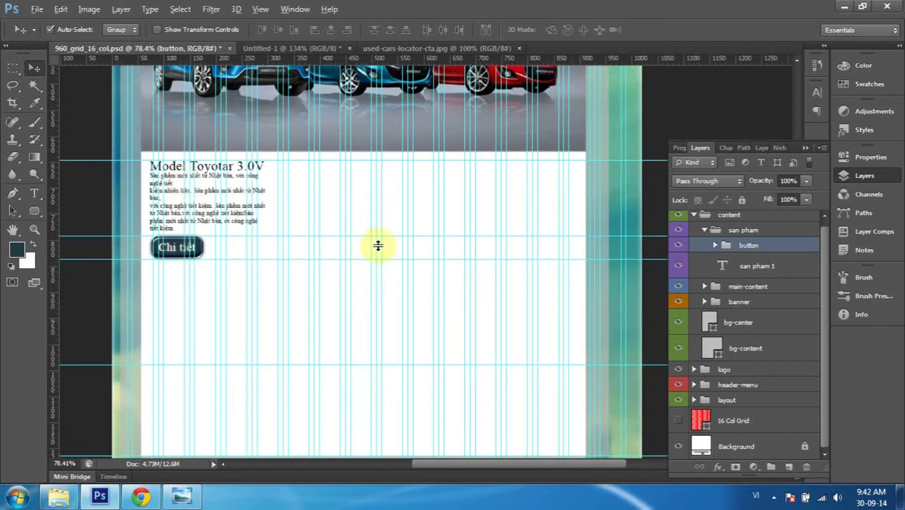
pyautogui.press('alt')
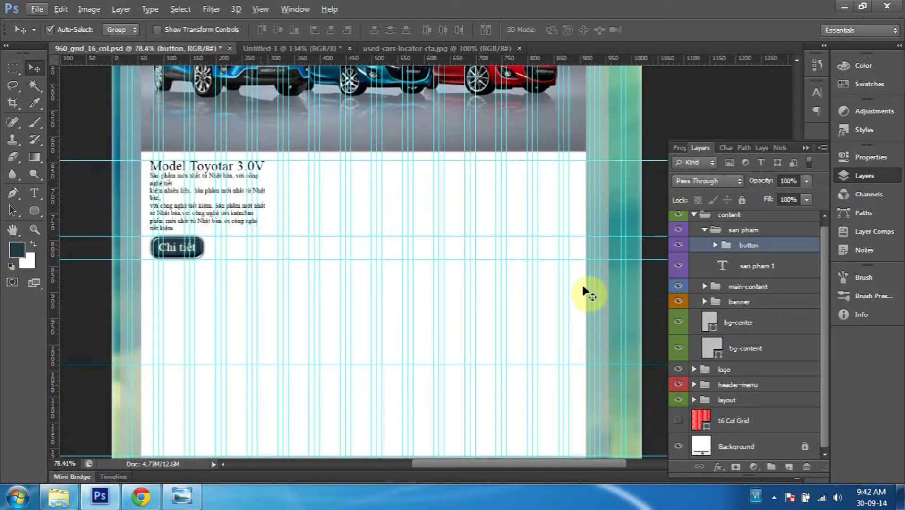
pyautogui.click(704, 230)
pyautogui.click(678, 234)
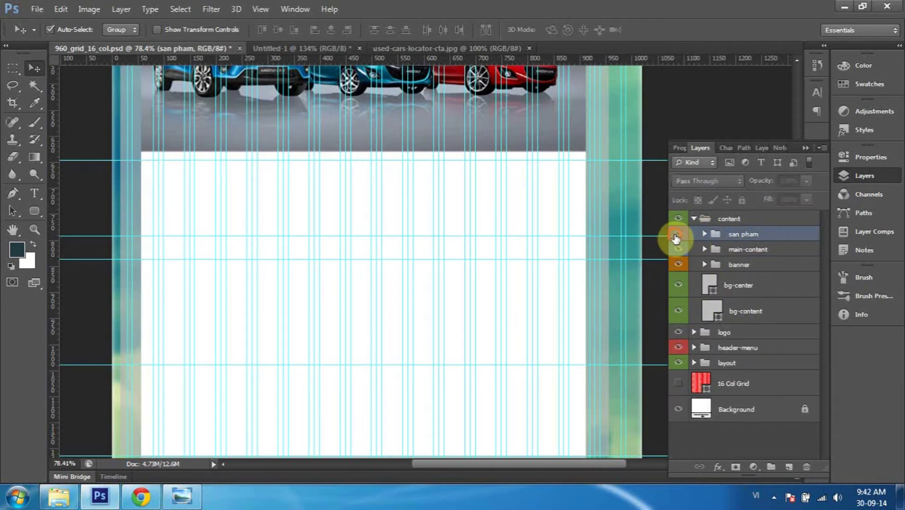
pyautogui.click(677, 234)
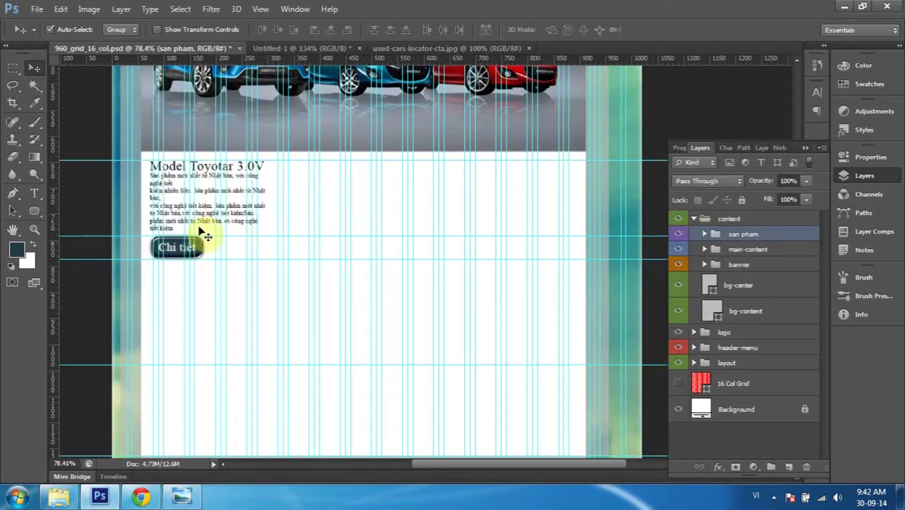
# Nudge the san pham group slightly, then return it to its original spot.
pyautogui.click(180, 172)
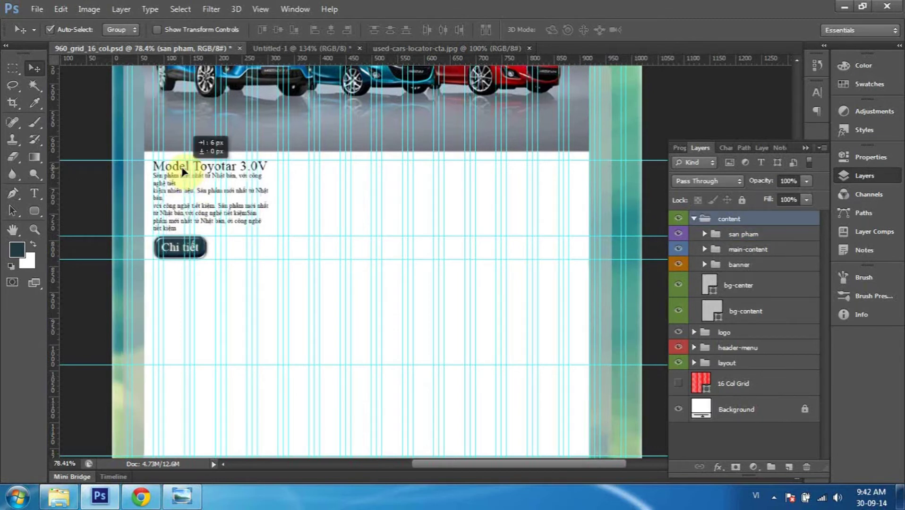
pyautogui.click(771, 236)
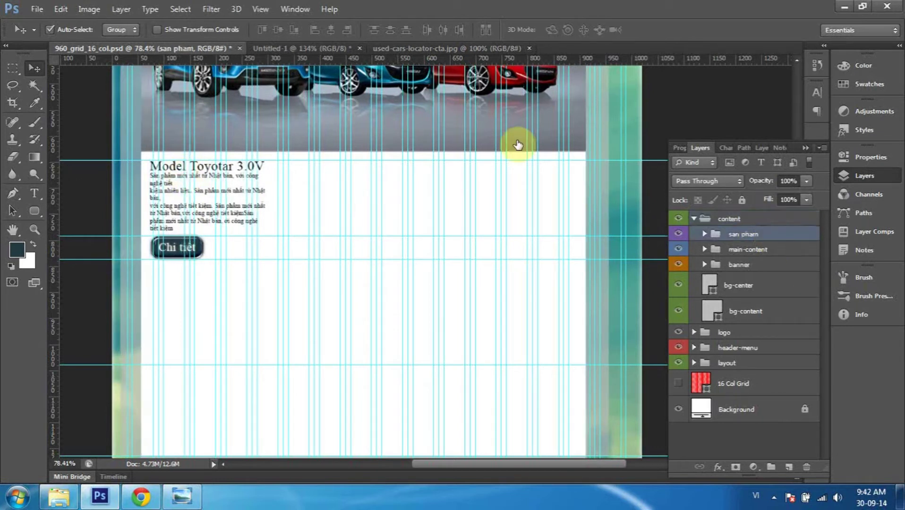
pyautogui.click(159, 29)
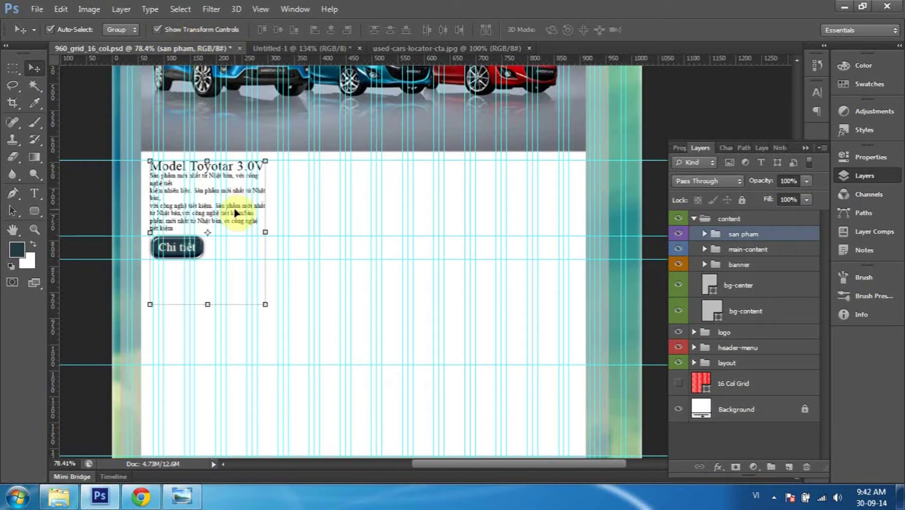
pyautogui.click(236, 213)
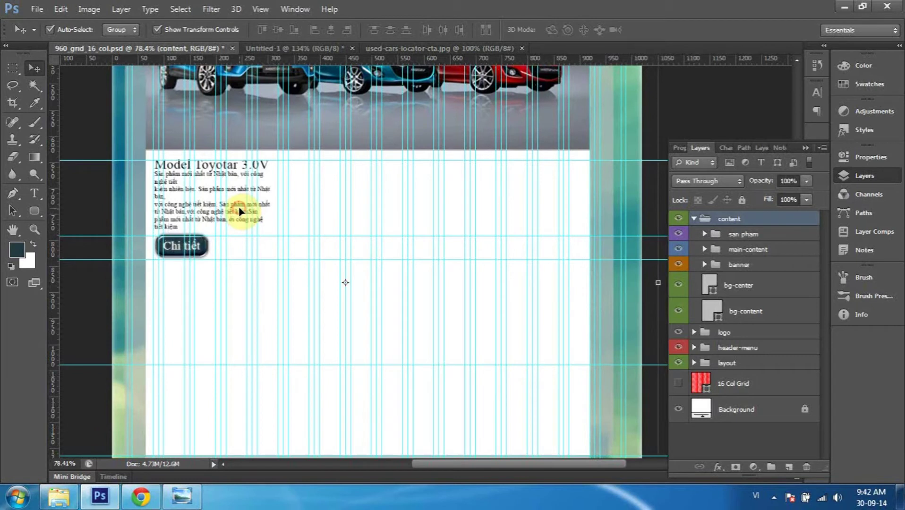
pyautogui.click(753, 236)
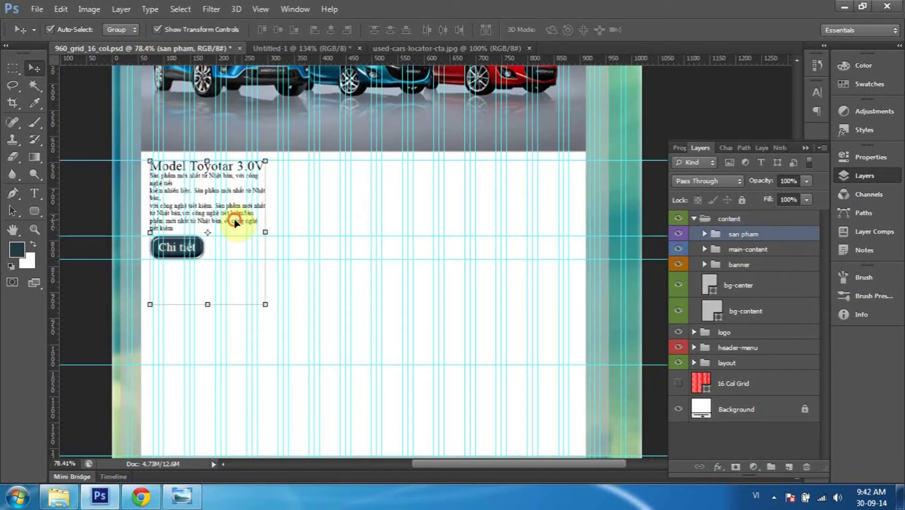
pyautogui.moveTo(235, 222); pyautogui.dragTo(243, 221)
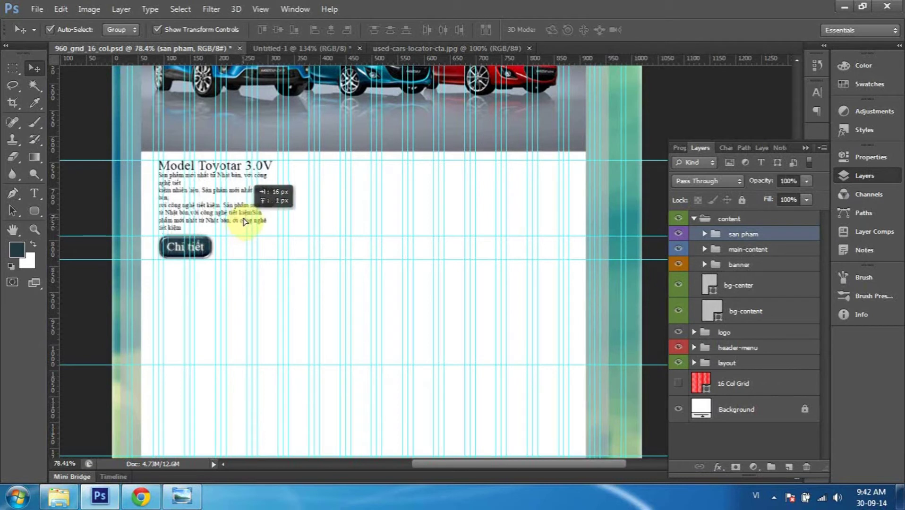
pyautogui.moveTo(244, 221); pyautogui.dragTo(243, 224)
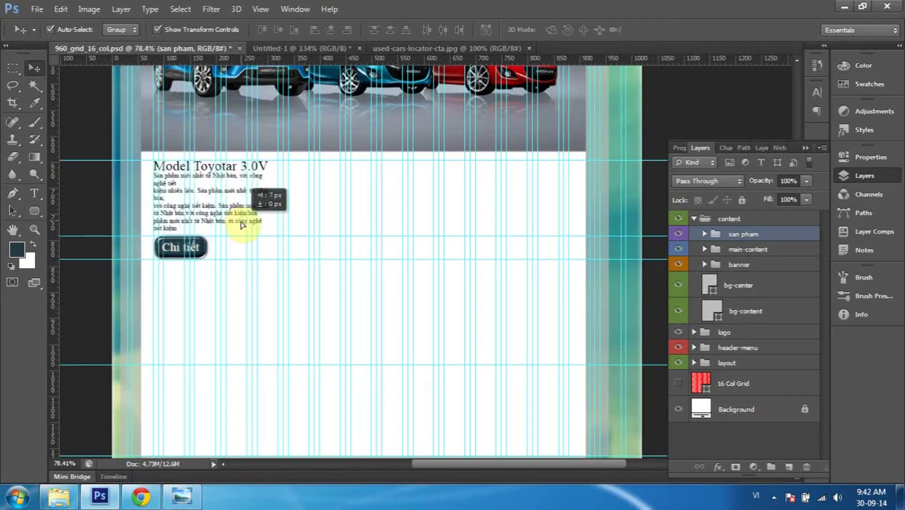
pyautogui.moveTo(243, 224); pyautogui.dragTo(240, 224)
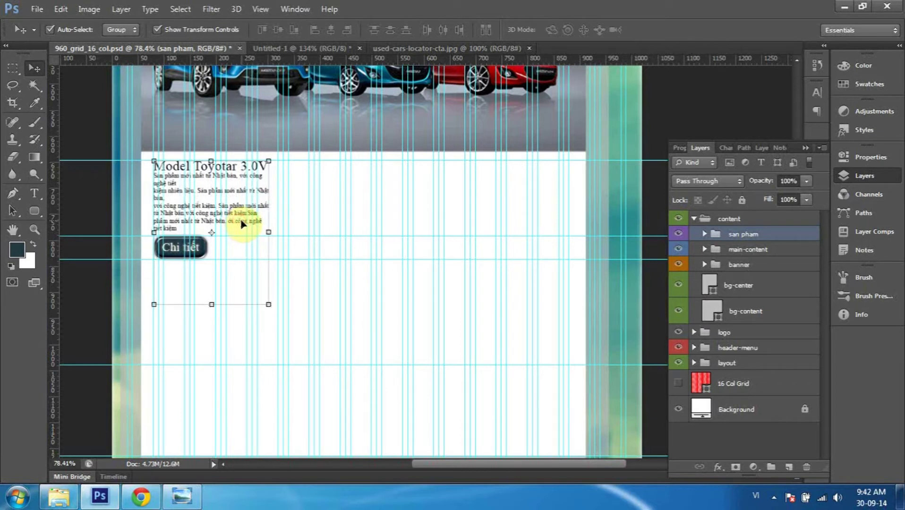
pyautogui.click(158, 30)
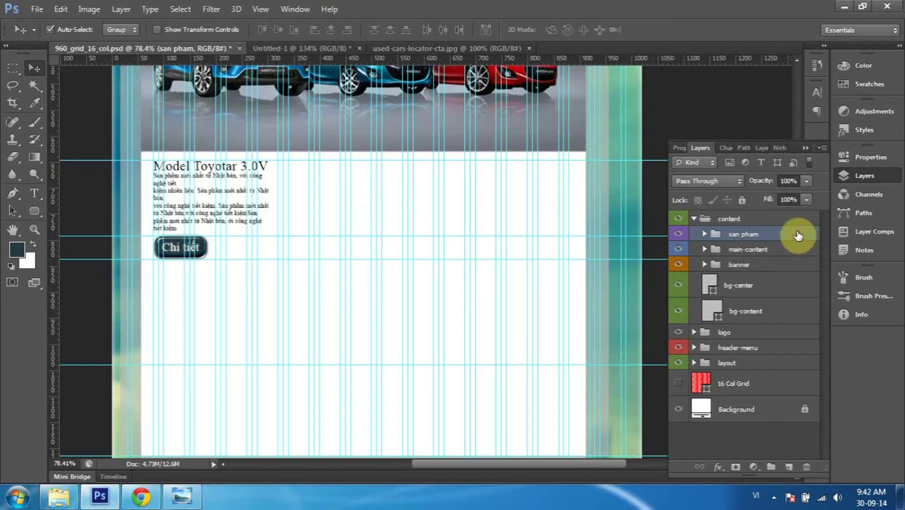
# Duplicate the san pham group and rename the copy san pham 2.
pyautogui.moveTo(758, 239); pyautogui.dragTo(792, 466)
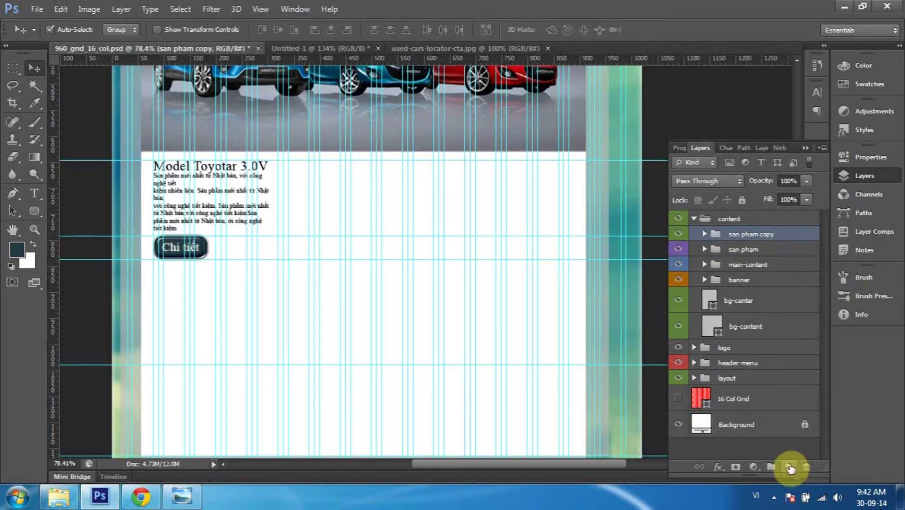
pyautogui.doubleClick(770, 234)
pyautogui.moveTo(761, 235); pyautogui.dragTo(793, 240)
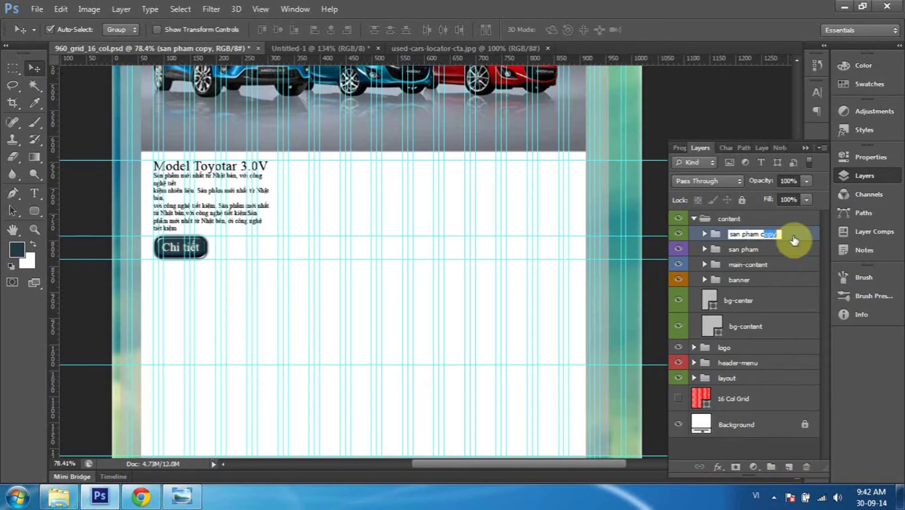
pyautogui.write('2')
pyautogui.press('Return')
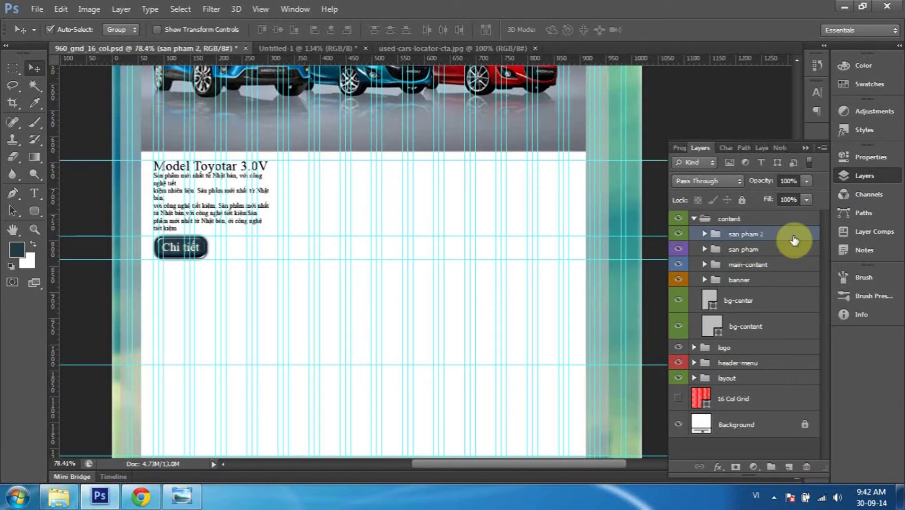
# Move san pham 2 about 300 px right beside the first block, then duplicate it.
pyautogui.click(158, 30)
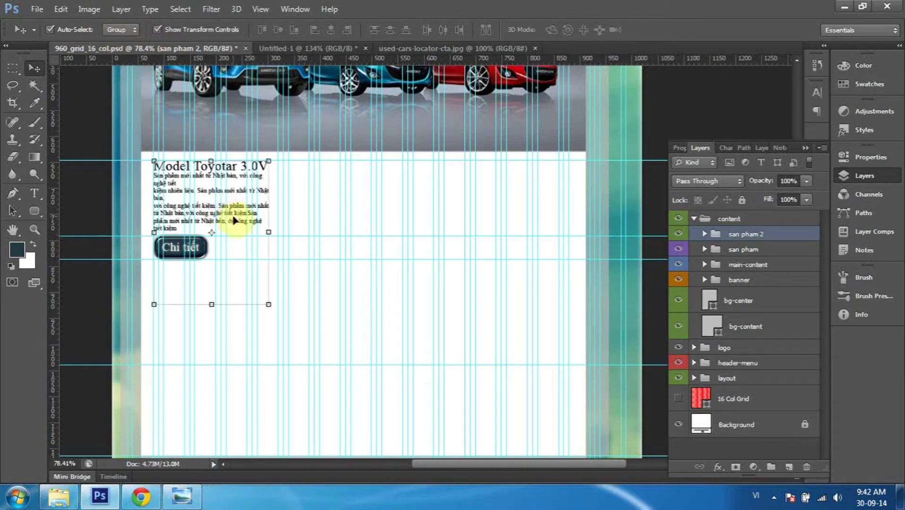
pyautogui.moveTo(235, 220); pyautogui.dragTo(392, 230)
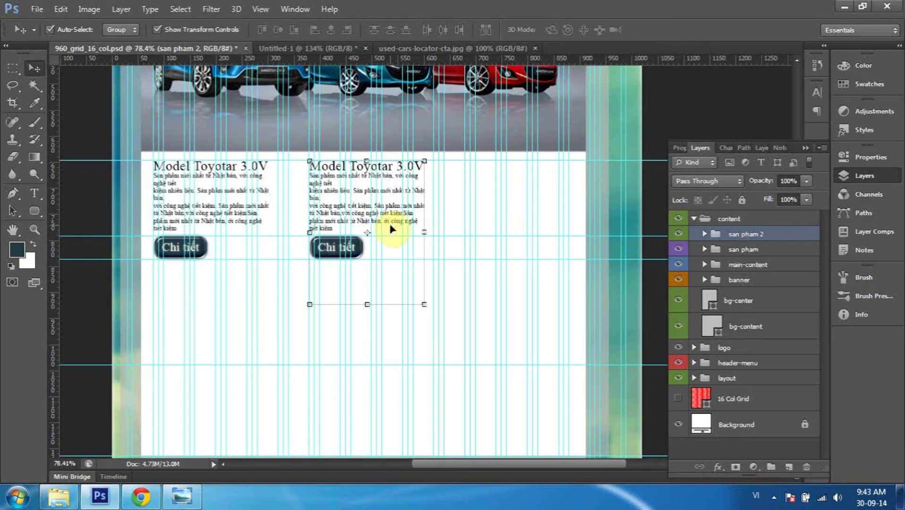
pyautogui.click(159, 29)
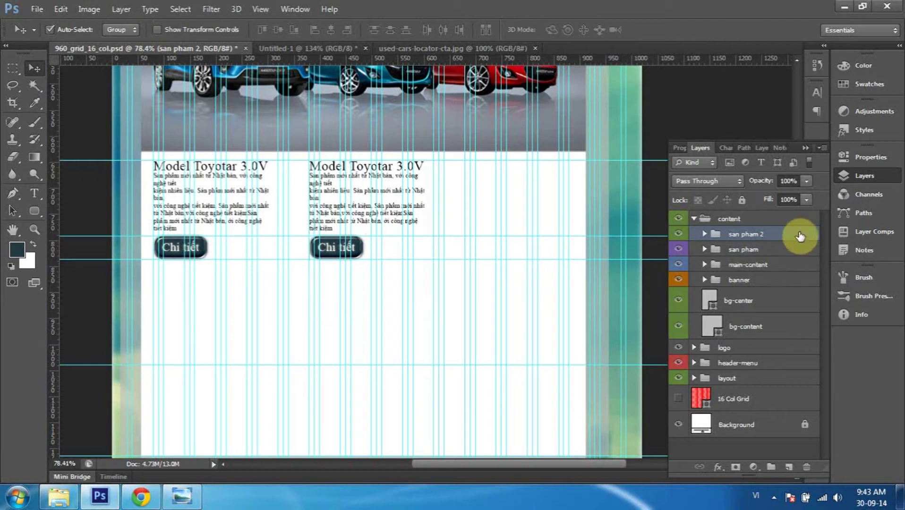
pyautogui.moveTo(800, 235); pyautogui.dragTo(788, 467)
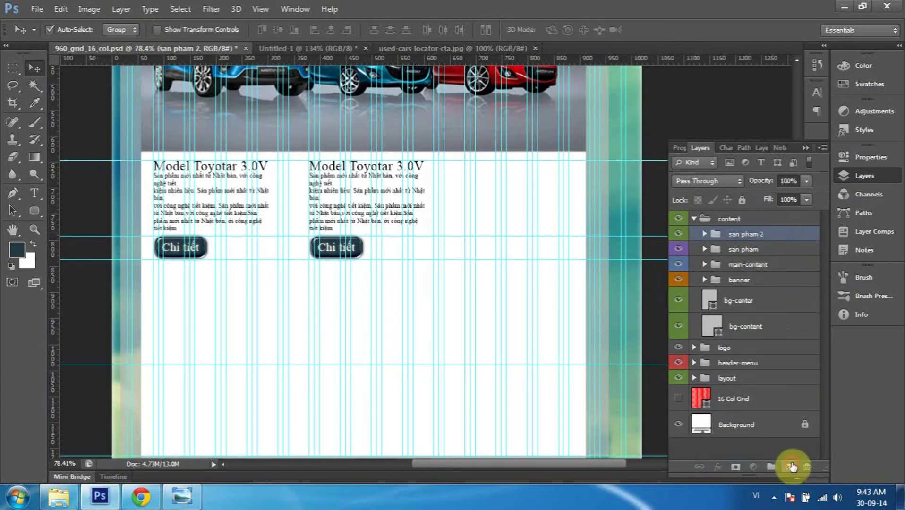
# Move the san pham 2 copy about 300 px right into the third column and hide guides.
pyautogui.click(159, 29)
pyautogui.moveTo(408, 220); pyautogui.dragTo(530, 227)
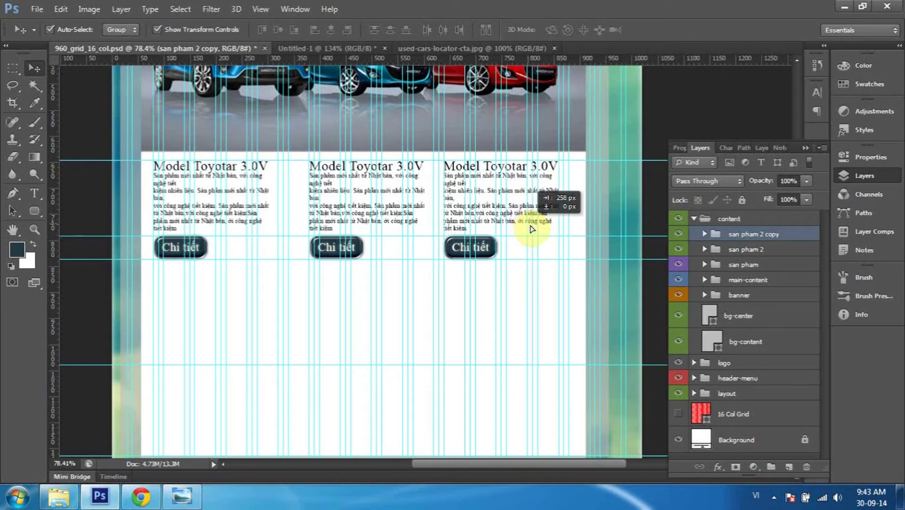
pyautogui.moveTo(532, 229); pyautogui.dragTo(539, 229)
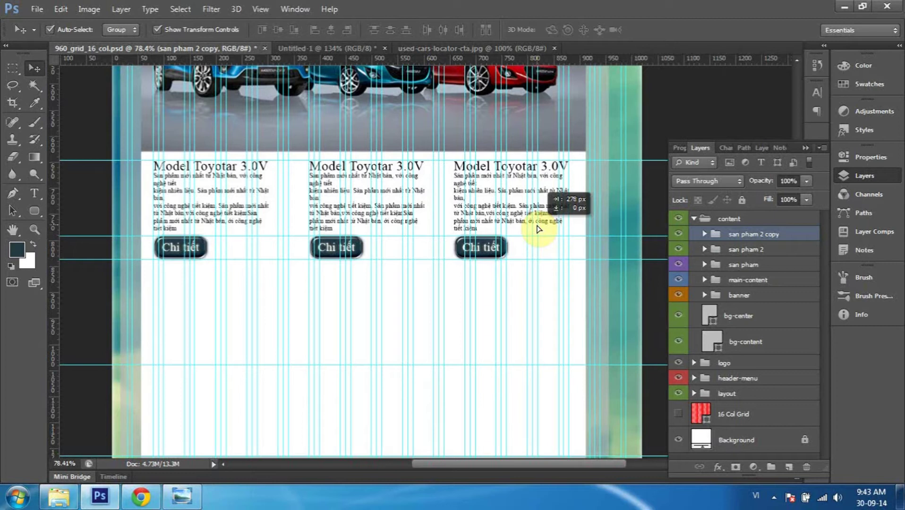
pyautogui.moveTo(539, 229); pyautogui.dragTo(550, 229)
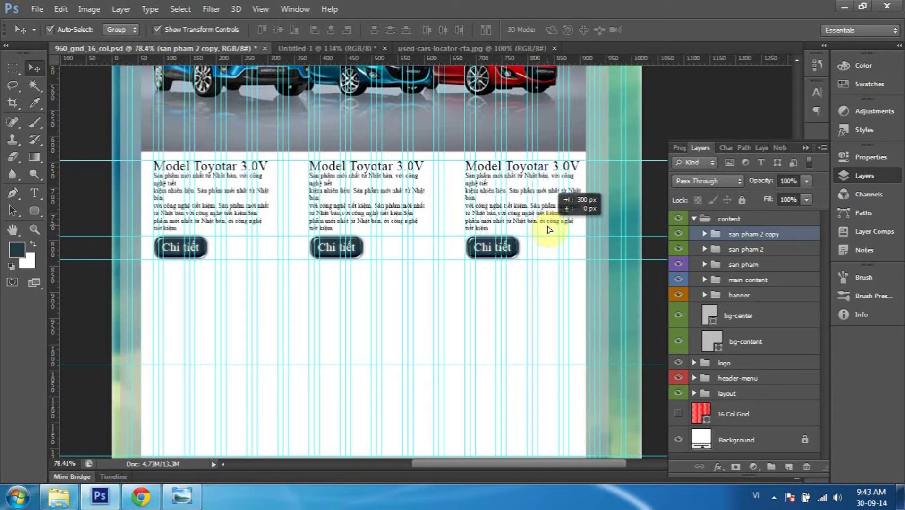
pyautogui.moveTo(550, 229); pyautogui.dragTo(550, 229)
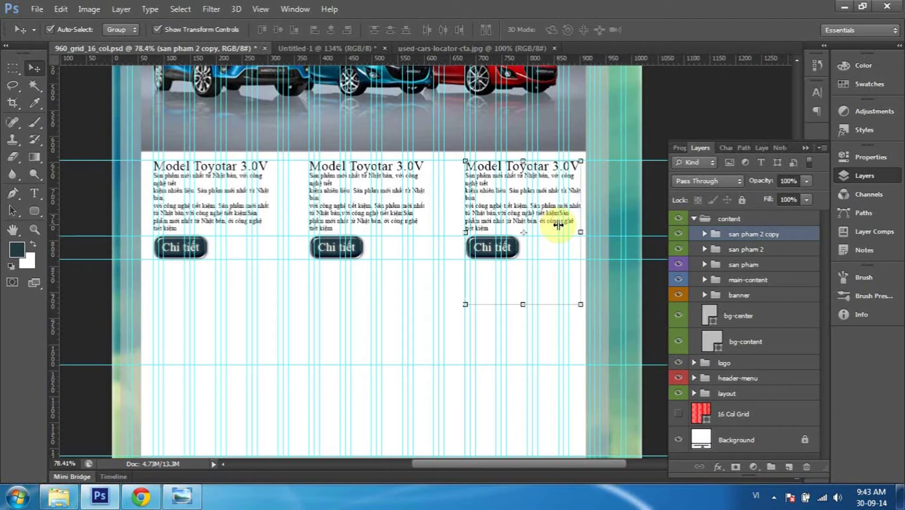
pyautogui.click(157, 30)
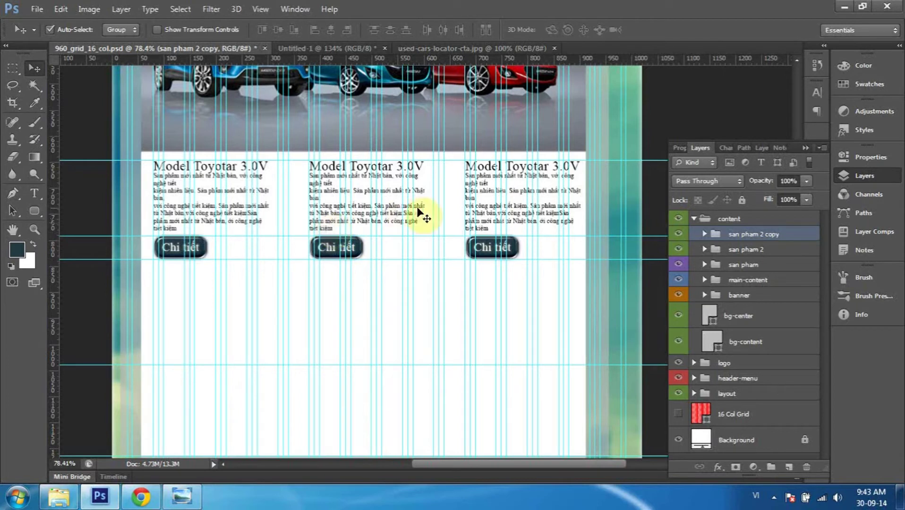
pyautogui.hotkey('ctrl', ';')
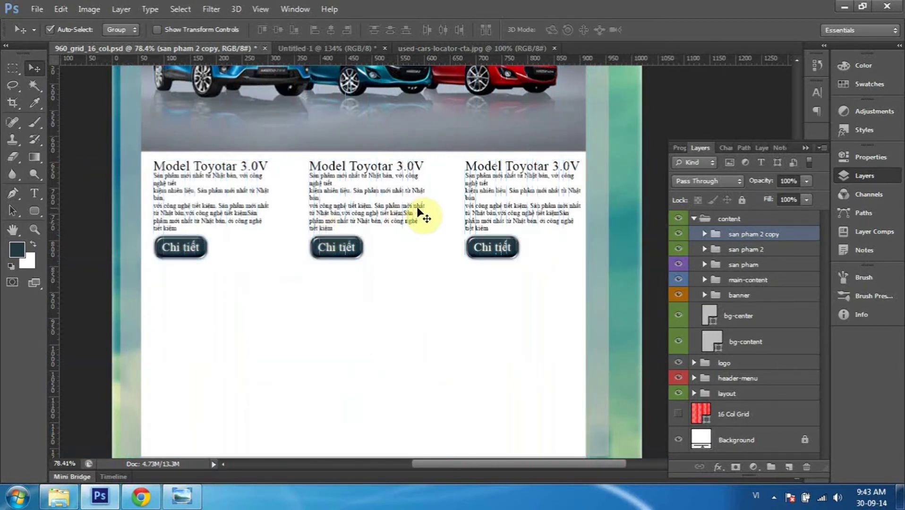
# Rename the san pham 2 copy to san pham 3, then duplicate all three product groups.
pyautogui.scroll(-2, 418, 208)
pyautogui.scroll(-2, 418, 207)
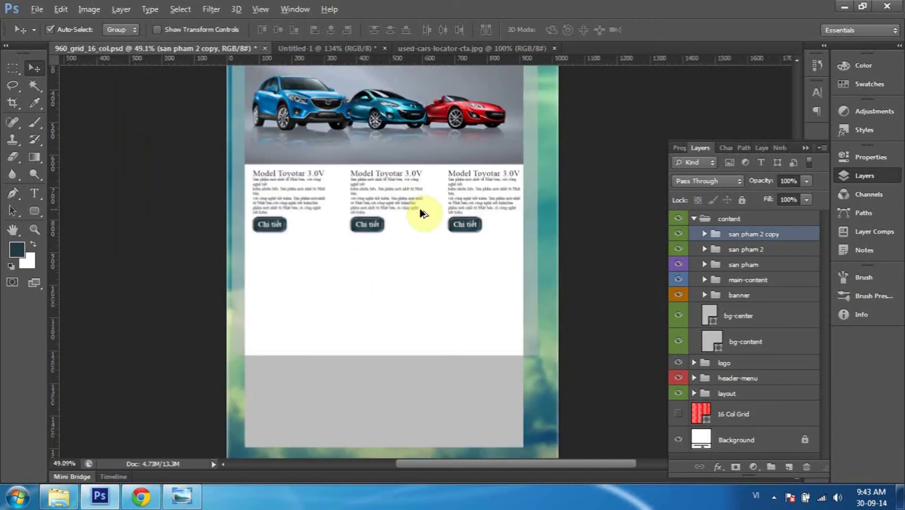
pyautogui.scroll(-1, 460, 213)
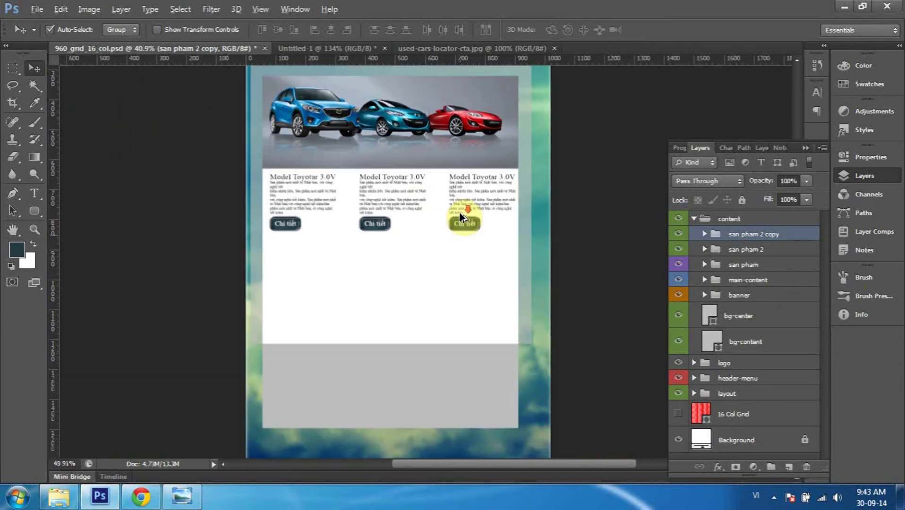
pyautogui.scroll(-1, 459, 213)
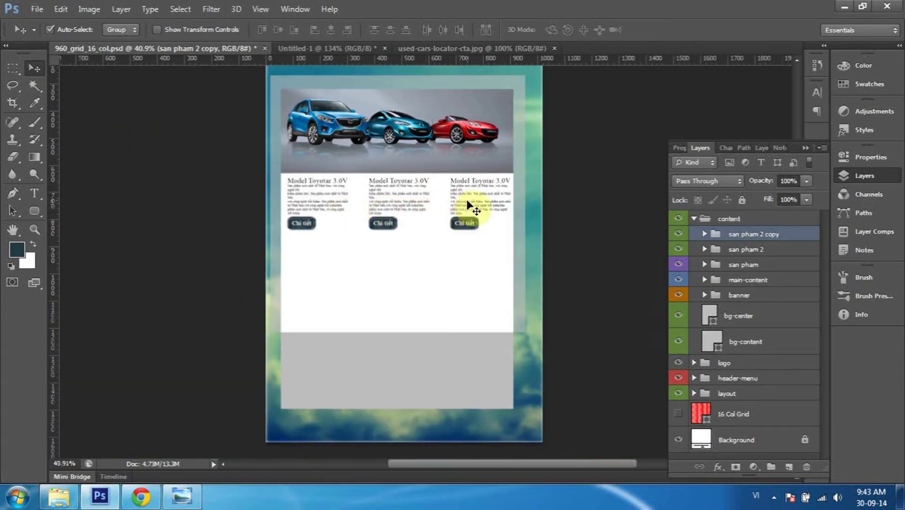
pyautogui.scroll(1, 470, 208)
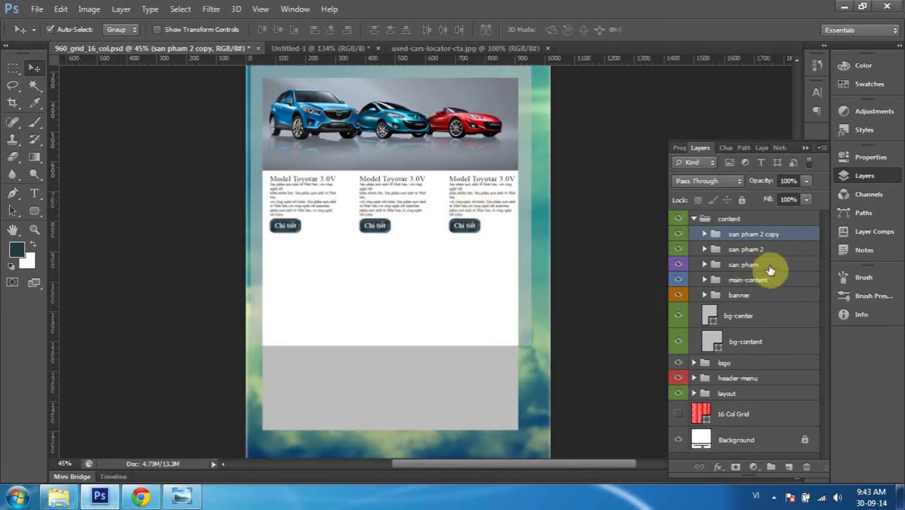
pyautogui.doubleClick(770, 235)
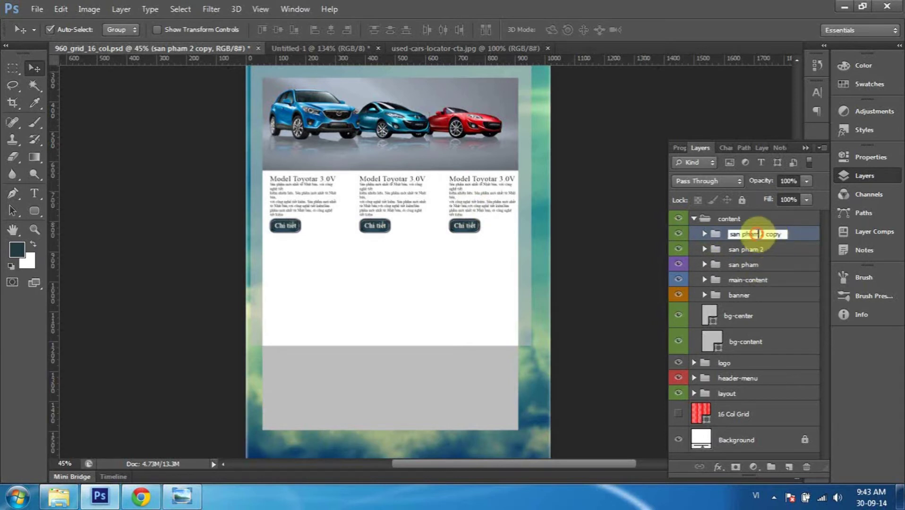
pyautogui.moveTo(760, 235); pyautogui.dragTo(803, 235)
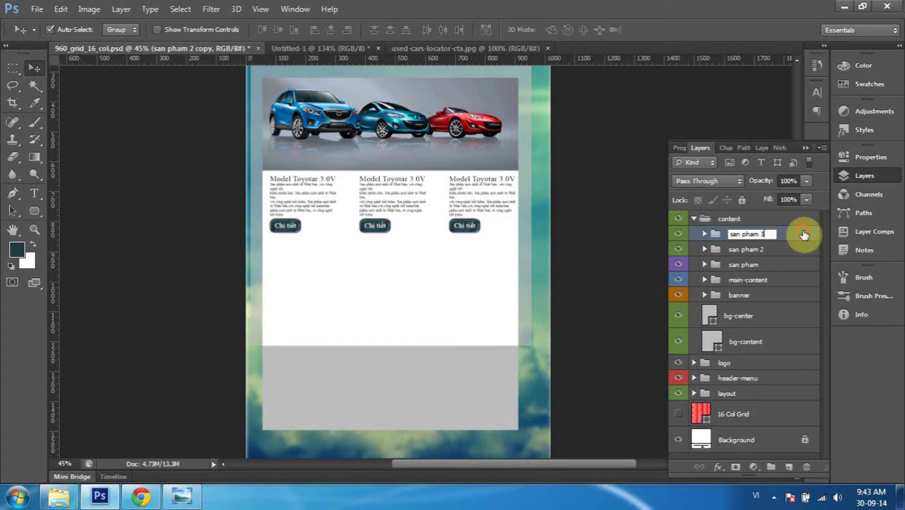
pyautogui.press('Return')
pyautogui.keyDown('shift'); pyautogui.click(770, 265); pyautogui.keyUp('shift')
pyautogui.moveTo(783, 237); pyautogui.dragTo(793, 465)
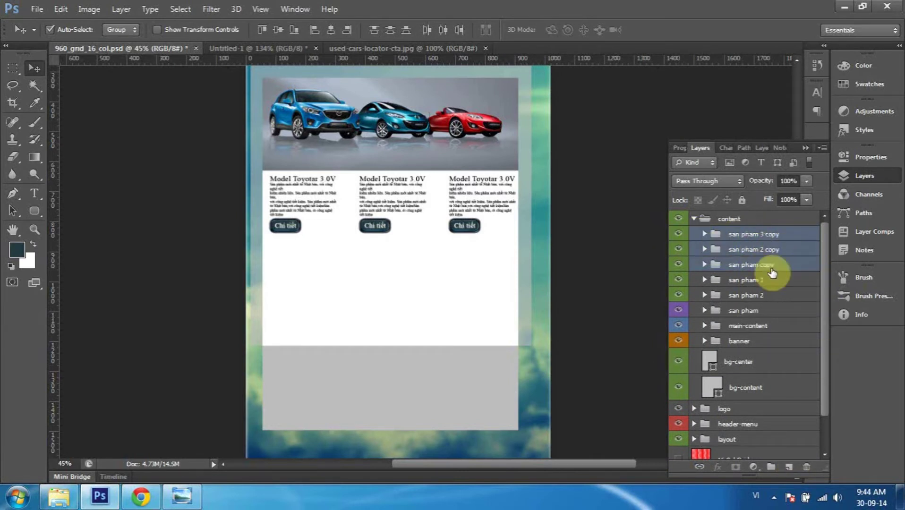
# Move the duplicated row of three product blocks 316 px down.
pyautogui.click(157, 30)
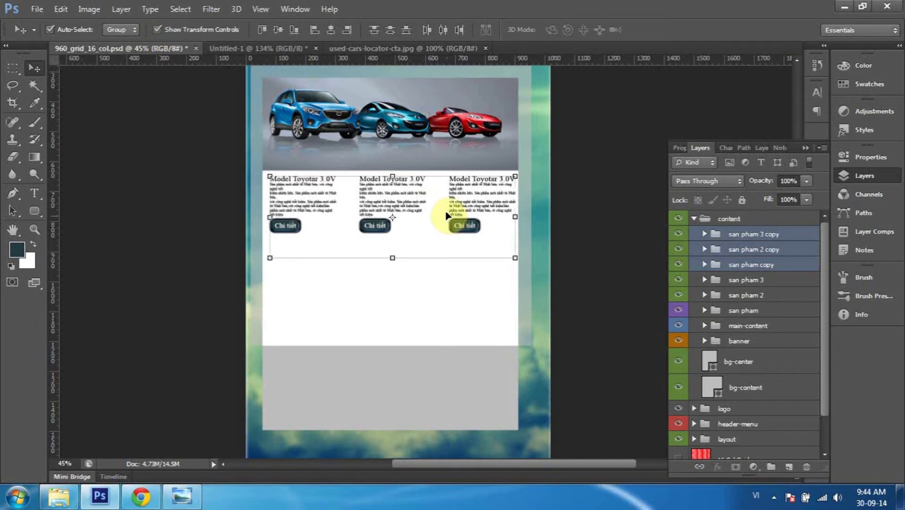
pyautogui.moveTo(426, 207); pyautogui.dragTo(422, 286)
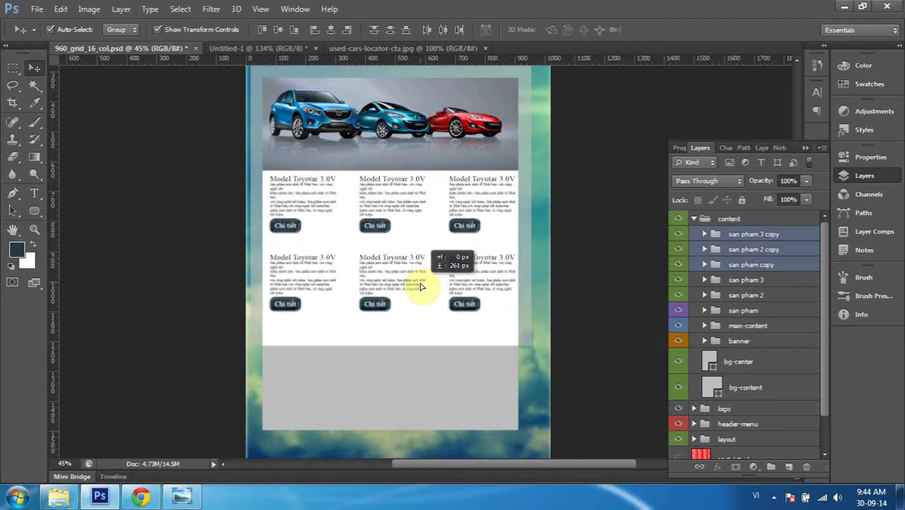
pyautogui.moveTo(422, 287); pyautogui.dragTo(419, 302)
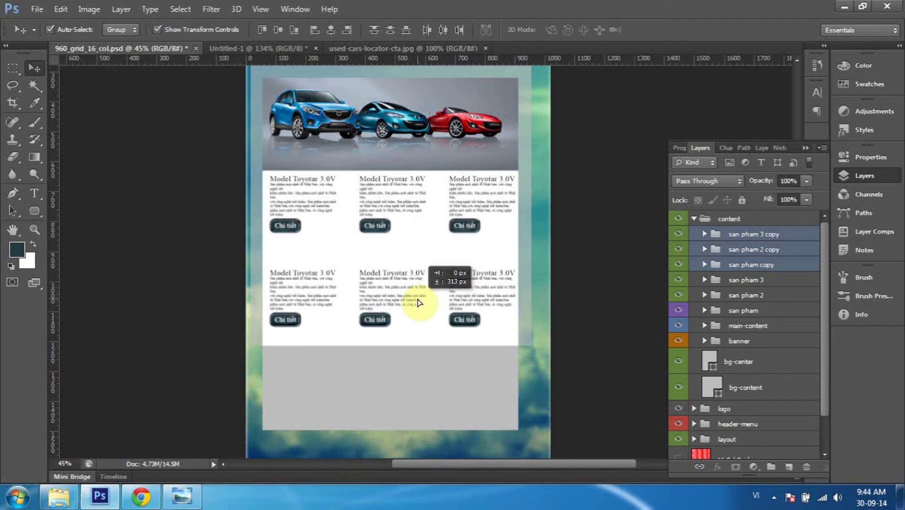
pyautogui.moveTo(419, 303); pyautogui.dragTo(417, 303)
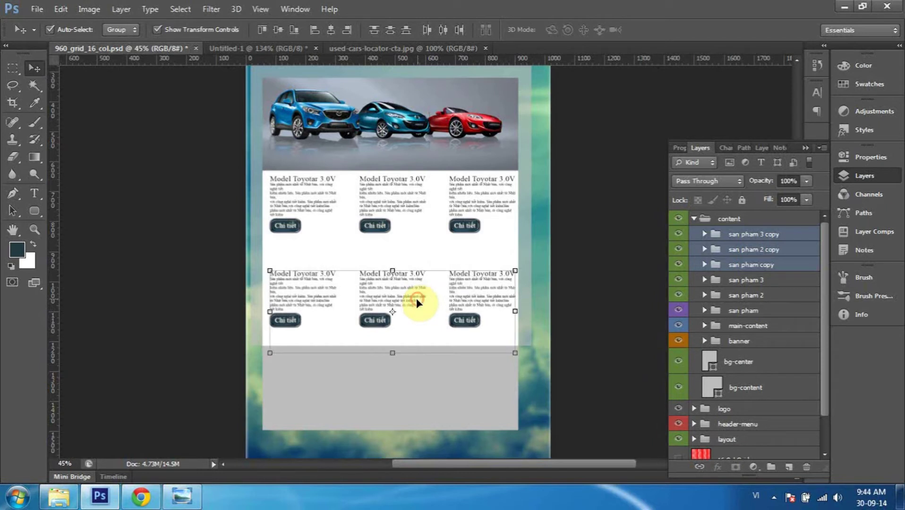
pyautogui.click(158, 29)
# Zoom in, centre the product grid in view, and show the guides again.
pyautogui.scroll(1, 321, 213)
pyautogui.press('super')
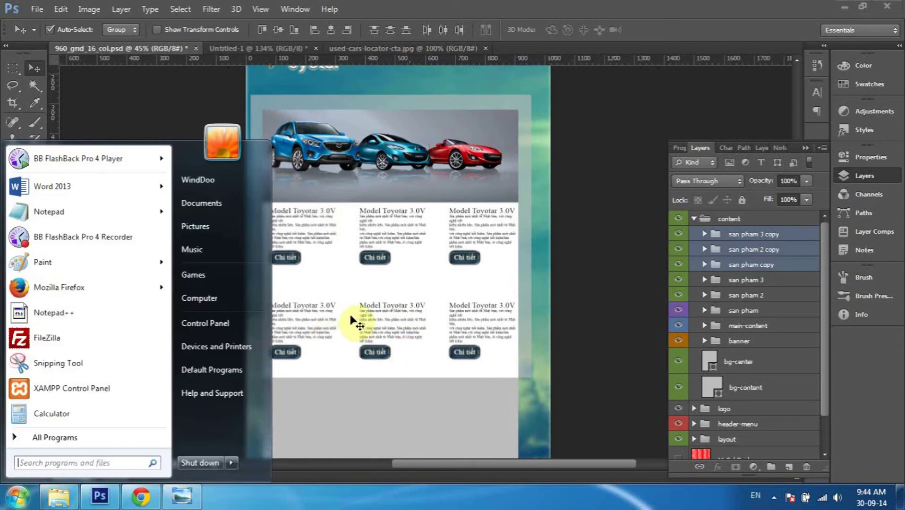
pyautogui.press('Escape')
pyautogui.scroll(2, 356, 307)
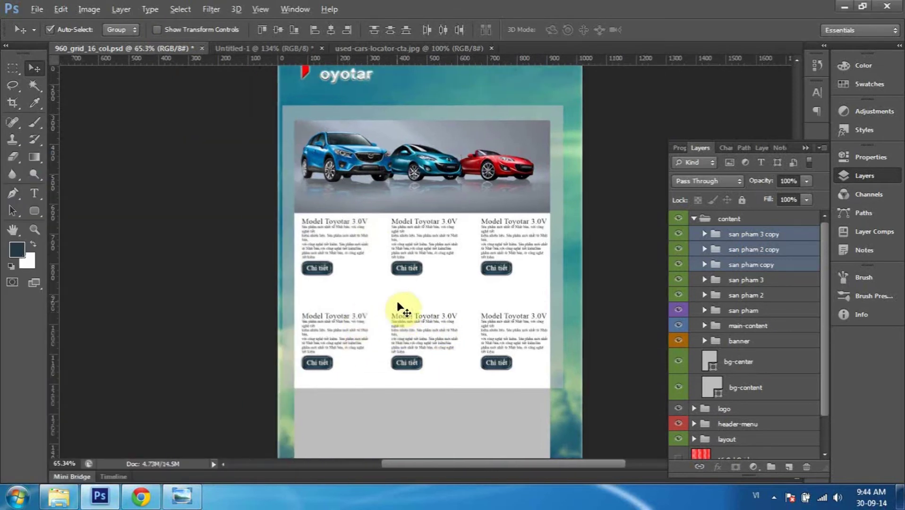
pyautogui.scroll(1, 400, 309)
pyautogui.moveTo(479, 281); pyautogui.dragTo(452, 255)
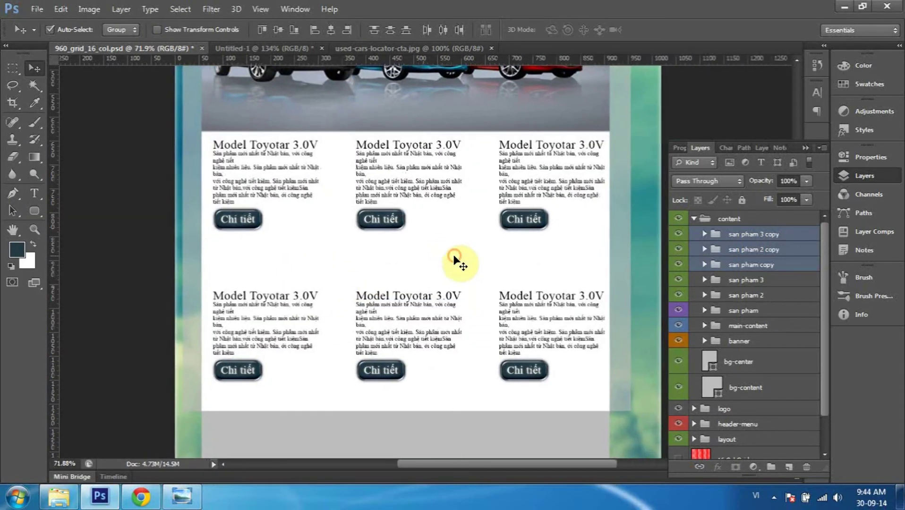
pyautogui.hotkey('ctrl', ';')
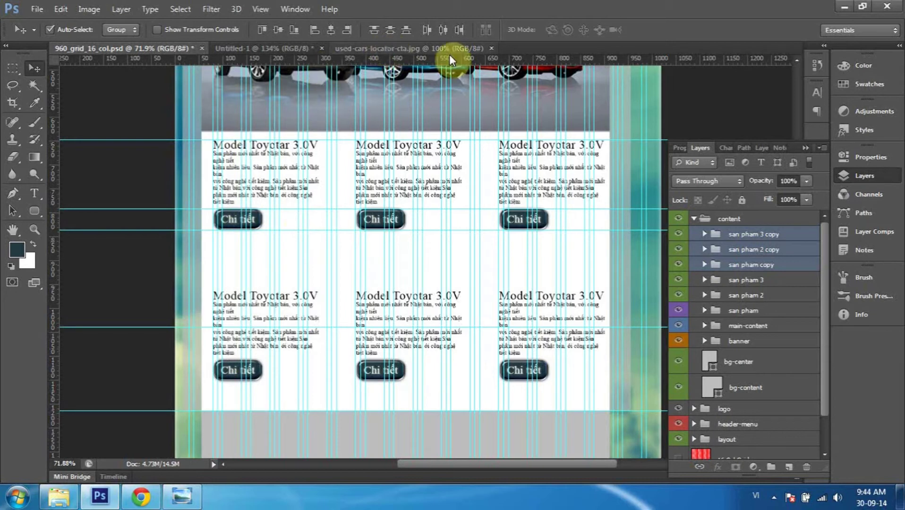
# Add a horizontal guide between the product rows and shift the first-row groups about 27 px.
pyautogui.moveTo(480, 60); pyautogui.dragTo(477, 267)
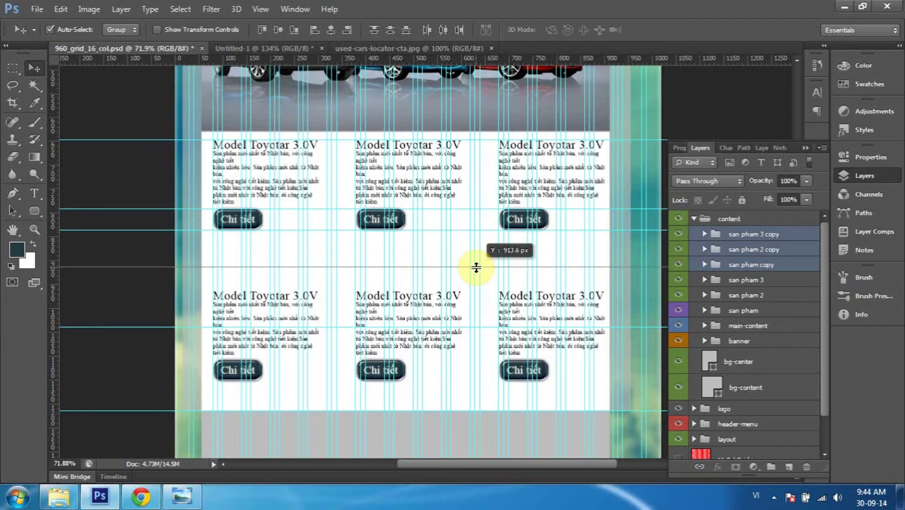
pyautogui.moveTo(476, 267); pyautogui.dragTo(476, 267)
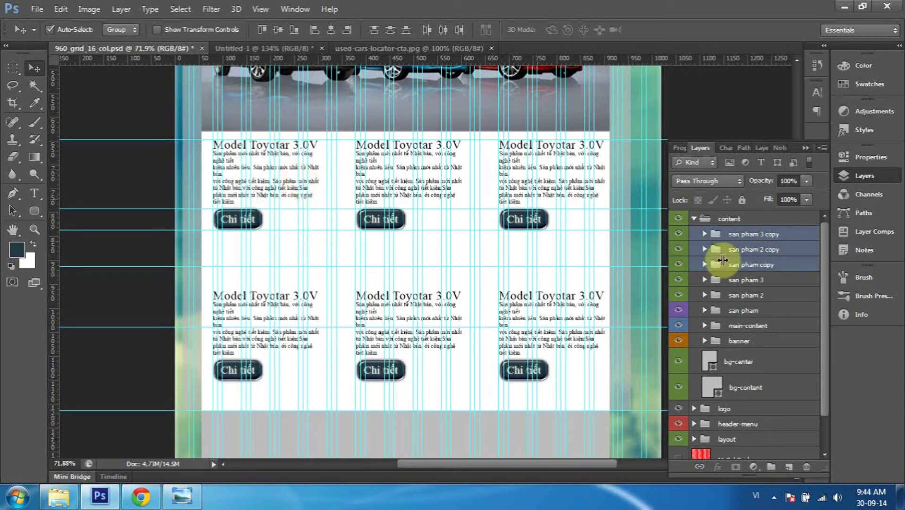
pyautogui.click(773, 280)
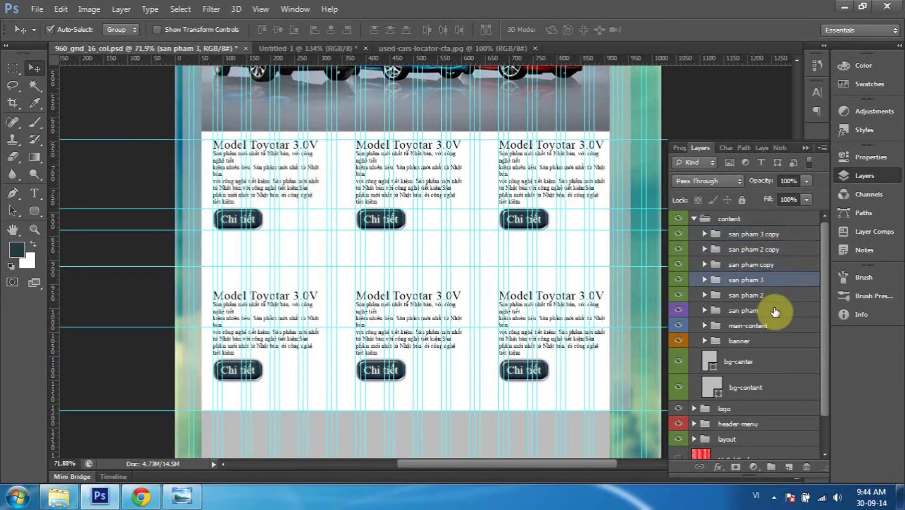
pyautogui.keyDown('shift'); pyautogui.click(774, 311); pyautogui.keyUp('shift')
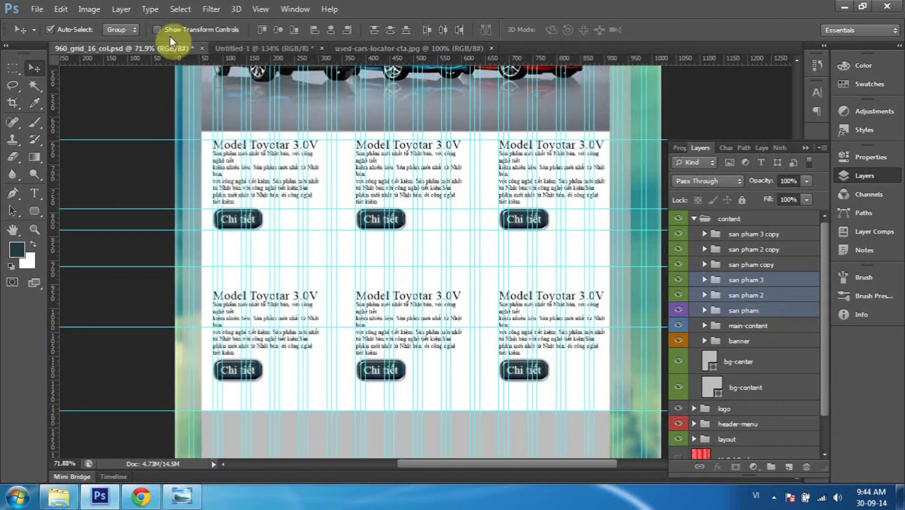
pyautogui.click(156, 29)
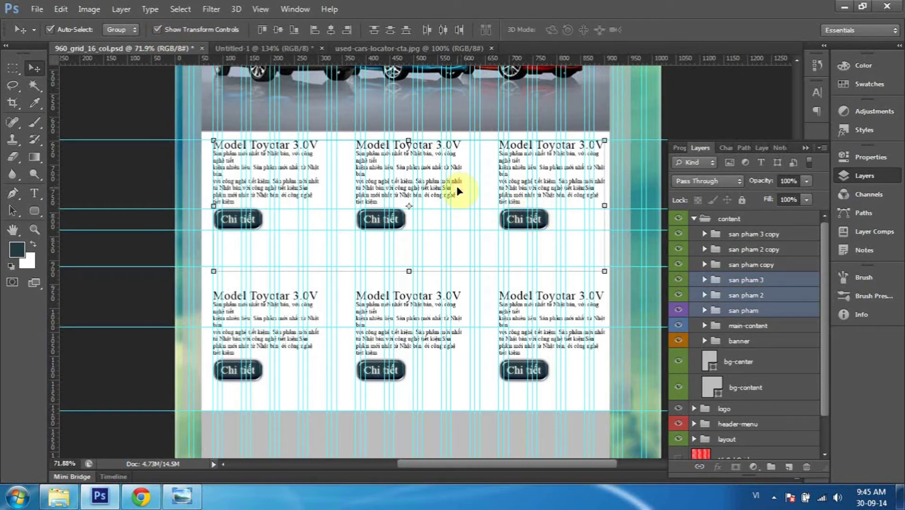
pyautogui.moveTo(458, 188); pyautogui.dragTo(454, 204)
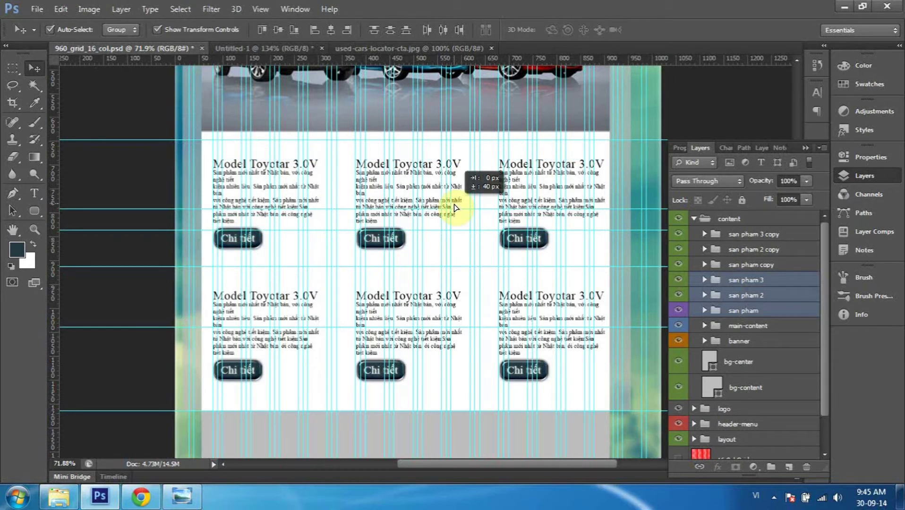
pyautogui.moveTo(454, 204); pyautogui.dragTo(452, 199)
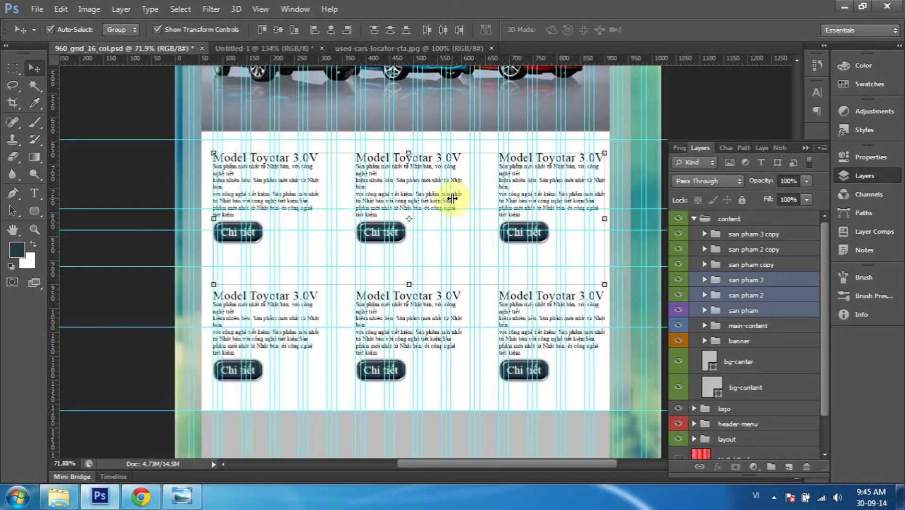
# Turn off Show Transform Controls and hide the guides with Ctrl+;.
pyautogui.click(165, 29)
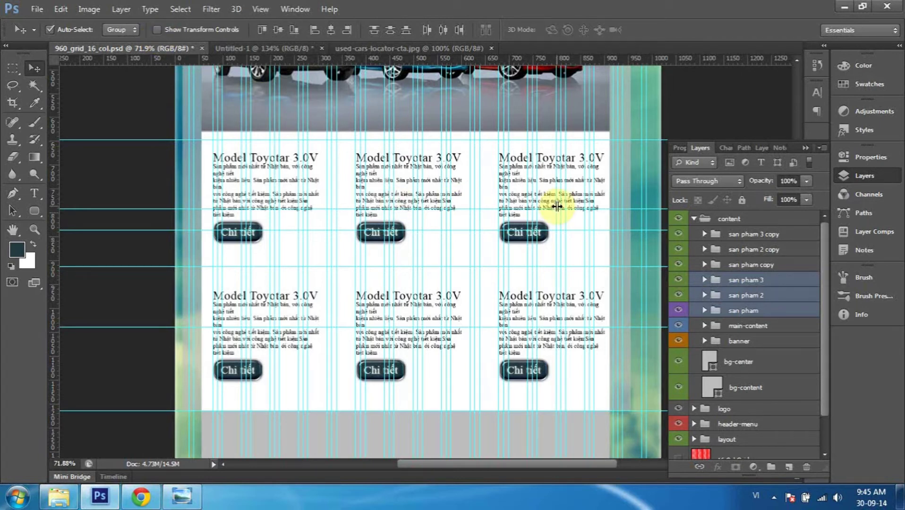
pyautogui.hotkey('ctrl', ';')
pyautogui.scroll(-1, 560, 212)
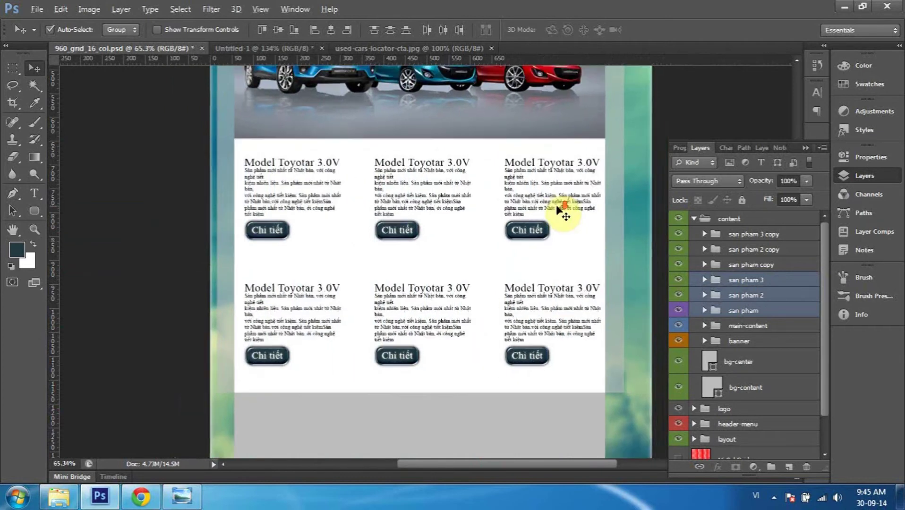
# Inspect the san pham 3 copy button layers by toggling their visibility, then collapse the groups.
pyautogui.scroll(-1, 557, 214)
pyautogui.scroll(-1, 553, 217)
pyautogui.scroll(-1, 548, 221)
pyautogui.scroll(3, 548, 222)
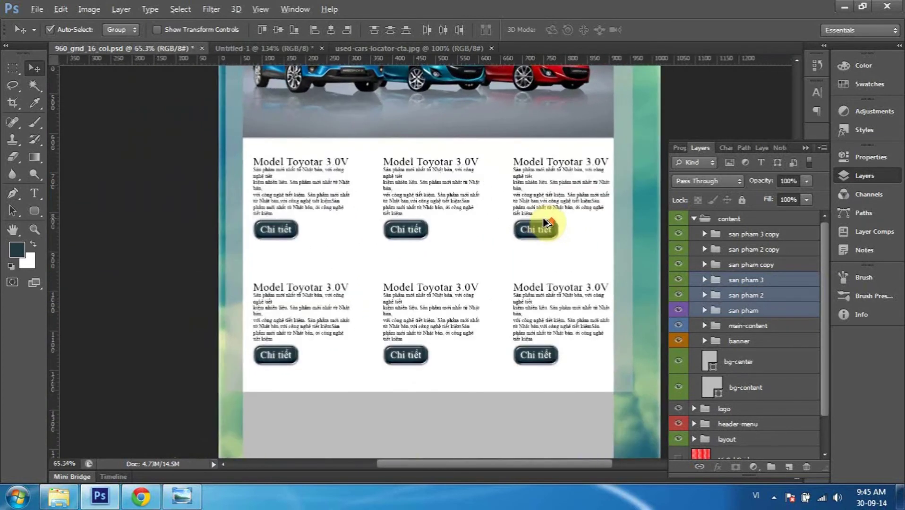
pyautogui.click(705, 234)
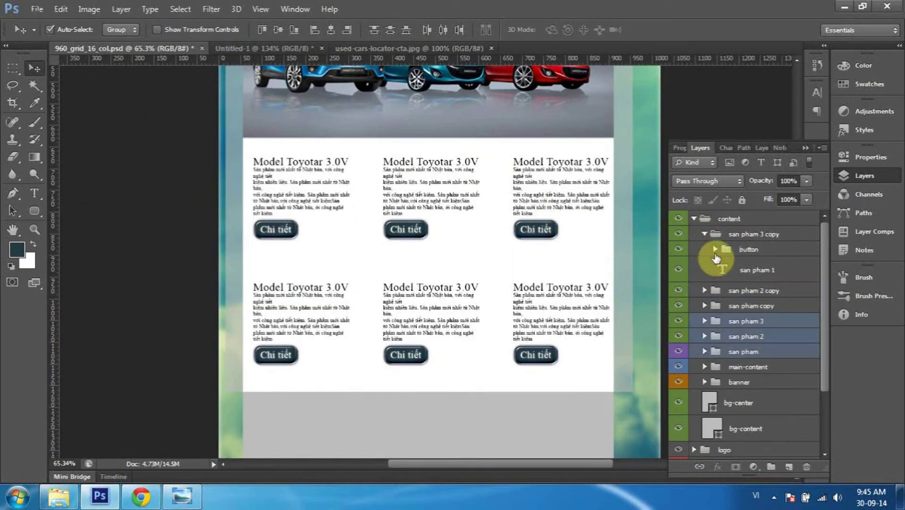
pyautogui.click(716, 249)
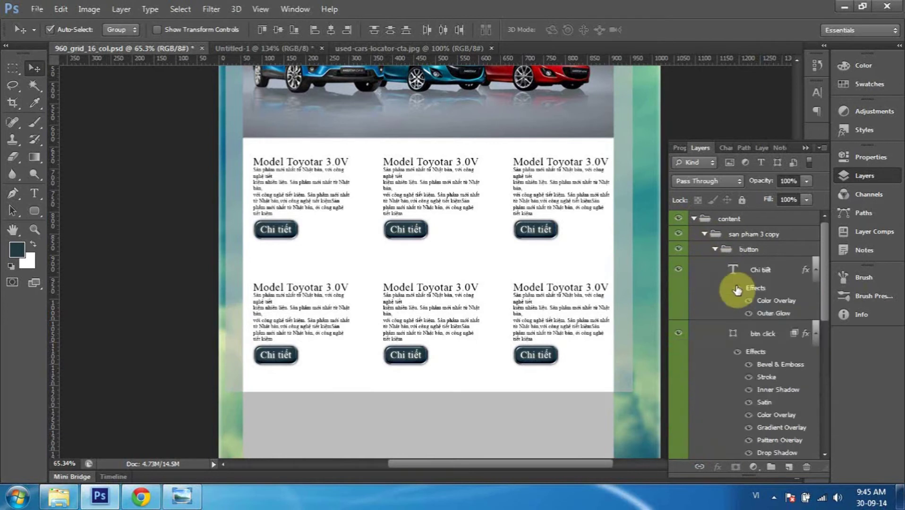
pyautogui.click(678, 270)
pyautogui.click(678, 335)
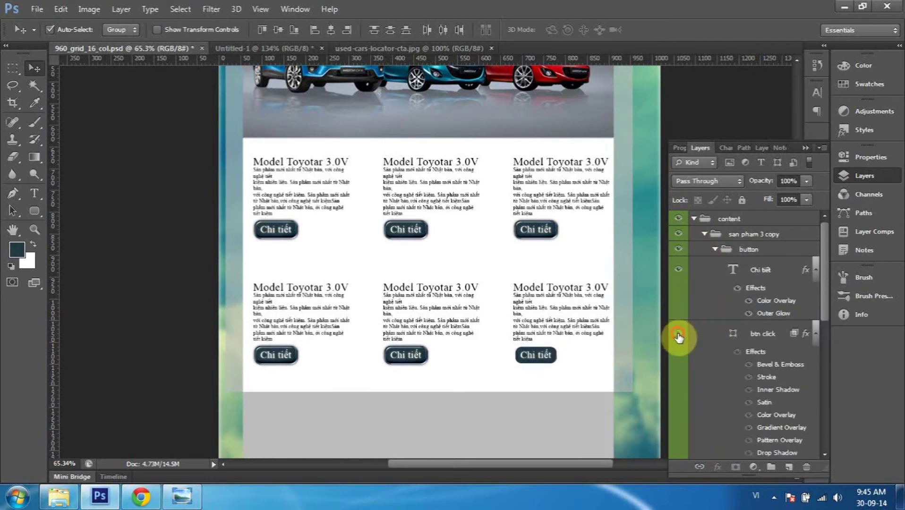
pyautogui.click(678, 336)
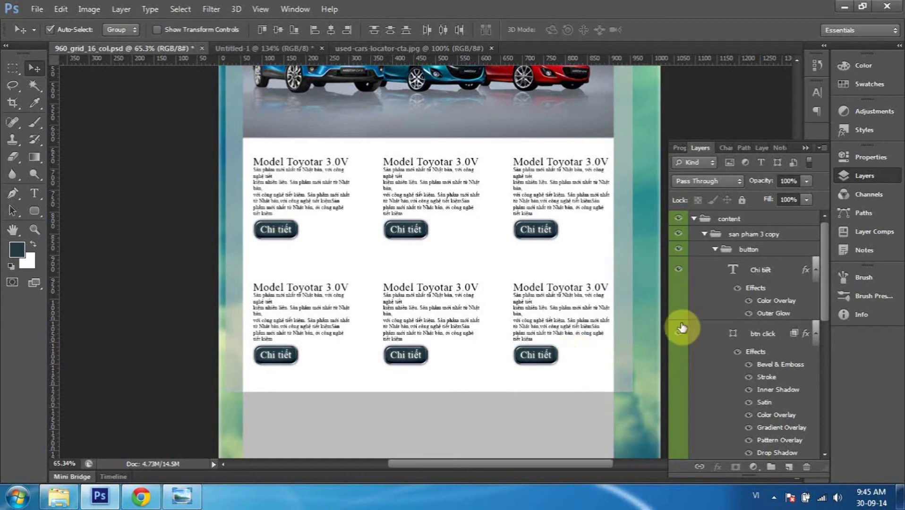
pyautogui.click(715, 249)
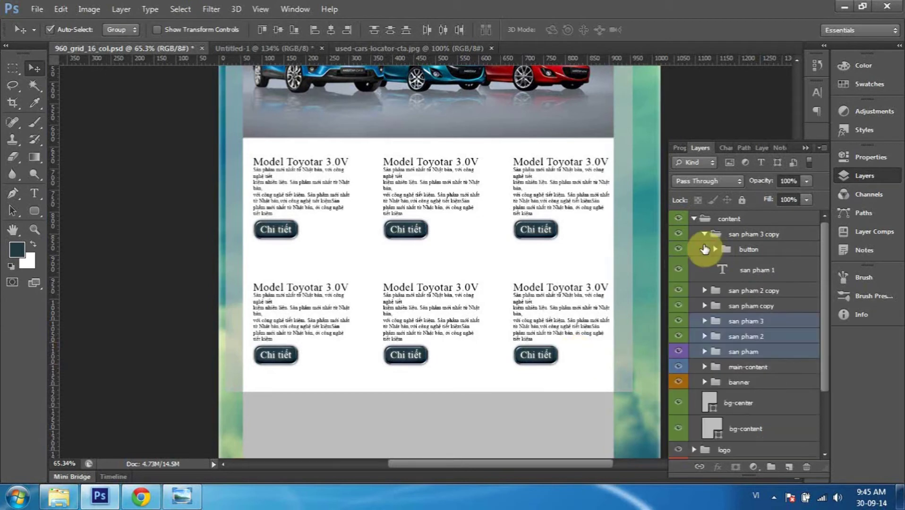
pyautogui.click(704, 234)
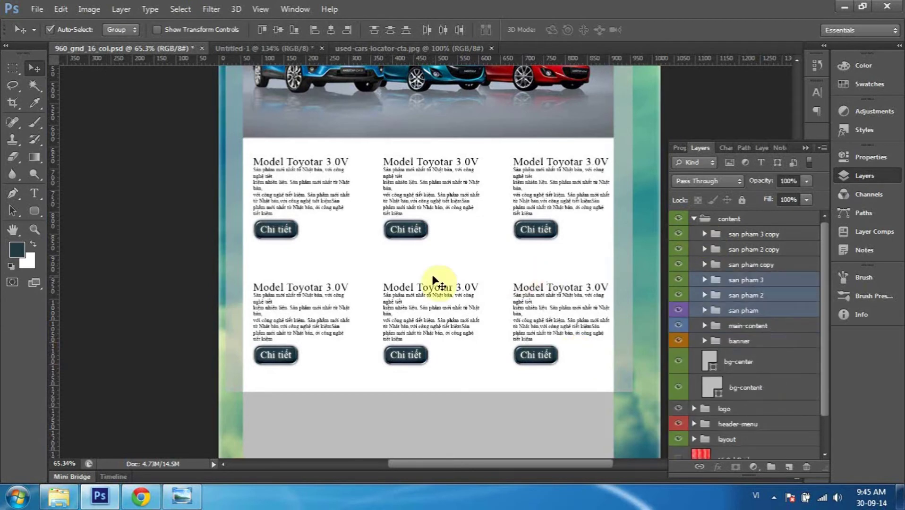
# Switch to Windows Photo Viewer and display the car.jpg reference layout.
pyautogui.scroll(-2, 433, 279)
pyautogui.scroll(-1, 433, 278)
pyautogui.scroll(1, 433, 278)
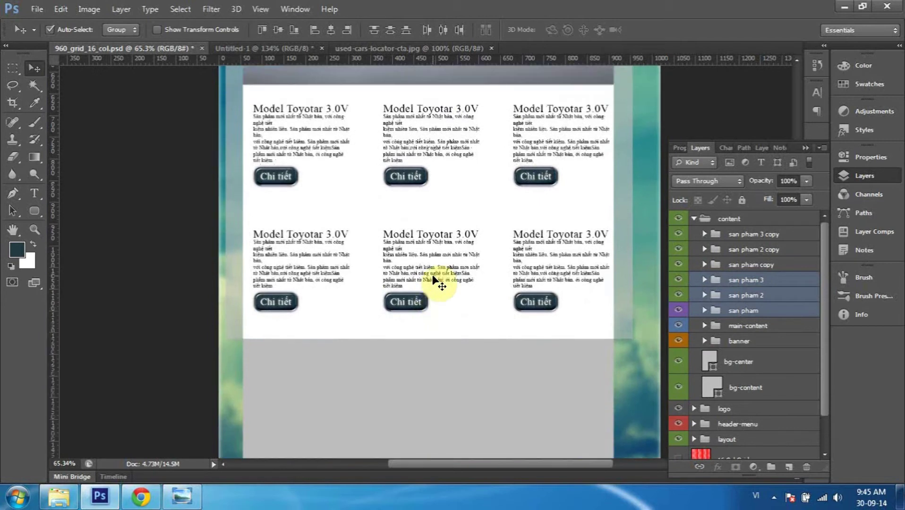
pyautogui.scroll(1, 432, 279)
pyautogui.scroll(1, 440, 241)
pyautogui.scroll(-3, 434, 284)
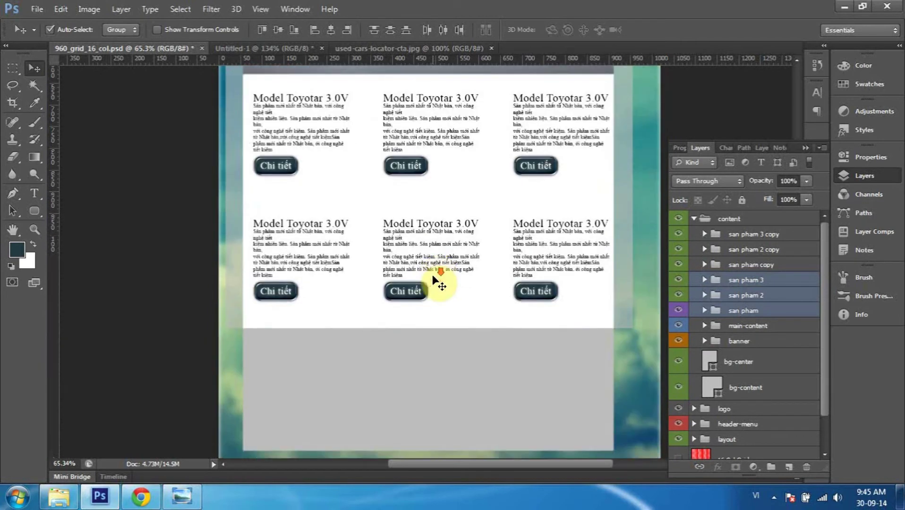
pyautogui.scroll(-2, 435, 283)
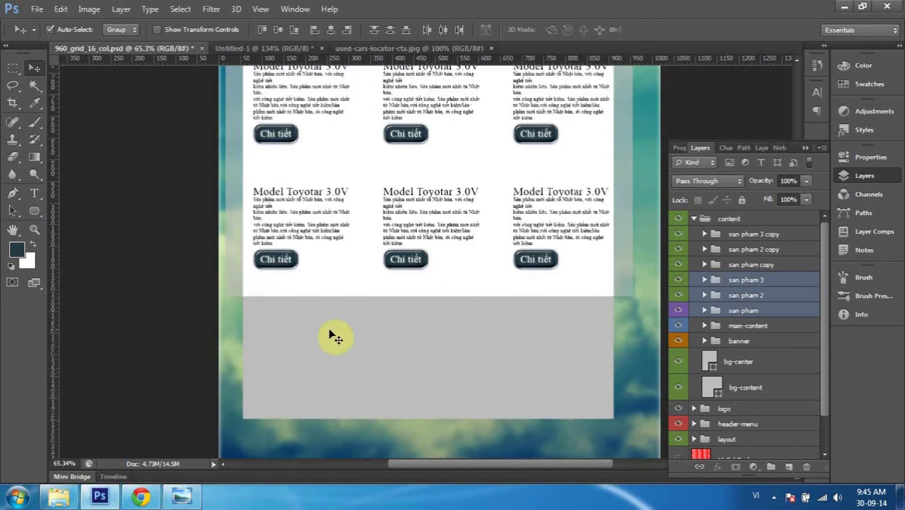
pyautogui.hotkey('alt', 'Tab')
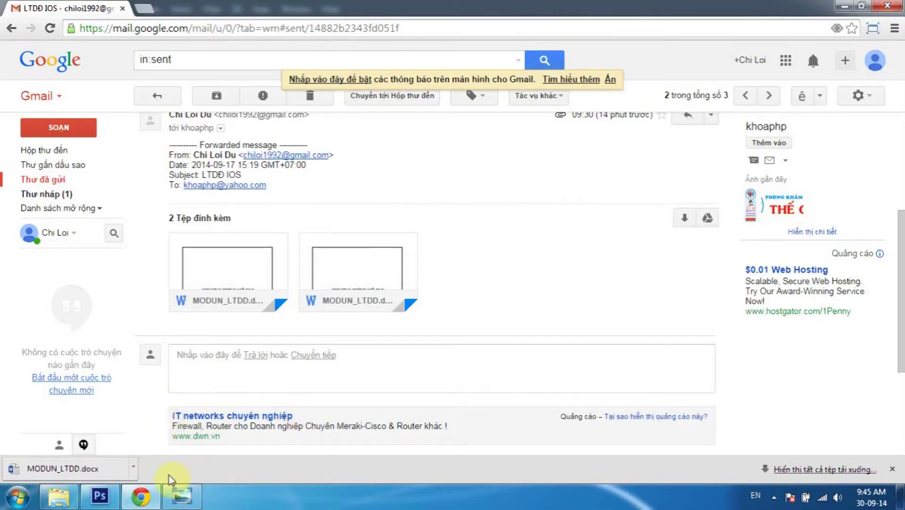
pyautogui.click(141, 496)
pyautogui.click(181, 496)
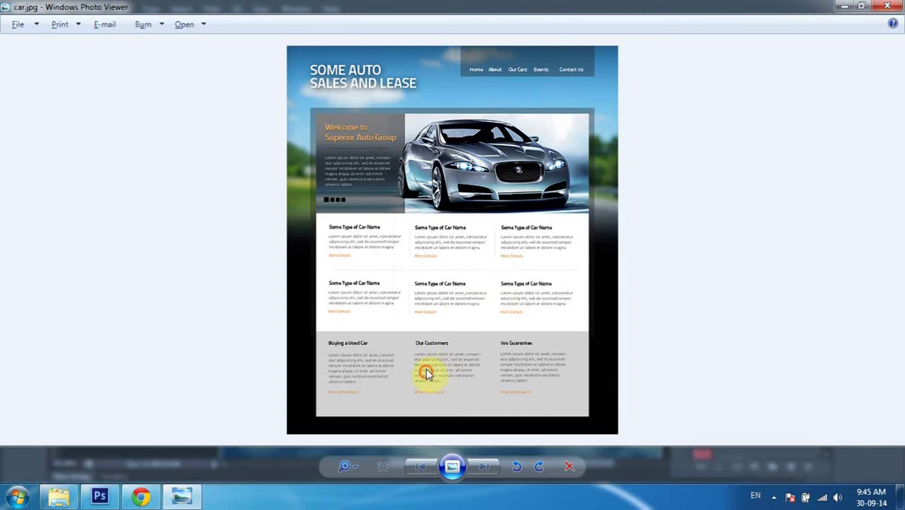
# Zoom into car.jpg's three-column footer (Buying a Used Car, Our Customers, We Guarantee), then return to Photoshop.
pyautogui.scroll(3, 427, 373)
pyautogui.moveTo(406, 368); pyautogui.dragTo(410, 302)
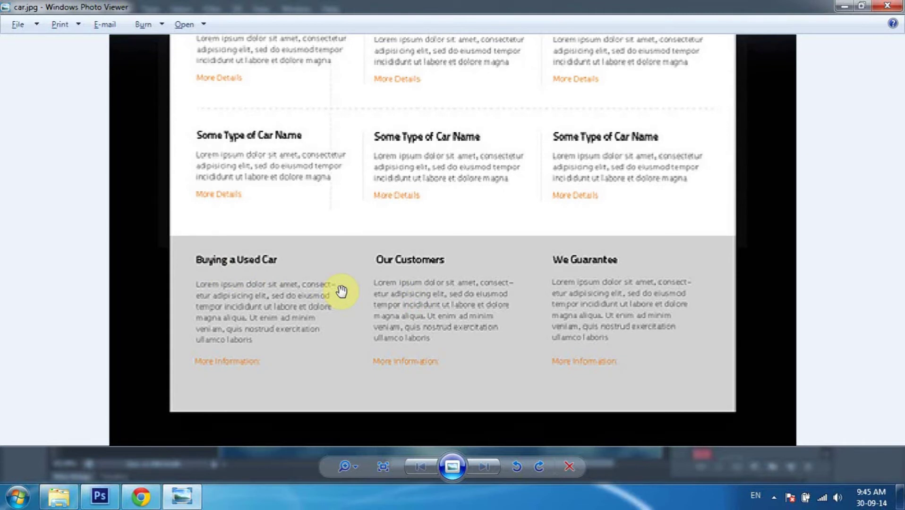
pyautogui.hotkey('alt', 'Tab')
pyautogui.scroll(3, 349, 265)
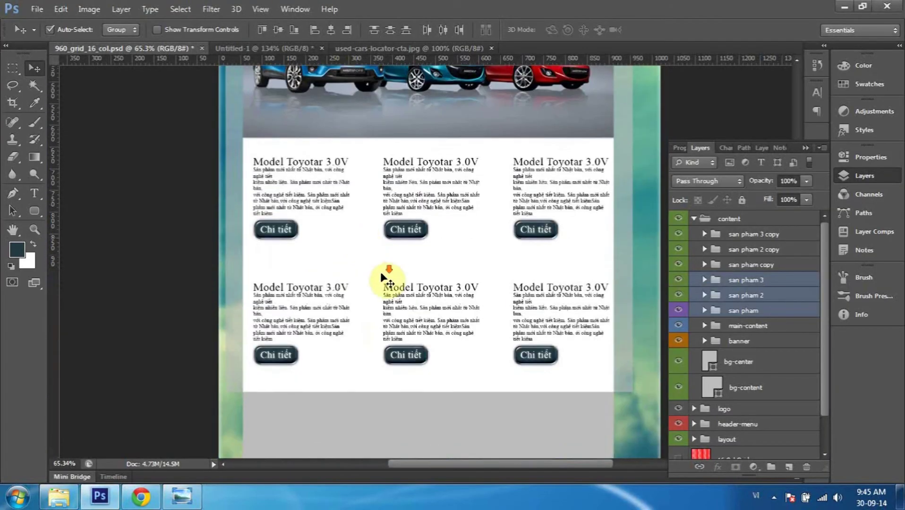
# Check the page with the content group hidden, then select the san pham 3 copy group.
pyautogui.scroll(-2, 385, 276)
pyautogui.scroll(-2, 380, 272)
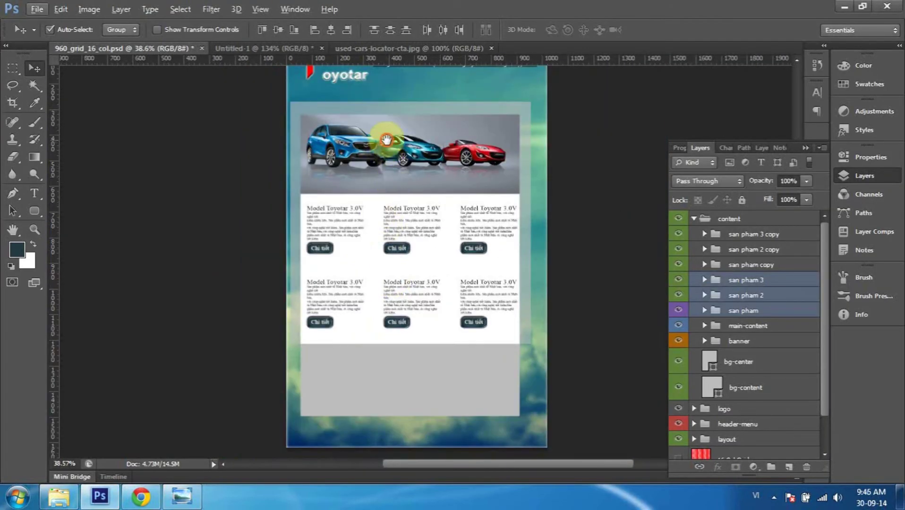
pyautogui.moveTo(386, 139); pyautogui.dragTo(385, 174)
pyautogui.scroll(-1, 385, 173)
pyautogui.scroll(-1, 388, 313)
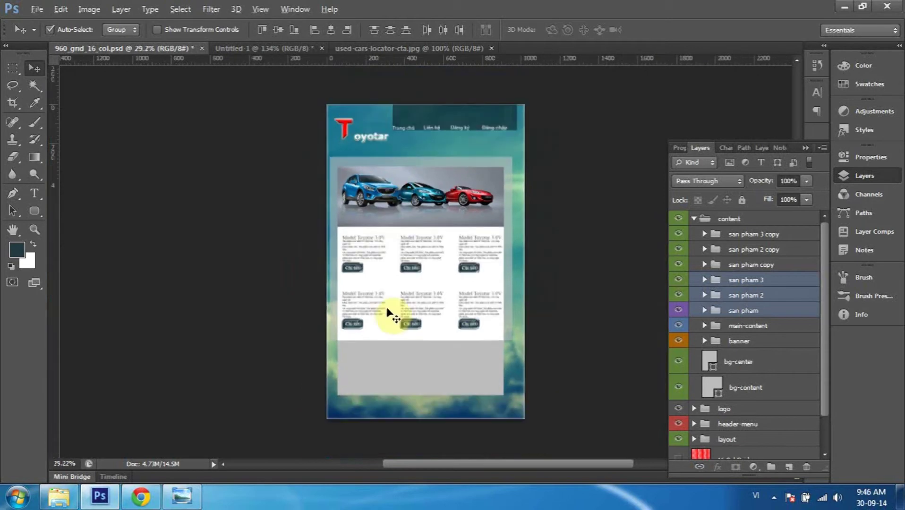
pyautogui.scroll(3, 406, 330)
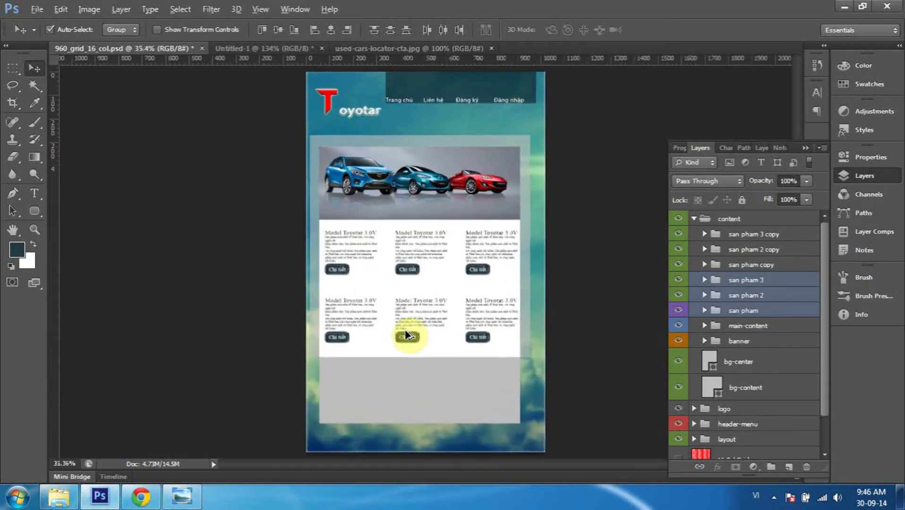
pyautogui.scroll(2, 404, 339)
pyautogui.scroll(-1, 374, 414)
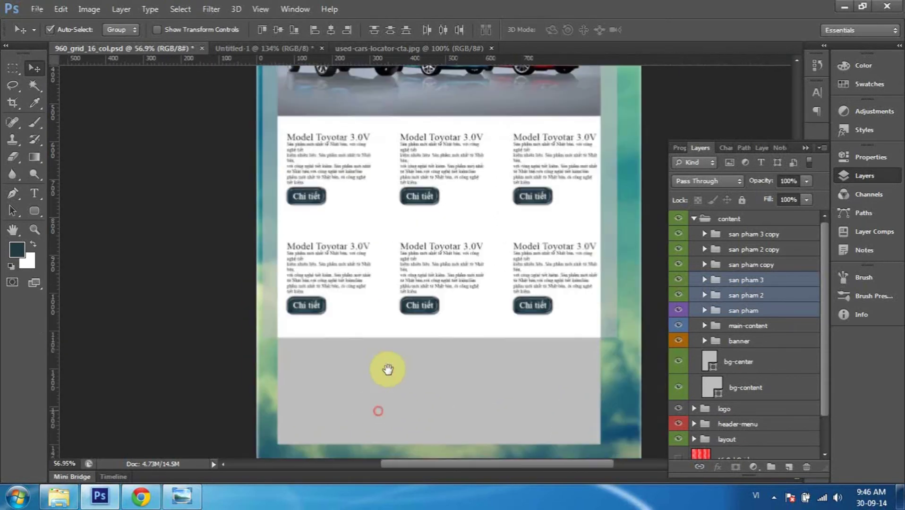
pyautogui.scroll(-1, 385, 370)
pyautogui.scroll(1, 396, 362)
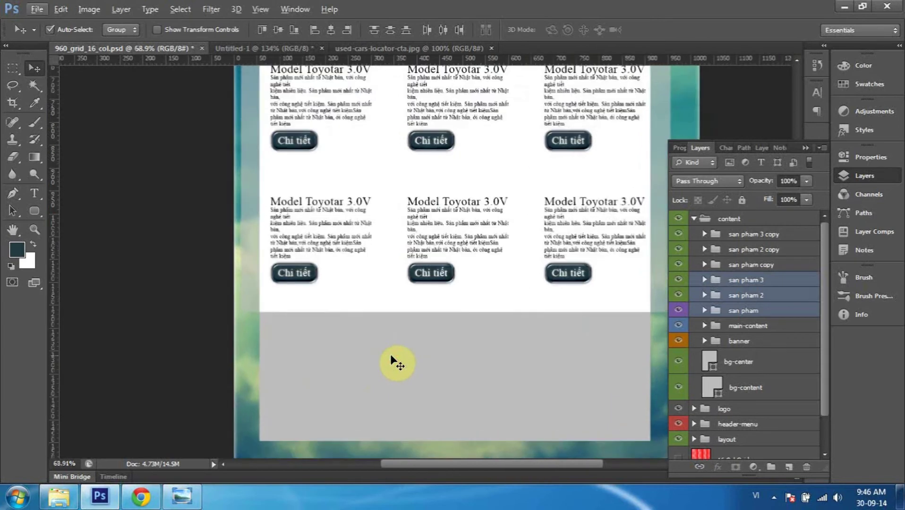
pyautogui.click(751, 341)
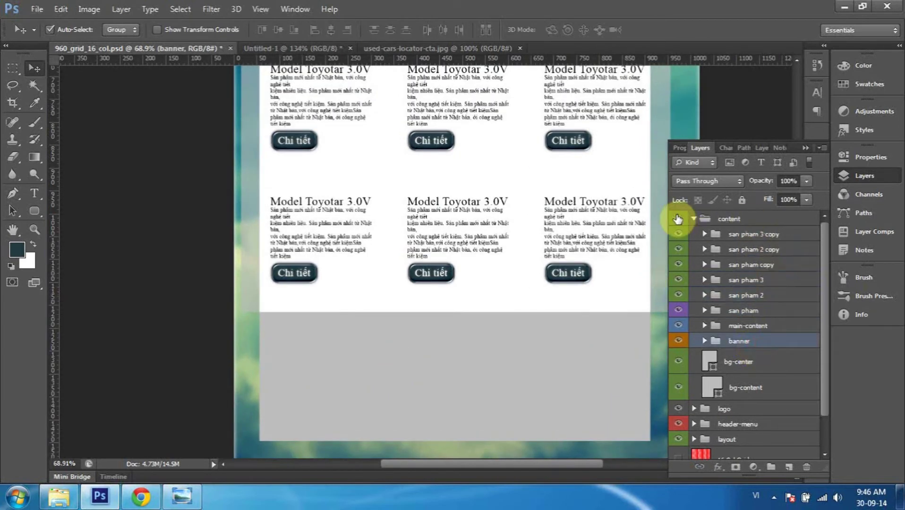
pyautogui.click(679, 219)
pyautogui.click(736, 235)
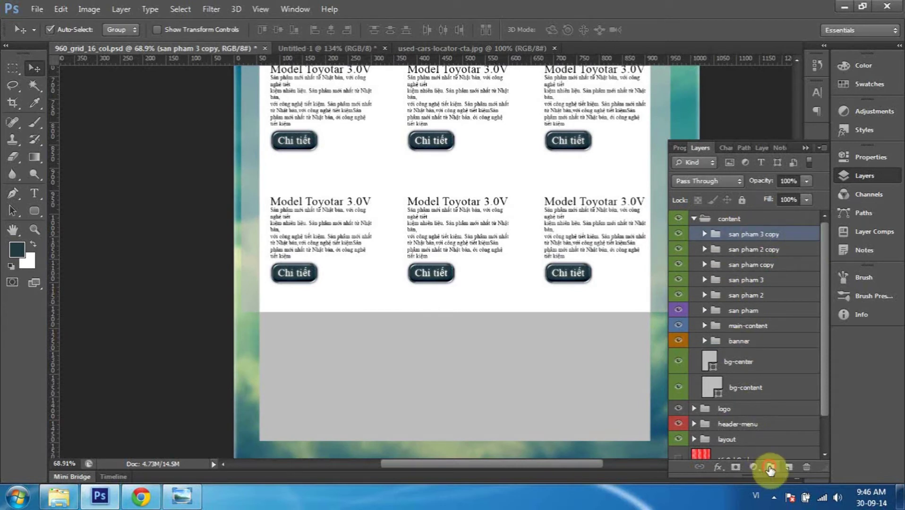
# Create a new layer group inside content and name it footer.
pyautogui.click(770, 469)
pyautogui.doubleClick(742, 234)
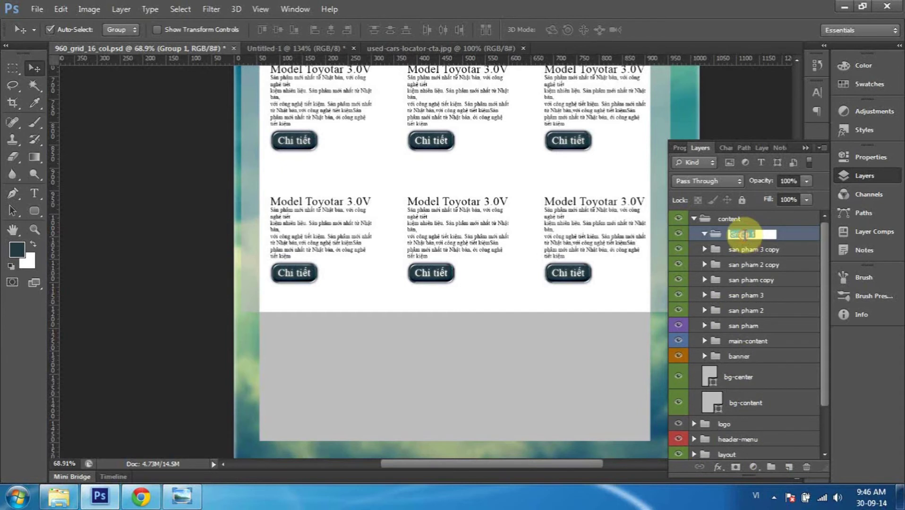
pyautogui.write('footer')
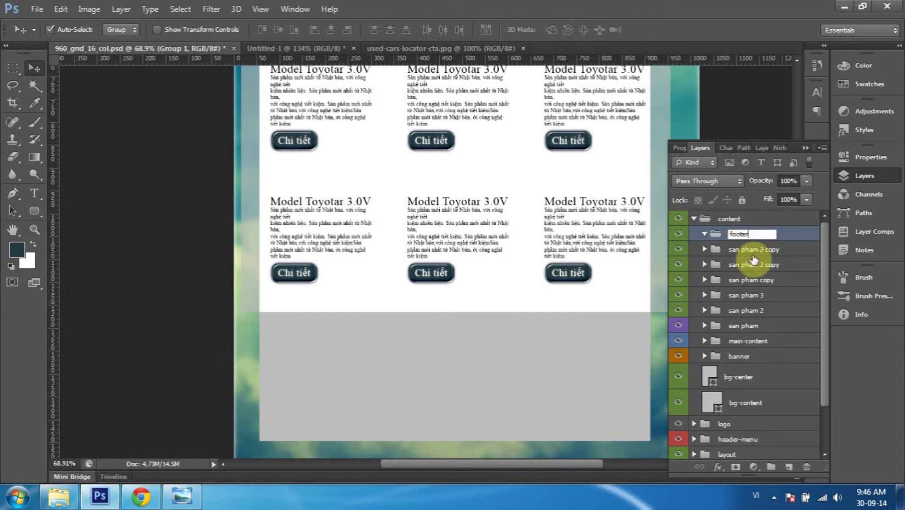
pyautogui.press('Return')
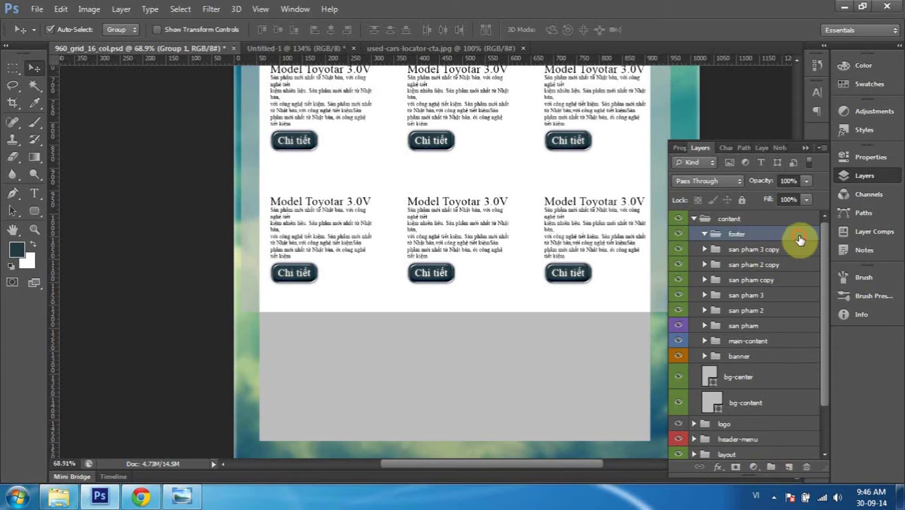
pyautogui.click(777, 499)
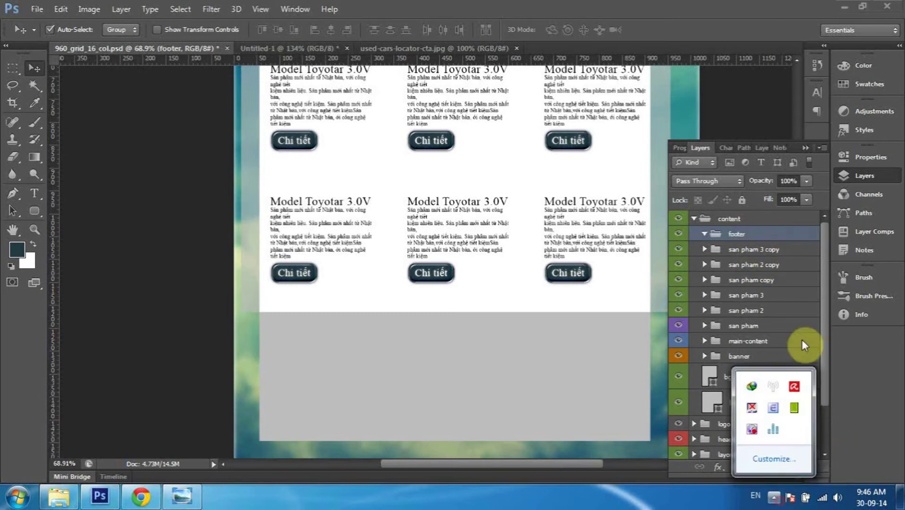
# Resume the screen recording and minimize the recorder window.
pyautogui.click(752, 429)
pyautogui.click(435, 155)
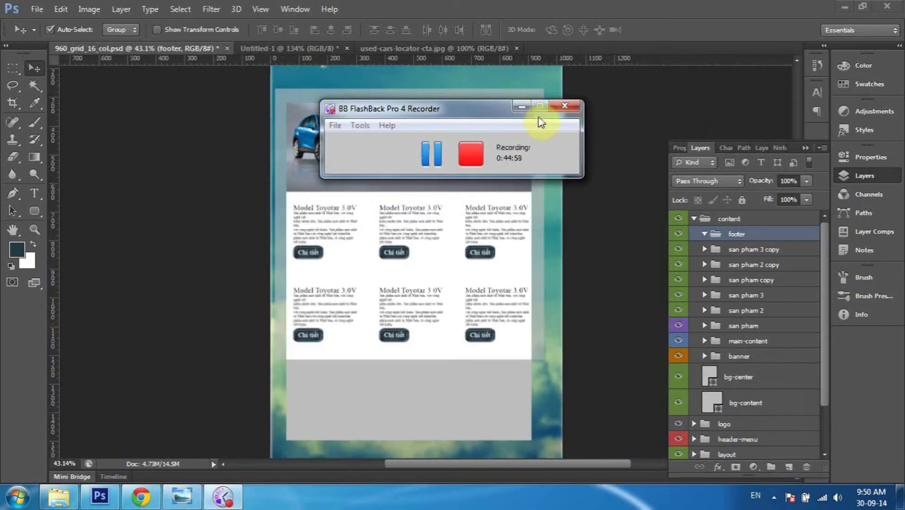
pyautogui.click(523, 109)
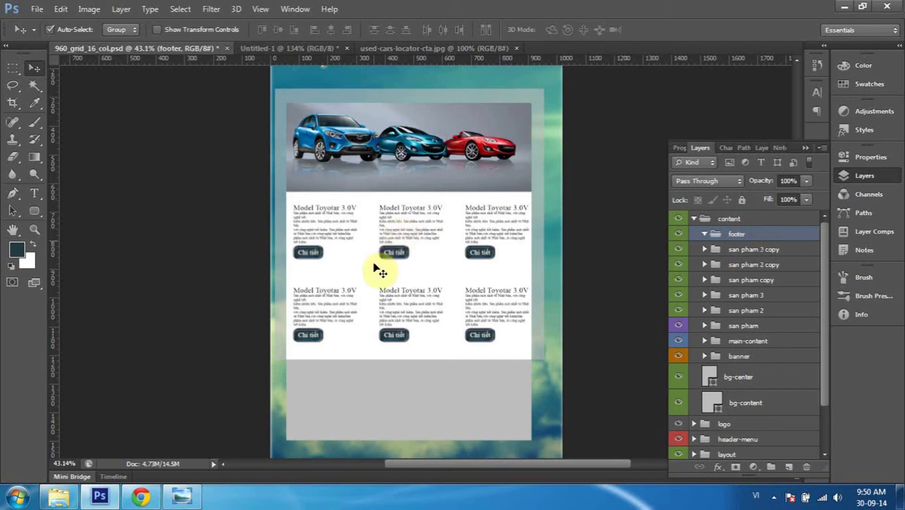
# Zoom around the canvas, then bring the car.jpg reference forward in Windows Photo Viewer.
pyautogui.scroll(-2, 428, 364)
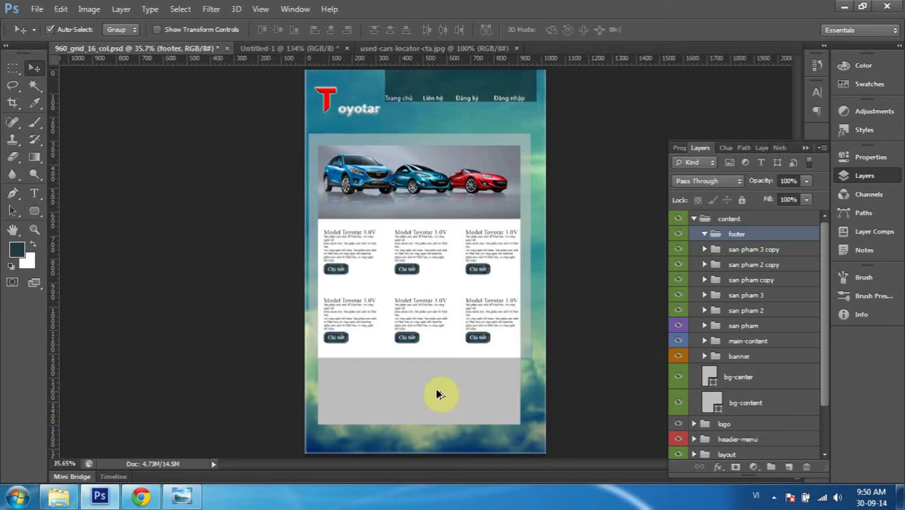
pyautogui.scroll(1, 437, 389)
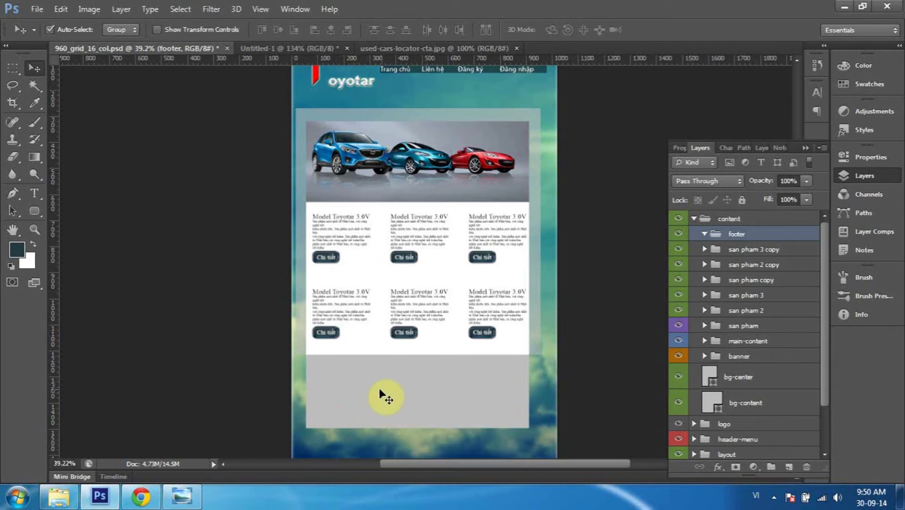
pyautogui.scroll(-1, 378, 381)
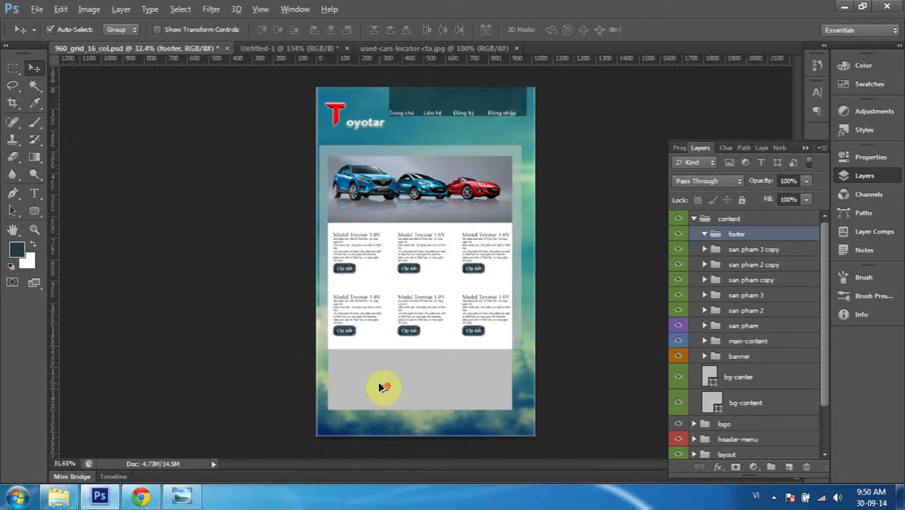
pyautogui.scroll(1, 378, 382)
pyautogui.scroll(1, 401, 377)
pyautogui.scroll(1, 401, 378)
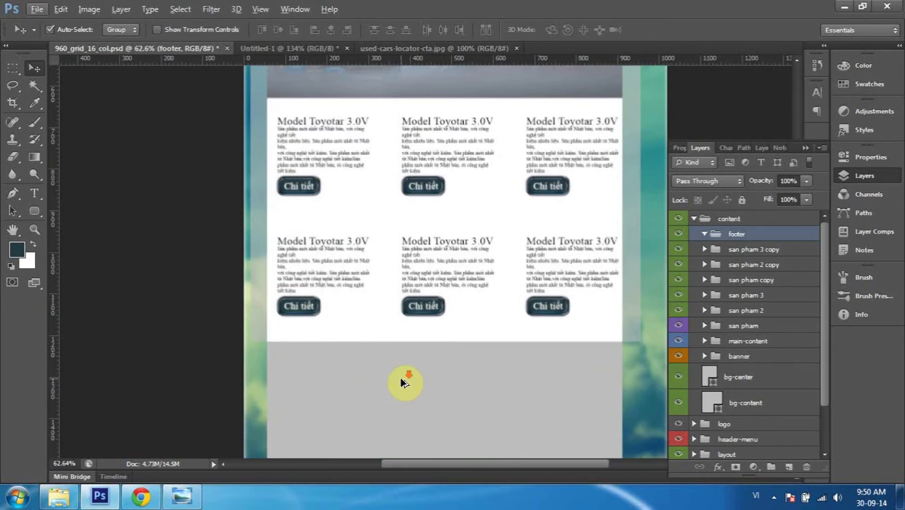
pyautogui.scroll(-1, 401, 377)
pyautogui.scroll(-1, 401, 377)
pyautogui.scroll(-1, 402, 378)
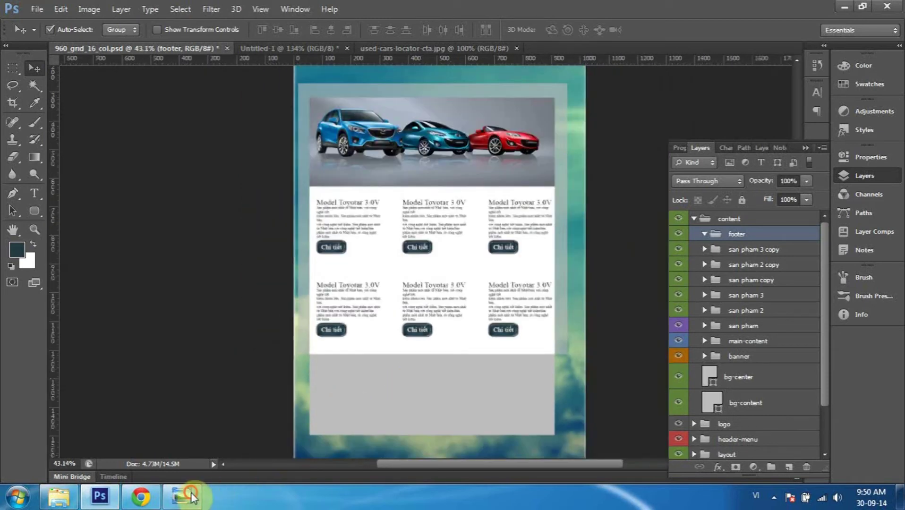
pyautogui.click(182, 496)
pyautogui.scroll(-2, 460, 329)
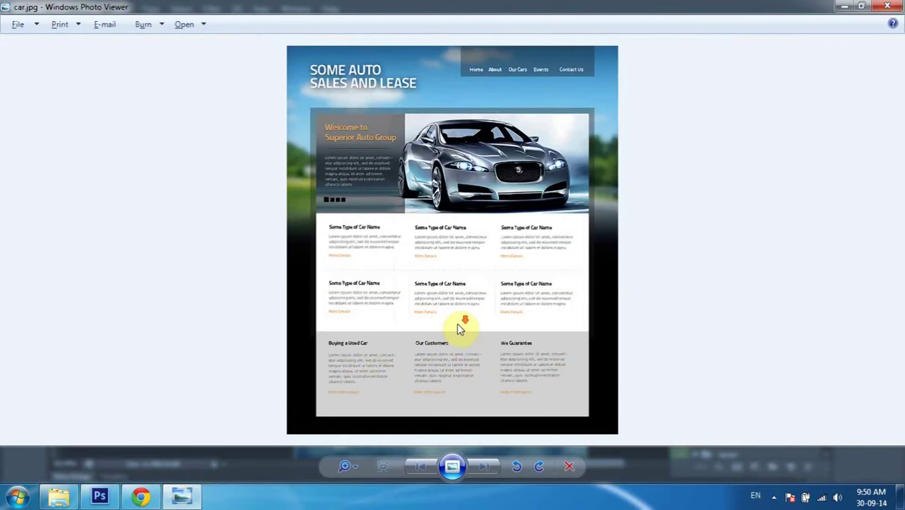
# Minimize the car.jpg reference viewer to return to the Photoshop mockup.
pyautogui.rightClick(495, 343)
pyautogui.click(495, 344)
pyautogui.click(177, 496)
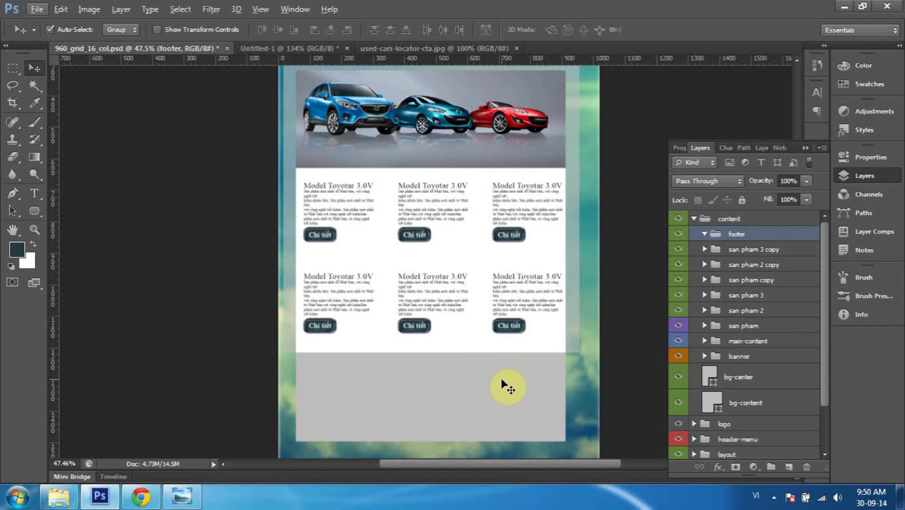
# Select the Rectangle Tool from the shape tools flyout.
pyautogui.click(452, 384)
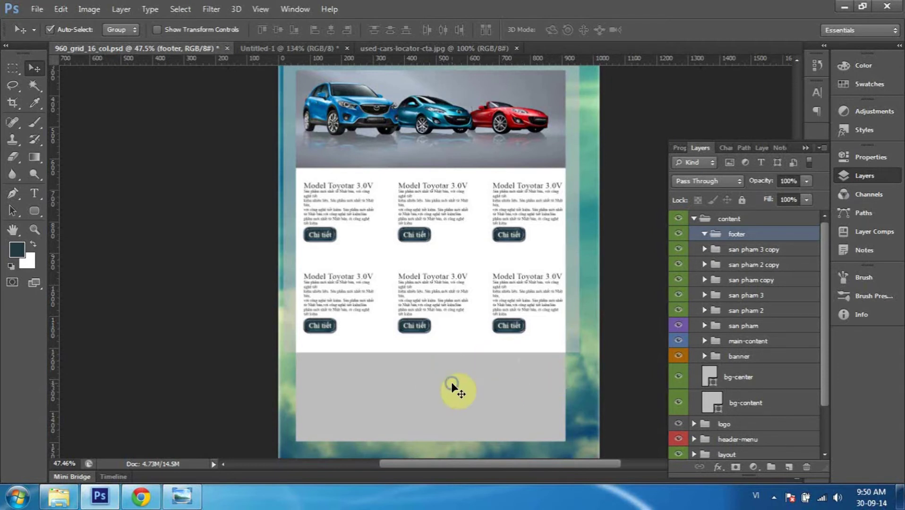
pyautogui.click(404, 387)
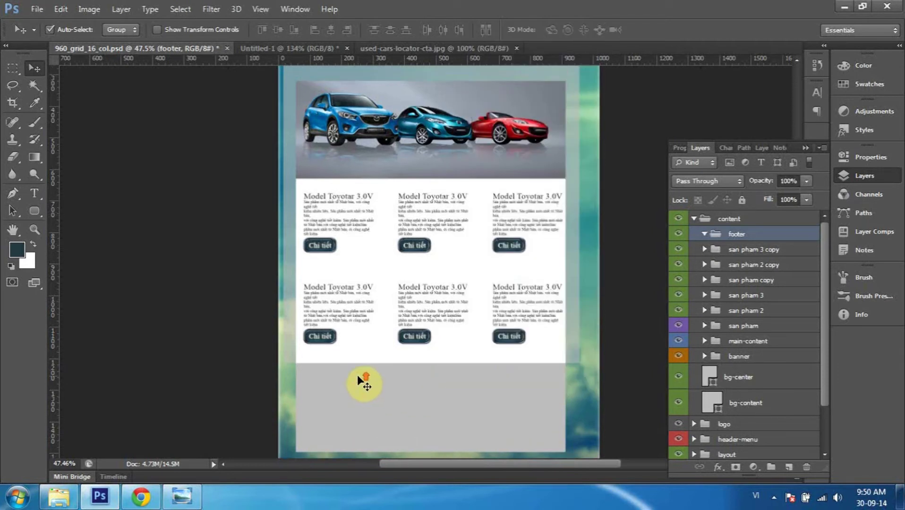
pyautogui.scroll(3, 358, 375)
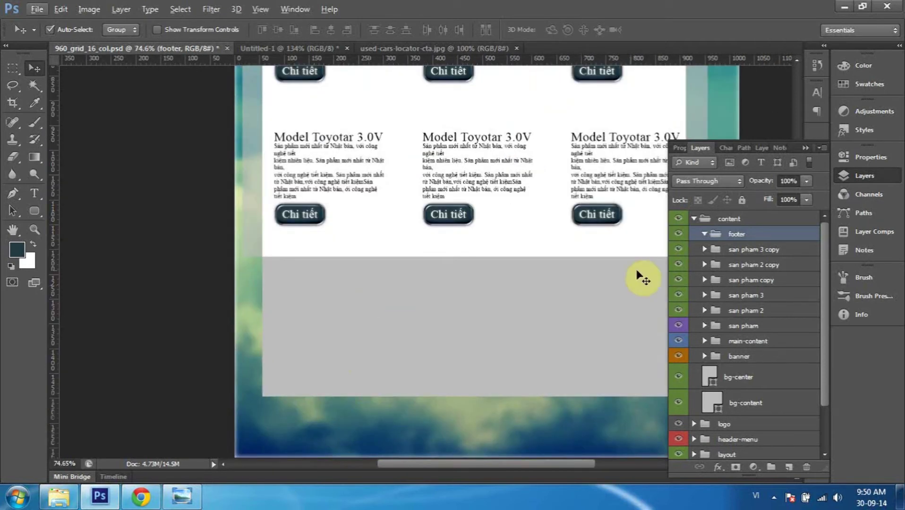
pyautogui.click(40, 213)
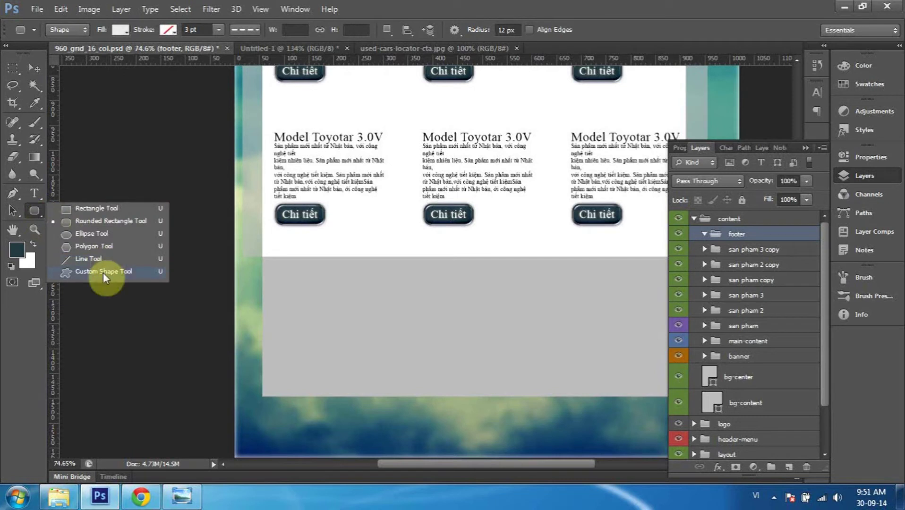
pyautogui.click(97, 208)
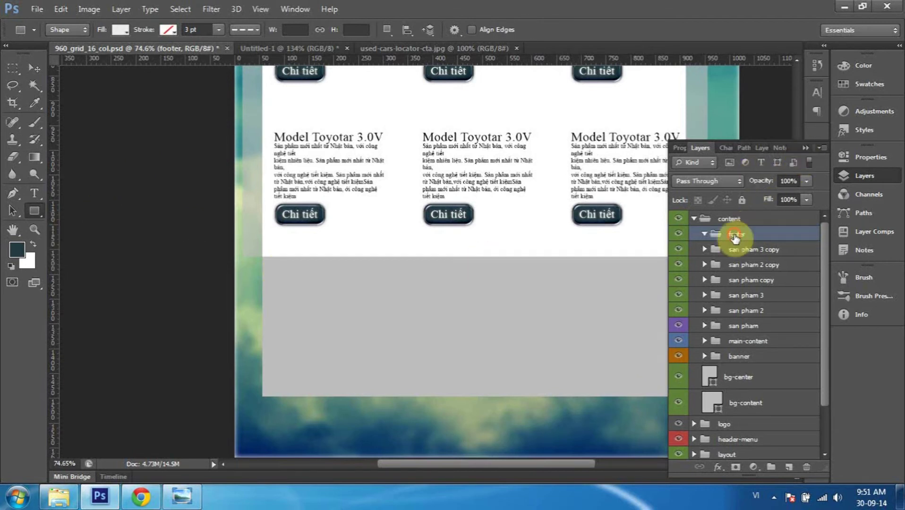
# Draw a trial 1005 × 335 px light-grey rectangle across the footer, then undo it.
pyautogui.moveTo(263, 257); pyautogui.dragTo(392, 345)
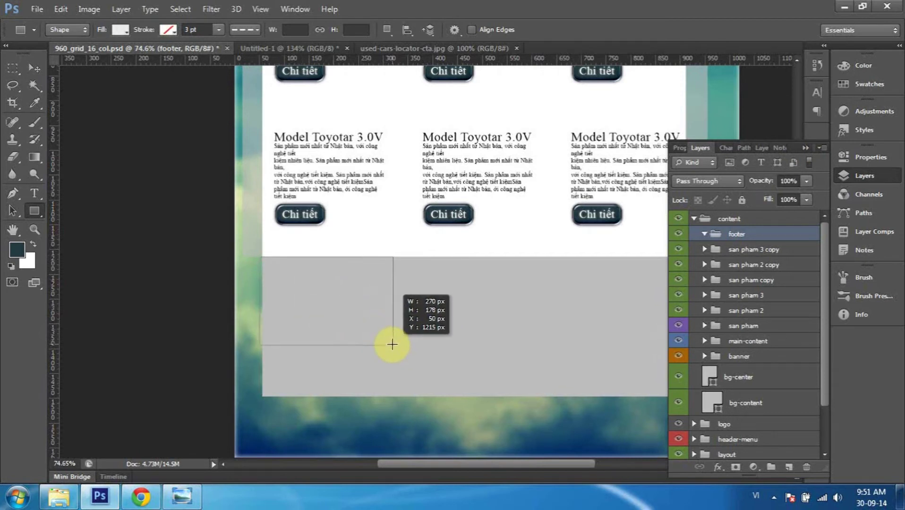
pyautogui.moveTo(392, 345); pyautogui.dragTo(377, 336)
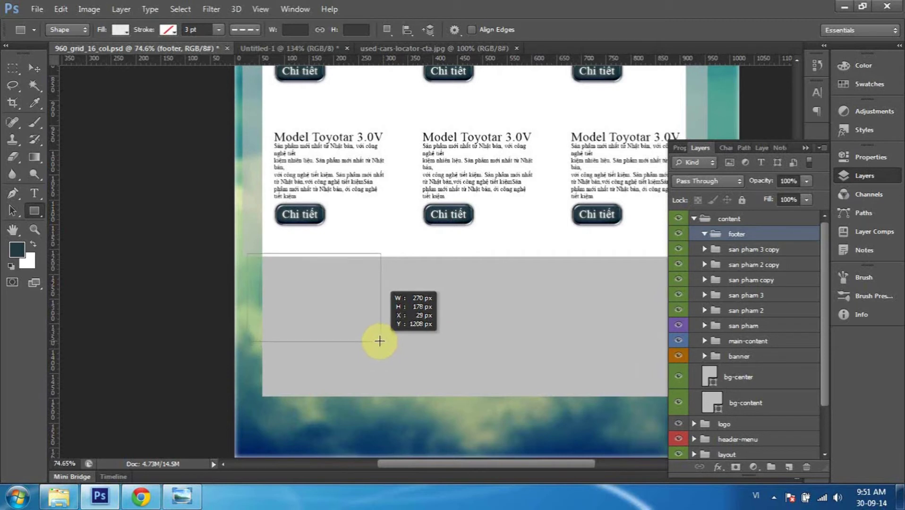
pyautogui.moveTo(377, 336)
pyautogui.mouseDown()
pyautogui.moveTo(543, 404)
pyautogui.moveTo(775, 415)
pyautogui.mouseUp()
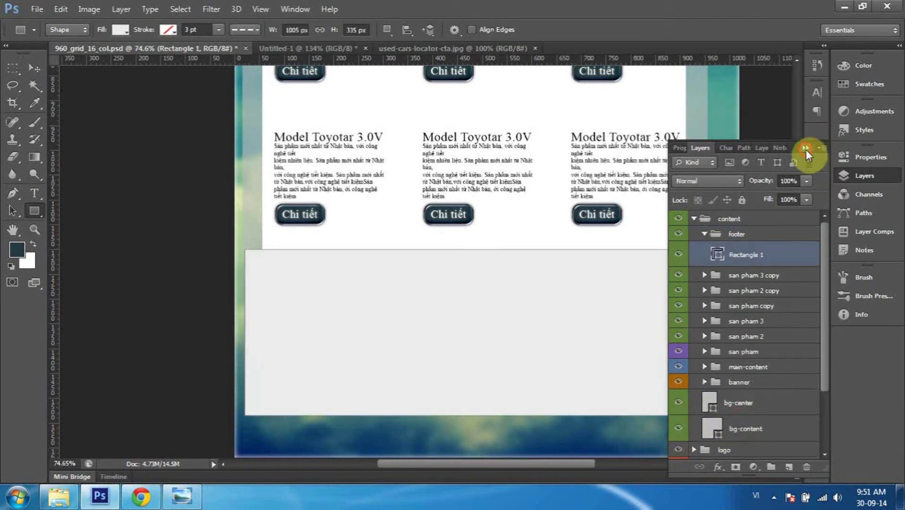
pyautogui.click(806, 149)
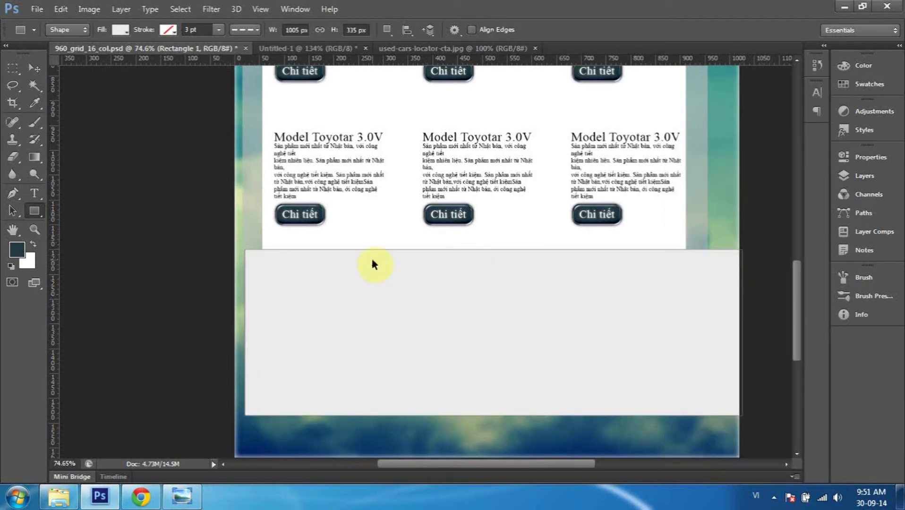
pyautogui.hotkey('ctrl', 'z')
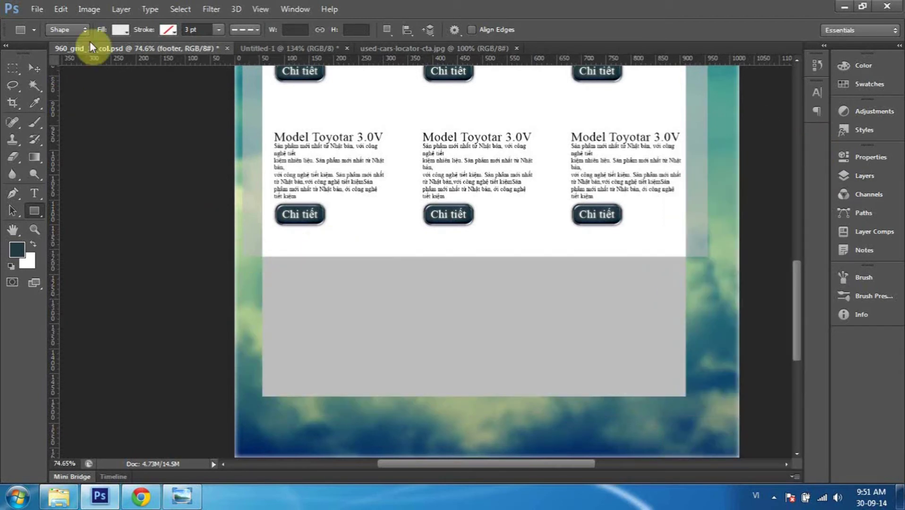
# Draw a dark teal 906 × 323 px Rectangle 1 over the footer area.
pyautogui.click(121, 30)
pyautogui.click(64, 92)
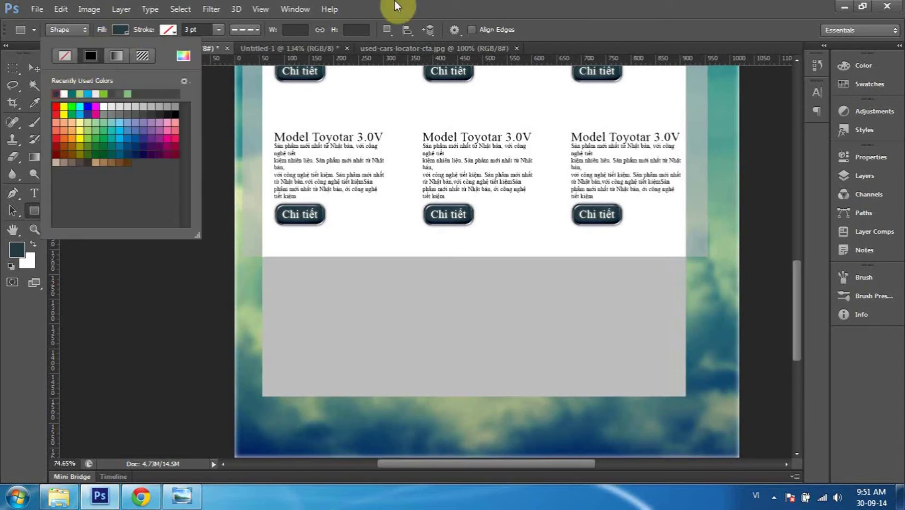
pyautogui.click(411, 4)
pyautogui.moveTo(249, 246); pyautogui.dragTo(611, 387)
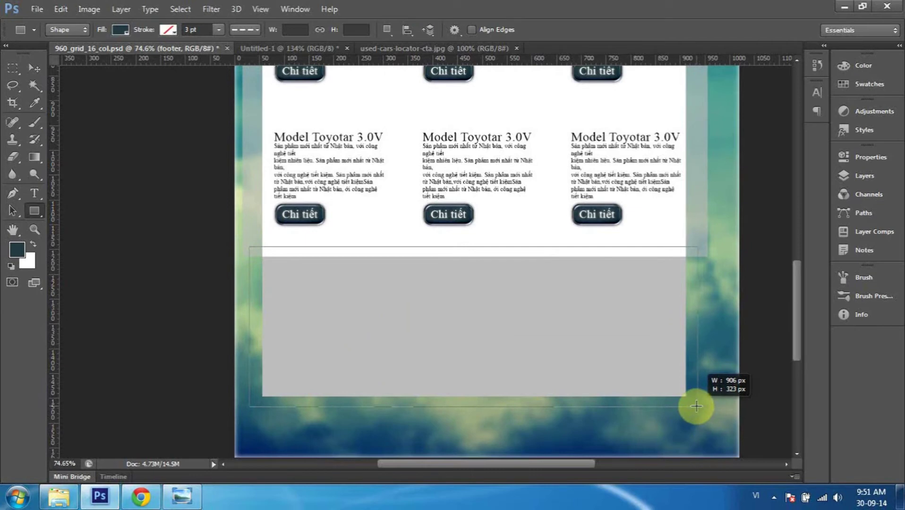
pyautogui.moveTo(610, 387); pyautogui.dragTo(695, 407)
pyautogui.scroll(1, 493, 288)
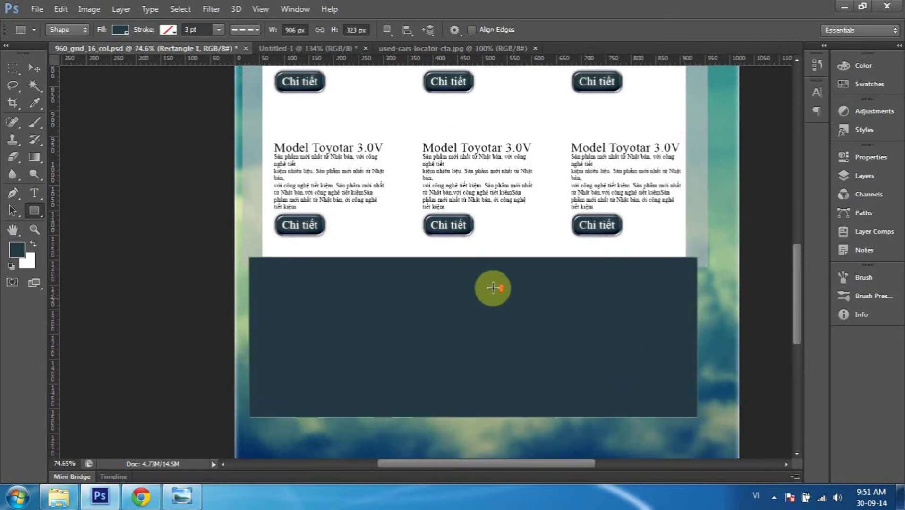
pyautogui.scroll(2, 494, 288)
pyautogui.scroll(2, 494, 288)
pyautogui.scroll(2, 494, 288)
pyautogui.scroll(1, 494, 288)
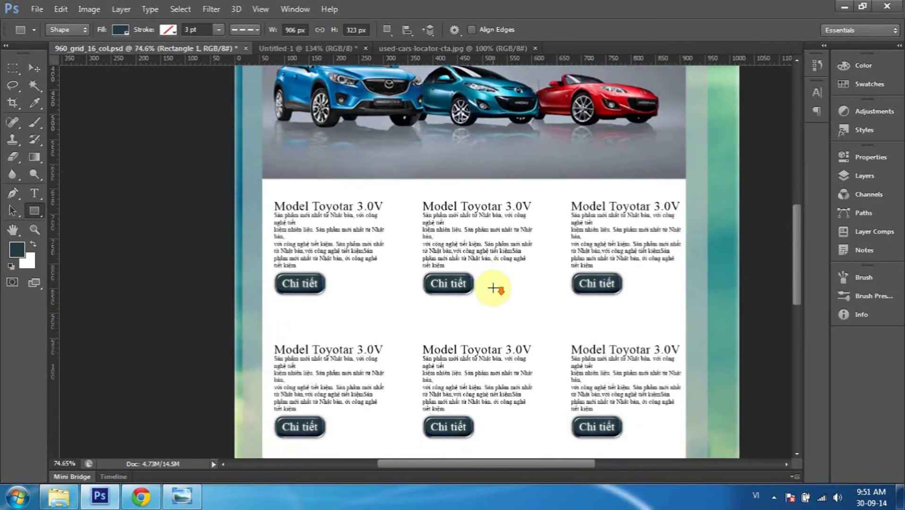
pyautogui.scroll(-2, 493, 289)
pyautogui.keyDown('alt'); pyautogui.scroll(-3, 493, 287); pyautogui.keyUp('alt')
pyautogui.scroll(-1, 496, 302)
pyautogui.scroll(-2, 495, 289)
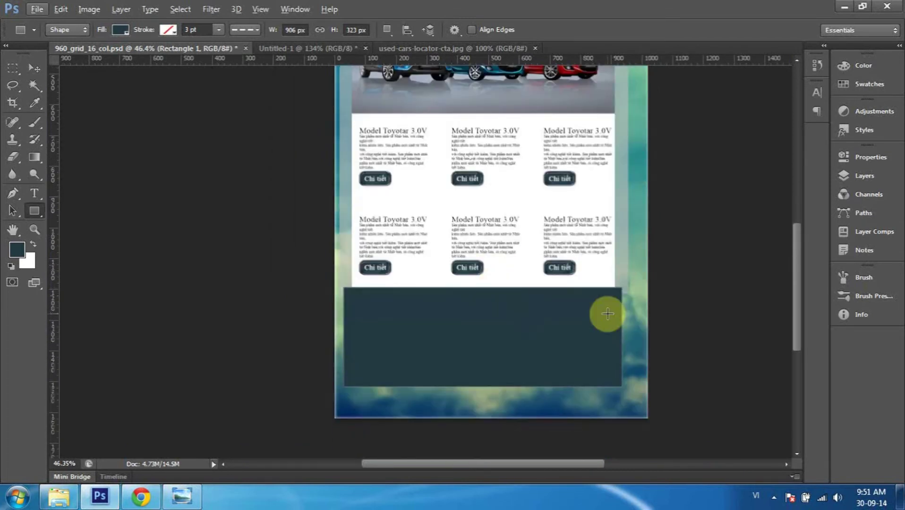
# Compare Rectangle 1 and bg-center visibility, then add a layer mask to Rectangle 1.
pyautogui.press('F7')
pyautogui.click(674, 256)
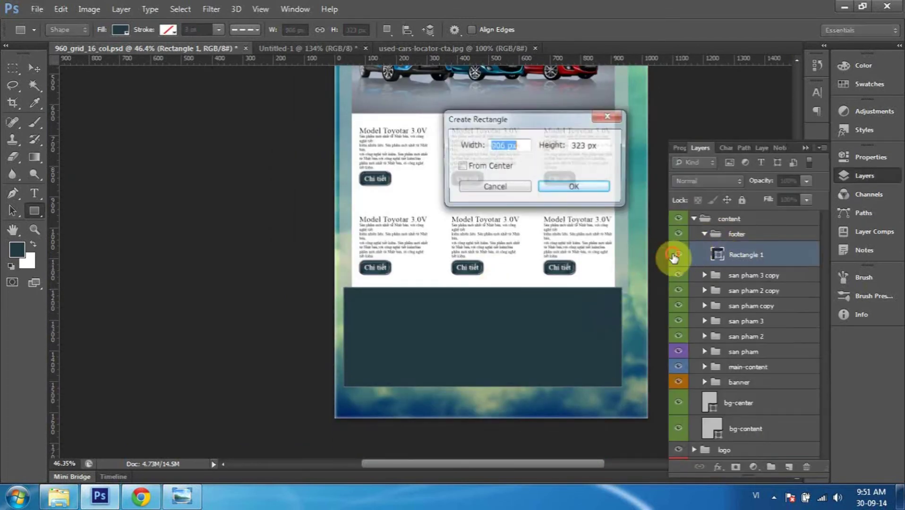
pyautogui.click(501, 188)
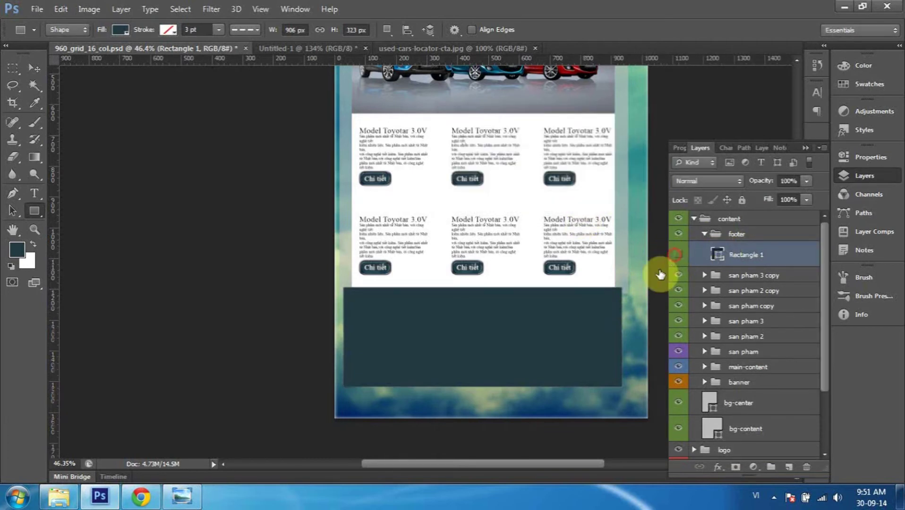
pyautogui.click(678, 255)
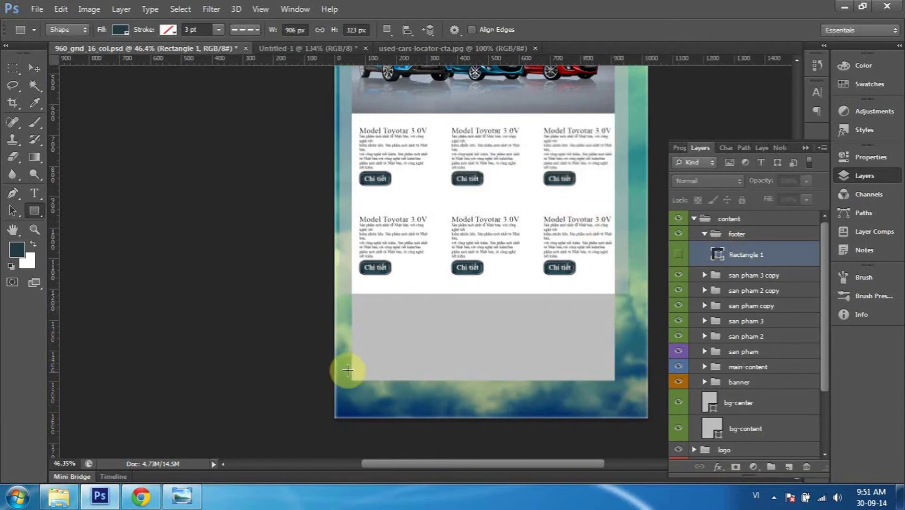
pyautogui.click(673, 255)
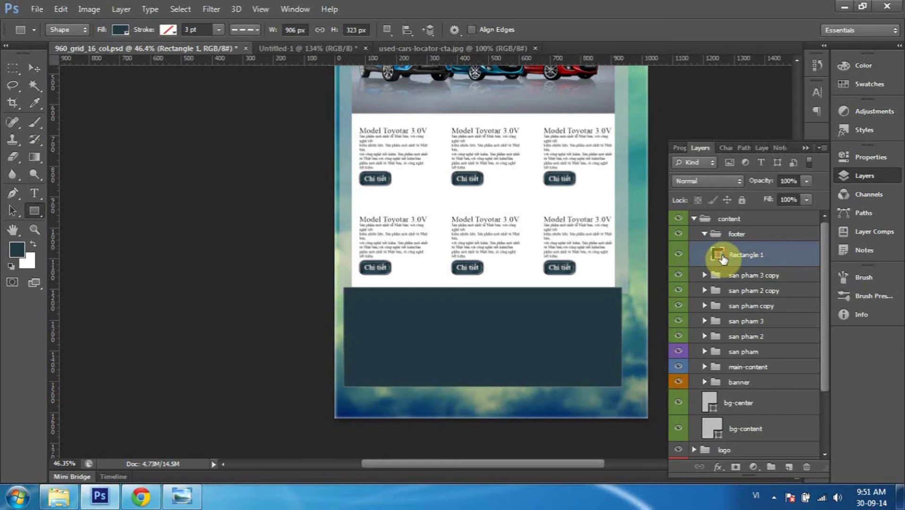
pyautogui.click(680, 255)
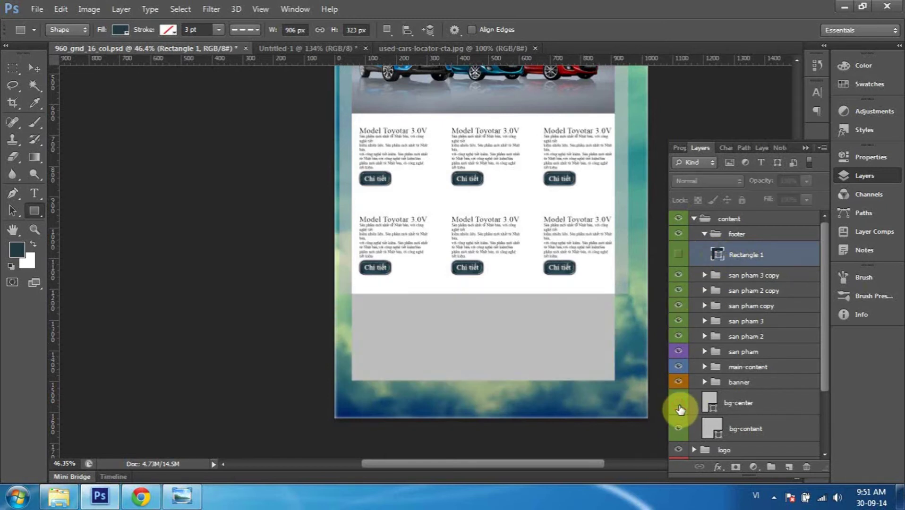
pyautogui.click(680, 410)
pyautogui.click(711, 406)
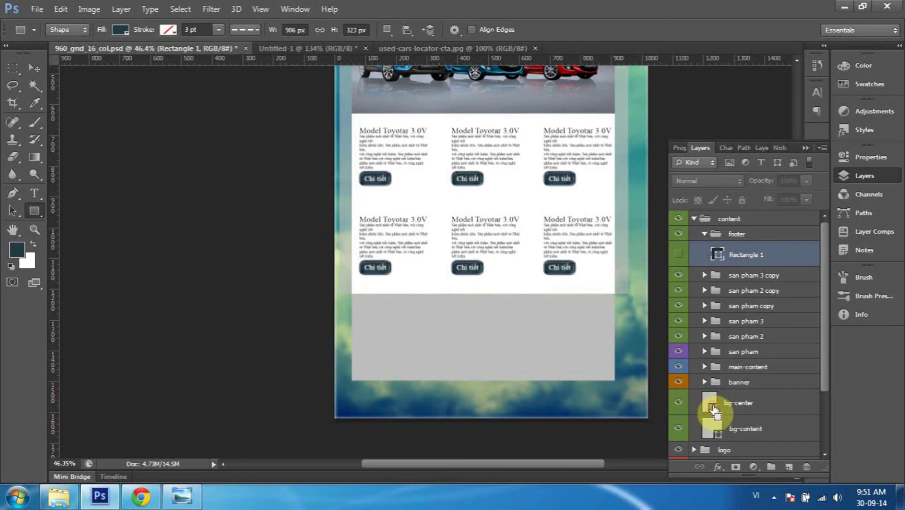
pyautogui.click(678, 254)
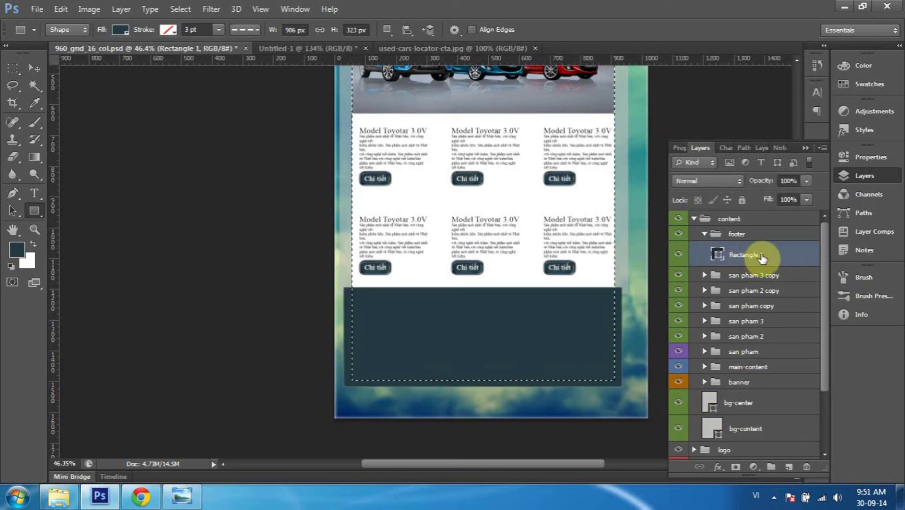
pyautogui.click(736, 468)
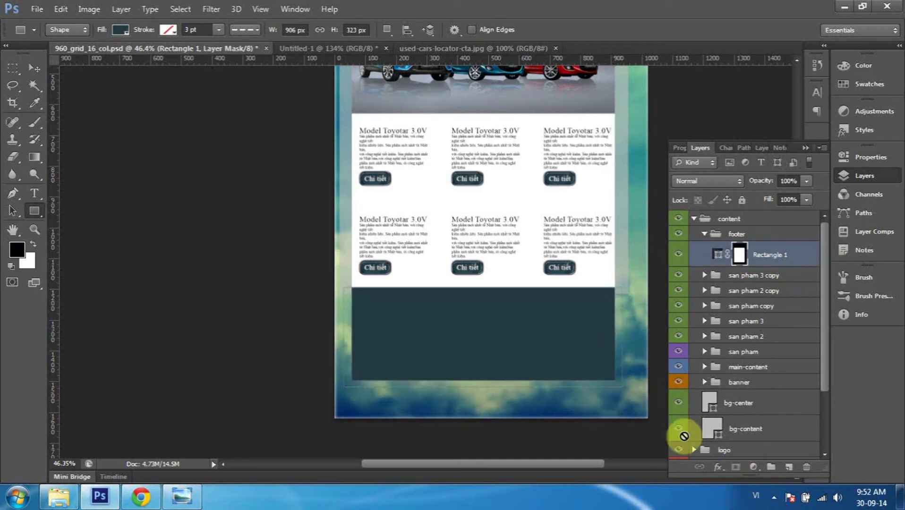
pyautogui.click(34, 67)
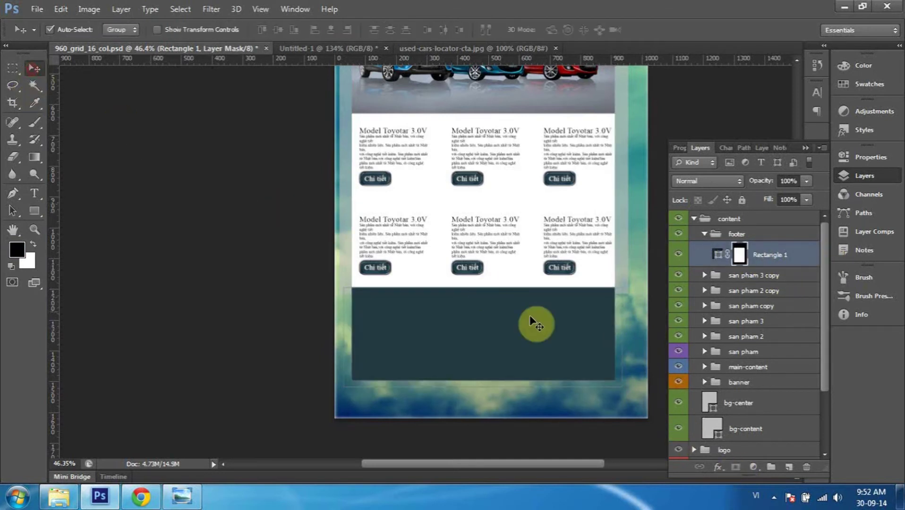
pyautogui.click(629, 280)
pyautogui.scroll(1, 633, 283)
pyautogui.scroll(2, 633, 284)
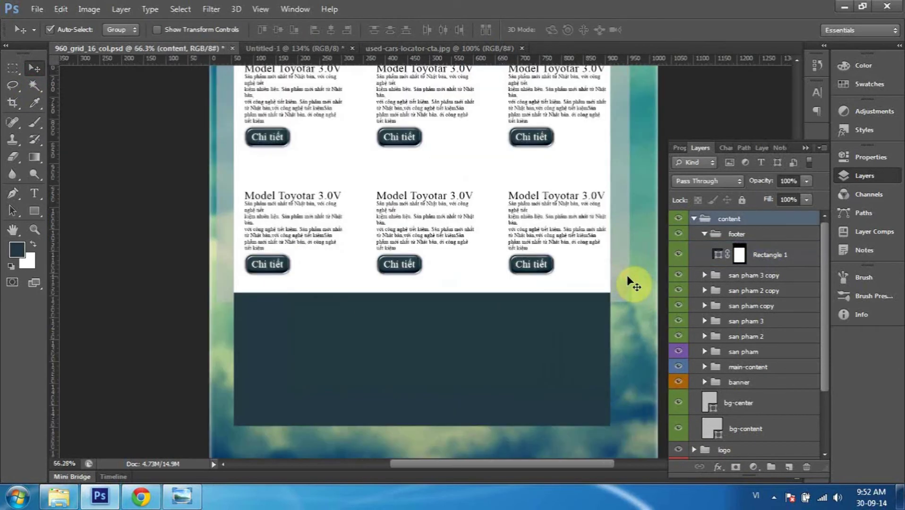
pyautogui.scroll(2, 502, 339)
pyautogui.scroll(3, 505, 339)
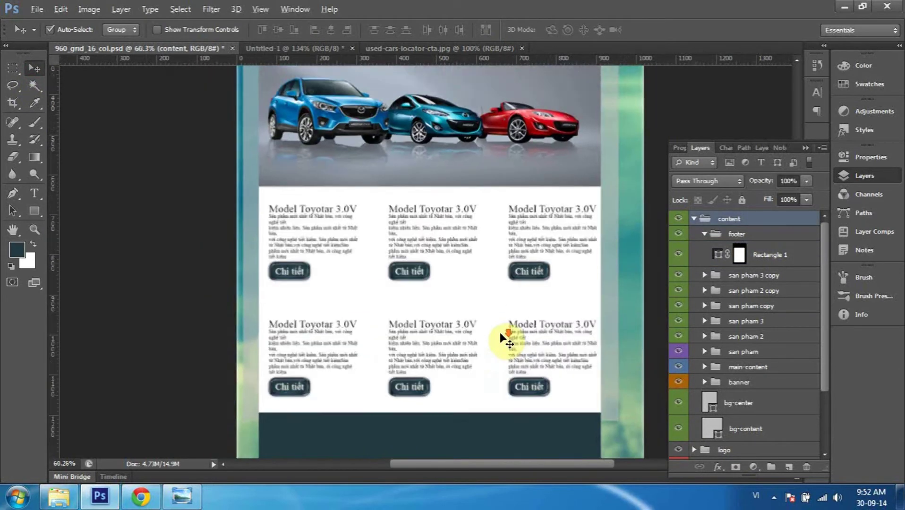
pyautogui.scroll(-2, 505, 339)
pyautogui.scroll(-2, 447, 405)
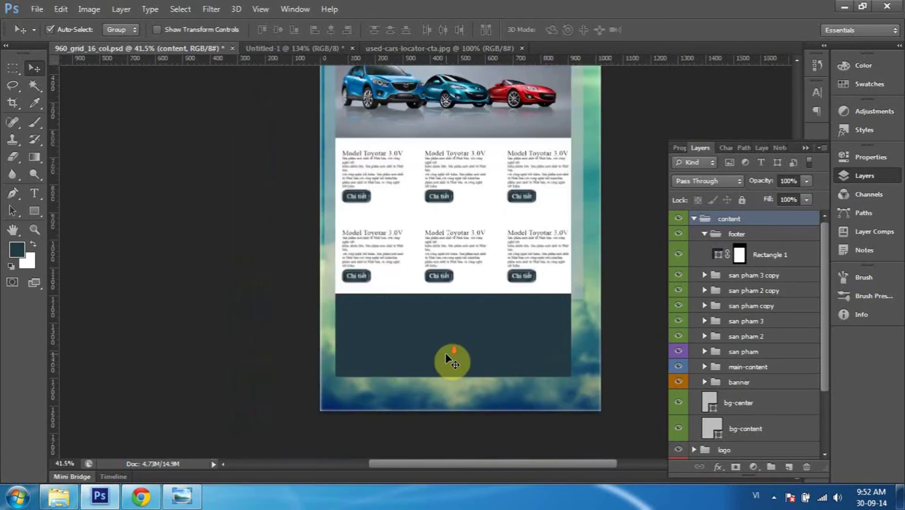
pyautogui.scroll(-1, 446, 354)
pyautogui.scroll(2, 447, 355)
pyautogui.scroll(-2, 452, 363)
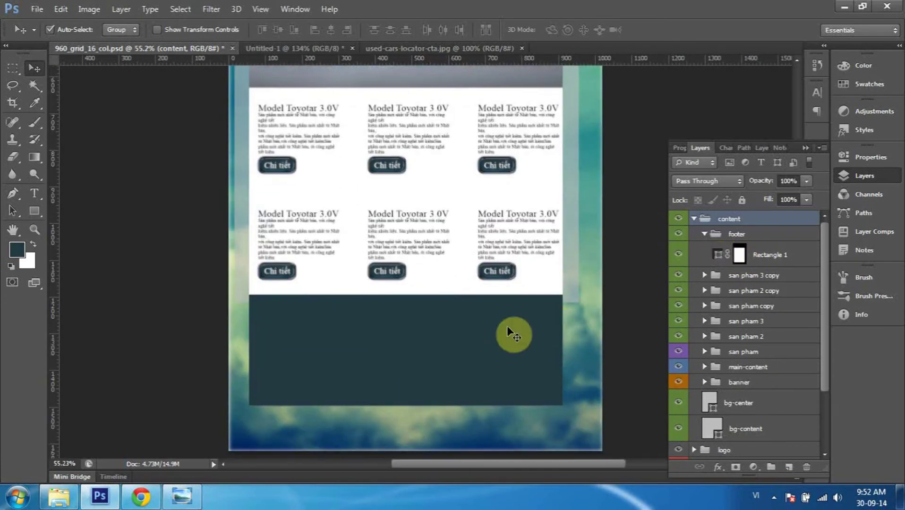
pyautogui.scroll(2, 362, 383)
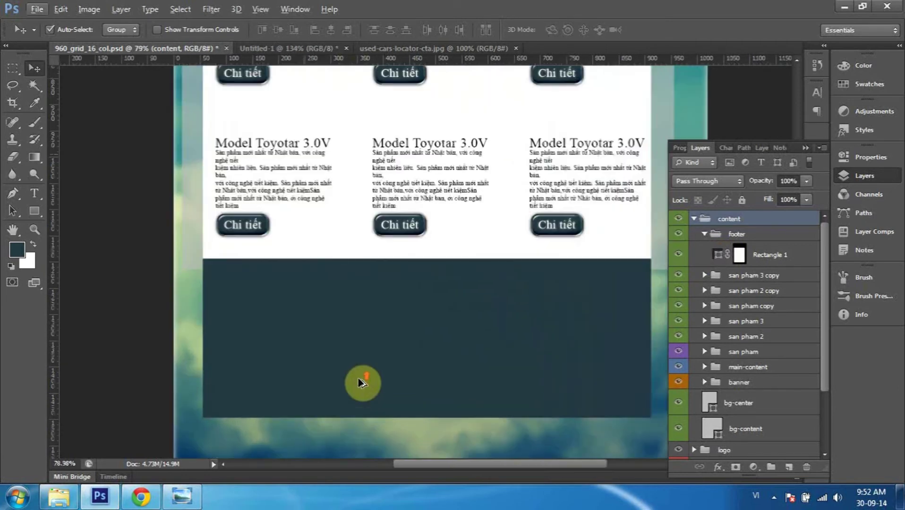
pyautogui.doubleClick(815, 254)
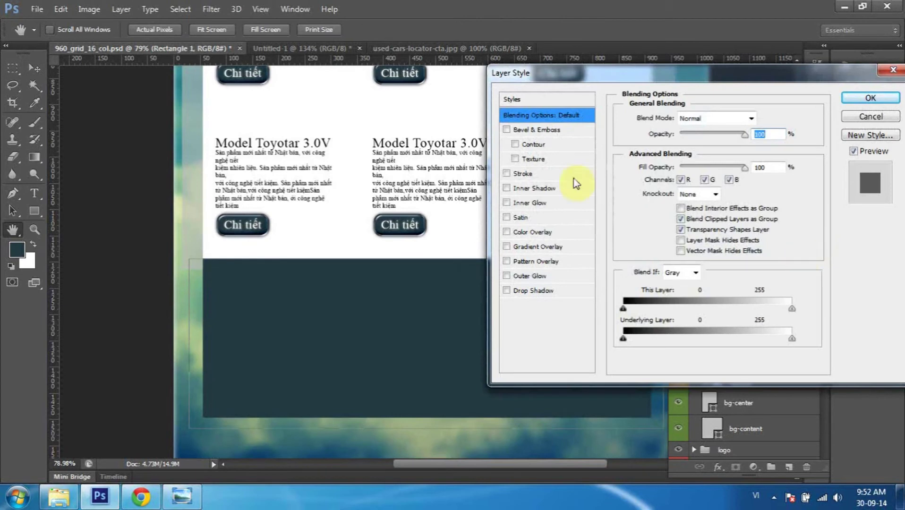
pyautogui.click(537, 261)
pyautogui.click(690, 165)
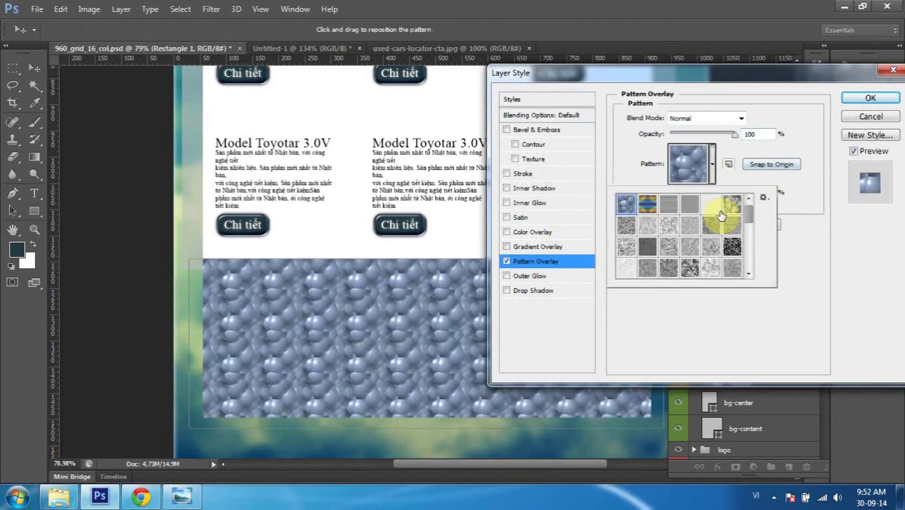
pyautogui.click(667, 203)
pyautogui.click(651, 220)
pyautogui.click(716, 265)
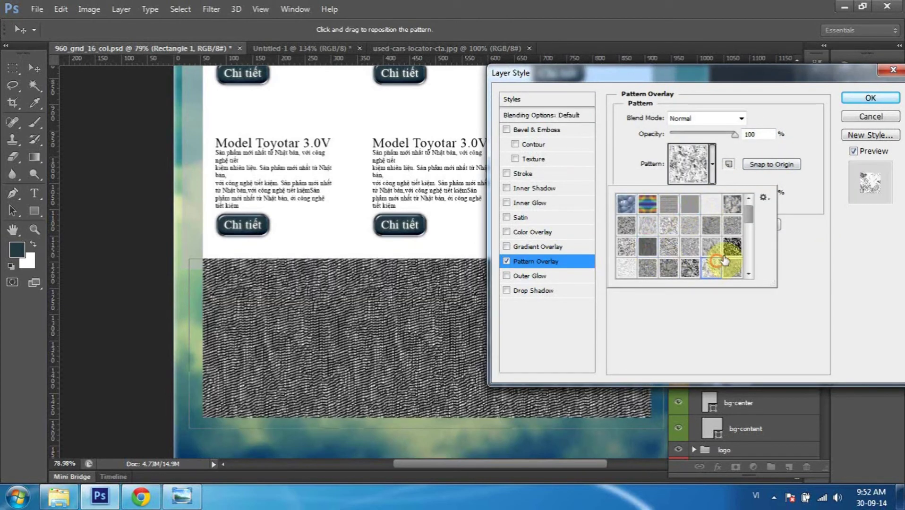
pyautogui.scroll(-2, 735, 249)
pyautogui.scroll(-3, 736, 253)
pyautogui.click(689, 247)
pyautogui.click(671, 227)
pyautogui.click(710, 230)
pyautogui.click(668, 226)
pyautogui.click(692, 203)
pyautogui.click(668, 226)
pyautogui.click(691, 226)
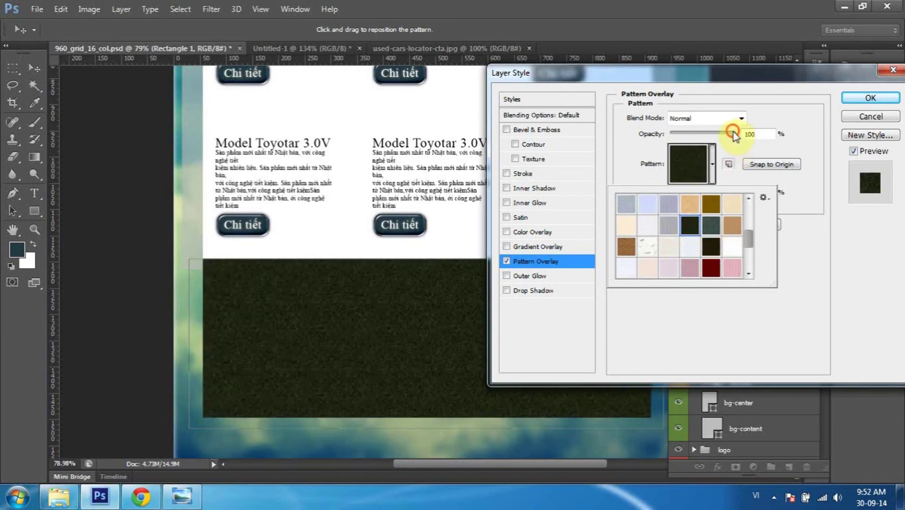
pyautogui.moveTo(735, 135); pyautogui.dragTo(712, 138)
pyautogui.click(705, 135)
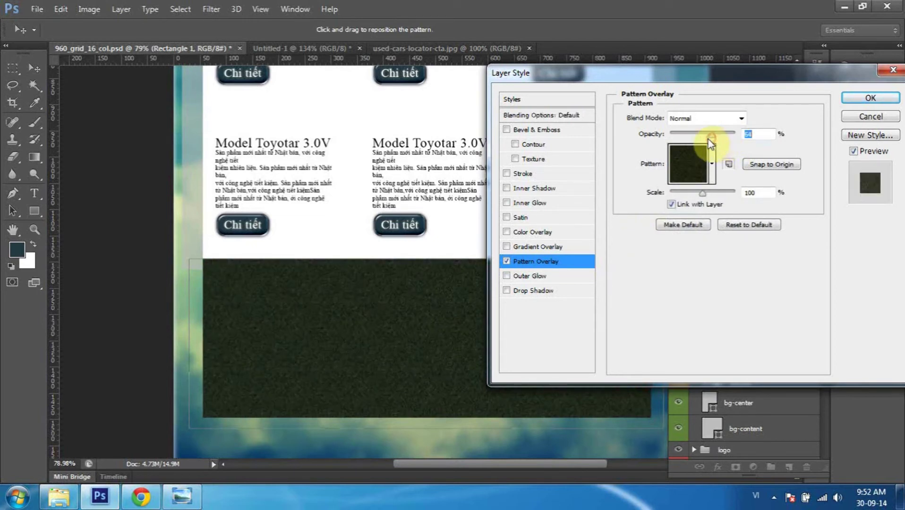
pyautogui.click(737, 118)
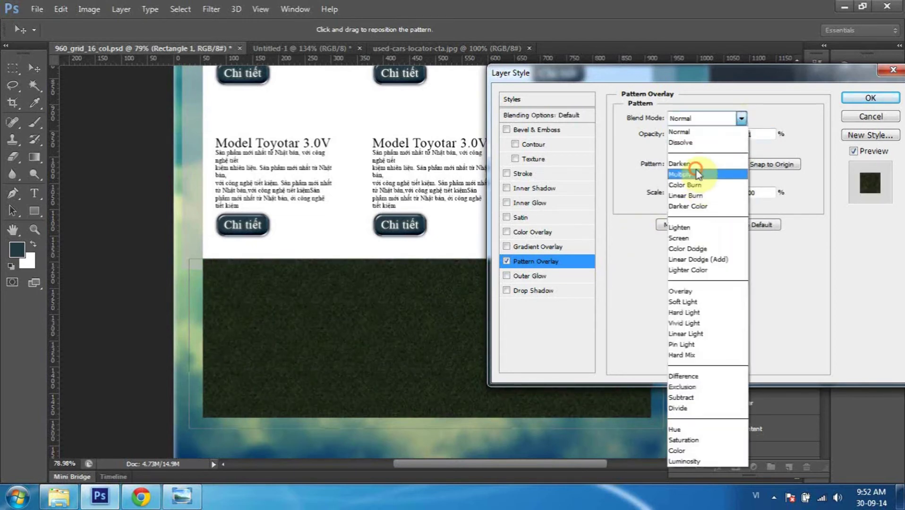
pyautogui.click(680, 174)
pyautogui.click(722, 119)
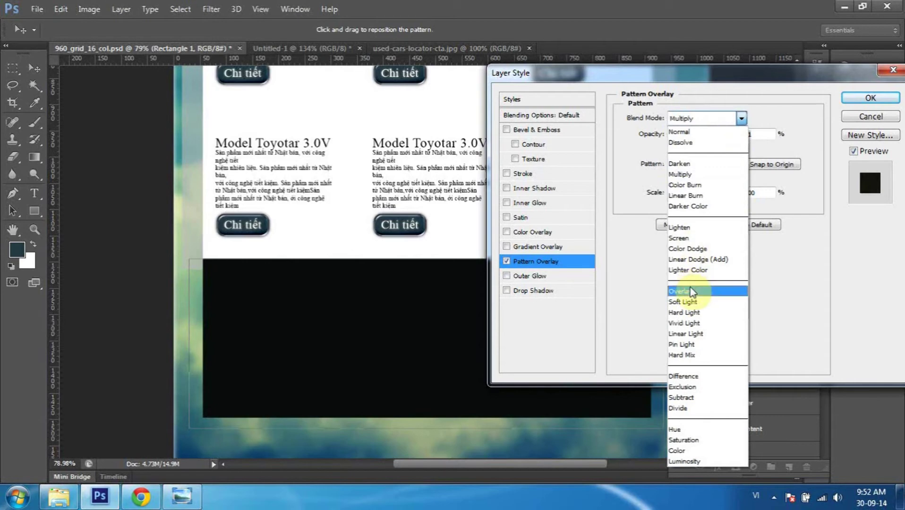
pyautogui.click(694, 291)
pyautogui.click(716, 124)
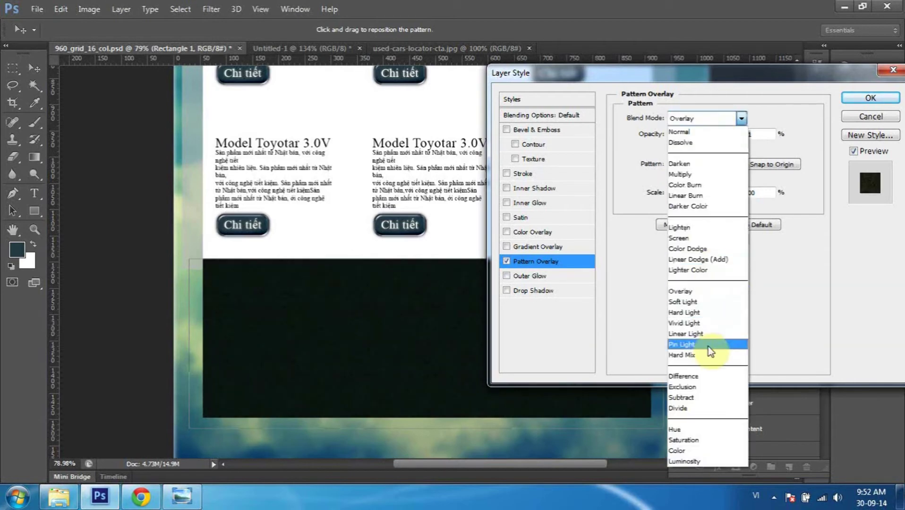
pyautogui.click(710, 377)
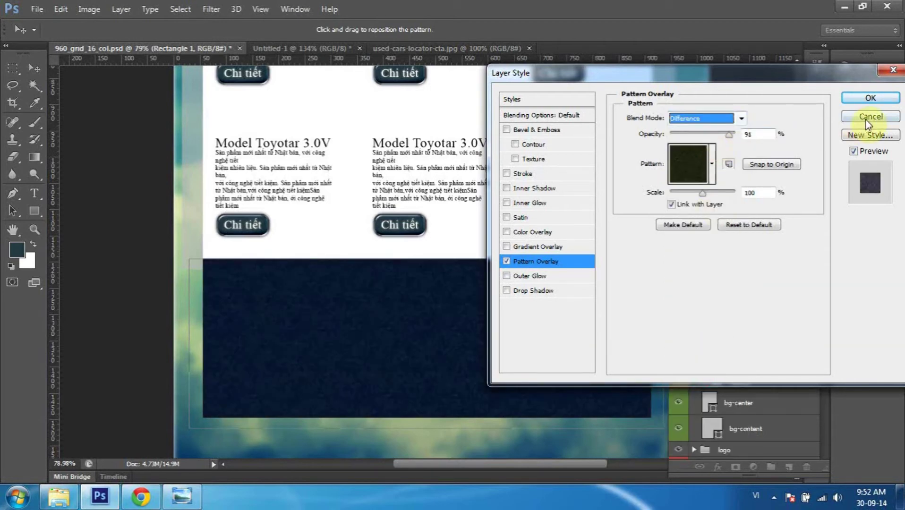
pyautogui.click(866, 122)
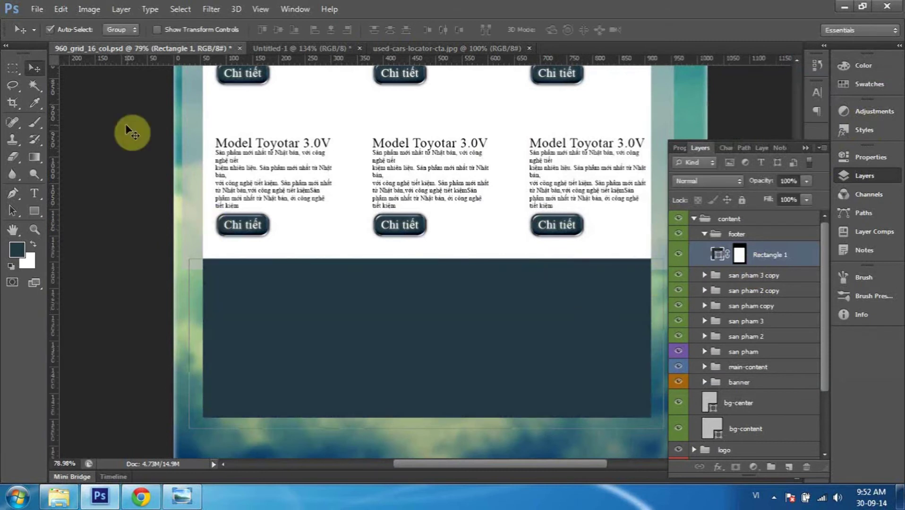
# Create a Web-preset document of 24 × 24 pixels at 72 pixels/inch.
pyautogui.click(349, 279)
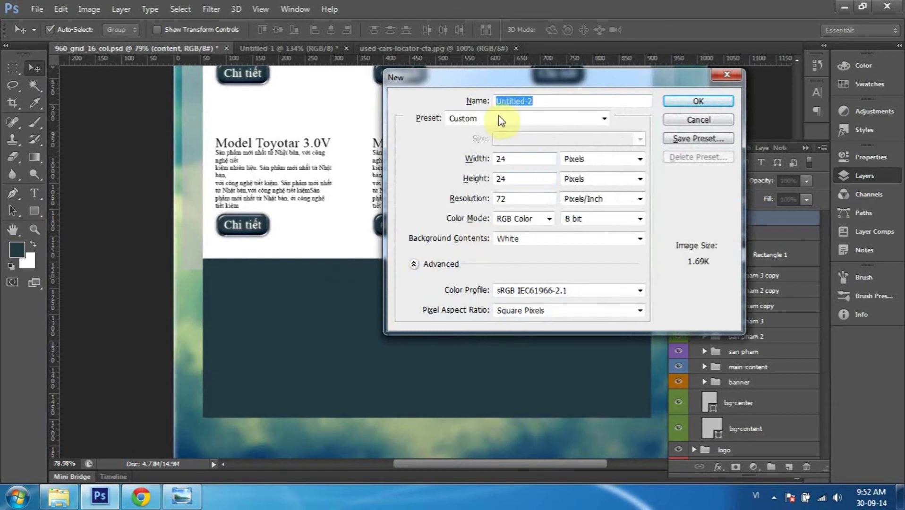
pyautogui.click(501, 120)
pyautogui.click(513, 208)
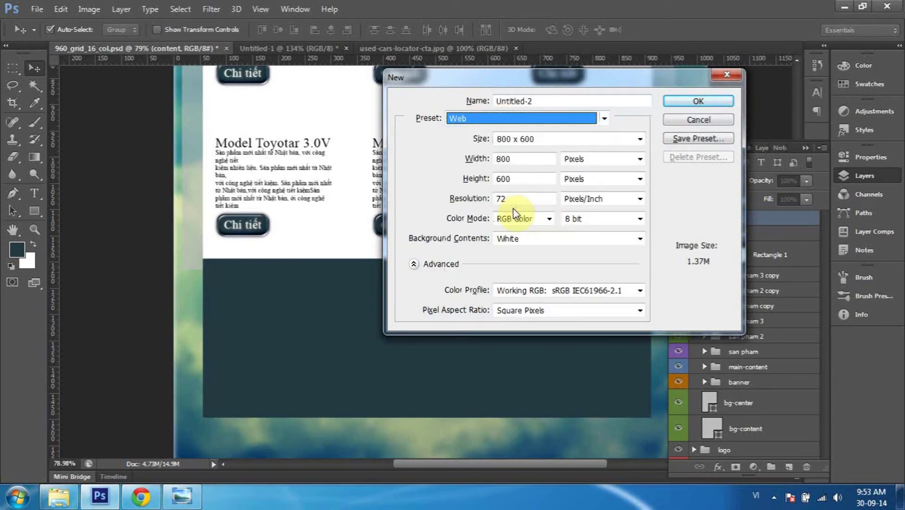
pyautogui.doubleClick(529, 201)
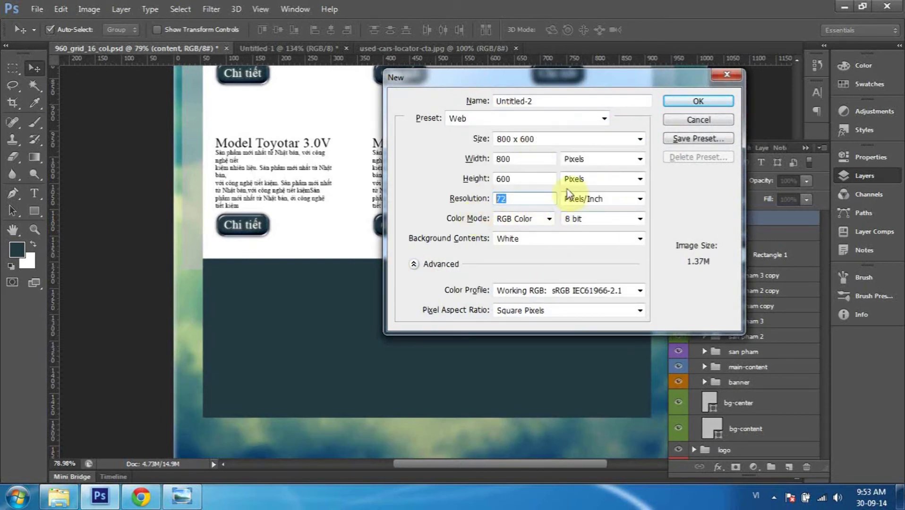
pyautogui.click(546, 180)
pyautogui.doubleClick(540, 158)
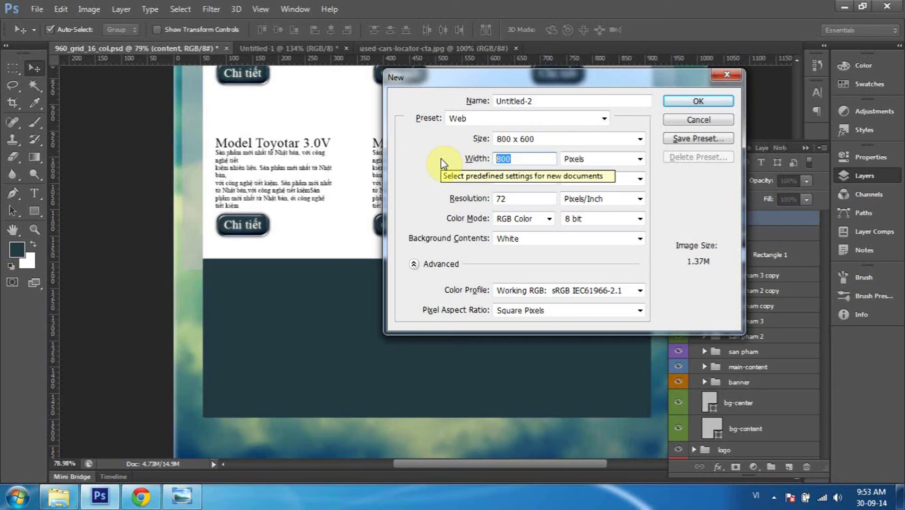
pyautogui.write('24')
pyautogui.doubleClick(532, 182)
pyautogui.write('24')
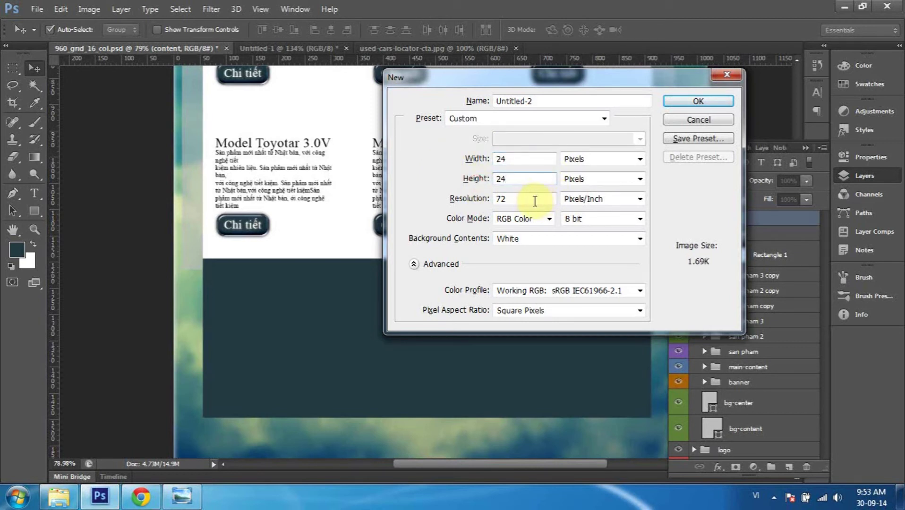
pyautogui.click(686, 99)
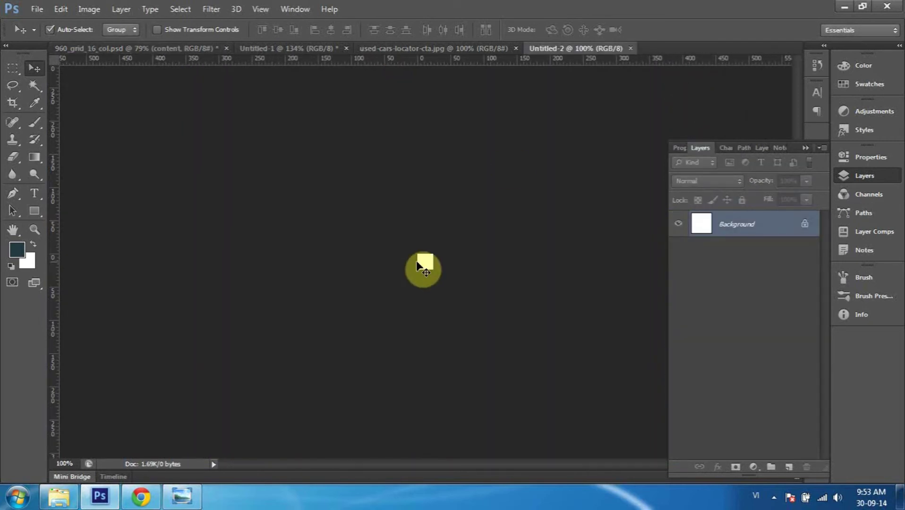
# Set the foreground colour to dark slate 30424a and fill the Background layer with it.
pyautogui.scroll(1, 418, 265)
pyautogui.scroll(1, 417, 266)
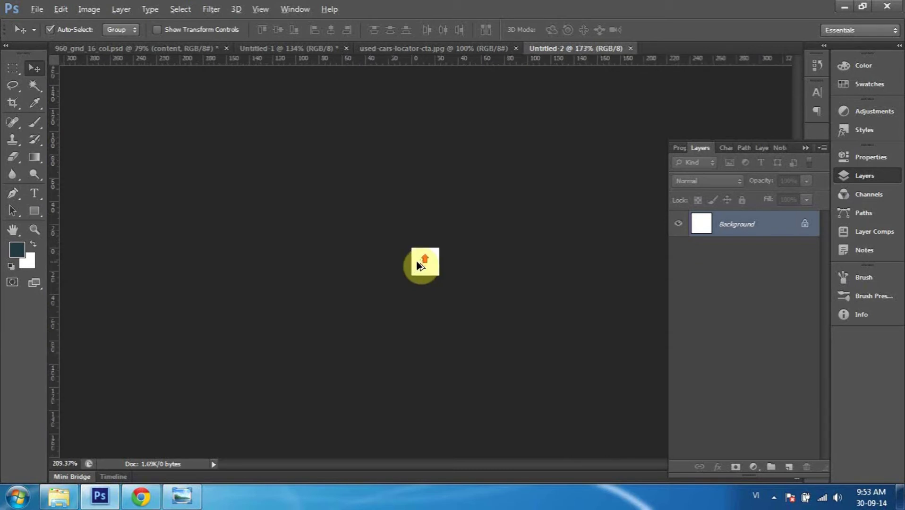
pyautogui.scroll(2, 419, 264)
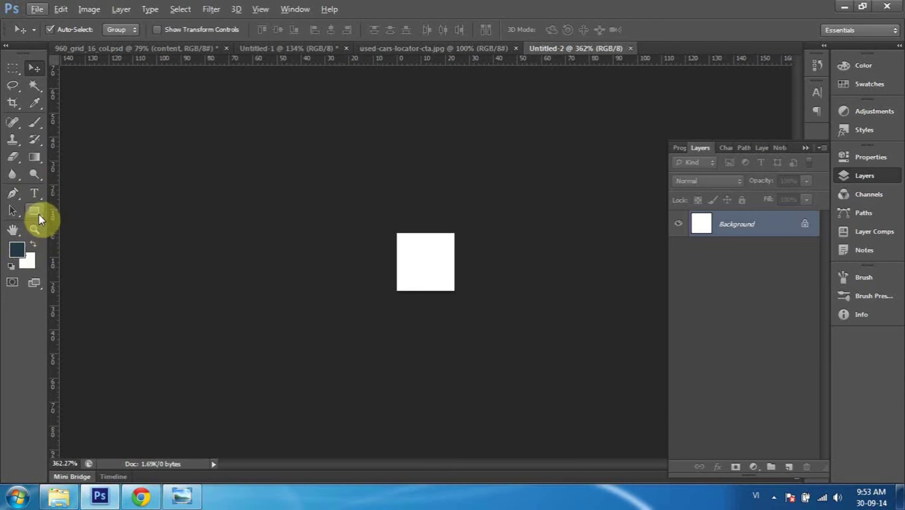
pyautogui.click(24, 258)
pyautogui.click(607, 211)
pyautogui.click(854, 84)
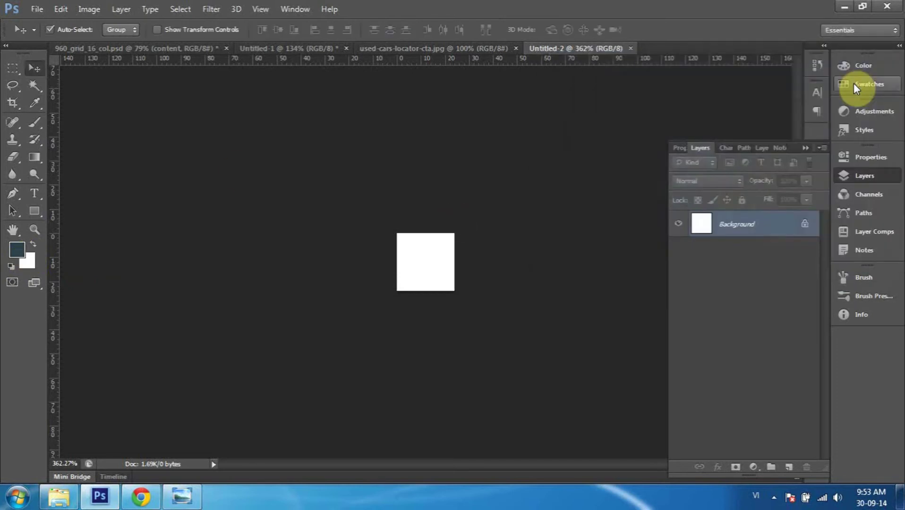
pyautogui.hotkey('alt', 'BackSpace')
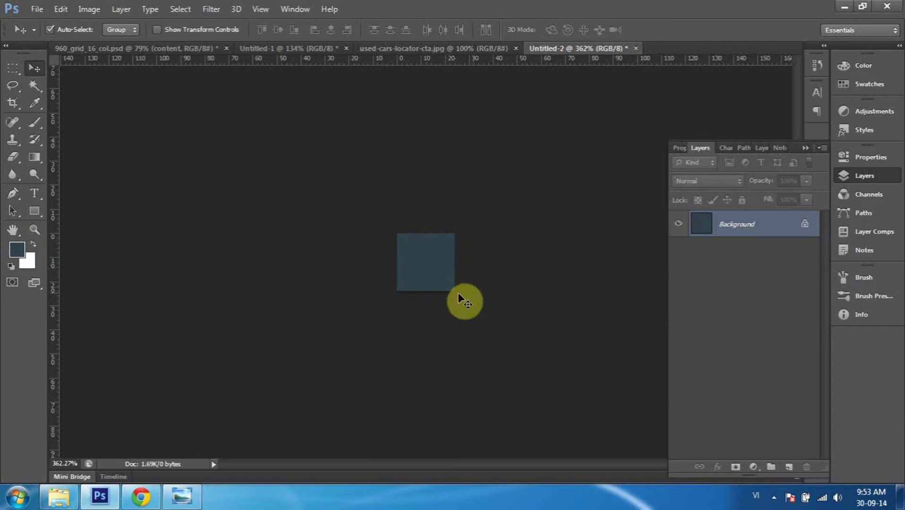
# Choose the Custom Shape Tool with the diagonal-lines preset shape.
pyautogui.click(42, 212)
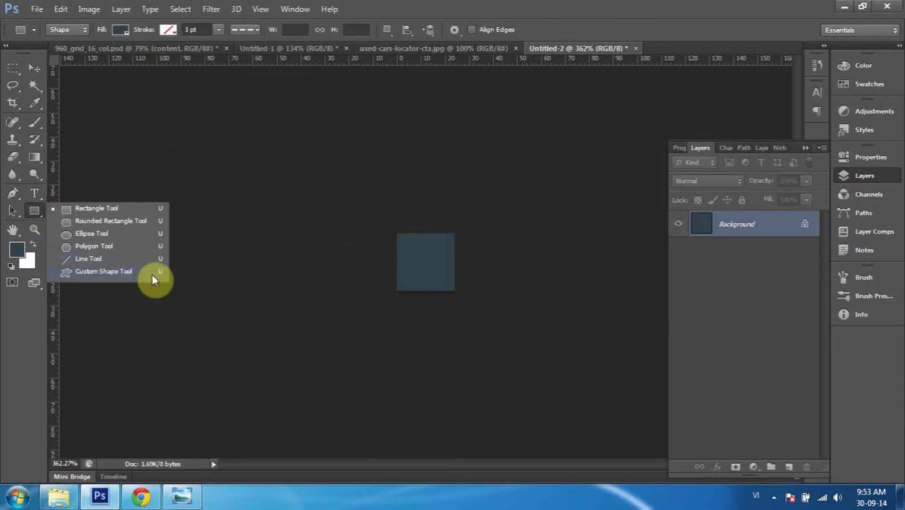
pyautogui.click(133, 273)
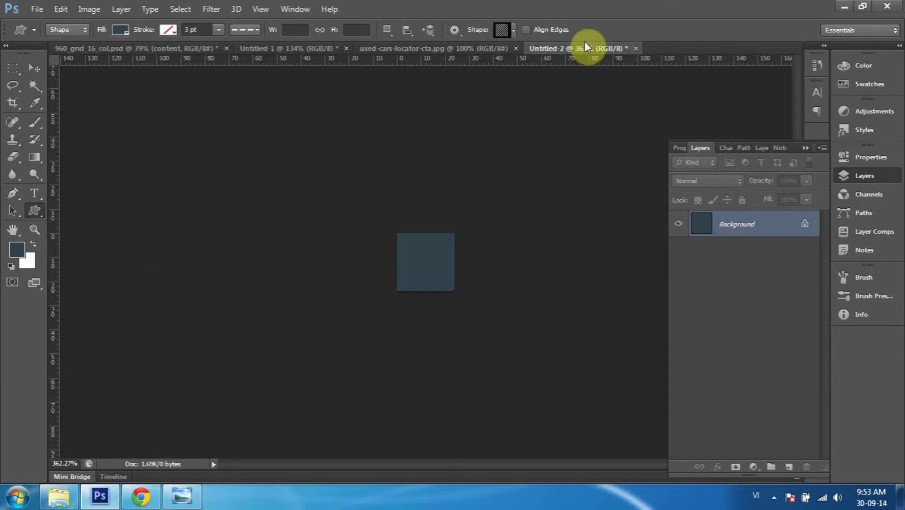
pyautogui.click(512, 34)
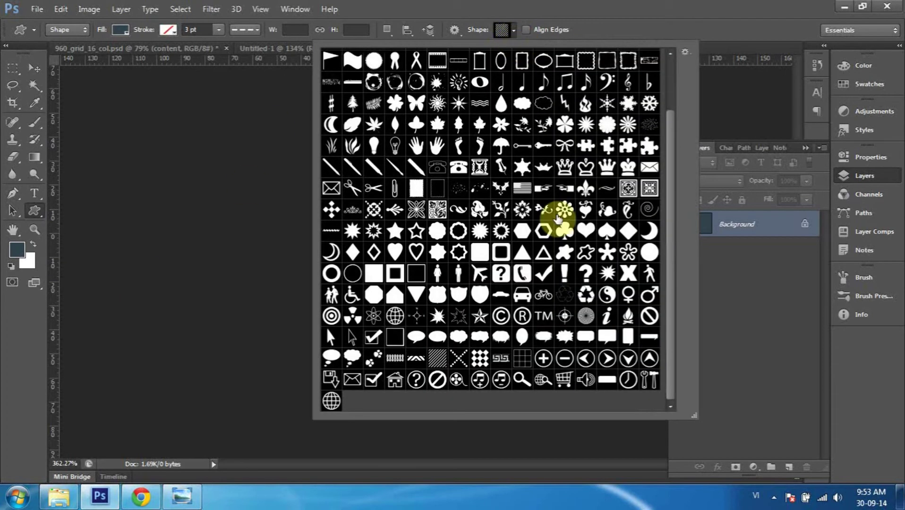
pyautogui.moveTo(671, 222); pyautogui.dragTo(666, 237)
pyautogui.click(479, 359)
pyautogui.click(438, 359)
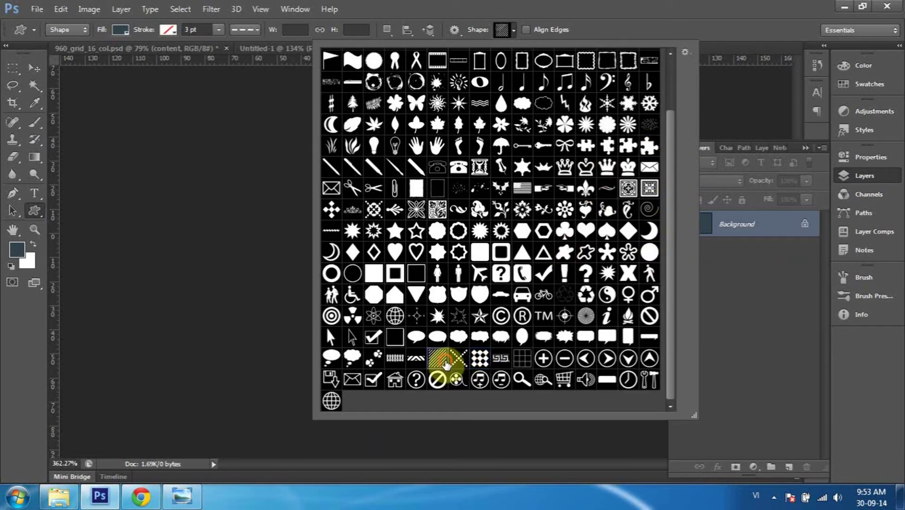
pyautogui.click(414, 303)
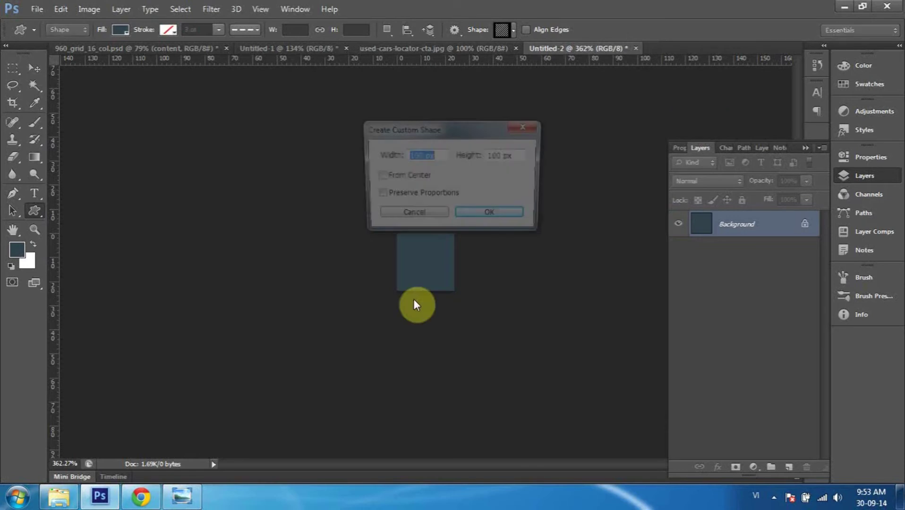
pyautogui.click(426, 216)
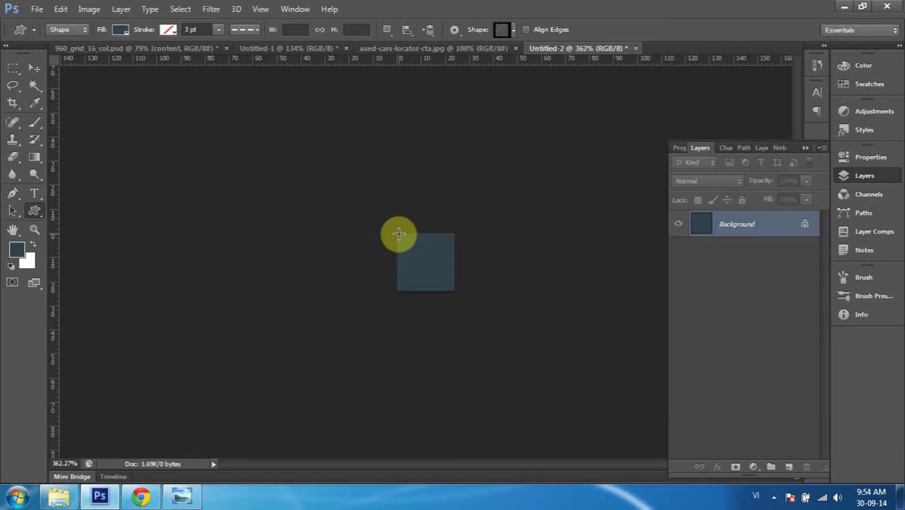
# Draw a 24 x 24 px diagonal-stripe shape covering the dark square, creating Shape 1.
pyautogui.moveTo(398, 234); pyautogui.dragTo(456, 289)
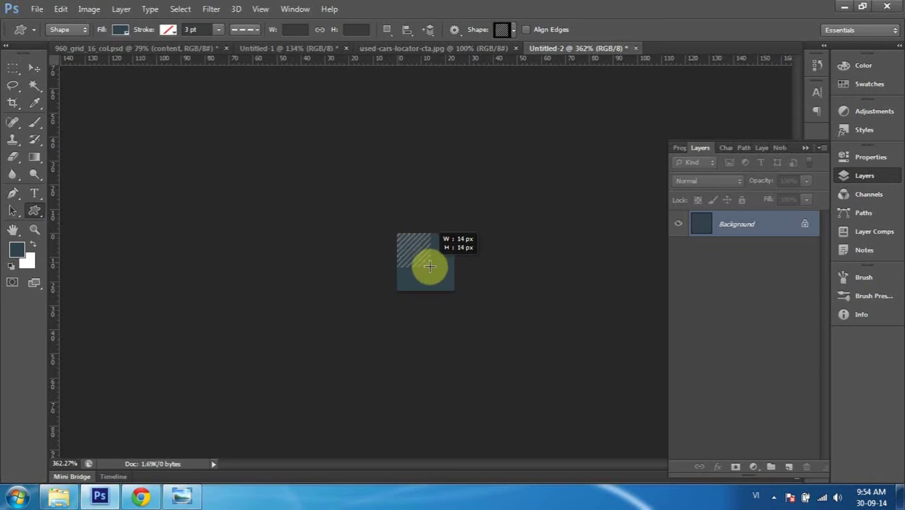
pyautogui.moveTo(456, 289); pyautogui.dragTo(454, 289)
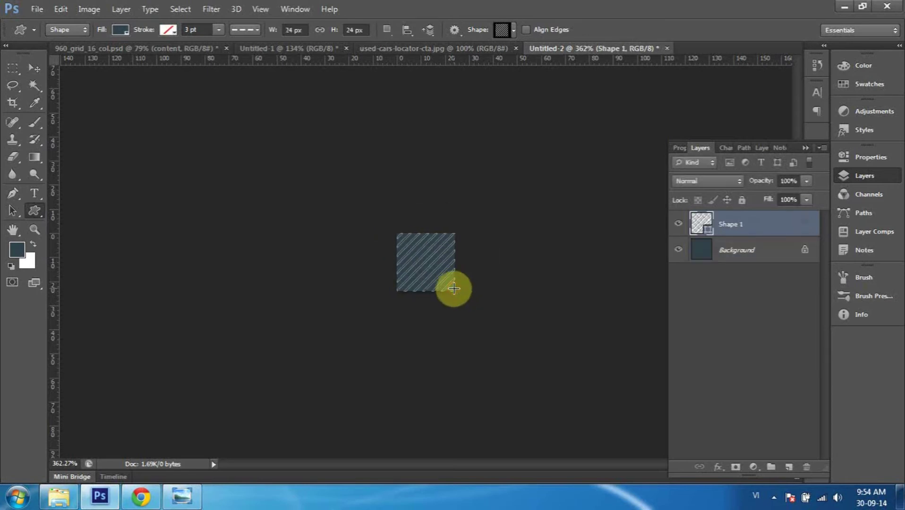
pyautogui.click(39, 70)
pyautogui.click(489, 258)
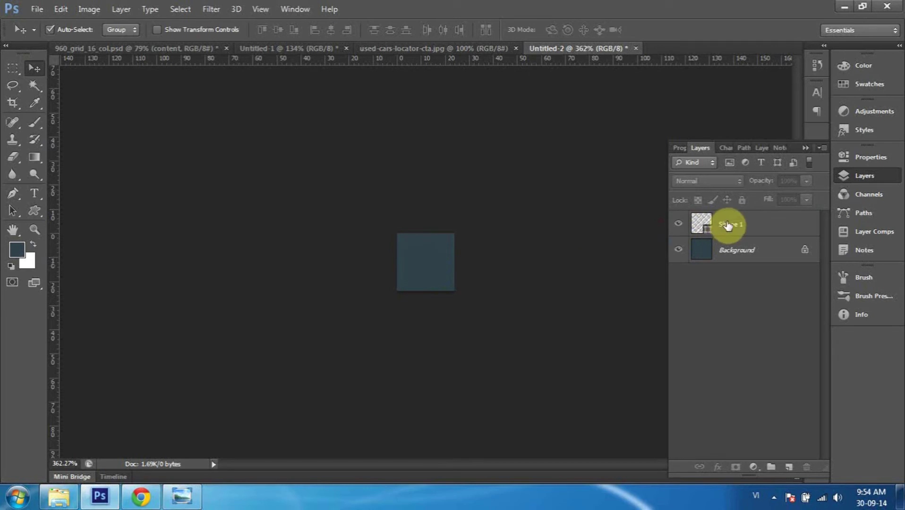
pyautogui.click(717, 226)
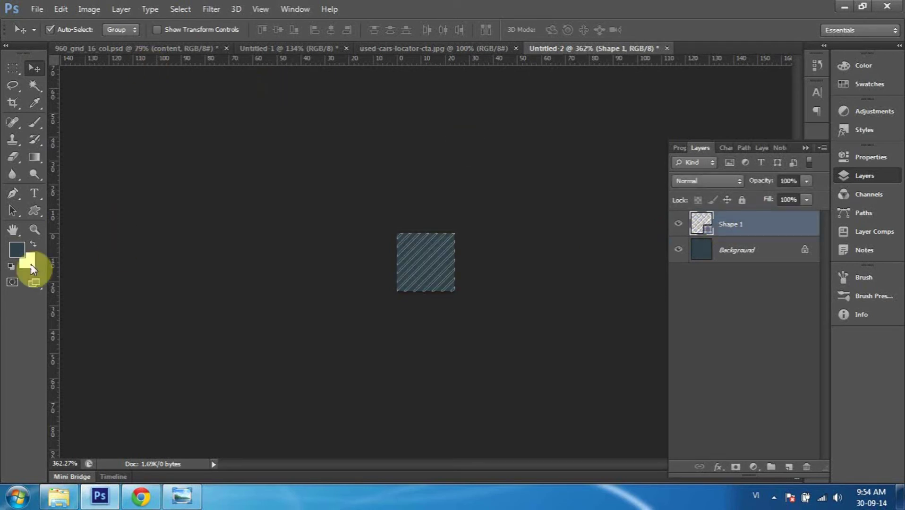
pyautogui.click(34, 212)
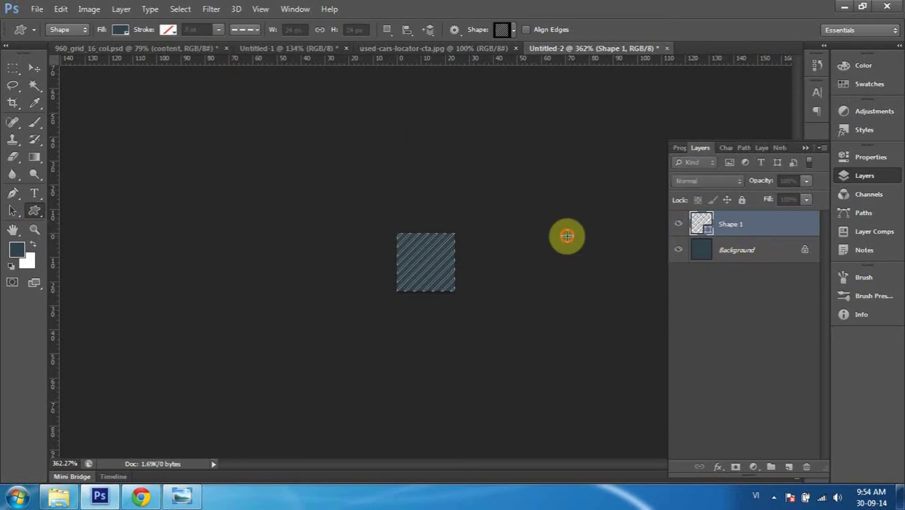
# Dismiss the shape size prompts and reselect the Shape 1 layer with the Move tool.
pyautogui.click(565, 232)
pyautogui.click(407, 218)
pyautogui.press('v')
pyautogui.click(583, 216)
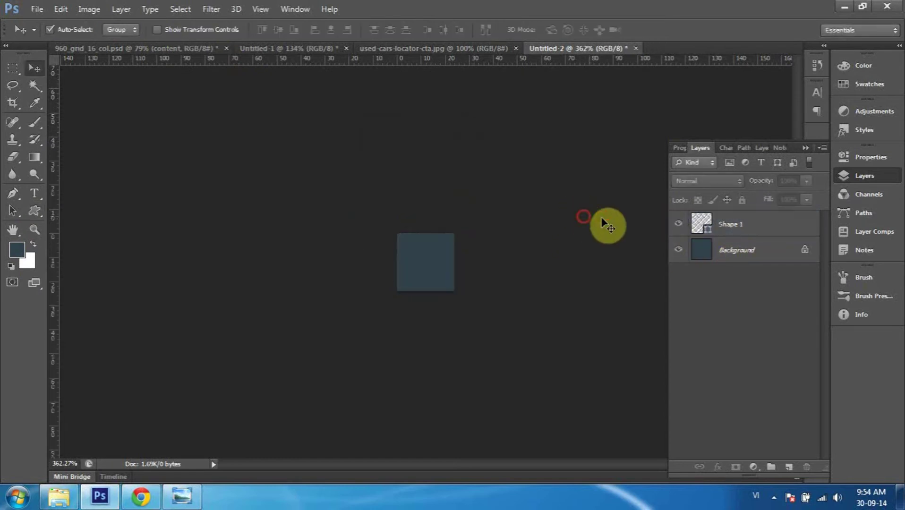
pyautogui.click(748, 227)
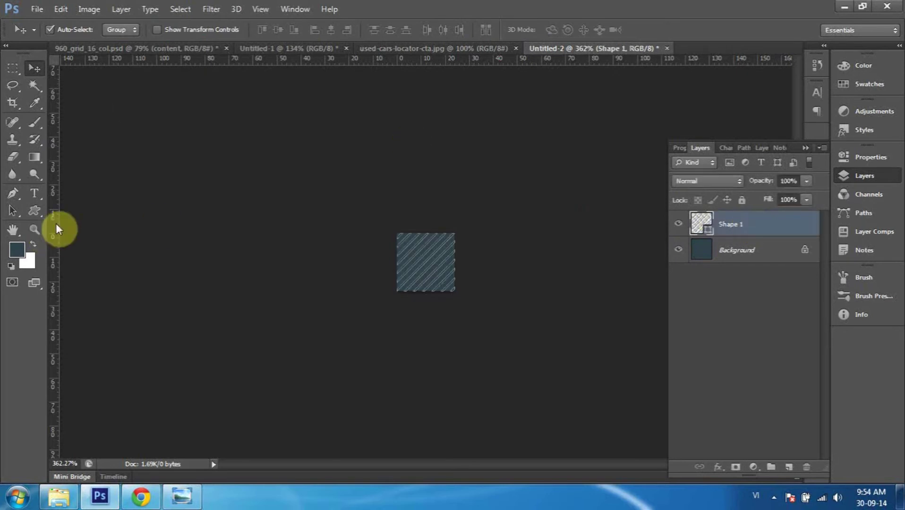
# Recolour the Shape 1 stripes to the muted grey-blue #516066.
pyautogui.doubleClick(708, 231)
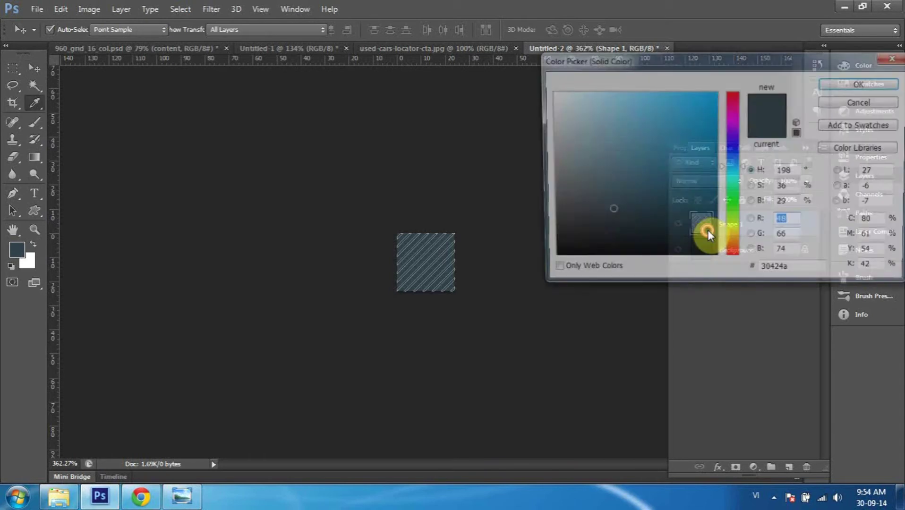
pyautogui.click(597, 139)
pyautogui.moveTo(602, 160)
pyautogui.mouseDown()
pyautogui.moveTo(585, 180)
pyautogui.moveTo(592, 172)
pyautogui.mouseUp()
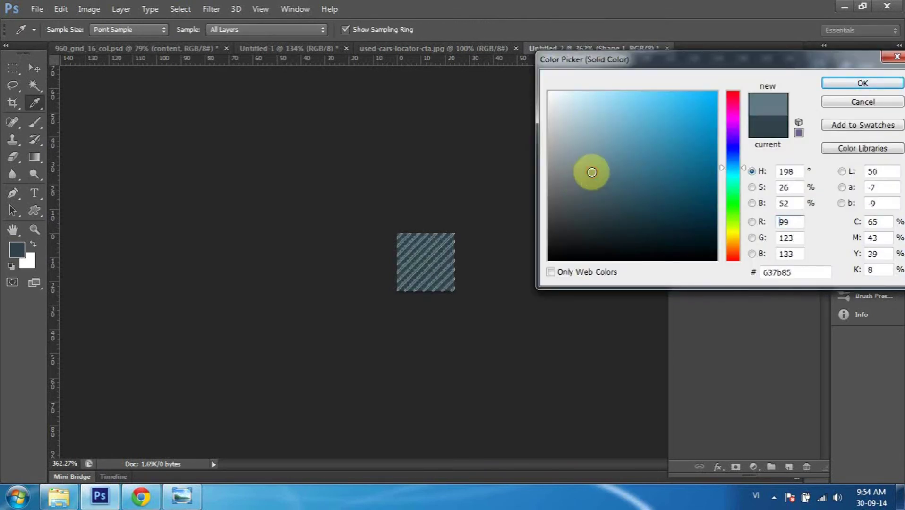
pyautogui.click(780, 132)
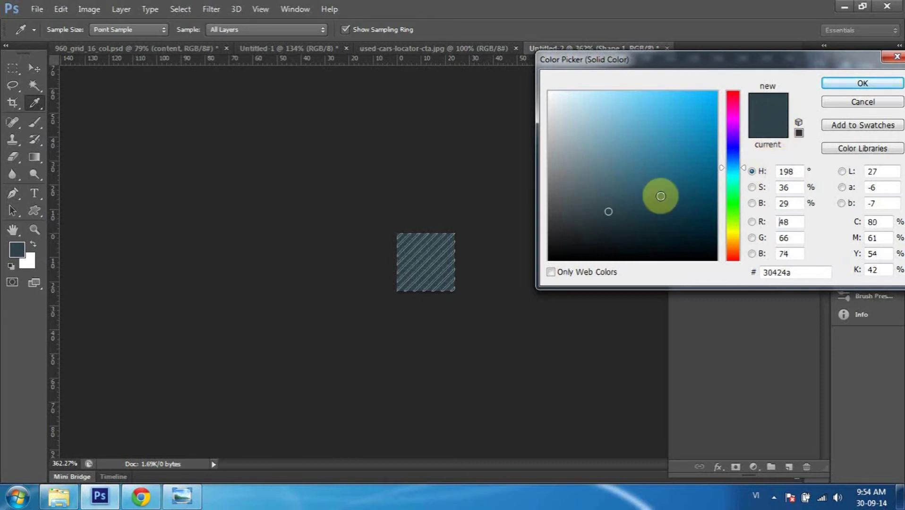
pyautogui.click(583, 193)
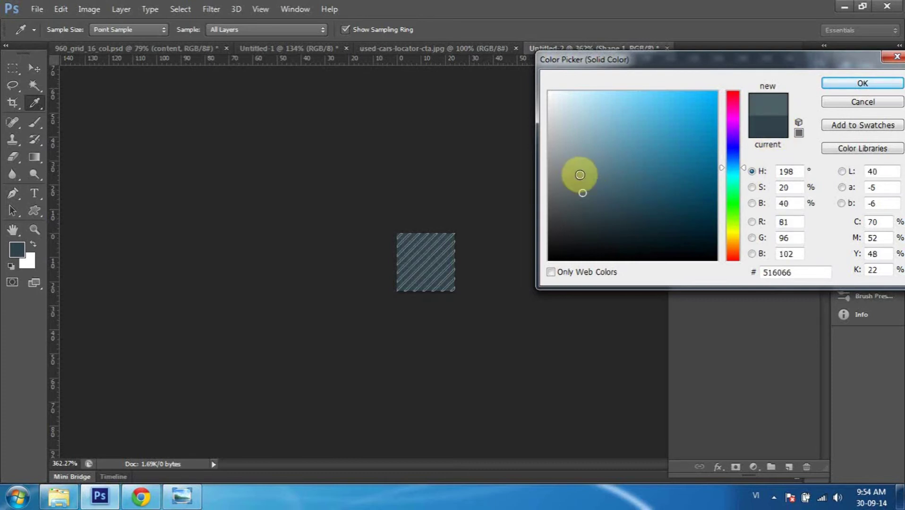
pyautogui.click(877, 81)
pyautogui.click(549, 240)
pyautogui.scroll(-2, 547, 235)
pyautogui.scroll(-2, 505, 275)
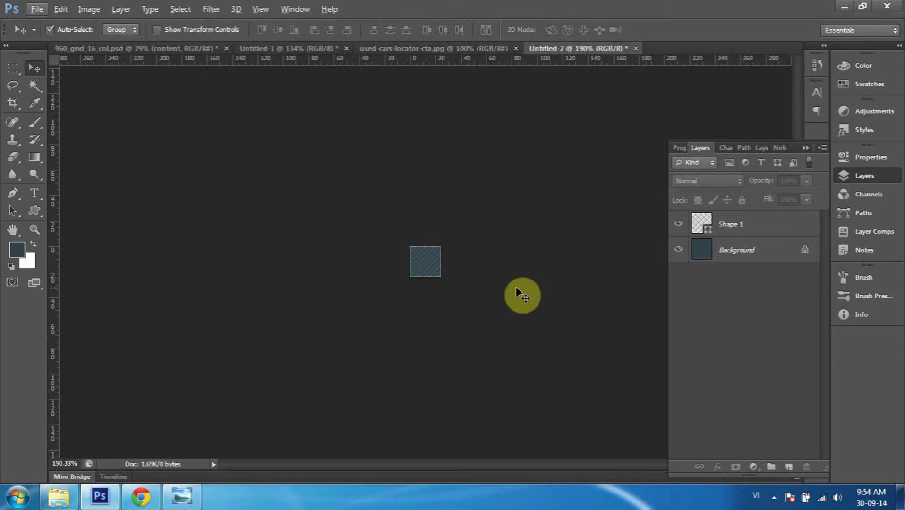
pyautogui.keyDown('ctrl'); pyautogui.click(702, 224); pyautogui.keyUp('ctrl')
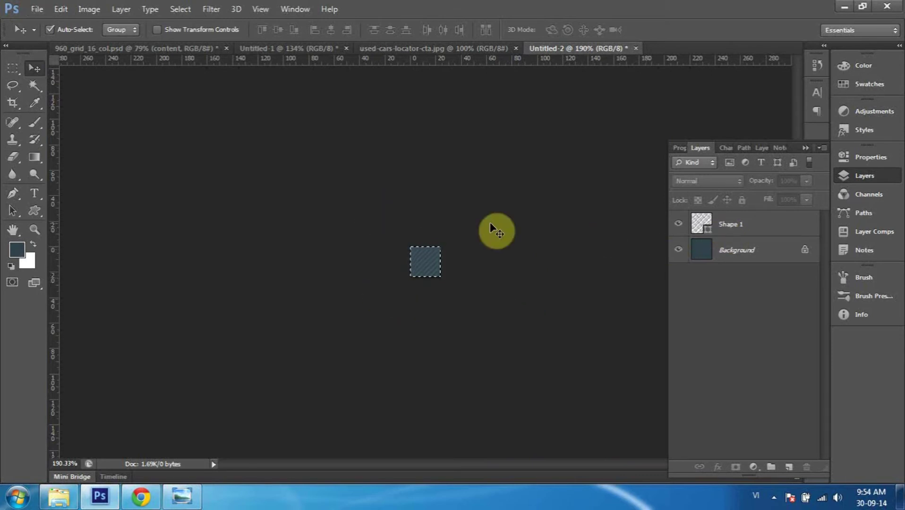
# Define the striped tile as a pattern named soc_cheo and deselect the canvas.
pyautogui.click(62, 9)
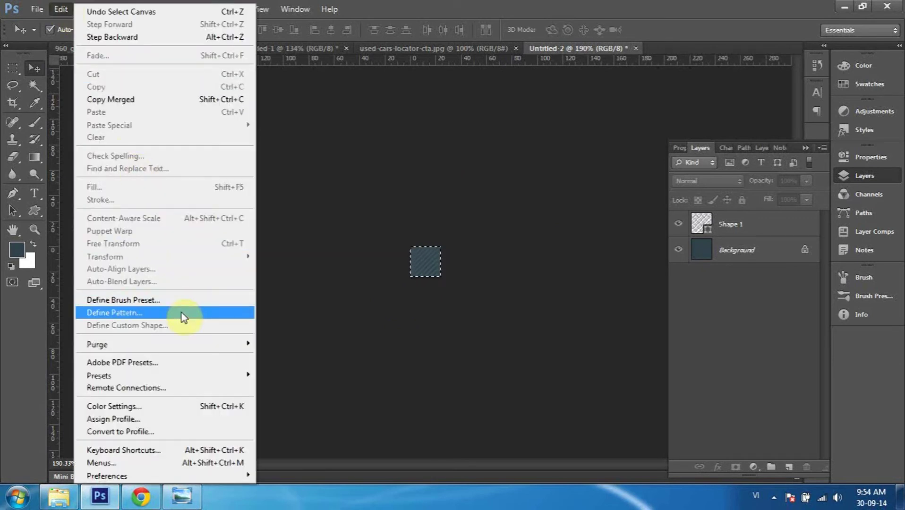
pyautogui.click(181, 312)
pyautogui.moveTo(390, 141); pyautogui.dragTo(589, 136)
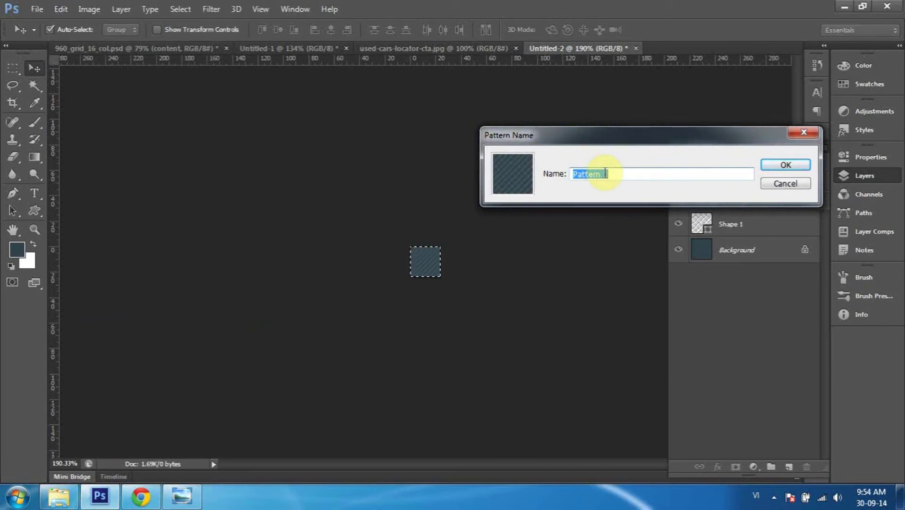
pyautogui.write('soc_cheo')
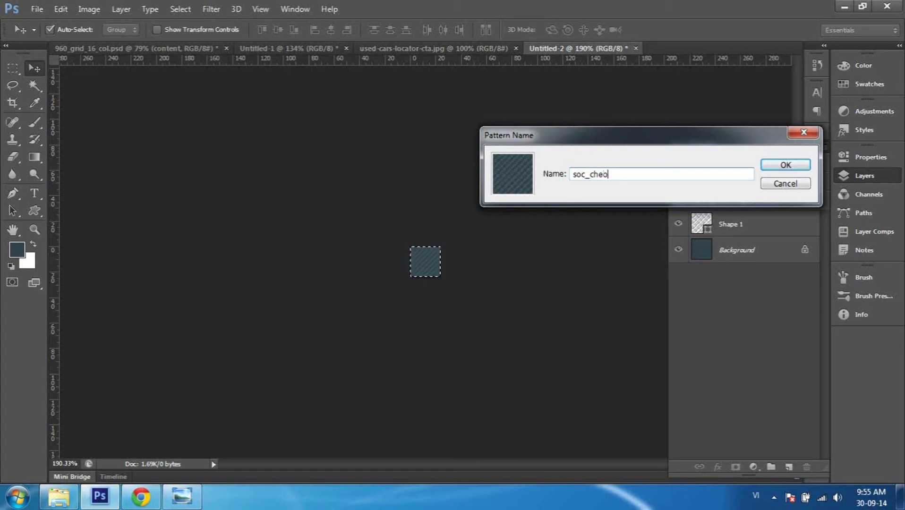
pyautogui.press('Return')
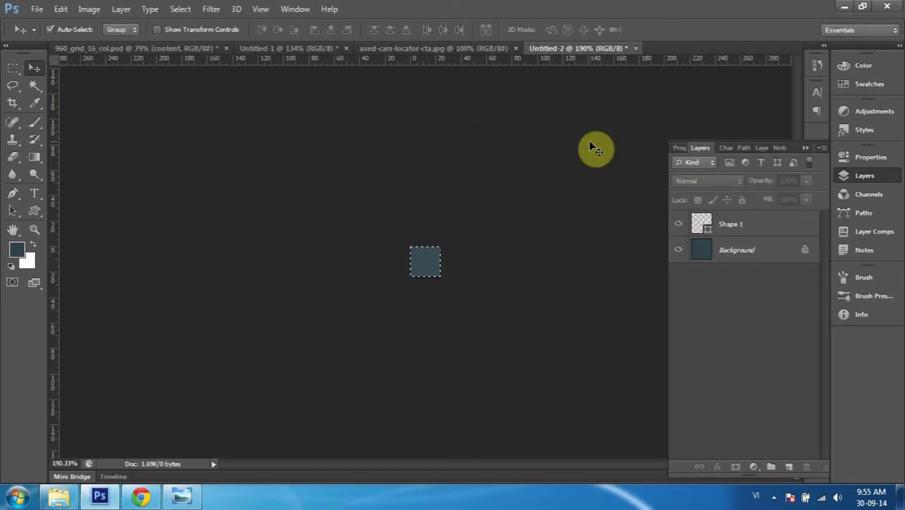
pyautogui.hotkey('ctrl', 'd')
pyautogui.click(182, 49)
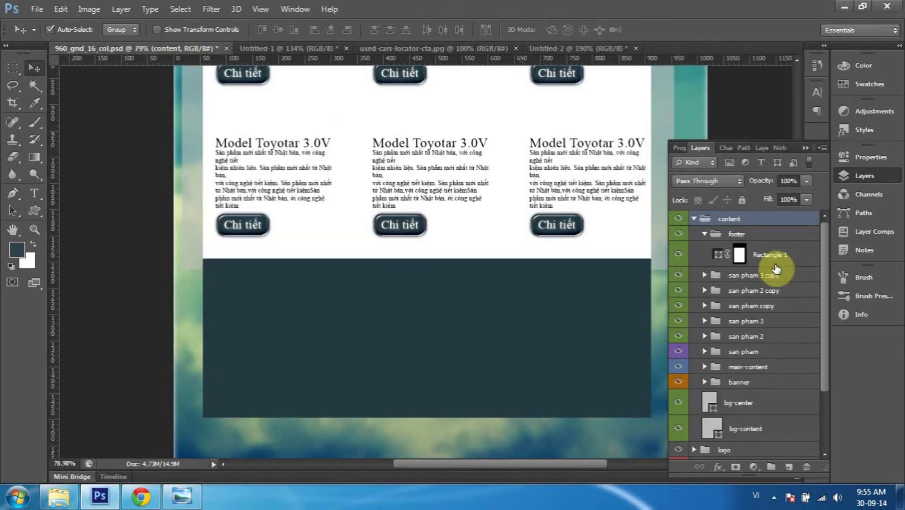
# Add a Pattern Overlay using the soc_cheo pattern to the Rectangle 1 footer layer.
pyautogui.click(777, 255)
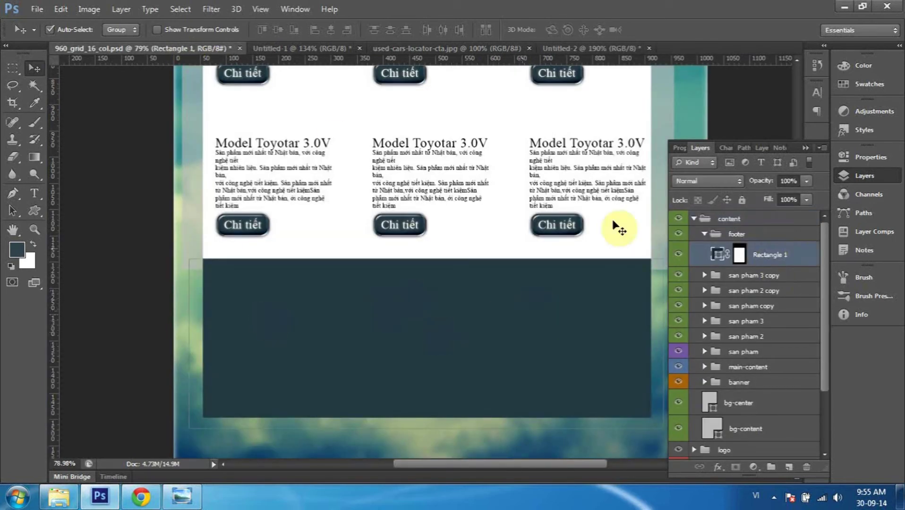
pyautogui.doubleClick(806, 259)
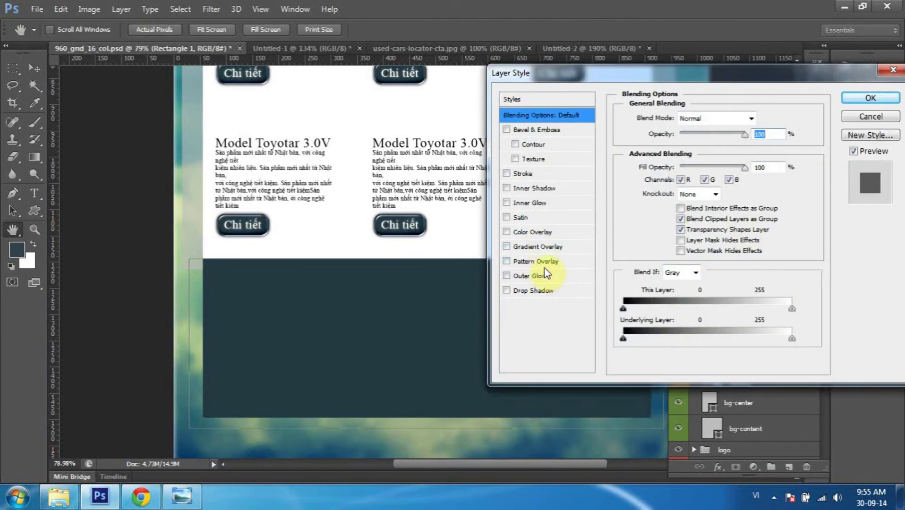
pyautogui.click(548, 262)
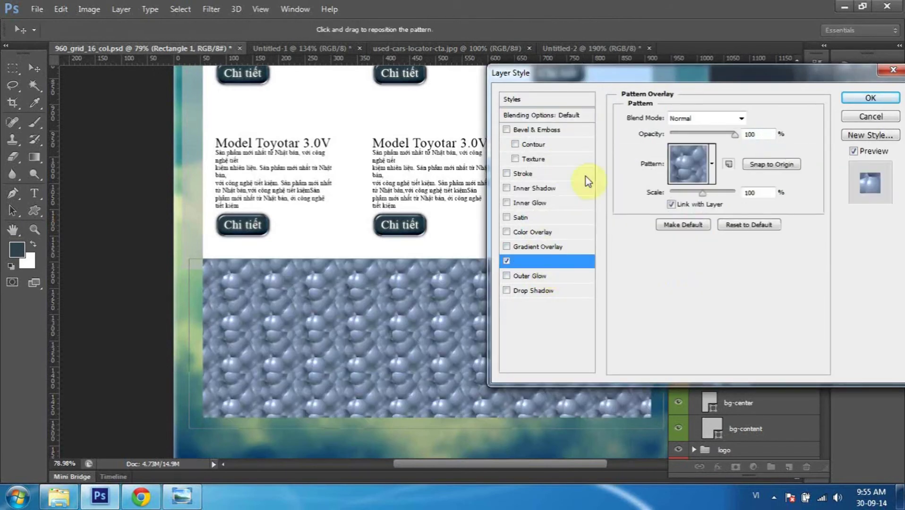
pyautogui.click(712, 174)
pyautogui.click(747, 263)
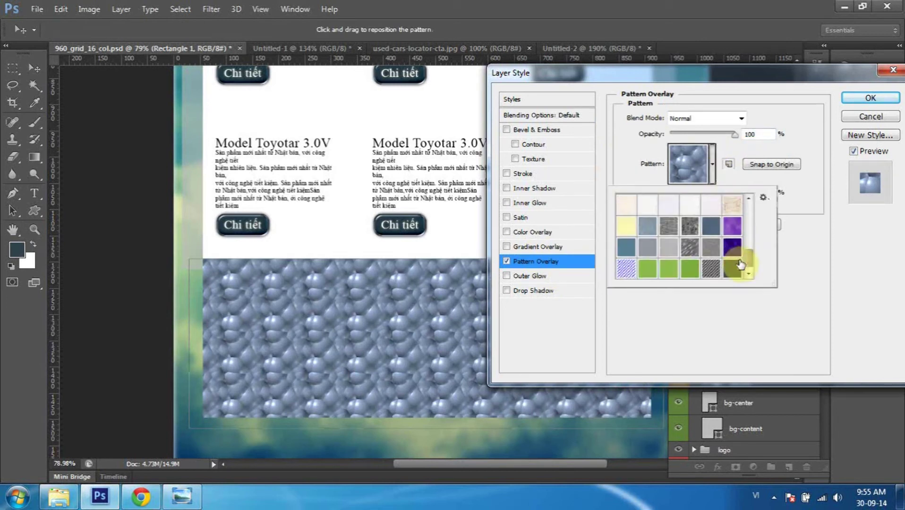
pyautogui.click(733, 273)
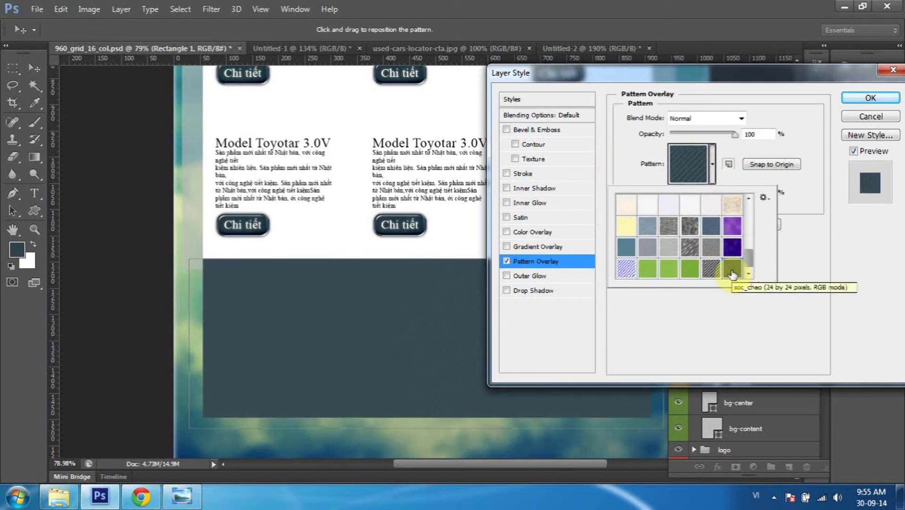
pyautogui.click(825, 211)
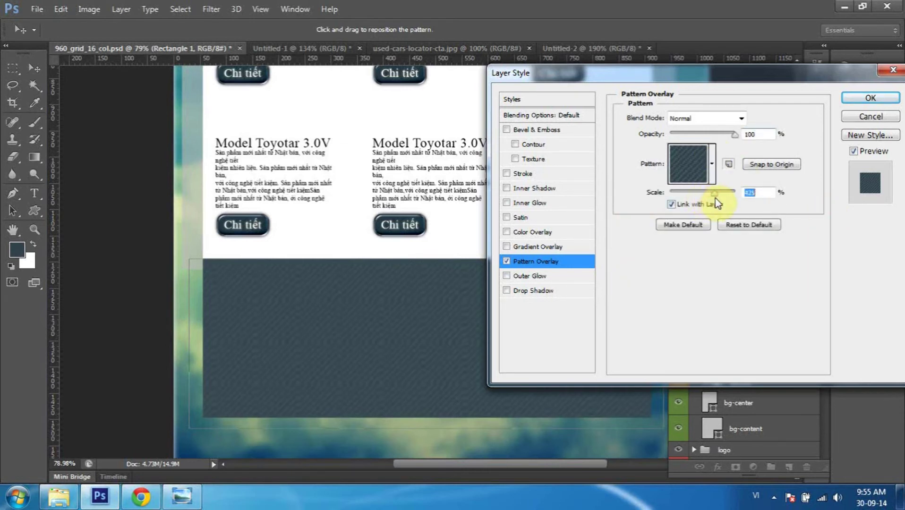
# Adjust the stripe pattern's scale and reposition it inside the footer.
pyautogui.moveTo(717, 200); pyautogui.dragTo(719, 198)
pyautogui.moveTo(327, 368)
pyautogui.mouseDown()
pyautogui.moveTo(245, 379)
pyautogui.moveTo(400, 369)
pyautogui.mouseUp()
pyautogui.moveTo(721, 200); pyautogui.dragTo(722, 201)
pyautogui.moveTo(701, 198); pyautogui.dragTo(700, 200)
pyautogui.click(720, 118)
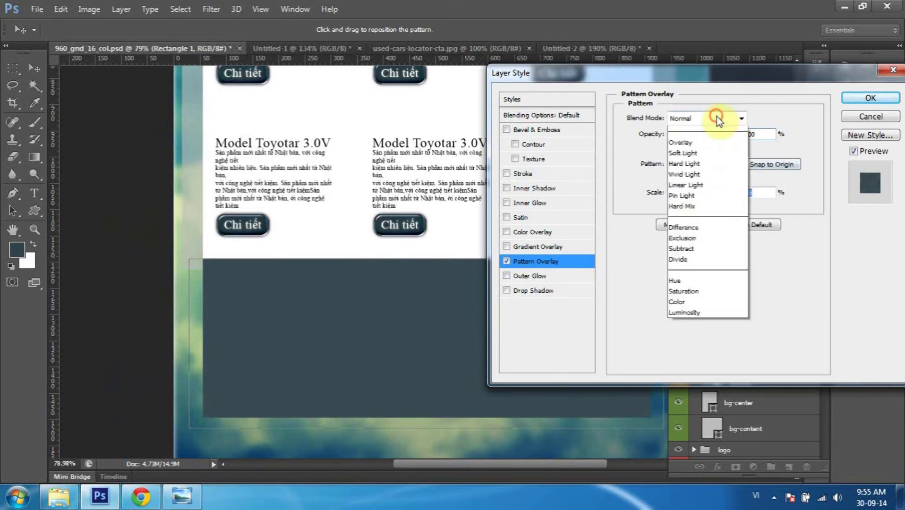
pyautogui.click(719, 175)
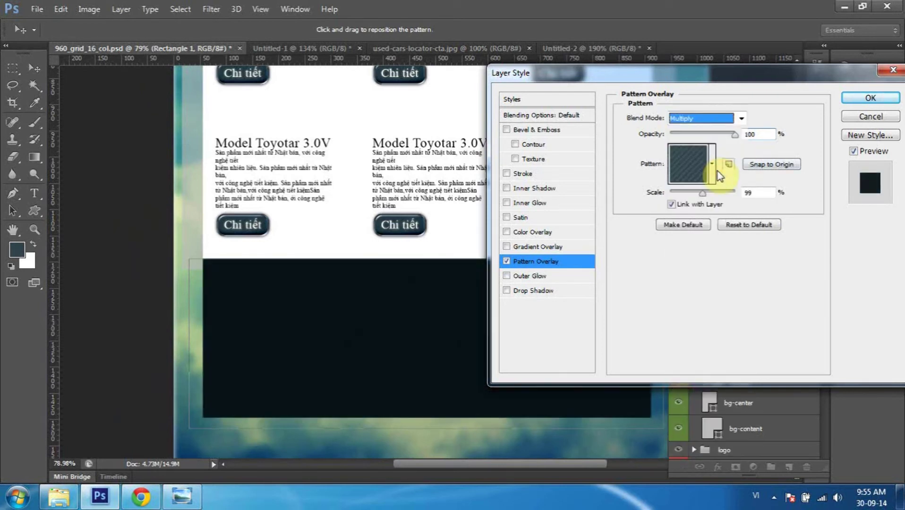
pyautogui.click(710, 119)
pyautogui.click(719, 229)
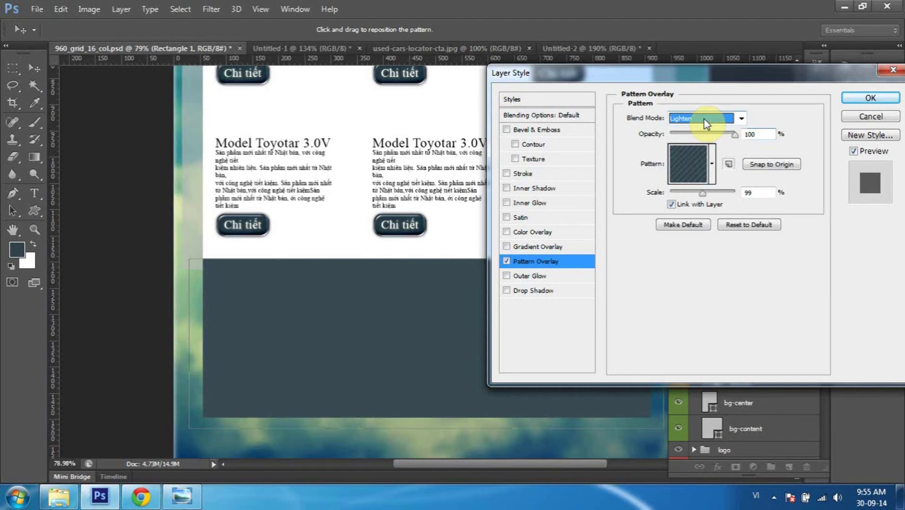
pyautogui.scroll(-1, 706, 124)
pyautogui.scroll(-1, 706, 124)
pyautogui.scroll(-1, 706, 123)
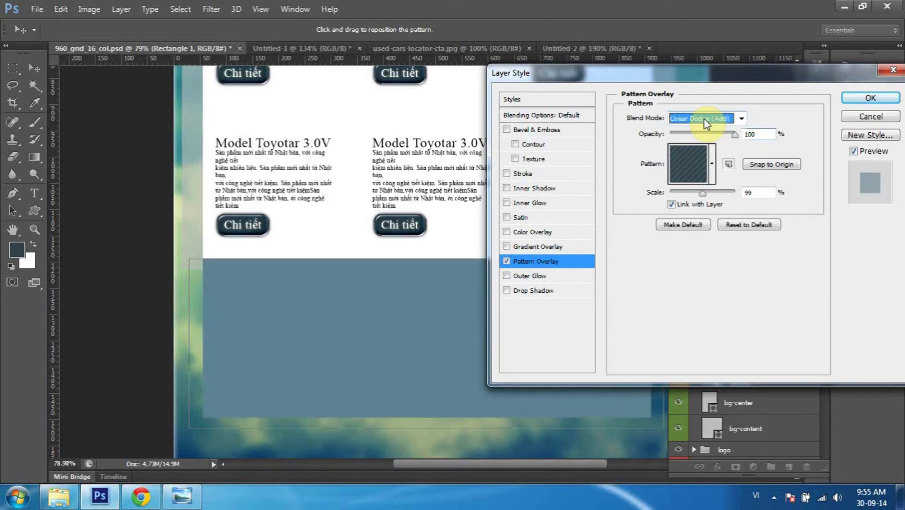
pyautogui.scroll(-1, 707, 123)
pyautogui.scroll(-1, 706, 123)
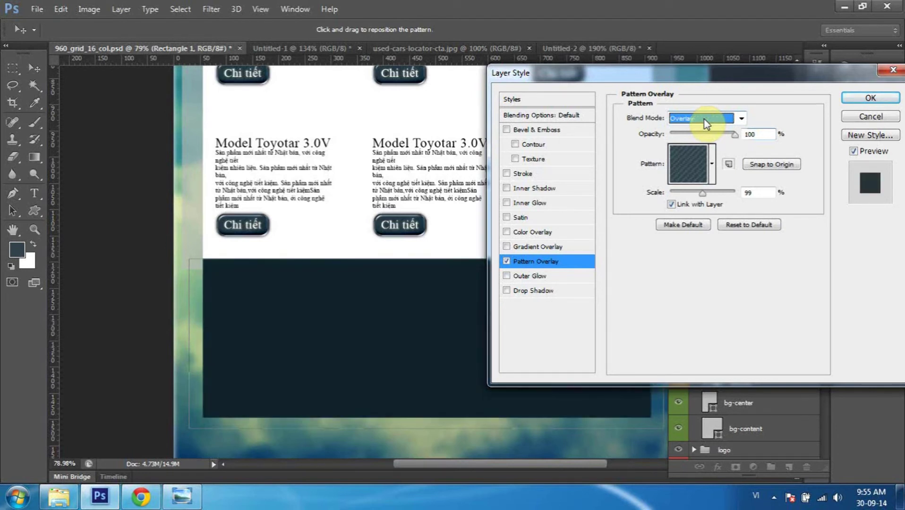
pyautogui.scroll(1, 706, 124)
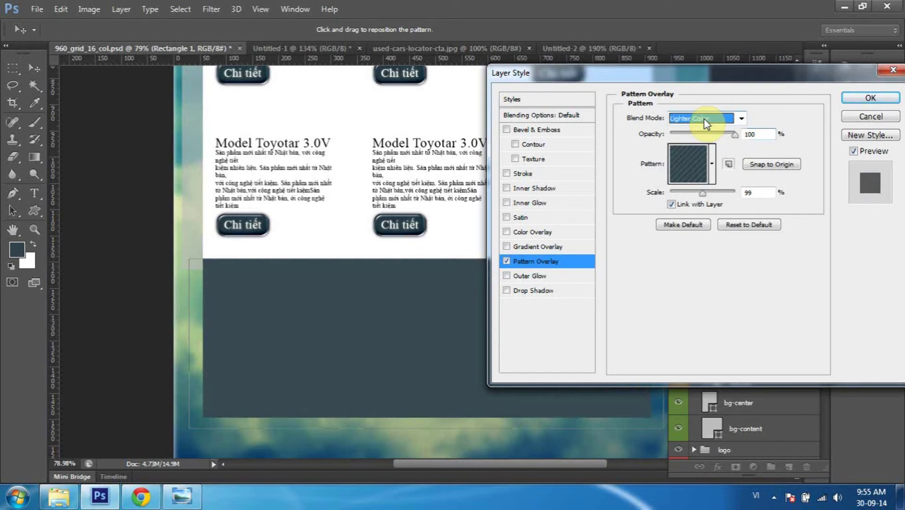
pyautogui.scroll(1, 706, 123)
pyautogui.scroll(1, 707, 123)
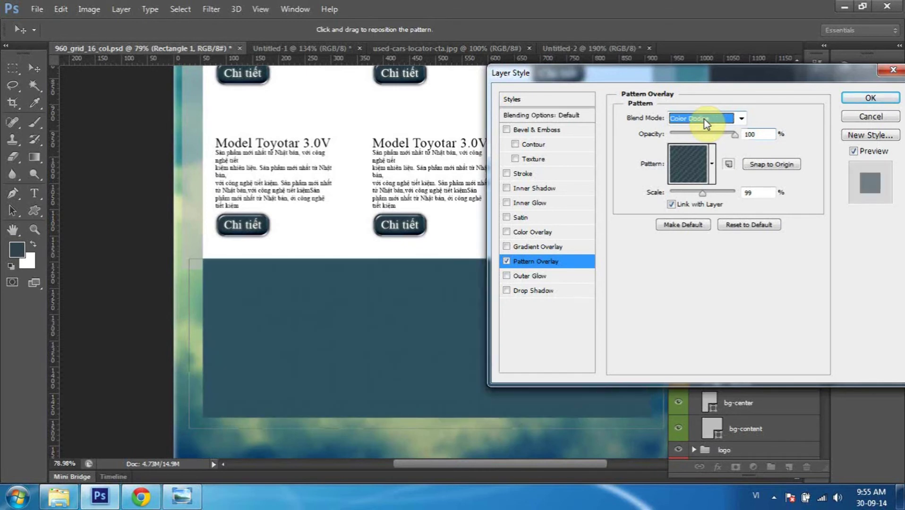
pyautogui.scroll(2, 706, 124)
pyautogui.scroll(1, 706, 124)
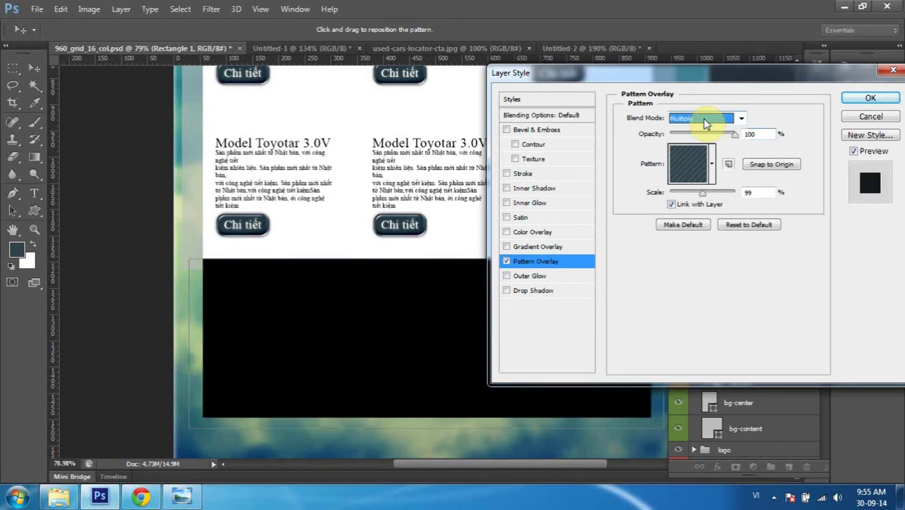
pyautogui.scroll(1, 706, 124)
pyautogui.scroll(-1, 707, 124)
pyautogui.scroll(-2, 706, 124)
pyautogui.scroll(-1, 706, 124)
pyautogui.scroll(-2, 706, 123)
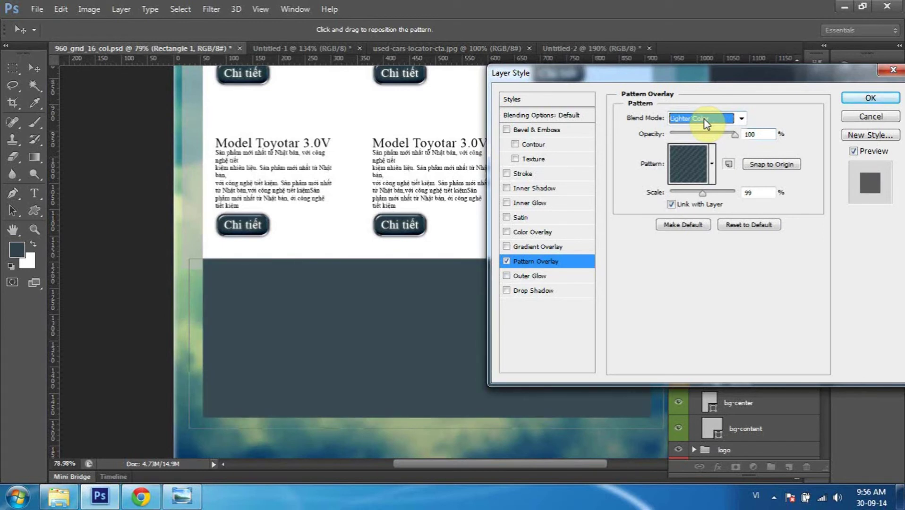
pyautogui.scroll(1, 706, 124)
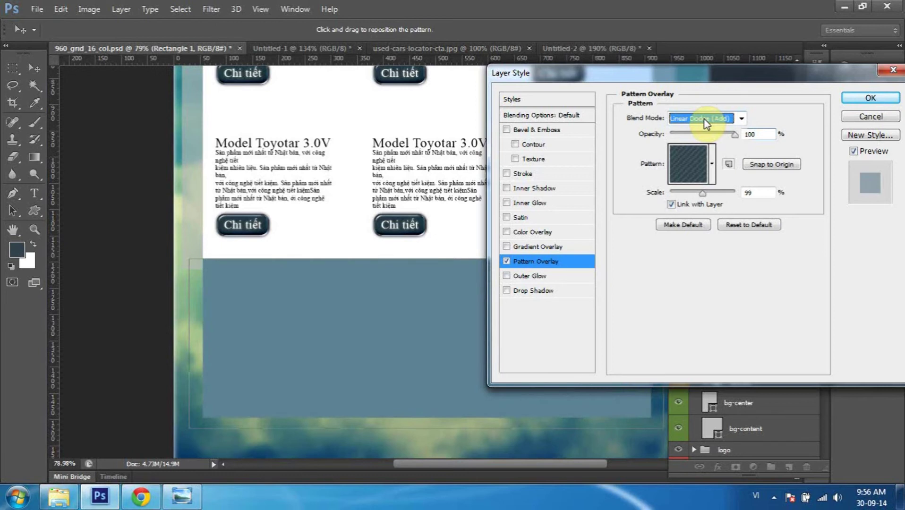
pyautogui.scroll(3, 706, 124)
pyautogui.scroll(3, 707, 124)
pyautogui.scroll(4, 707, 124)
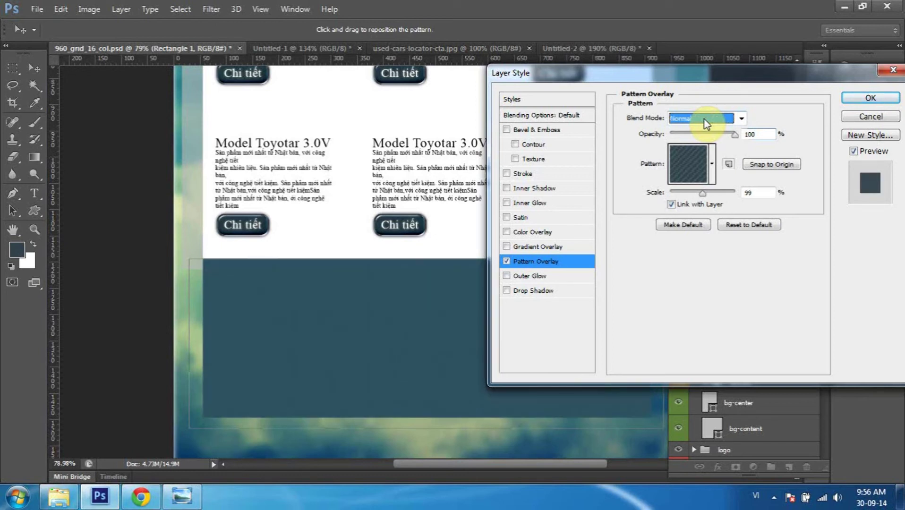
pyautogui.click(869, 98)
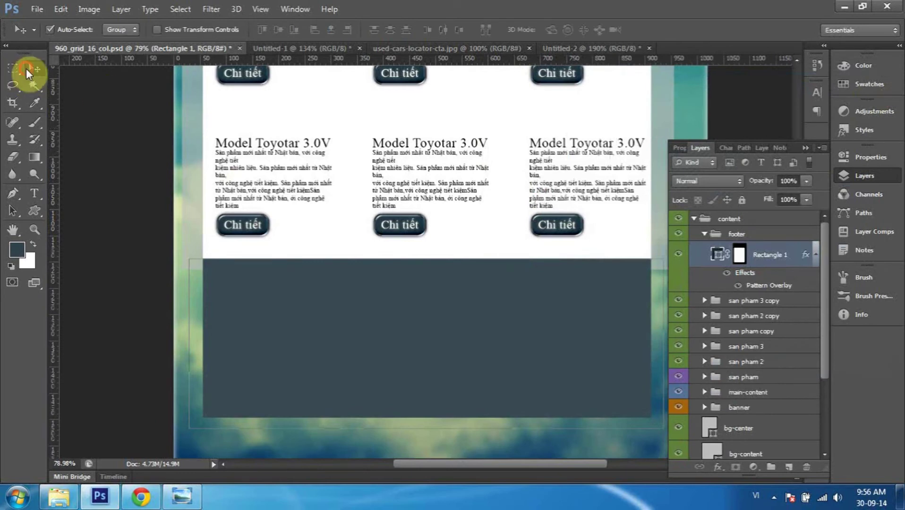
# Bring the footer into view and select the footer layer group.
pyautogui.click(467, 295)
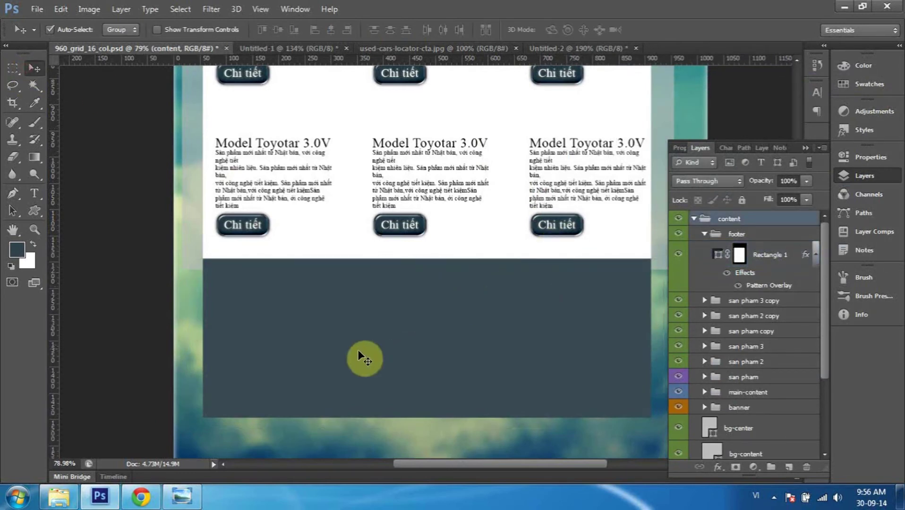
pyautogui.scroll(-1, 356, 362)
pyautogui.scroll(1, 355, 363)
pyautogui.scroll(1, 394, 344)
pyautogui.scroll(1, 399, 337)
pyautogui.scroll(1, 398, 338)
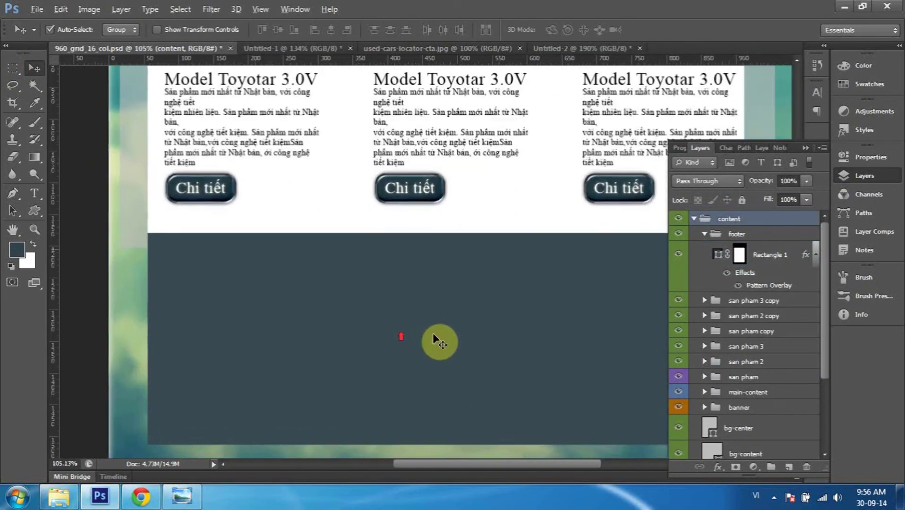
pyautogui.moveTo(531, 324); pyautogui.dragTo(487, 301)
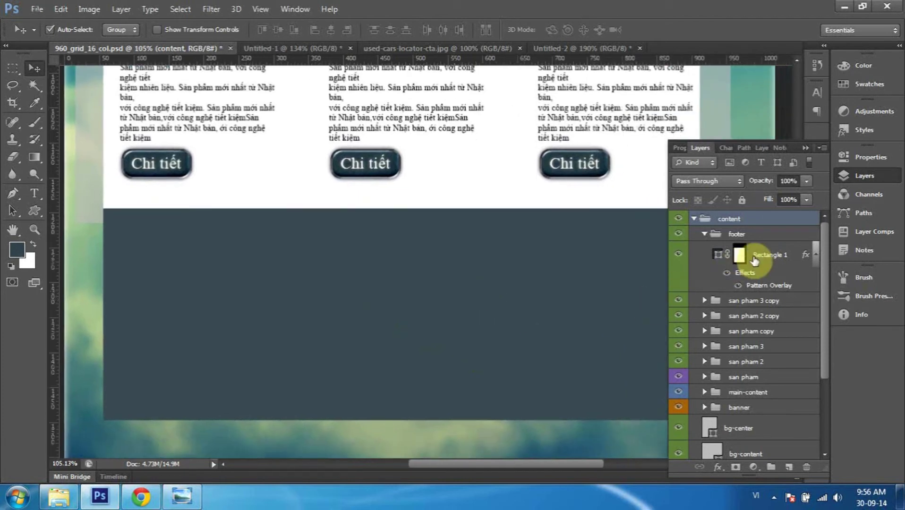
pyautogui.click(754, 234)
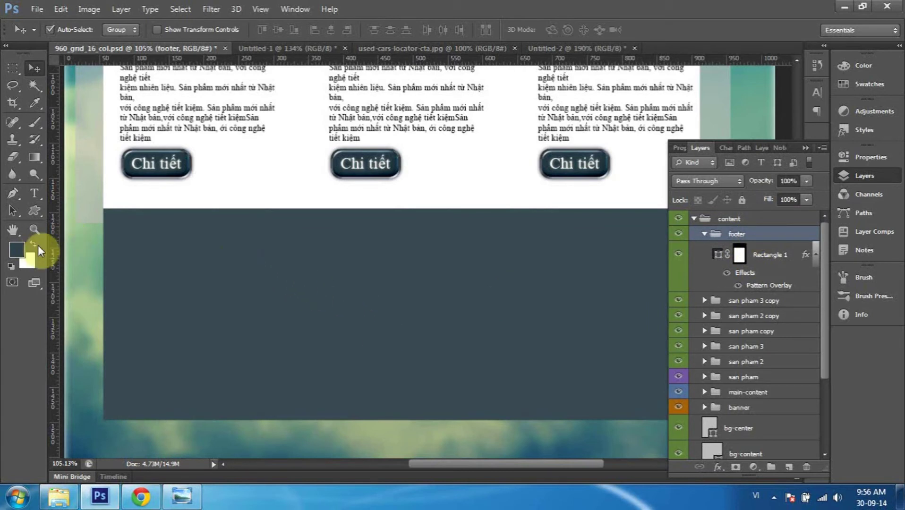
pyautogui.click(33, 210)
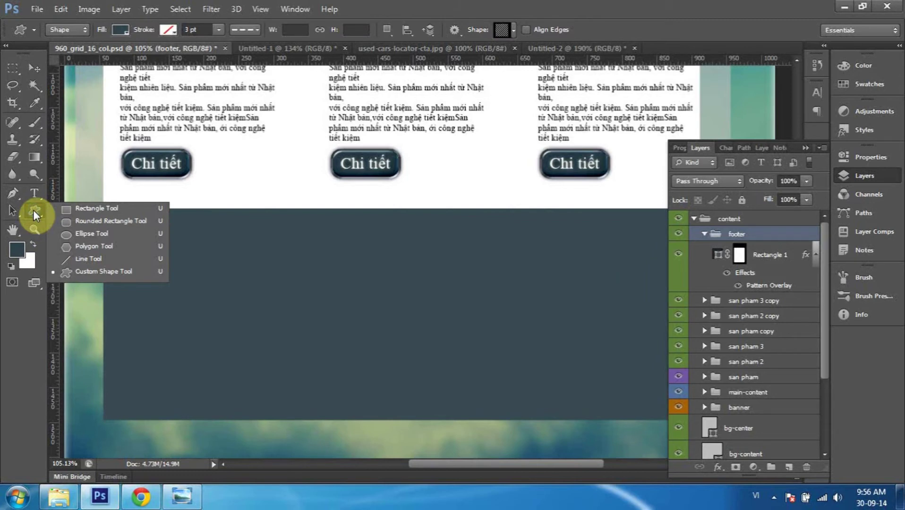
# Switch to the Custom Shape Tool and pick the 35mm Film 1 preset shape.
pyautogui.click(114, 272)
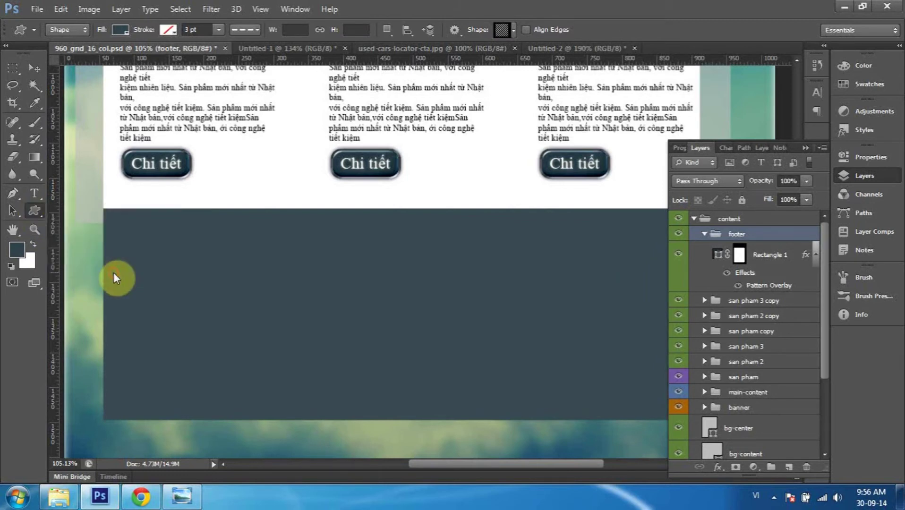
pyautogui.click(515, 32)
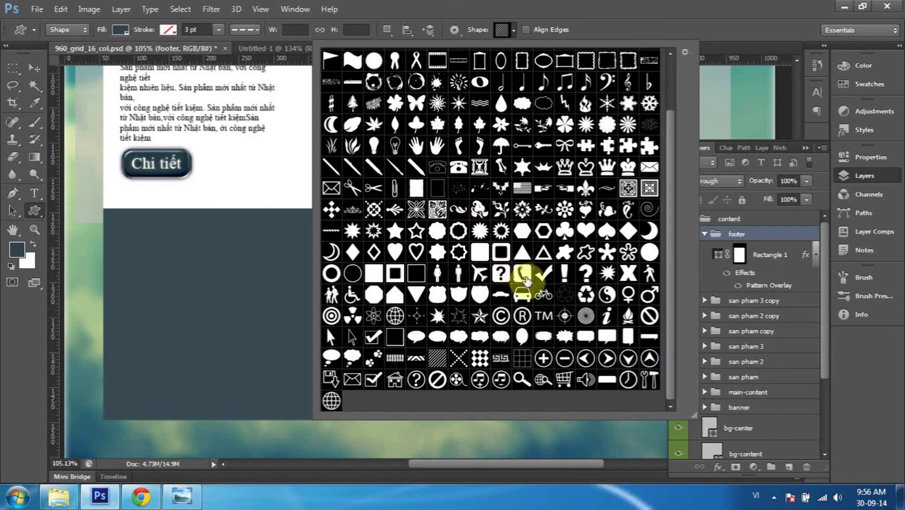
pyautogui.scroll(3, 463, 254)
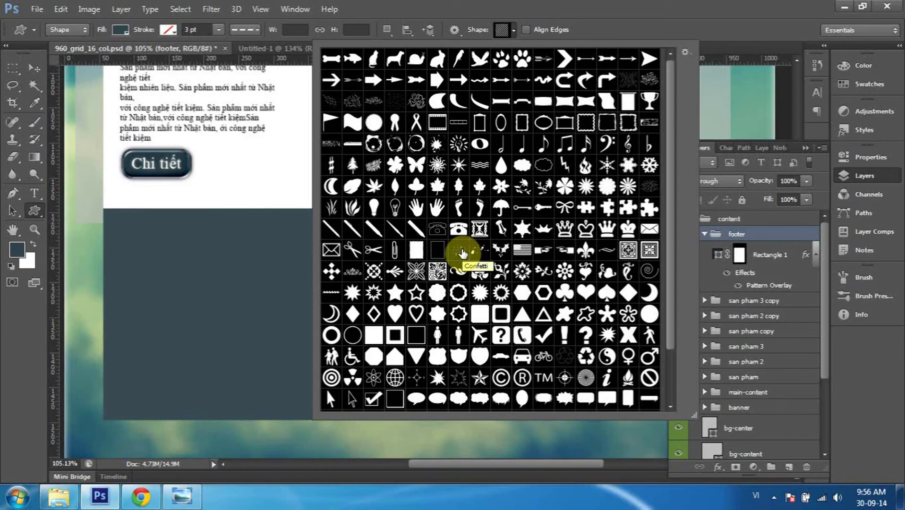
pyautogui.scroll(-3, 463, 254)
pyautogui.scroll(3, 462, 253)
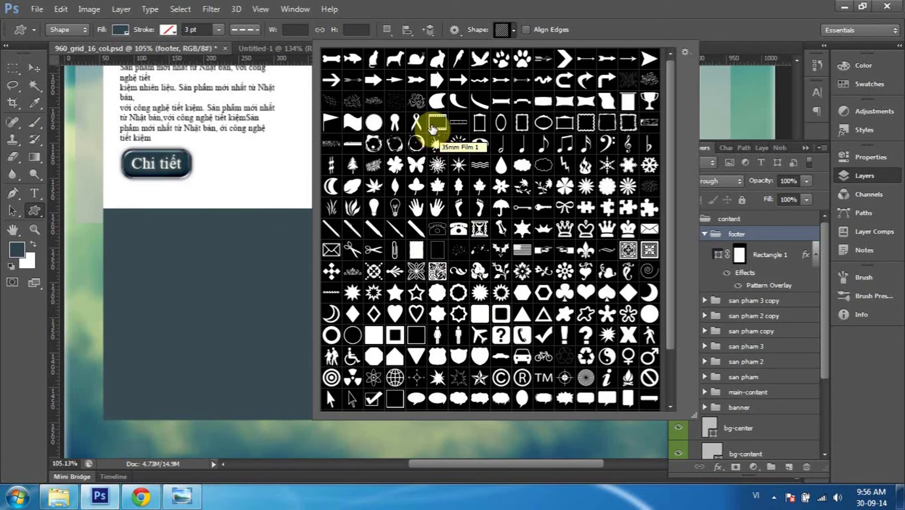
pyautogui.click(432, 127)
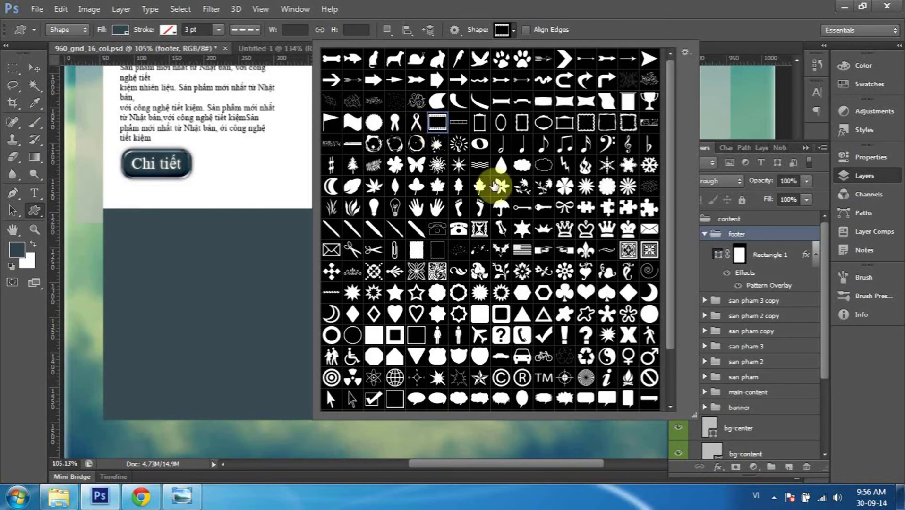
pyautogui.scroll(-2, 495, 185)
pyautogui.scroll(-1, 480, 255)
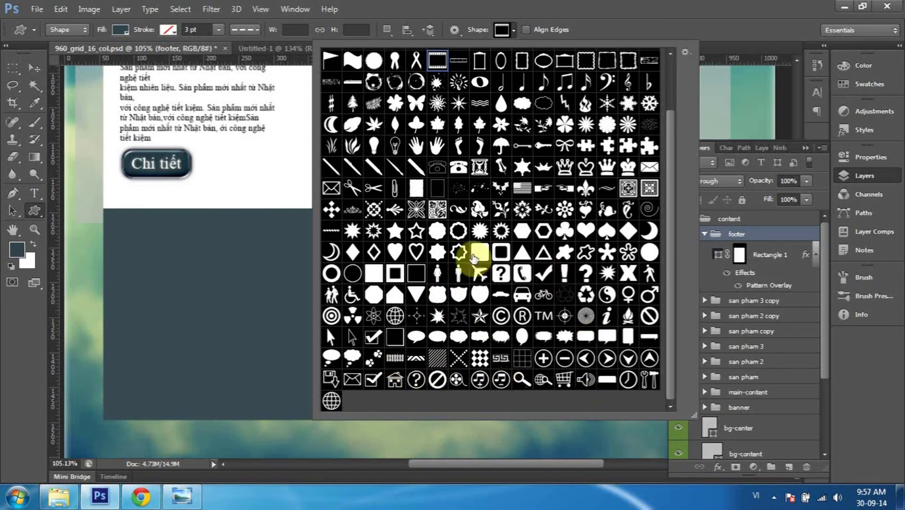
# Choose the house shape in the Custom Shape picker.
pyautogui.click(395, 379)
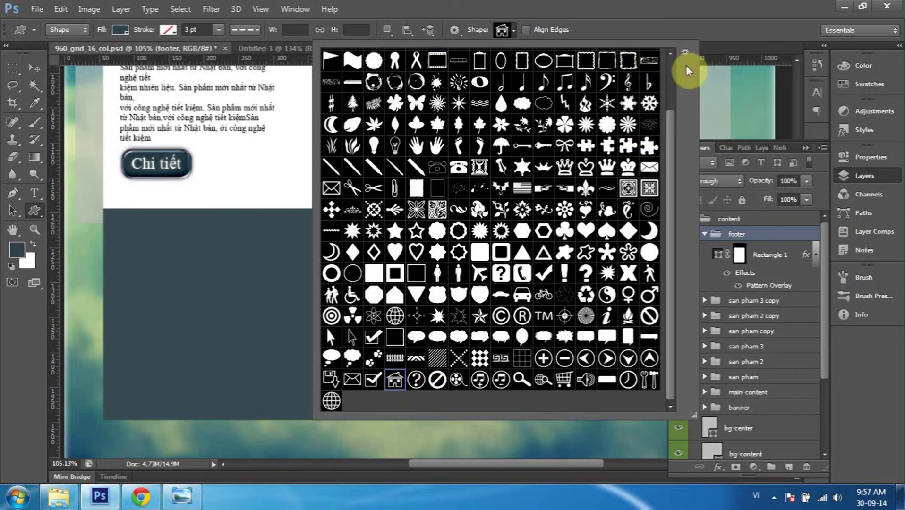
pyautogui.click(495, 6)
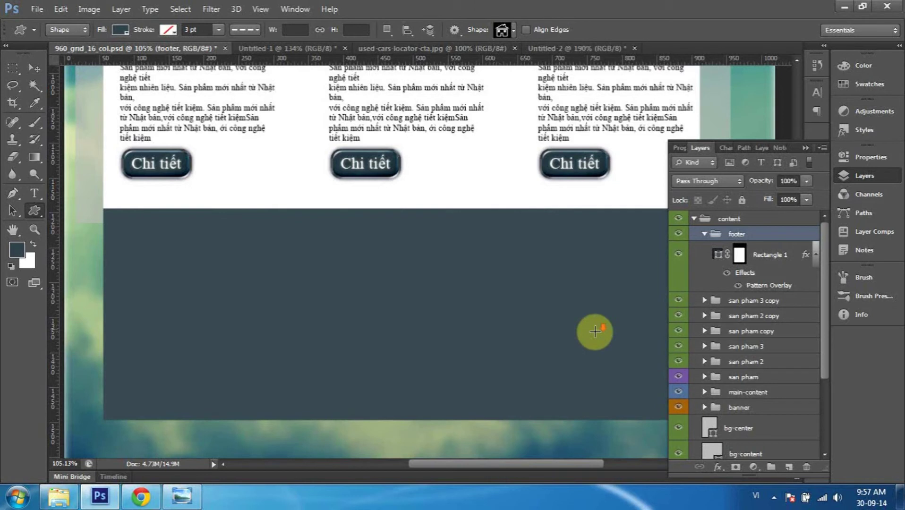
pyautogui.scroll(-2, 590, 330)
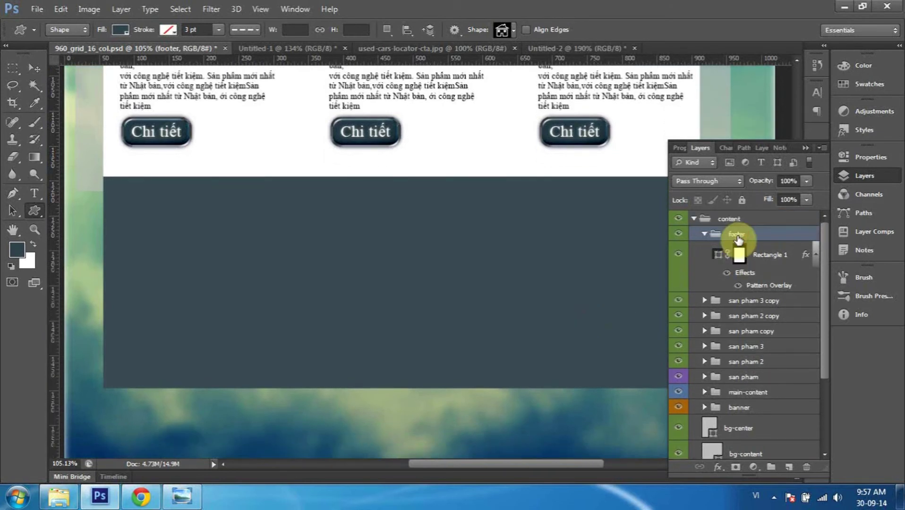
# Rename the footer's Rectangle 1 layer to nen-cheo.
pyautogui.rightClick(738, 239)
pyautogui.click(720, 235)
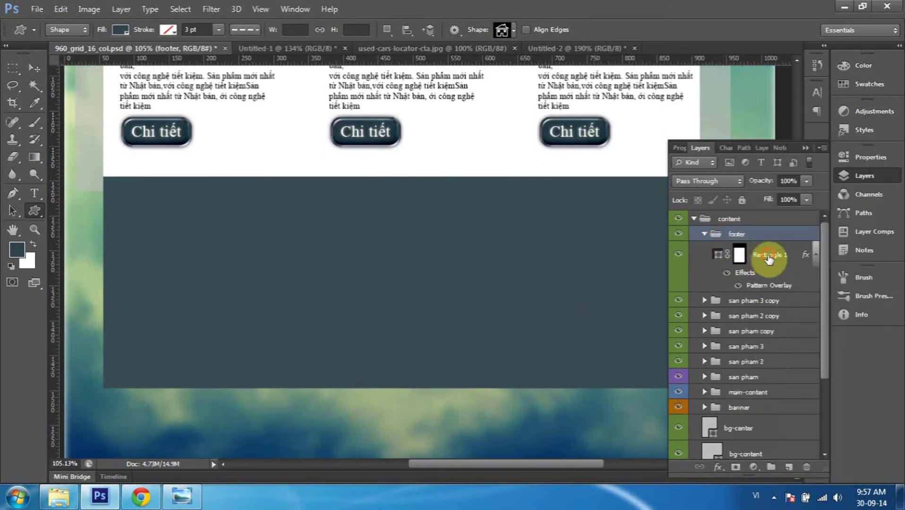
pyautogui.click(770, 257)
pyautogui.doubleClick(775, 256)
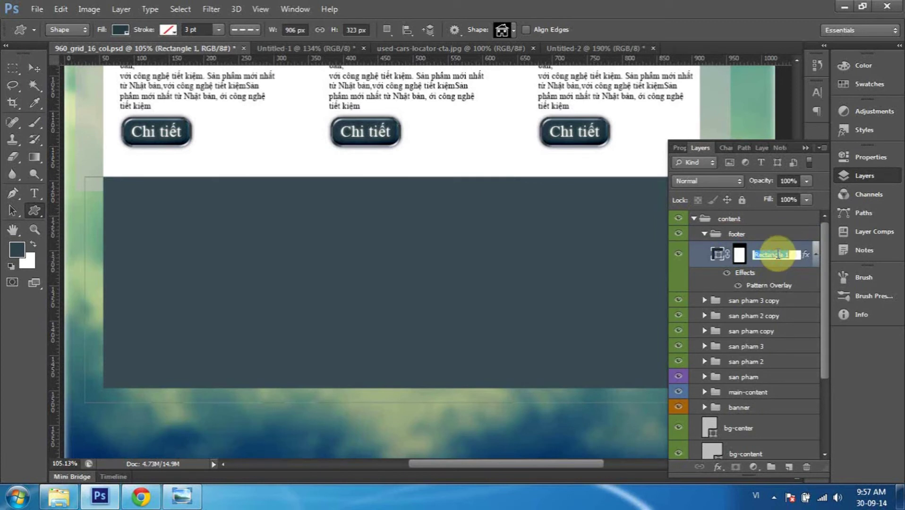
pyautogui.write('nen-')
pyautogui.write('cha')
pyautogui.press('Return')
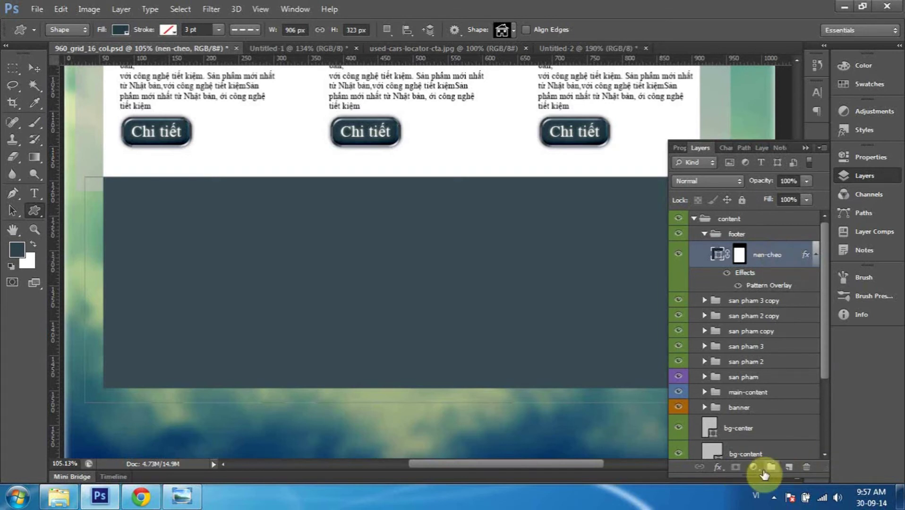
# Wrap nen-cheo in a new group and undo a stray house shape in the footer.
pyautogui.moveTo(777, 257); pyautogui.dragTo(771, 467)
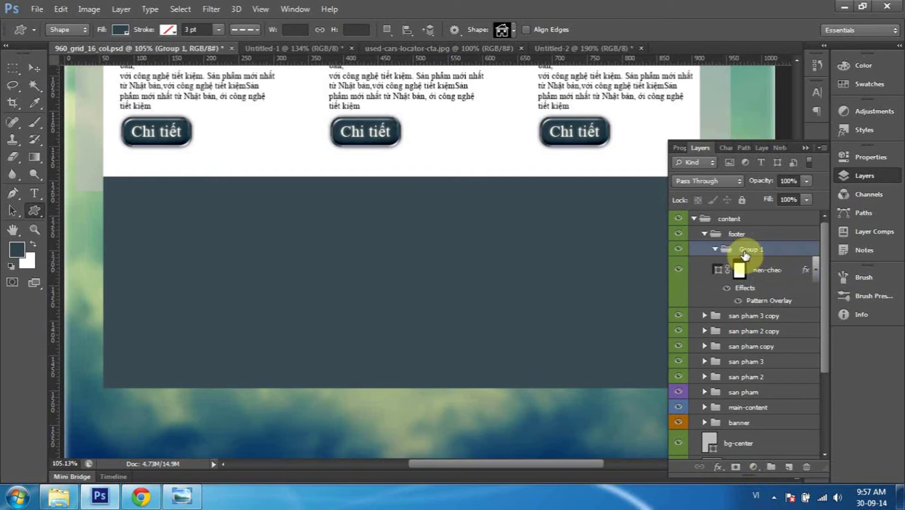
pyautogui.moveTo(152, 237)
pyautogui.mouseDown()
pyautogui.moveTo(182, 262)
pyautogui.moveTo(213, 311)
pyautogui.moveTo(188, 301)
pyautogui.moveTo(206, 334)
pyautogui.moveTo(198, 317)
pyautogui.mouseUp()
pyautogui.hotkey('ctrl', 'z')
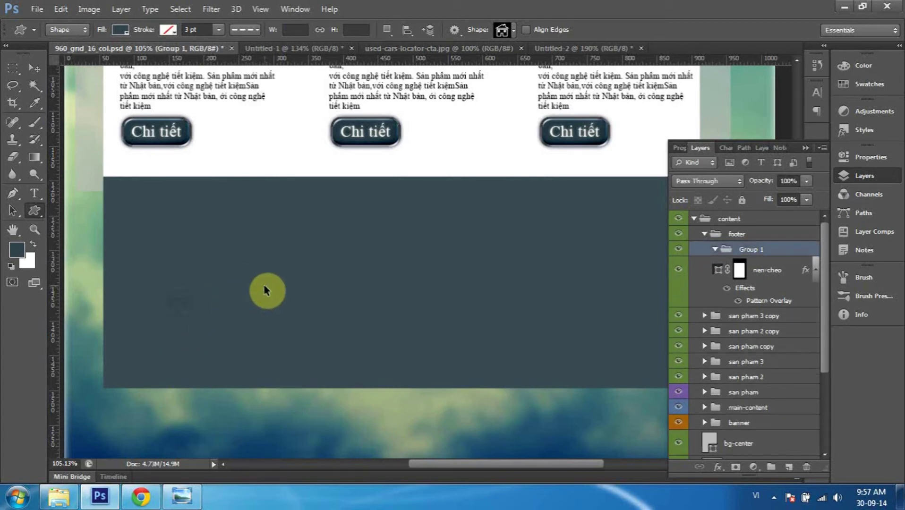
# Pan up to the Toyotar header and compare with the car.jpg reference design.
pyautogui.scroll(3, 392, 189)
pyautogui.scroll(-1, 495, 141)
pyautogui.scroll(-3, 521, 131)
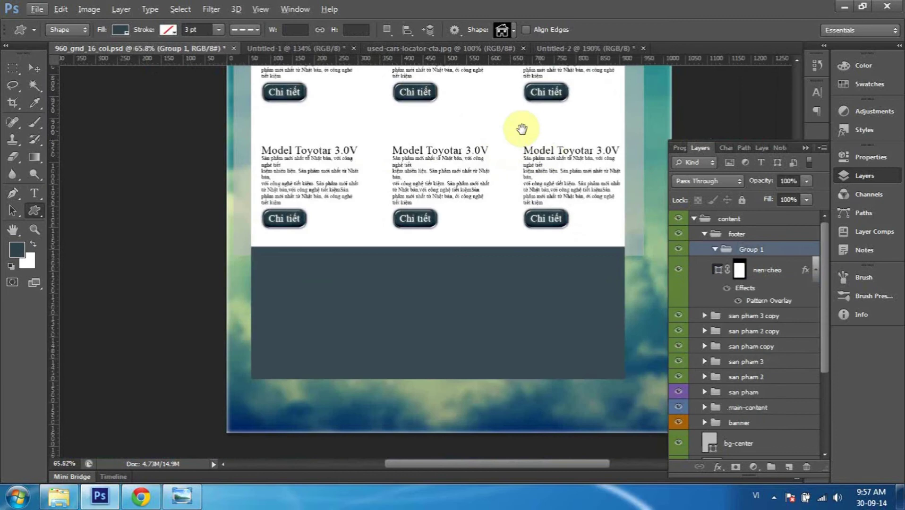
pyautogui.moveTo(519, 247); pyautogui.dragTo(521, 299)
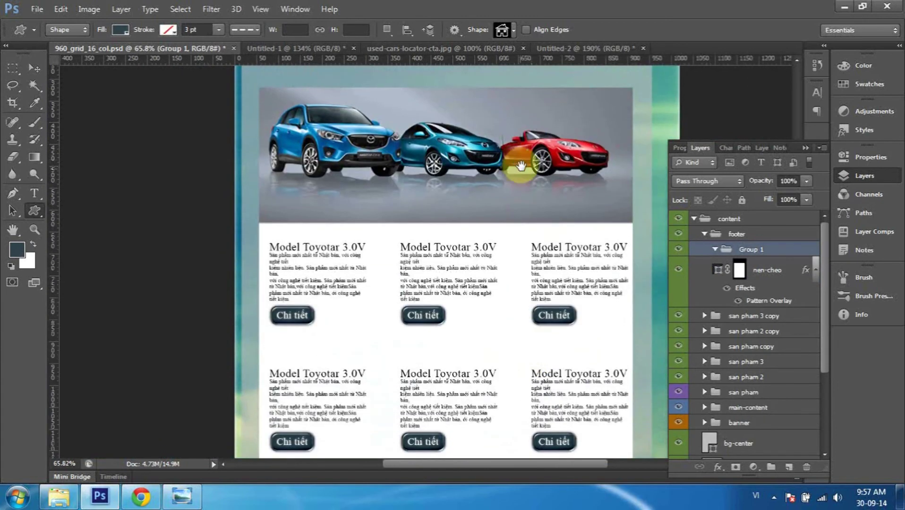
pyautogui.moveTo(516, 252); pyautogui.dragTo(516, 299)
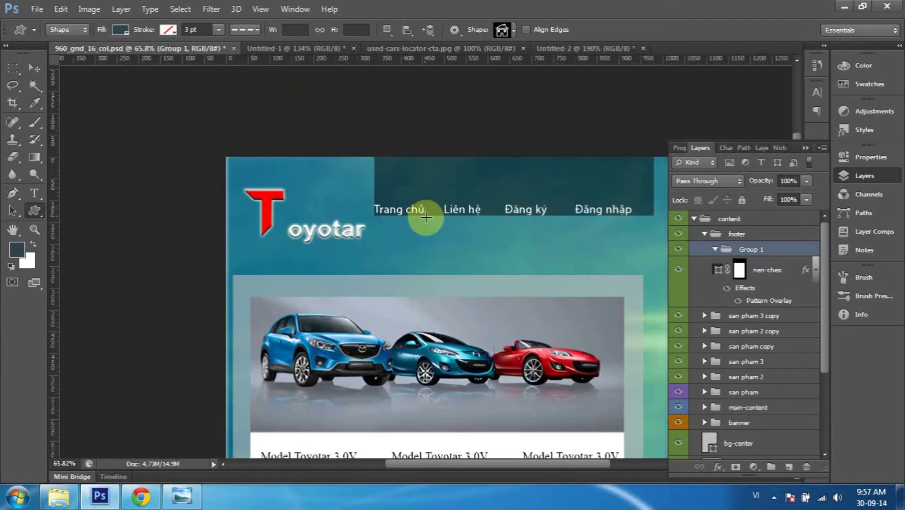
pyautogui.scroll(-2, 493, 294)
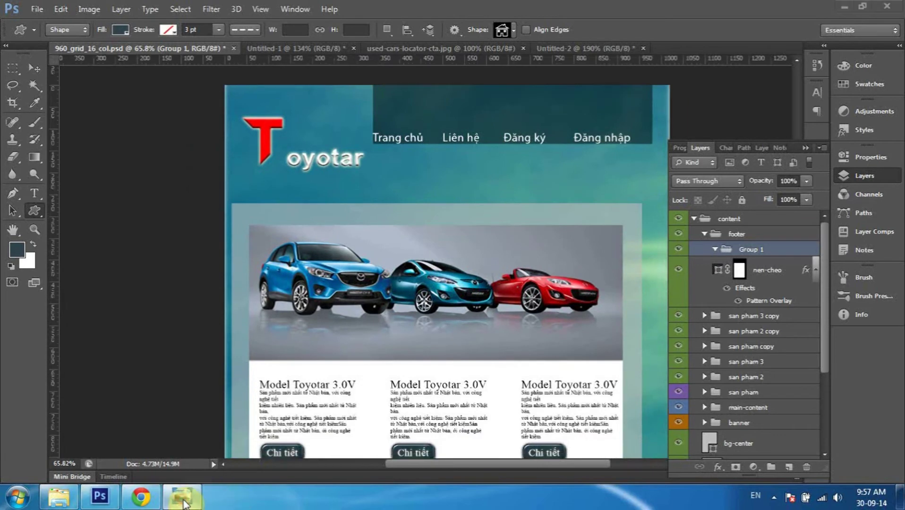
pyautogui.click(181, 496)
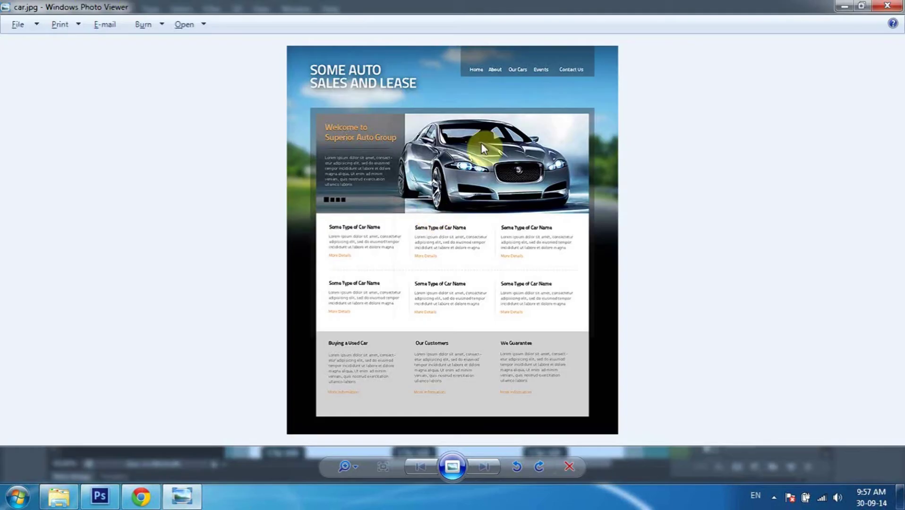
pyautogui.click(100, 496)
pyautogui.scroll(-2, 354, 329)
pyautogui.scroll(-6, 353, 330)
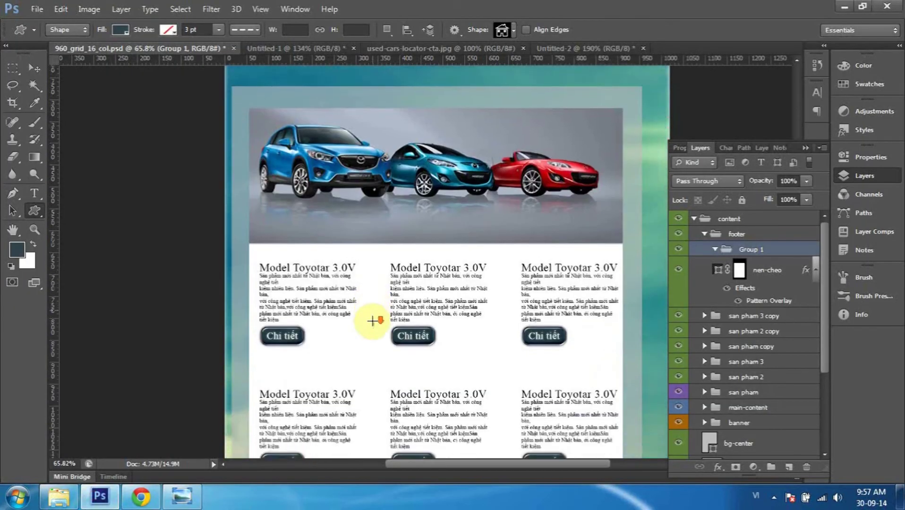
# Zoom into the footer and select the rectangular frame from the Custom Shape list.
pyautogui.scroll(-3, 373, 318)
pyautogui.scroll(-2, 374, 319)
pyautogui.scroll(-2, 370, 317)
pyautogui.scroll(1, 454, 364)
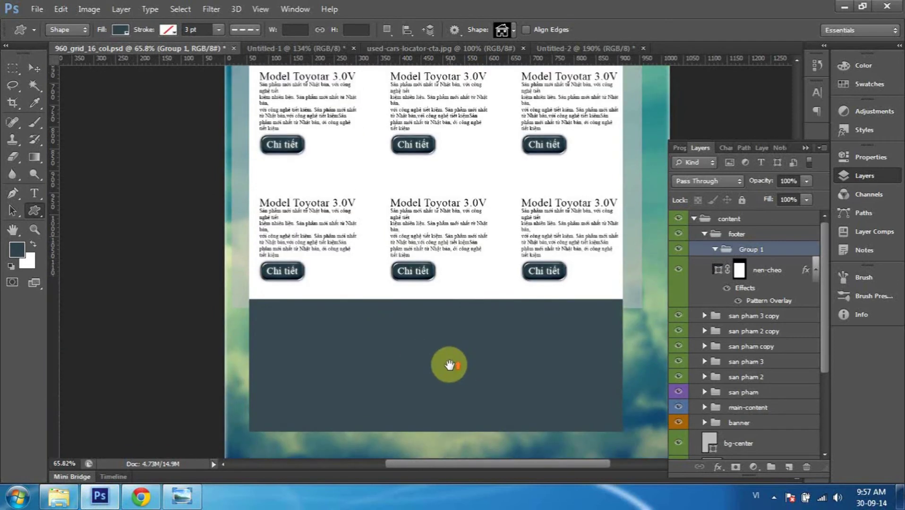
pyautogui.keyDown('alt'); pyautogui.scroll(1, 434, 399); pyautogui.keyUp('alt')
pyautogui.keyDown('alt'); pyautogui.scroll(1, 431, 402); pyautogui.keyUp('alt')
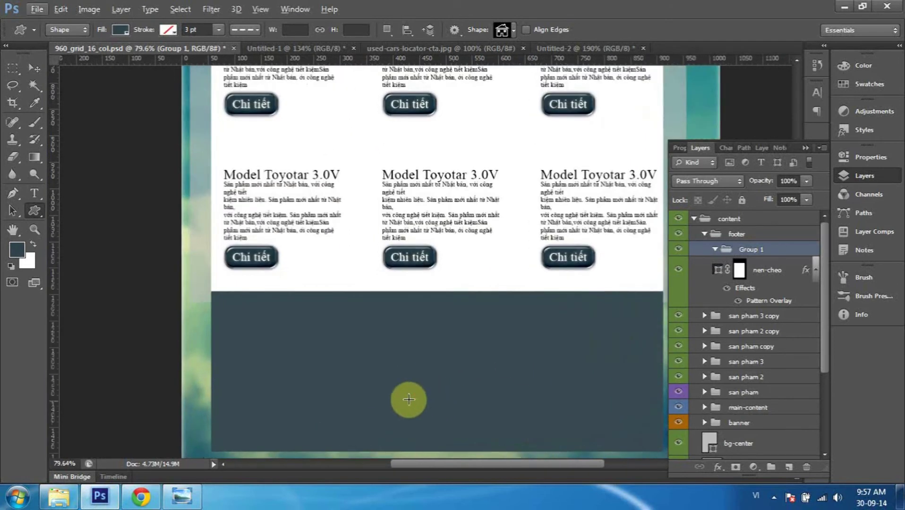
pyautogui.scroll(-2, 392, 358)
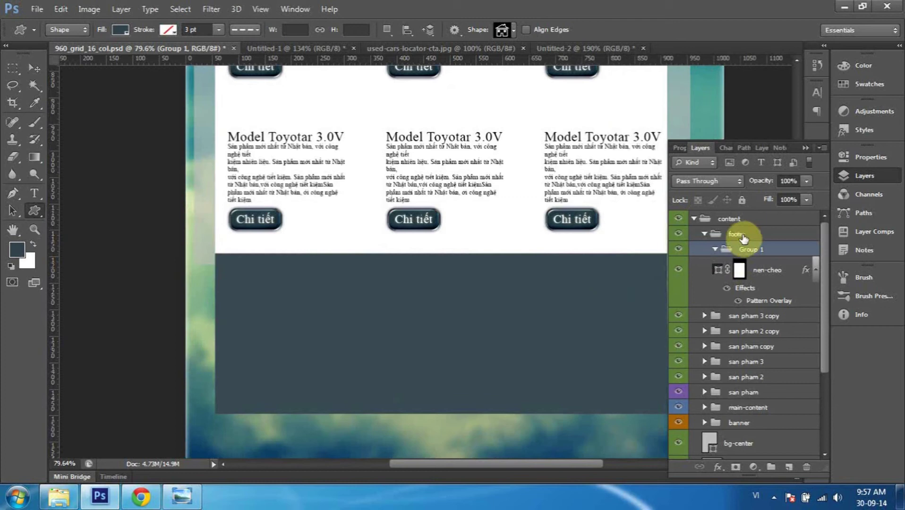
pyautogui.click(514, 30)
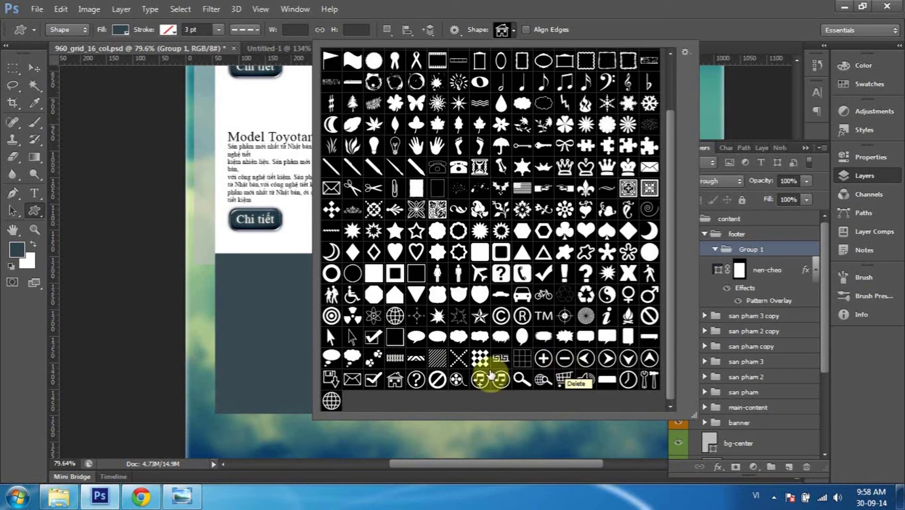
pyautogui.scroll(2, 485, 374)
pyautogui.scroll(2, 472, 142)
pyautogui.scroll(1, 542, 142)
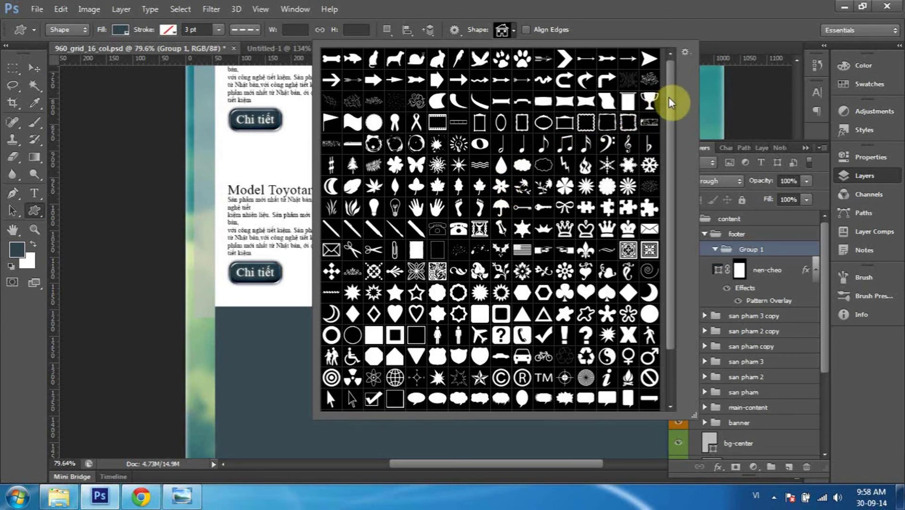
pyautogui.click(631, 101)
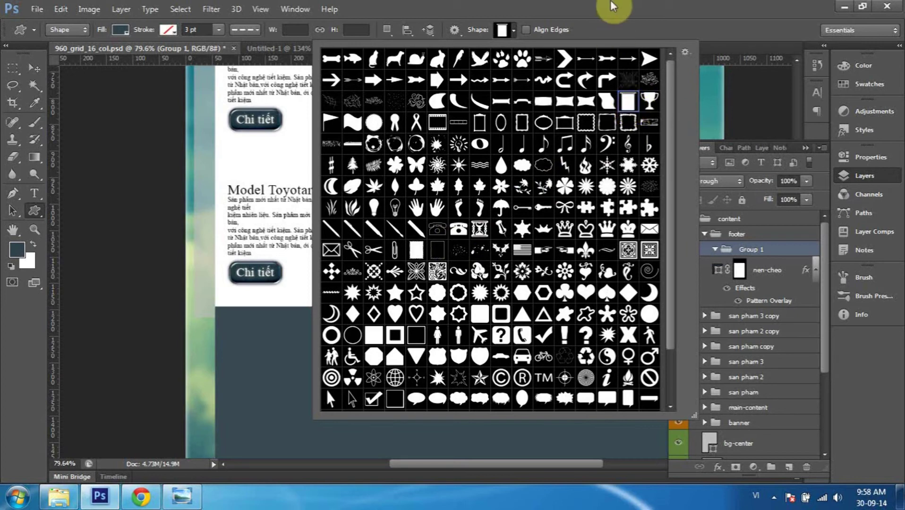
pyautogui.scroll(-3, 608, 240)
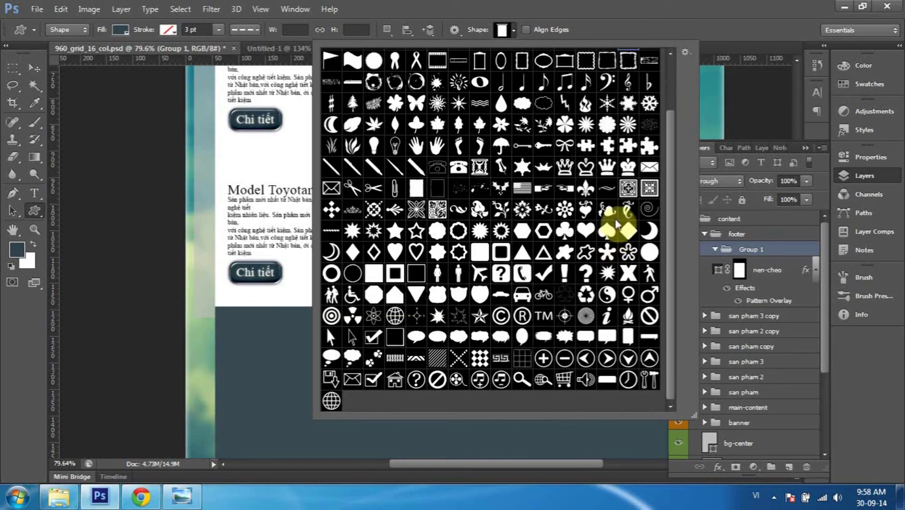
pyautogui.click(697, 10)
# Draw the frame shape on the footer's left side with a white fill.
pyautogui.moveTo(283, 317); pyautogui.dragTo(438, 431)
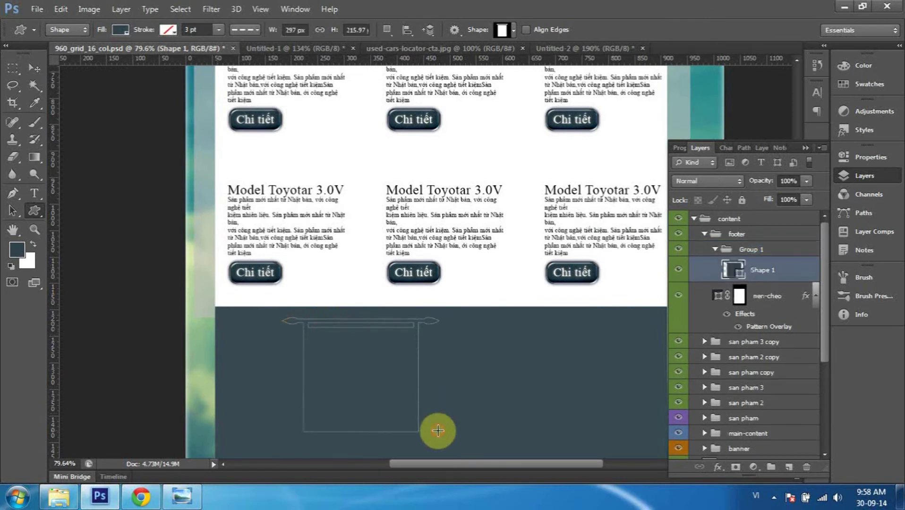
pyautogui.click(121, 30)
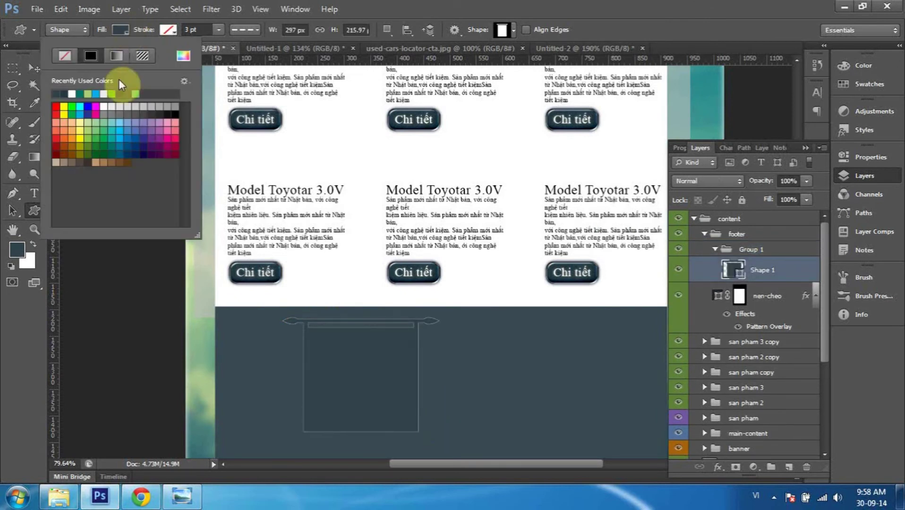
pyautogui.click(69, 93)
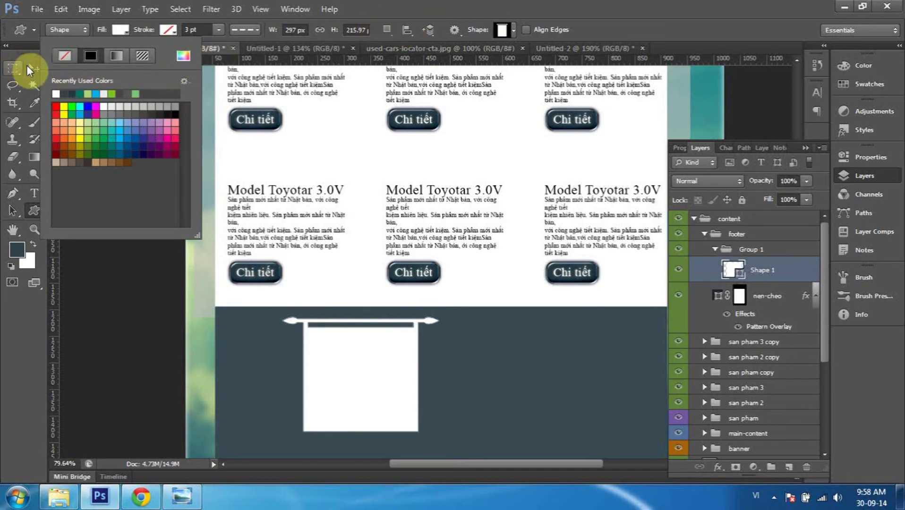
pyautogui.click(33, 70)
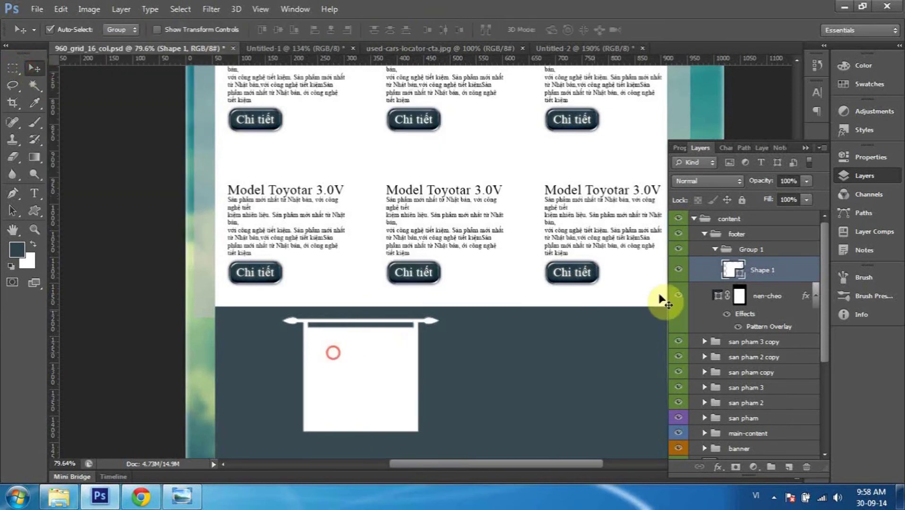
# Rename the Shape 1 layer to quang-cao.
pyautogui.doubleClick(759, 273)
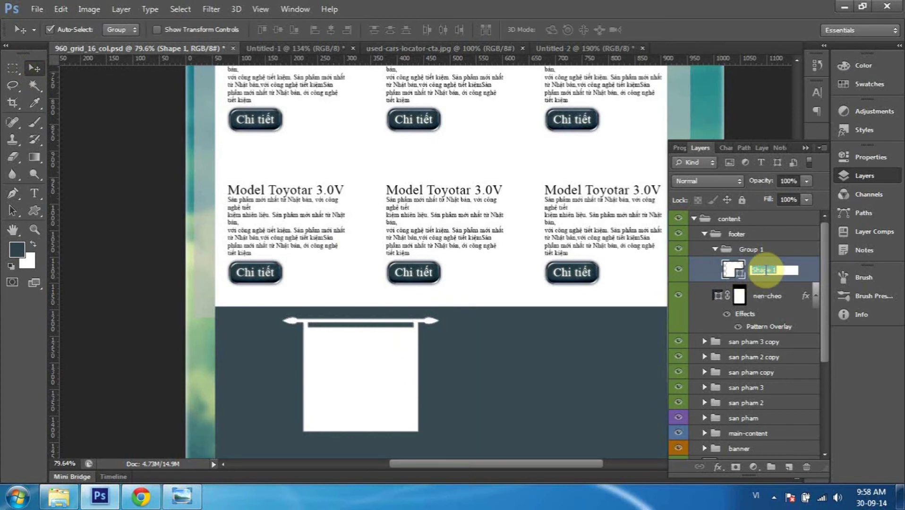
pyautogui.write('quar')
pyautogui.write('-cao')
pyautogui.press('Return')
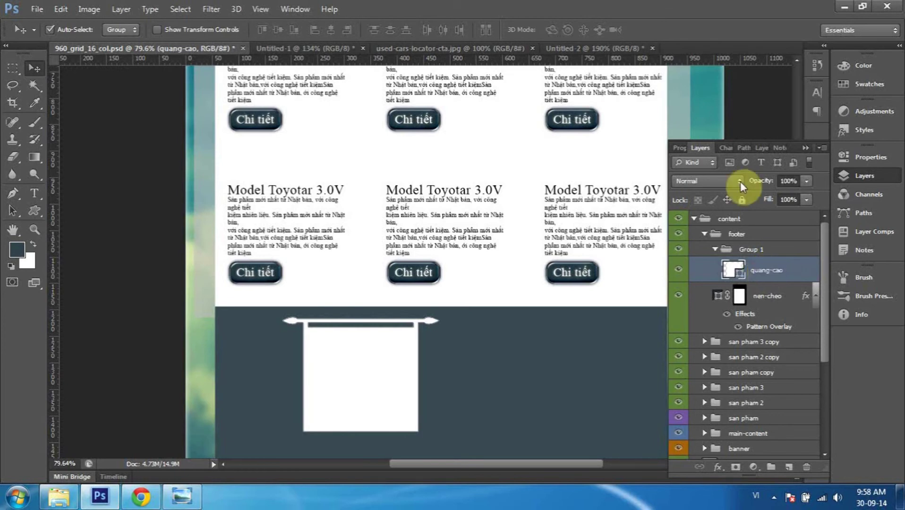
pyautogui.scroll(-1, 446, 226)
pyautogui.scroll(-1, 446, 225)
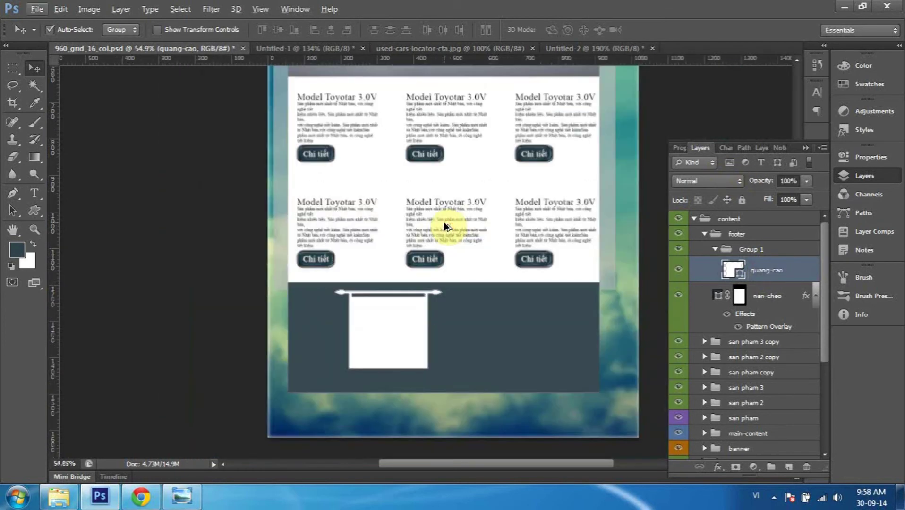
# Move the quang-cao banner left in the footer, aligning it to the shown guides.
pyautogui.click(390, 326)
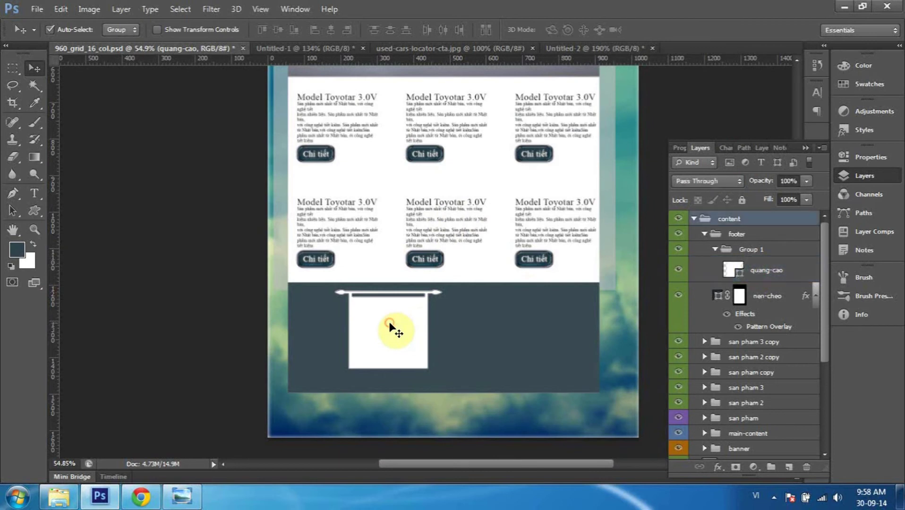
pyautogui.click(787, 274)
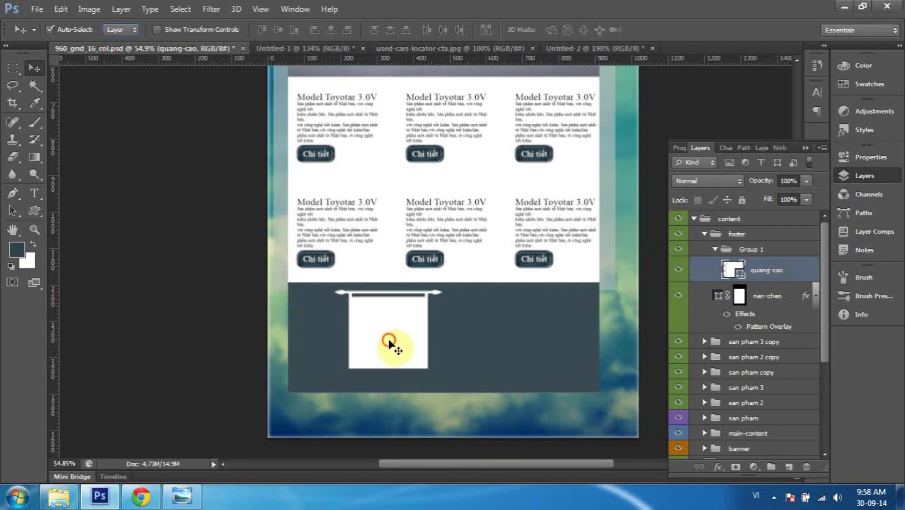
pyautogui.moveTo(401, 340); pyautogui.dragTo(363, 347)
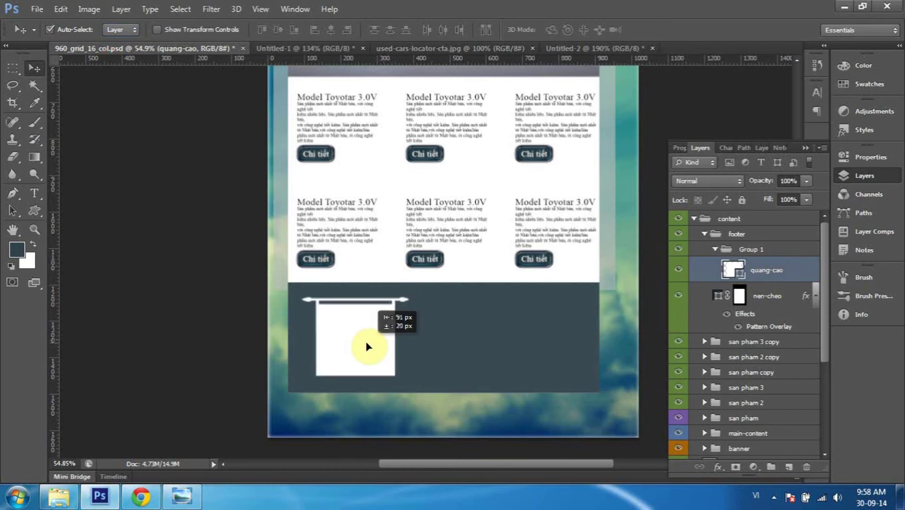
pyautogui.moveTo(364, 346); pyautogui.dragTo(361, 346)
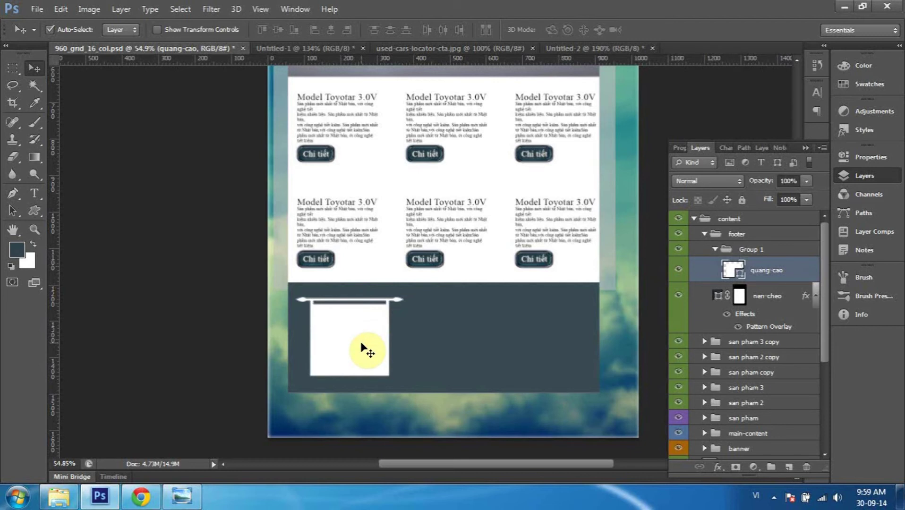
pyautogui.hotkey('ctrl', ';')
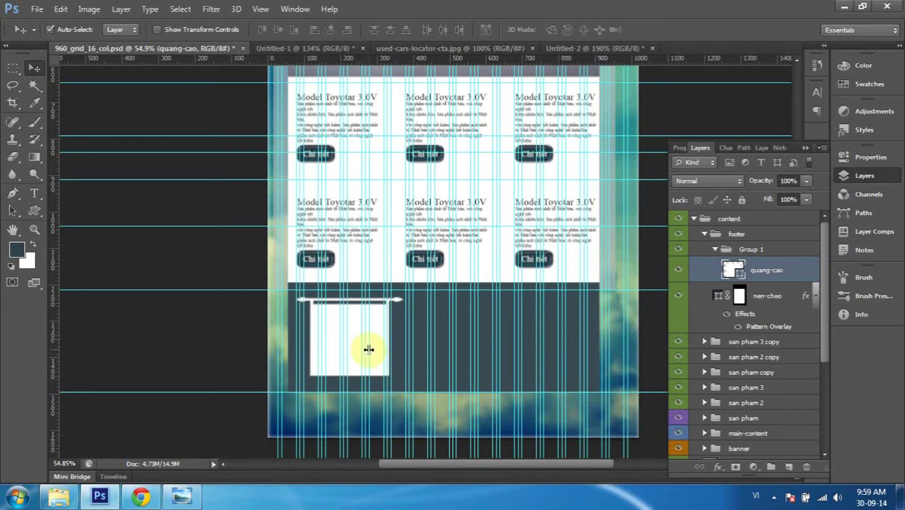
pyautogui.moveTo(356, 342); pyautogui.dragTo(358, 340)
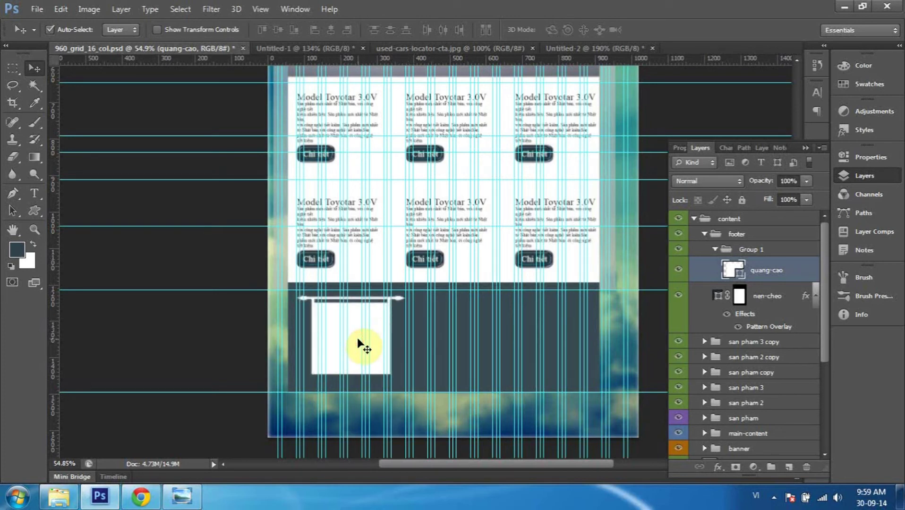
# Scale the banner to about 94%, nudge it into place, and hide the guides.
pyautogui.hotkey('ctrl', 't')
pyautogui.moveTo(294, 292); pyautogui.dragTo(300, 296)
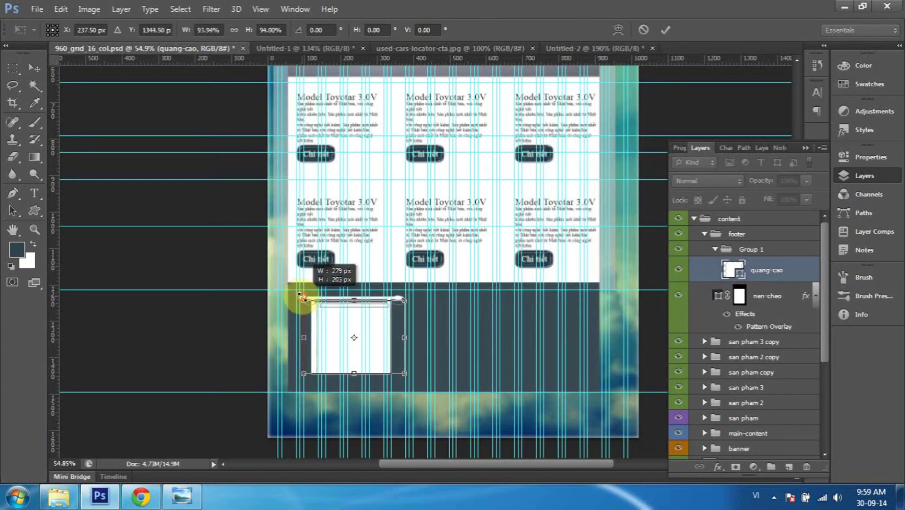
pyautogui.moveTo(301, 295); pyautogui.dragTo(302, 298)
pyautogui.press('Return')
pyautogui.moveTo(375, 338); pyautogui.dragTo(378, 344)
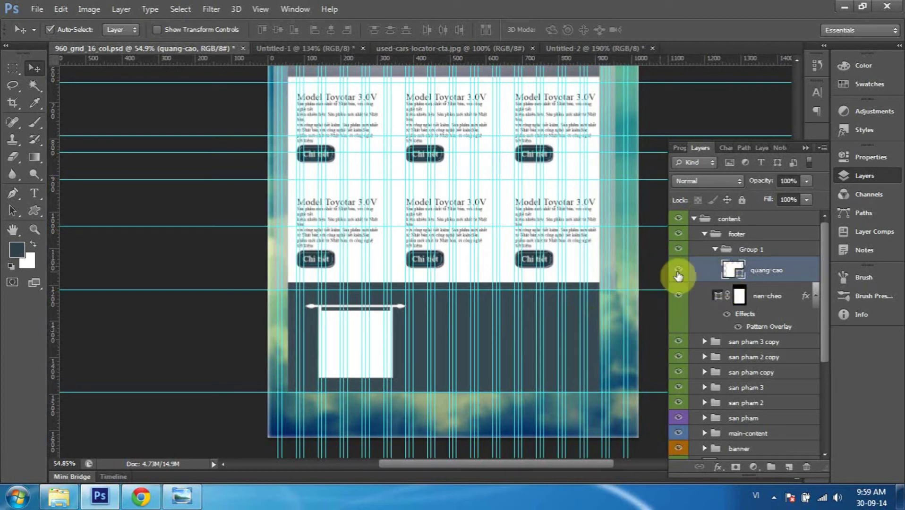
pyautogui.hotkey('ctrl', ';')
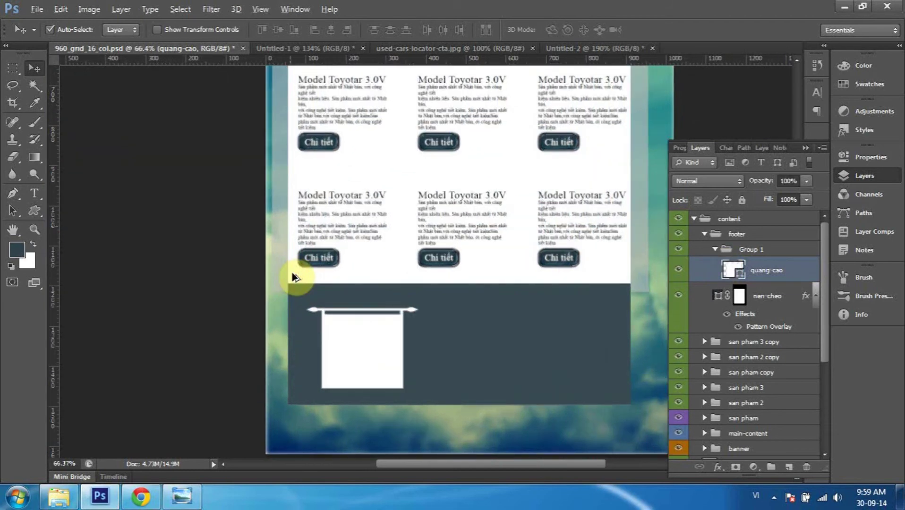
# Zoom in on the banner box and expand Group 1, toggling visibility to check its contents.
pyautogui.scroll(3, 295, 277)
pyautogui.moveTo(489, 305); pyautogui.dragTo(476, 285)
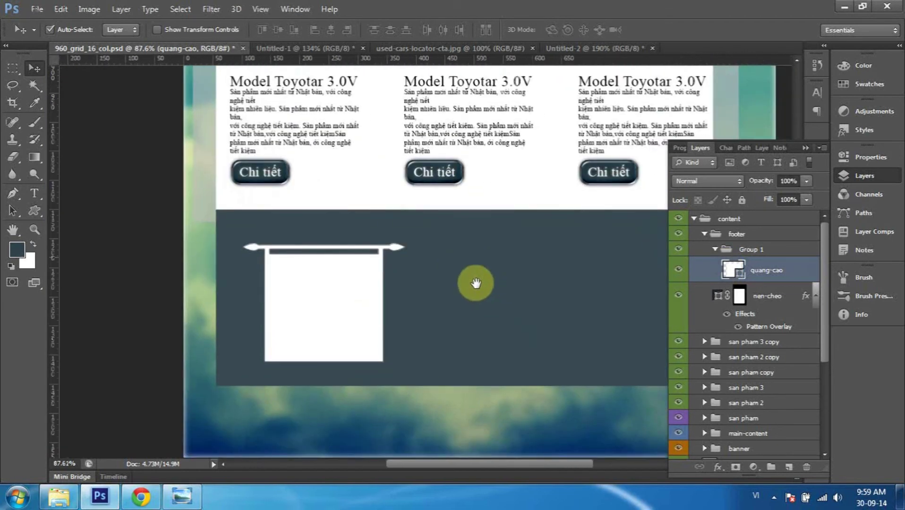
pyautogui.scroll(2, 308, 267)
pyautogui.scroll(1, 309, 267)
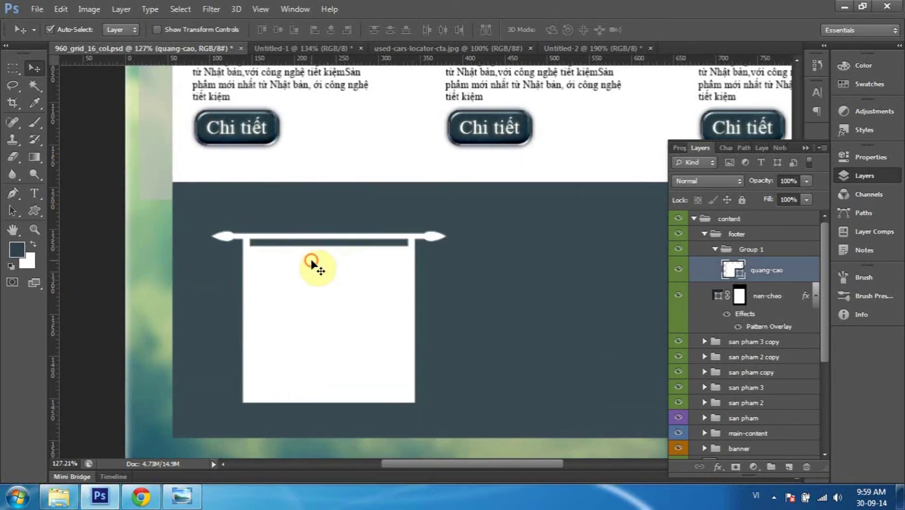
pyautogui.rightClick(303, 263)
pyautogui.click(285, 263)
pyautogui.rightClick(285, 263)
pyautogui.click(285, 263)
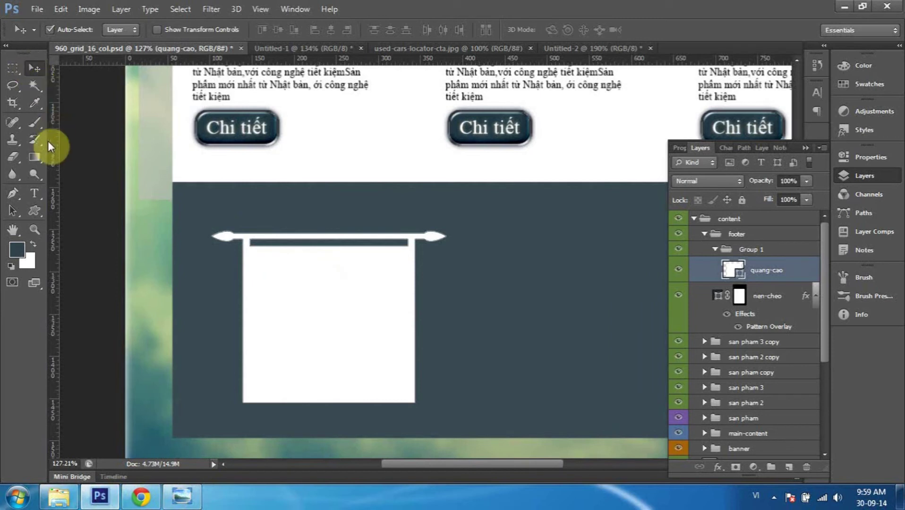
pyautogui.click(718, 251)
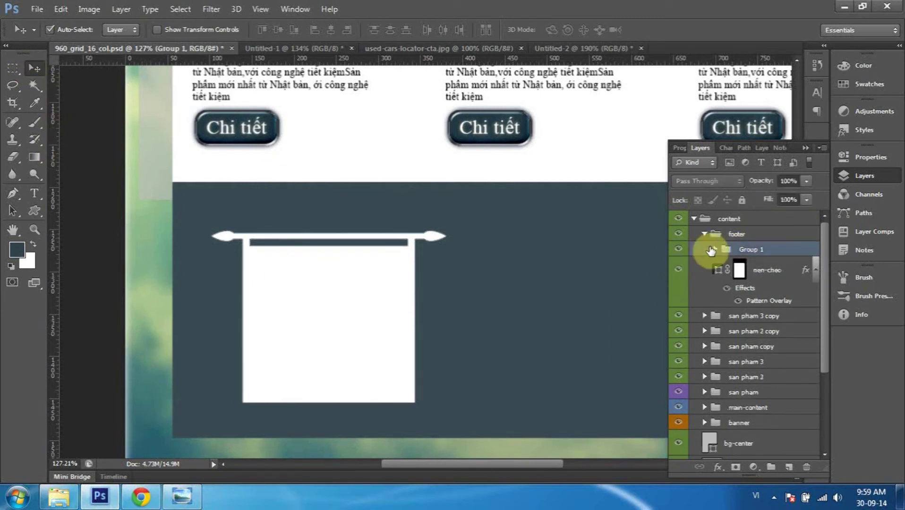
pyautogui.click(714, 249)
pyautogui.click(685, 270)
pyautogui.click(680, 250)
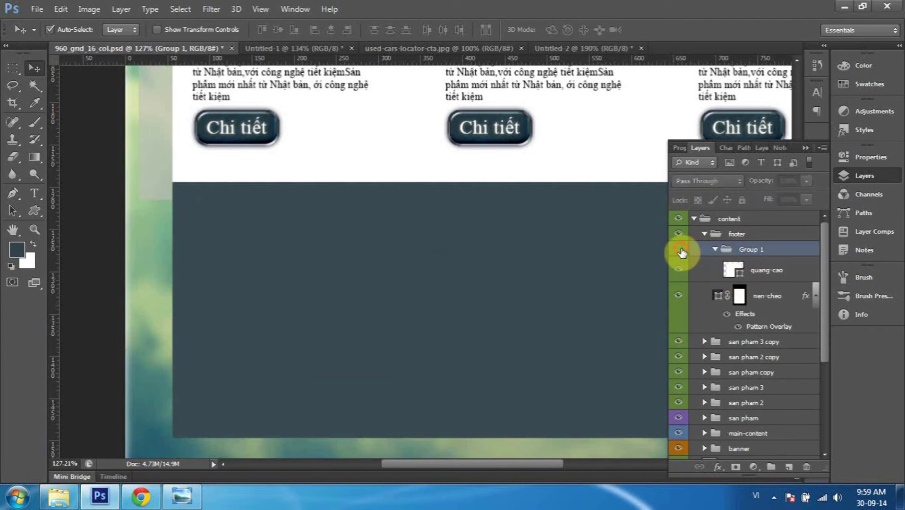
# Rename Group 1 to quang-cao-cha and verify it by toggling its visibility.
pyautogui.doubleClick(754, 249)
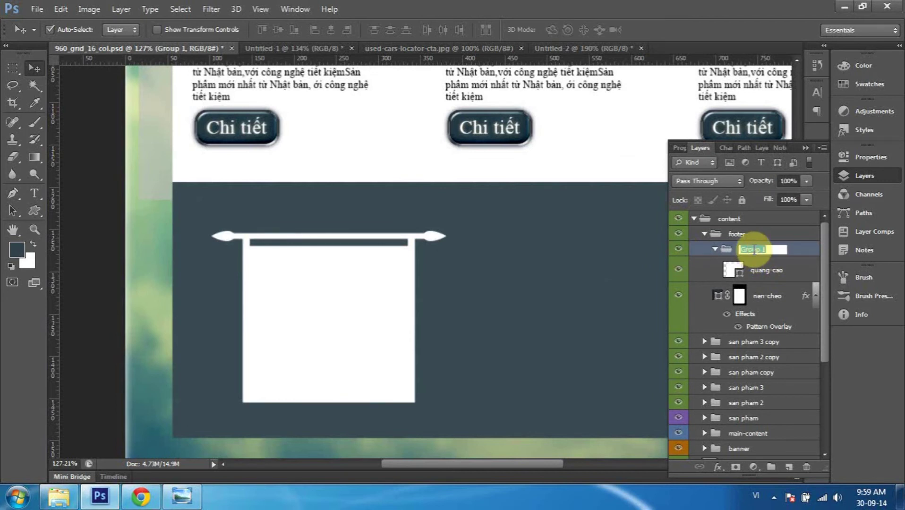
pyautogui.write('quang-ca')
pyautogui.write('o-')
pyautogui.write('cha')
pyautogui.press('Return')
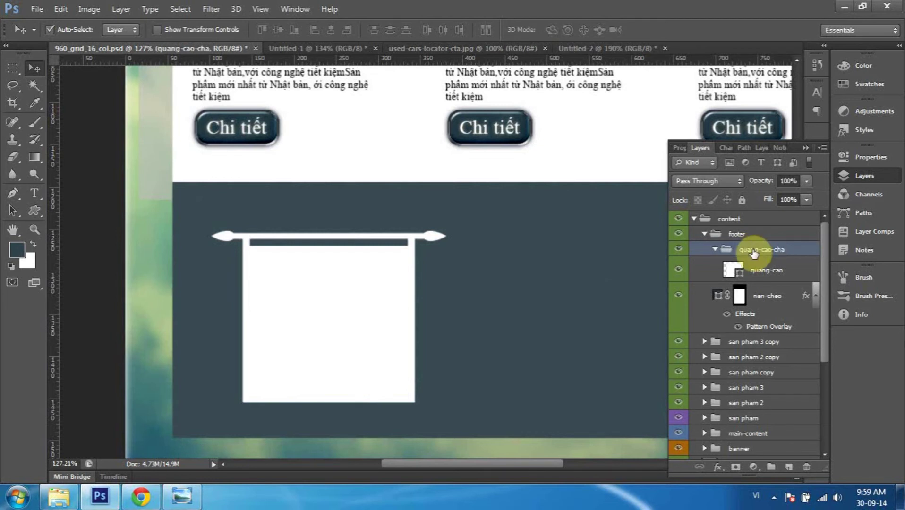
pyautogui.click(679, 250)
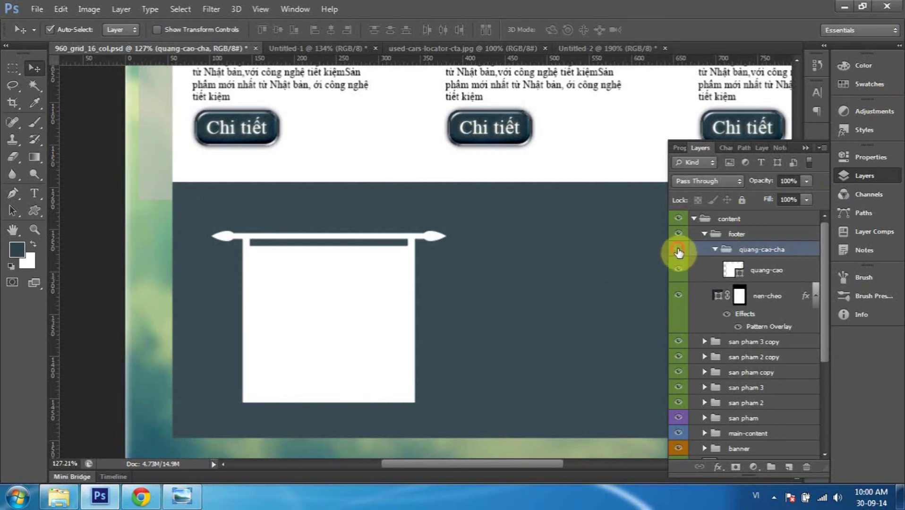
pyautogui.click(679, 251)
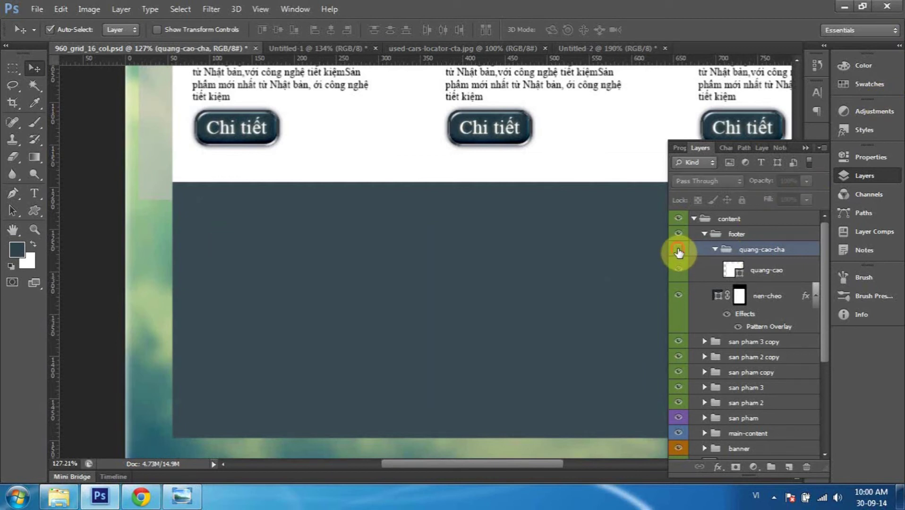
# Select the quang-cao banner layer and switch to the Type tool.
pyautogui.click(758, 271)
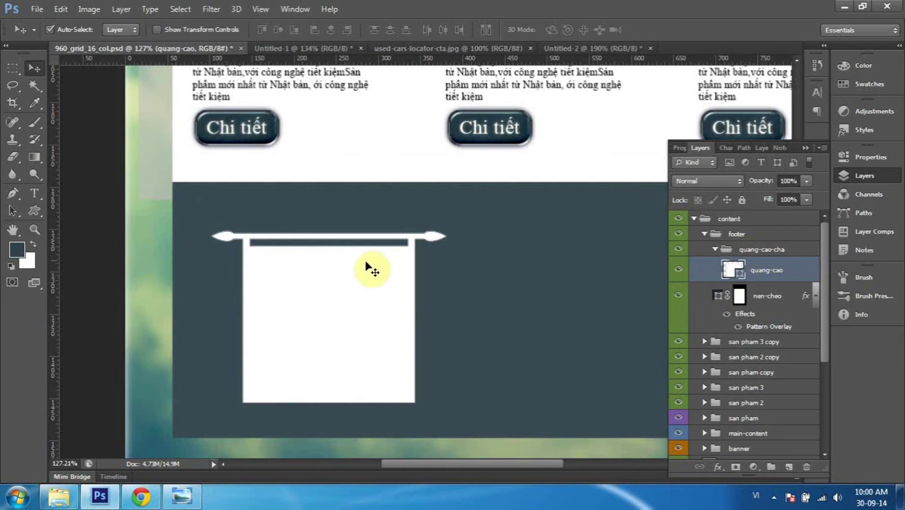
pyautogui.click(35, 194)
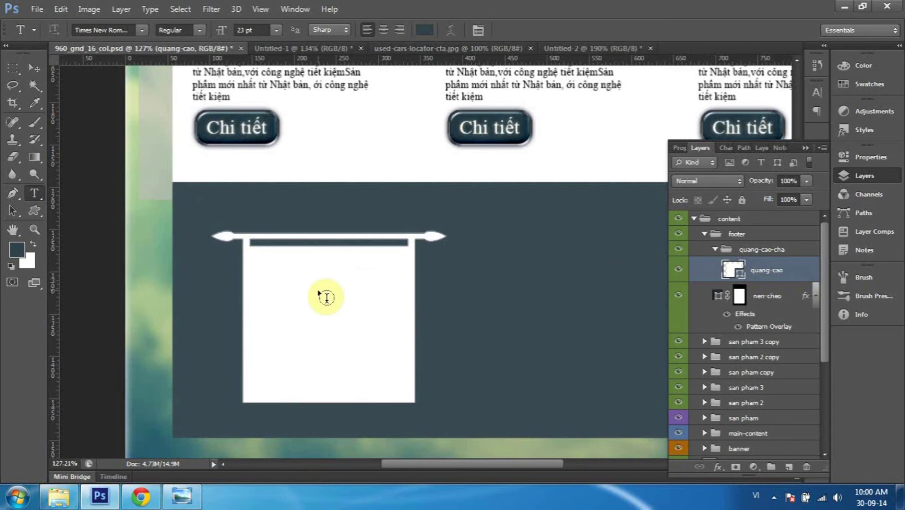
pyautogui.rightClick(787, 273)
pyautogui.press('Escape')
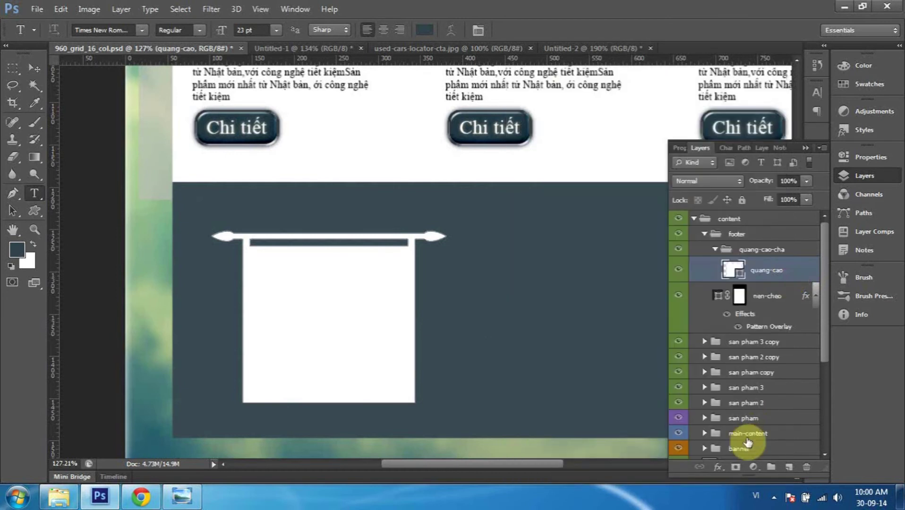
# Create a new group named text inside quang-cao-cha.
pyautogui.click(771, 467)
pyautogui.doubleClick(765, 266)
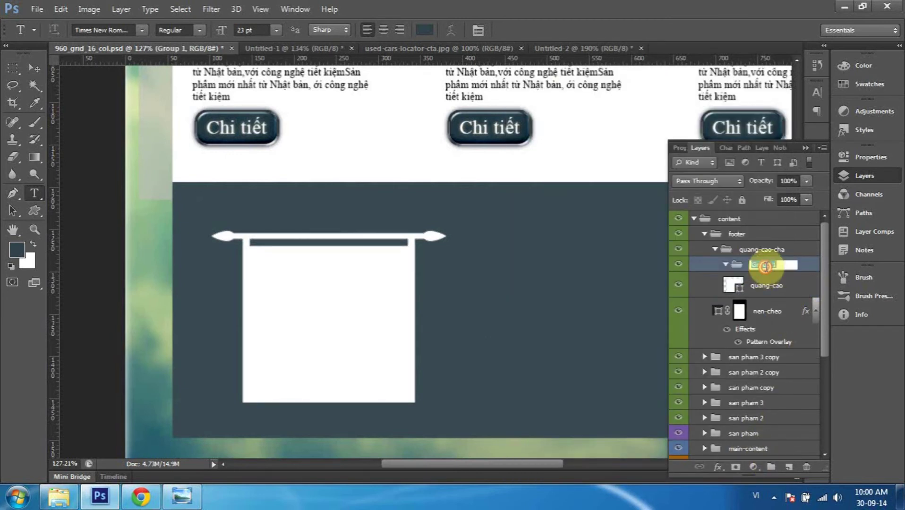
pyautogui.write('text')
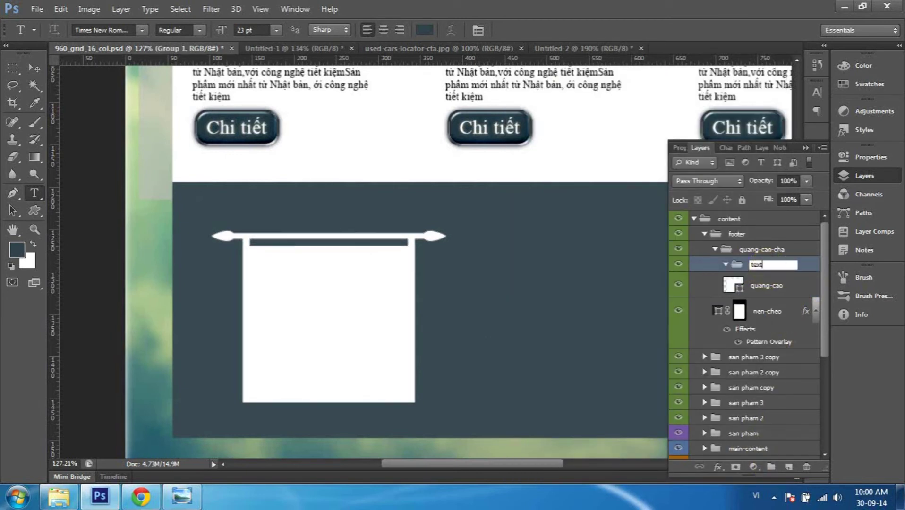
pyautogui.press('Return')
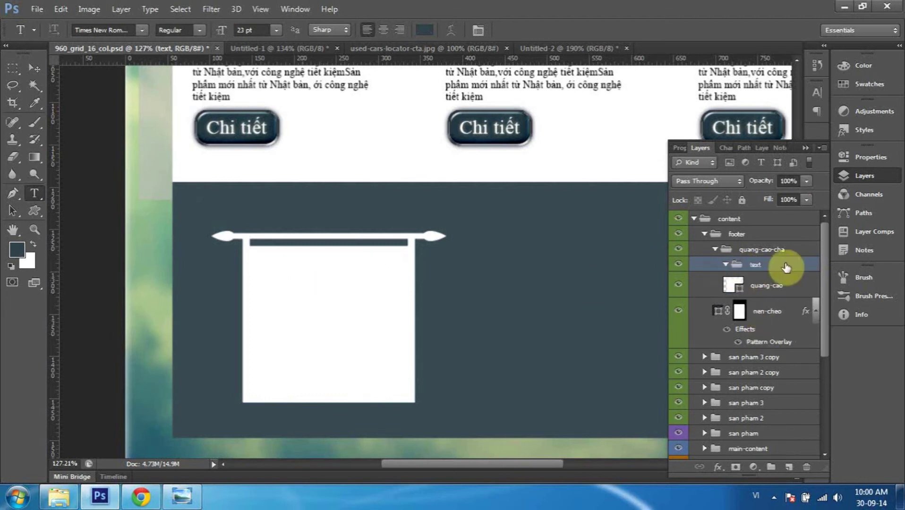
# With the text group selected, draw a text box across the banner's top.
pyautogui.click(763, 249)
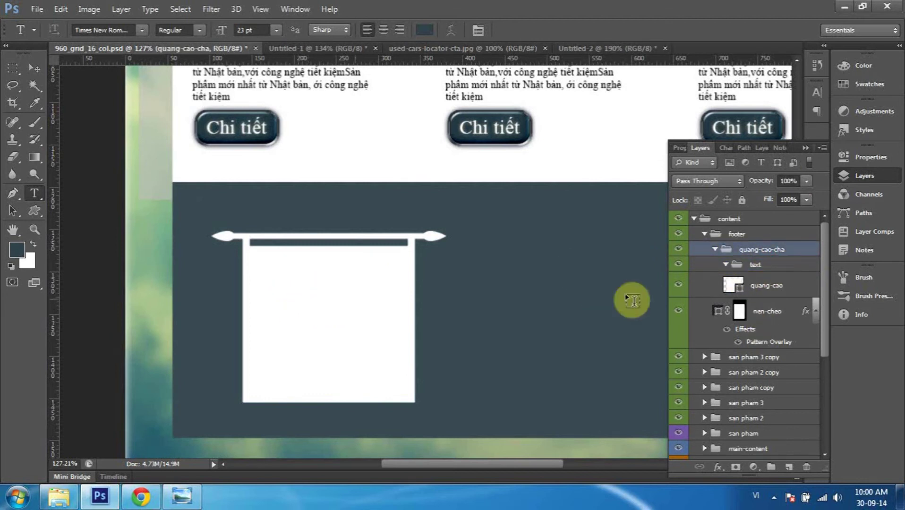
pyautogui.click(755, 265)
pyautogui.click(762, 287)
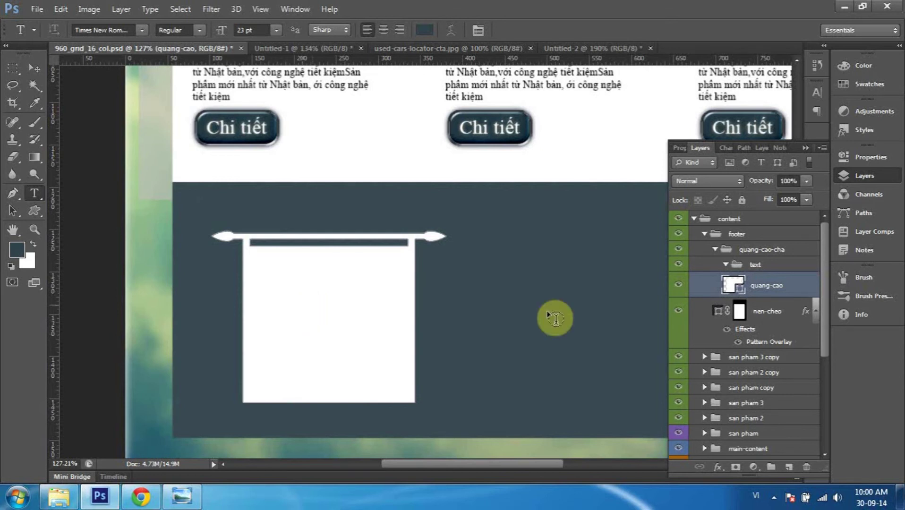
pyautogui.click(777, 269)
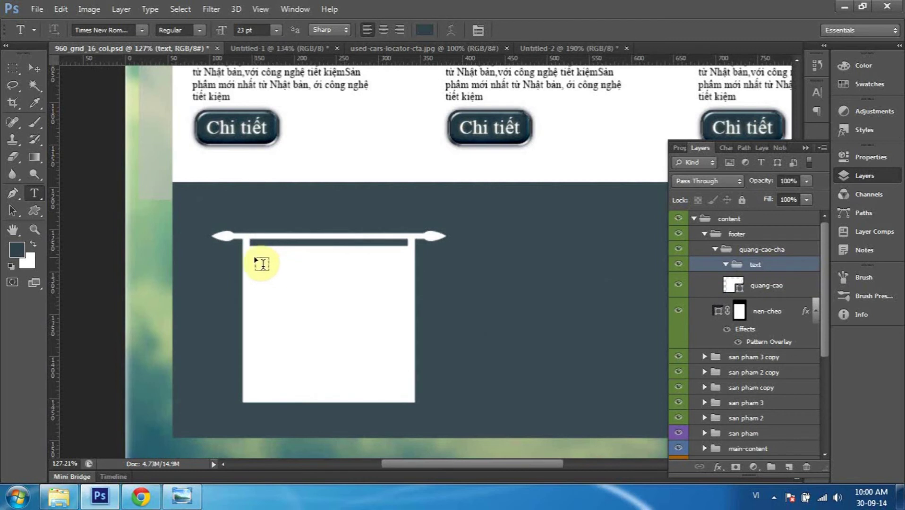
pyautogui.moveTo(250, 249)
pyautogui.mouseDown()
pyautogui.moveTo(282, 266)
pyautogui.moveTo(410, 282)
pyautogui.mouseUp()
pyautogui.write('Quan3g')
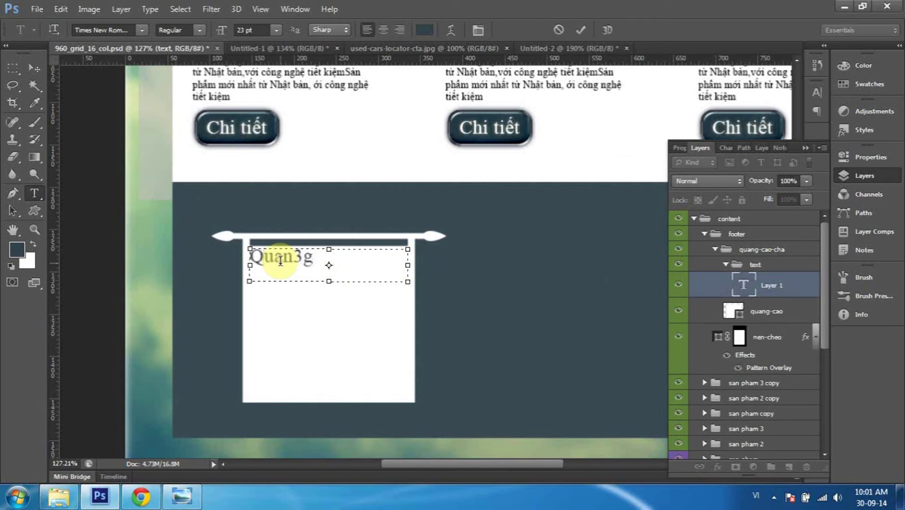
# Correct the heading to 'Quảng Cáo', centre it, and enlarge it to 31 pt.
pyautogui.press('Delete')
pyautogui.press('Delete')
pyautogui.press('Delete')
pyautogui.write('áo')
pyautogui.hotkey('ctrl', 'a')
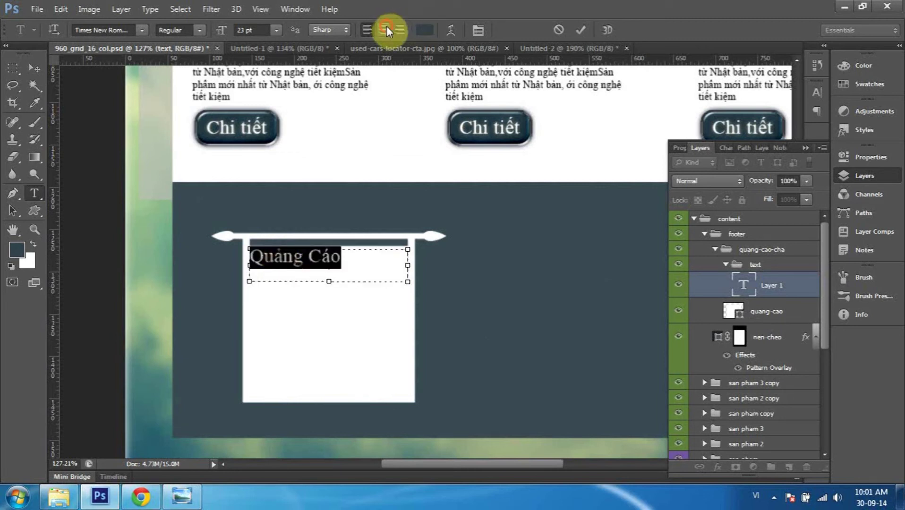
pyautogui.click(386, 29)
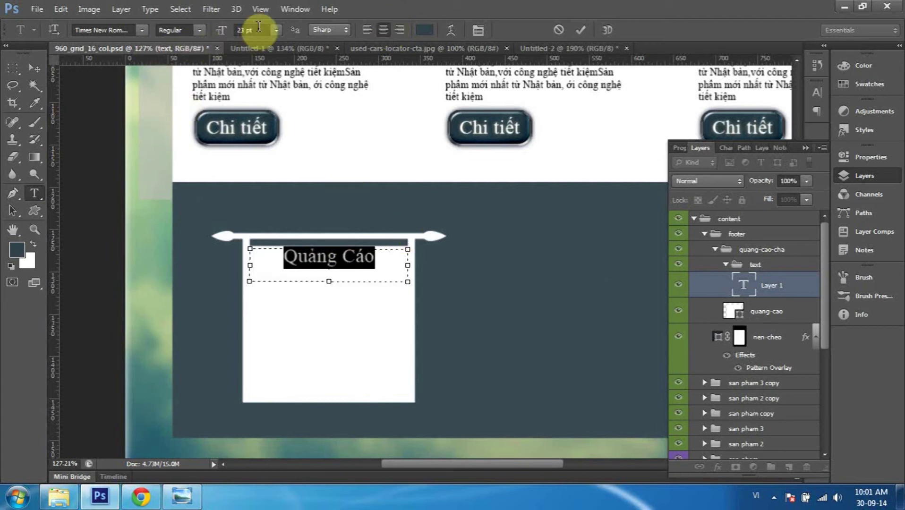
pyautogui.moveTo(216, 30); pyautogui.dragTo(223, 34)
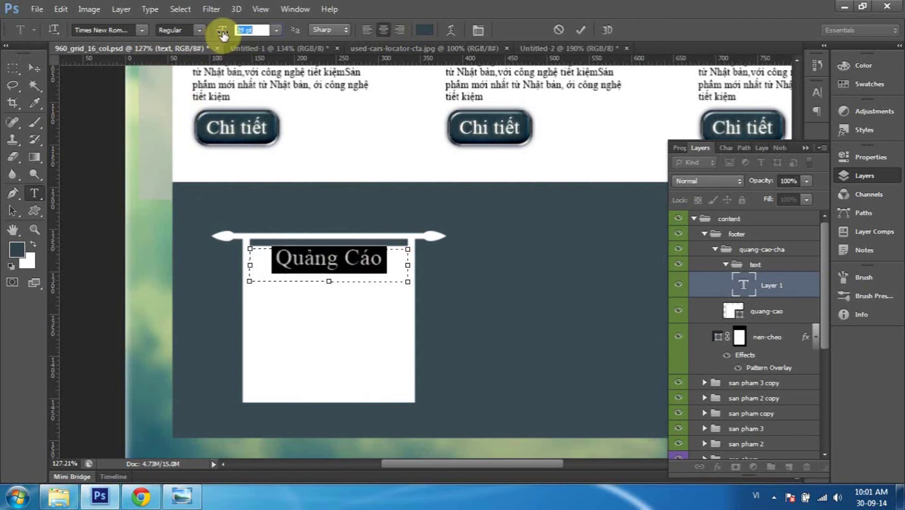
pyautogui.moveTo(223, 34); pyautogui.dragTo(226, 33)
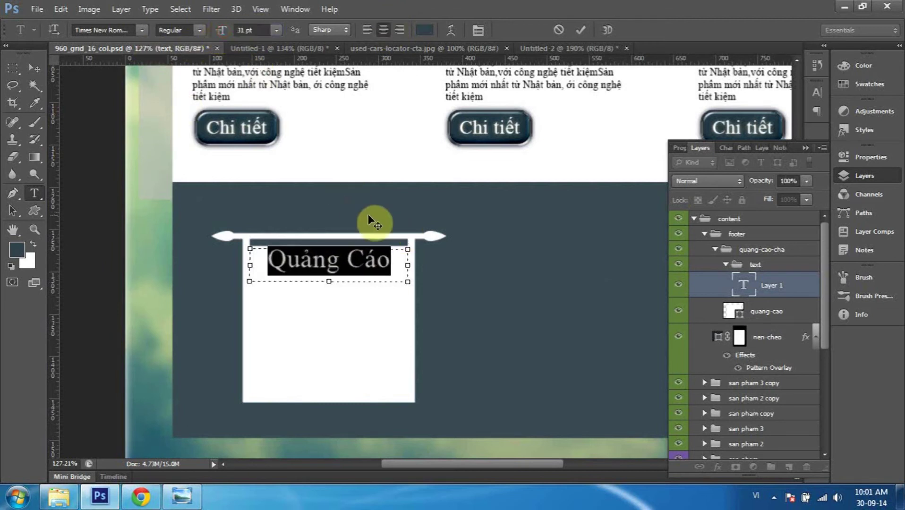
# Select the heading and try near-black and blue text colours in the picker.
pyautogui.click(409, 261)
pyautogui.moveTo(408, 263); pyautogui.dragTo(259, 260)
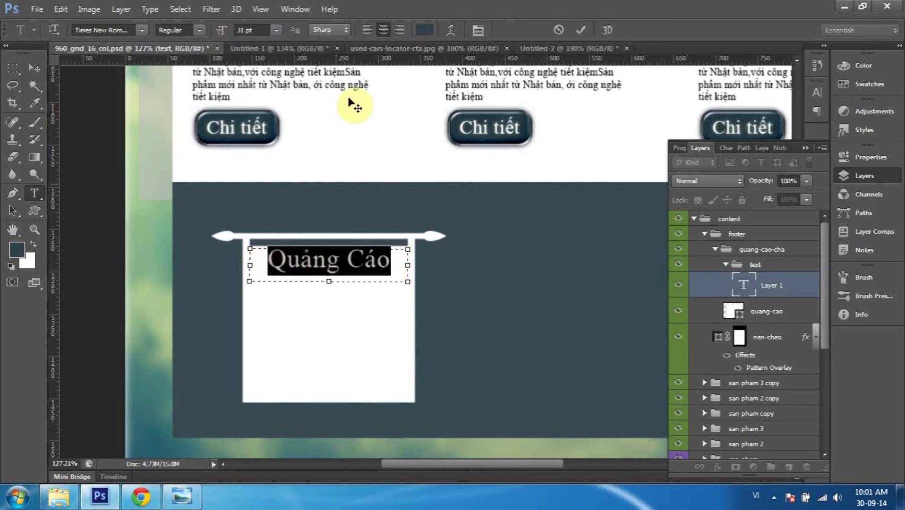
pyautogui.click(425, 30)
pyautogui.moveTo(581, 240); pyautogui.dragTo(637, 252)
pyautogui.moveTo(693, 125); pyautogui.dragTo(661, 126)
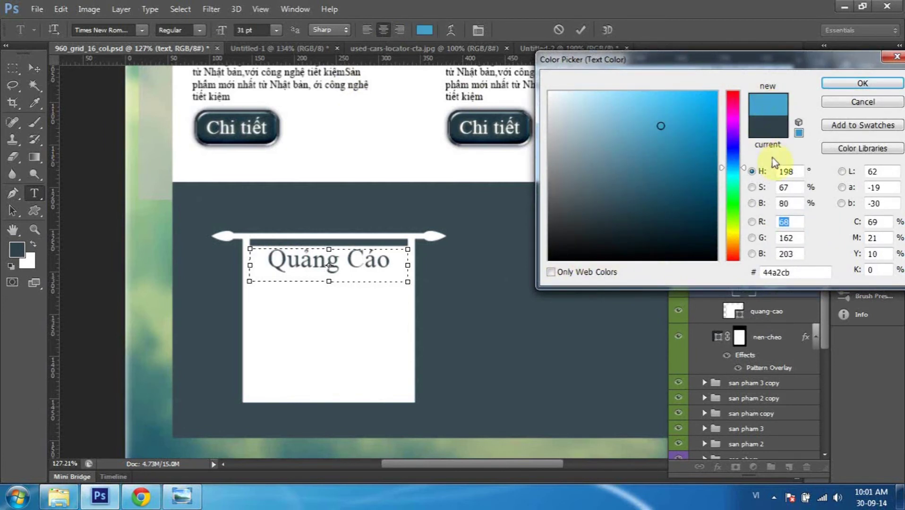
# Set the Quảng Cáo heading text colour to bright magenta.
pyautogui.moveTo(734, 167); pyautogui.dragTo(733, 120)
pyautogui.moveTo(647, 131); pyautogui.dragTo(656, 108)
pyautogui.click(664, 101)
pyautogui.click(799, 99)
pyautogui.click(863, 84)
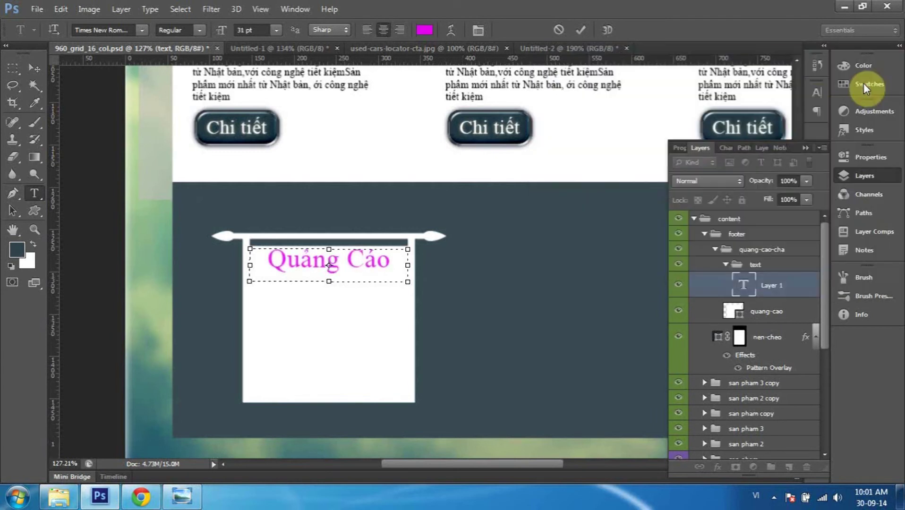
# Reselect the whole Quảng Cáo heading line for further editing.
pyautogui.hotkey('ctrl', 'a')
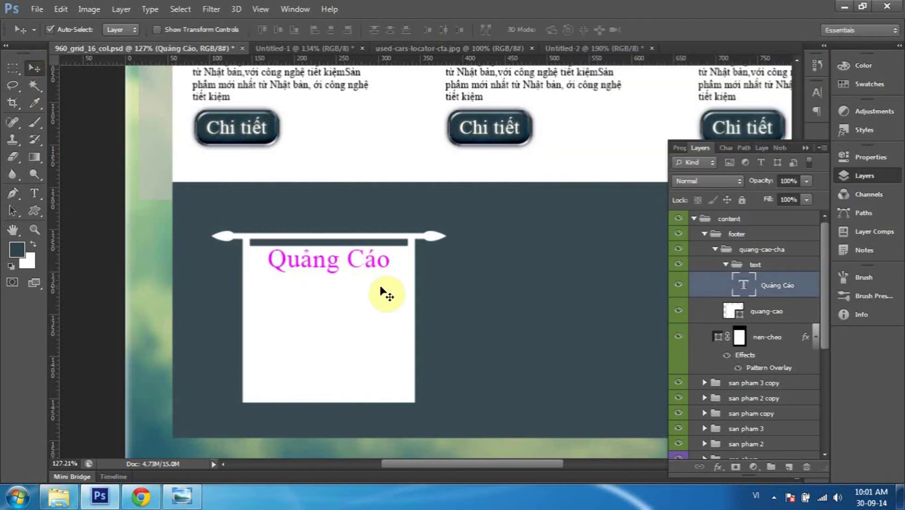
pyautogui.scroll(-1, 384, 293)
pyautogui.scroll(-2, 384, 293)
pyautogui.scroll(-1, 383, 290)
pyautogui.scroll(1, 384, 290)
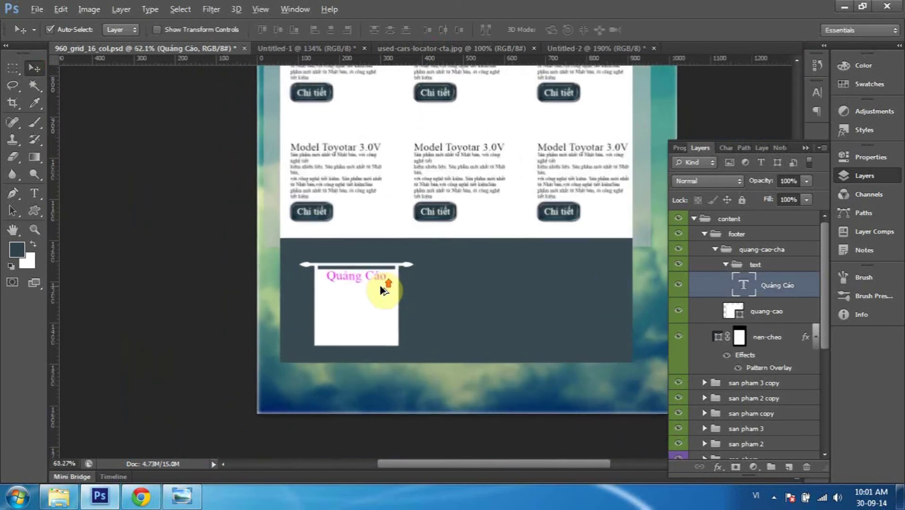
pyautogui.scroll(2, 384, 290)
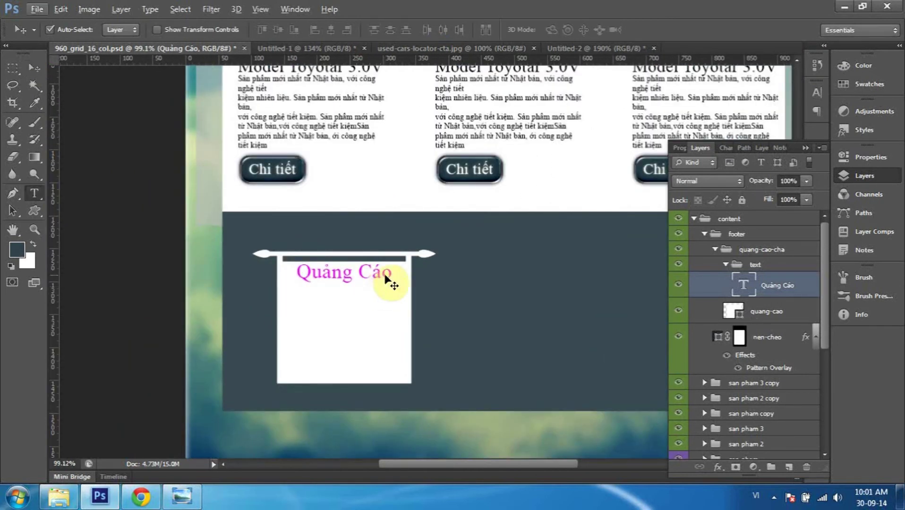
pyautogui.hotkey('alt', 't')
pyautogui.press('Escape')
pyautogui.doubleClick(384, 273)
pyautogui.tripleClick(385, 273)
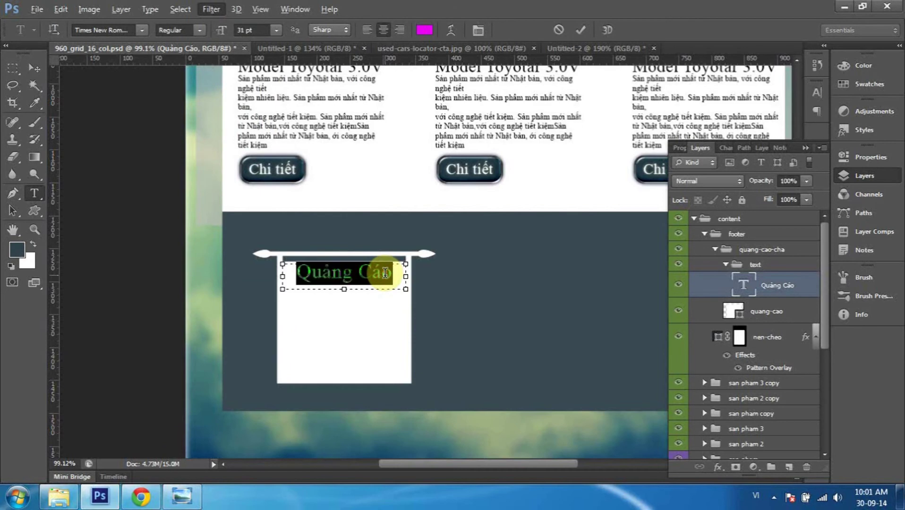
# Sample a dark teal (3e6b71) from the page as the heading colour and commit the text.
pyautogui.click(425, 30)
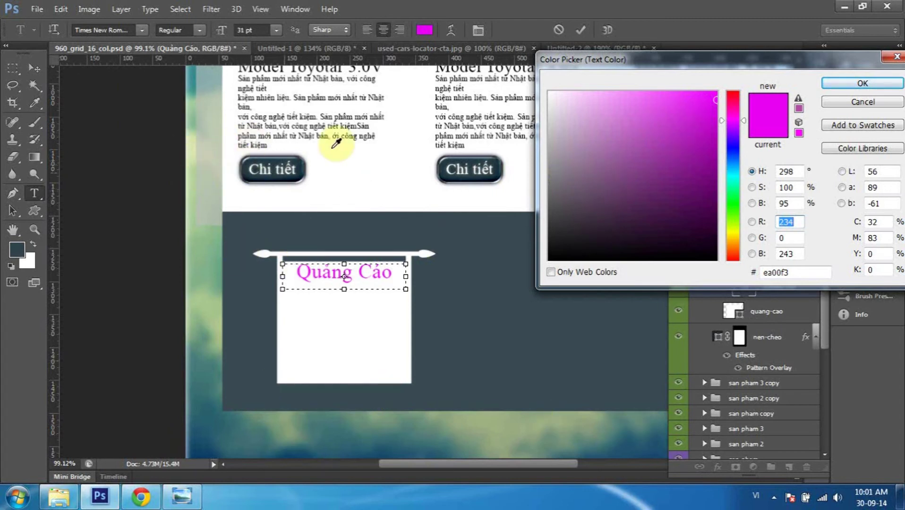
pyautogui.click(457, 162)
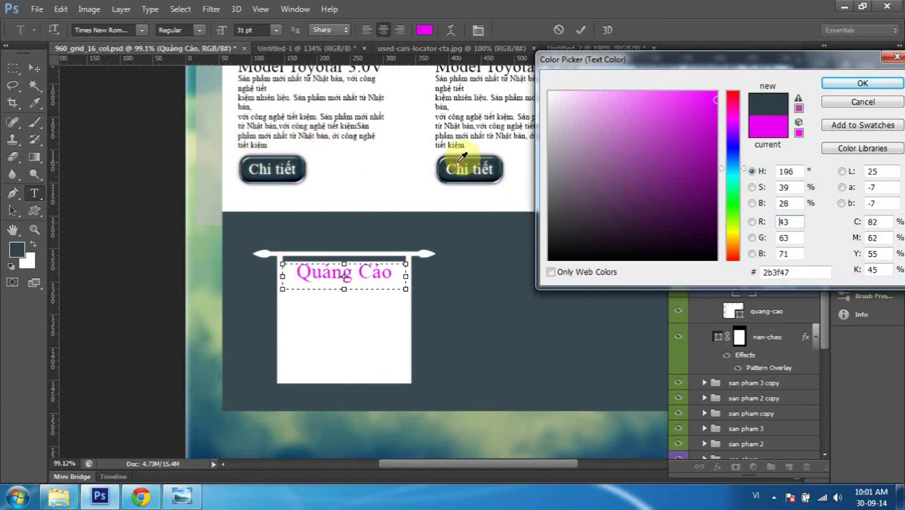
pyautogui.click(478, 259)
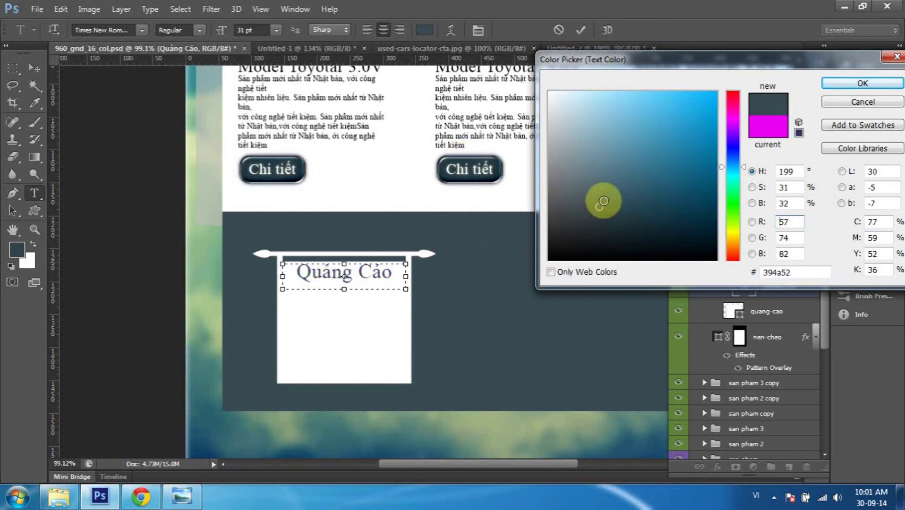
pyautogui.click(362, 168)
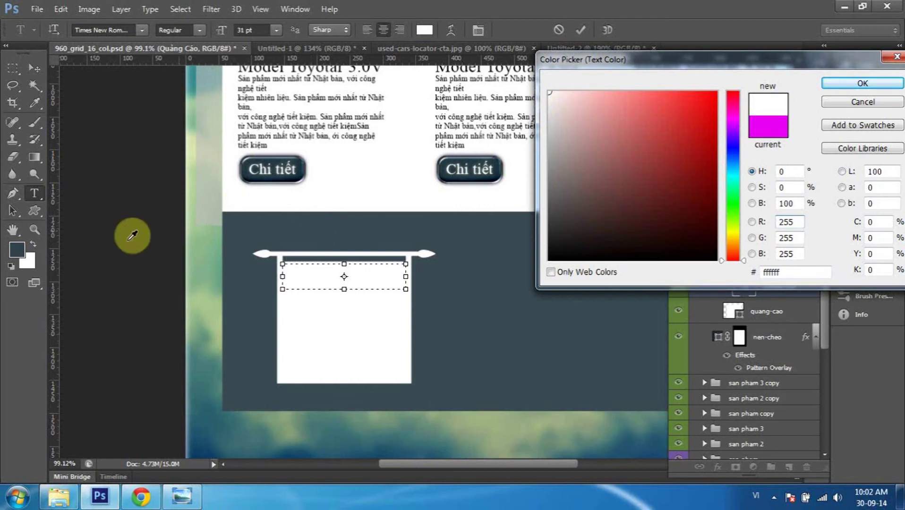
pyautogui.click(17, 247)
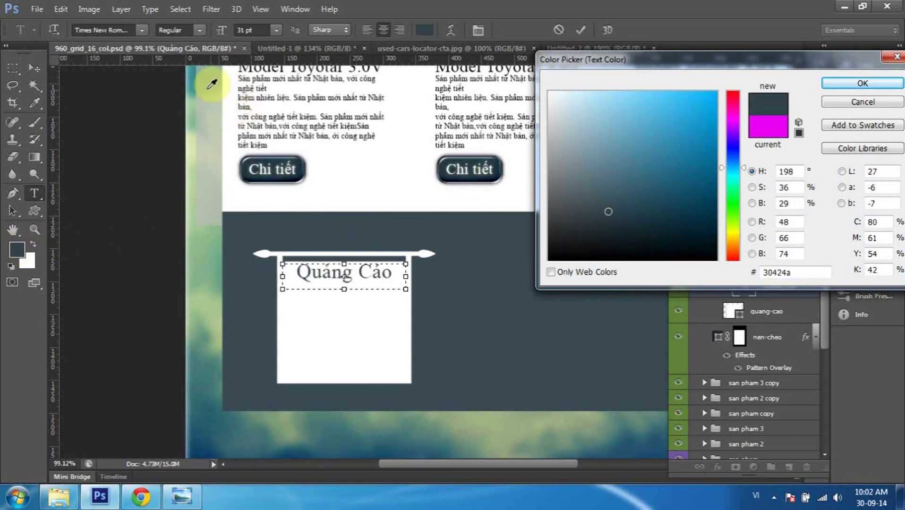
pyautogui.click(192, 83)
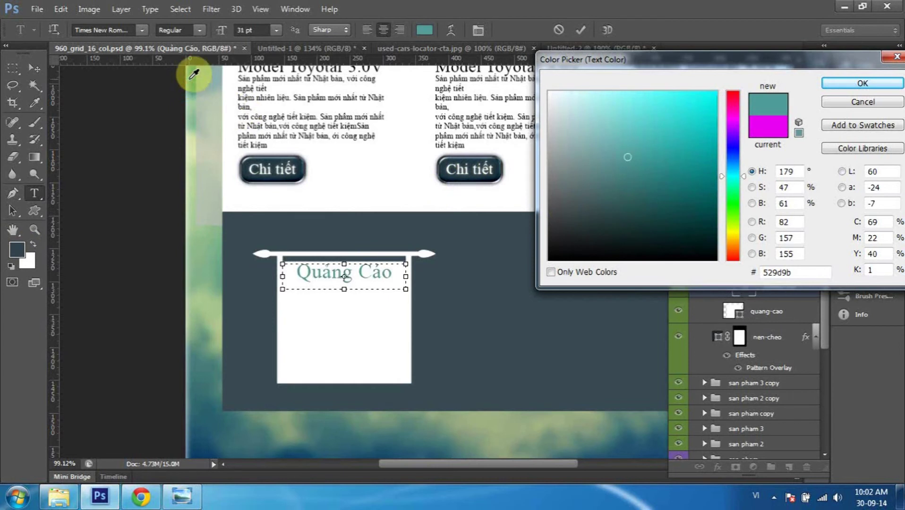
pyautogui.click(251, 420)
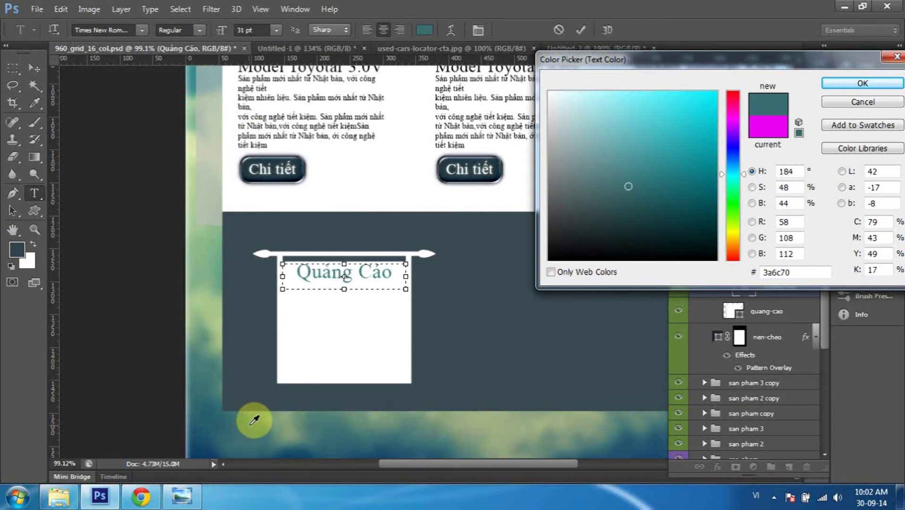
pyautogui.click(243, 437)
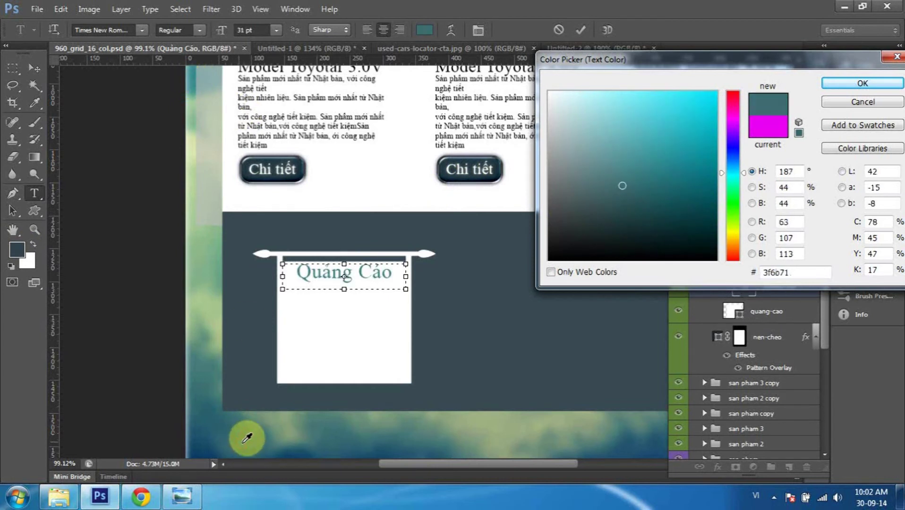
pyautogui.moveTo(247, 439); pyautogui.dragTo(239, 430)
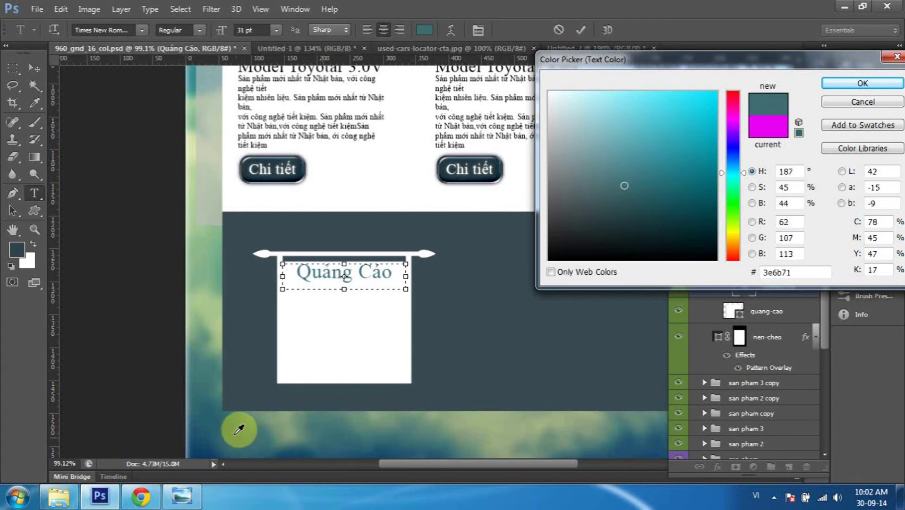
pyautogui.click(833, 83)
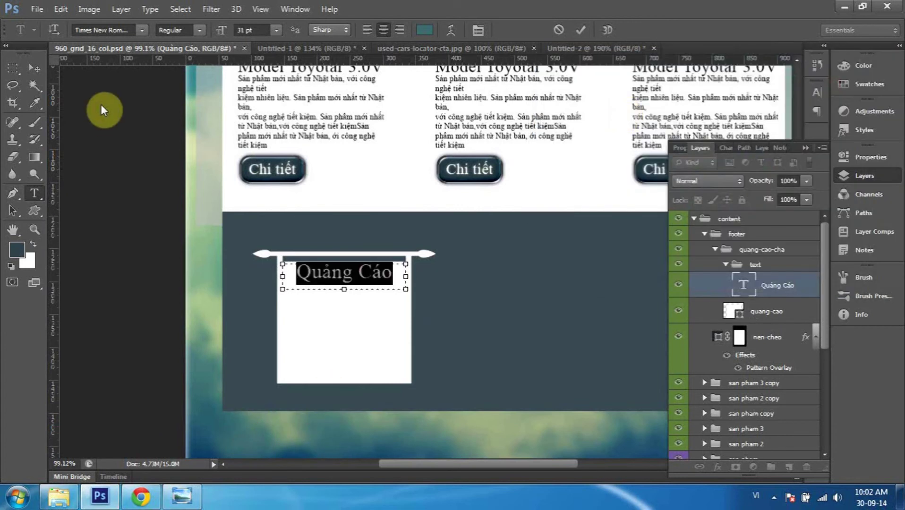
pyautogui.click(34, 67)
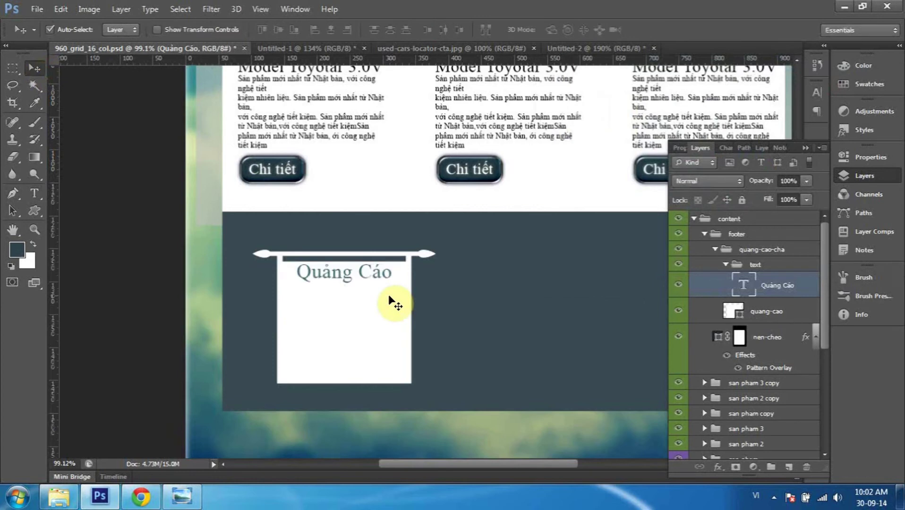
pyautogui.scroll(-2, 391, 302)
pyautogui.scroll(-1, 392, 303)
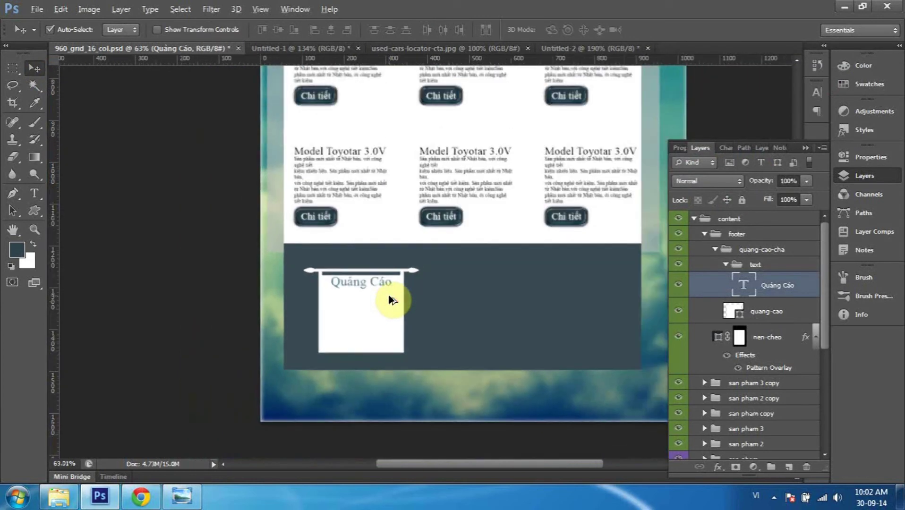
pyautogui.scroll(1, 391, 299)
pyautogui.rightClick(376, 303)
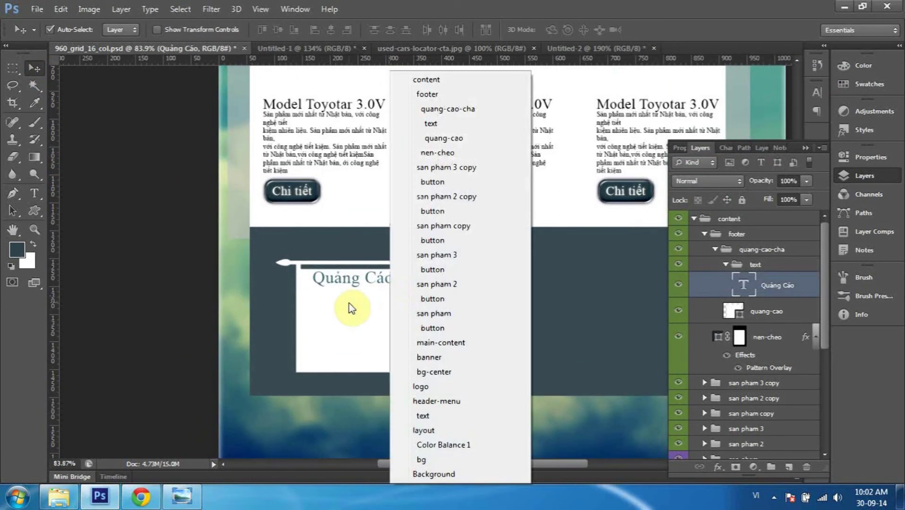
pyautogui.rightClick(336, 312)
pyautogui.rightClick(307, 315)
pyautogui.click(307, 315)
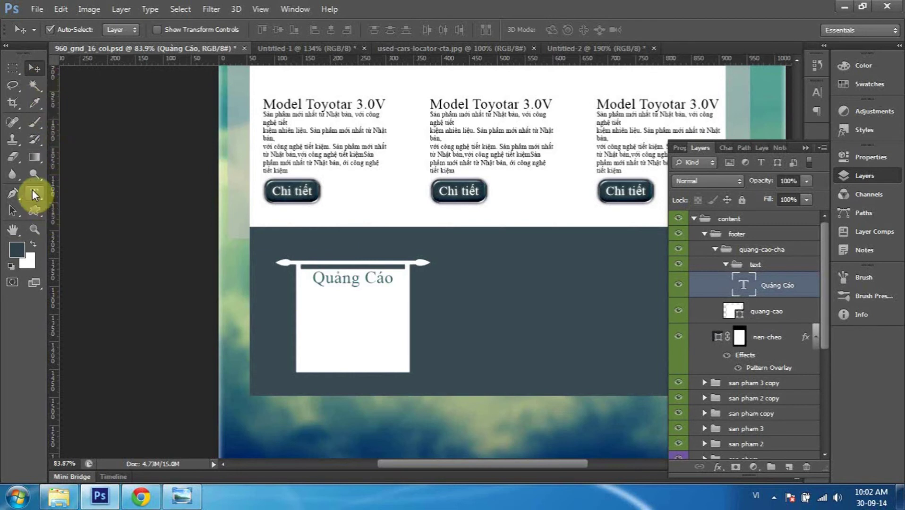
pyautogui.scroll(-1, 354, 288)
pyautogui.scroll(-1, 353, 288)
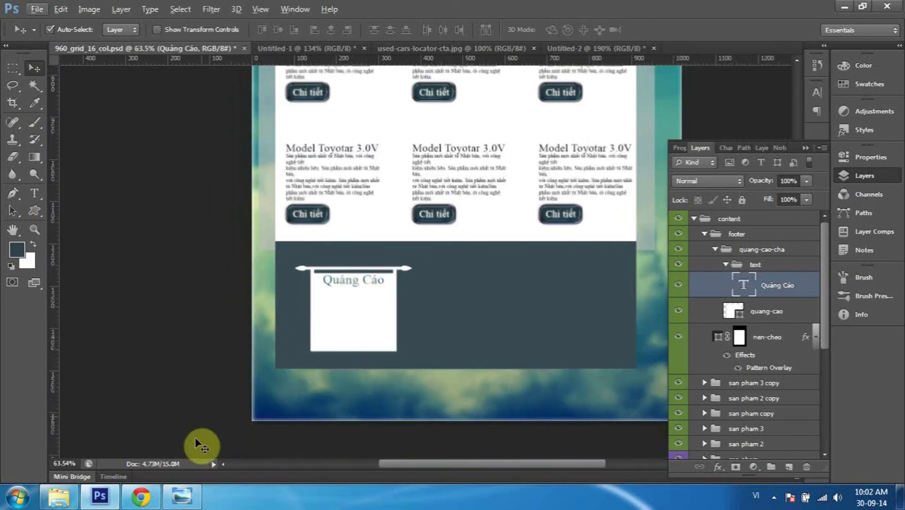
pyautogui.moveTo(182, 497)
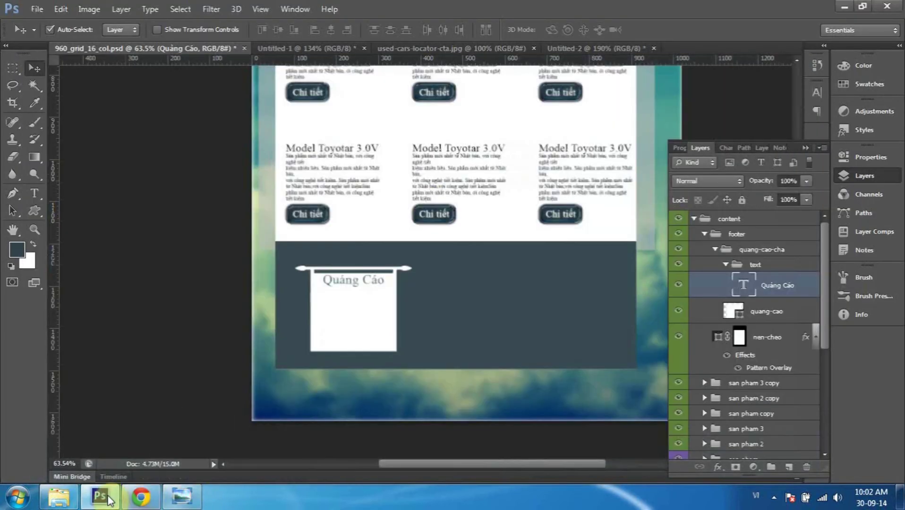
pyautogui.click(141, 497)
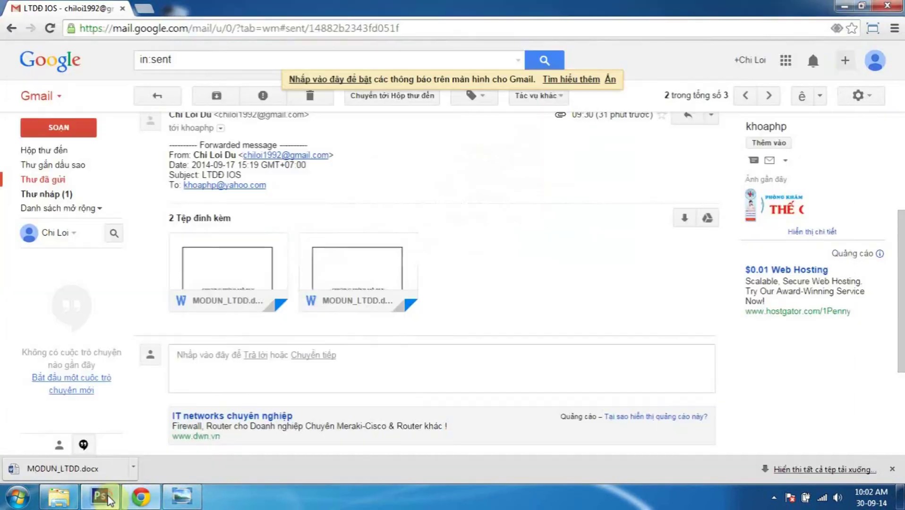
# Minimise the browser and open the images\city folder on the desktop.
pyautogui.click(150, 499)
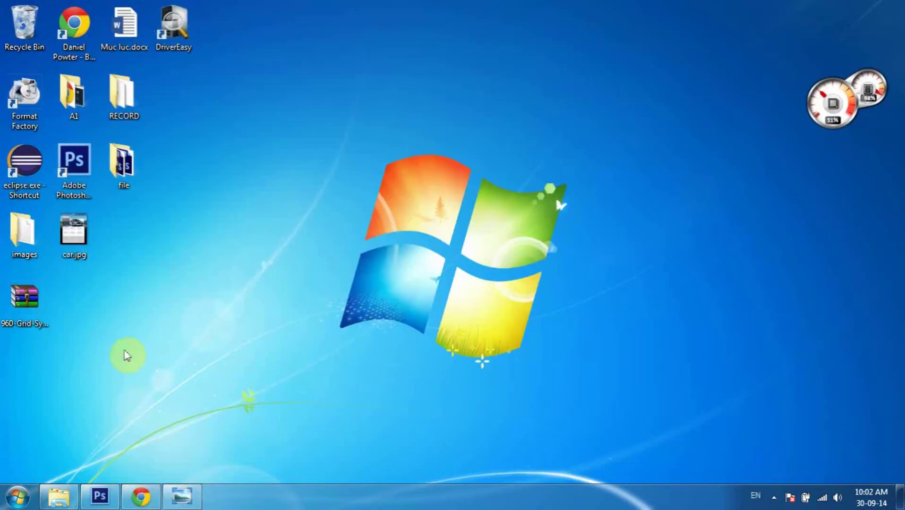
pyautogui.doubleClick(23, 232)
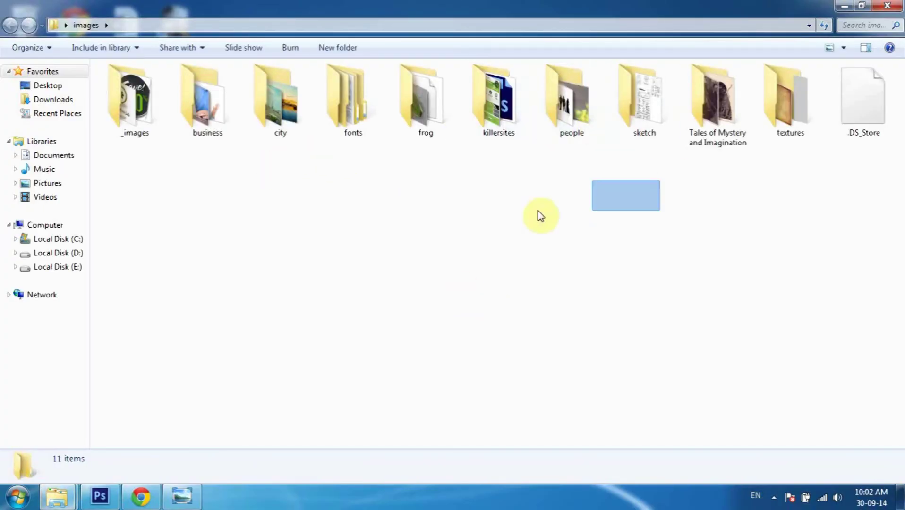
pyautogui.doubleClick(290, 116)
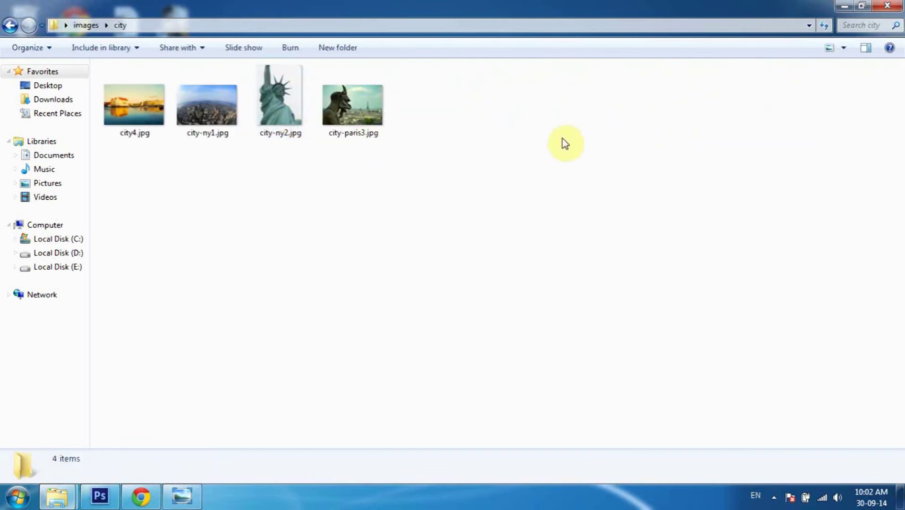
# Copy city4.jpg onto the desktop, close Explorer, and return to Photoshop.
pyautogui.rightClick(490, 89)
pyautogui.click(353, 6)
pyautogui.doubleClick(198, 6)
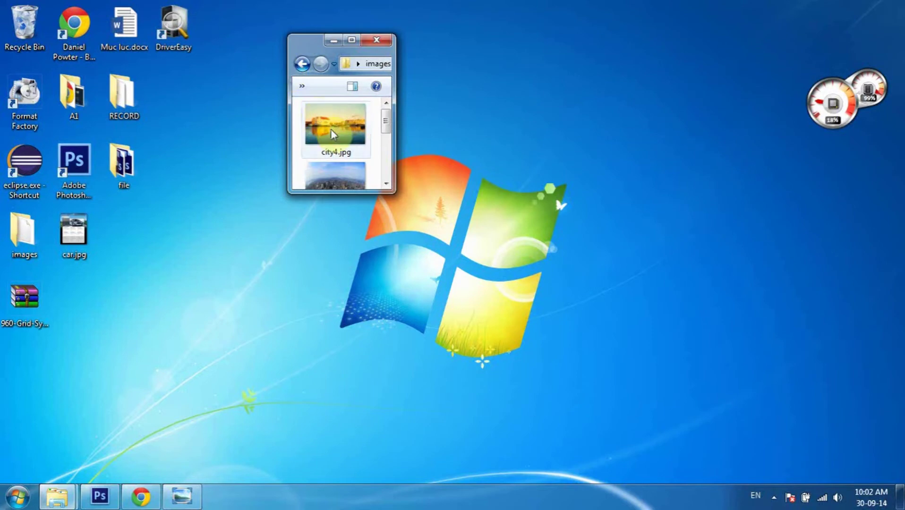
pyautogui.moveTo(331, 130); pyautogui.dragTo(576, 143)
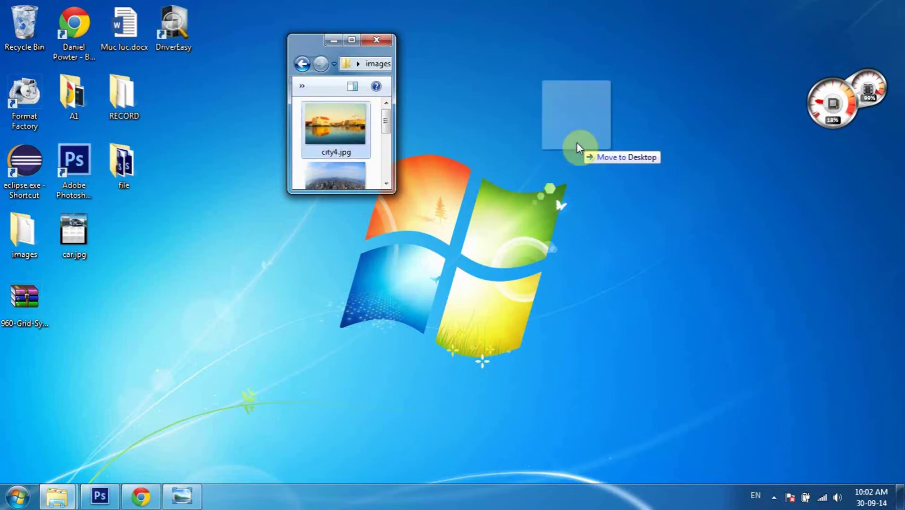
pyautogui.click(384, 41)
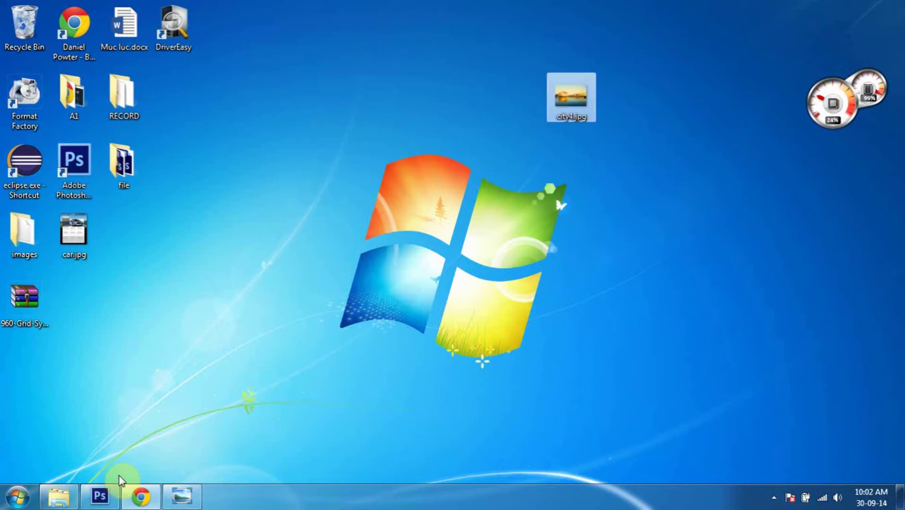
pyautogui.click(99, 496)
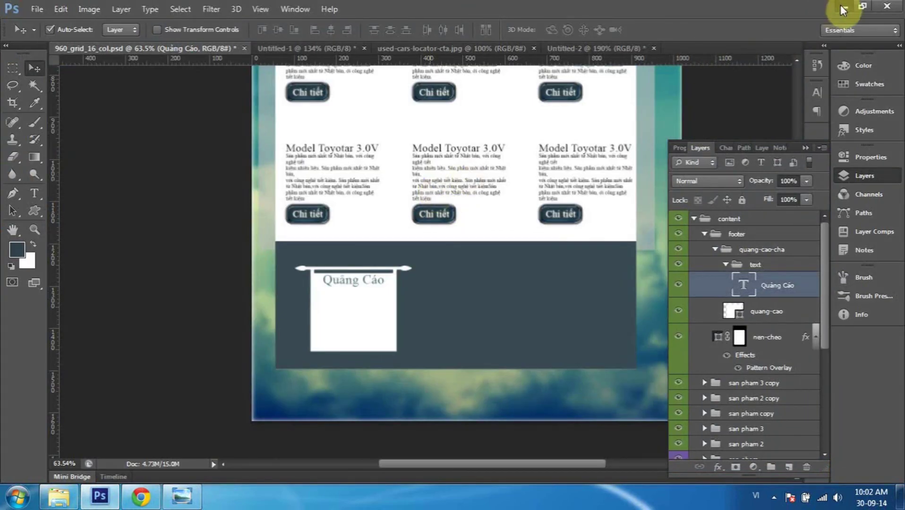
# Open the city4.jpg harbour photo from the desktop as its own Photoshop document.
pyautogui.doubleClick(751, 7)
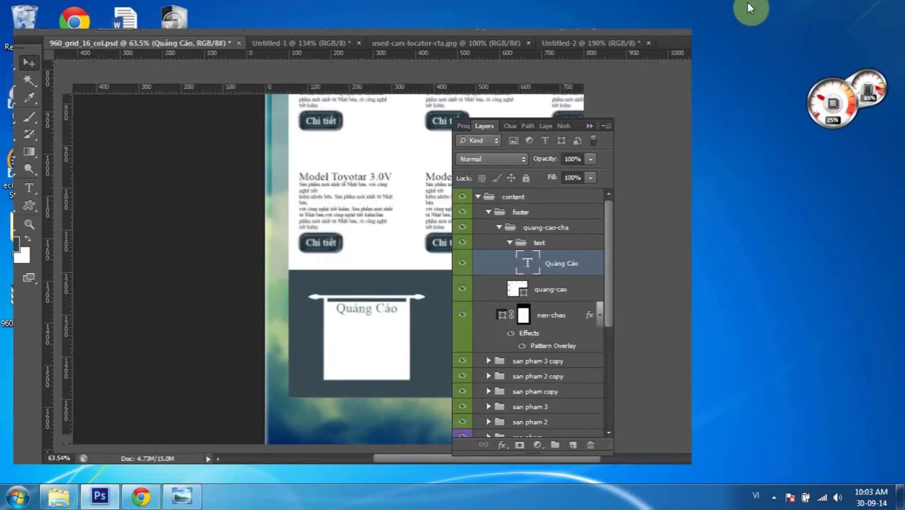
pyautogui.moveTo(386, 36)
pyautogui.mouseDown()
pyautogui.moveTo(378, 67)
pyautogui.moveTo(391, 90)
pyautogui.mouseUp()
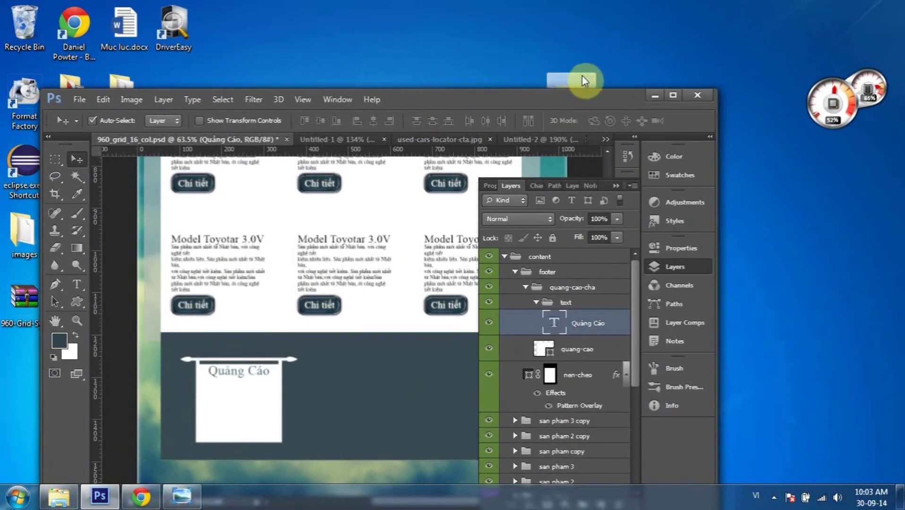
pyautogui.moveTo(582, 75); pyautogui.dragTo(796, 131)
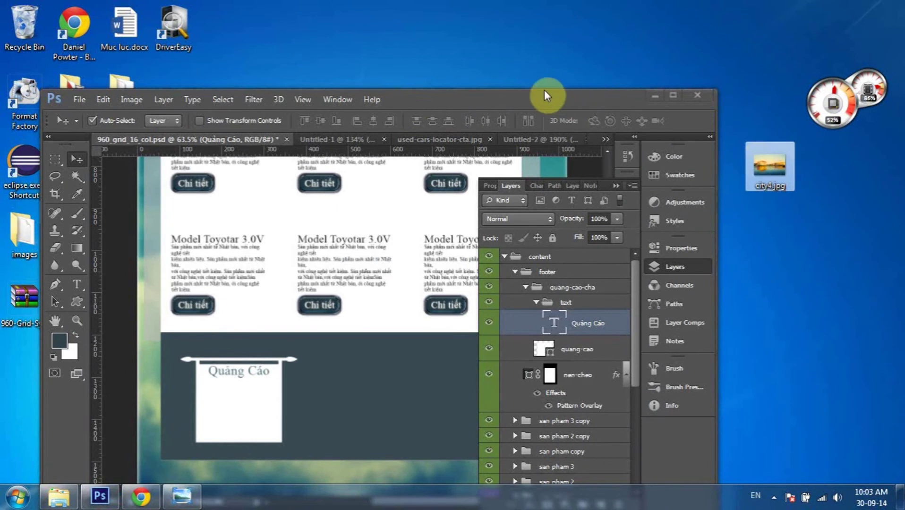
pyautogui.moveTo(558, 92); pyautogui.dragTo(526, 46)
pyautogui.click(772, 171)
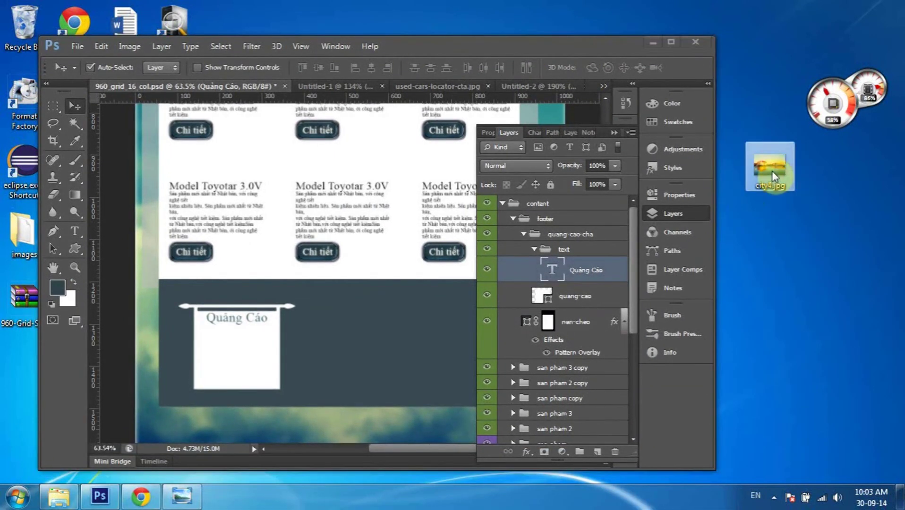
pyautogui.moveTo(510, 131); pyautogui.dragTo(596, 85)
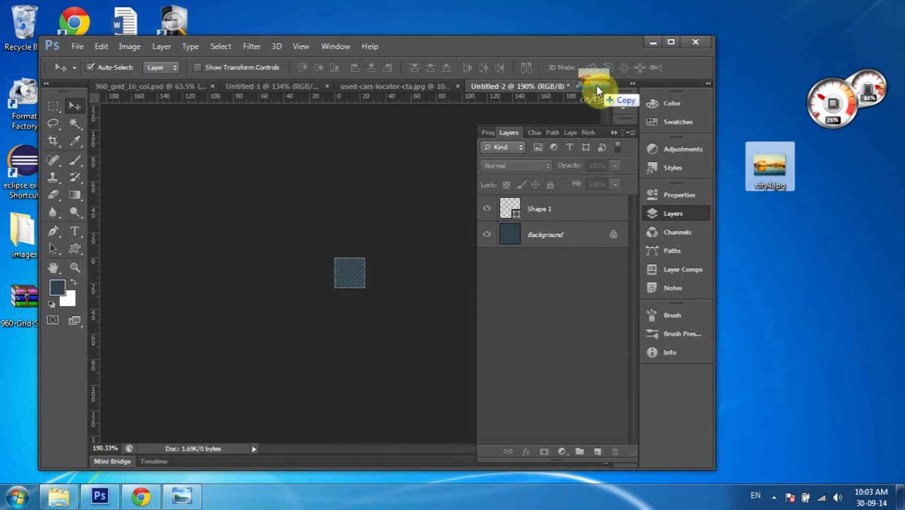
pyautogui.moveTo(597, 85); pyautogui.dragTo(596, 85)
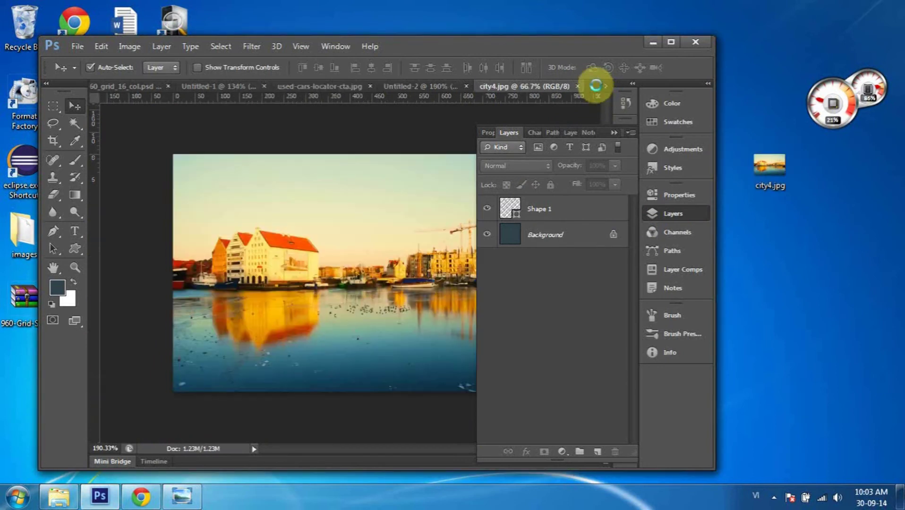
# Maximize Photoshop and carry the harbour photo over to the 960_grid mockup tab.
pyautogui.click(610, 133)
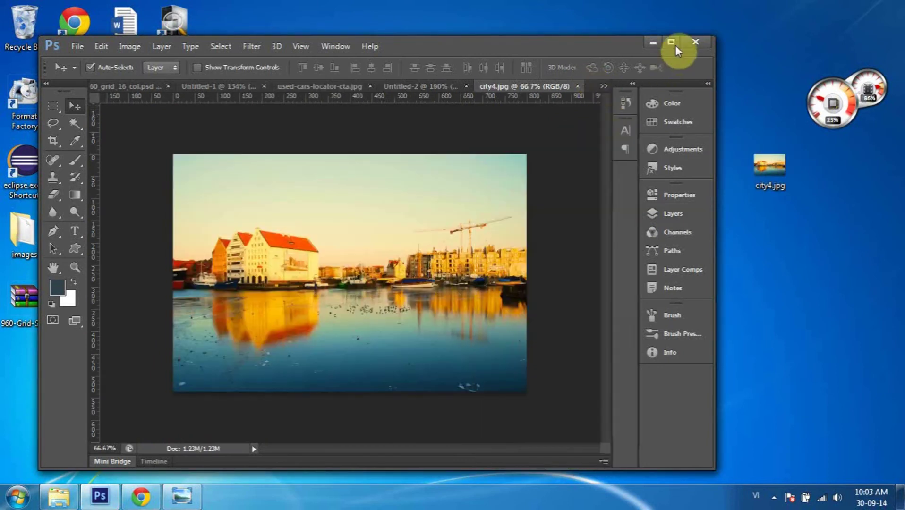
pyautogui.click(675, 45)
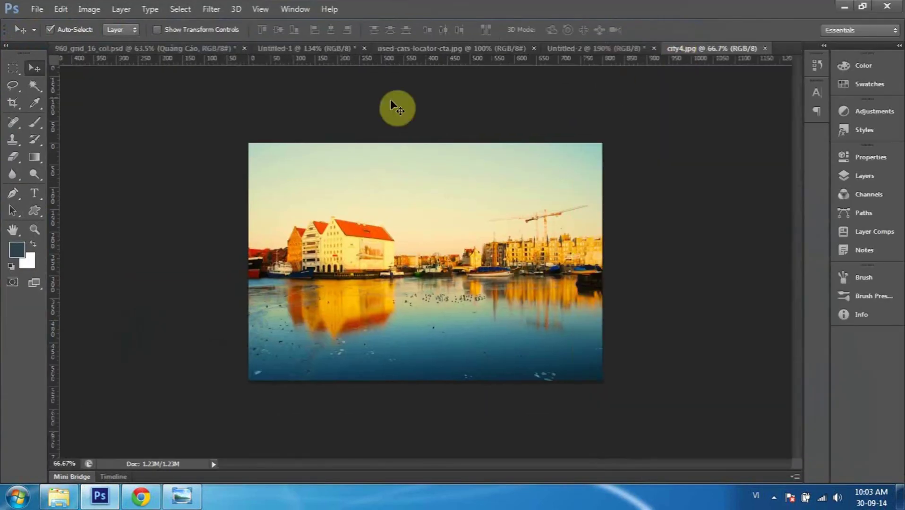
pyautogui.moveTo(450, 281); pyautogui.dragTo(194, 51)
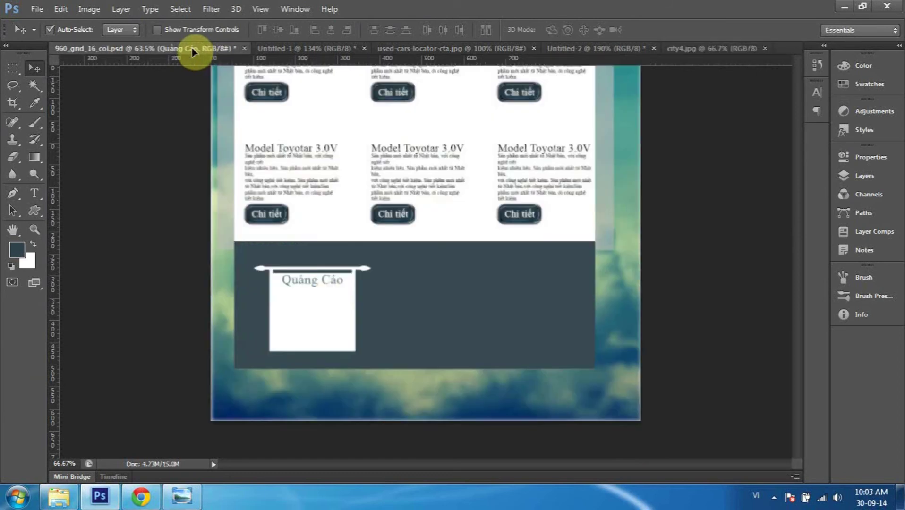
# Drop the harbour photo in as Layer 1, scaled to about 17% inside the Quảng Cáo box.
pyautogui.moveTo(194, 51); pyautogui.dragTo(327, 332)
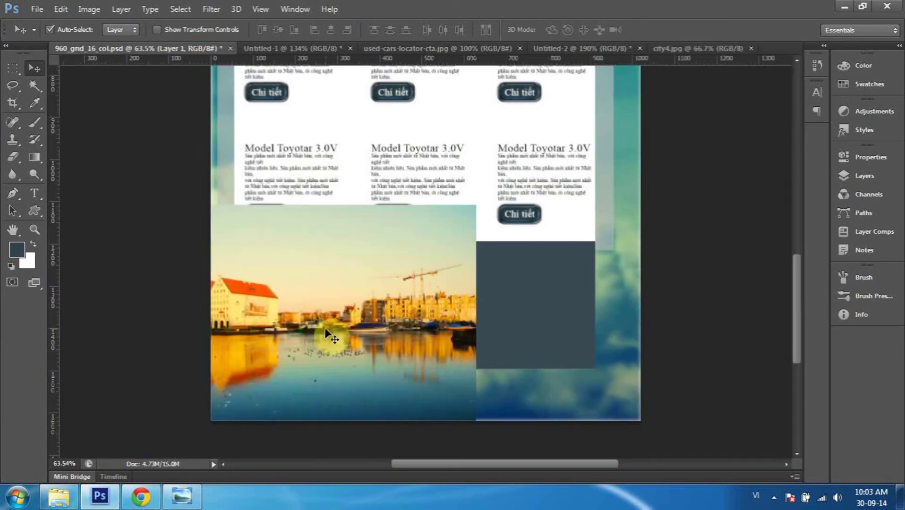
pyautogui.hotkey('ctrl', 't')
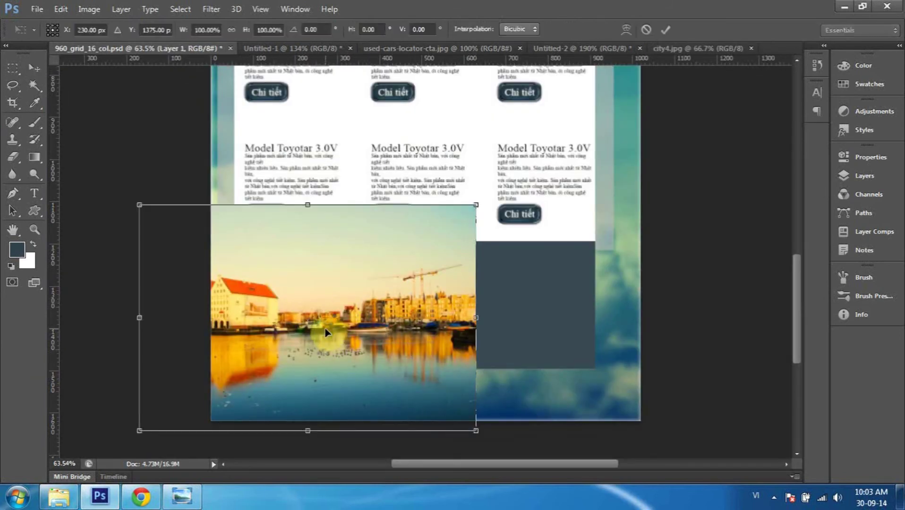
pyautogui.moveTo(431, 238); pyautogui.dragTo(338, 296)
pyautogui.scroll(-1, 354, 312)
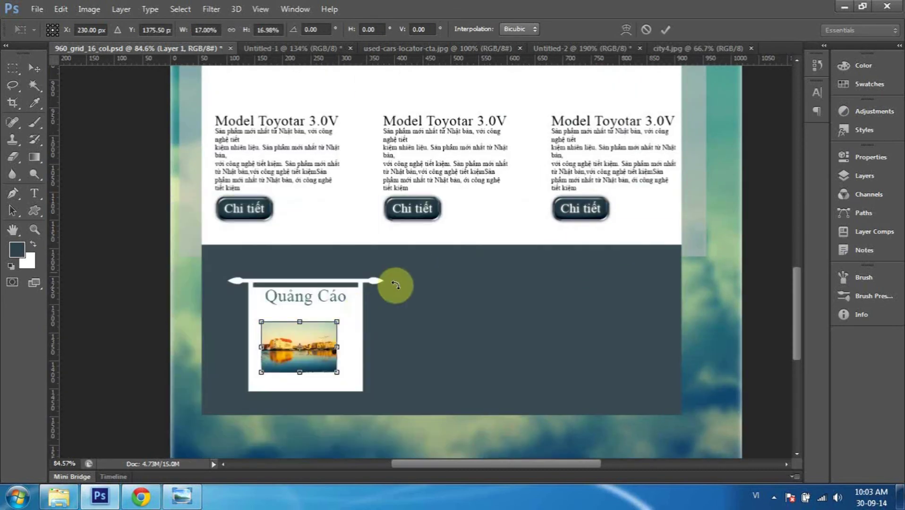
pyautogui.scroll(2, 349, 354)
pyautogui.scroll(2, 349, 355)
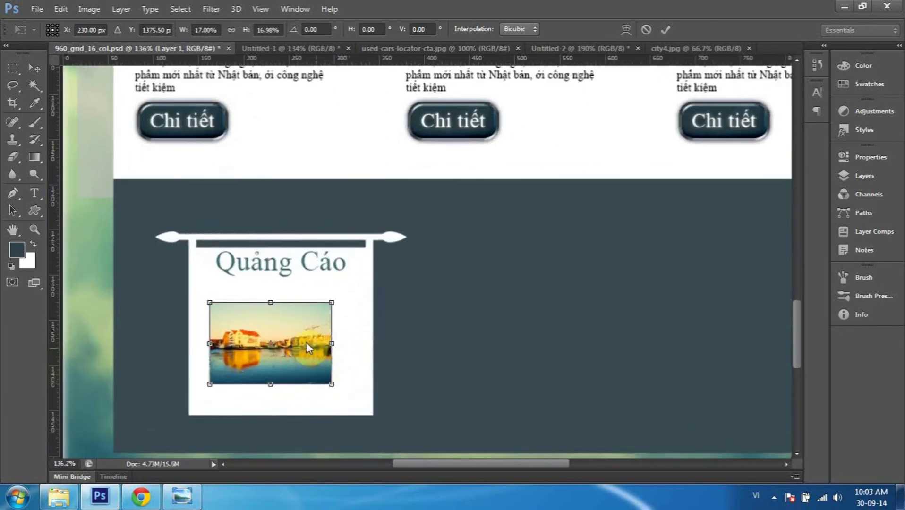
pyautogui.moveTo(309, 327); pyautogui.dragTo(317, 326)
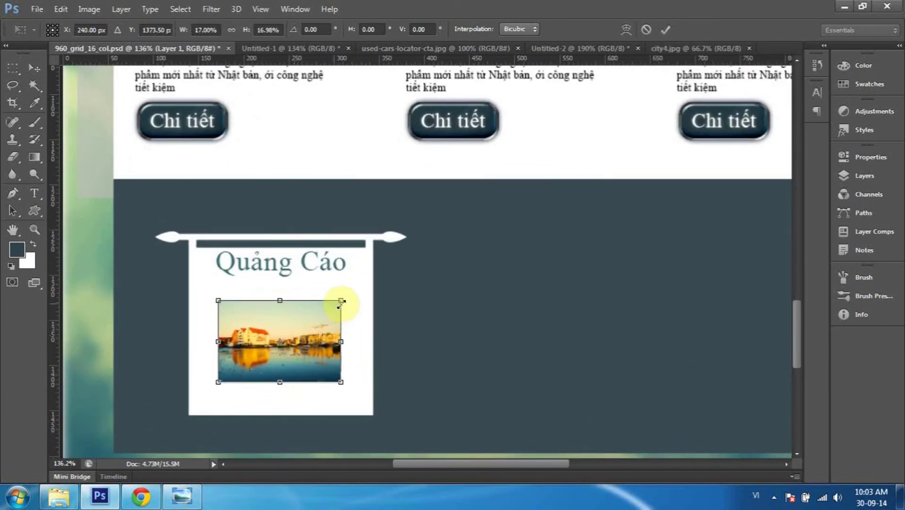
pyautogui.press('Return')
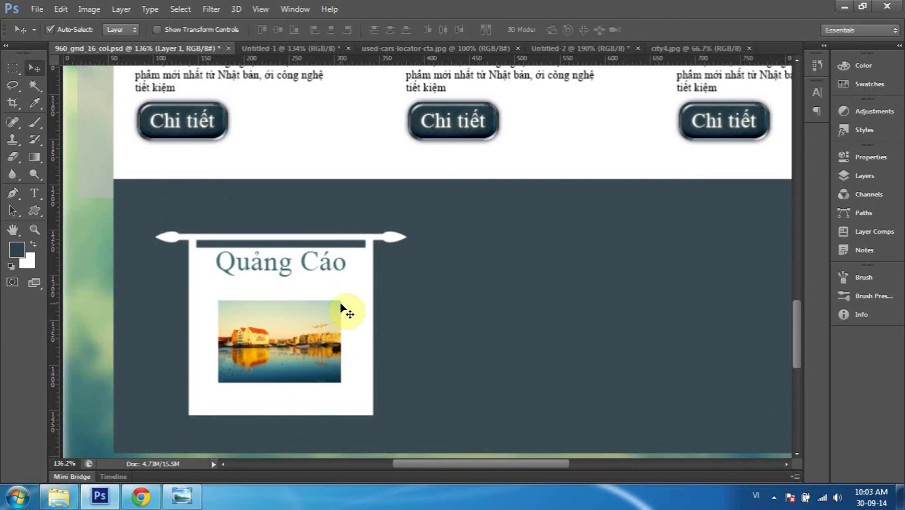
pyautogui.hotkey('ctrl', ';')
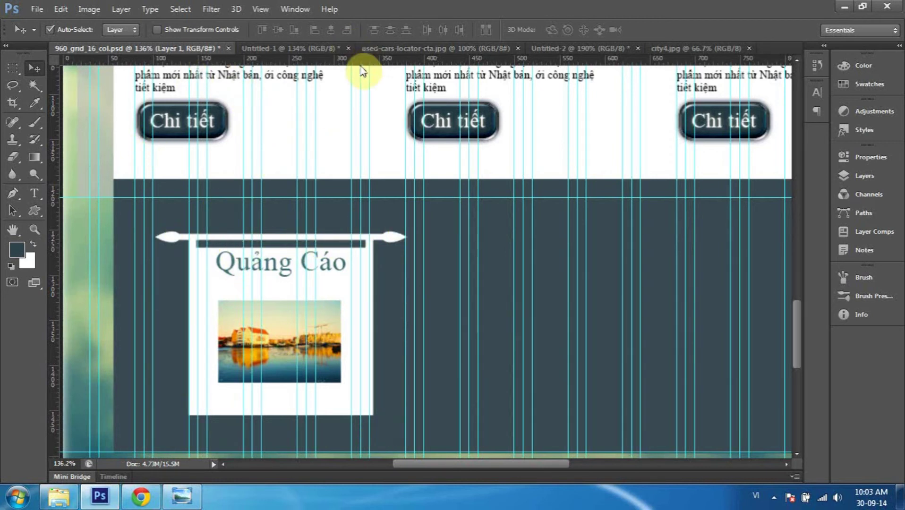
# Add two horizontal guides in the footer and check the footer layers in the Layers panel.
pyautogui.moveTo(352, 59); pyautogui.dragTo(317, 228)
pyautogui.moveTo(430, 59); pyautogui.dragTo(376, 421)
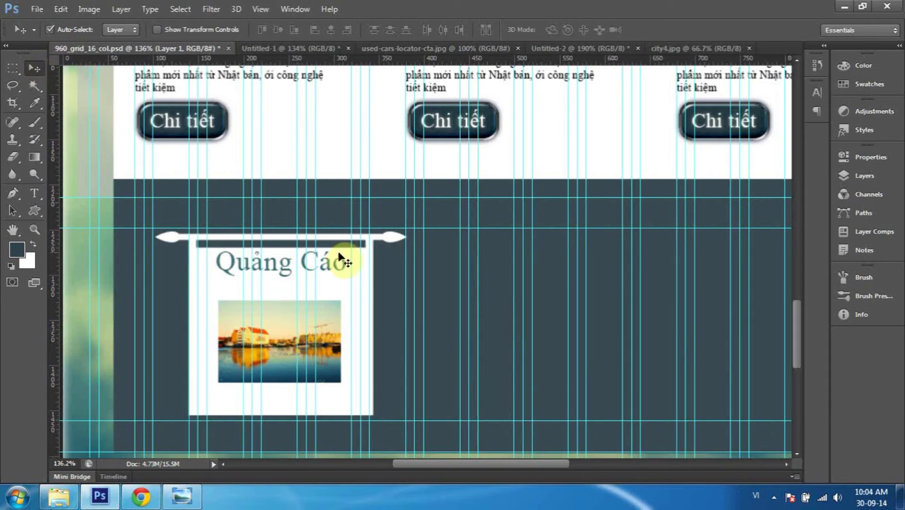
pyautogui.rightClick(347, 287)
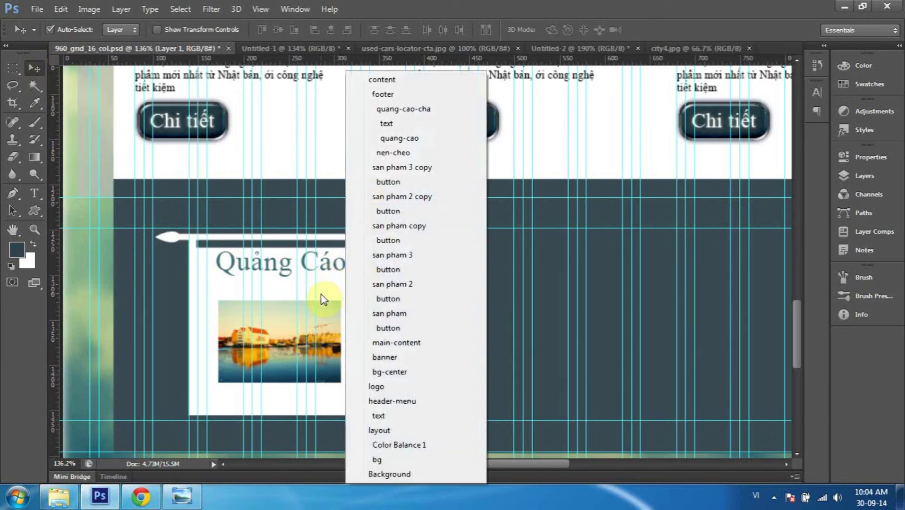
pyautogui.press('Escape')
pyautogui.press('F7')
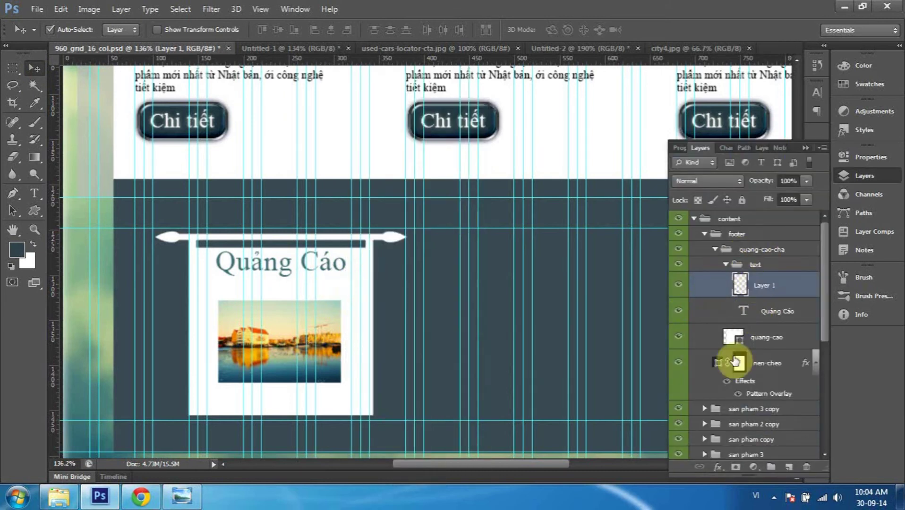
pyautogui.click(678, 337)
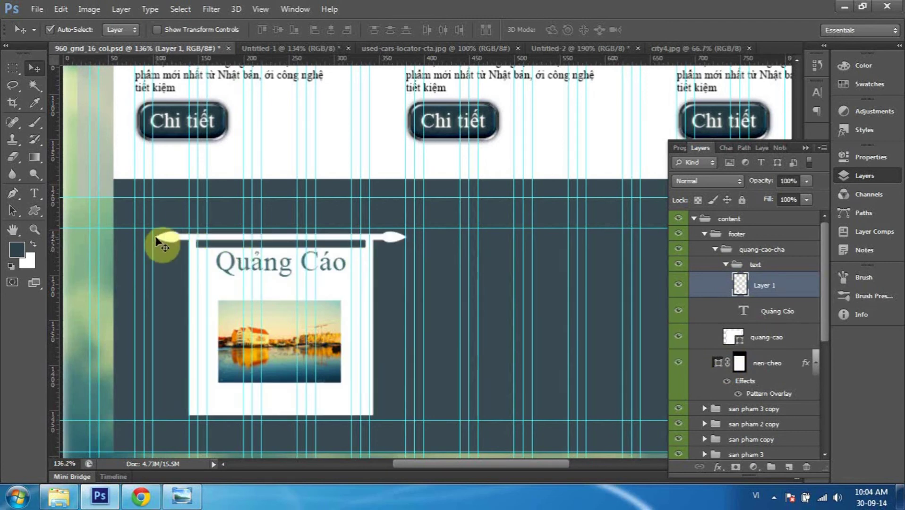
# Scale the white quang-cao board down slightly, to about 98.5%.
pyautogui.click(395, 241)
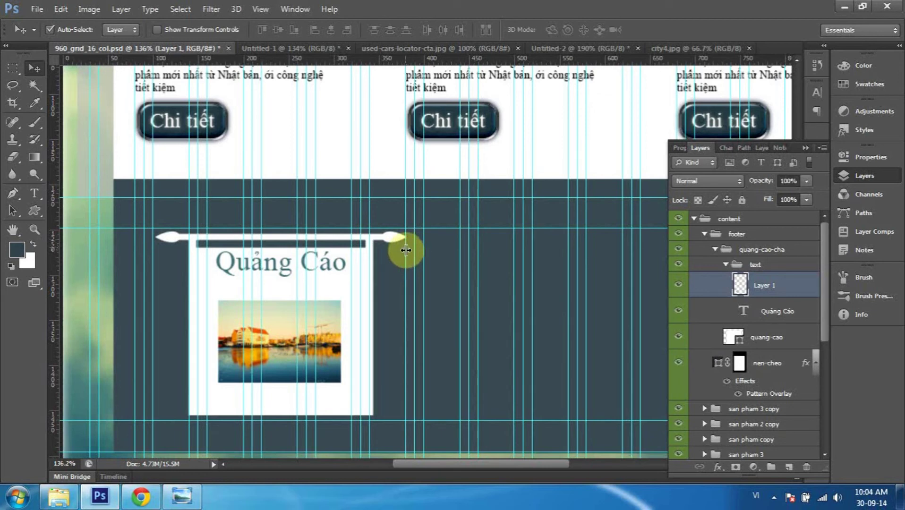
pyautogui.hotkey('ctrl', 't')
pyautogui.press('Return')
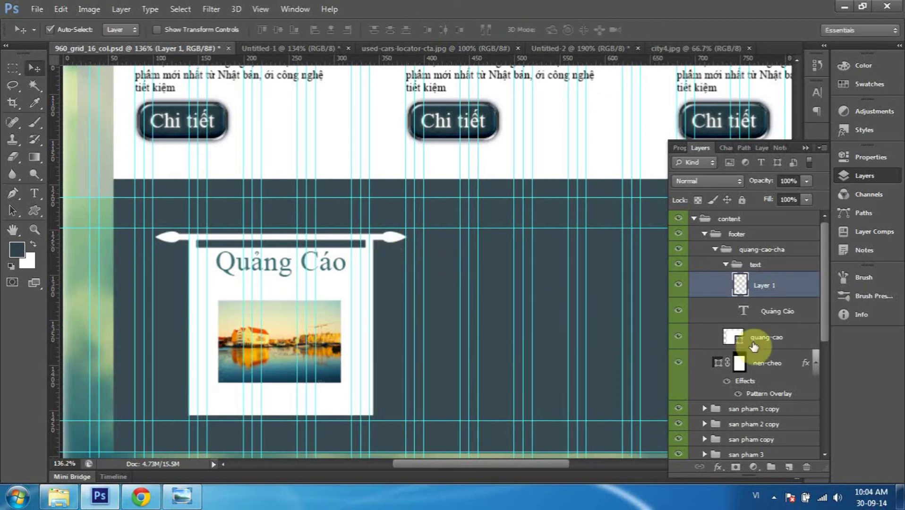
pyautogui.click(758, 342)
pyautogui.click(676, 338)
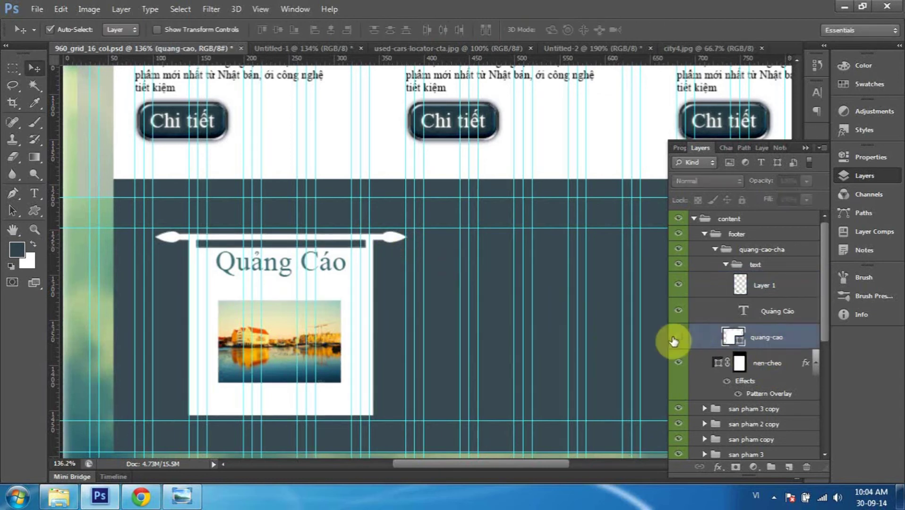
pyautogui.click(676, 339)
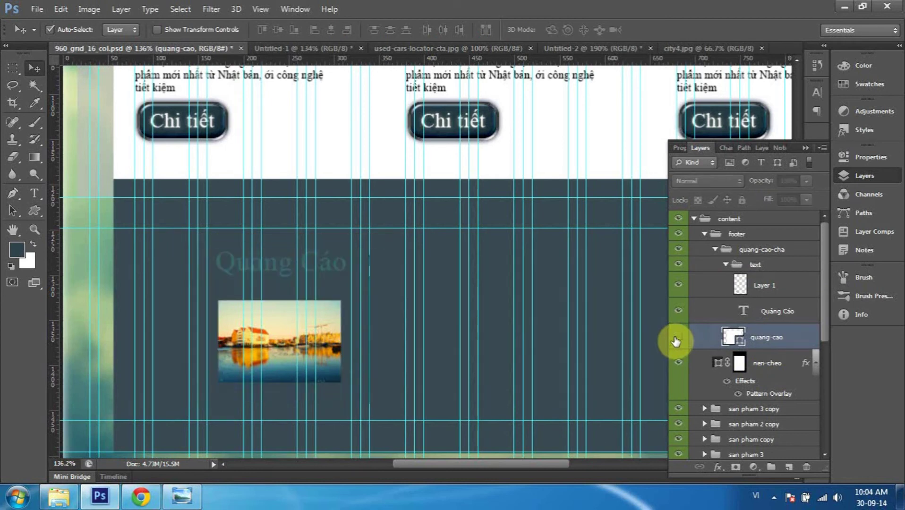
pyautogui.click(676, 338)
pyautogui.hotkey('ctrl', 't')
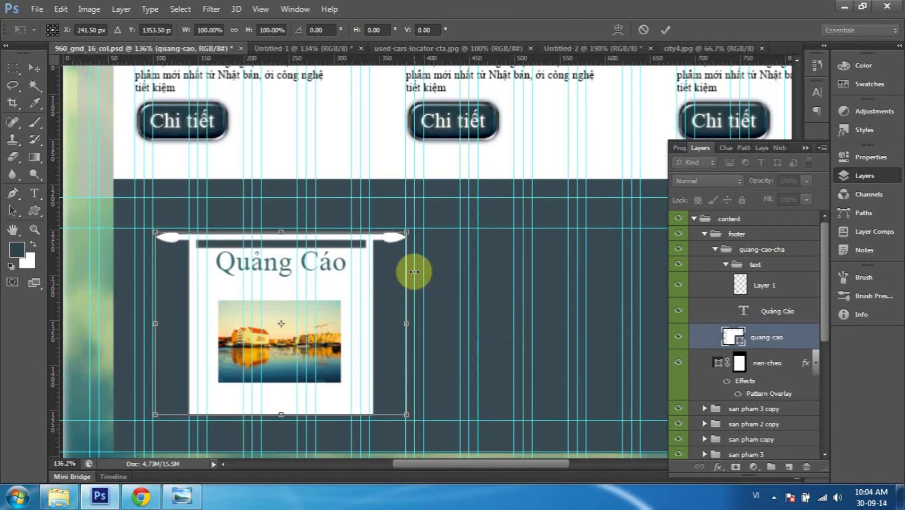
pyautogui.moveTo(405, 232); pyautogui.dragTo(402, 233)
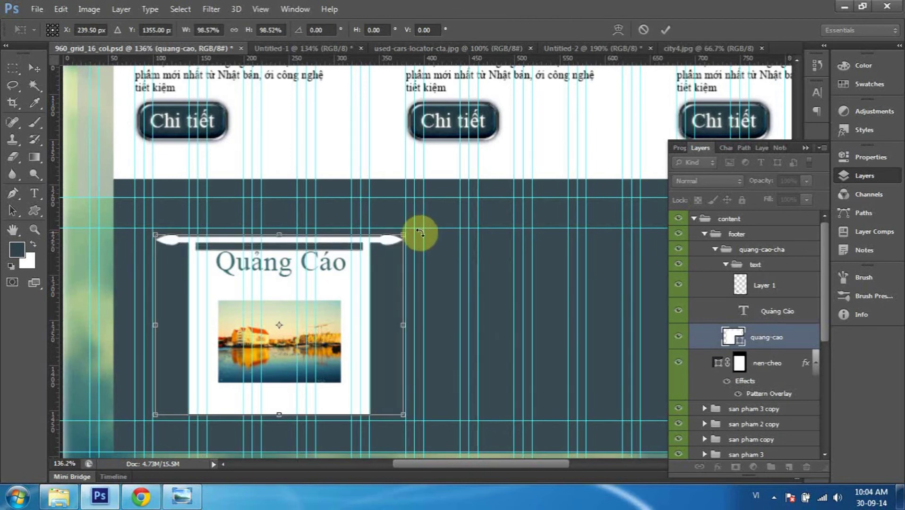
pyautogui.press('Return')
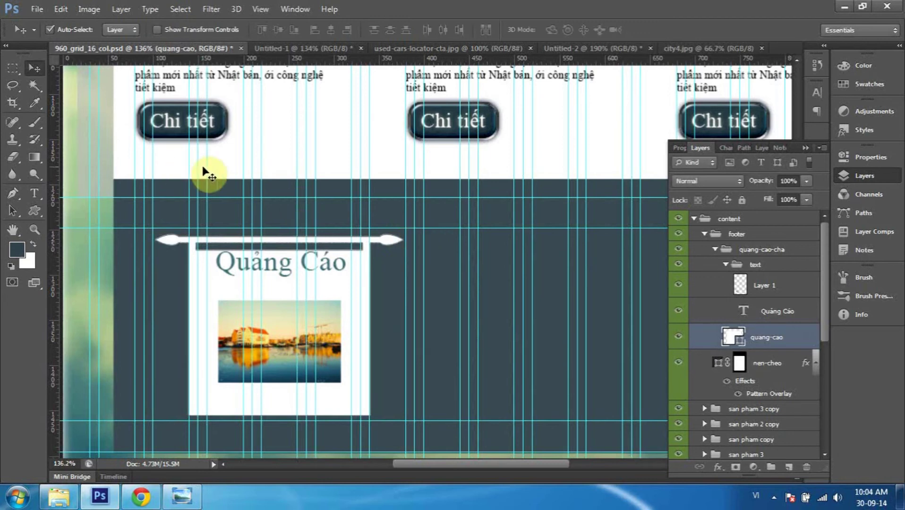
# Add a horizontal guide across the footer and nudge the harbour photo slightly down and right.
pyautogui.click(286, 339)
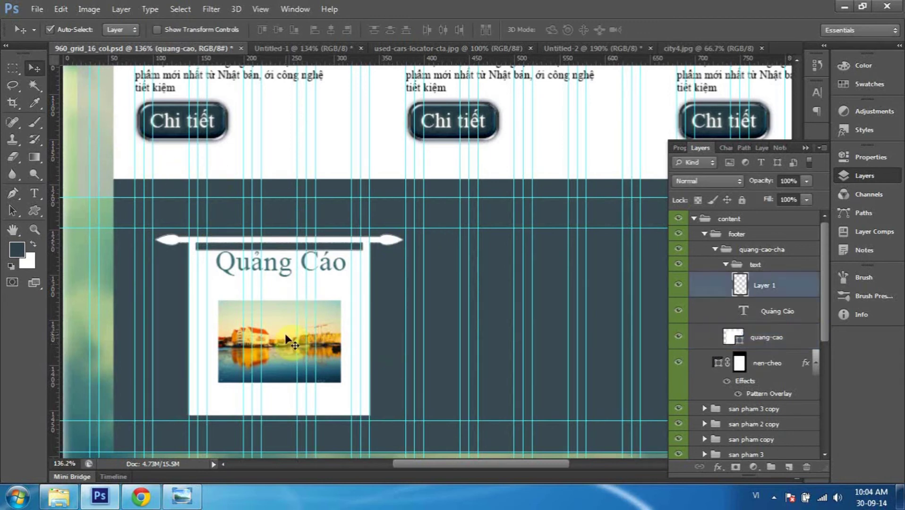
pyautogui.click(640, 308)
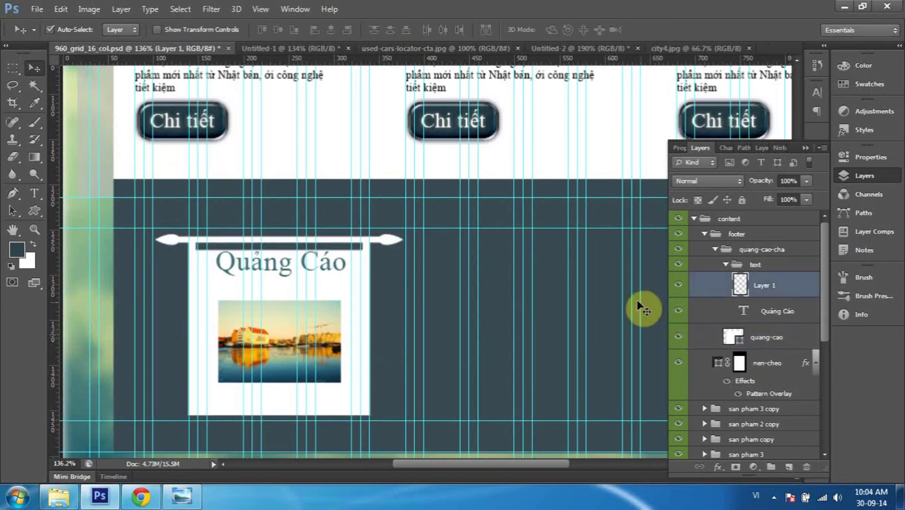
pyautogui.click(677, 286)
pyautogui.click(680, 287)
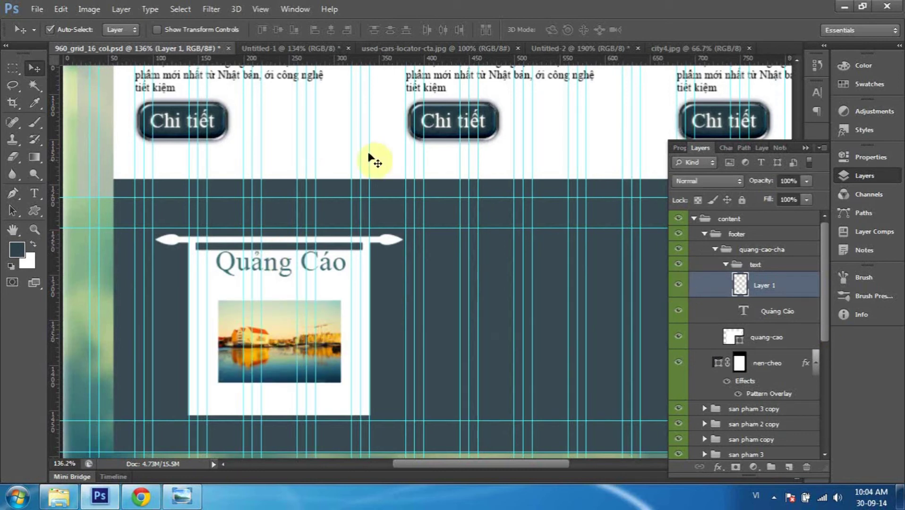
pyautogui.moveTo(388, 62); pyautogui.dragTo(369, 279)
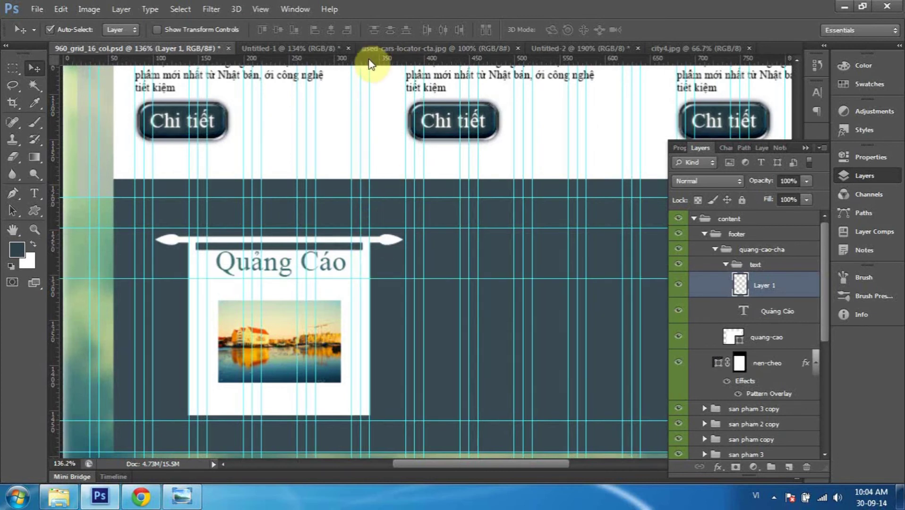
pyautogui.rightClick(287, 333)
pyautogui.click(287, 334)
pyautogui.moveTo(282, 358); pyautogui.dragTo(277, 358)
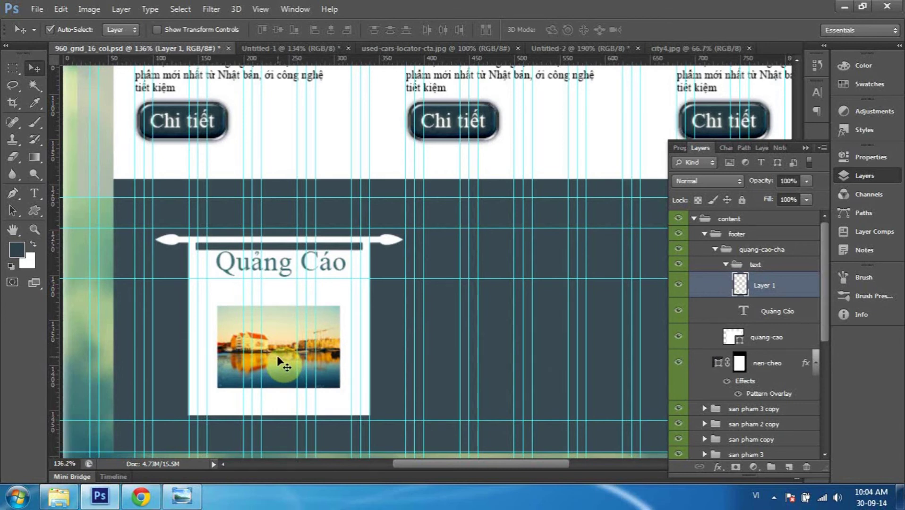
# Enlarge the harbour photo to about 116% within the Quảng Cáo box.
pyautogui.hotkey('ctrl', 't')
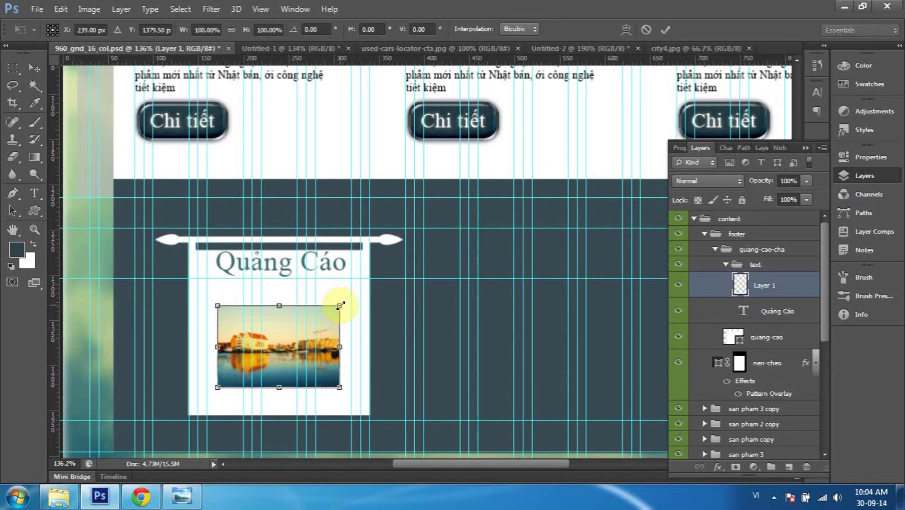
pyautogui.moveTo(342, 304); pyautogui.dragTo(347, 301)
pyautogui.moveTo(349, 299); pyautogui.dragTo(349, 299)
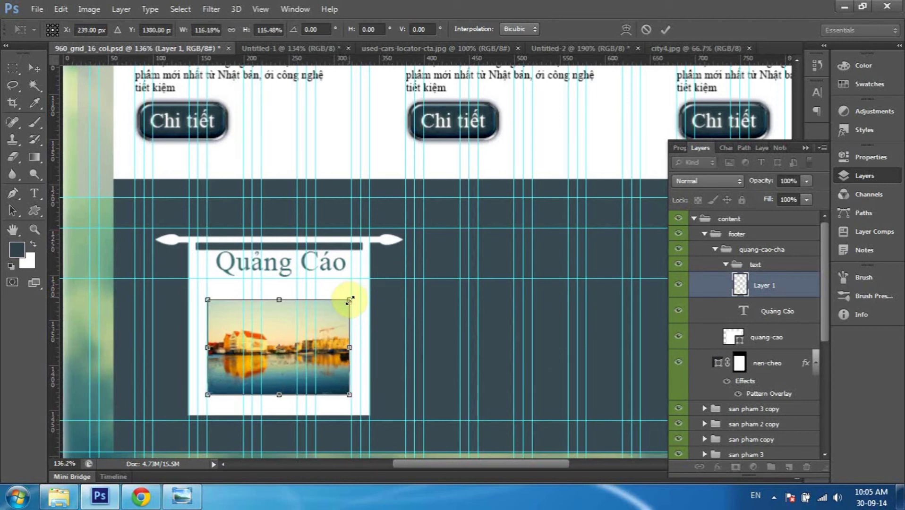
pyautogui.moveTo(352, 350); pyautogui.dragTo(351, 347)
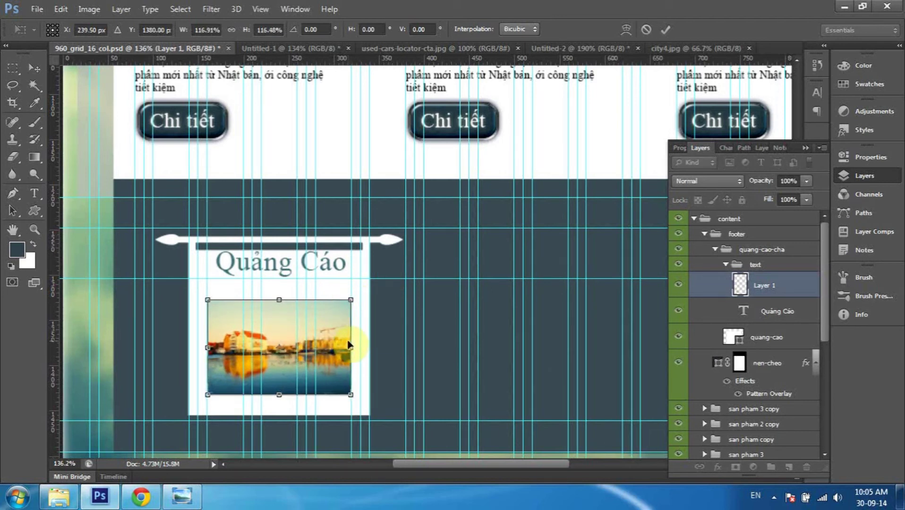
pyautogui.press('Return')
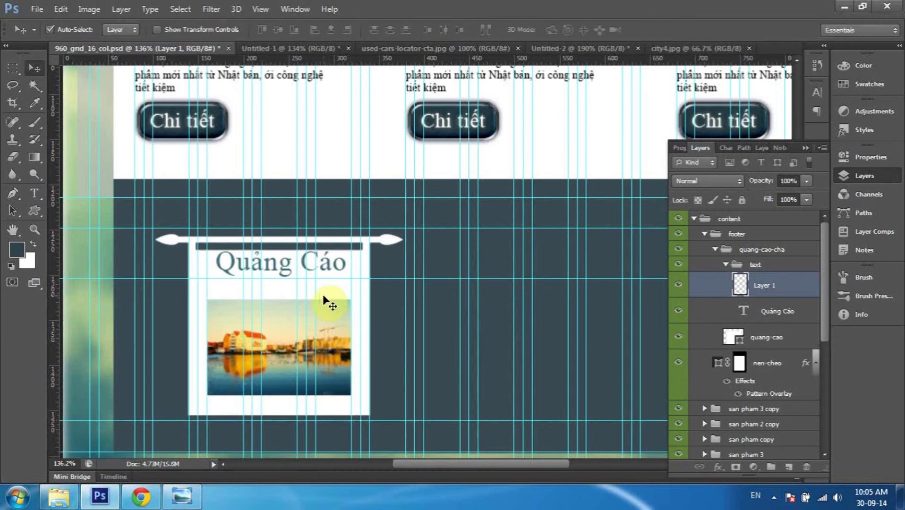
pyautogui.doubleClick(808, 295)
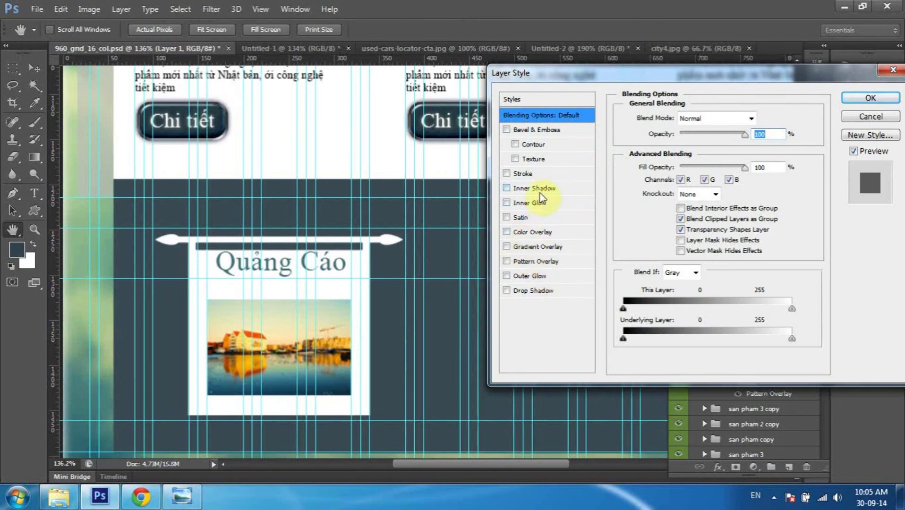
pyautogui.click(553, 135)
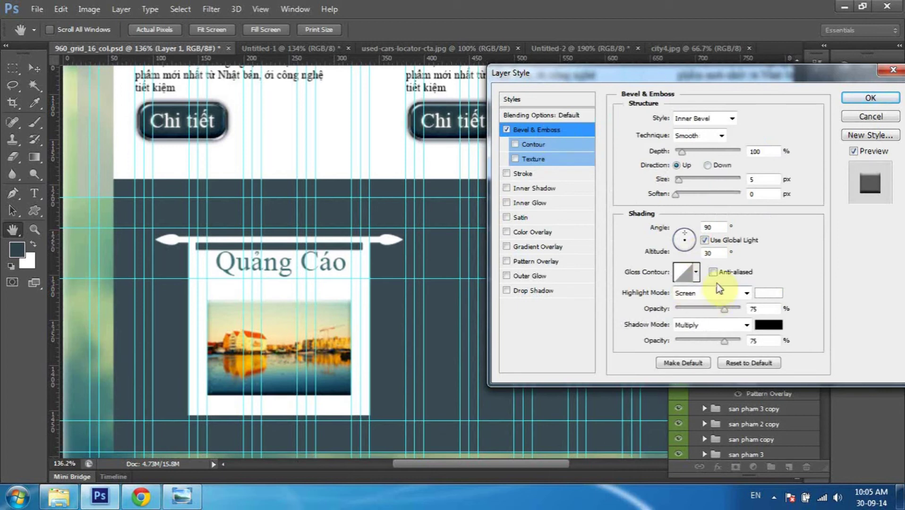
pyautogui.click(507, 129)
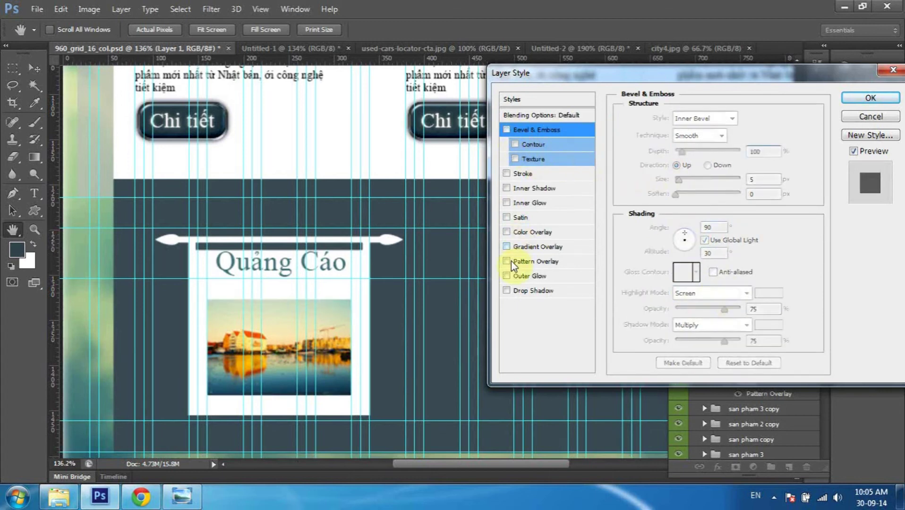
pyautogui.click(520, 279)
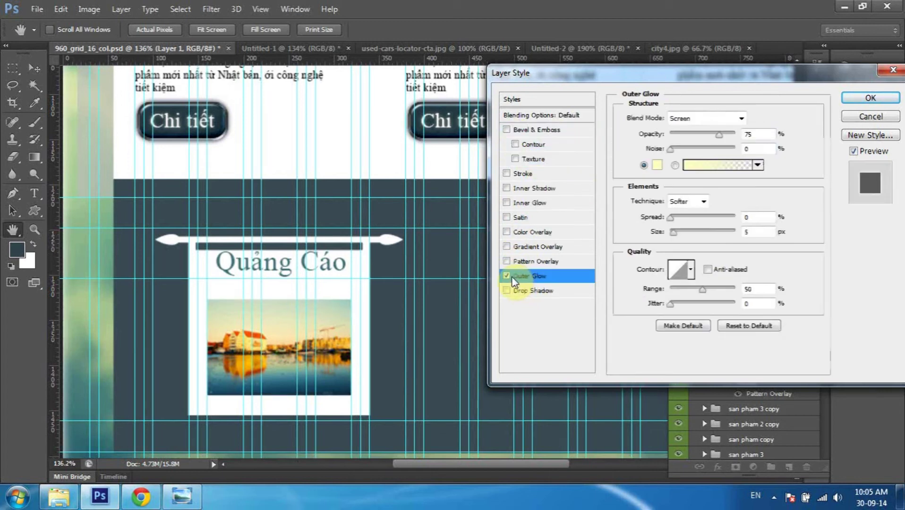
pyautogui.click(655, 166)
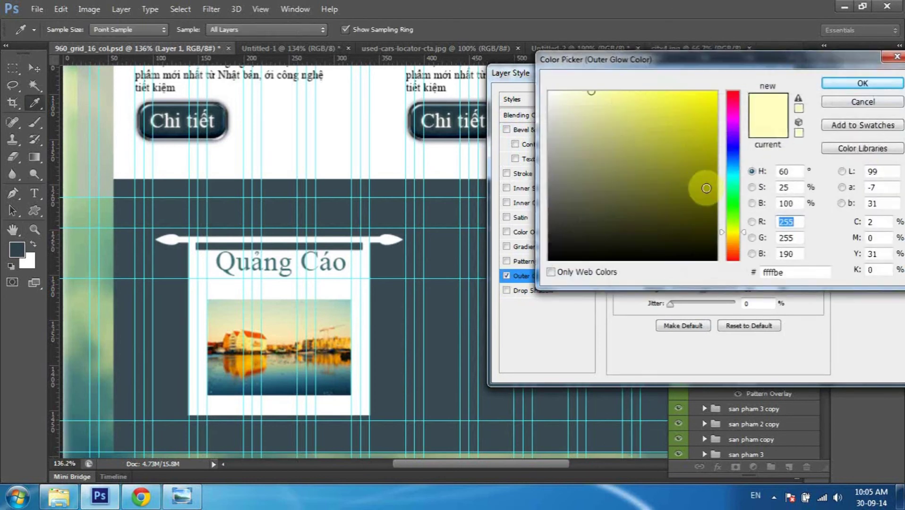
pyautogui.click(732, 143)
pyautogui.moveTo(678, 145); pyautogui.dragTo(586, 234)
pyautogui.click(636, 143)
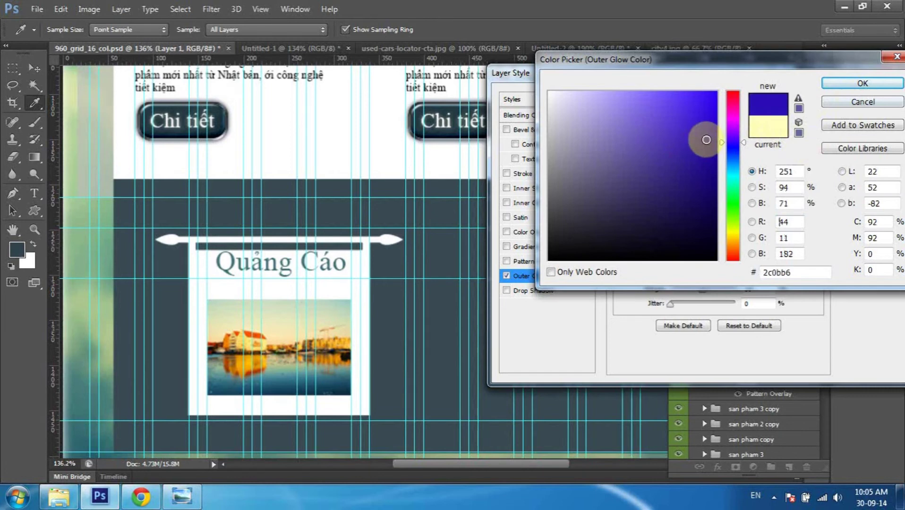
pyautogui.click(843, 85)
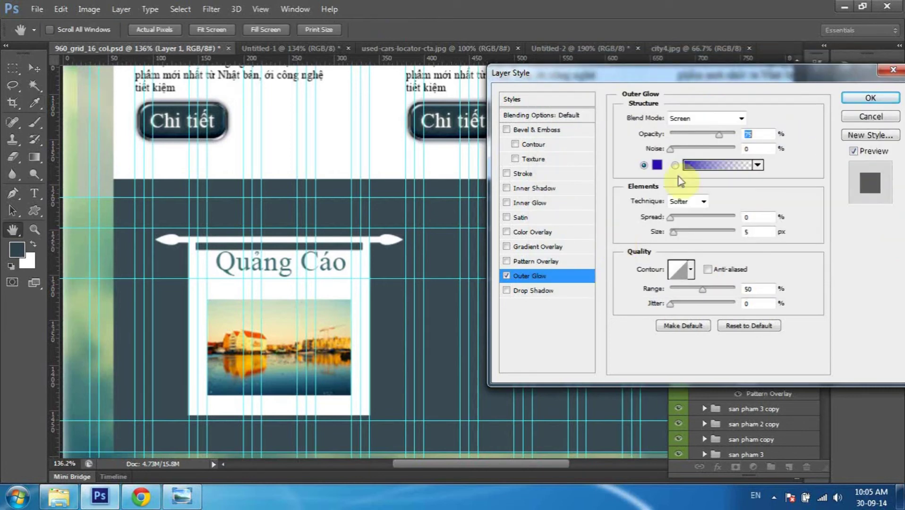
pyautogui.moveTo(673, 231); pyautogui.dragTo(692, 238)
pyautogui.moveTo(692, 239)
pyautogui.mouseDown()
pyautogui.moveTo(665, 231)
pyautogui.moveTo(706, 234)
pyautogui.moveTo(668, 243)
pyautogui.mouseUp()
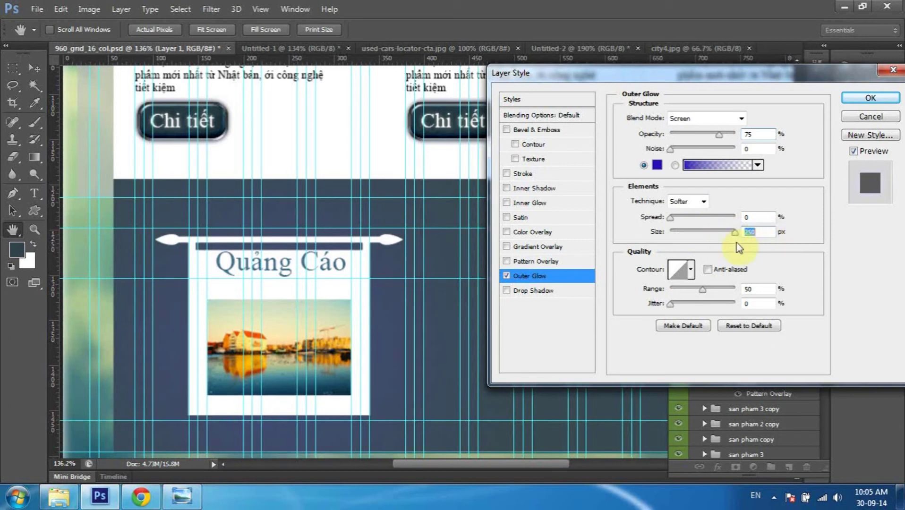
pyautogui.moveTo(734, 233); pyautogui.dragTo(669, 233)
pyautogui.click(870, 116)
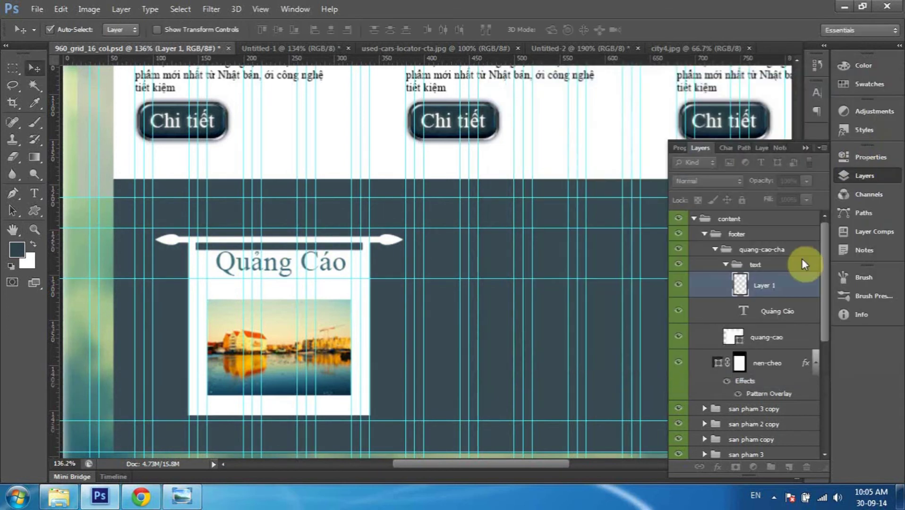
# Select Layer 1 and move the harbour photo up 4 px.
pyautogui.click(679, 285)
pyautogui.click(678, 285)
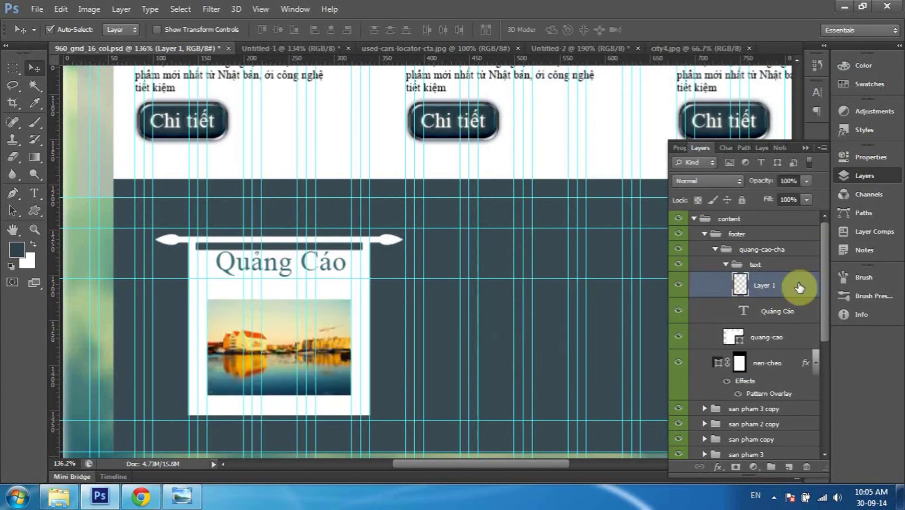
pyautogui.scroll(-2, 371, 348)
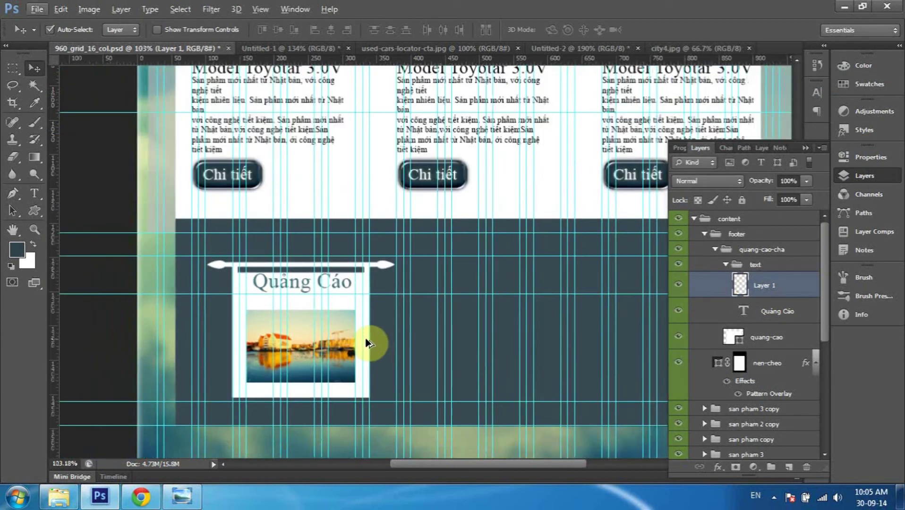
pyautogui.click(338, 334)
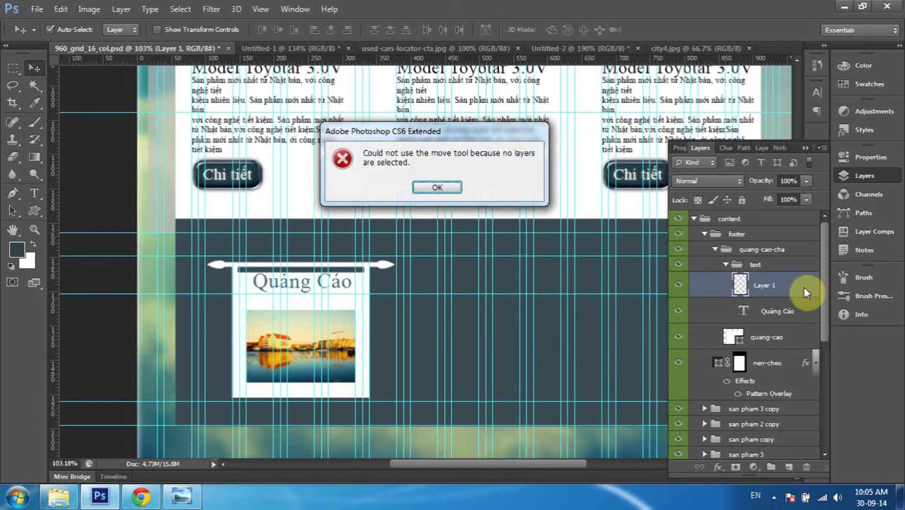
pyautogui.click(430, 188)
pyautogui.click(783, 288)
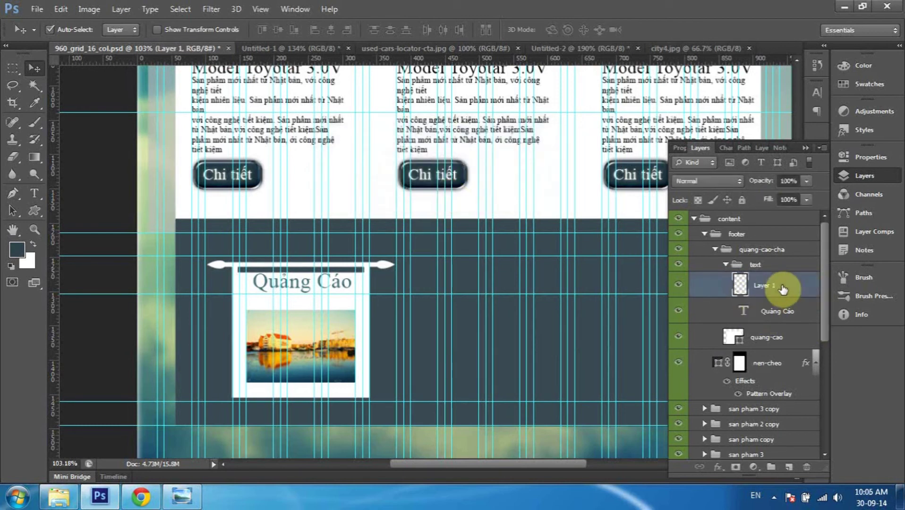
pyautogui.moveTo(339, 338); pyautogui.dragTo(338, 336)
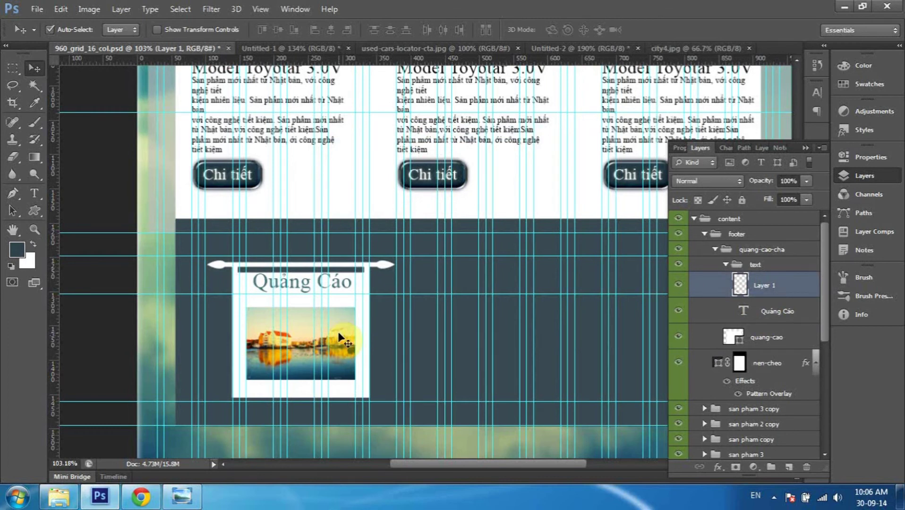
pyautogui.click(435, 331)
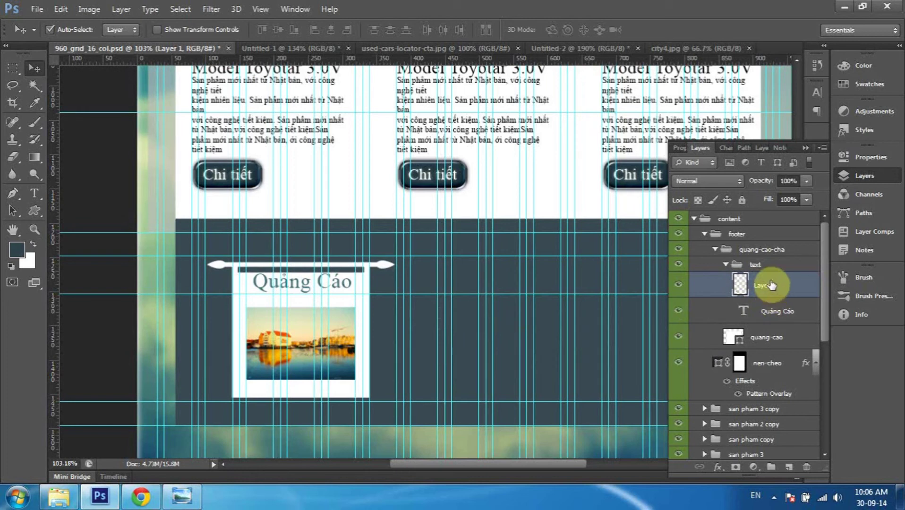
# Move Layer 1 below the quang-cao layer in the Layers panel.
pyautogui.moveTo(773, 292); pyautogui.dragTo(761, 347)
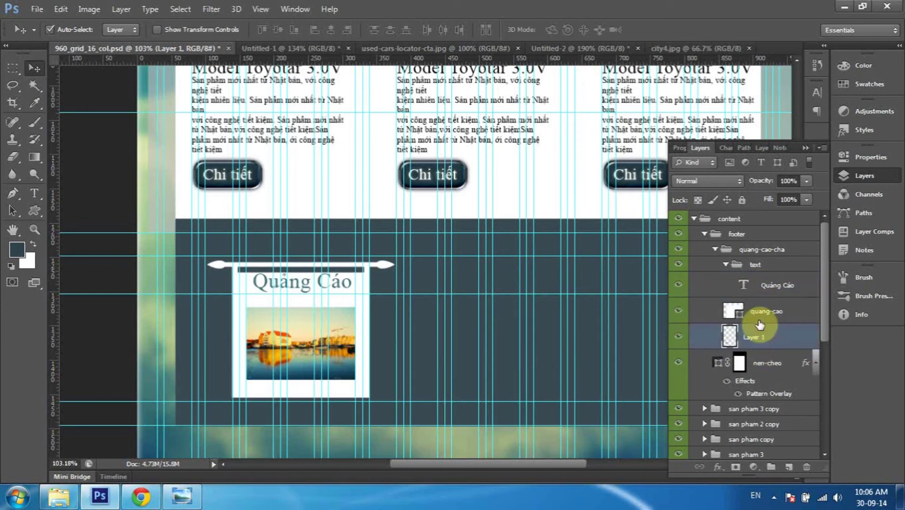
pyautogui.click(726, 265)
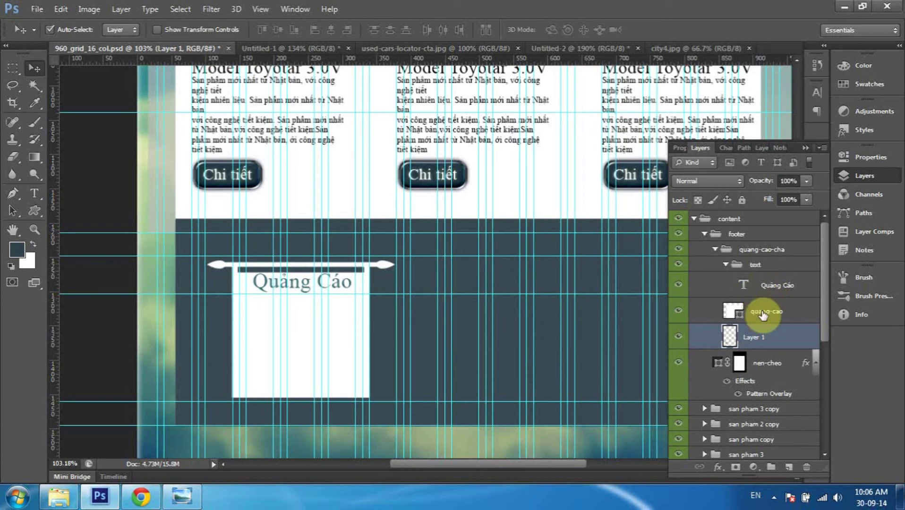
pyautogui.click(678, 313)
pyautogui.click(679, 313)
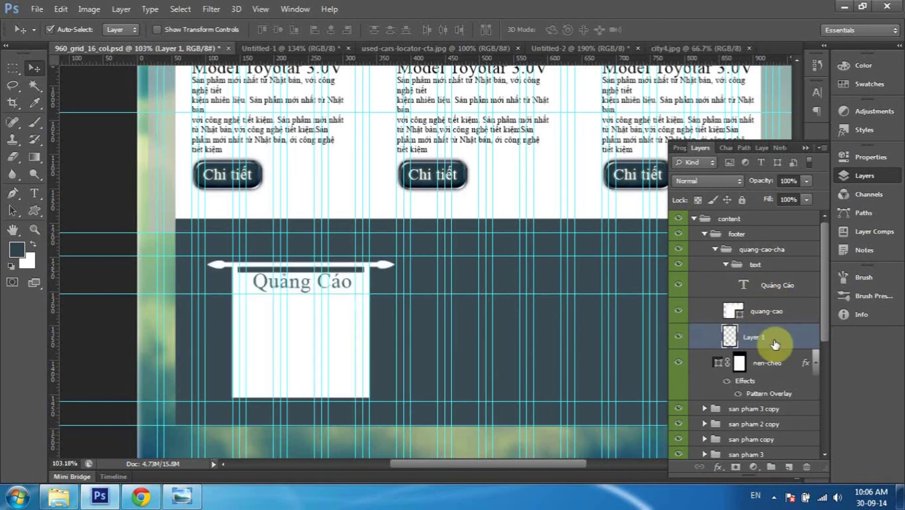
pyautogui.moveTo(774, 343); pyautogui.dragTo(766, 302)
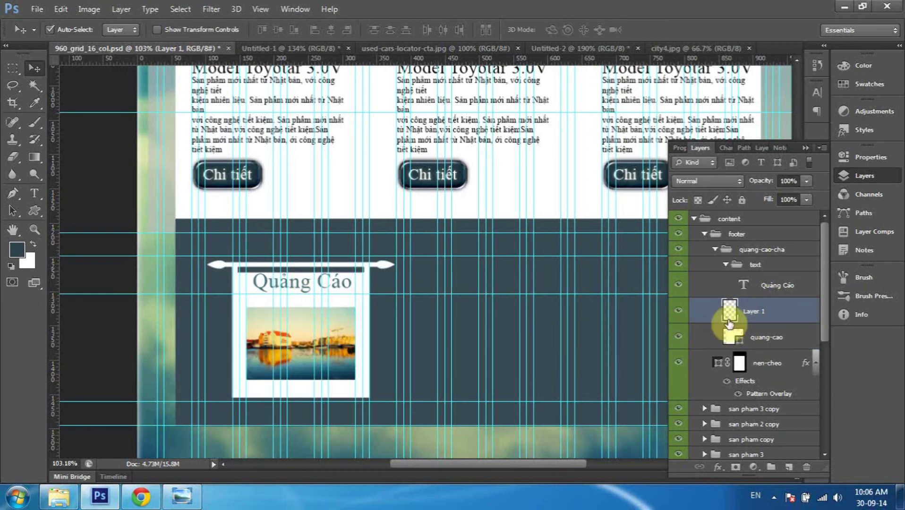
pyautogui.doubleClick(753, 311)
pyautogui.write('ngoi nha')
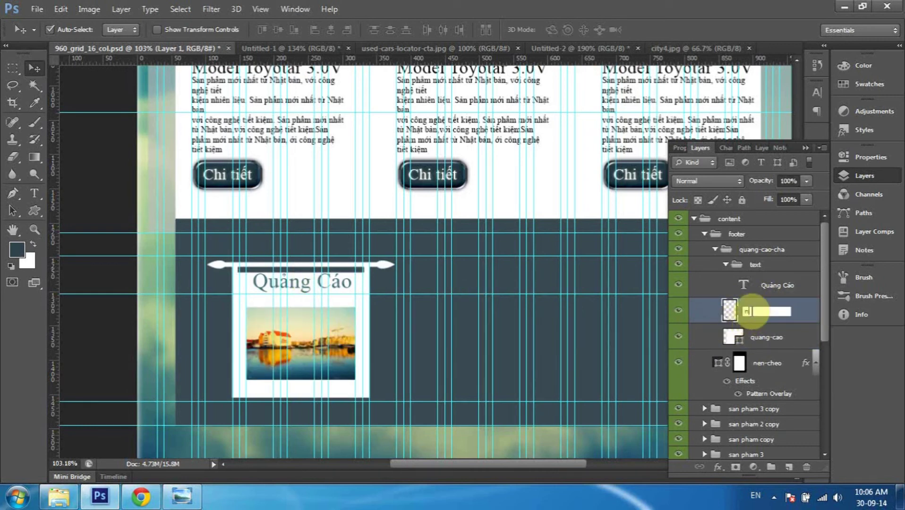
pyautogui.press('Return')
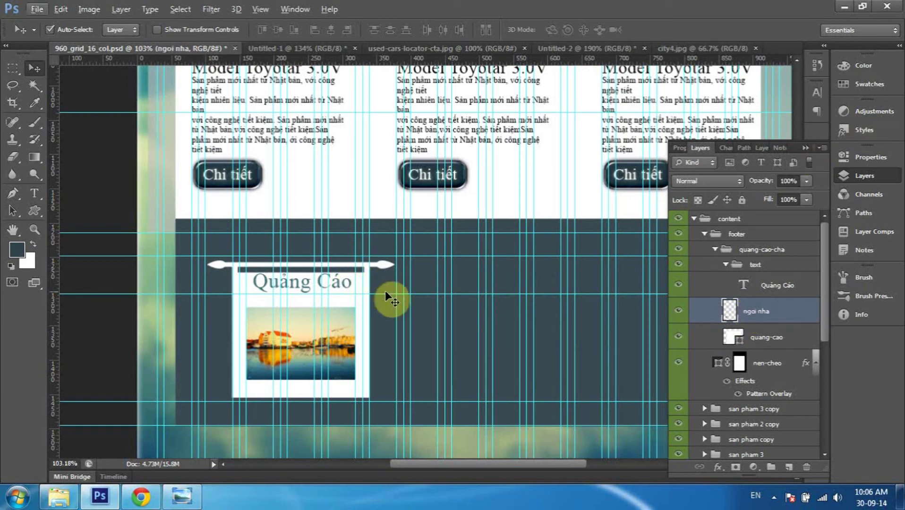
pyautogui.hotkey('ctrl', ';')
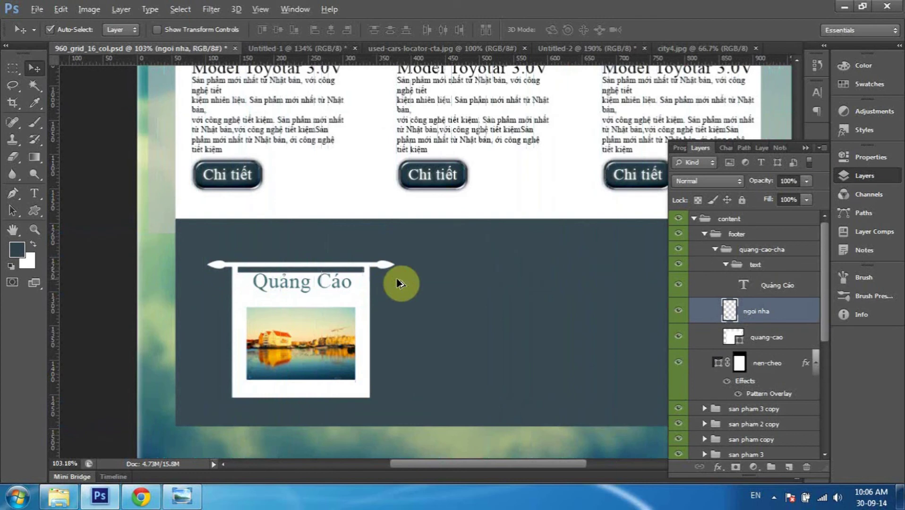
pyautogui.scroll(-2, 398, 284)
pyautogui.scroll(-3, 479, 335)
pyautogui.scroll(-2, 489, 342)
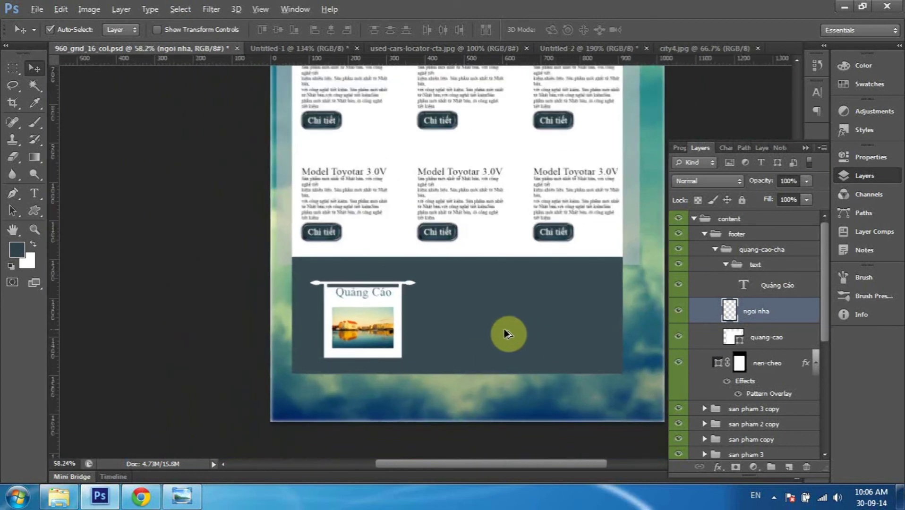
pyautogui.scroll(1, 506, 335)
pyautogui.scroll(2, 501, 336)
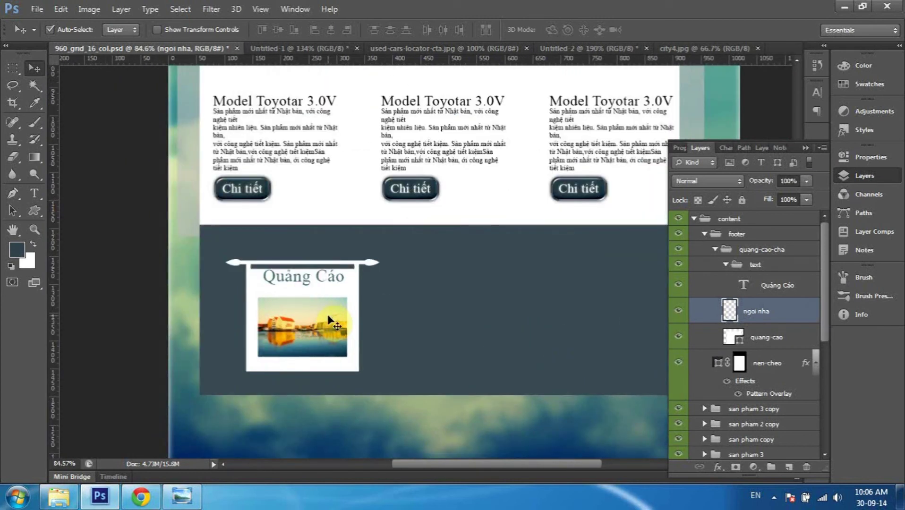
pyautogui.press('alt')
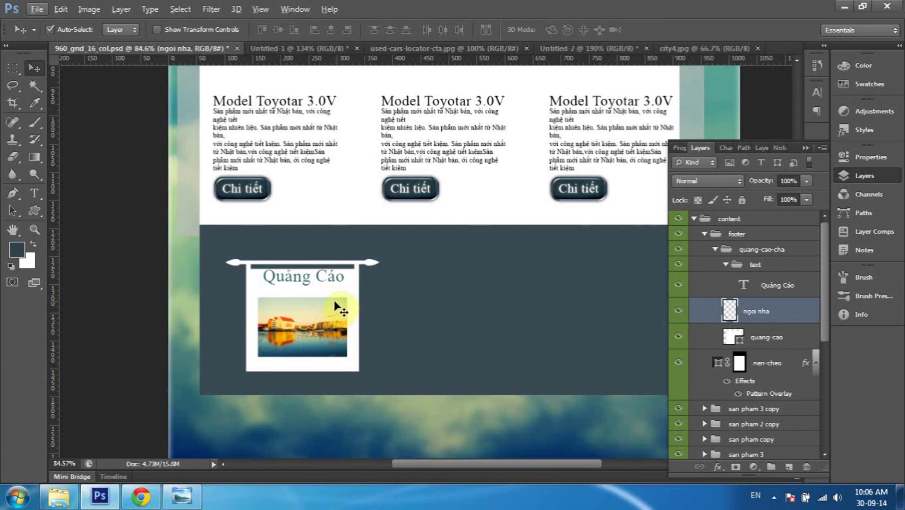
pyautogui.press('alt')
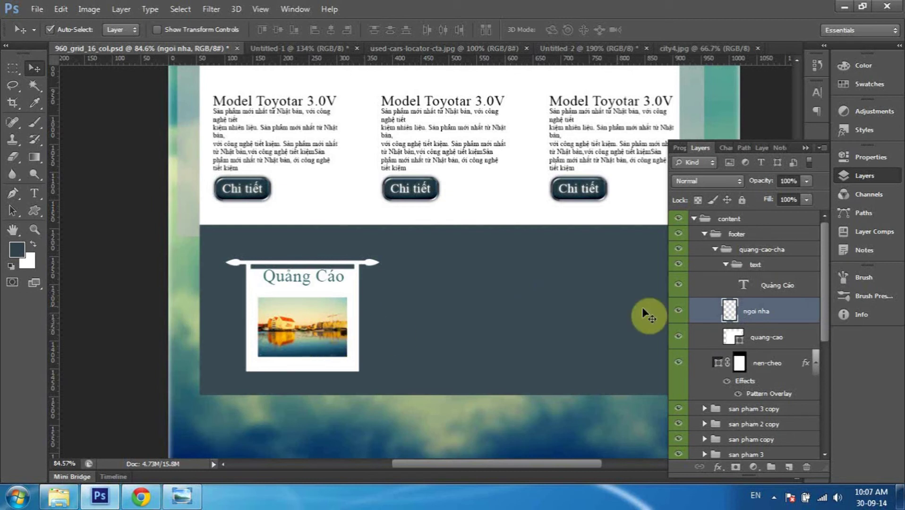
pyautogui.click(774, 497)
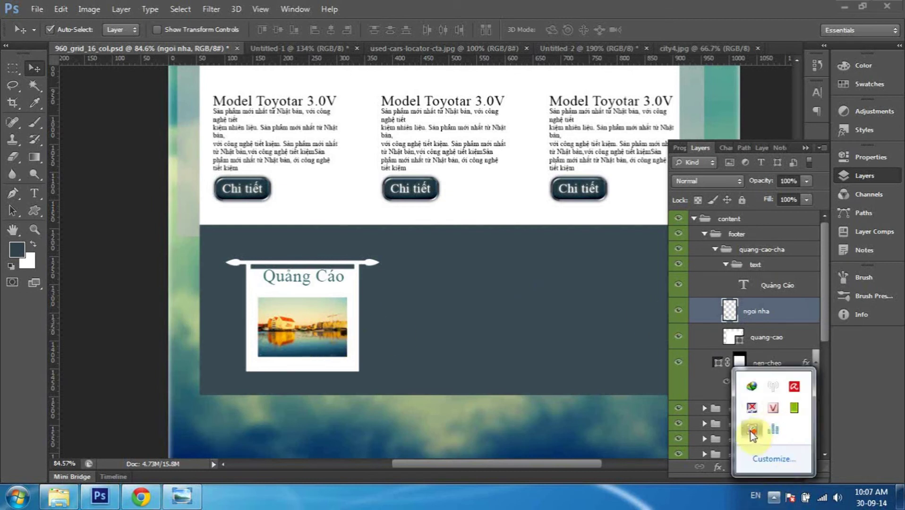
pyautogui.click(752, 429)
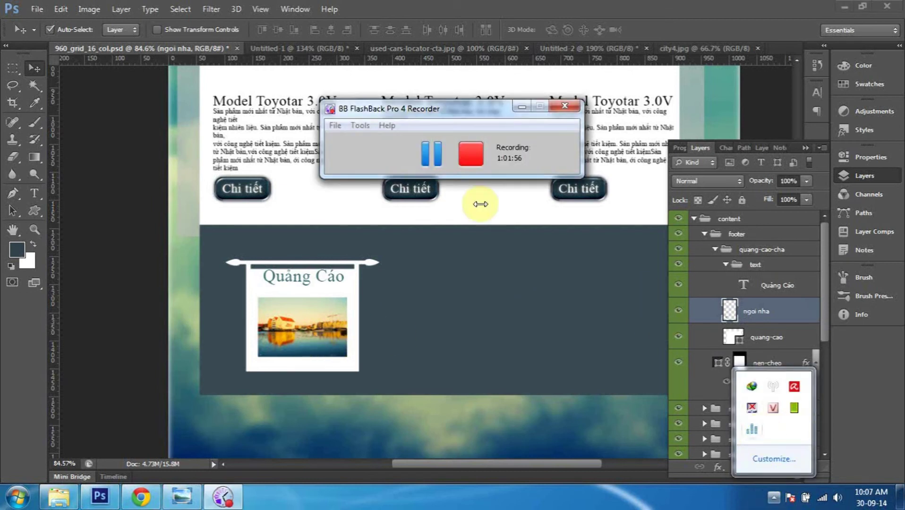
pyautogui.click(522, 107)
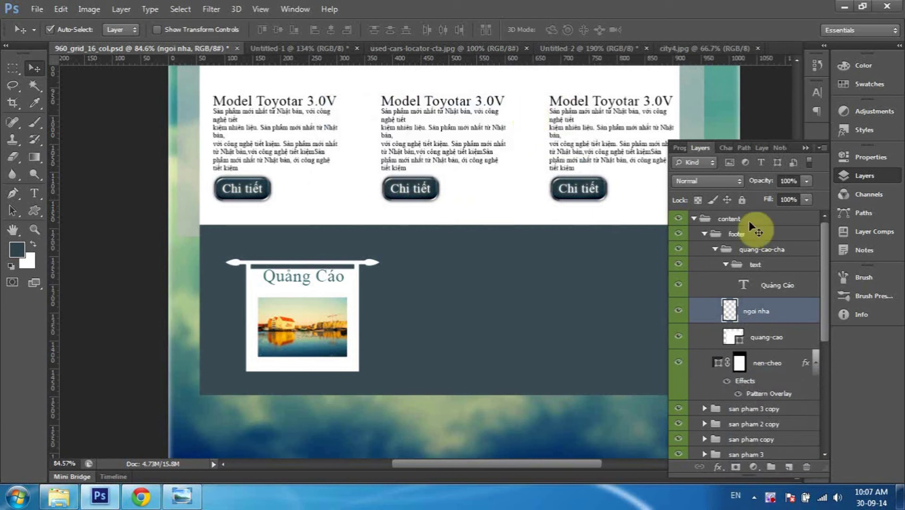
pyautogui.click(793, 280)
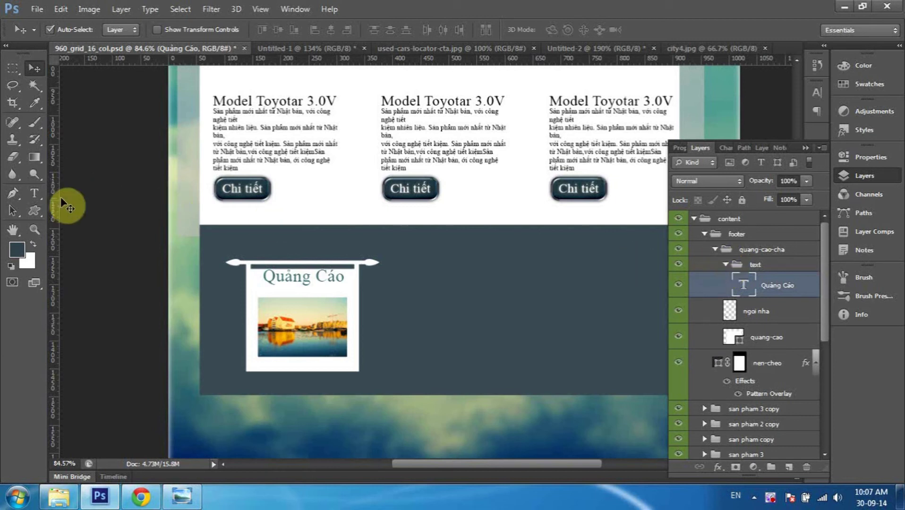
pyautogui.click(34, 193)
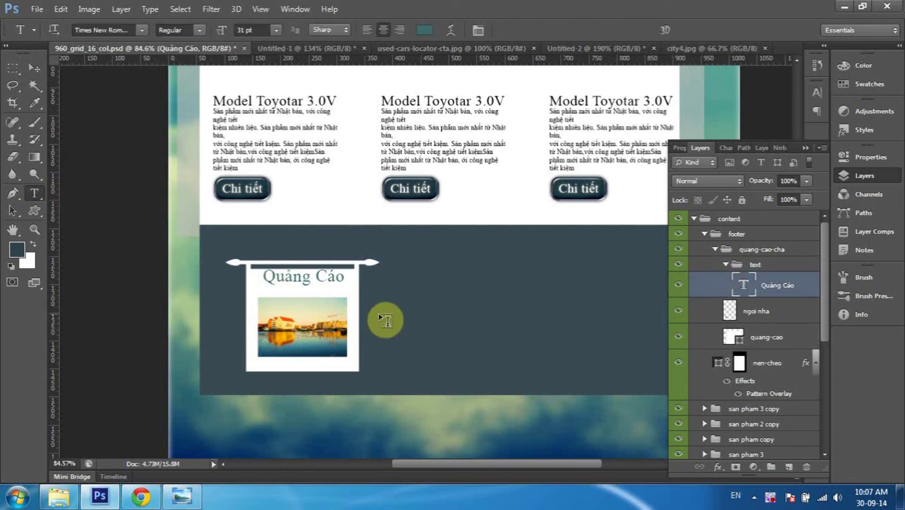
# Type the promo line beside the photo and move it right of the harbour photo.
pyautogui.click(389, 329)
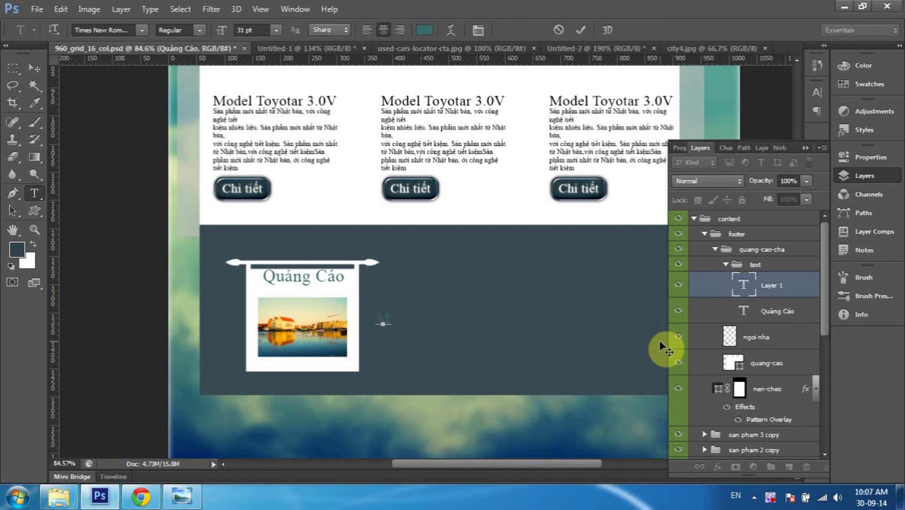
pyautogui.write('Lyn')
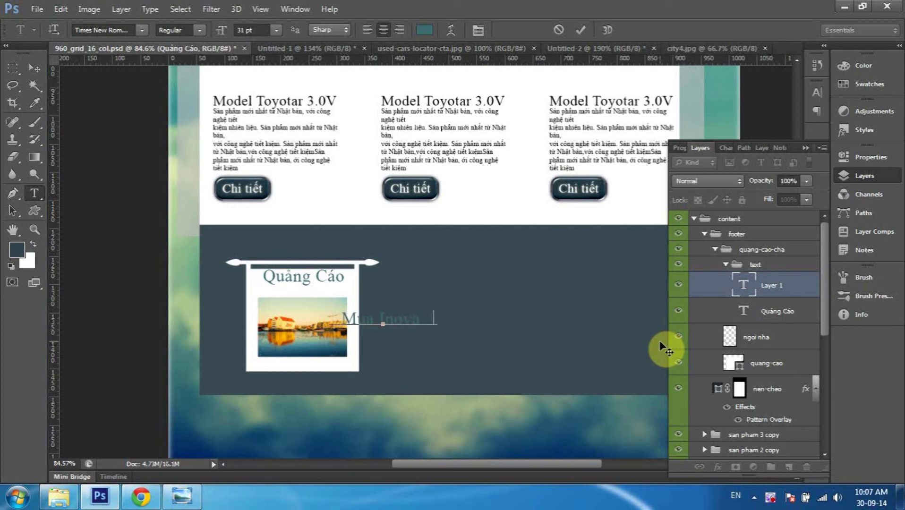
pyautogui.write(' nhận quà')
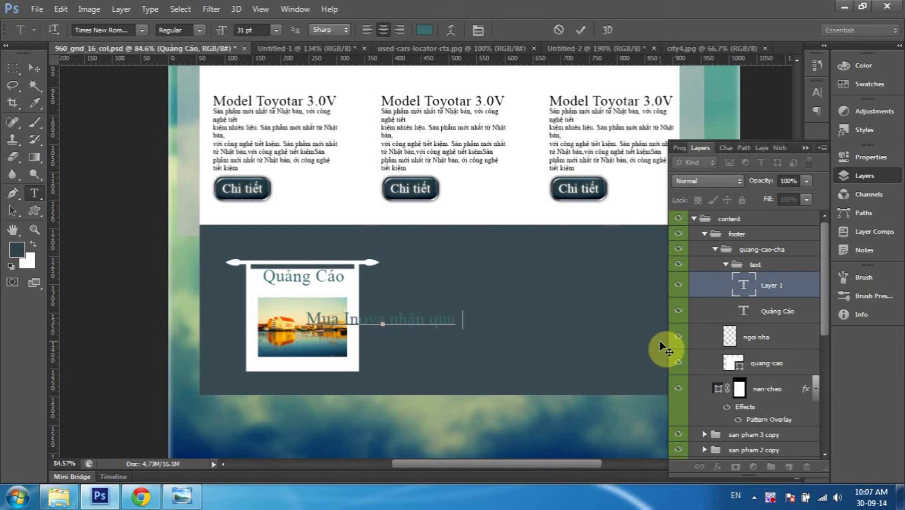
pyautogui.write(' th')
pyautogui.write('i ga')
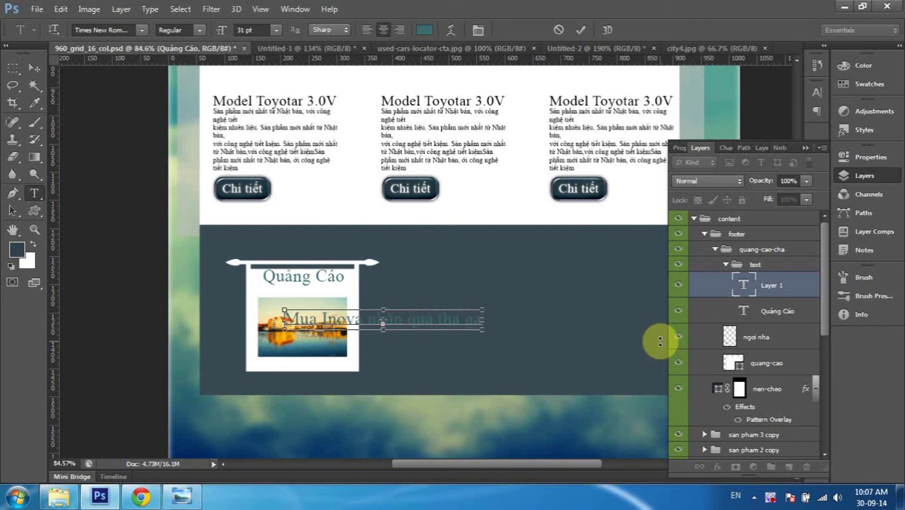
pyautogui.hotkey('ctrl', 'a')
pyautogui.moveTo(445, 316); pyautogui.dragTo(519, 313)
# Capitalize the words so the line reads 'Mua Inova Nhận Quà Thả Ga' and commit it.
pyautogui.press('Right')
pyautogui.moveTo(569, 315); pyautogui.dragTo(465, 316)
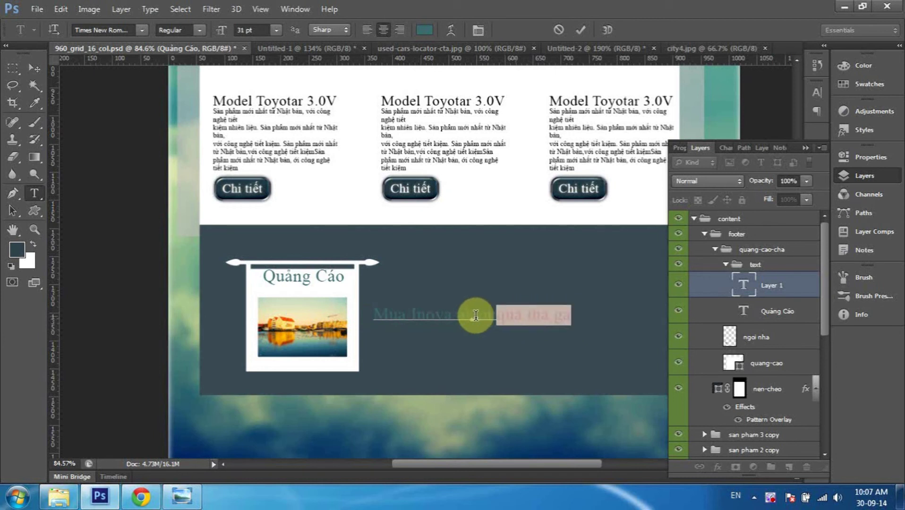
pyautogui.click(465, 316)
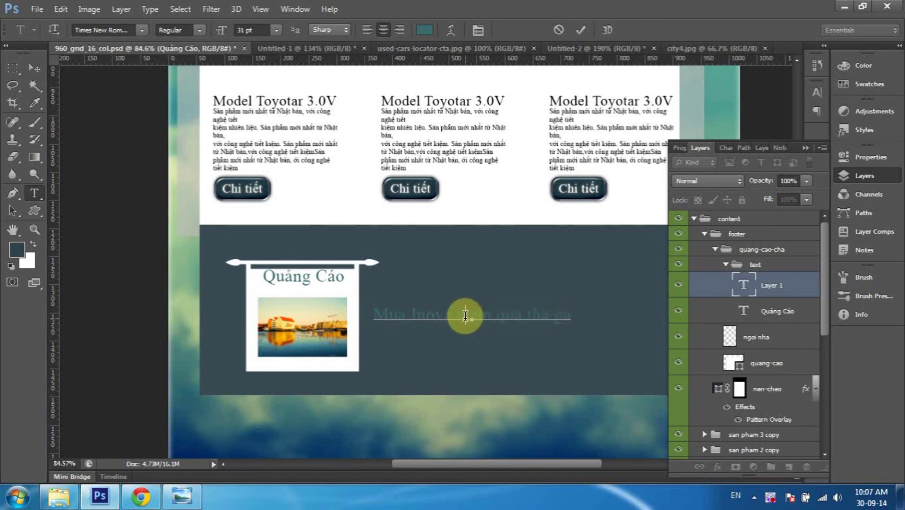
pyautogui.doubleClick(462, 315)
pyautogui.click(463, 316)
pyautogui.hotkey('shift', 'Right')
pyautogui.write('Q')
pyautogui.press('Right')
pyautogui.press('Right')
pyautogui.press('Right')
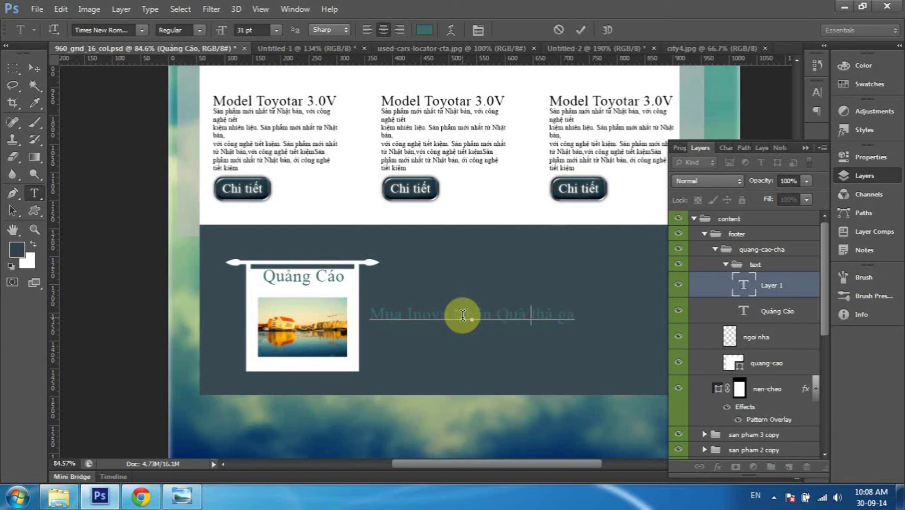
pyautogui.press('Right')
pyautogui.press('BackSpace')
pyautogui.write('T')
pyautogui.hotkey('shift', 'Right')
pyautogui.write('G')
pyautogui.hotkey('ctrl', 'Return')
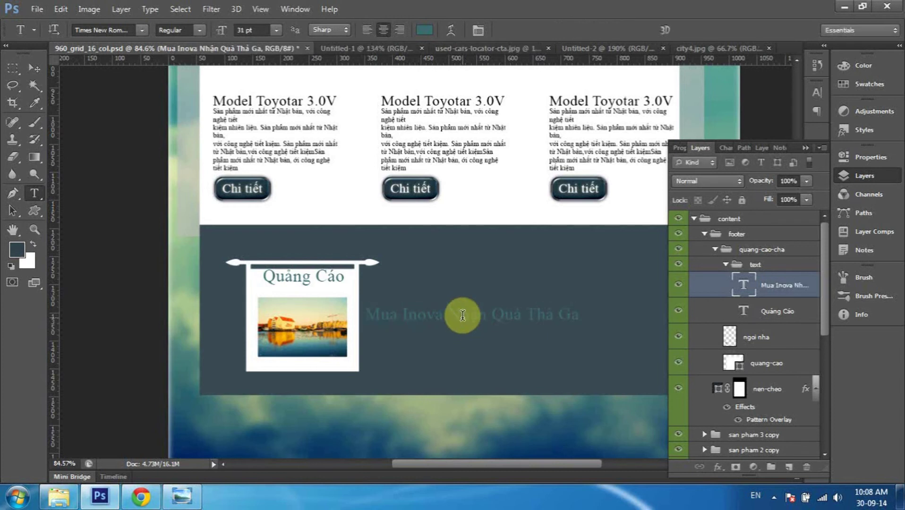
# Nudge the promo text slightly right and down, then select all of it.
pyautogui.press('v')
pyautogui.moveTo(477, 321); pyautogui.dragTo(478, 323)
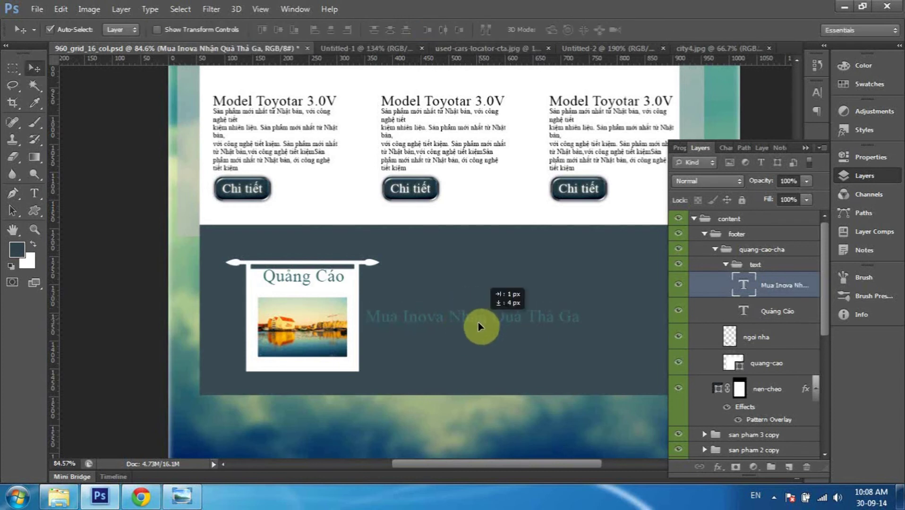
pyautogui.press('t')
pyautogui.click(478, 321)
pyautogui.hotkey('ctrl', 'a')
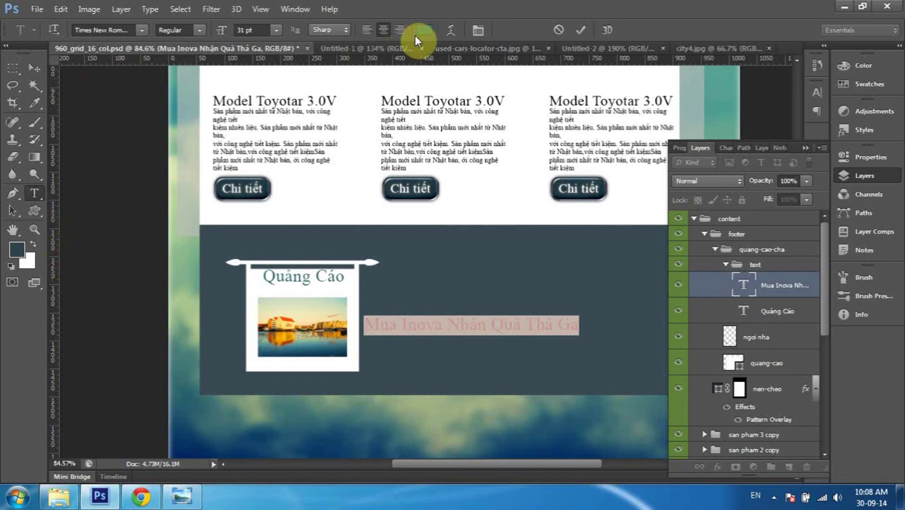
# Try a brighter blue colour on the promo text.
pyautogui.click(17, 258)
pyautogui.moveTo(660, 168); pyautogui.dragTo(674, 117)
pyautogui.click(863, 83)
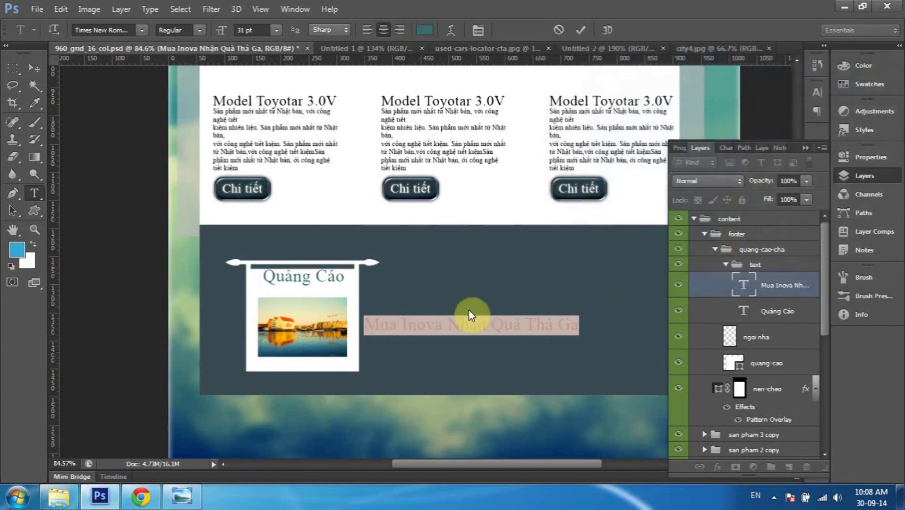
pyautogui.click(470, 325)
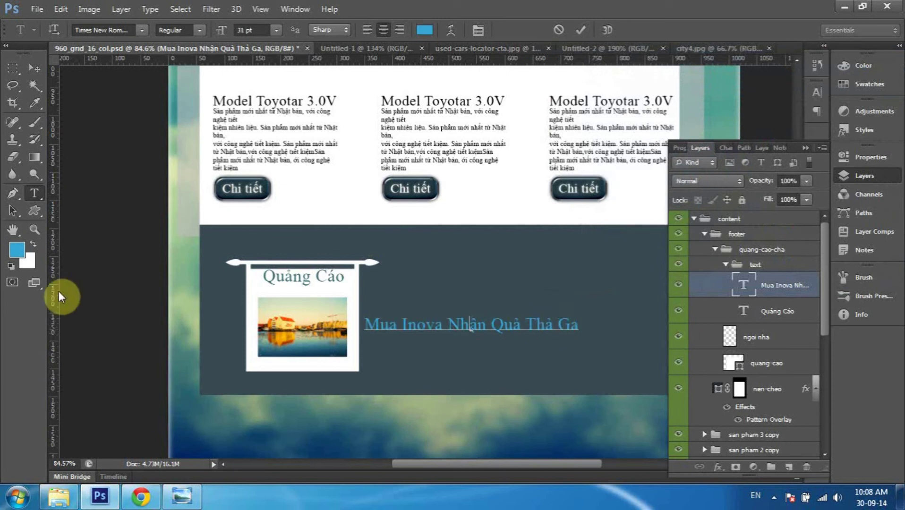
pyautogui.moveTo(581, 324); pyautogui.dragTo(442, 317)
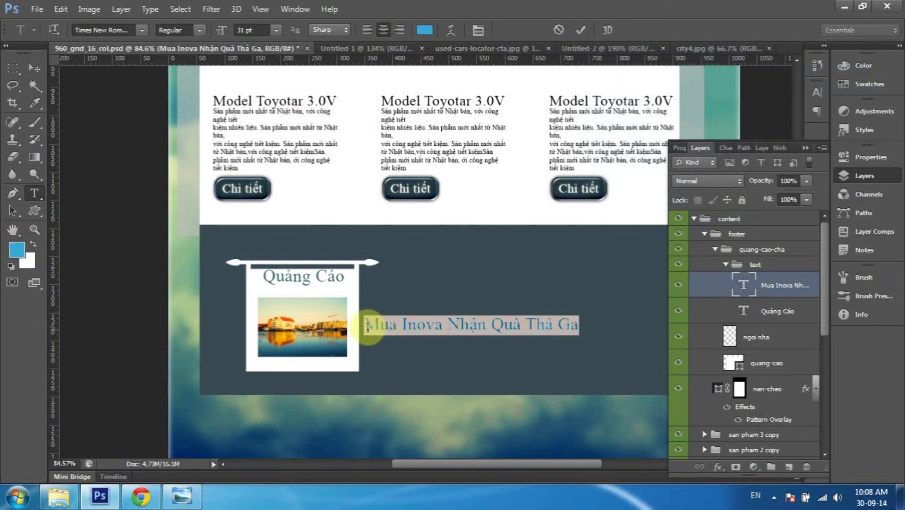
# Change the promo text colour to the soft light blue #6faed3.
pyautogui.click(424, 30)
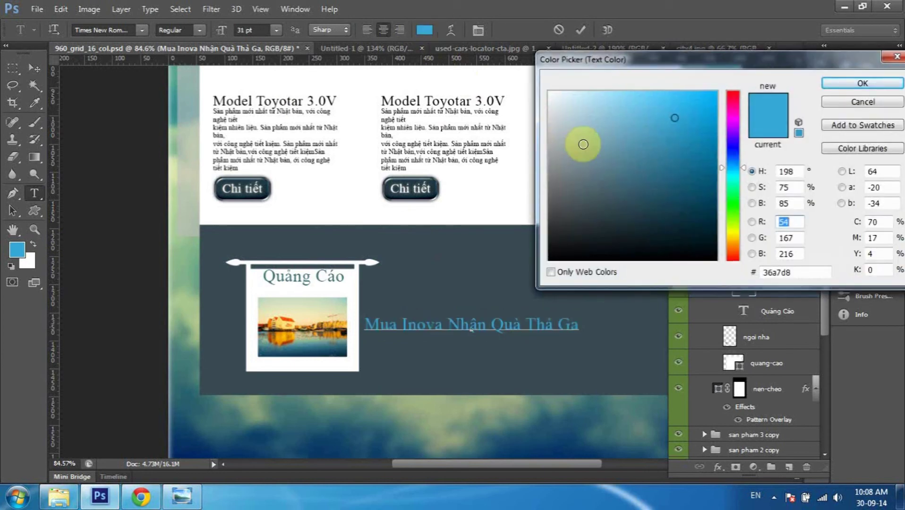
pyautogui.click(679, 161)
pyautogui.moveTo(733, 168)
pyautogui.mouseDown()
pyautogui.moveTo(741, 163)
pyautogui.moveTo(609, 156)
pyautogui.moveTo(599, 144)
pyautogui.mouseUp()
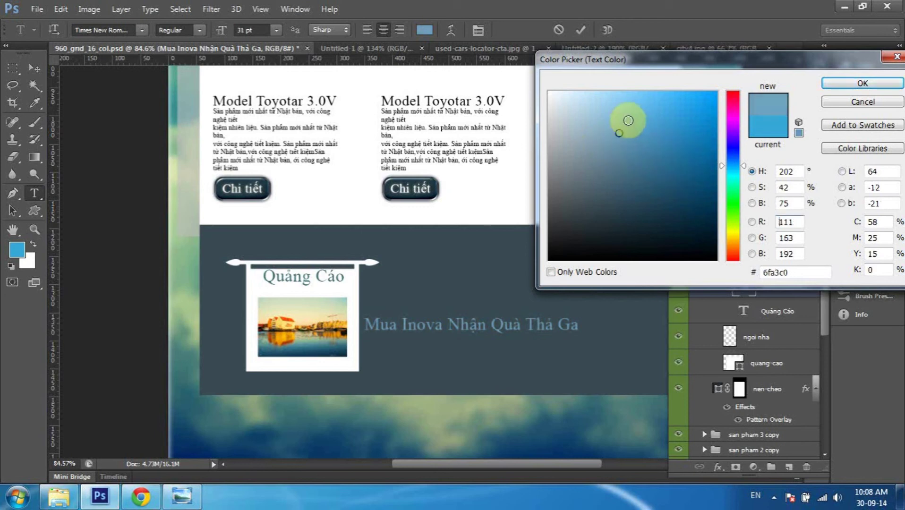
pyautogui.moveTo(600, 145); pyautogui.dragTo(616, 119)
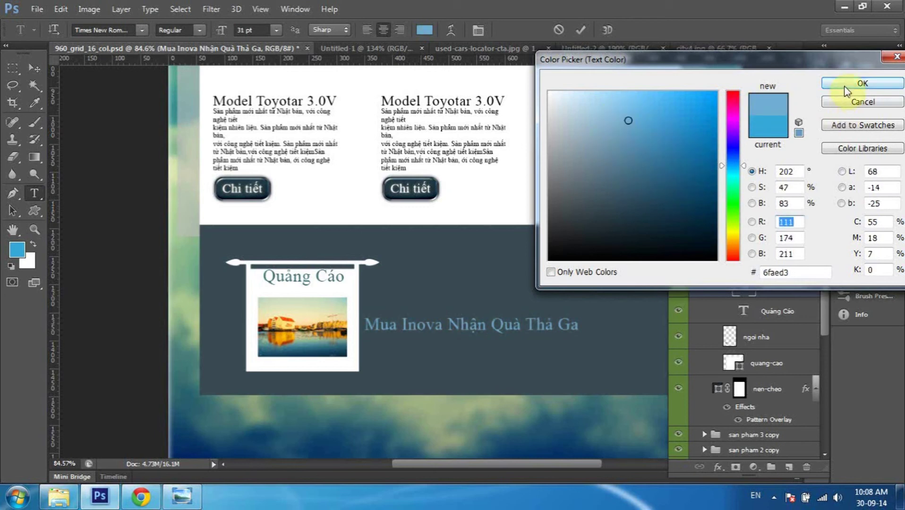
pyautogui.click(844, 84)
pyautogui.click(500, 322)
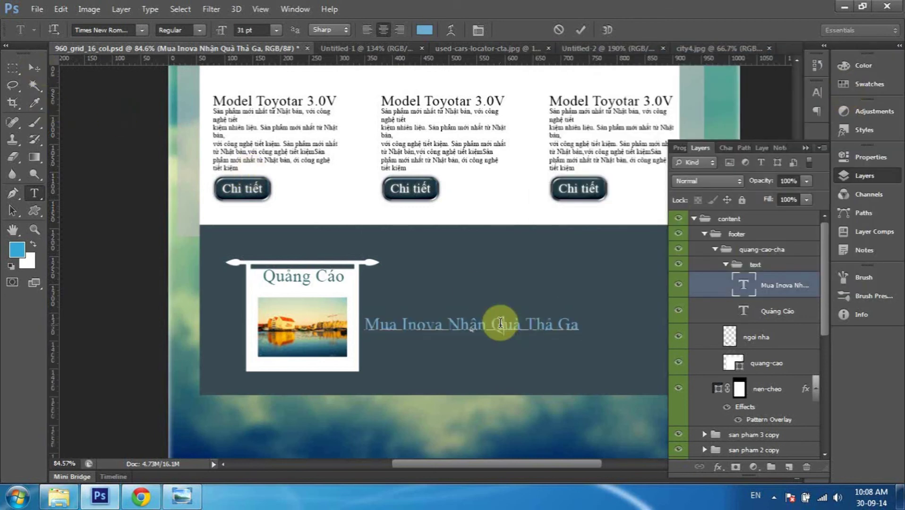
pyautogui.tripleClick(500, 323)
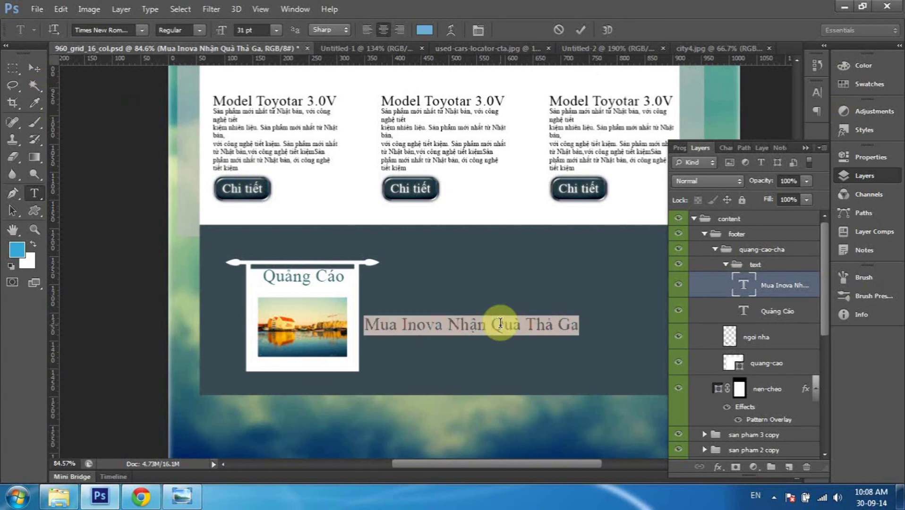
# Warp the promo line in Flag style with bend +56, horizontal distortion +35, vertical 0.
pyautogui.click(451, 36)
pyautogui.moveTo(585, 98); pyautogui.dragTo(676, 105)
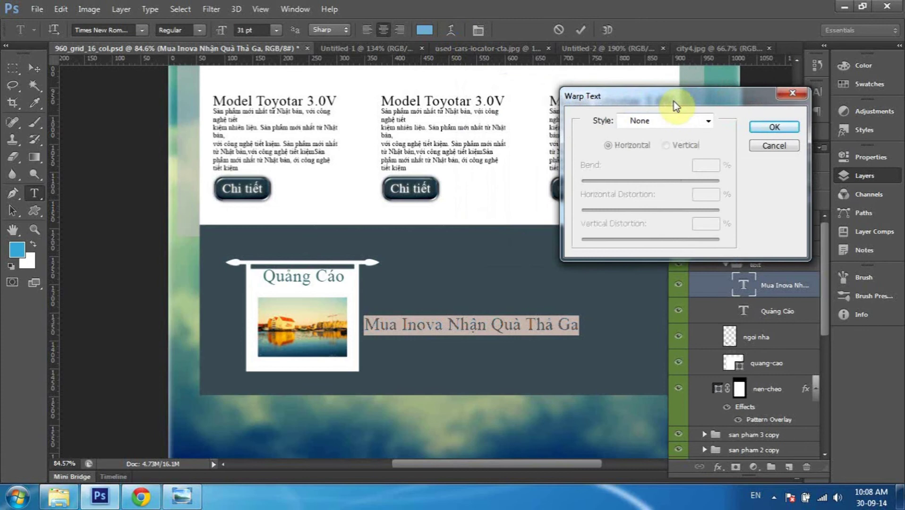
pyautogui.click(638, 121)
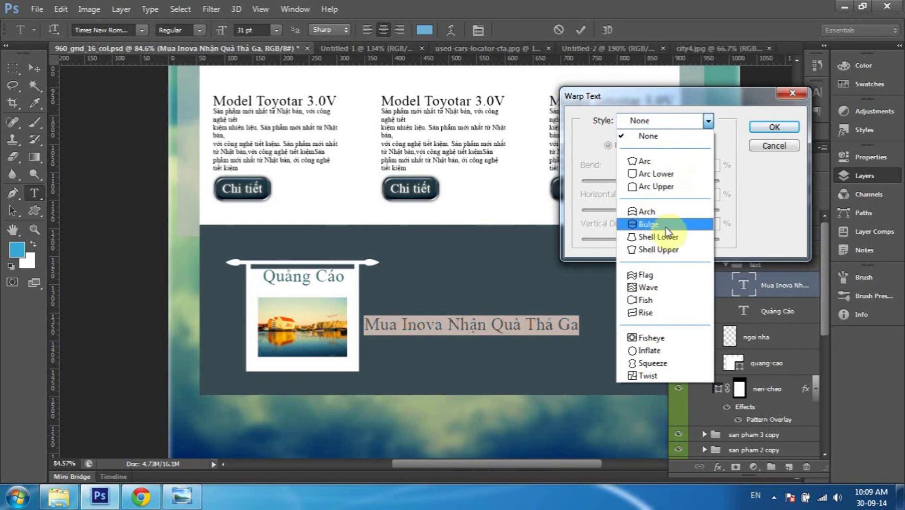
pyautogui.click(660, 275)
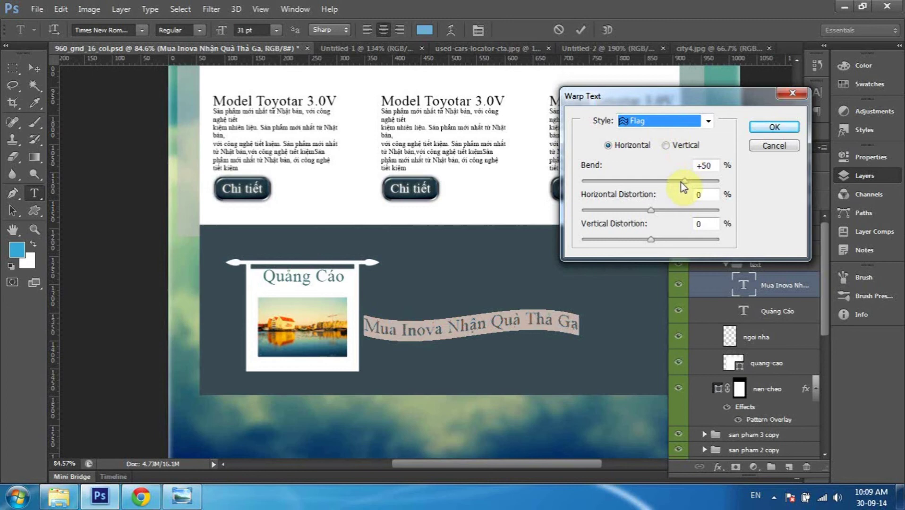
pyautogui.moveTo(681, 182); pyautogui.dragTo(688, 182)
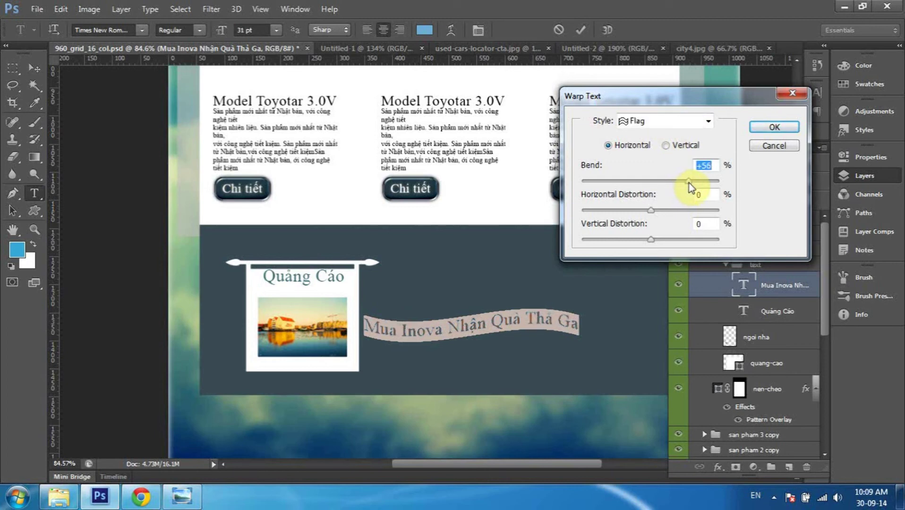
pyautogui.moveTo(653, 211); pyautogui.dragTo(659, 212)
pyautogui.moveTo(667, 210); pyautogui.dragTo(676, 209)
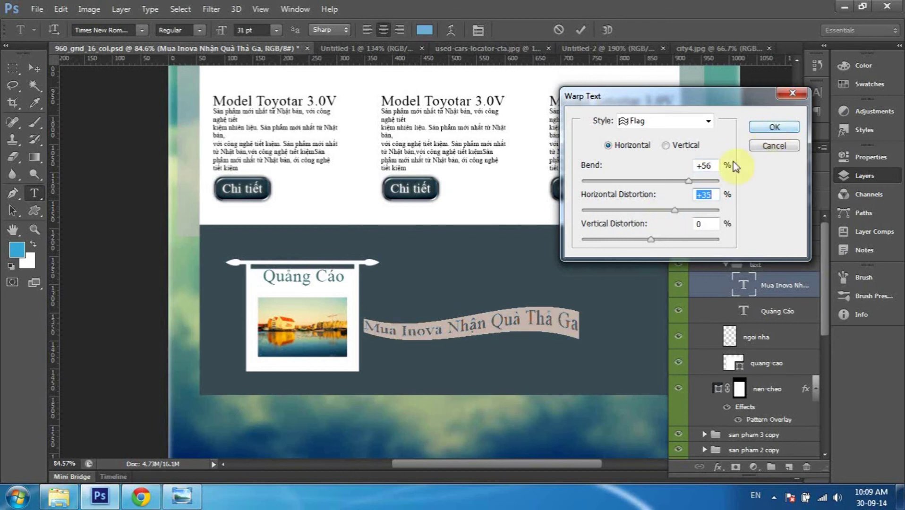
pyautogui.moveTo(650, 240); pyautogui.dragTo(647, 240)
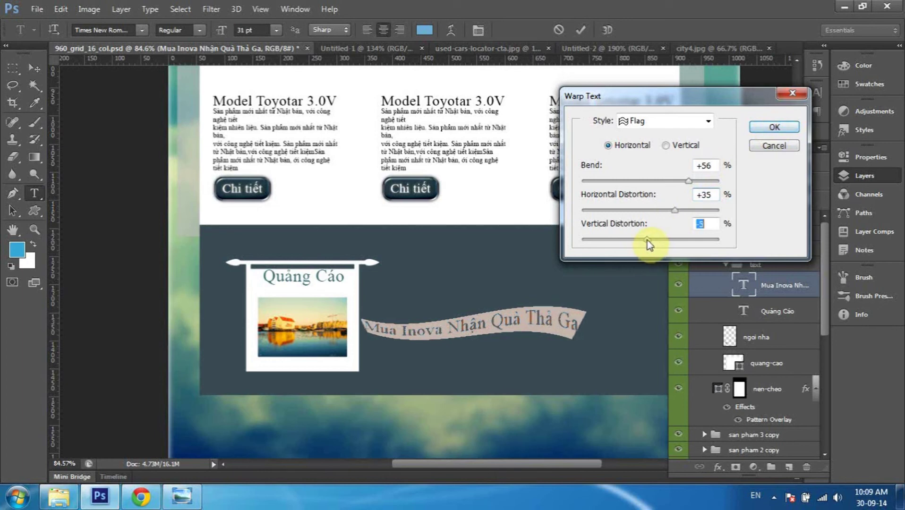
pyautogui.moveTo(648, 240); pyautogui.dragTo(650, 240)
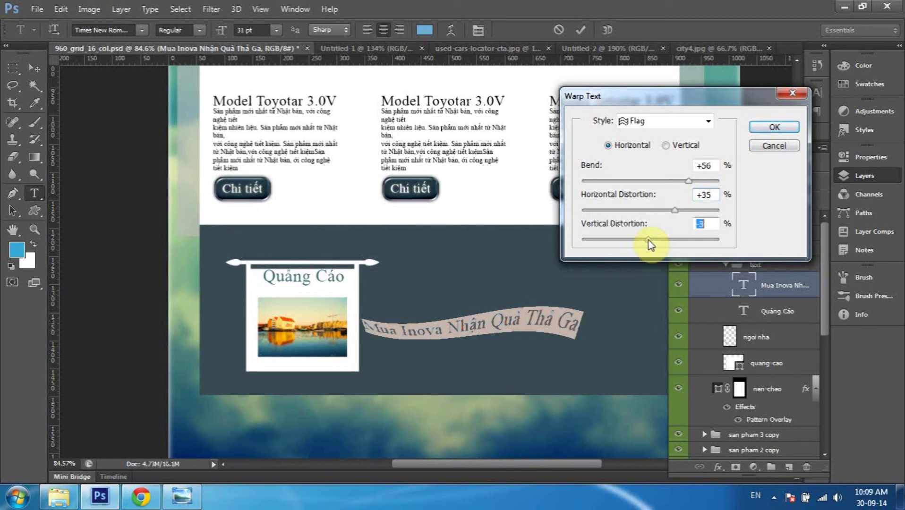
pyautogui.click(762, 128)
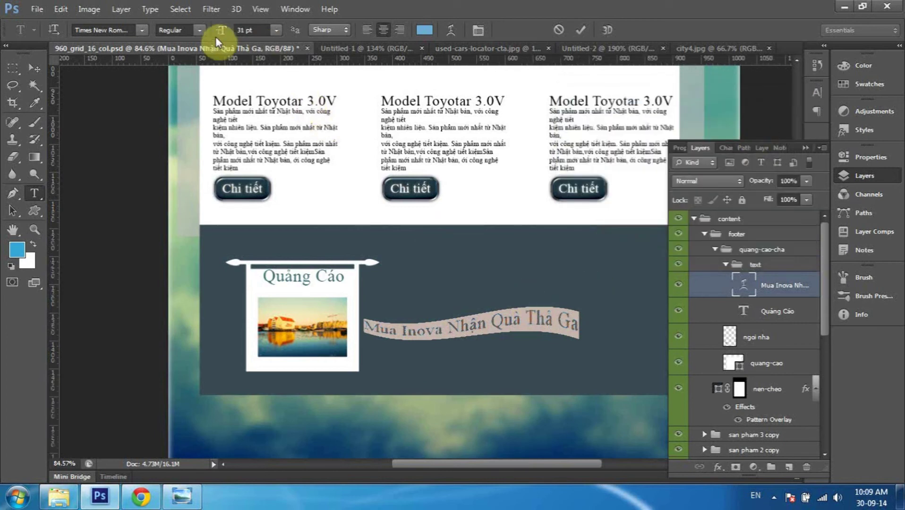
# Increase the promo text's font size to 50 pt and commit the edit.
pyautogui.moveTo(218, 33); pyautogui.dragTo(231, 35)
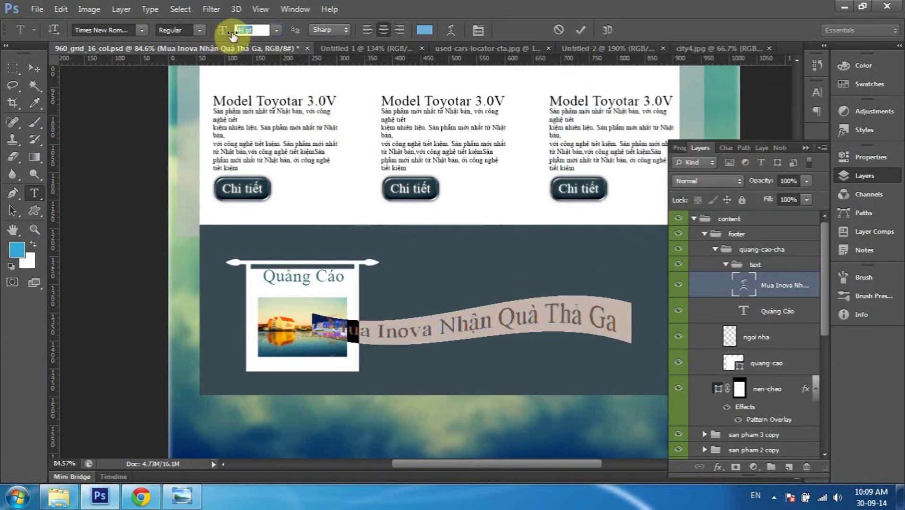
pyautogui.moveTo(231, 36); pyautogui.dragTo(241, 33)
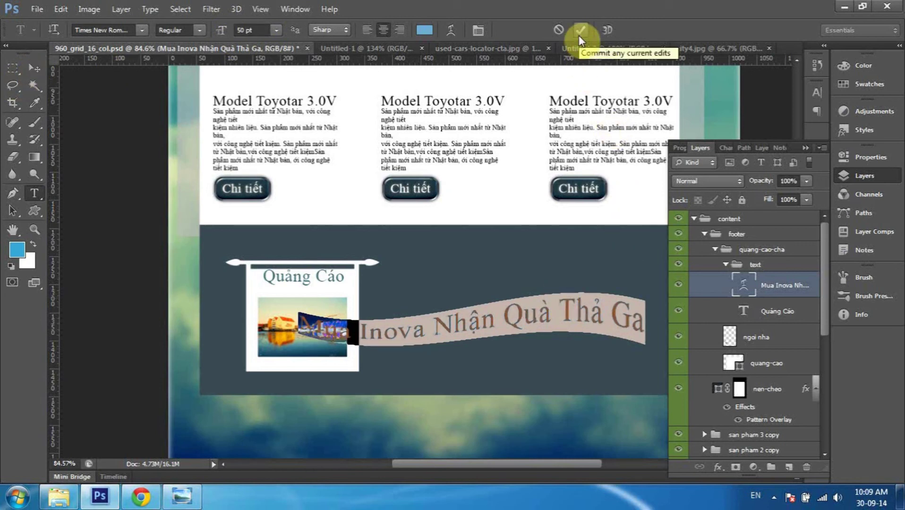
pyautogui.click(570, 308)
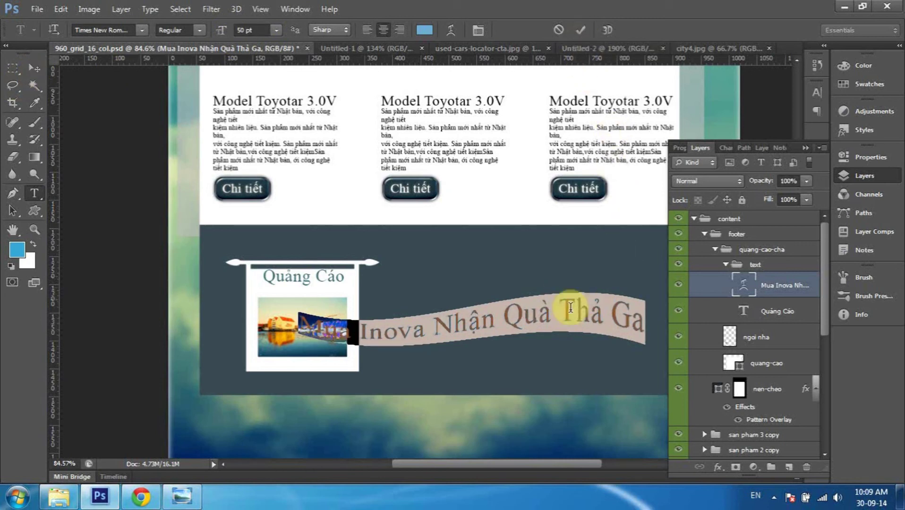
pyautogui.click(577, 28)
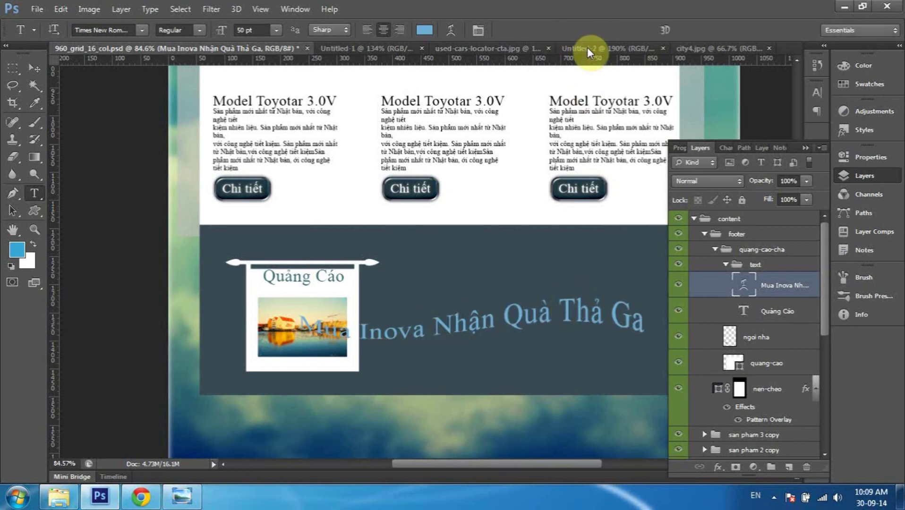
# Scale the promo text to about 91% and place it lower, right beside the harbour photo.
pyautogui.click(37, 65)
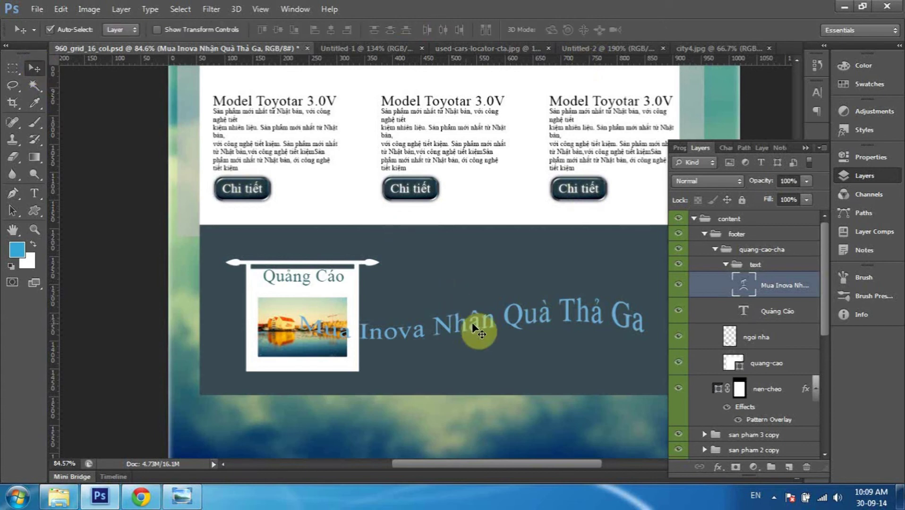
pyautogui.moveTo(471, 323)
pyautogui.mouseDown()
pyautogui.moveTo(496, 322)
pyautogui.moveTo(489, 348)
pyautogui.mouseUp()
pyautogui.scroll(-2, 497, 323)
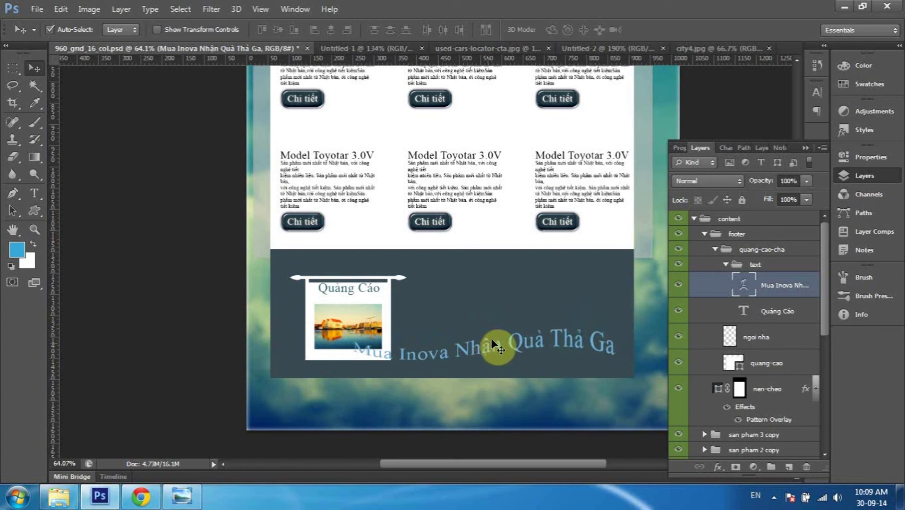
pyautogui.hotkey('ctrl', 't')
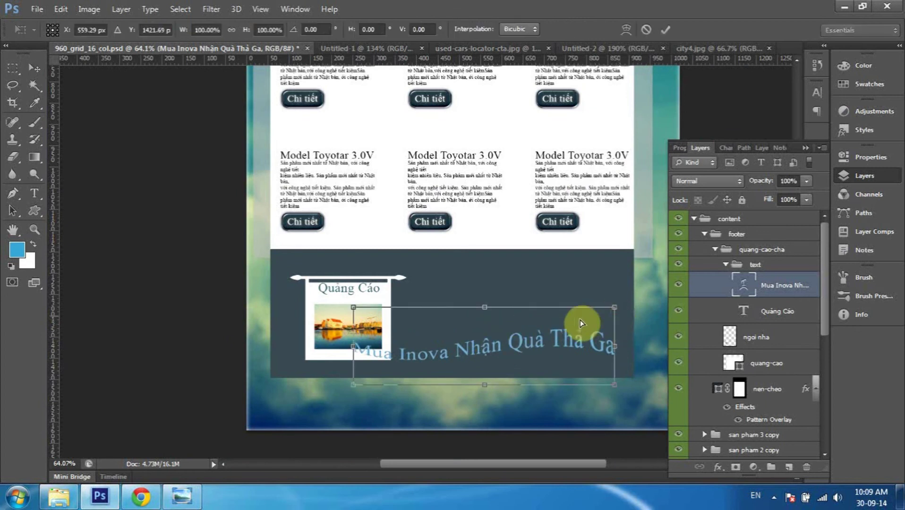
pyautogui.moveTo(581, 324); pyautogui.dragTo(599, 297)
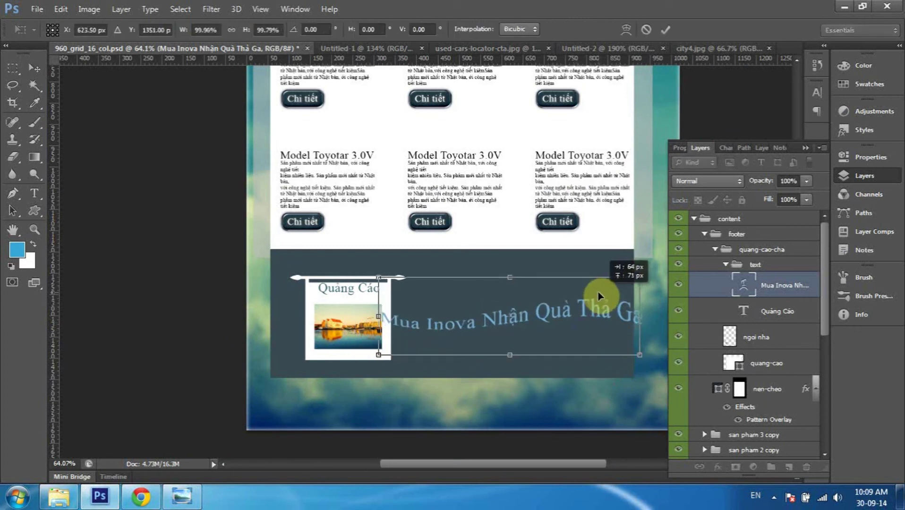
pyautogui.moveTo(598, 296); pyautogui.dragTo(595, 302)
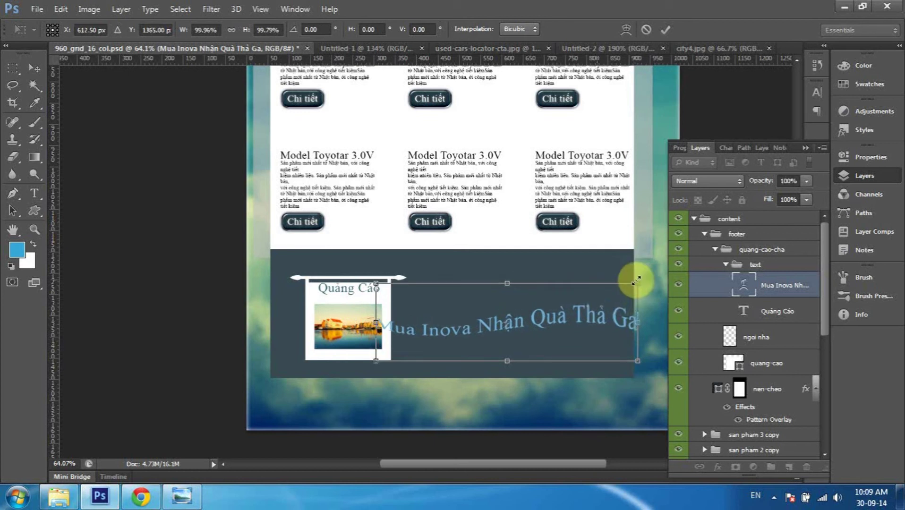
pyautogui.moveTo(636, 282); pyautogui.dragTo(612, 290)
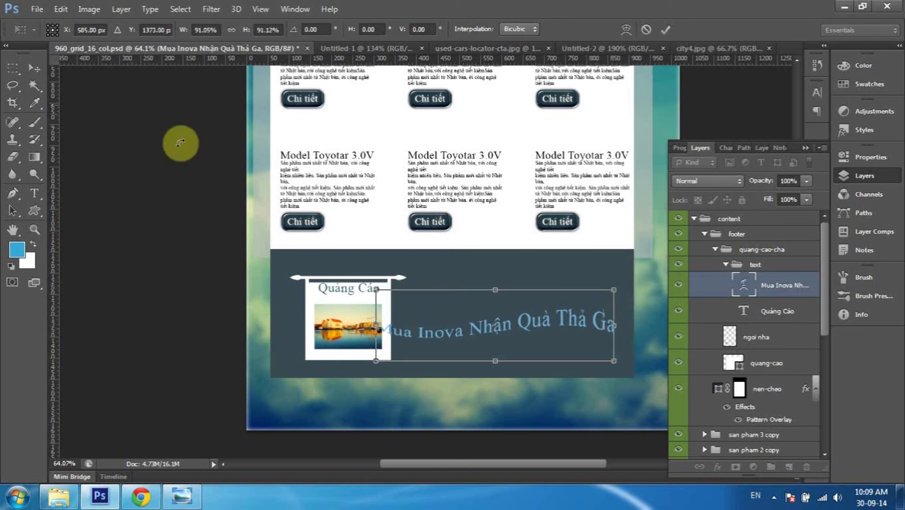
pyautogui.doubleClick(405, 292)
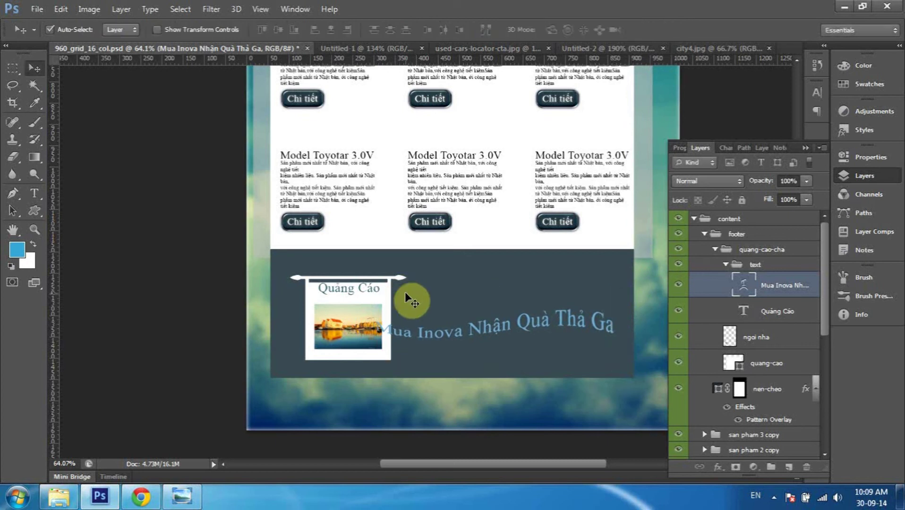
pyautogui.moveTo(462, 330); pyautogui.dragTo(481, 348)
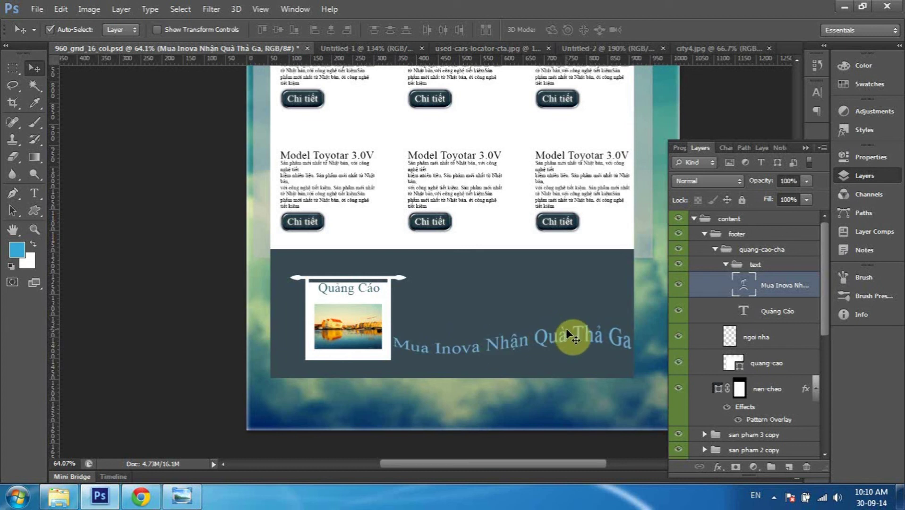
# Add a gradient overlay to the promo text, first trying the Spectrum gradient.
pyautogui.doubleClick(814, 293)
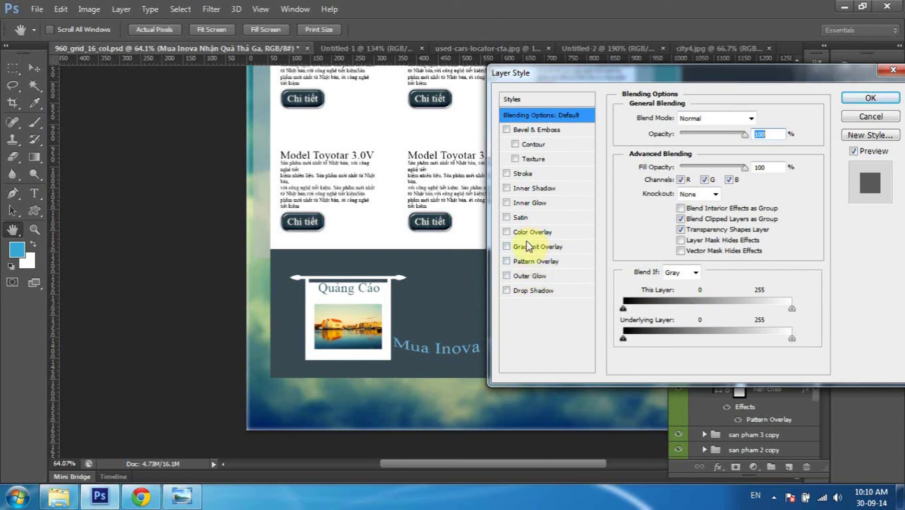
pyautogui.click(507, 246)
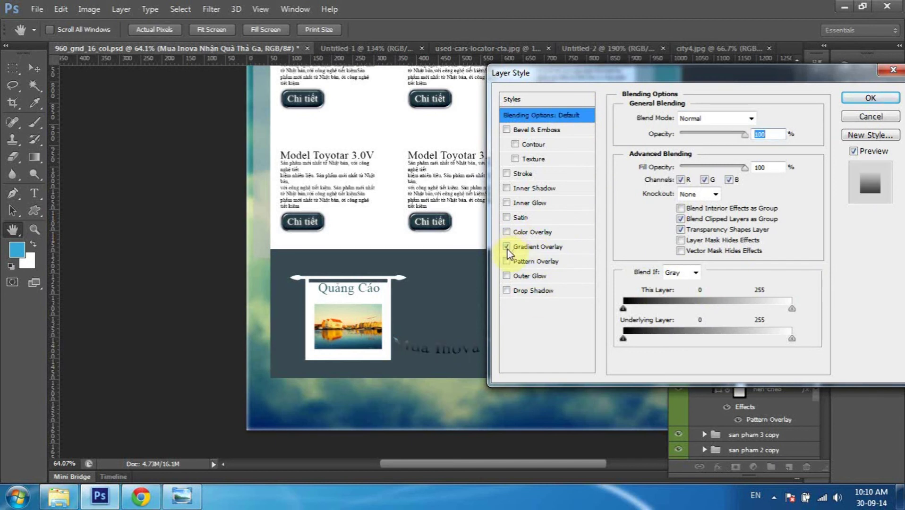
pyautogui.moveTo(597, 74); pyautogui.dragTo(766, 120)
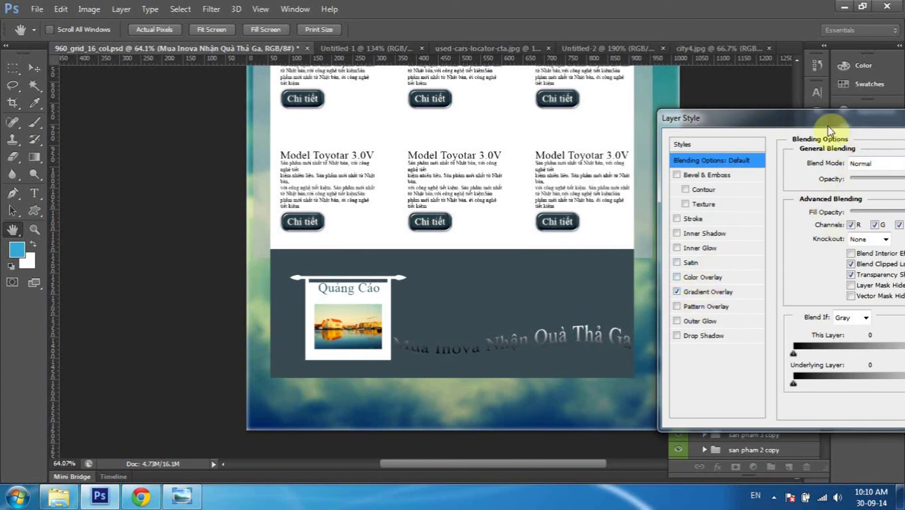
pyautogui.moveTo(828, 120); pyautogui.dragTo(737, 95)
pyautogui.click(628, 265)
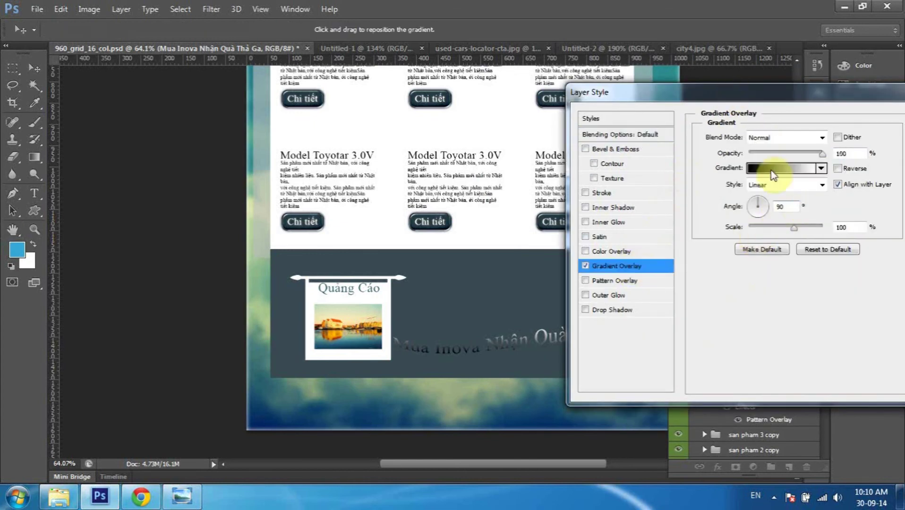
pyautogui.click(773, 171)
pyautogui.click(603, 105)
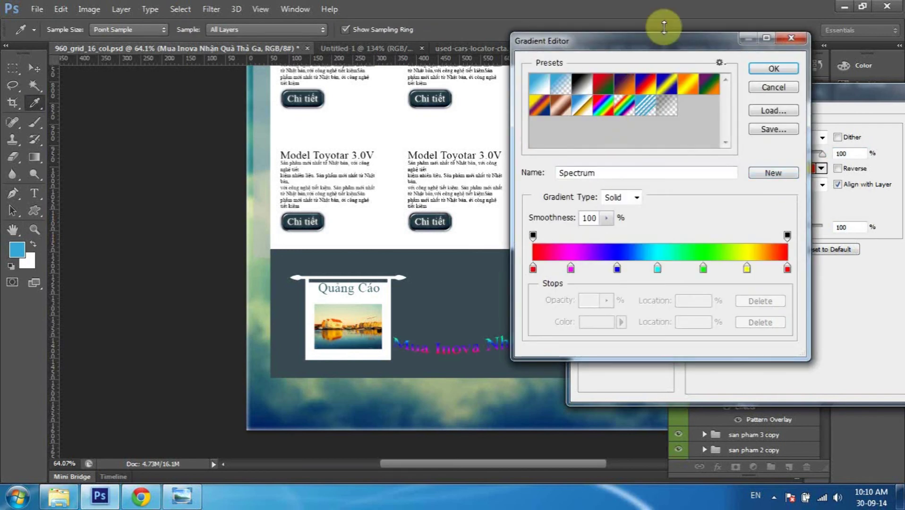
pyautogui.moveTo(653, 53); pyautogui.dragTo(755, 163)
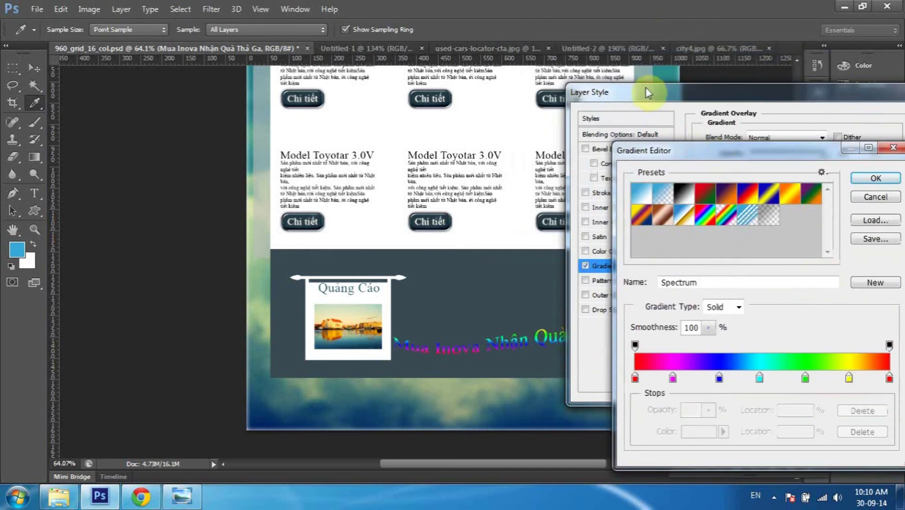
pyautogui.click(874, 179)
# Preview several preset gradients and settle on Foreground to Background.
pyautogui.moveTo(650, 92)
pyautogui.mouseDown()
pyautogui.moveTo(737, 150)
pyautogui.moveTo(700, 67)
pyautogui.mouseUp()
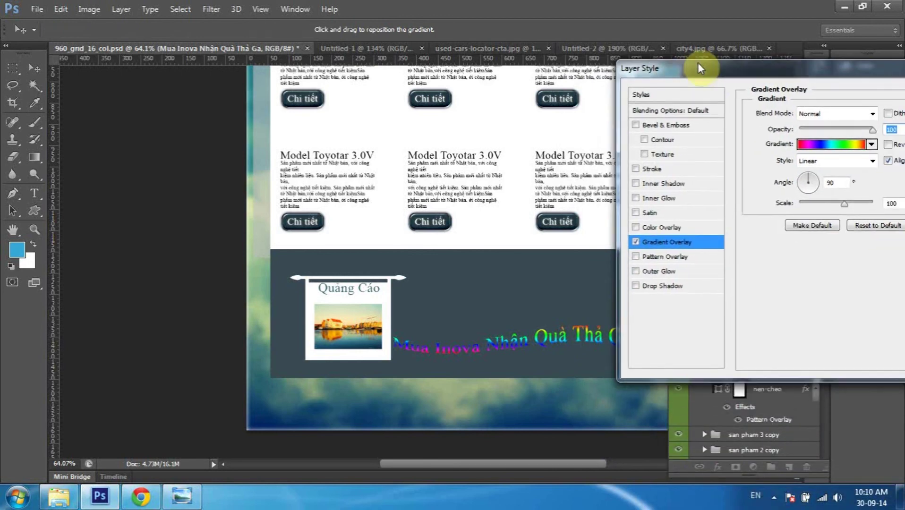
pyautogui.click(812, 145)
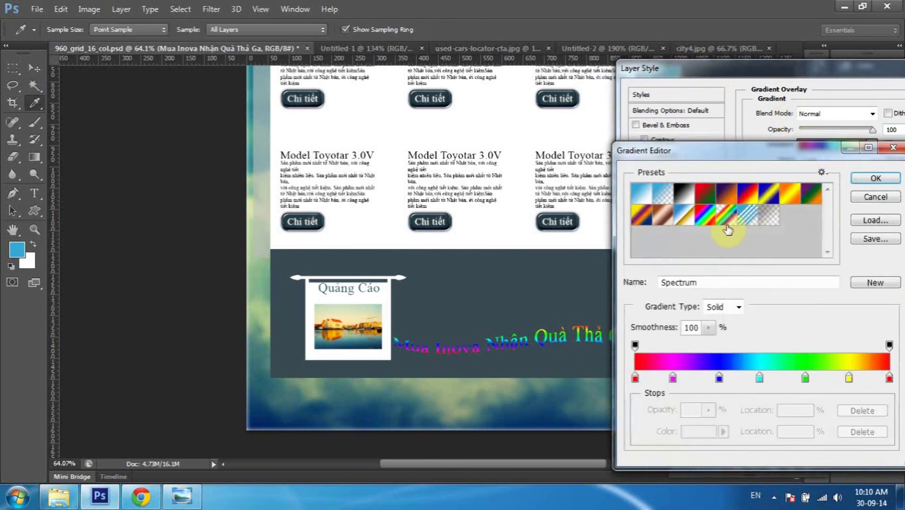
pyautogui.click(689, 220)
pyautogui.click(683, 196)
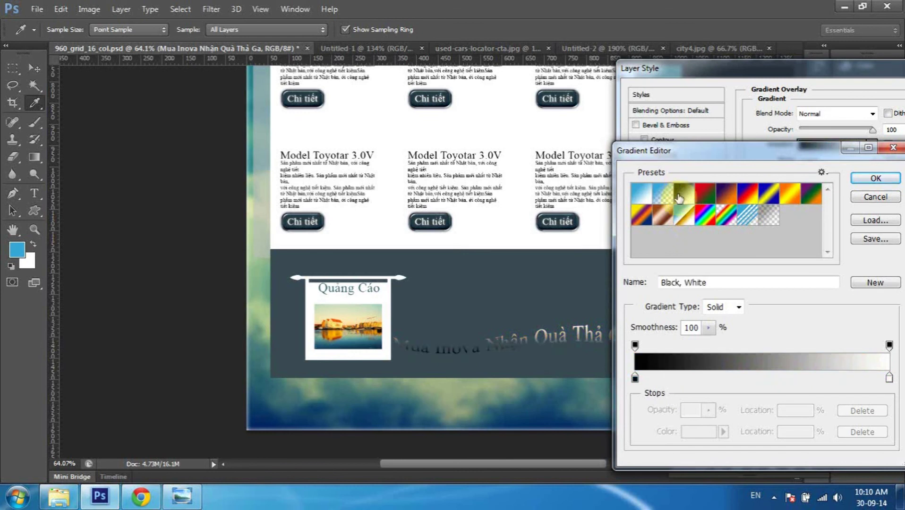
pyautogui.click(641, 193)
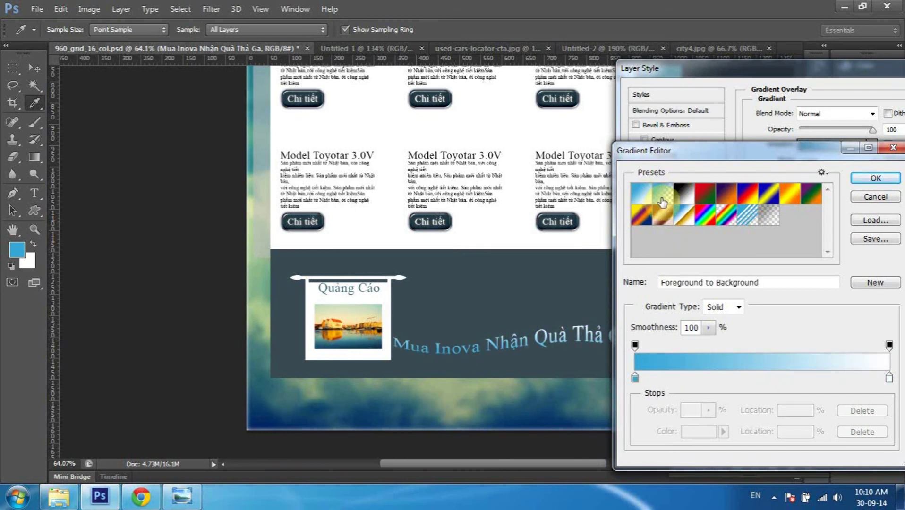
pyautogui.click(790, 196)
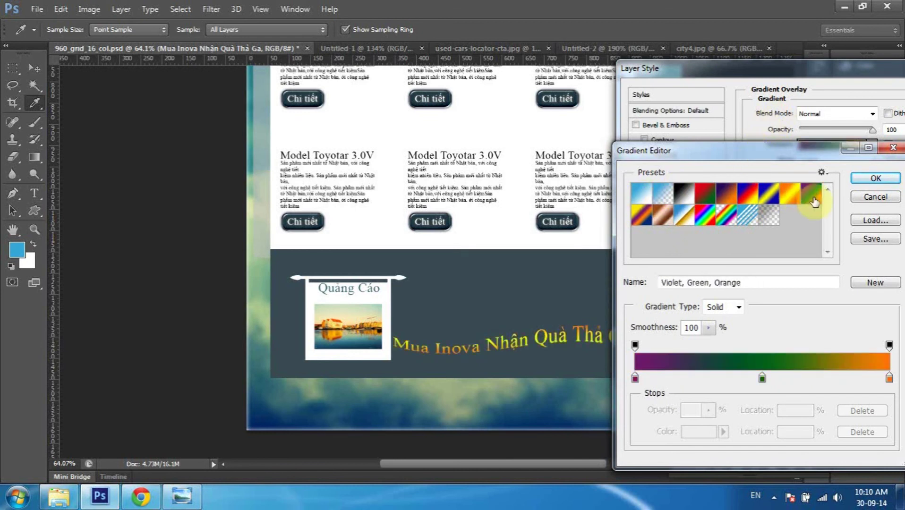
pyautogui.click(791, 198)
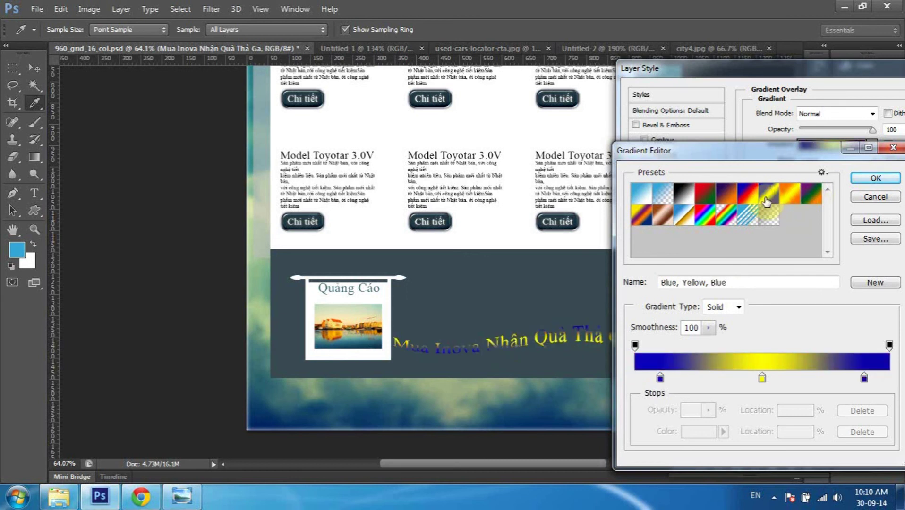
pyautogui.click(750, 199)
pyautogui.click(726, 196)
pyautogui.click(660, 221)
pyautogui.click(641, 194)
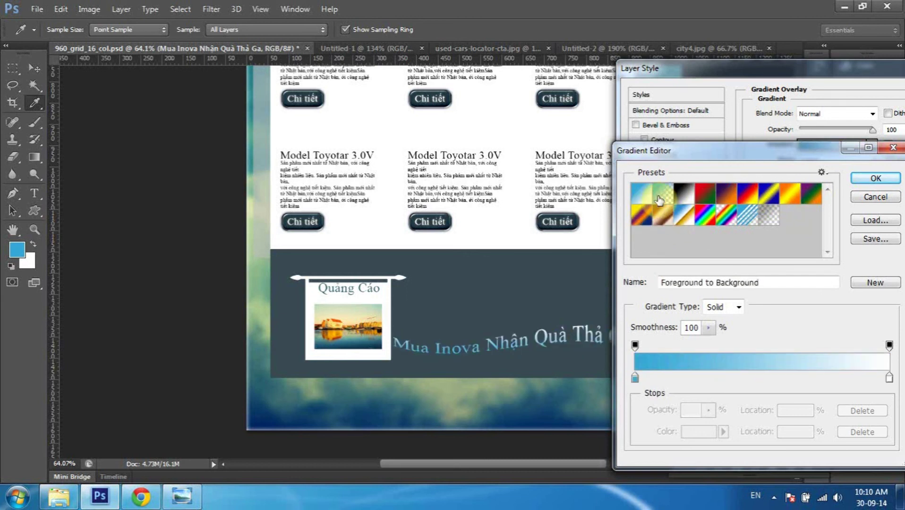
# Move the gradient's white end stop to 94% and shift the midpoint slightly right.
pyautogui.moveTo(889, 378); pyautogui.dragTo(875, 378)
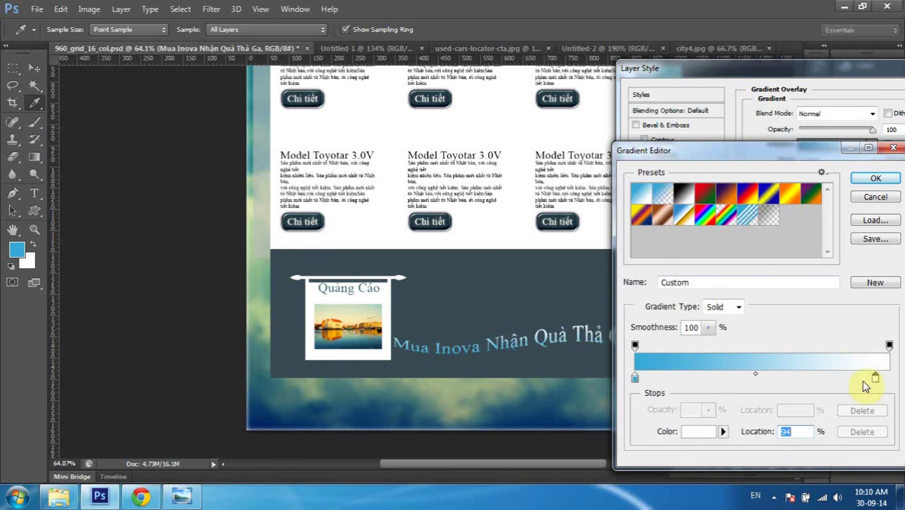
pyautogui.click(756, 375)
pyautogui.moveTo(763, 375); pyautogui.dragTo(768, 374)
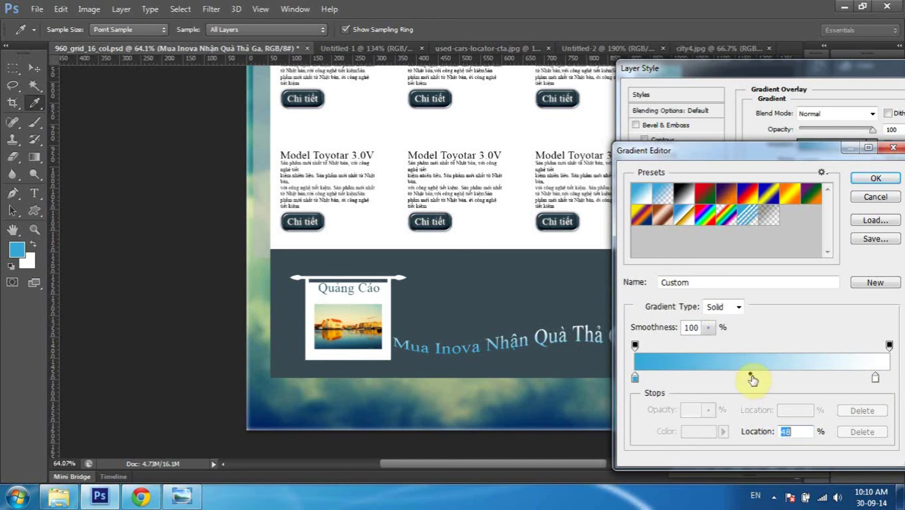
# Load the Foreground to Background preset, pull its white end stop to 89%, and confirm.
pyautogui.click(761, 224)
pyautogui.click(649, 198)
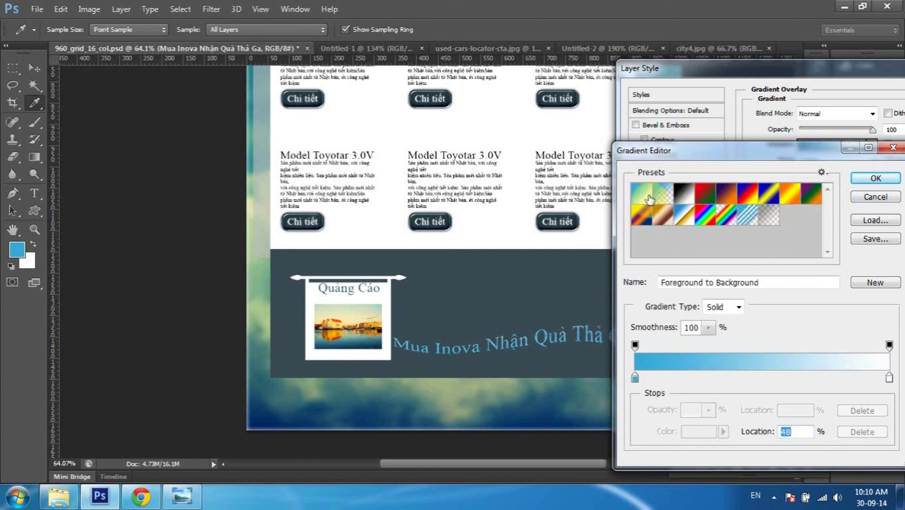
pyautogui.moveTo(889, 380); pyautogui.dragTo(862, 378)
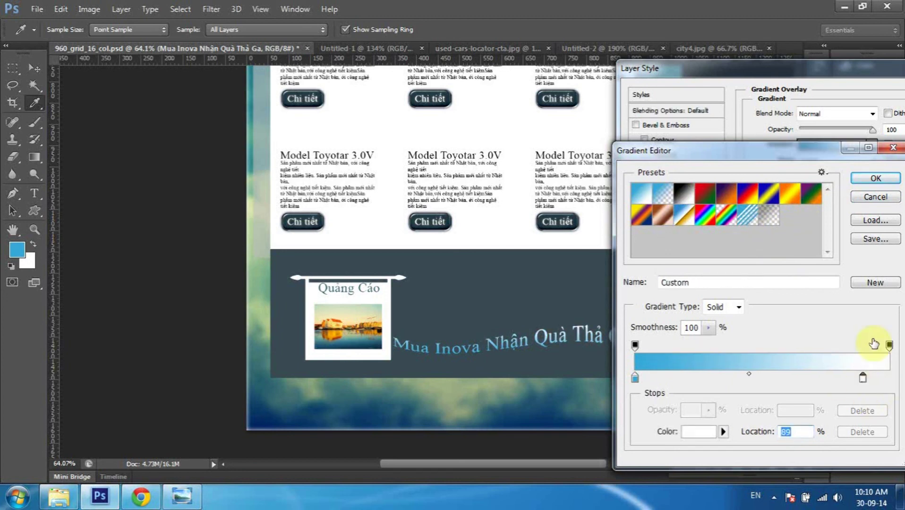
pyautogui.click(876, 178)
pyautogui.moveTo(707, 73); pyautogui.dragTo(745, 72)
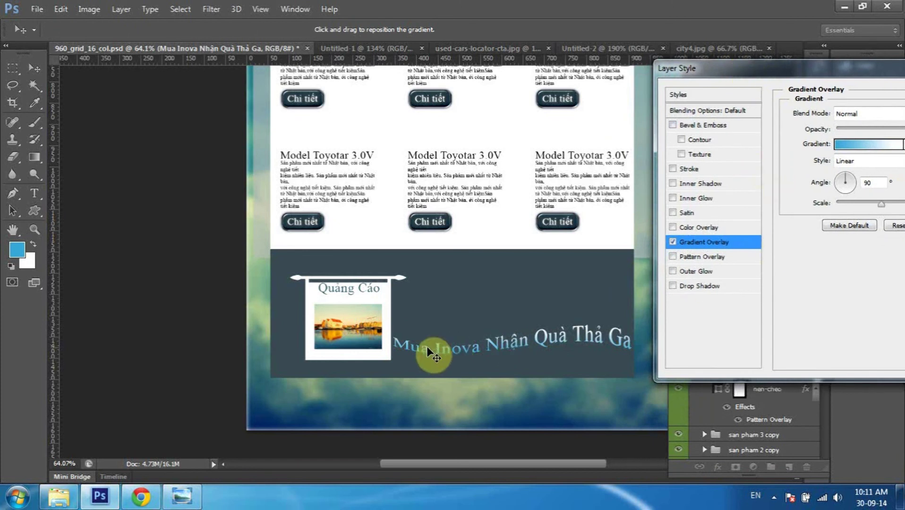
# Reopen the gradient and try extra stops: blue at 91%, then a white stop at 82%, later removed.
pyautogui.click(883, 145)
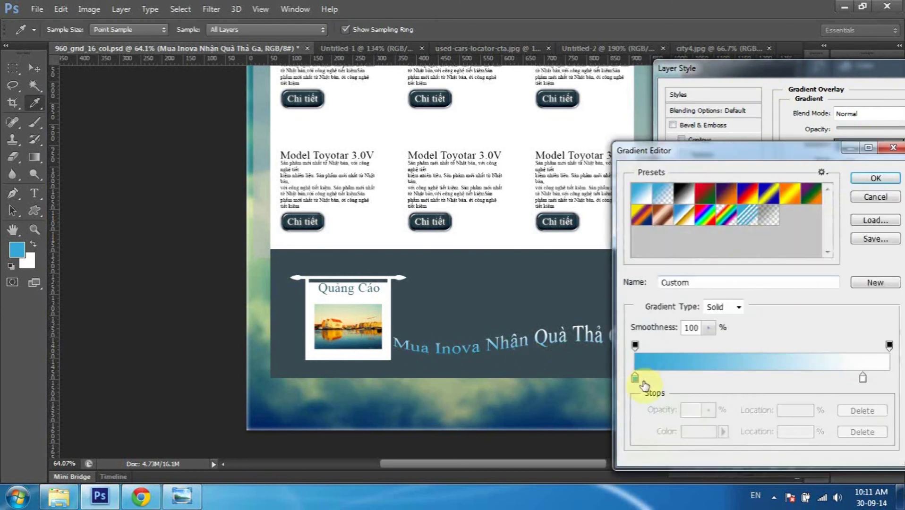
pyautogui.moveTo(639, 381); pyautogui.dragTo(717, 381)
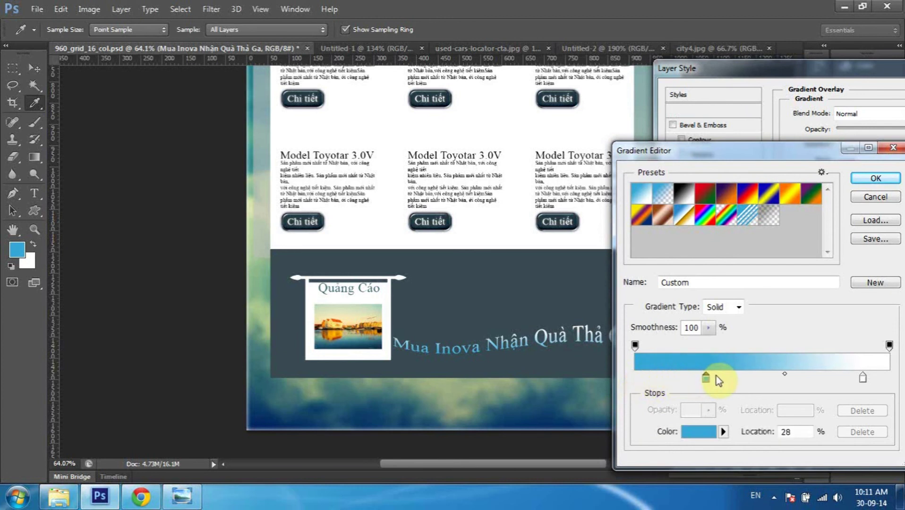
pyautogui.click(867, 381)
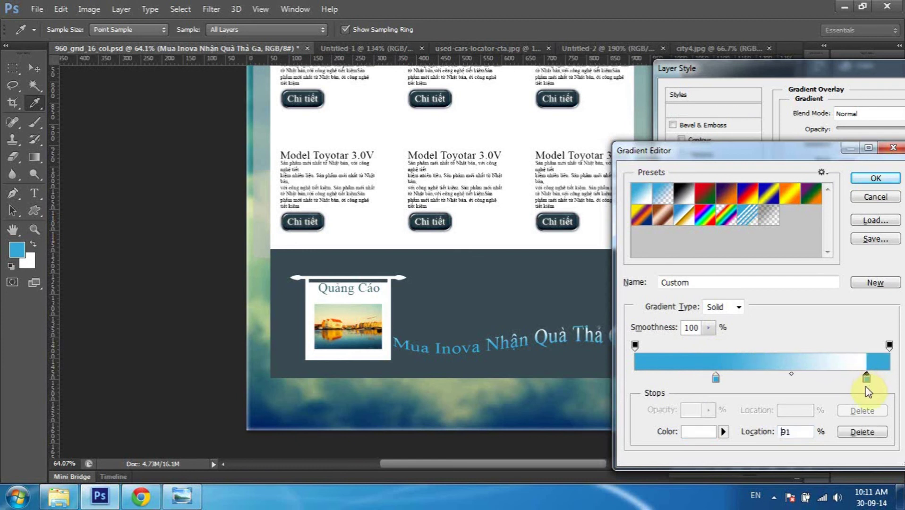
pyautogui.moveTo(852, 378)
pyautogui.mouseDown()
pyautogui.moveTo(806, 378)
pyautogui.moveTo(865, 383)
pyautogui.moveTo(810, 378)
pyautogui.mouseUp()
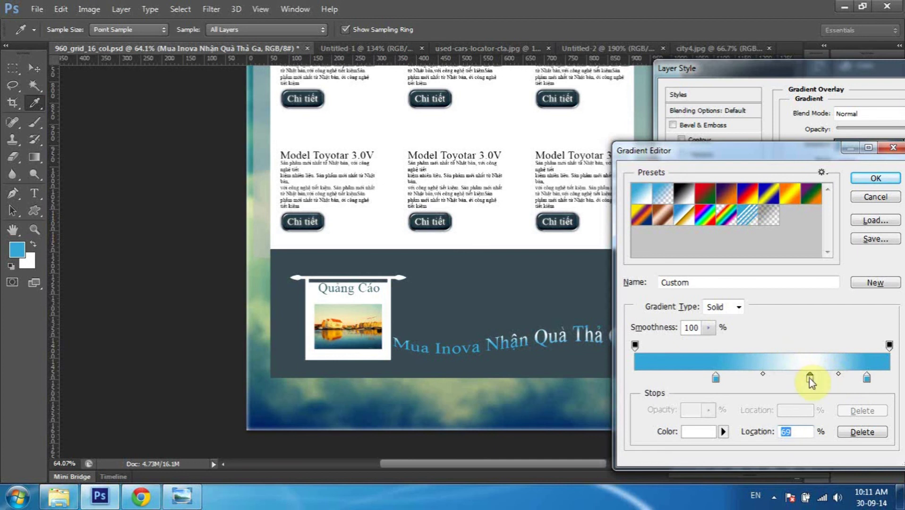
pyautogui.moveTo(809, 377); pyautogui.dragTo(809, 410)
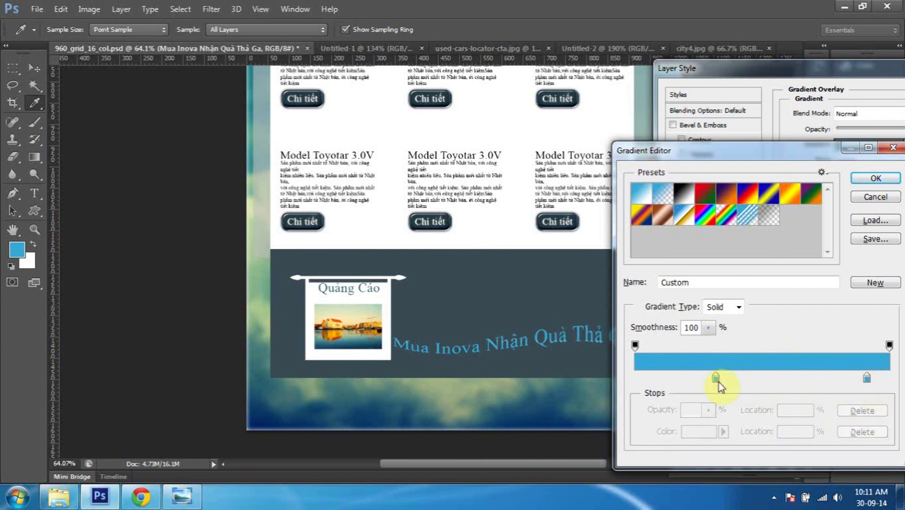
# Reset to Foreground to Background, put white at the left end, and slide blue to 64%.
pyautogui.click(641, 193)
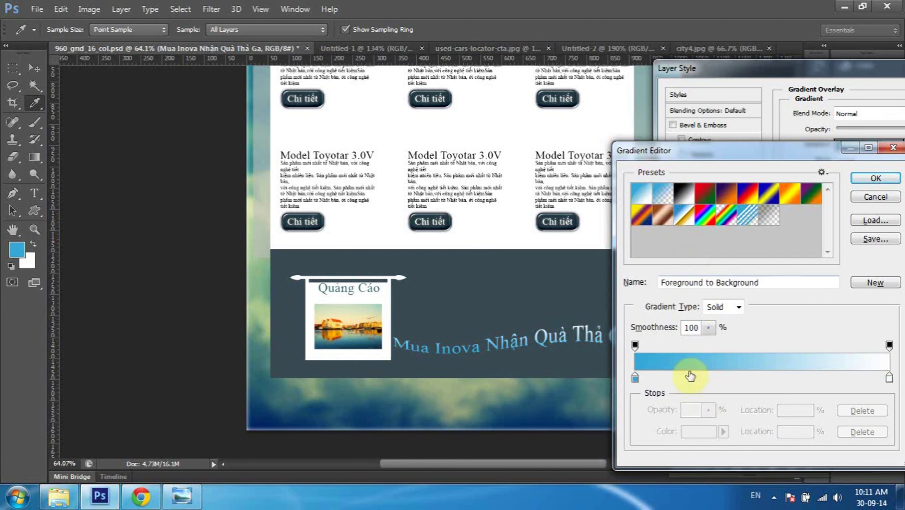
pyautogui.moveTo(635, 379); pyautogui.dragTo(834, 381)
pyautogui.moveTo(889, 379); pyautogui.dragTo(635, 379)
pyautogui.moveTo(826, 380); pyautogui.dragTo(882, 381)
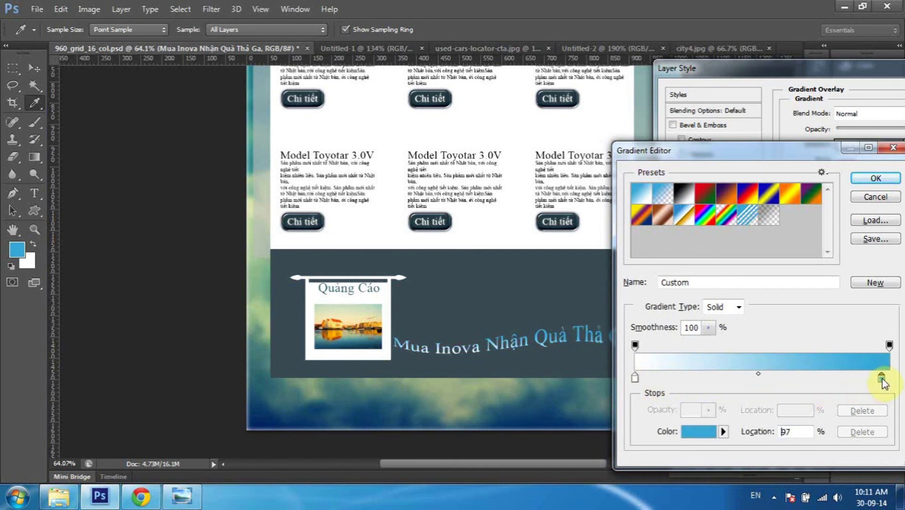
pyautogui.moveTo(780, 154)
pyautogui.mouseDown()
pyautogui.moveTo(858, 145)
pyautogui.moveTo(686, 130)
pyautogui.mouseUp()
pyautogui.moveTo(865, 354); pyautogui.dragTo(761, 359)
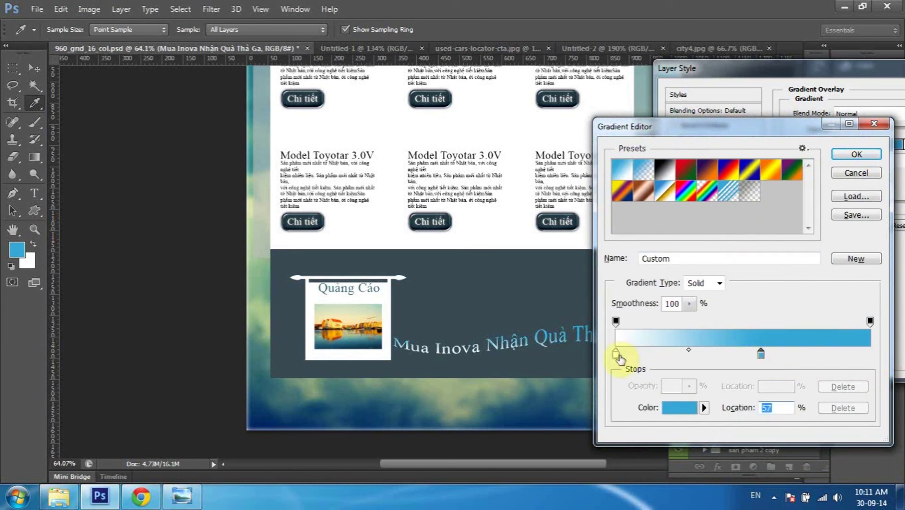
# Undo a stray white recolour of the blue stop and open the colour for the 99% stop.
pyautogui.click(620, 339)
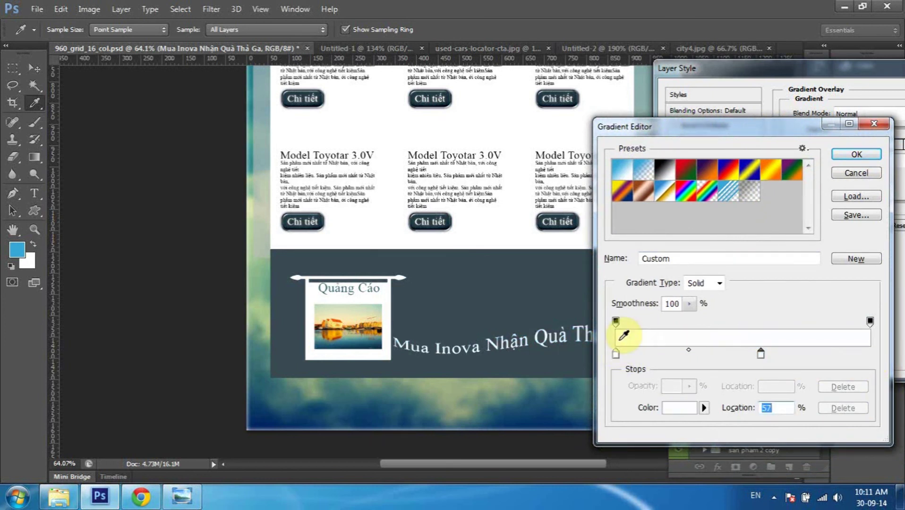
pyautogui.hotkey('ctrl', 'z')
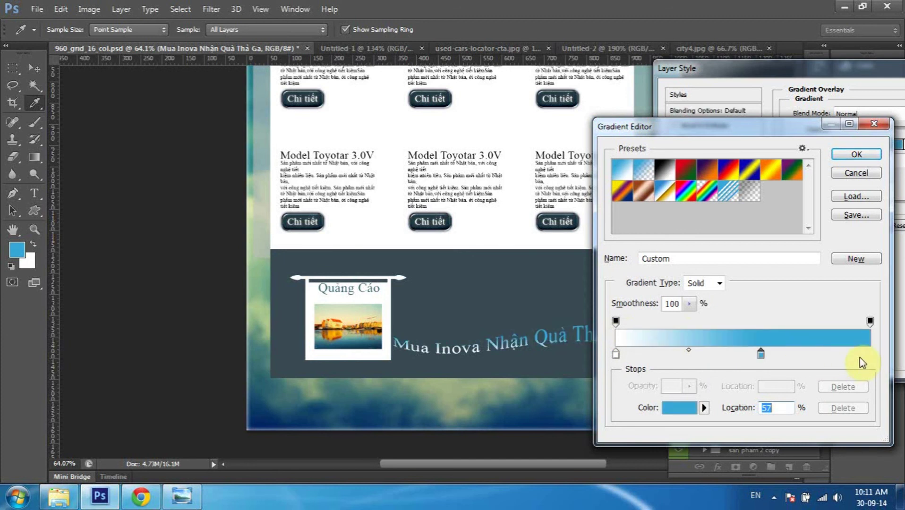
pyautogui.click(868, 354)
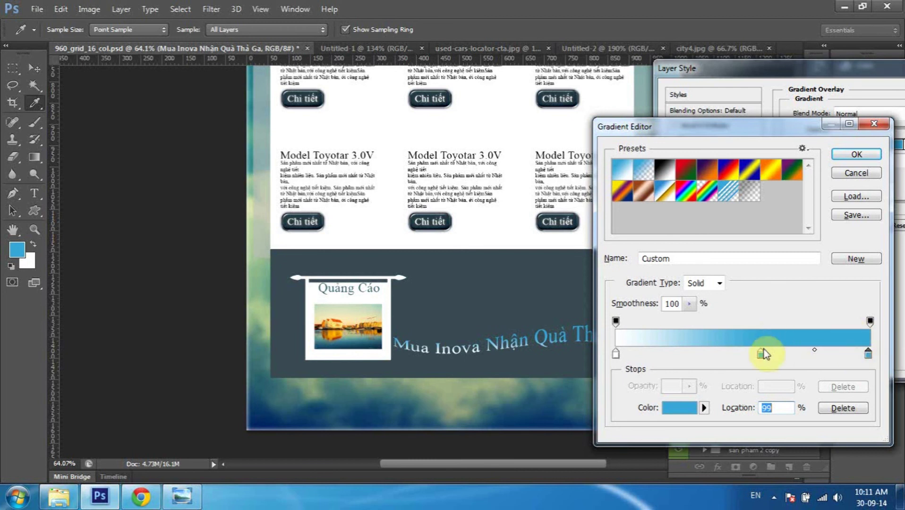
pyautogui.doubleClick(871, 358)
# Set the right-hand gradient stop to near-white and confirm the colour.
pyautogui.moveTo(630, 172); pyautogui.dragTo(529, 71)
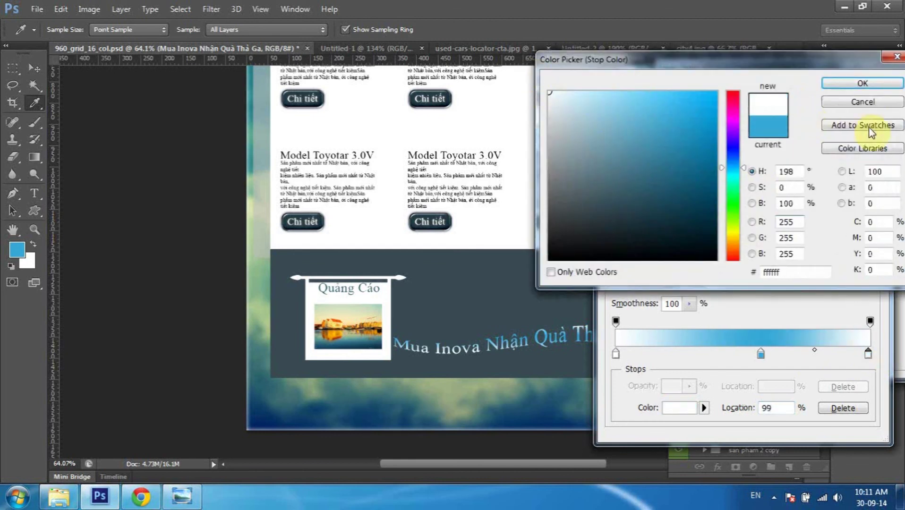
pyautogui.click(853, 90)
pyautogui.moveTo(673, 130); pyautogui.dragTo(738, 82)
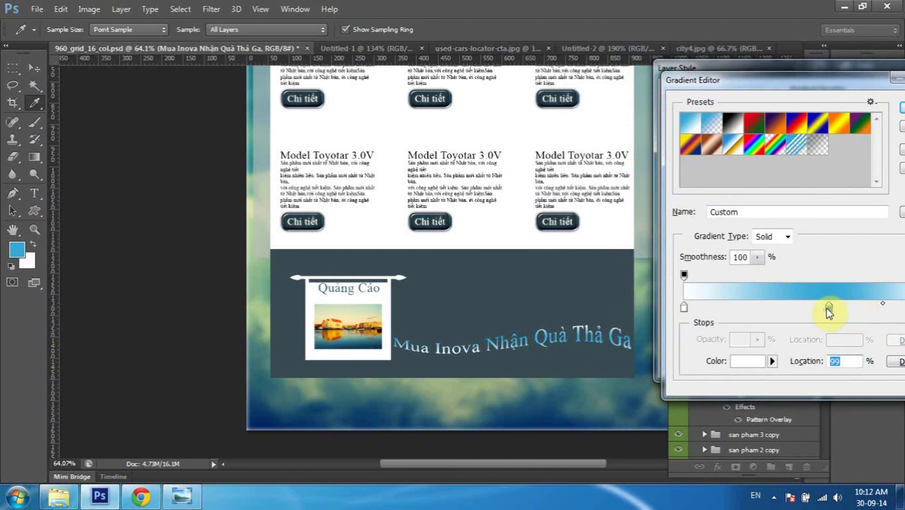
# Move the blue stop to 44%, nudge the blend midpoint left, and accept the white-blue-white gradient.
pyautogui.moveTo(829, 308); pyautogui.dragTo(813, 308)
pyautogui.click(873, 305)
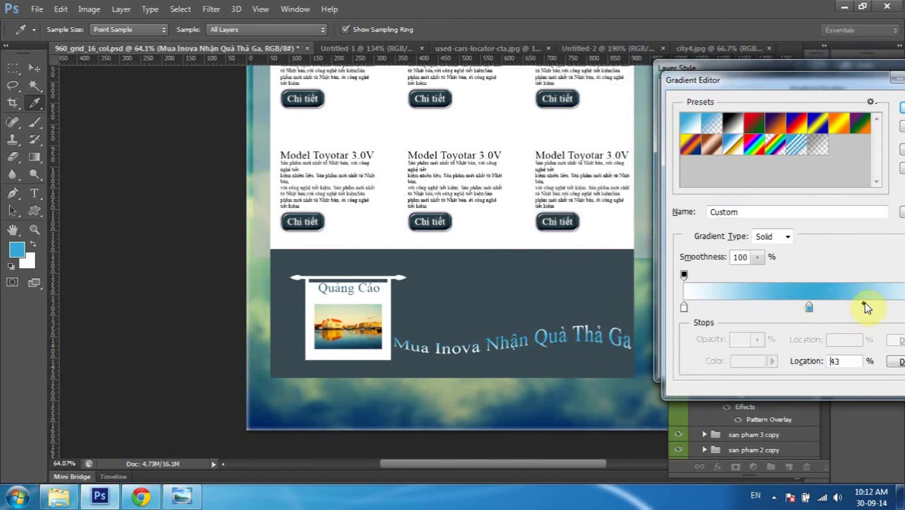
pyautogui.moveTo(870, 305); pyautogui.dragTo(868, 305)
pyautogui.moveTo(809, 308); pyautogui.dragTo(796, 308)
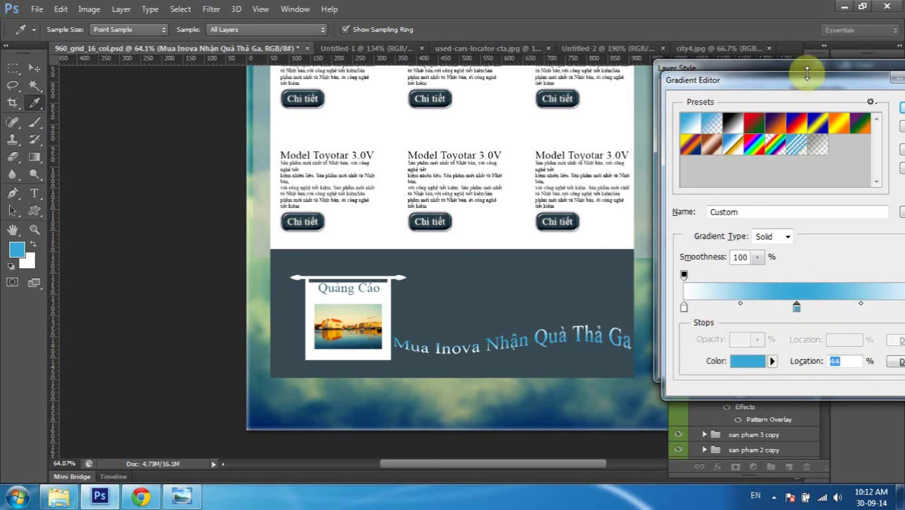
pyautogui.moveTo(762, 91); pyautogui.dragTo(598, 121)
pyautogui.click(761, 138)
pyautogui.moveTo(782, 75)
pyautogui.mouseDown()
pyautogui.moveTo(721, 37)
pyautogui.moveTo(674, 36)
pyautogui.moveTo(635, 17)
pyautogui.moveTo(764, 63)
pyautogui.moveTo(785, 95)
pyautogui.mouseUp()
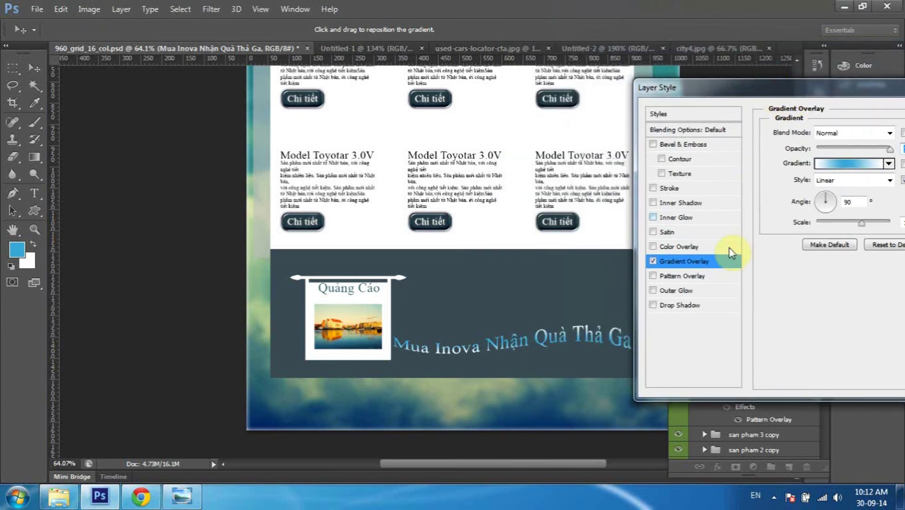
# Add a drop shadow to the promo text at 84% opacity and 19% spread, then show the grid with Ctrl+;.
pyautogui.click(691, 310)
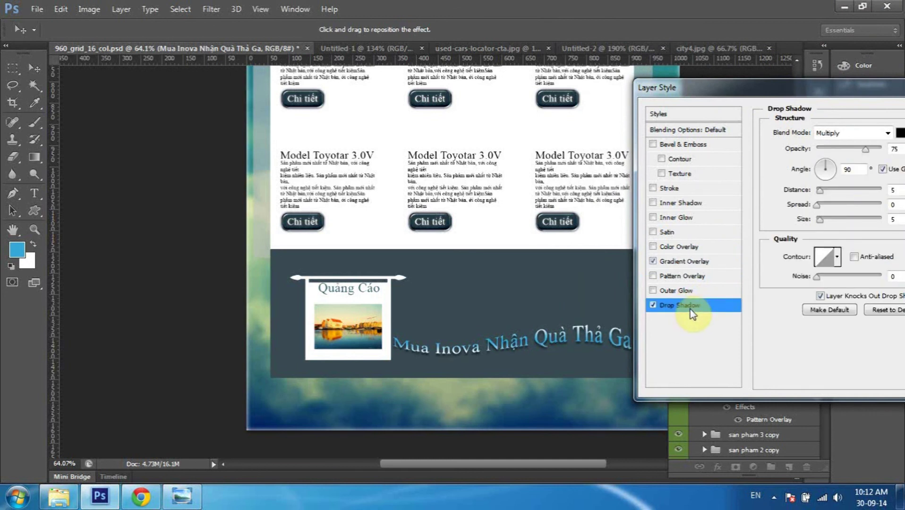
pyautogui.moveTo(748, 94); pyautogui.dragTo(771, 88)
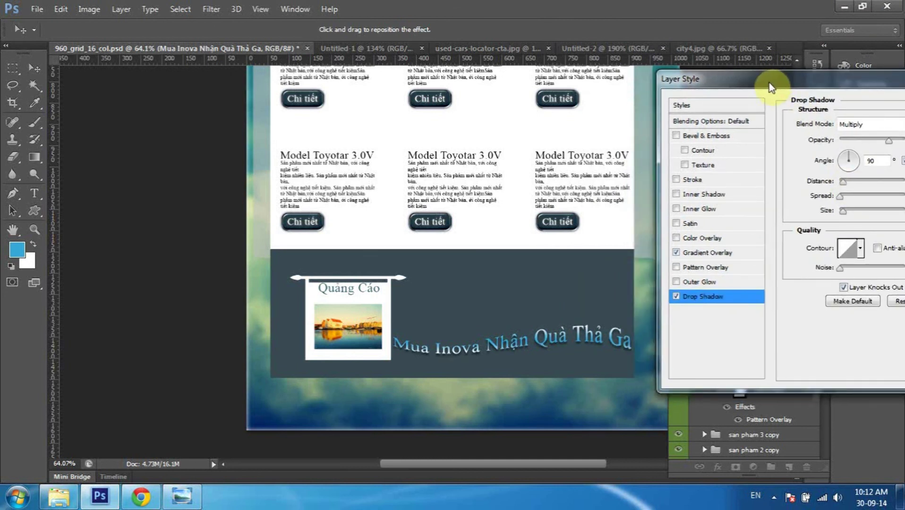
pyautogui.moveTo(825, 88); pyautogui.dragTo(725, 17)
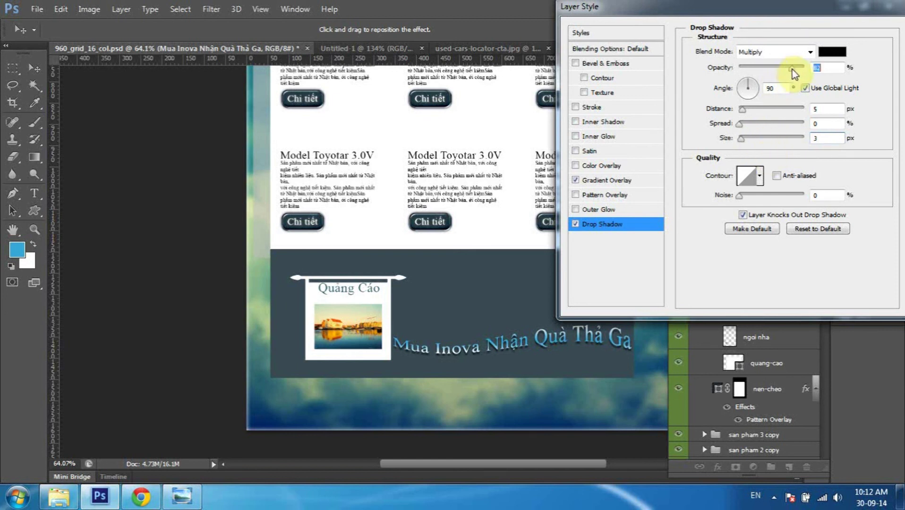
pyautogui.moveTo(798, 72); pyautogui.dragTo(793, 70)
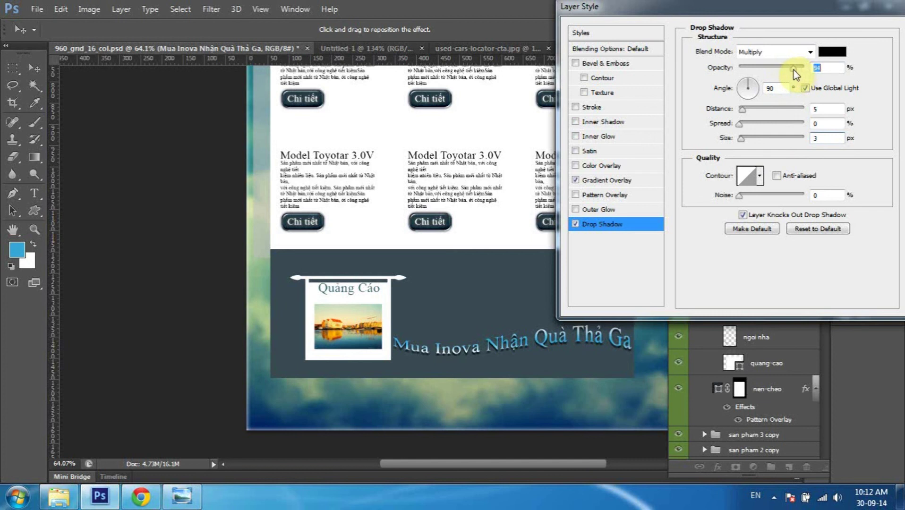
pyautogui.click(741, 124)
pyautogui.moveTo(745, 123); pyautogui.dragTo(752, 124)
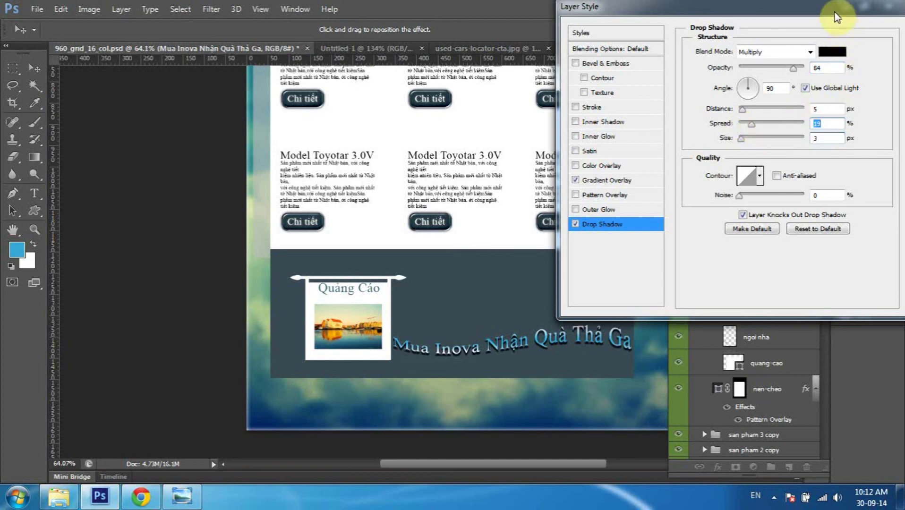
pyautogui.moveTo(661, 7); pyautogui.dragTo(508, 28)
pyautogui.click(786, 54)
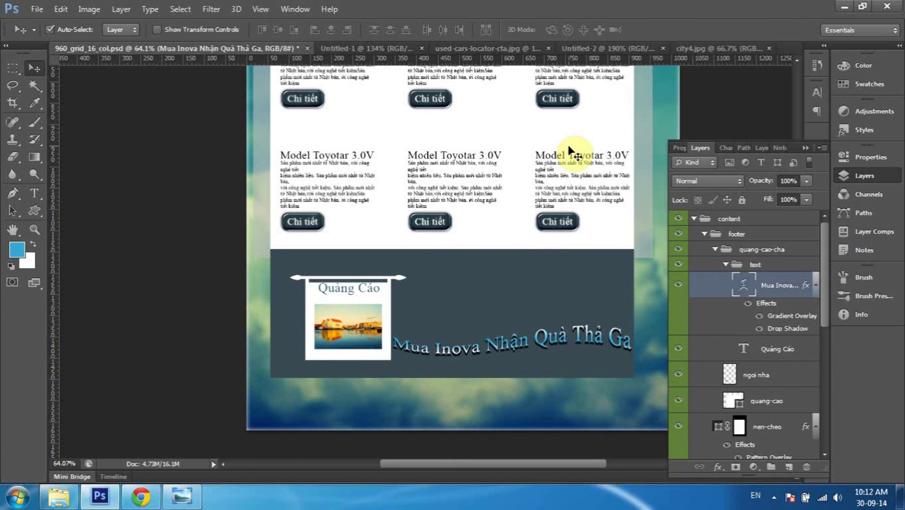
pyautogui.hotkey('ctrl', ';')
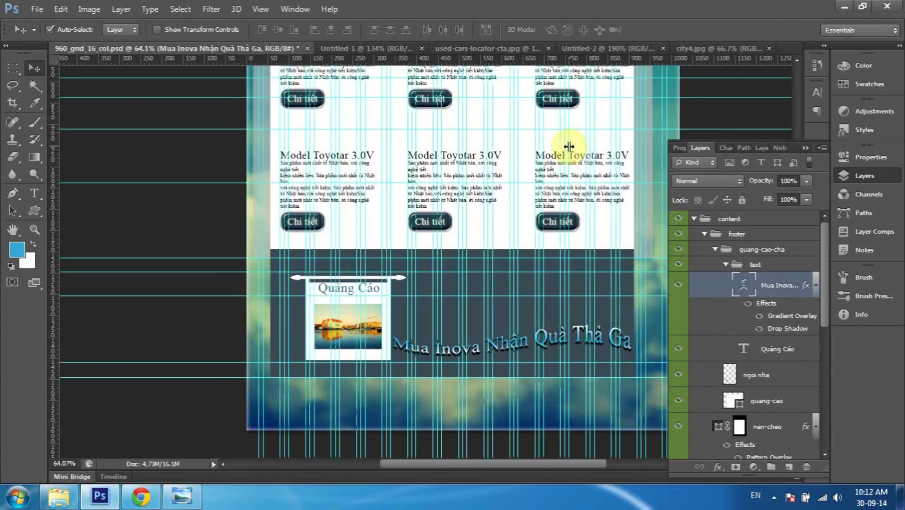
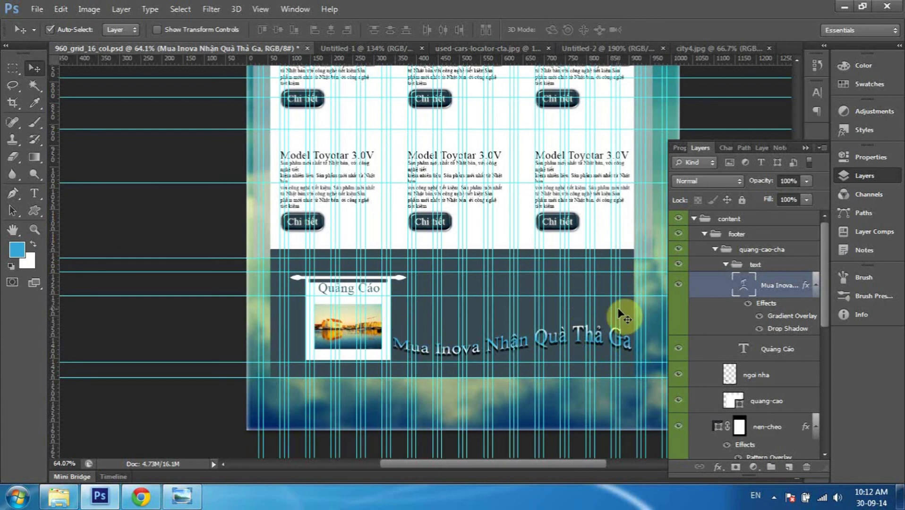
# Hide the guides and collapse the text, quang-cao-cha and footer groups, keeping footer visible.
pyautogui.hotkey('ctrl', ';')
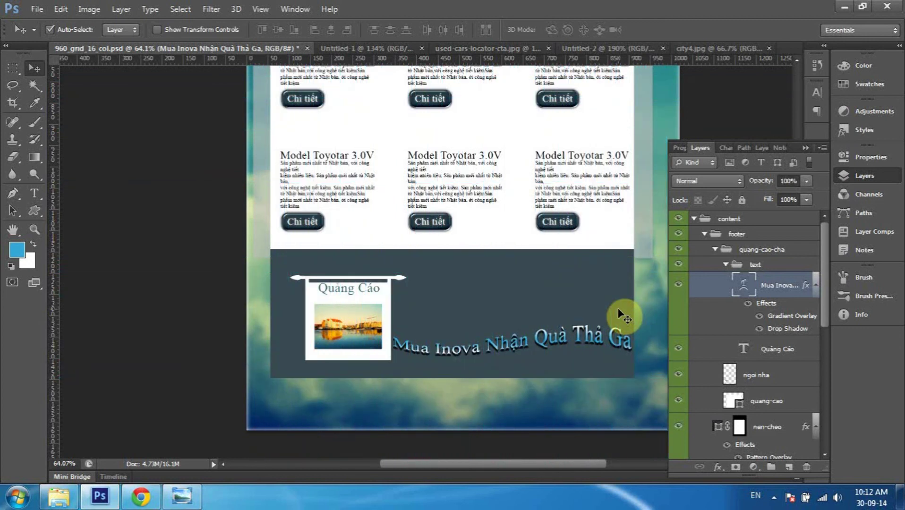
pyautogui.scroll(-2, 472, 218)
pyautogui.scroll(-2, 520, 245)
pyautogui.scroll(-2, 560, 266)
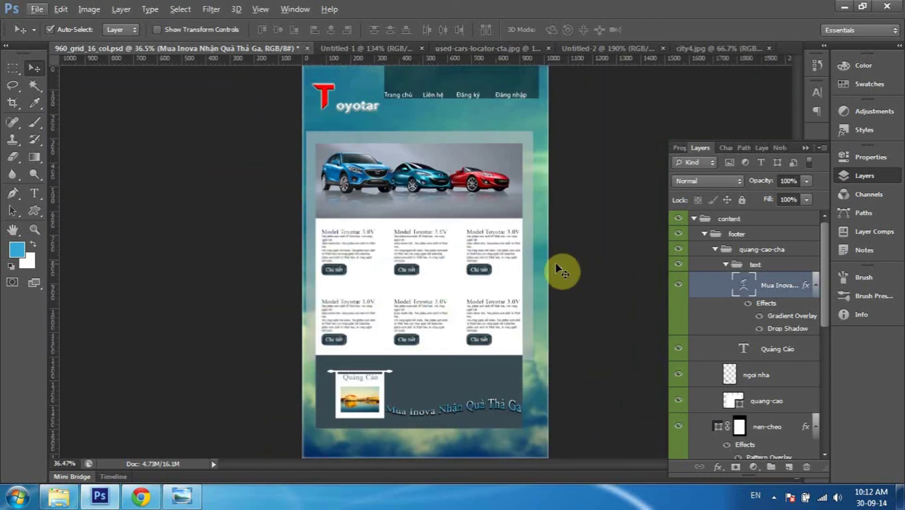
pyautogui.click(725, 264)
pyautogui.click(716, 250)
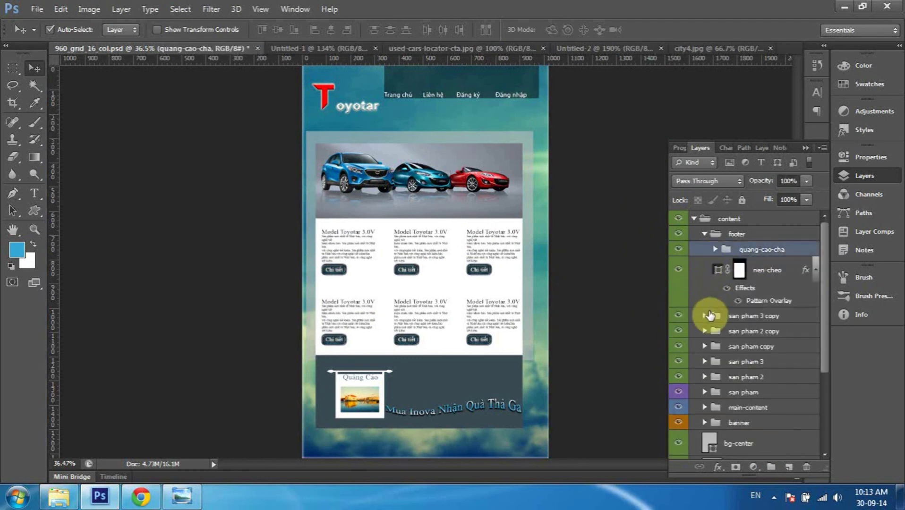
pyautogui.click(704, 234)
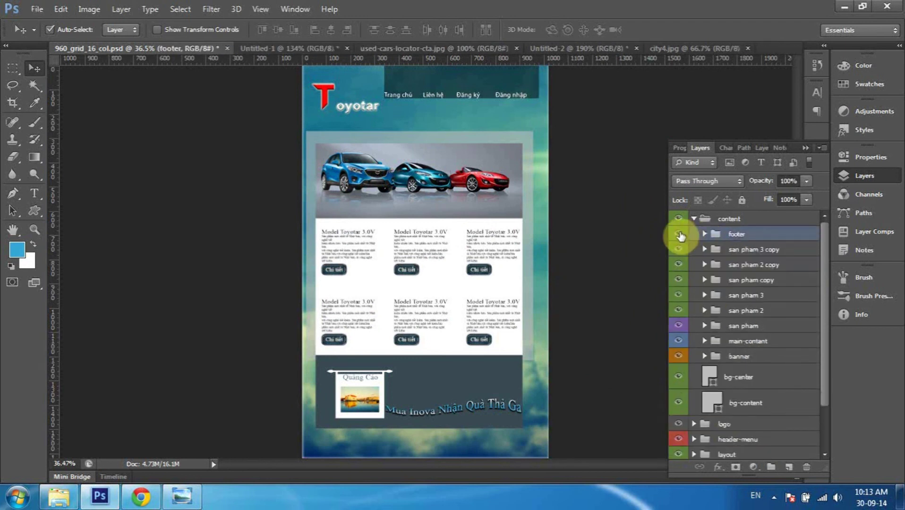
pyautogui.click(679, 234)
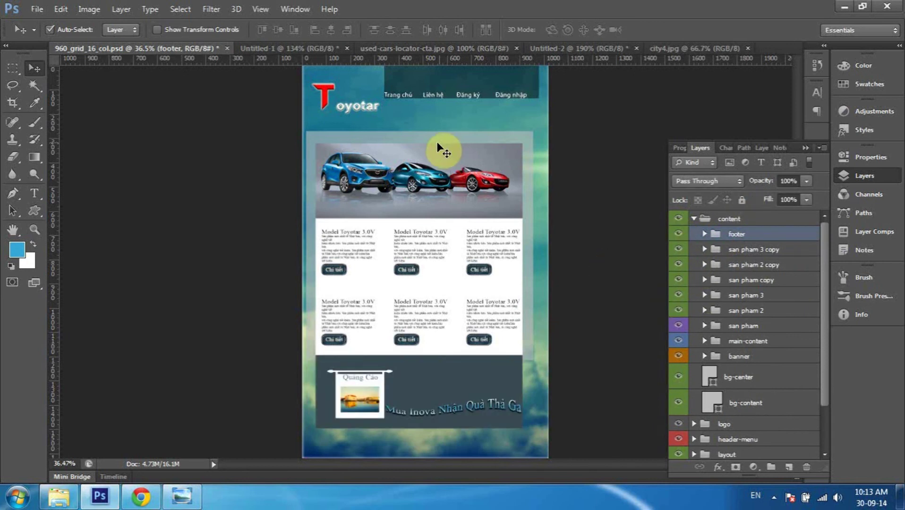
# Select the header banner layer behind the menu.
pyautogui.click(470, 100)
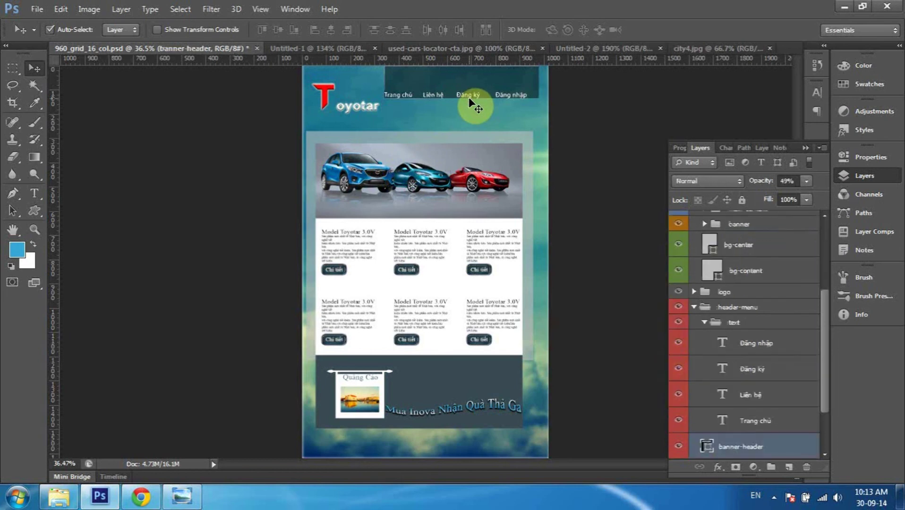
pyautogui.scroll(2, 457, 132)
pyautogui.scroll(1, 457, 133)
pyautogui.scroll(1, 457, 132)
pyautogui.scroll(-1, 458, 133)
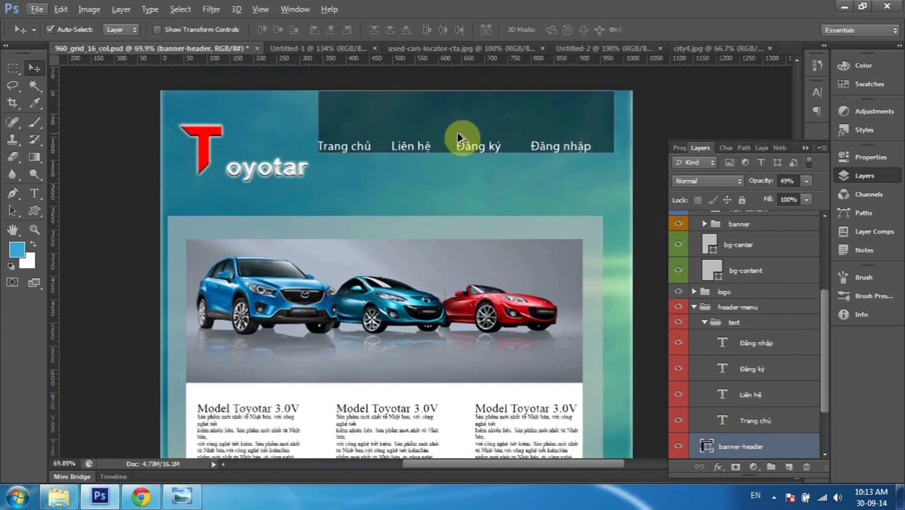
pyautogui.scroll(-1, 457, 135)
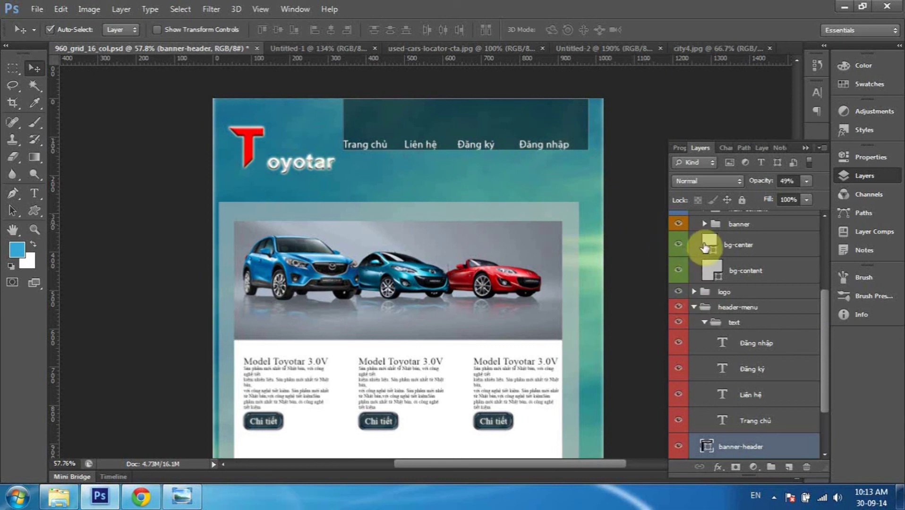
# Collapse the header-menu group and its text subgroup.
pyautogui.click(705, 323)
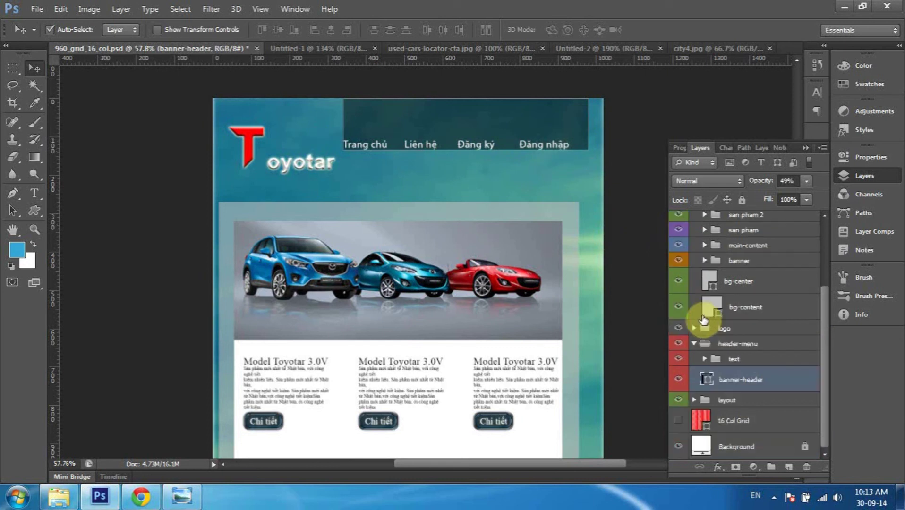
pyautogui.click(696, 345)
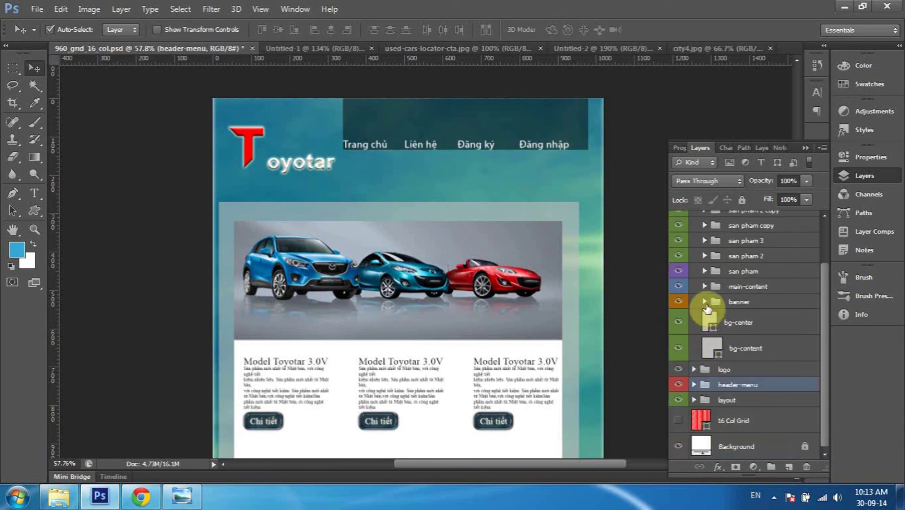
pyautogui.click(680, 326)
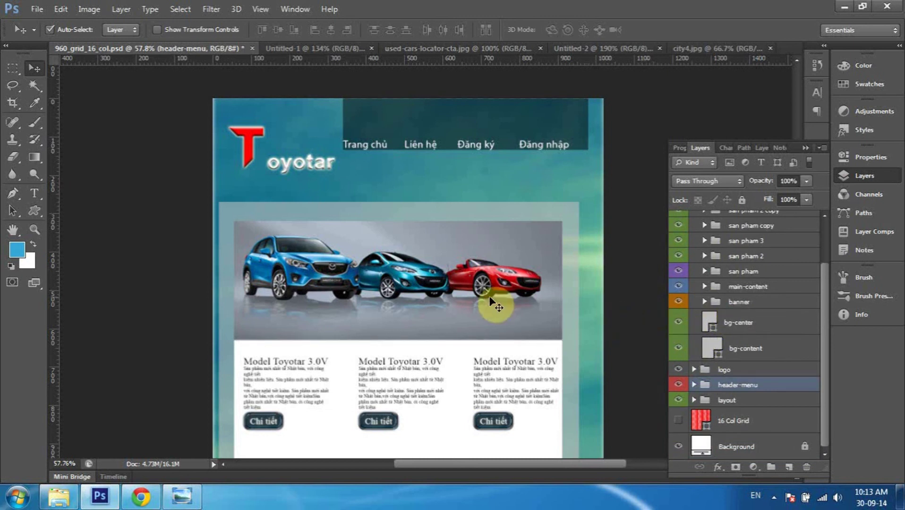
pyautogui.scroll(-2, 491, 302)
pyautogui.scroll(-2, 491, 303)
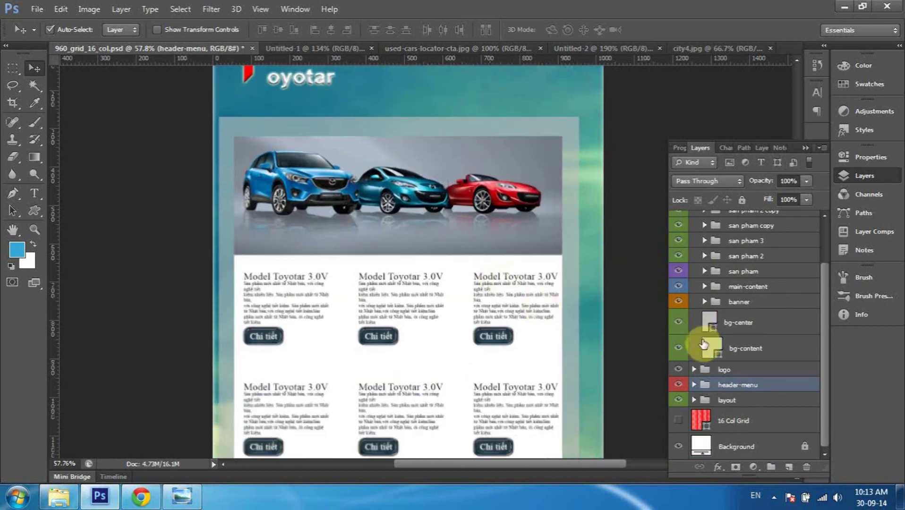
# Briefly hide bg-content, main-content and the content group to check what each covers.
pyautogui.click(678, 353)
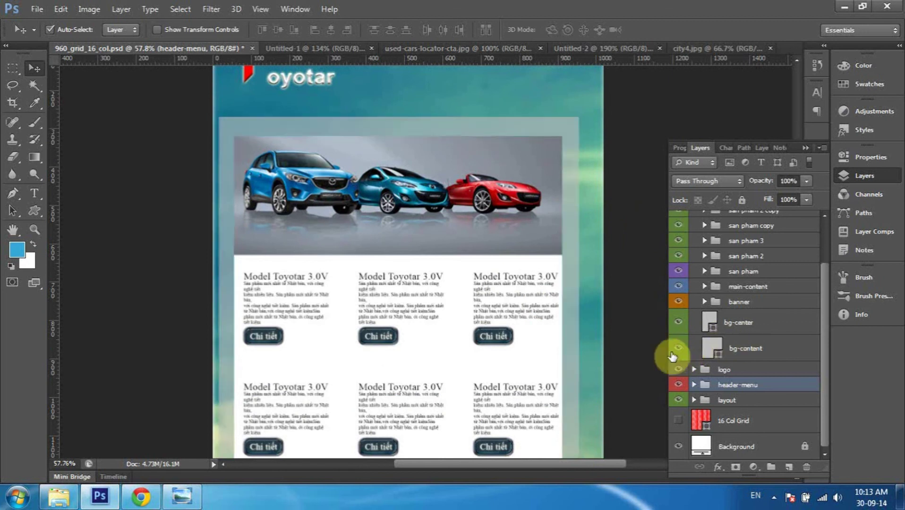
pyautogui.click(679, 353)
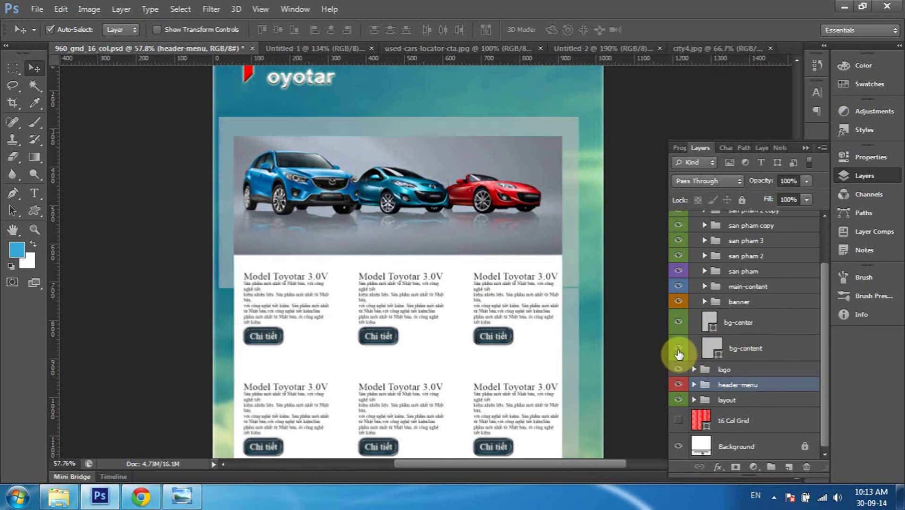
pyautogui.click(680, 288)
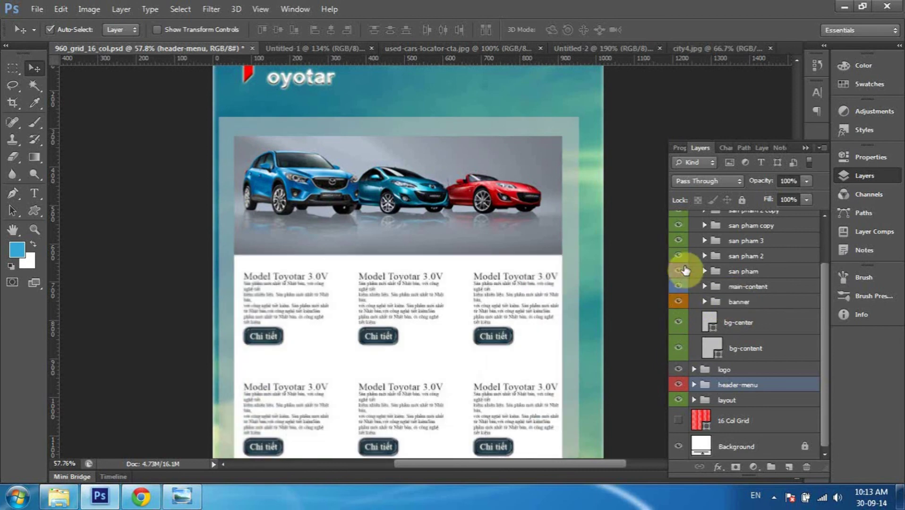
pyautogui.scroll(2, 763, 347)
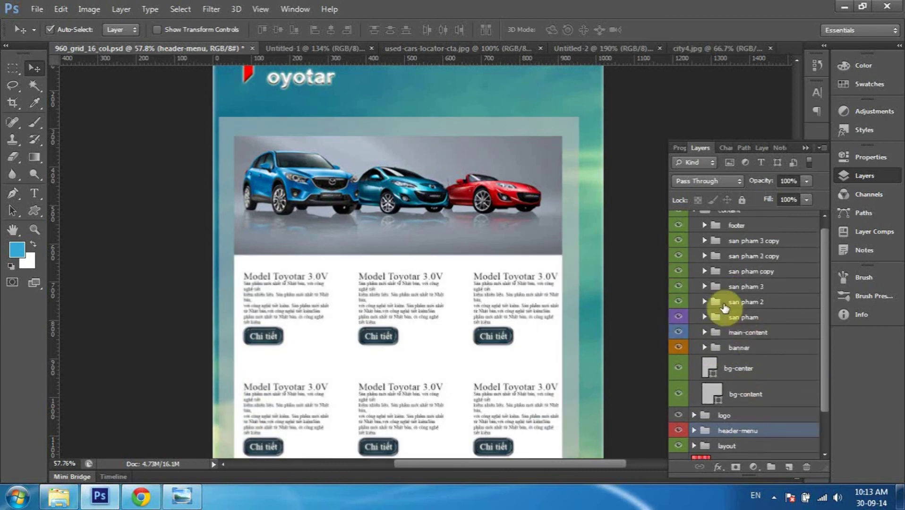
pyautogui.scroll(2, 724, 307)
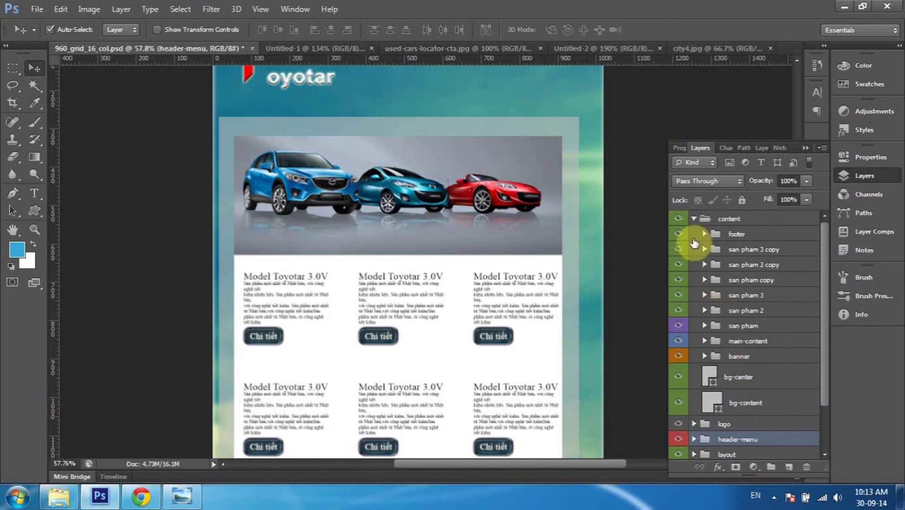
pyautogui.click(678, 218)
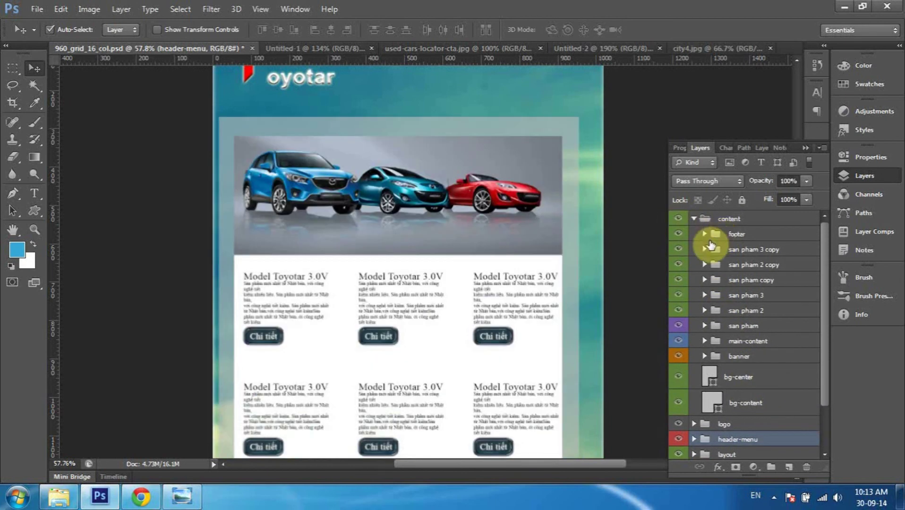
# Peek into footer and main-content, check the banner layer, then select bg-content and bg-center.
pyautogui.click(704, 235)
pyautogui.scroll(-2, 713, 321)
pyautogui.scroll(-1, 715, 304)
pyautogui.click(704, 286)
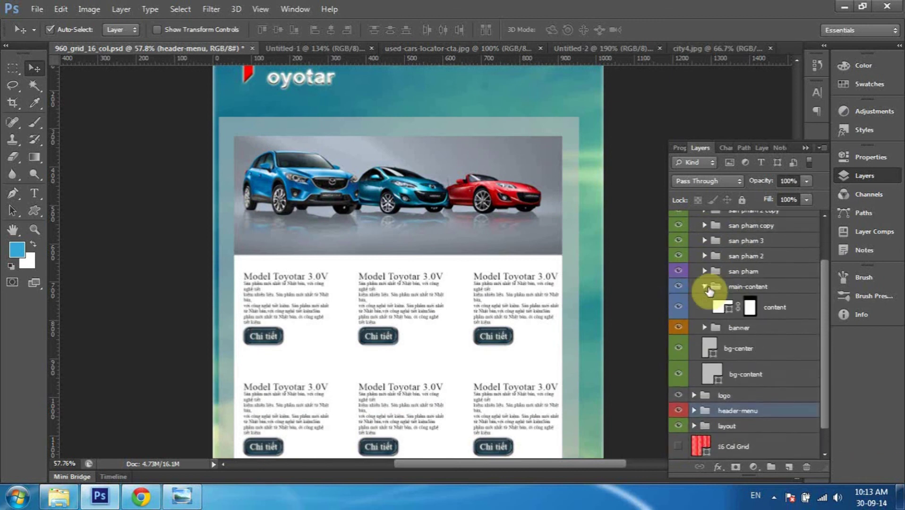
pyautogui.click(705, 287)
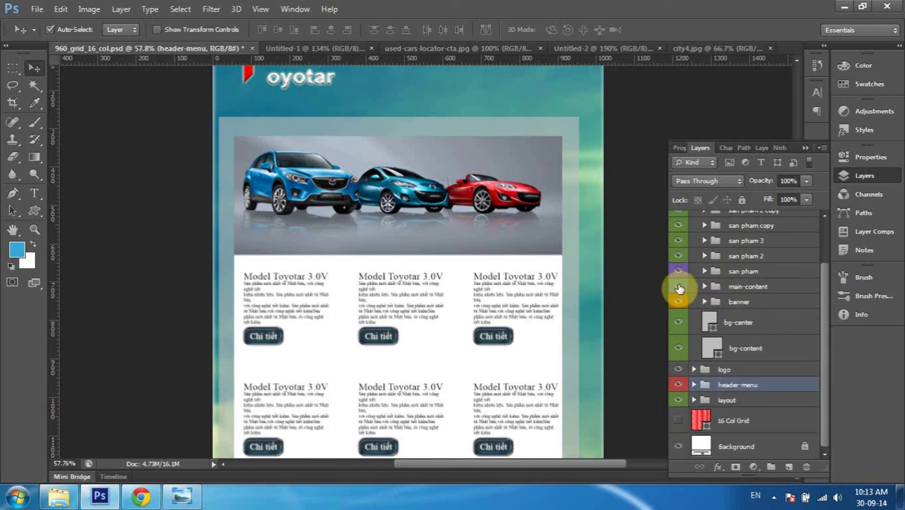
pyautogui.click(680, 306)
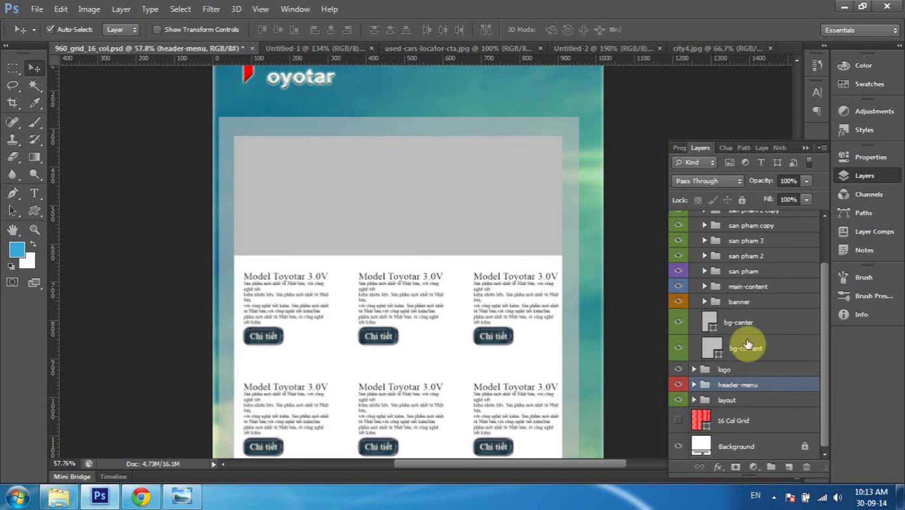
pyautogui.hotkey('ctrl', 'z')
pyautogui.click(720, 341)
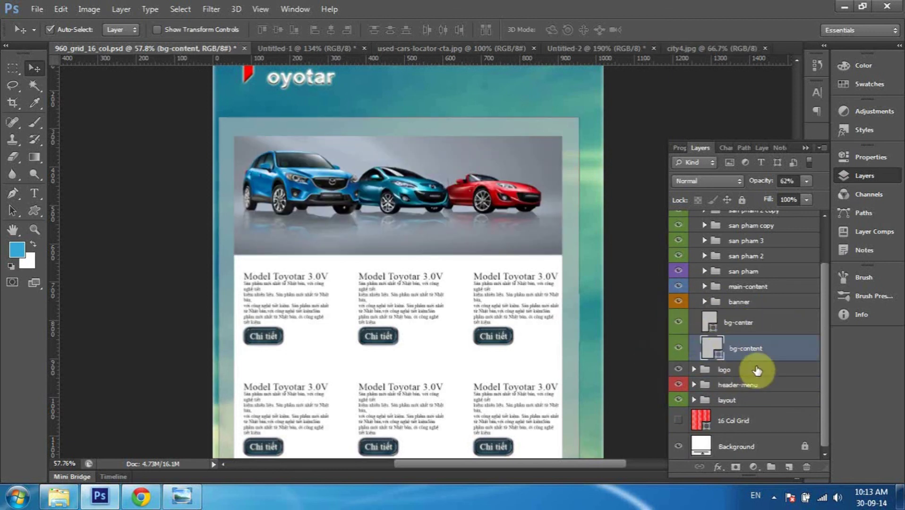
pyautogui.click(732, 326)
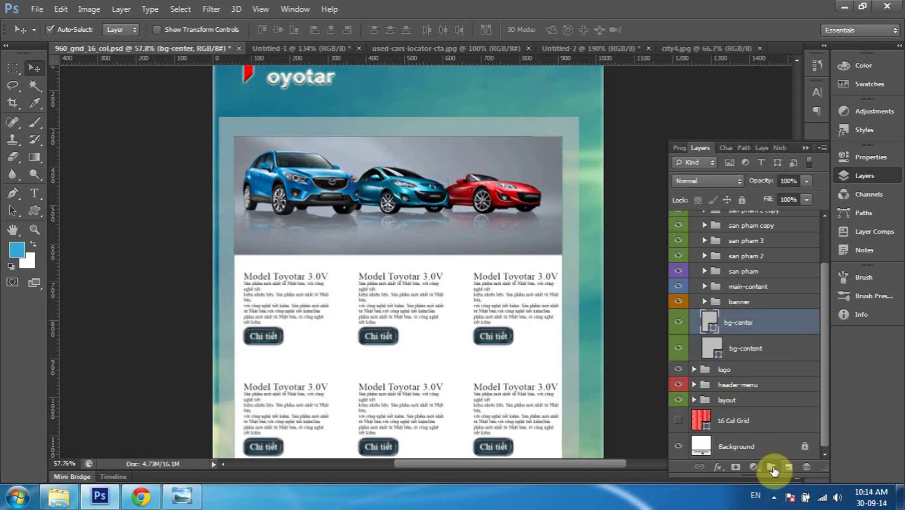
# Create a new layer group named backgound-content.
pyautogui.click(773, 469)
pyautogui.doubleClick(744, 316)
pyautogui.write('b')
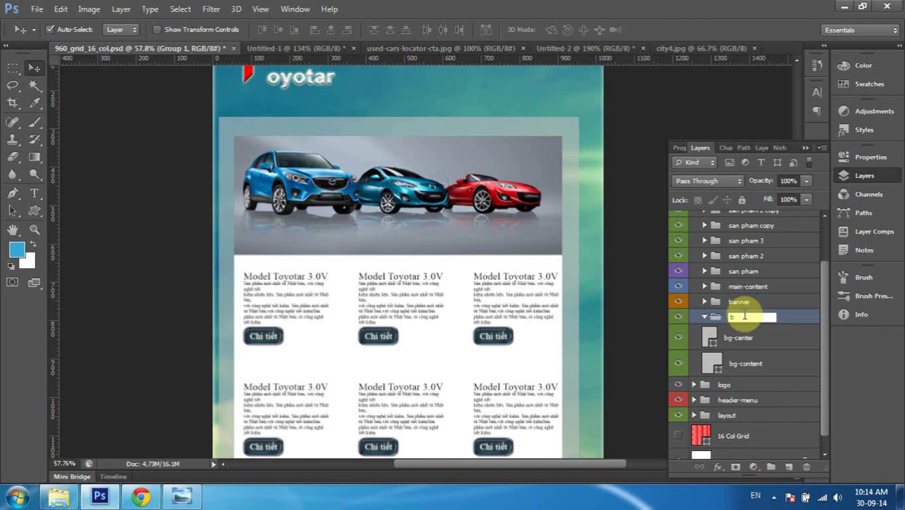
pyautogui.write('ackg')
pyautogui.write('ound-')
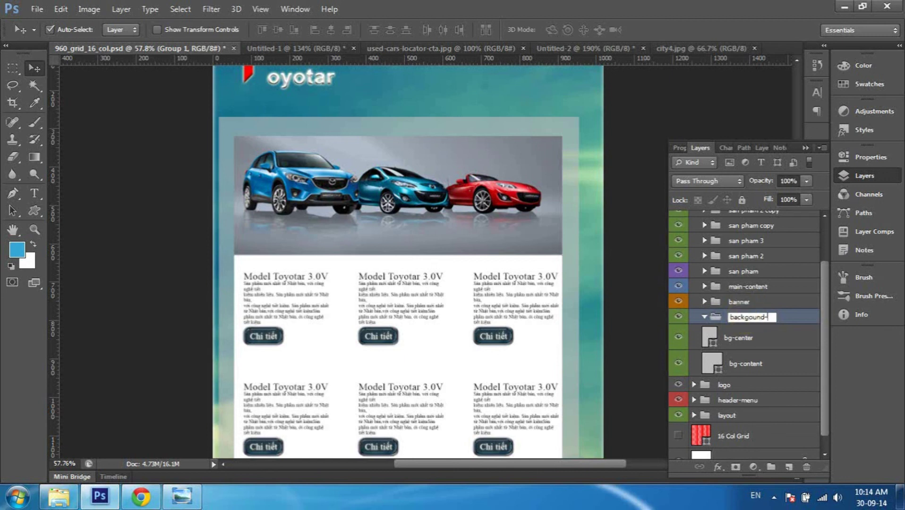
pyautogui.write('contettent')
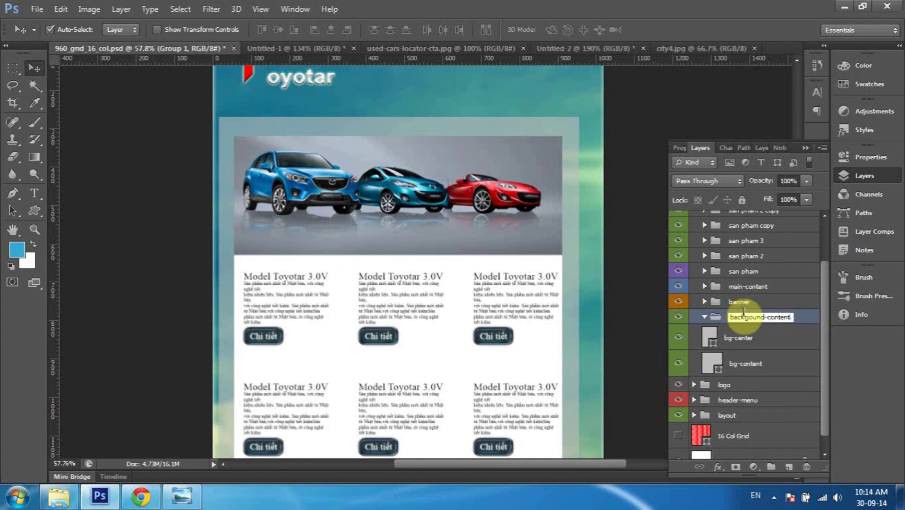
pyautogui.press('Return')
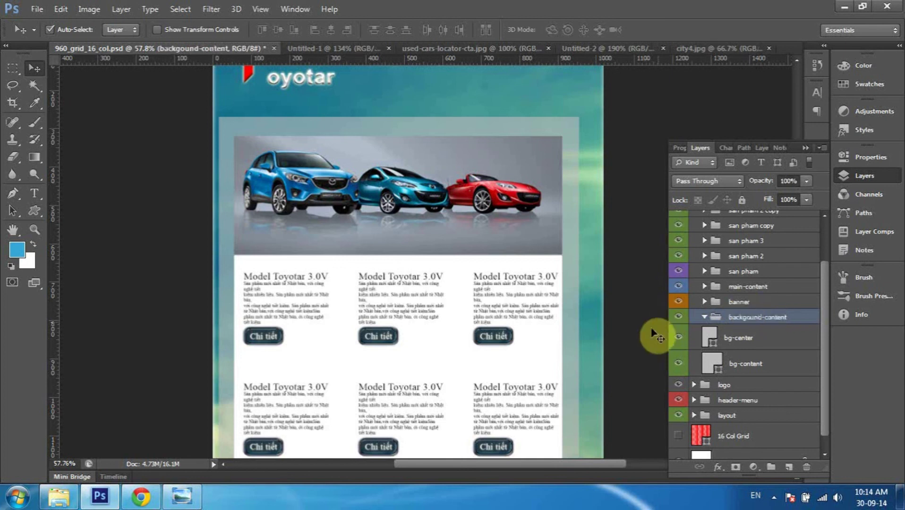
# Move bg-center and bg-content into the backgound-content group and collapse it.
pyautogui.click(740, 345)
pyautogui.keyDown('shift'); pyautogui.click(756, 363); pyautogui.keyUp('shift')
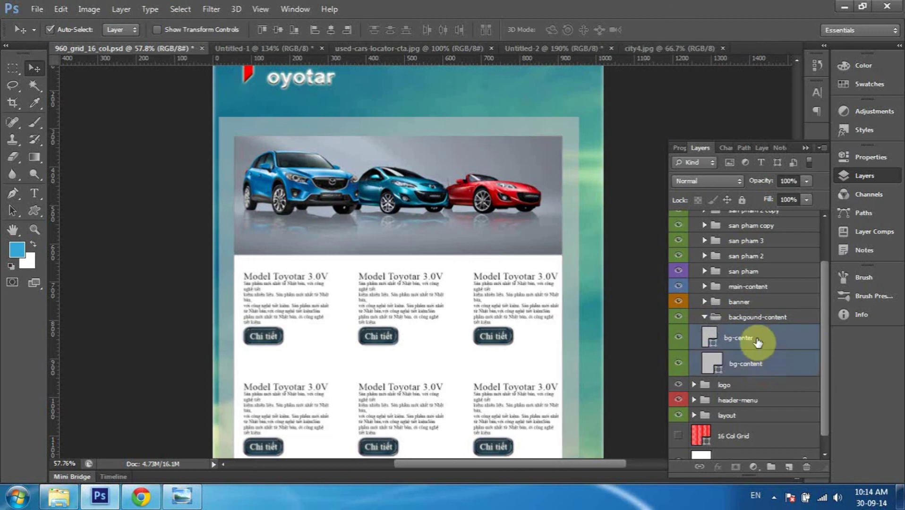
pyautogui.click(773, 348)
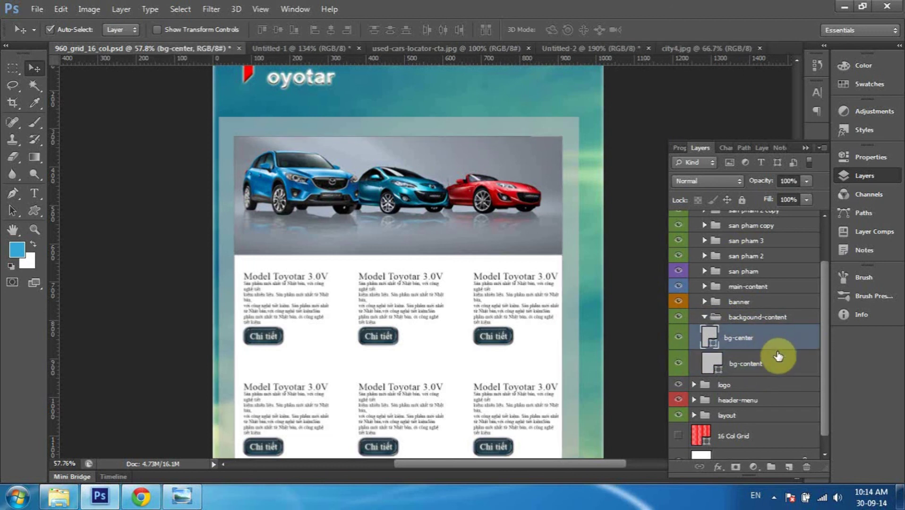
pyautogui.keyDown('shift'); pyautogui.click(778, 362); pyautogui.keyUp('shift')
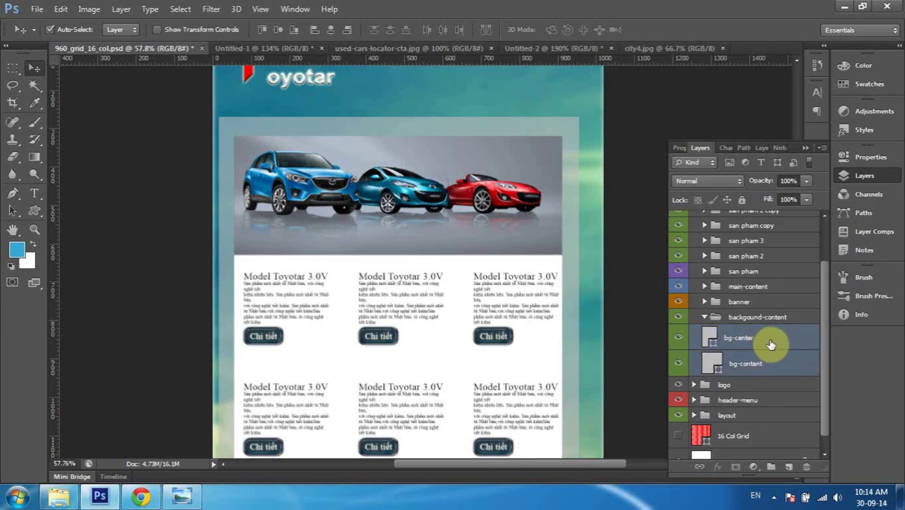
pyautogui.moveTo(771, 345); pyautogui.dragTo(768, 323)
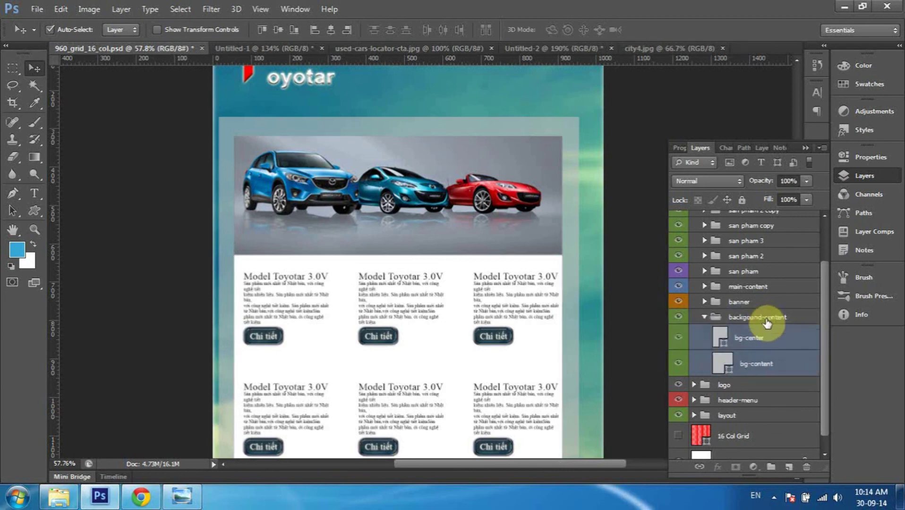
pyautogui.click(704, 317)
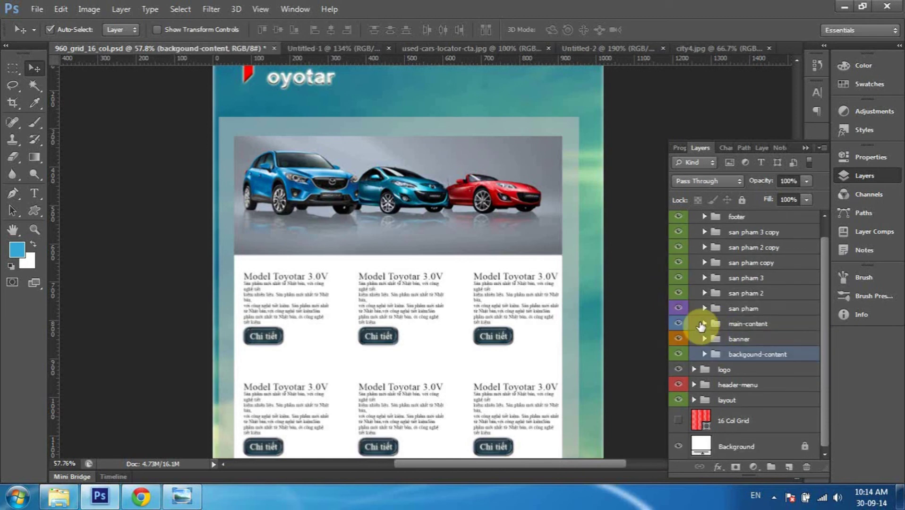
# Verify backgound-content's visibility, then expand the layout group showing bg and its Pattern Overlay.
pyautogui.click(678, 354)
pyautogui.click(679, 355)
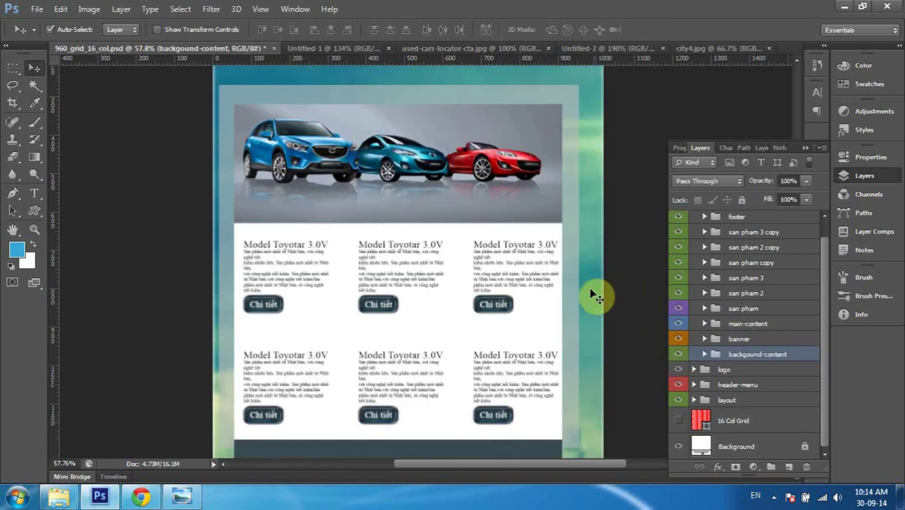
pyautogui.scroll(-5, 614, 305)
pyautogui.scroll(-2, 614, 316)
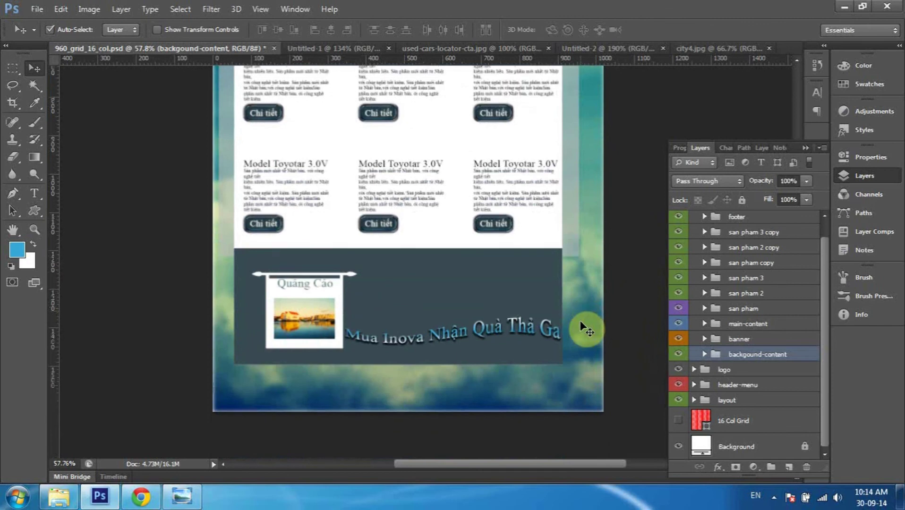
pyautogui.scroll(1, 585, 328)
pyautogui.scroll(-1, 581, 324)
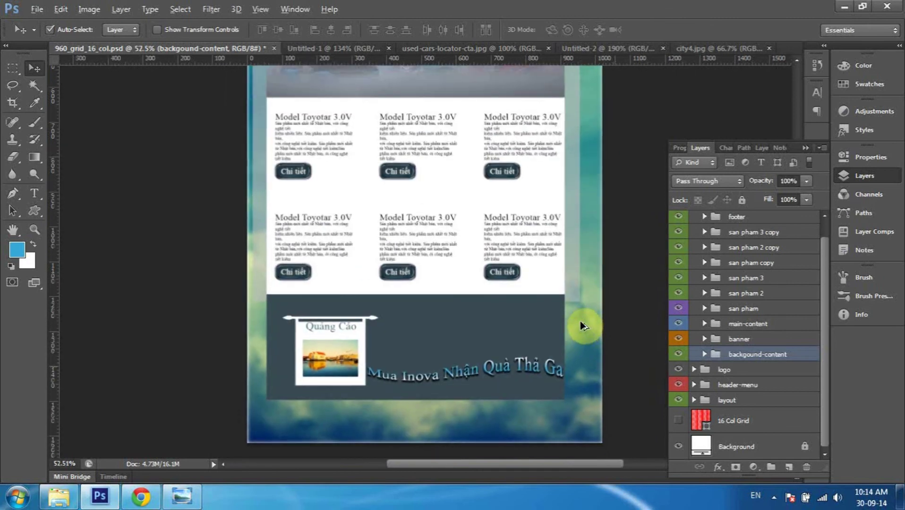
pyautogui.scroll(-1, 581, 324)
pyautogui.scroll(-1, 582, 325)
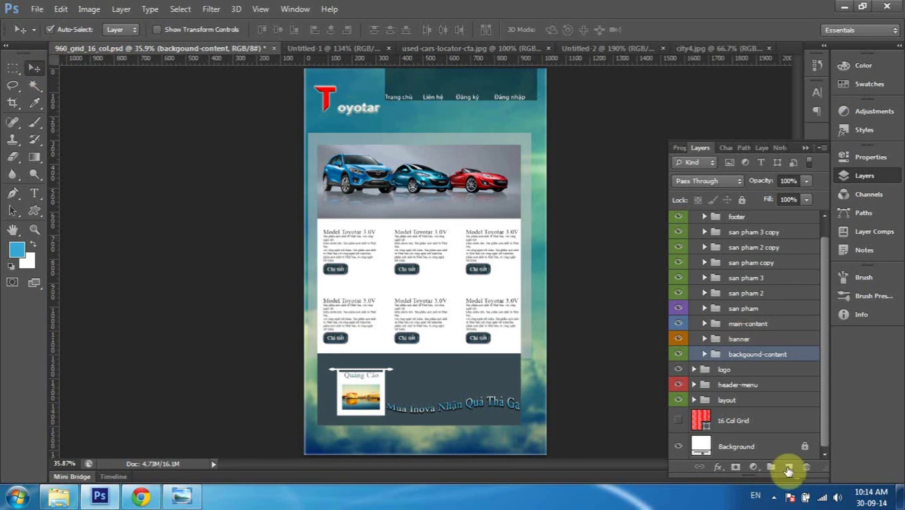
pyautogui.click(773, 497)
pyautogui.click(752, 429)
pyautogui.click(441, 148)
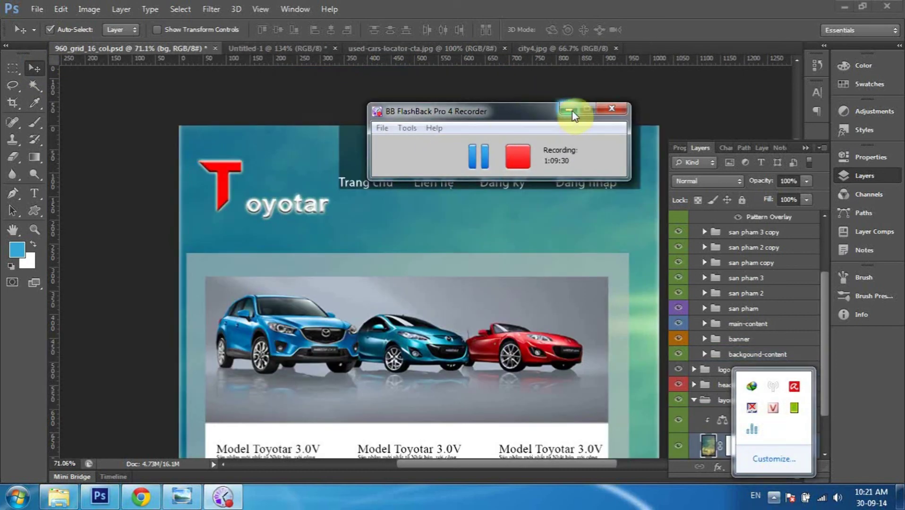
pyautogui.click(570, 110)
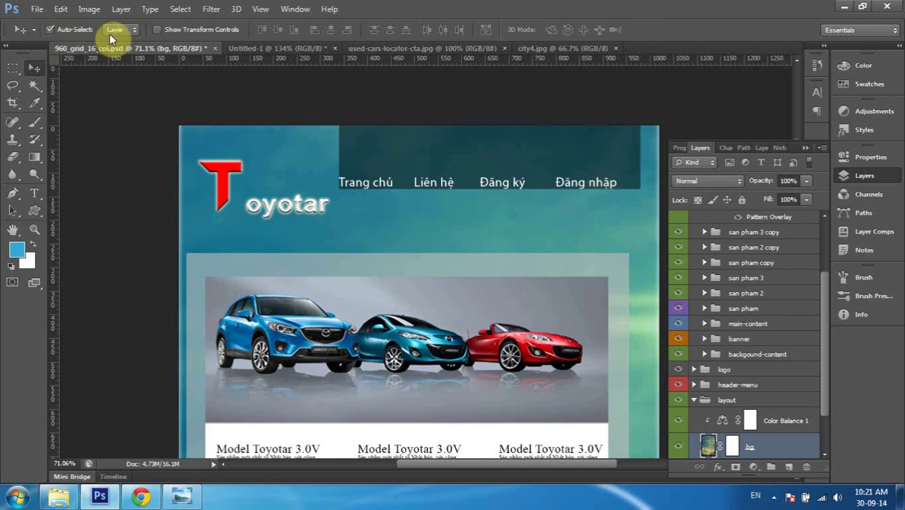
# Set Move tool Auto-Select to Group and inspect the header-menu group's banner and text layers.
pyautogui.click(426, 184)
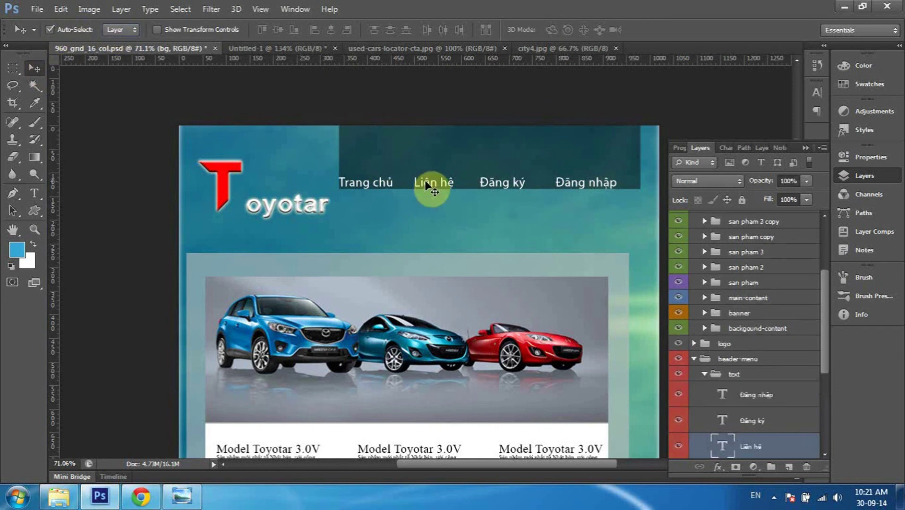
pyautogui.scroll(-2, 744, 344)
pyautogui.scroll(-2, 768, 370)
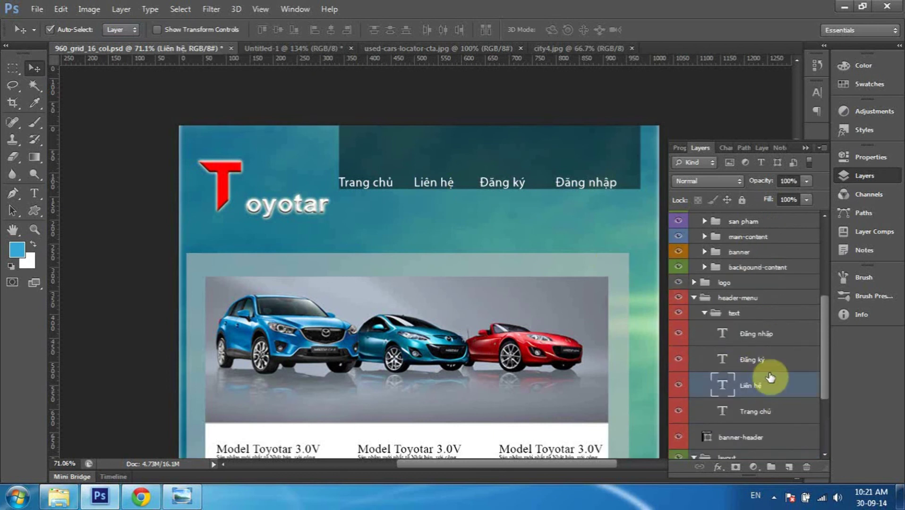
pyautogui.click(120, 29)
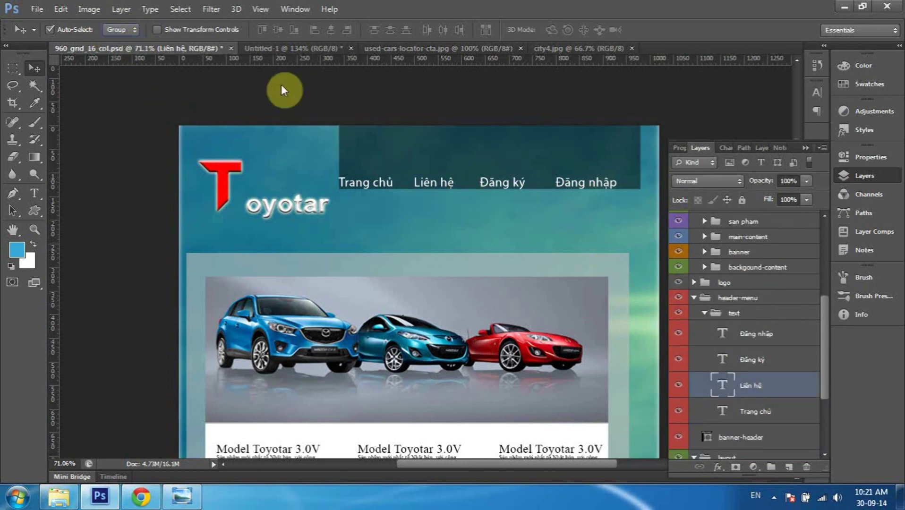
pyautogui.click(426, 181)
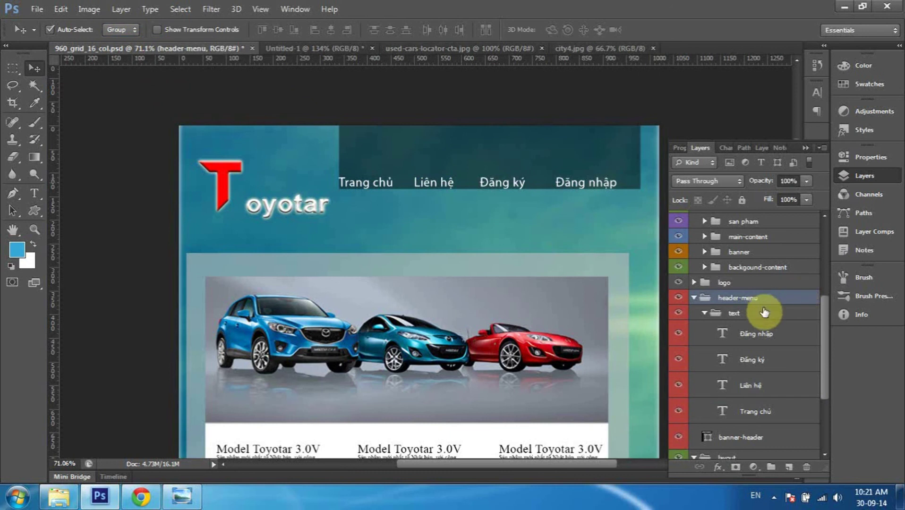
pyautogui.click(704, 313)
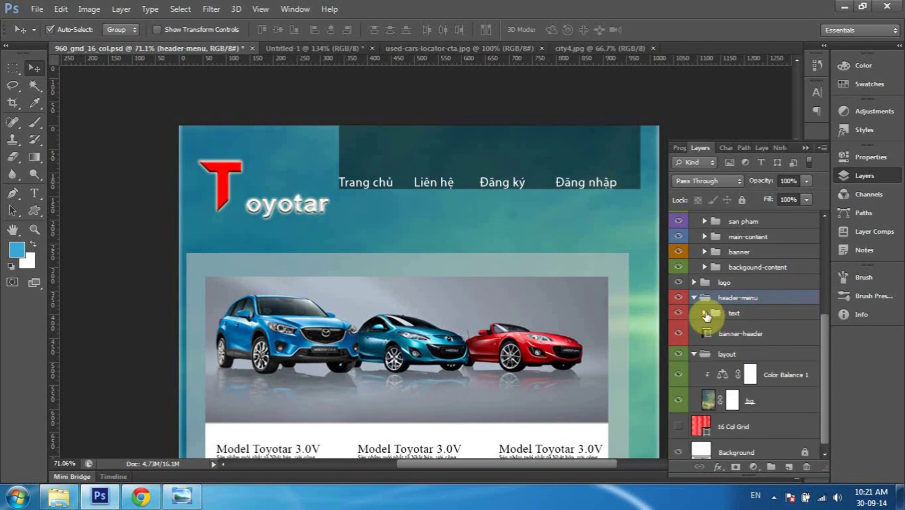
pyautogui.click(678, 335)
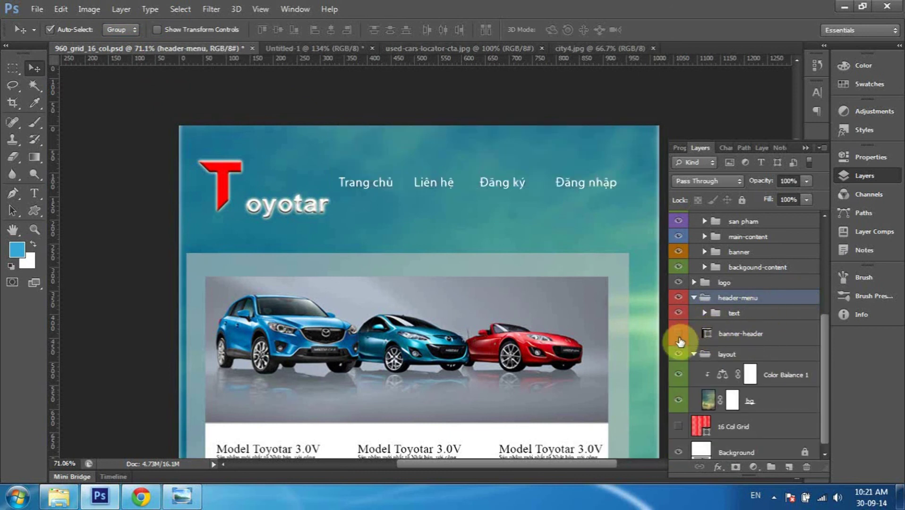
pyautogui.click(680, 299)
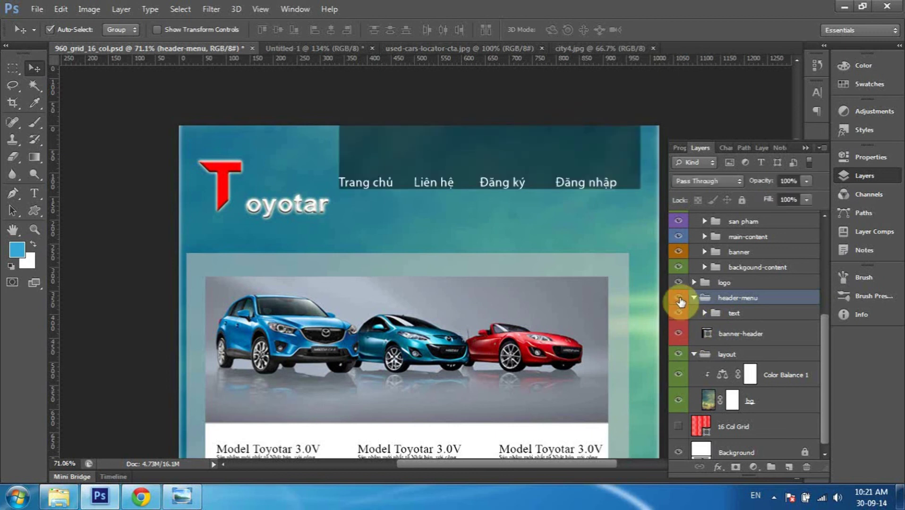
pyautogui.click(704, 313)
# Select the four menu label layers and nudge them right with two arrow presses.
pyautogui.click(755, 334)
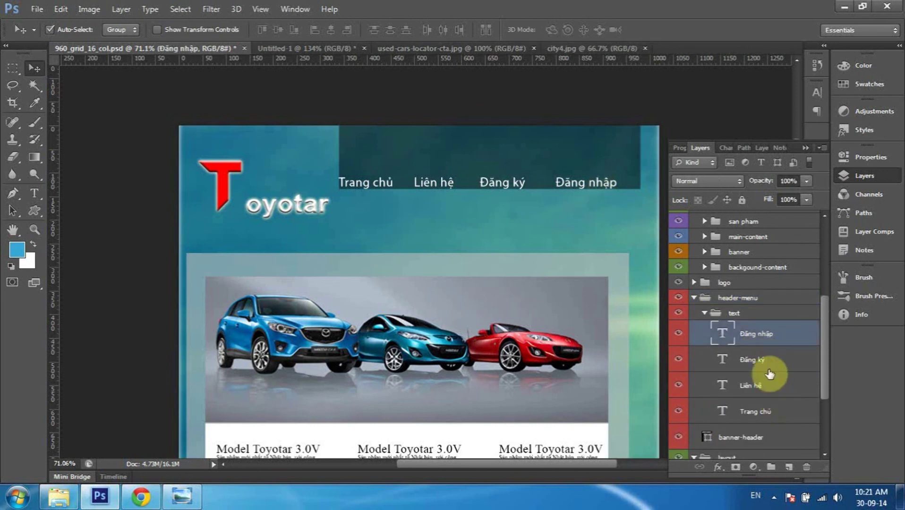
pyautogui.keyDown('shift'); pyautogui.click(797, 367); pyautogui.keyUp('shift')
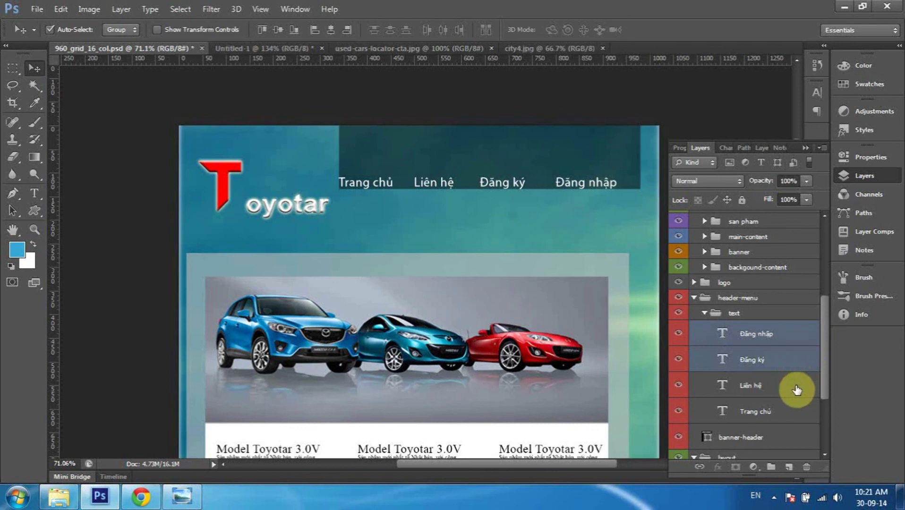
pyautogui.keyDown('shift'); pyautogui.click(800, 389); pyautogui.keyUp('shift')
pyautogui.keyDown('shift'); pyautogui.click(800, 416); pyautogui.keyUp('shift')
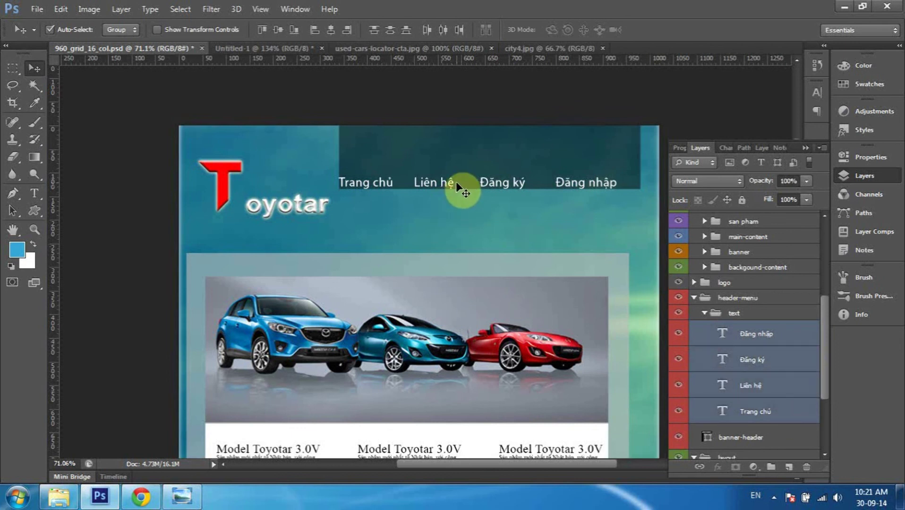
pyautogui.press('Right')
pyautogui.press('Right')
pyautogui.press('Right')
pyautogui.press('Right')
pyautogui.press('Right')
pyautogui.press('Right')
pyautogui.press('Right')
pyautogui.press('Right')
pyautogui.press('Right')
pyautogui.press('Right')
pyautogui.press('Right')
pyautogui.press('Right')
pyautogui.press('Right')
pyautogui.press('Right')
pyautogui.press('Right')
pyautogui.press('Right')
pyautogui.press('Right')
pyautogui.press('Right')
pyautogui.press('Right')
pyautogui.press('Right')
pyautogui.press('Right')
pyautogui.press('Right')
pyautogui.press('Right')
pyautogui.press('Right')
pyautogui.press('Right')
pyautogui.press('Right')
pyautogui.press('Right')
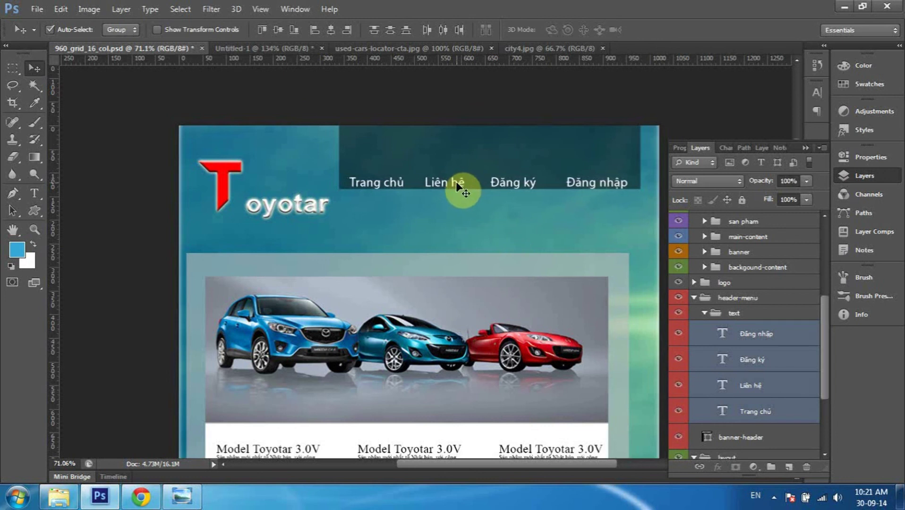
pyautogui.press('Right')
pyautogui.press('Right')
pyautogui.press('Right')
pyautogui.press('Right')
pyautogui.press('Right')
pyautogui.press('Right')
pyautogui.press('Right')
pyautogui.press('Right')
pyautogui.press('Right')
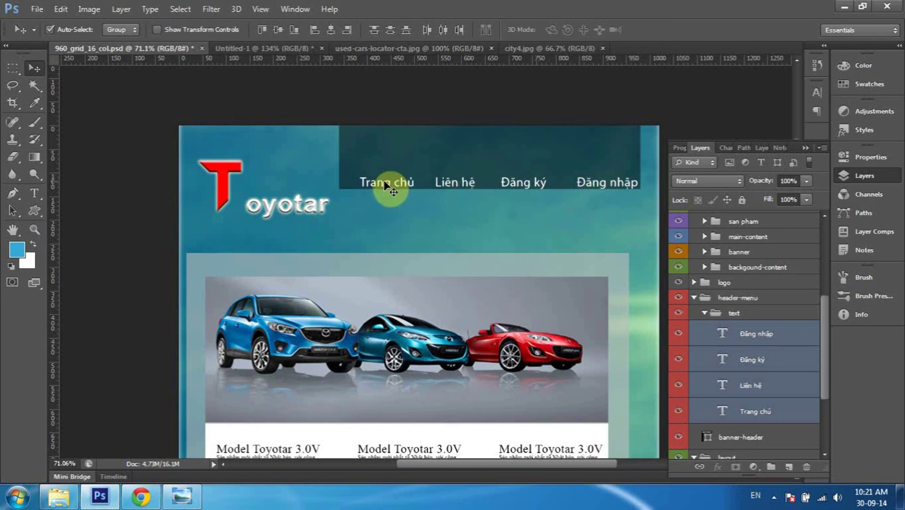
pyautogui.click(766, 412)
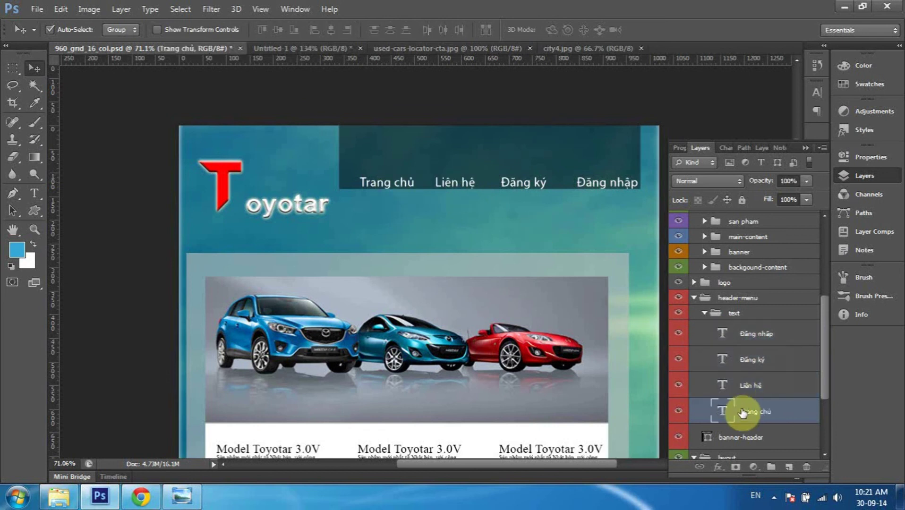
# Change the Trang chủ menu label text to Sản phẩm.
pyautogui.press('t')
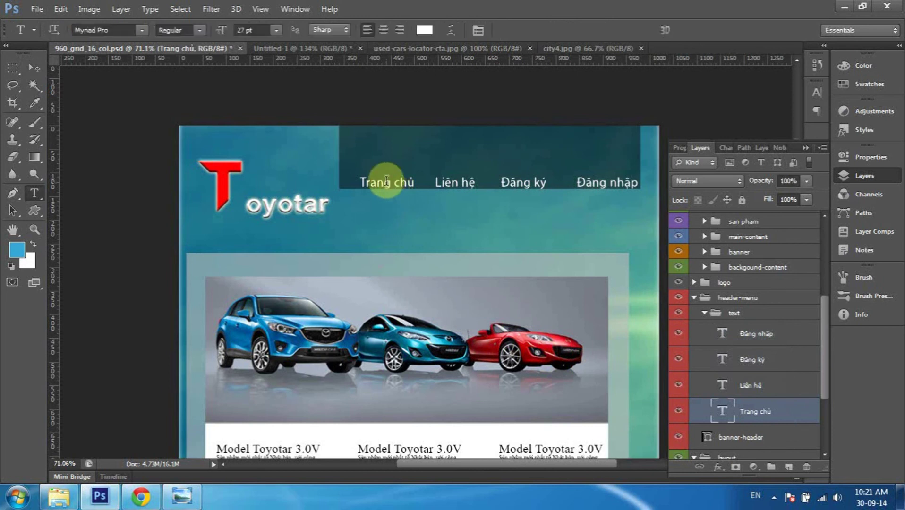
pyautogui.tripleClick(386, 181)
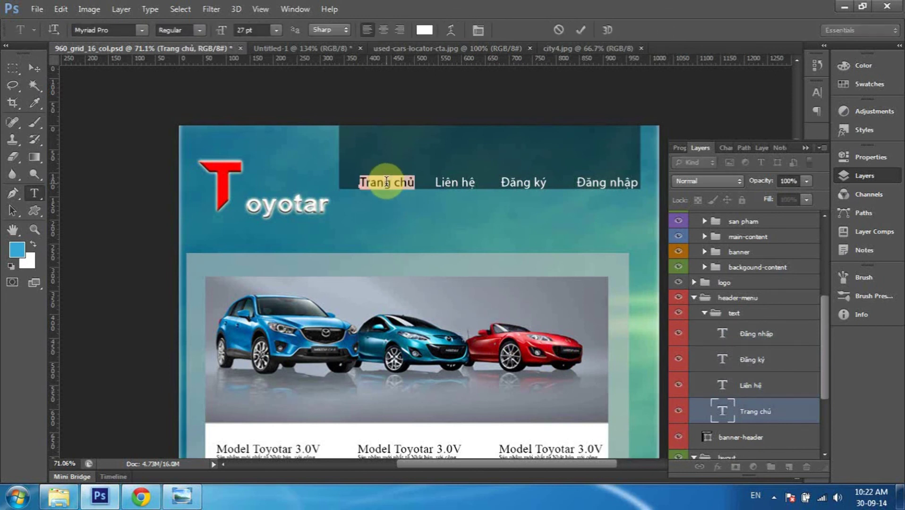
pyautogui.click(386, 181)
pyautogui.write('Sản')
pyautogui.click(378, 31)
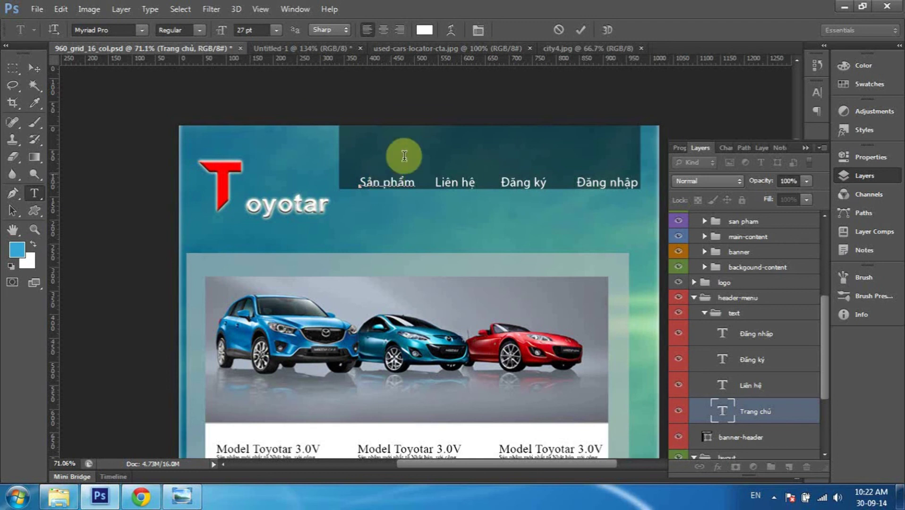
pyautogui.click(33, 69)
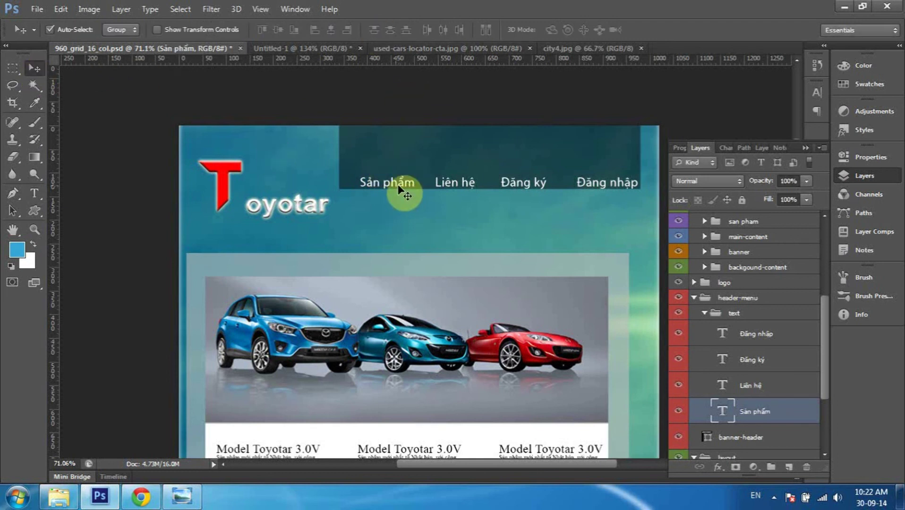
# Scale the four menu labels to about 97% width from the left, then collapse their group.
pyautogui.keyDown('shift'); pyautogui.click(761, 334); pyautogui.keyUp('shift')
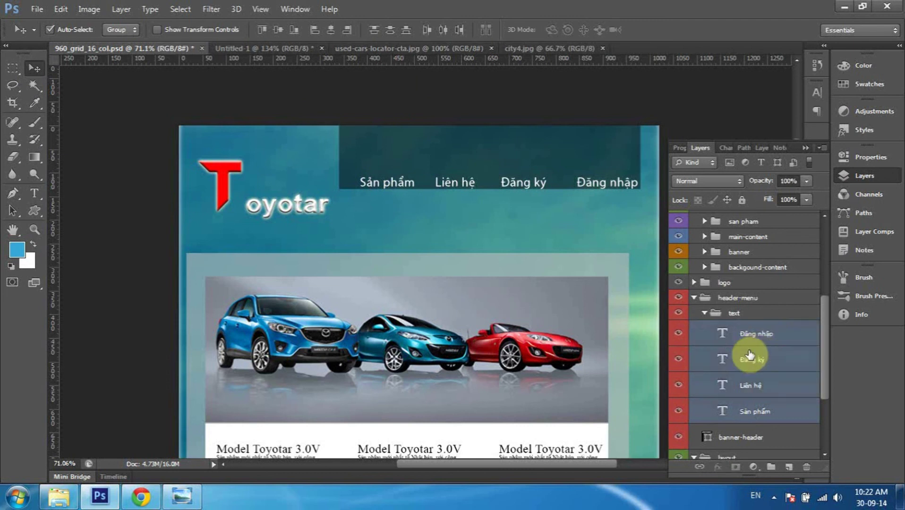
pyautogui.hotkey('ctrl', 't')
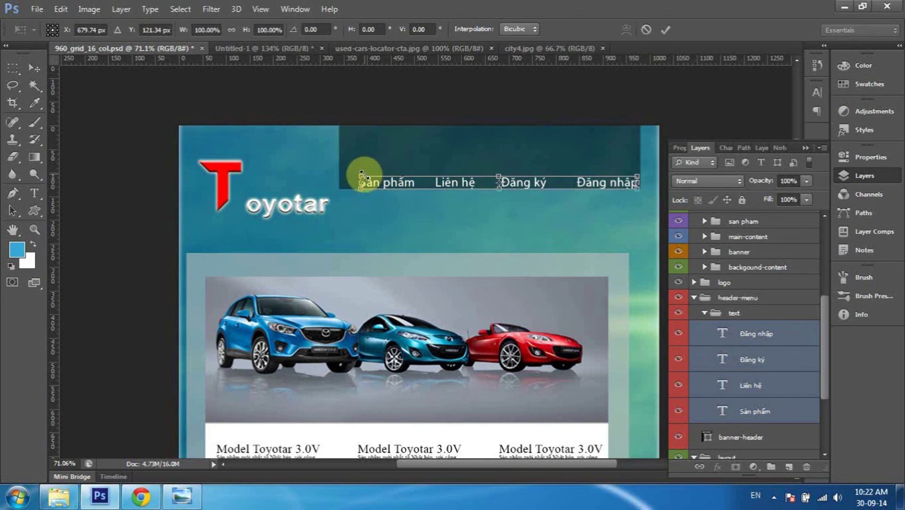
pyautogui.moveTo(362, 176); pyautogui.dragTo(369, 180)
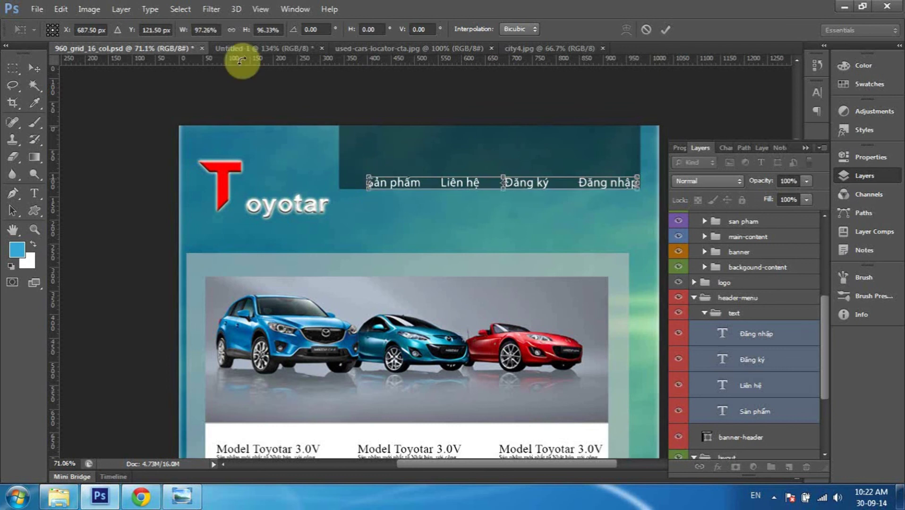
pyautogui.click(33, 69)
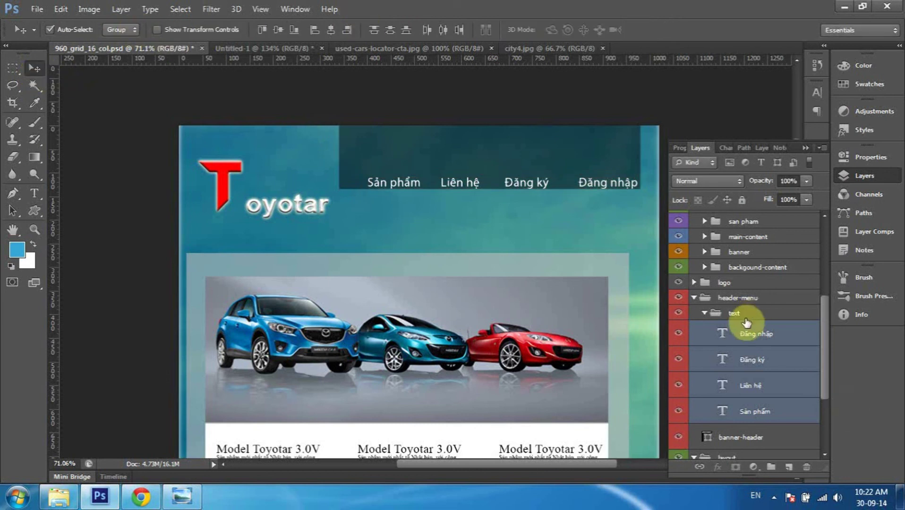
pyautogui.click(706, 312)
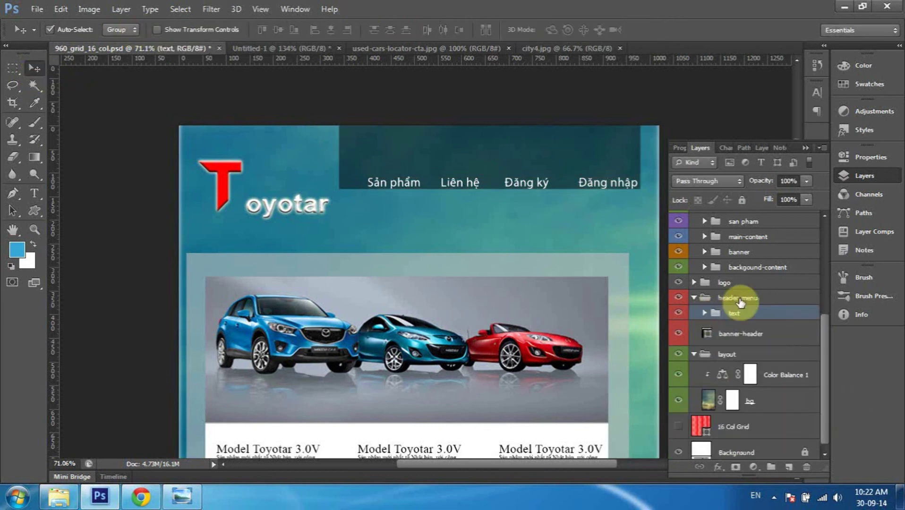
# Select banner-header and pick the house shape in the Custom Shape Tool.
pyautogui.click(749, 337)
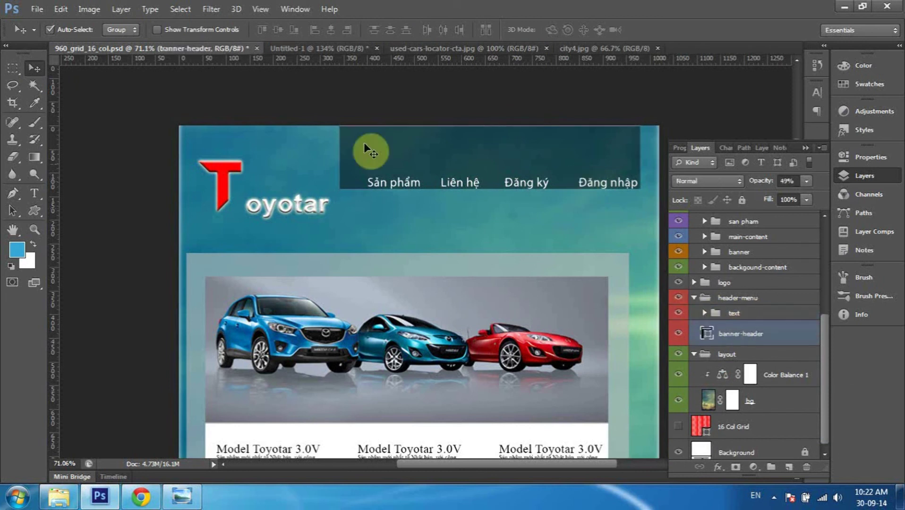
pyautogui.click(34, 211)
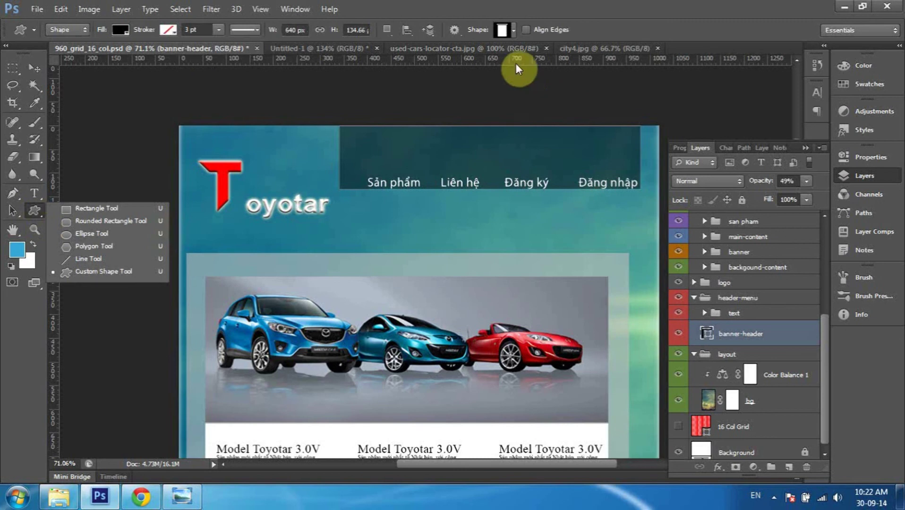
pyautogui.click(515, 32)
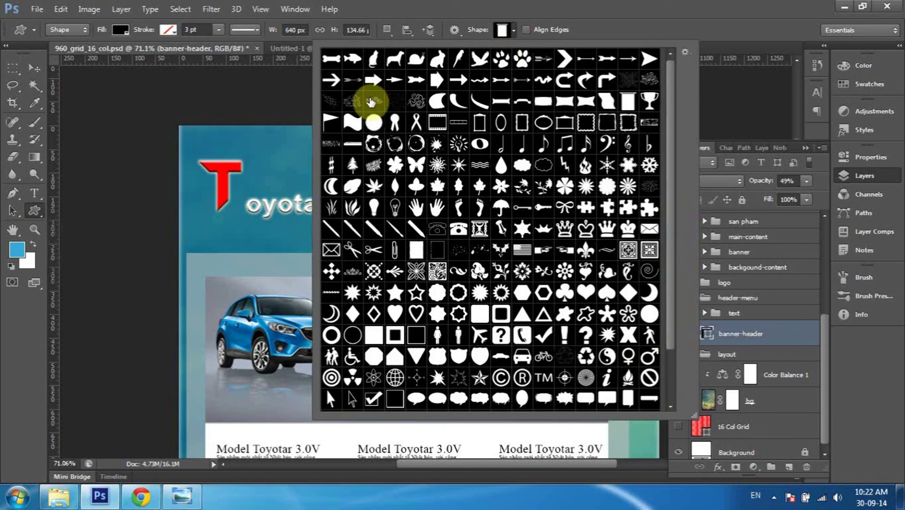
pyautogui.click(37, 213)
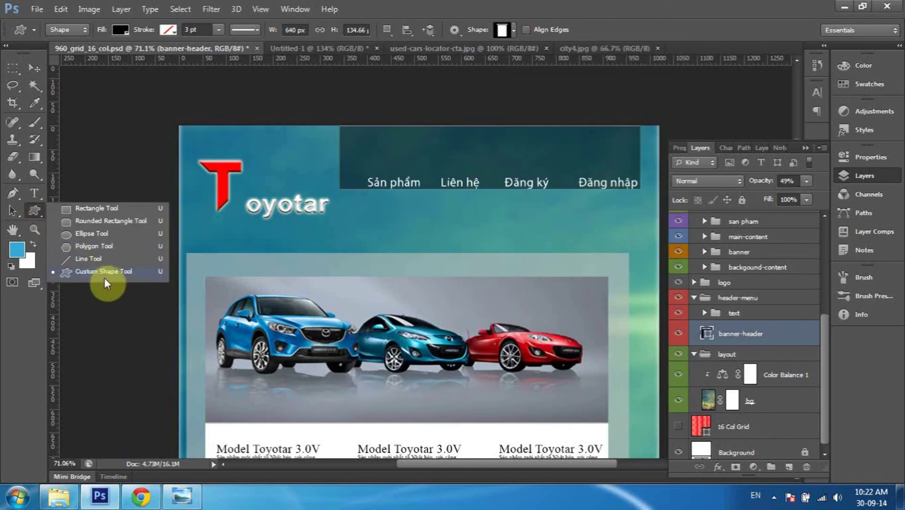
pyautogui.click(117, 277)
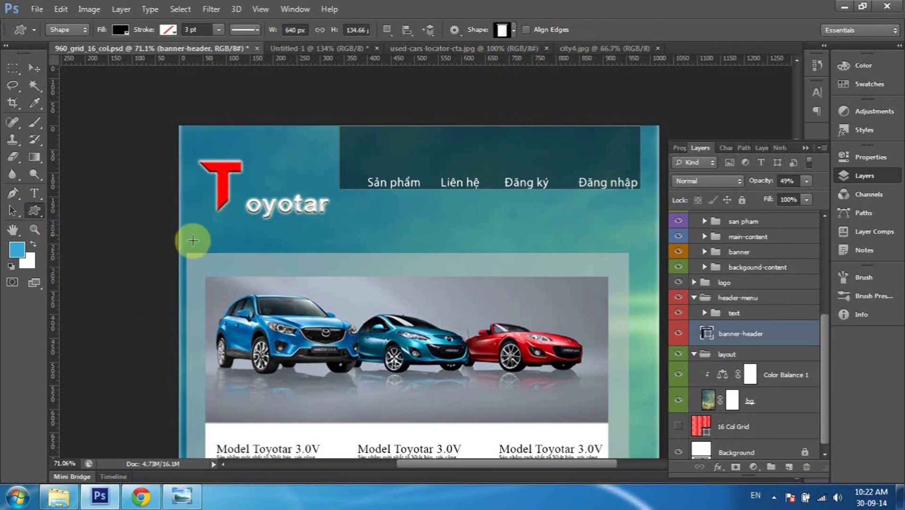
pyautogui.click(517, 28)
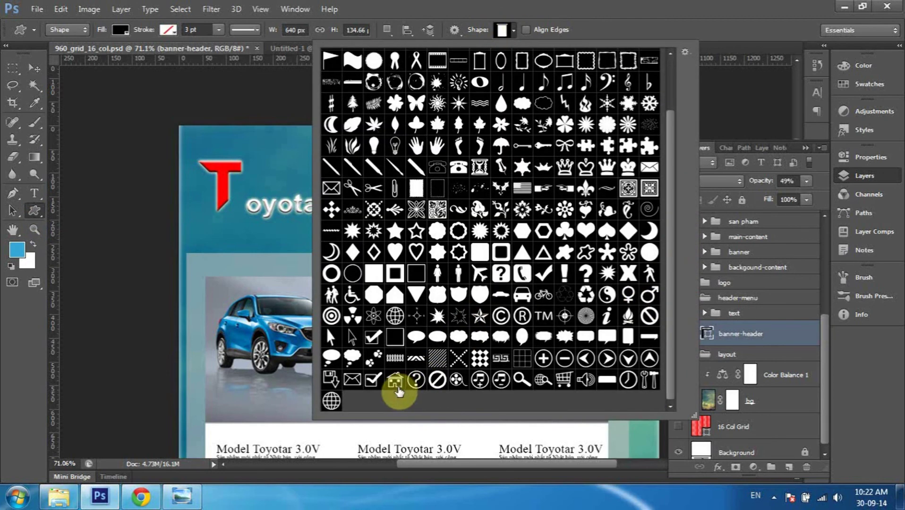
pyautogui.click(397, 390)
pyautogui.click(637, 21)
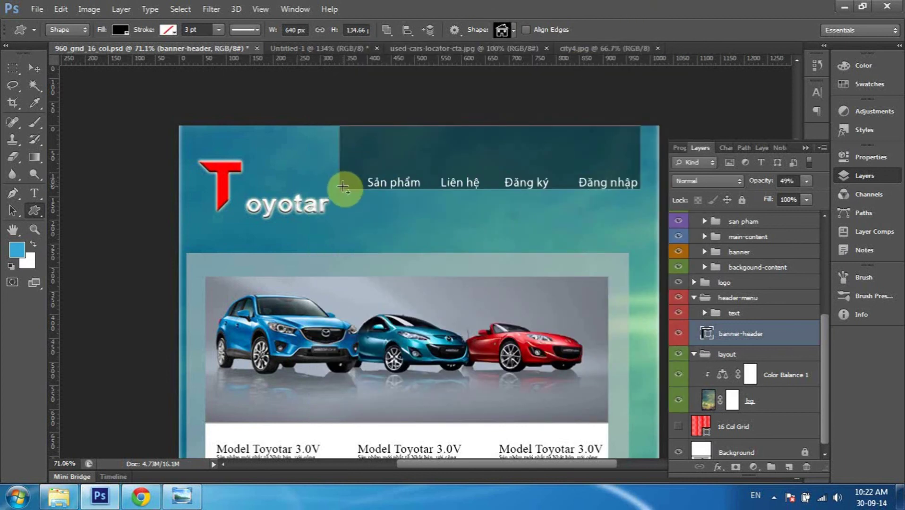
# Draw a small house icon left of Sản phẩm and fill it white.
pyautogui.moveTo(343, 187); pyautogui.dragTo(363, 160)
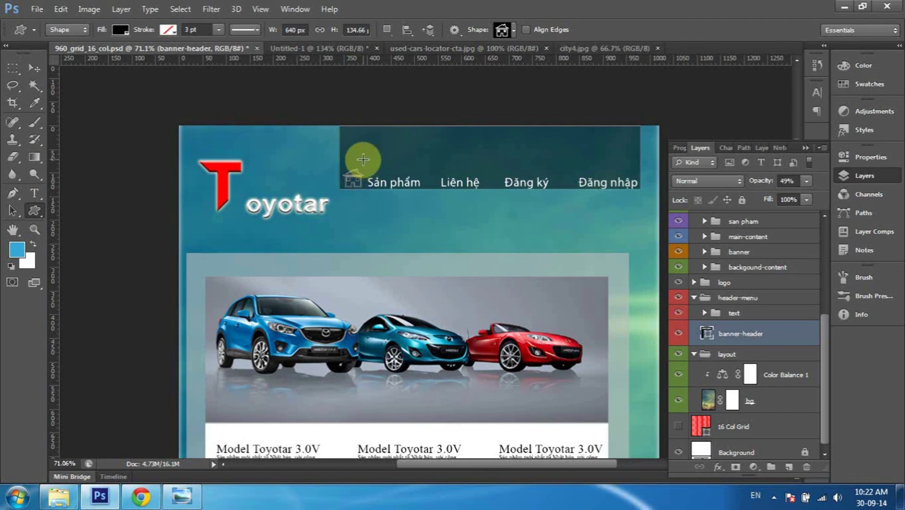
pyautogui.click(121, 29)
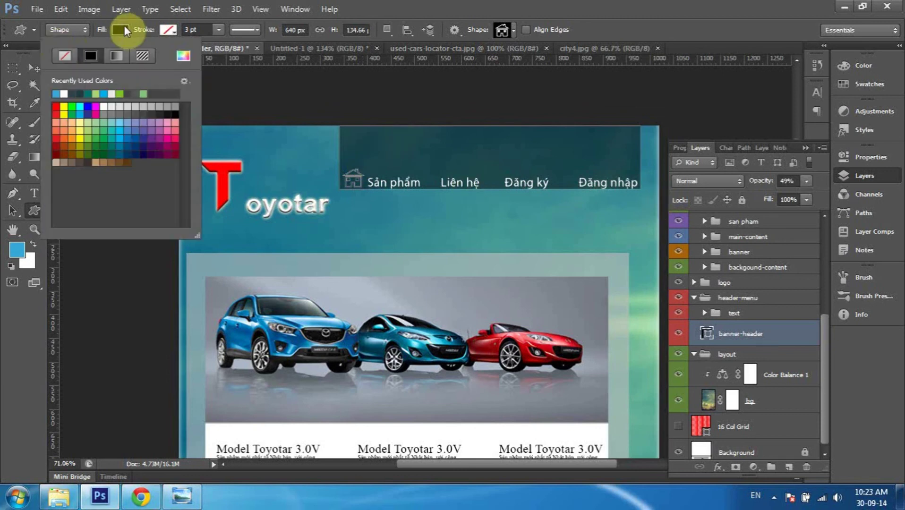
pyautogui.click(65, 93)
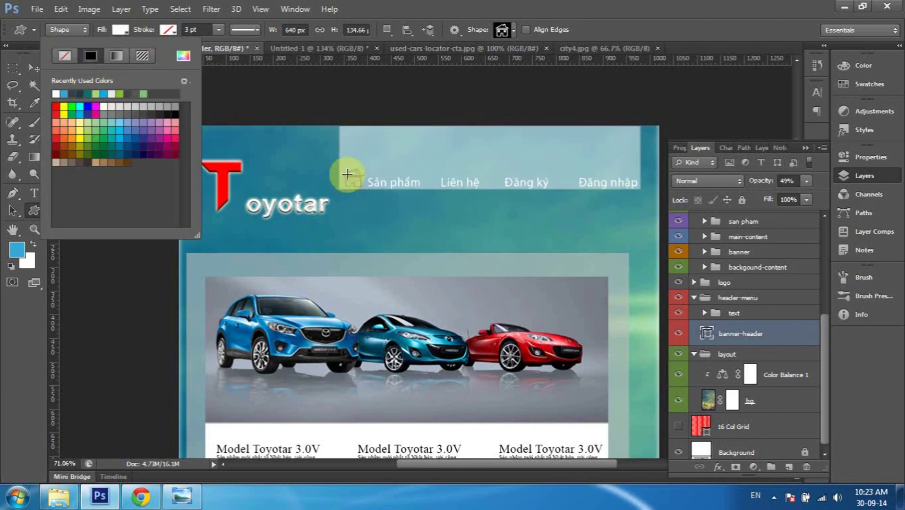
pyautogui.click(29, 66)
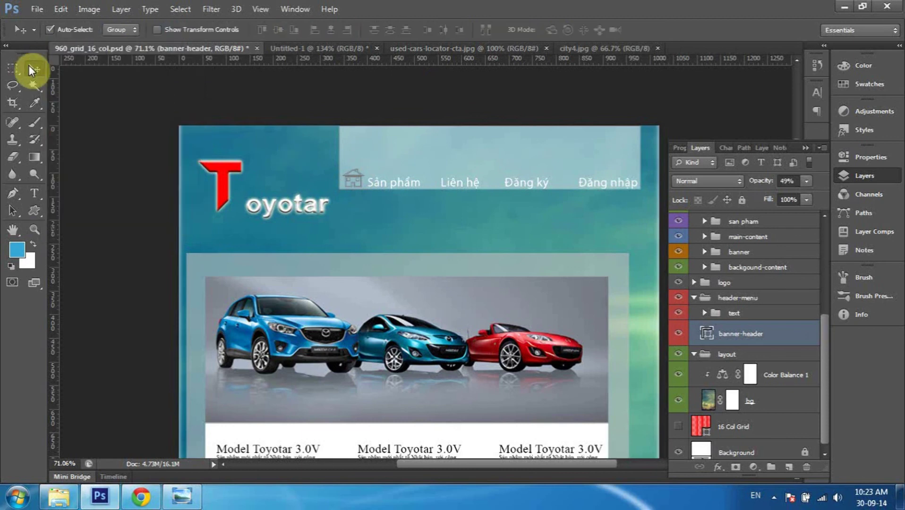
# Compare banner-header's visibility, then undo the white fill and the house icon.
pyautogui.click(678, 334)
pyautogui.click(678, 334)
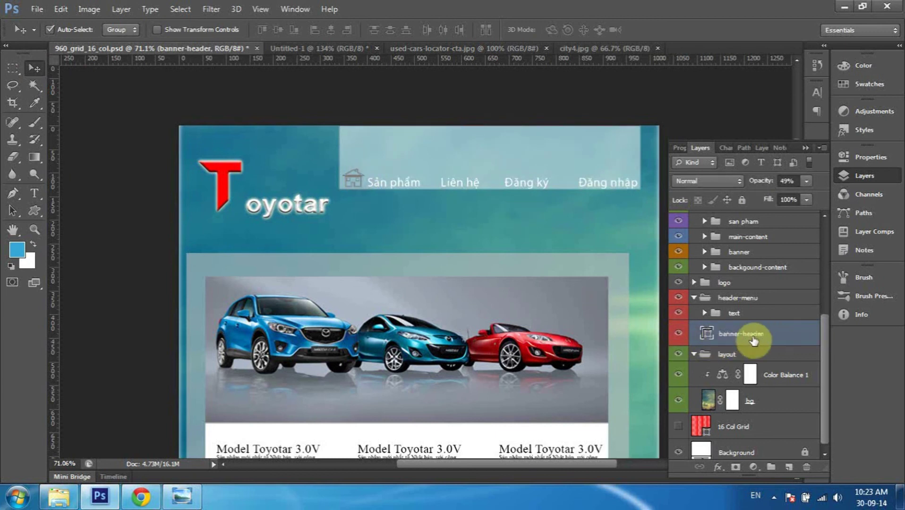
pyautogui.click(680, 336)
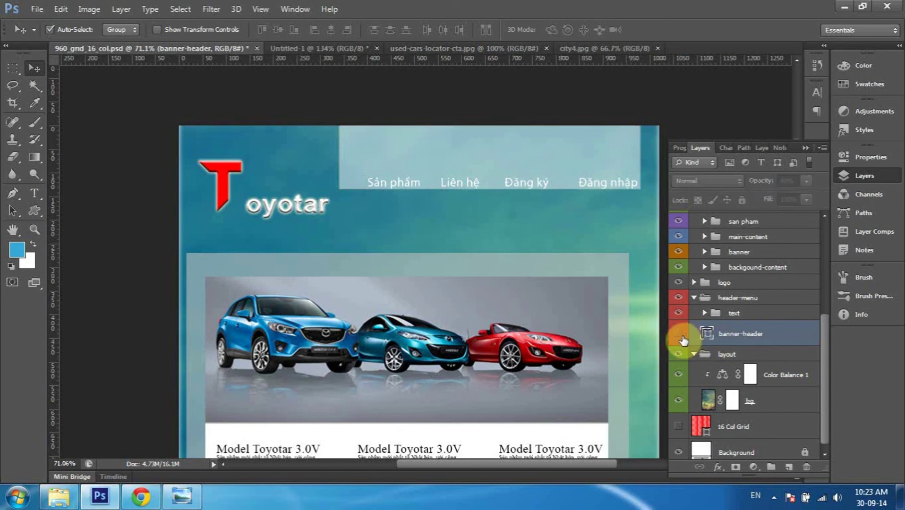
pyautogui.click(680, 337)
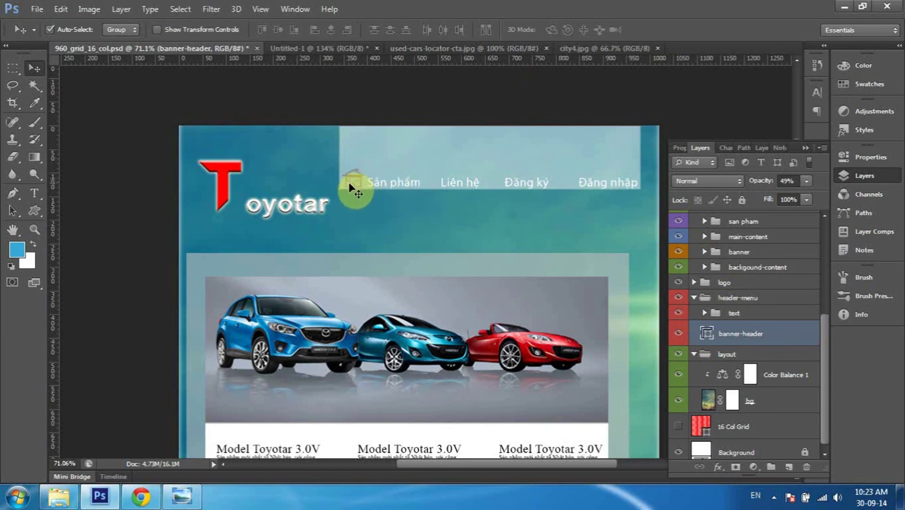
pyautogui.click(679, 336)
pyautogui.click(679, 337)
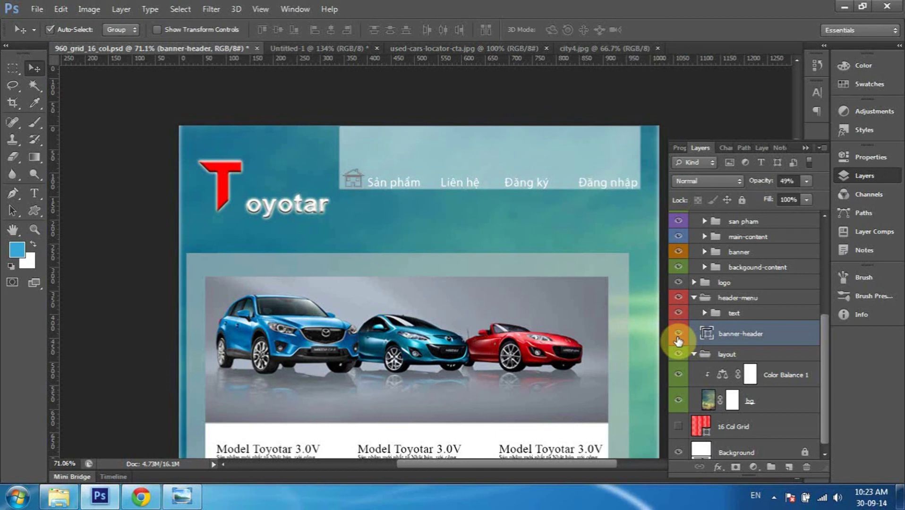
pyautogui.click(431, 252)
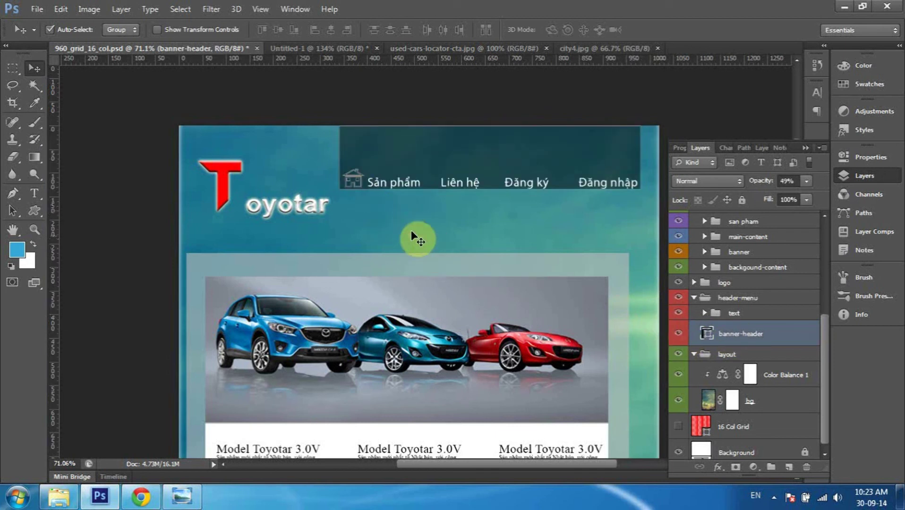
pyautogui.click(388, 203)
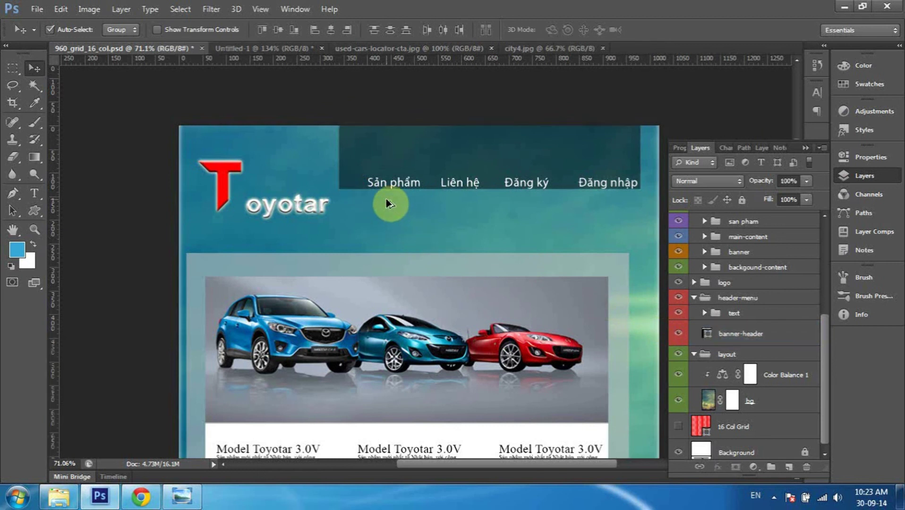
pyautogui.click(737, 334)
# Draw the house custom shape beside Sản phẩm within the header-menu group.
pyautogui.click(741, 298)
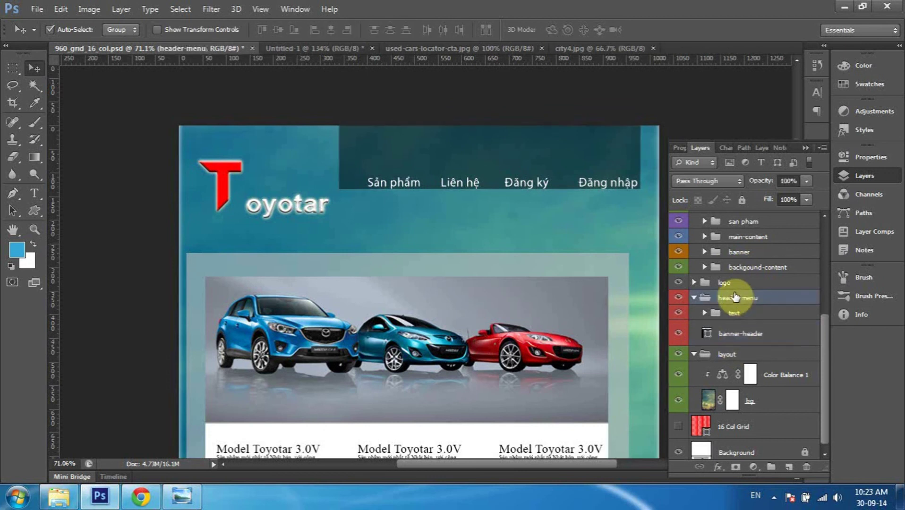
pyautogui.click(683, 296)
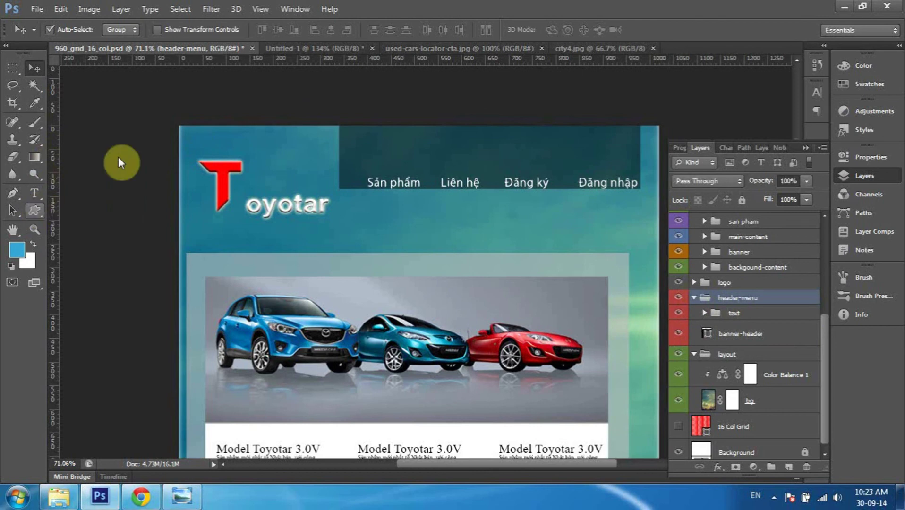
pyautogui.click(41, 212)
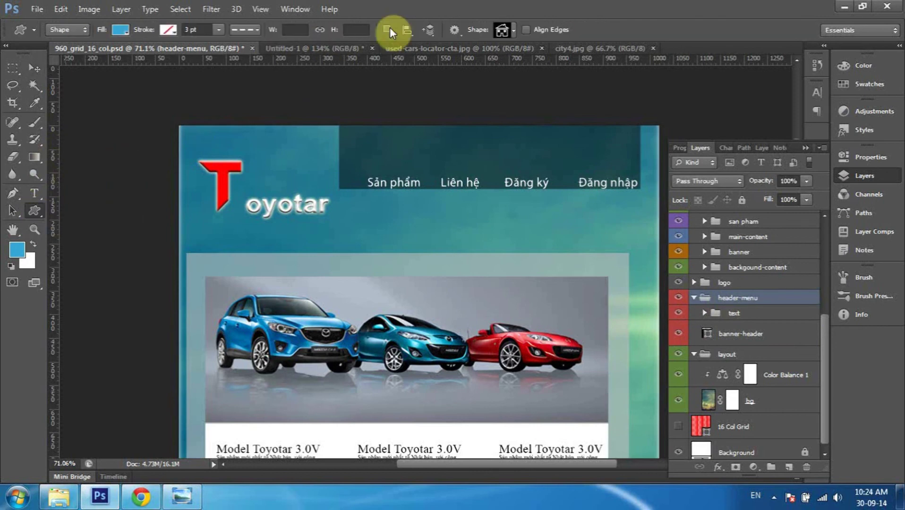
pyautogui.click(508, 35)
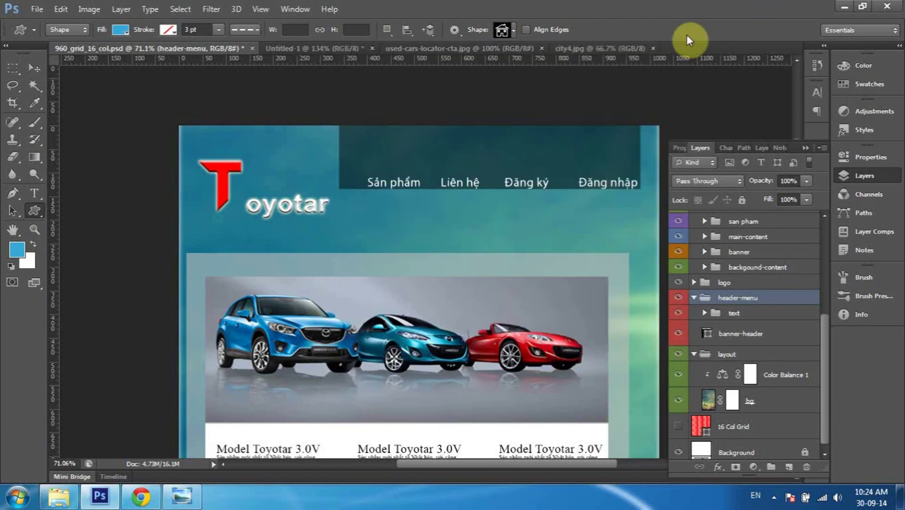
pyautogui.click(770, 12)
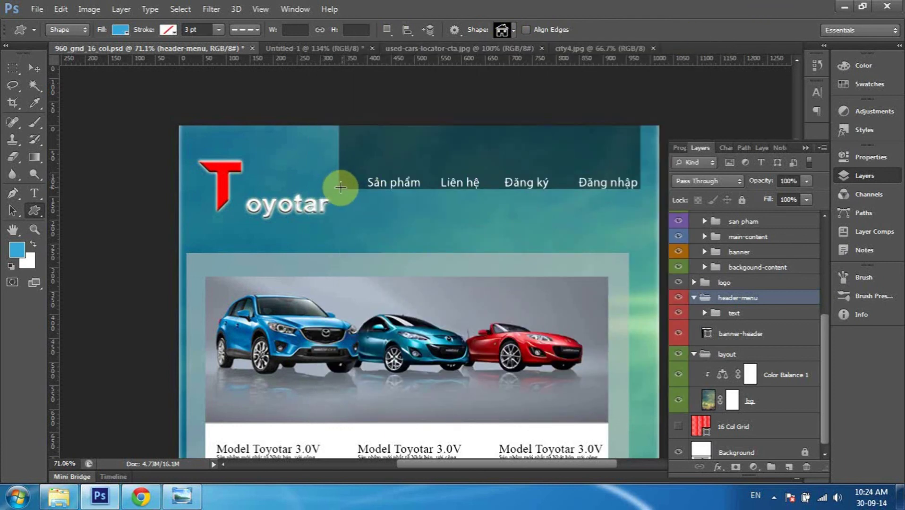
pyautogui.moveTo(340, 187); pyautogui.dragTo(364, 159)
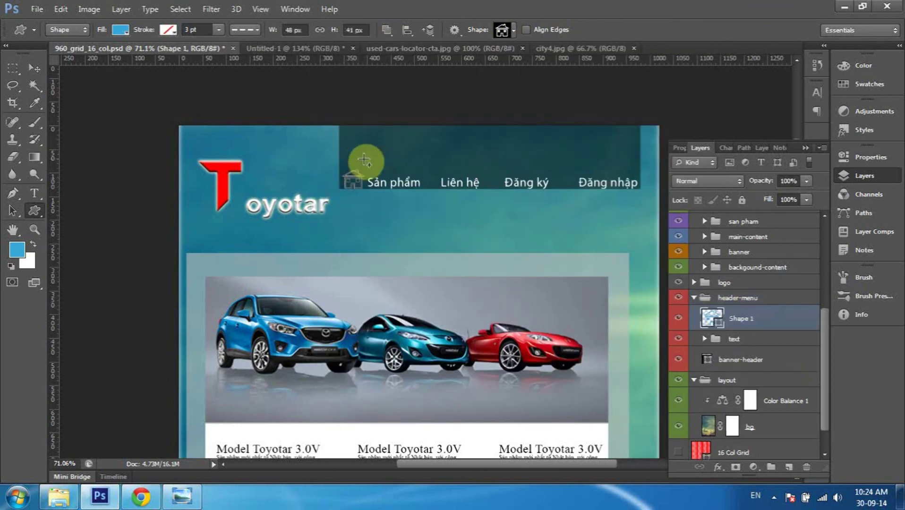
# Set the house shape's fill to white.
pyautogui.click(124, 30)
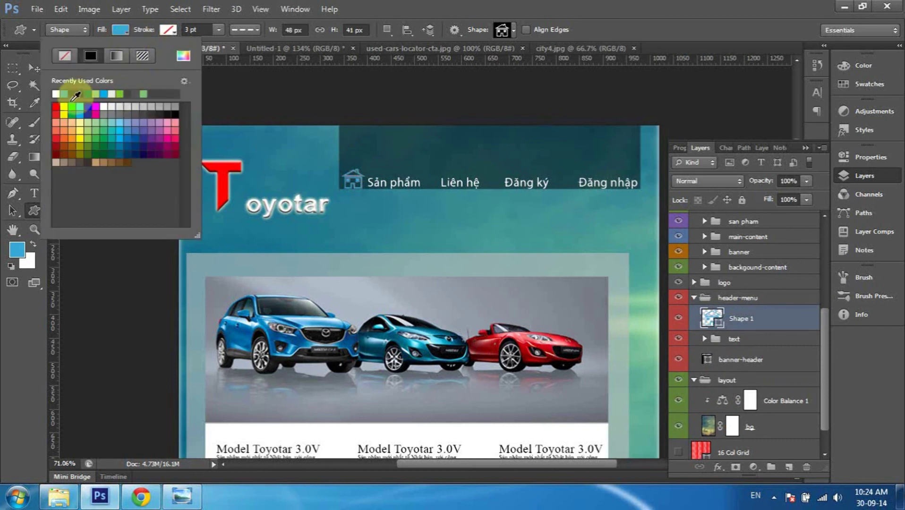
pyautogui.click(56, 94)
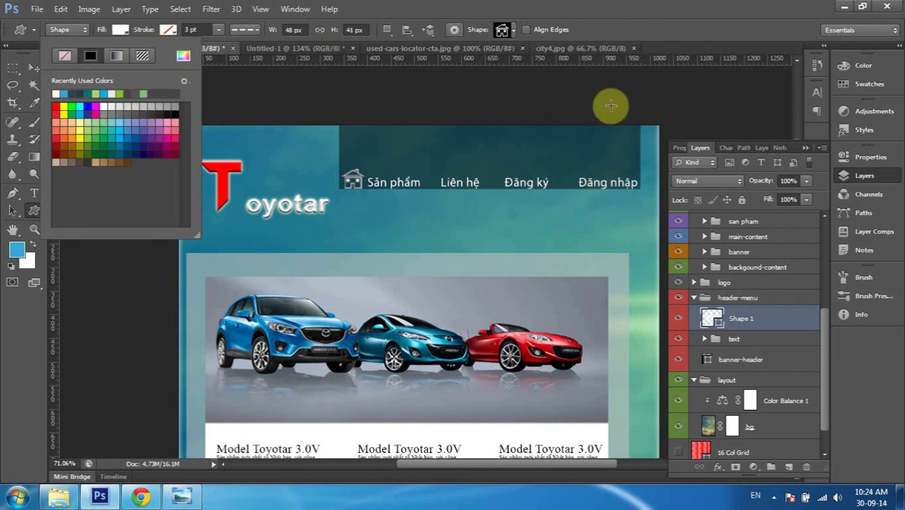
pyautogui.click(610, 106)
pyautogui.press('Escape')
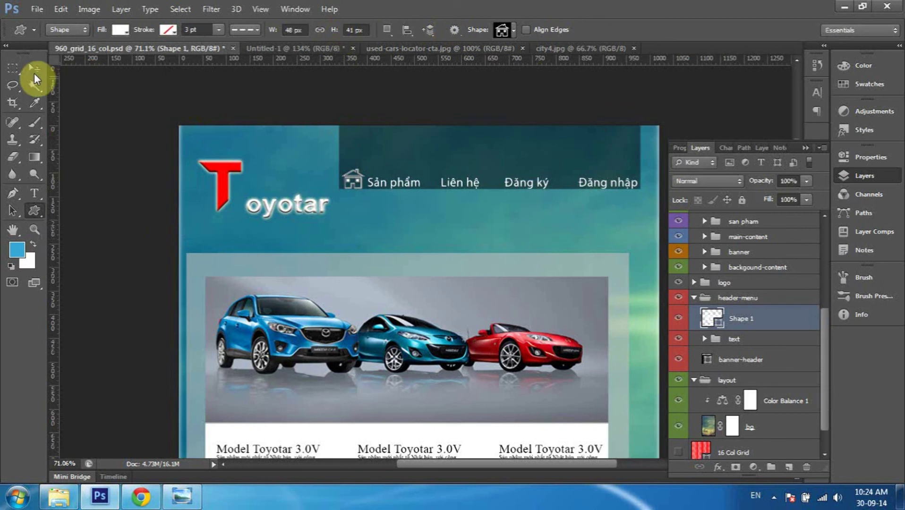
pyautogui.click(34, 71)
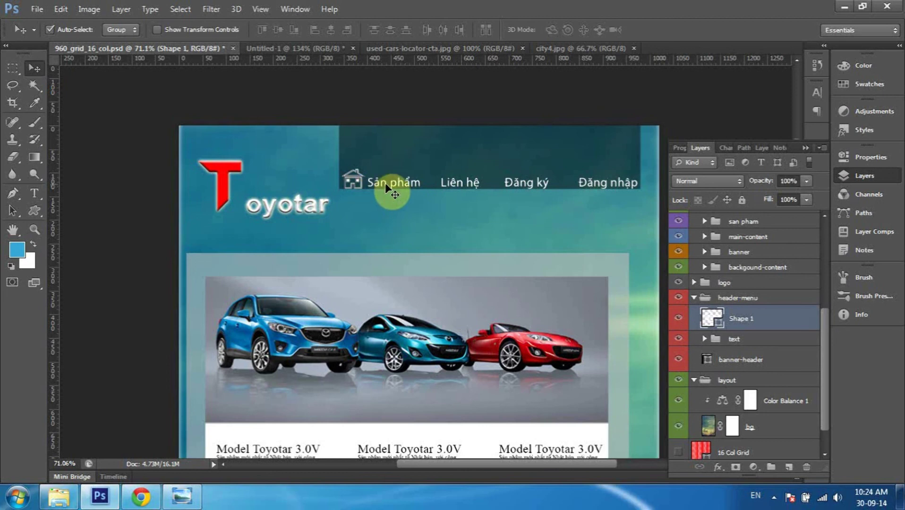
# Rename the house shape's Shape 1 layer to house.
pyautogui.rightClick(355, 184)
pyautogui.click(740, 321)
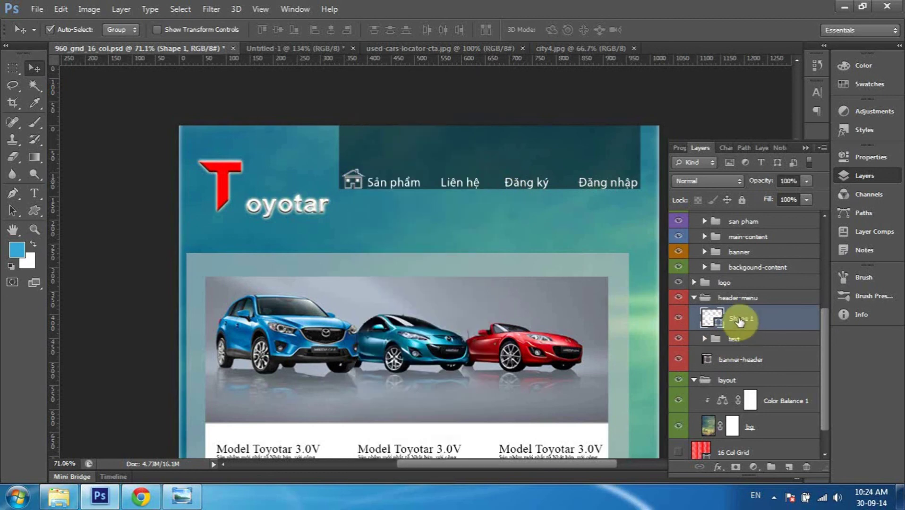
pyautogui.click(678, 319)
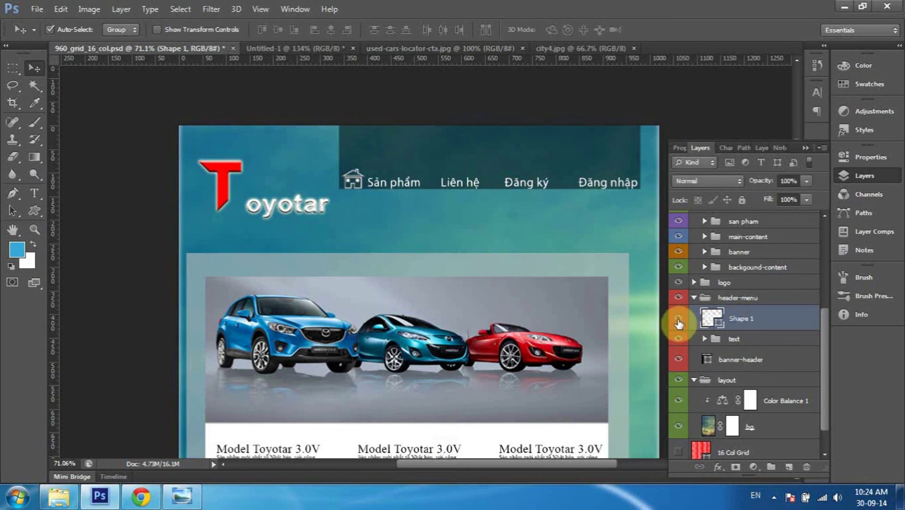
pyautogui.click(678, 322)
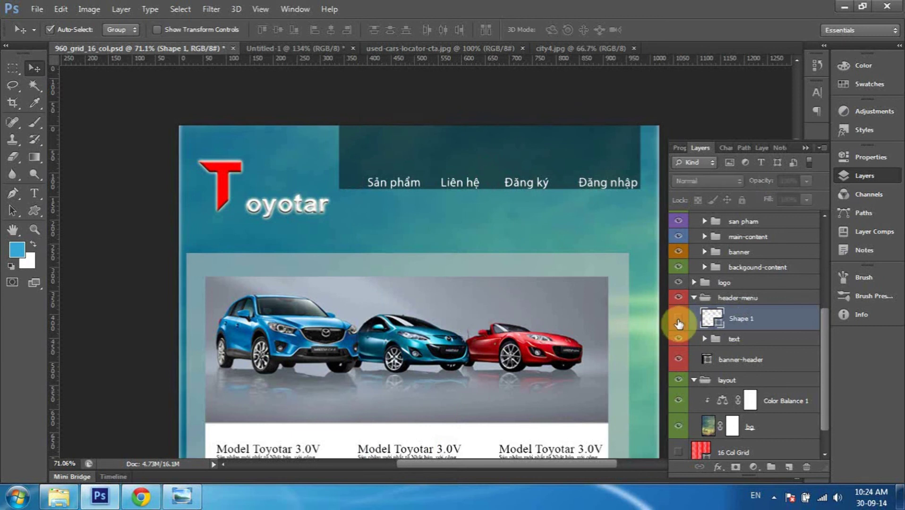
pyautogui.doubleClick(740, 321)
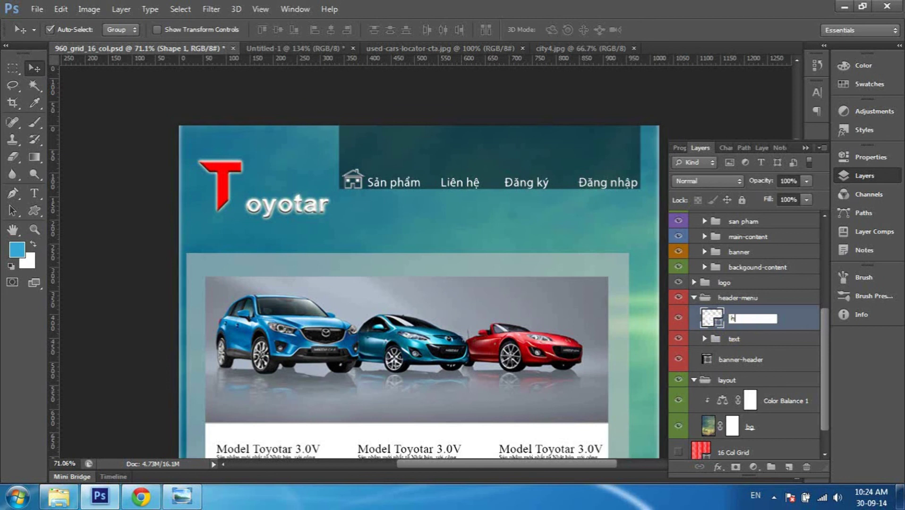
pyautogui.write('house')
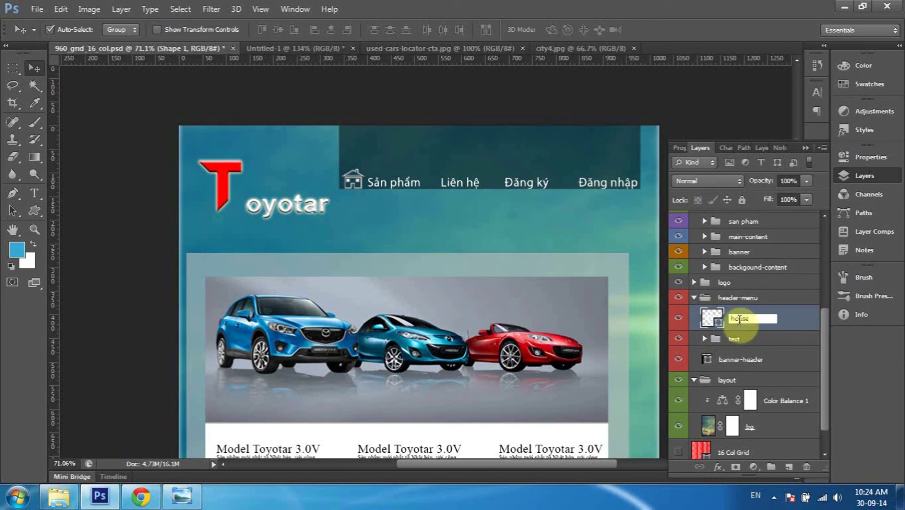
pyautogui.press('Return')
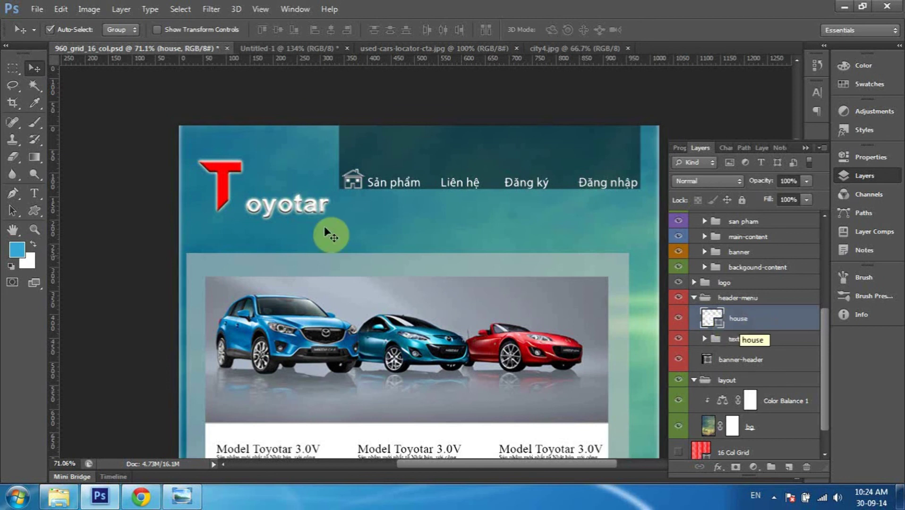
pyautogui.click(357, 99)
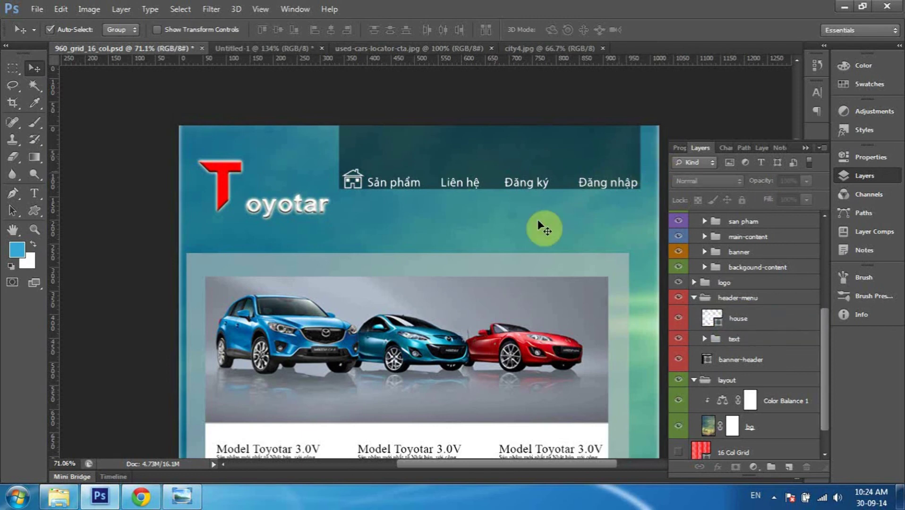
# Zoom out to about 37% and pan to view the lower ad section.
pyautogui.scroll(-1, 542, 229)
pyautogui.scroll(-4, 541, 232)
pyautogui.scroll(-1, 542, 233)
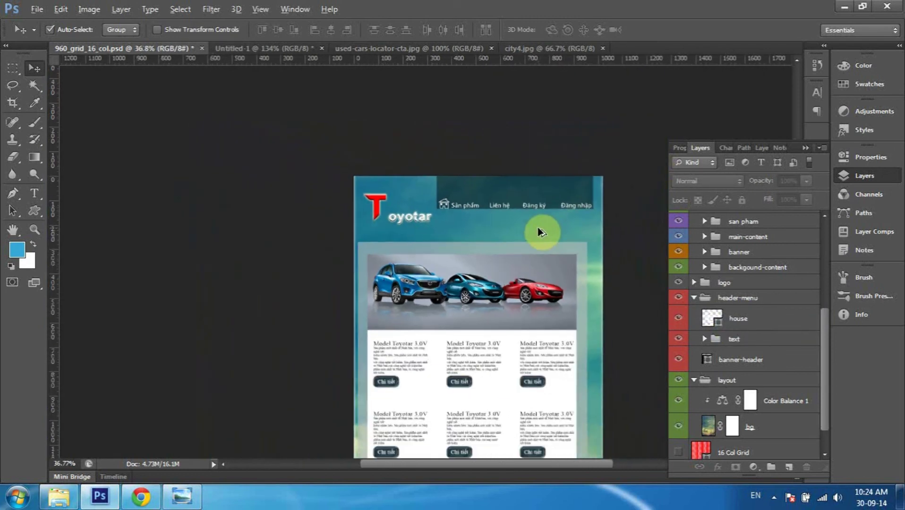
pyautogui.moveTo(471, 361); pyautogui.dragTo(469, 293)
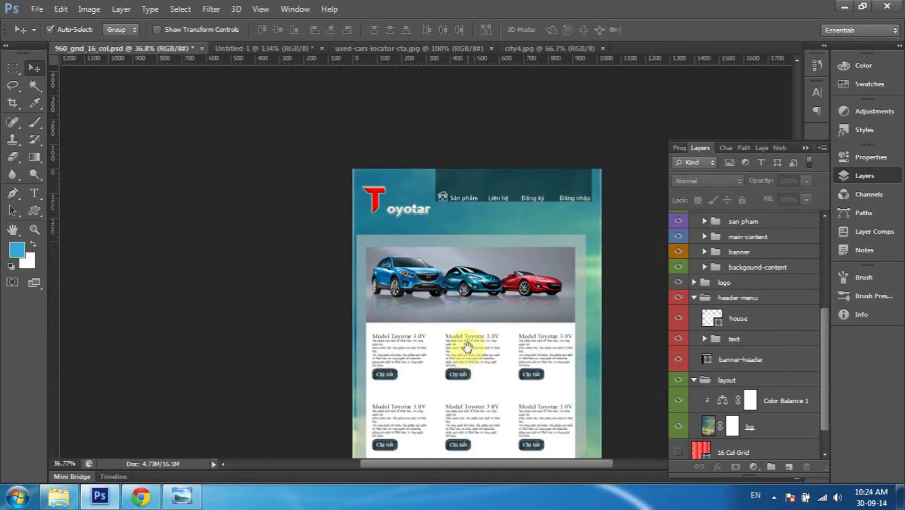
pyautogui.moveTo(469, 293); pyautogui.dragTo(472, 285)
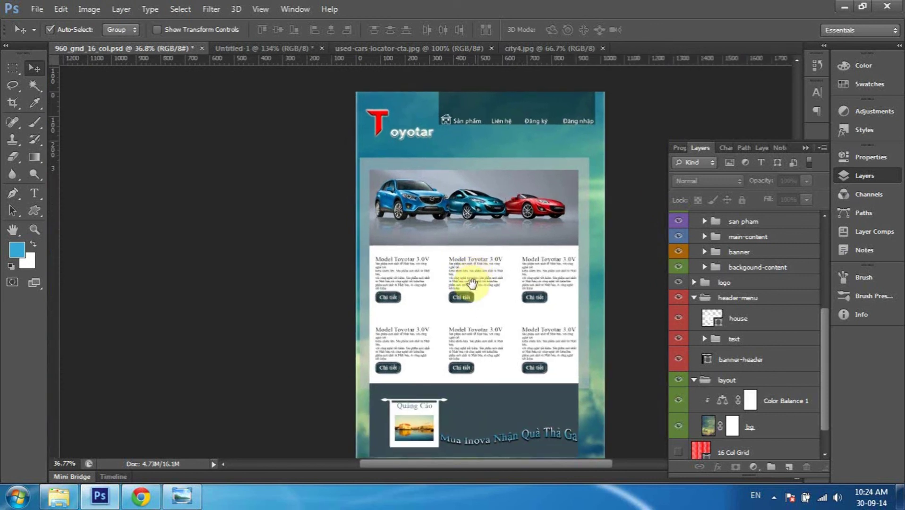
pyautogui.press('alt')
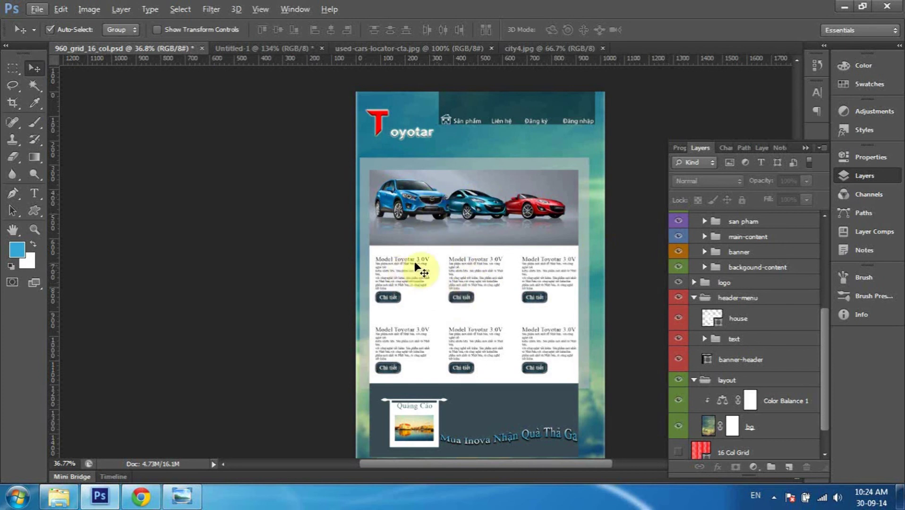
pyautogui.scroll(-2, 517, 326)
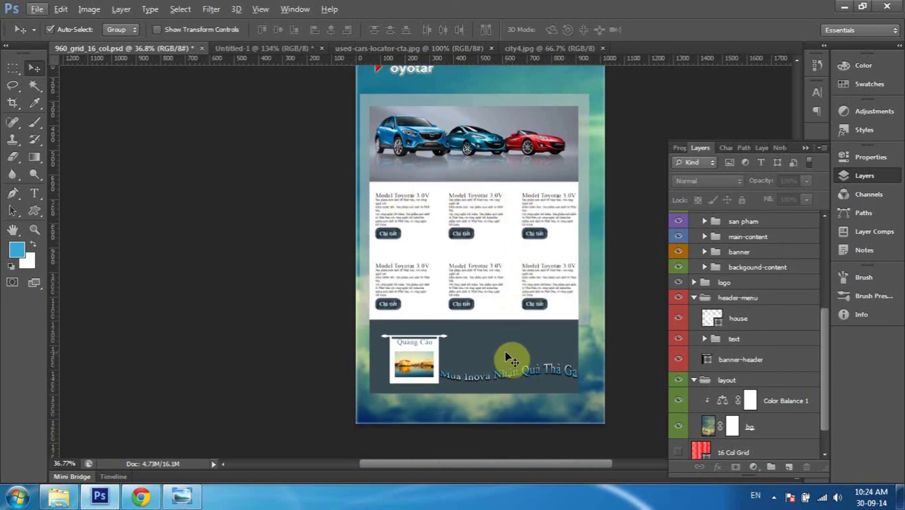
pyautogui.scroll(1, 500, 354)
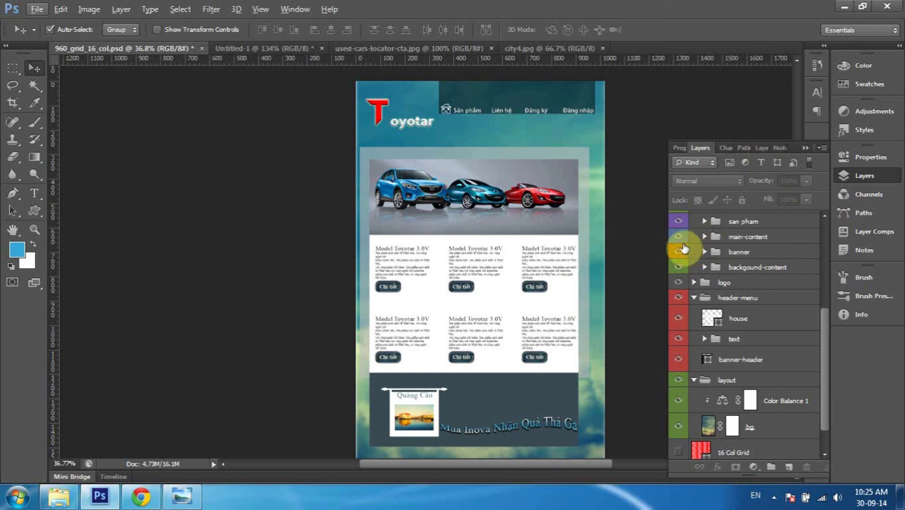
pyautogui.scroll(3, 683, 249)
pyautogui.scroll(3, 683, 249)
pyautogui.scroll(4, 683, 249)
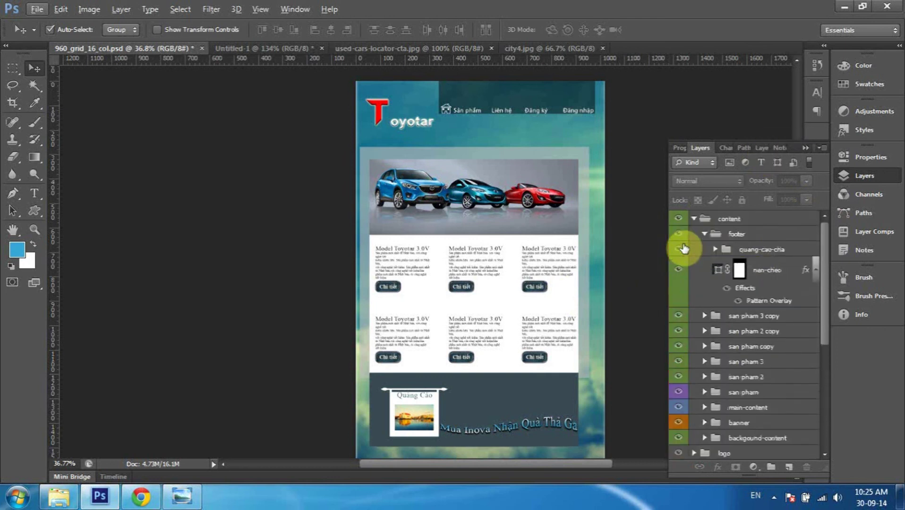
# Collapse the quang-cao-cha, footer, content, header-menu and layout groups.
pyautogui.click(715, 250)
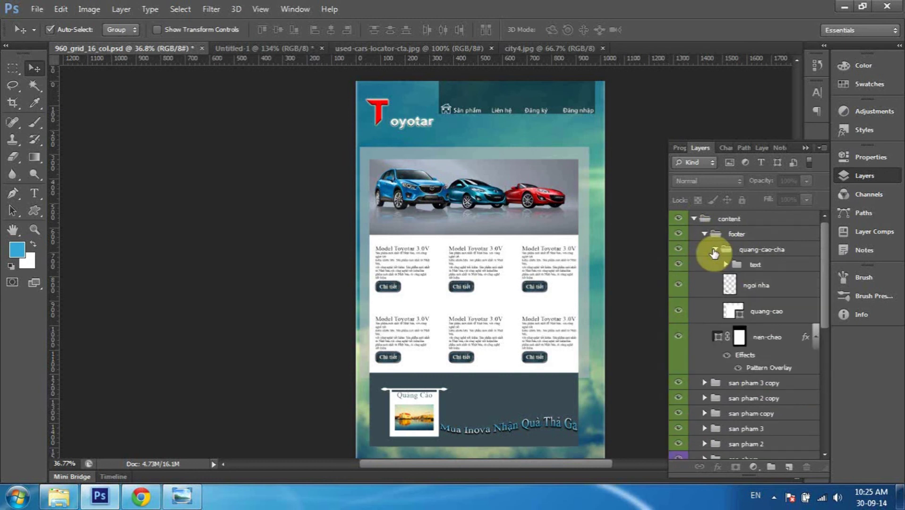
pyautogui.click(713, 251)
pyautogui.click(705, 233)
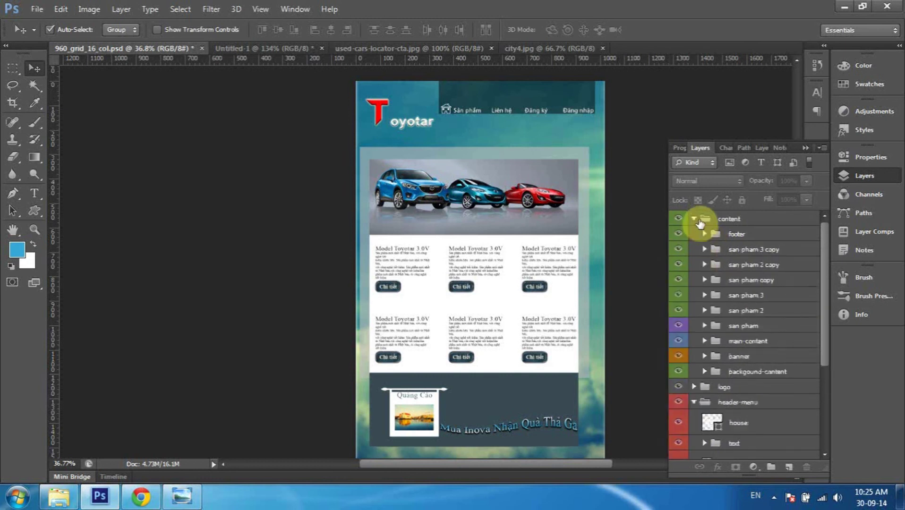
pyautogui.click(697, 220)
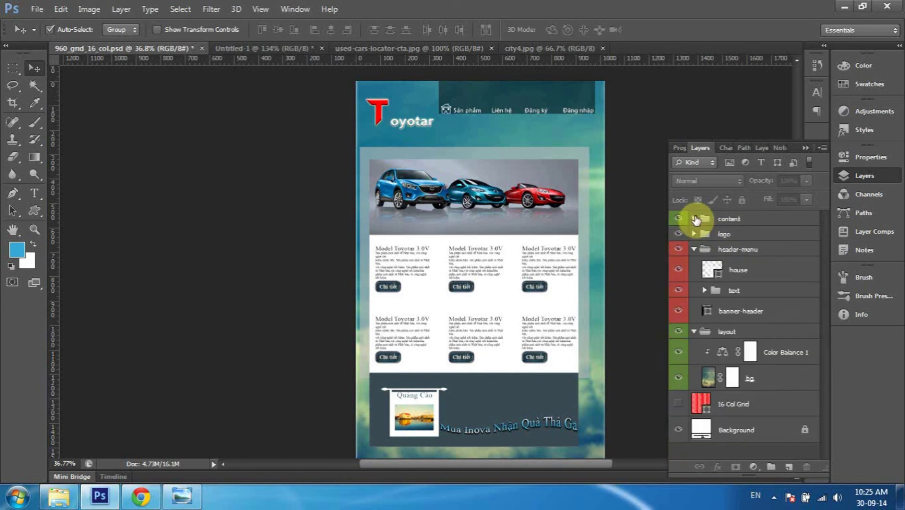
pyautogui.click(696, 251)
pyautogui.click(694, 266)
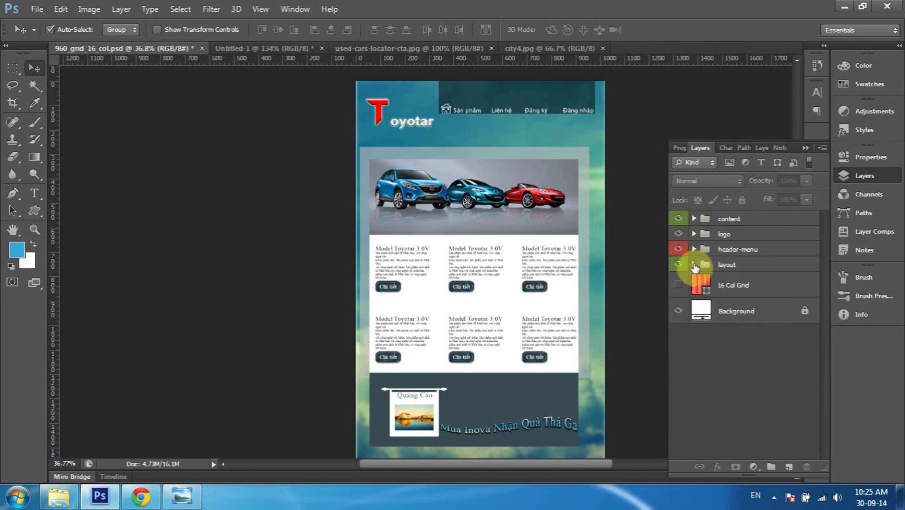